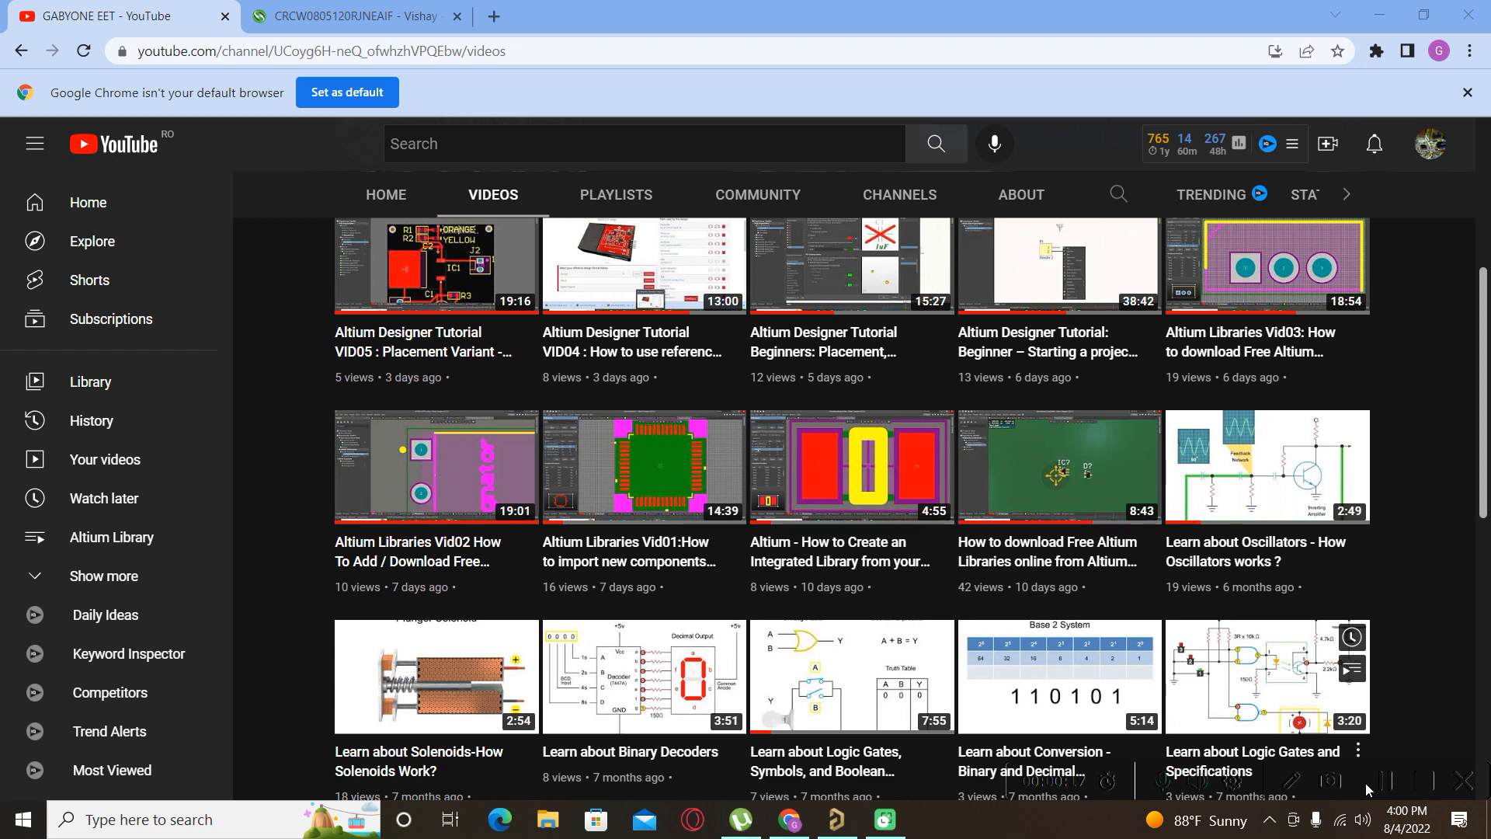
Switch from the YouTube channel page in Chrome to Altium Designer.
left_click(850, 827)
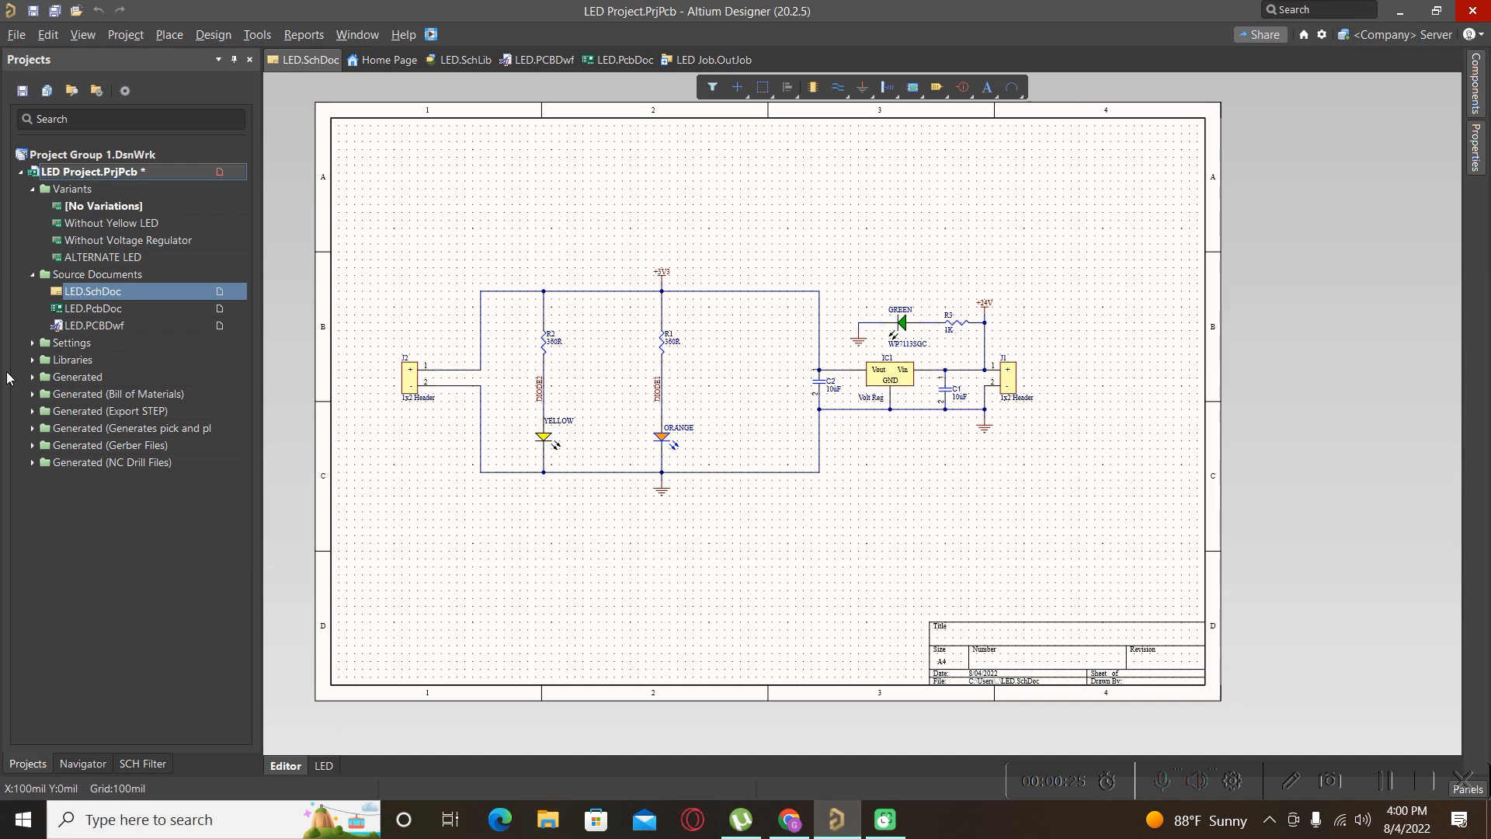
Create a new integrated library package, Integrated_Library1.LibPkg, via File > New > Library.
left_click(16, 34)
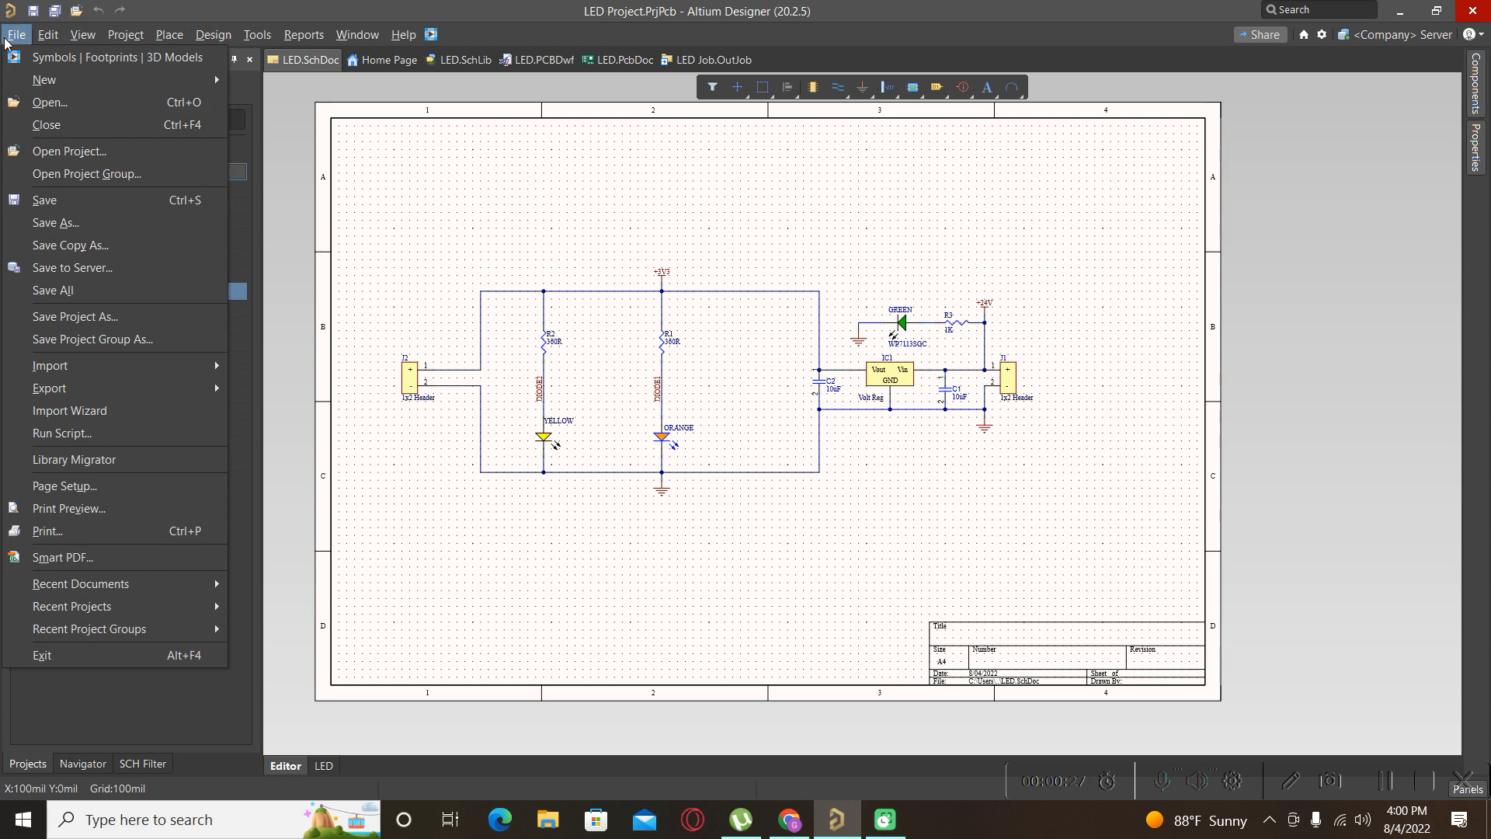
mouse_move(79, 92)
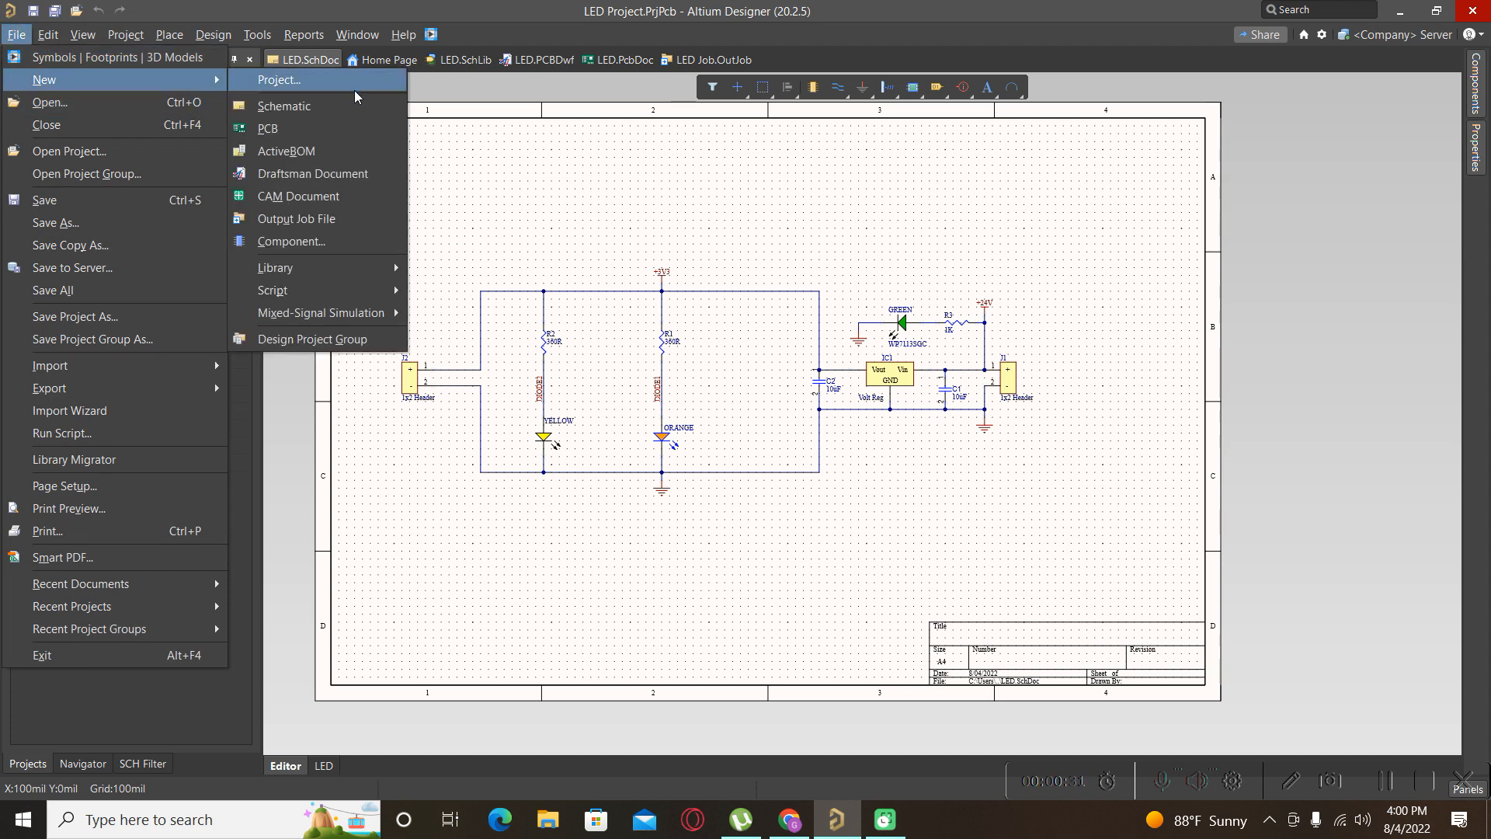
mouse_move(351, 268)
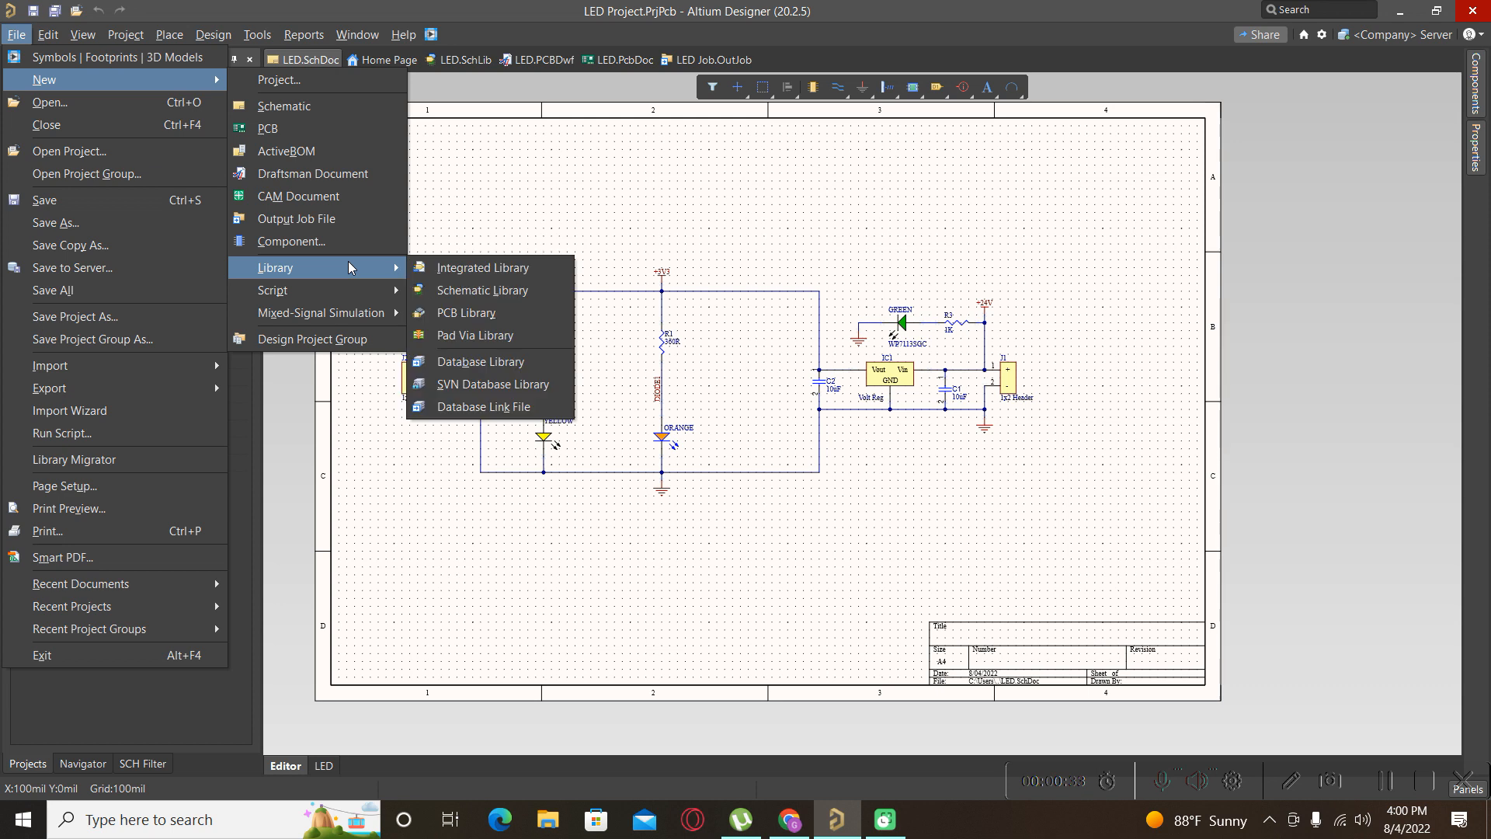
left_click(439, 268)
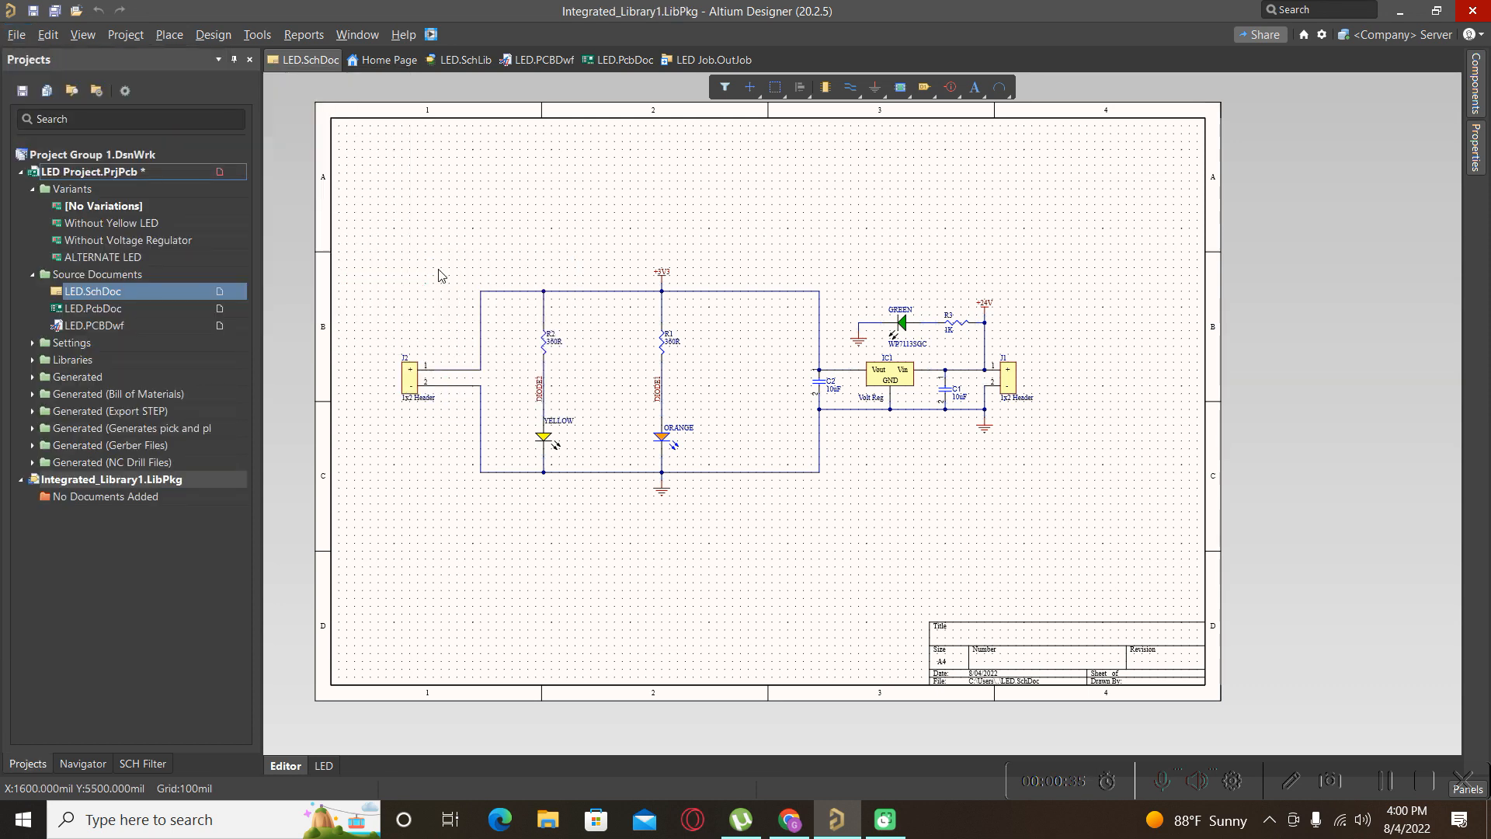
Add a new schematic library, Schlib1, to Integrated_Library1.LibPkg.
right_click(116, 481)
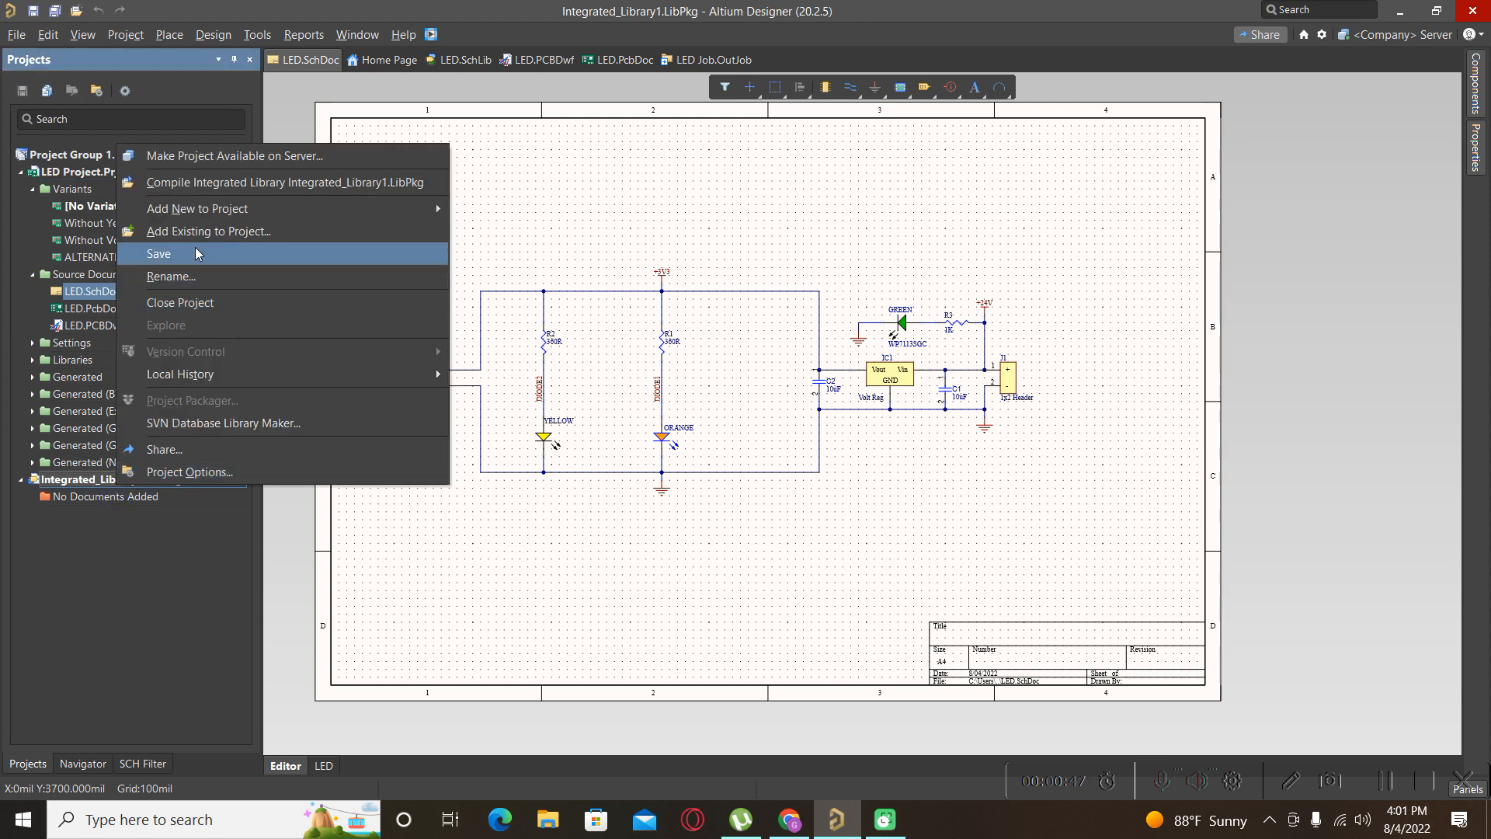
right_click(73, 488)
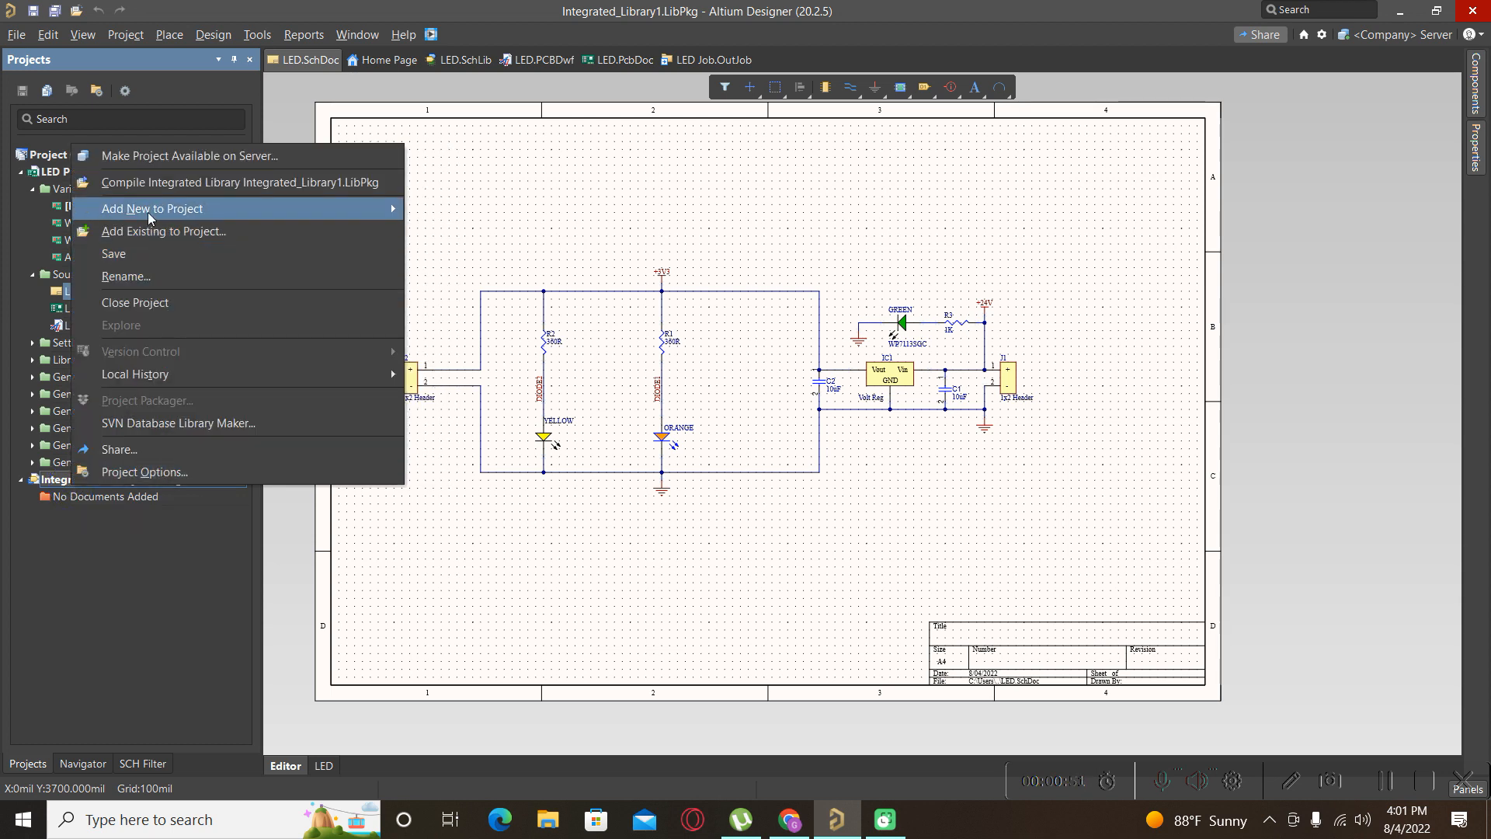
mouse_move(151, 213)
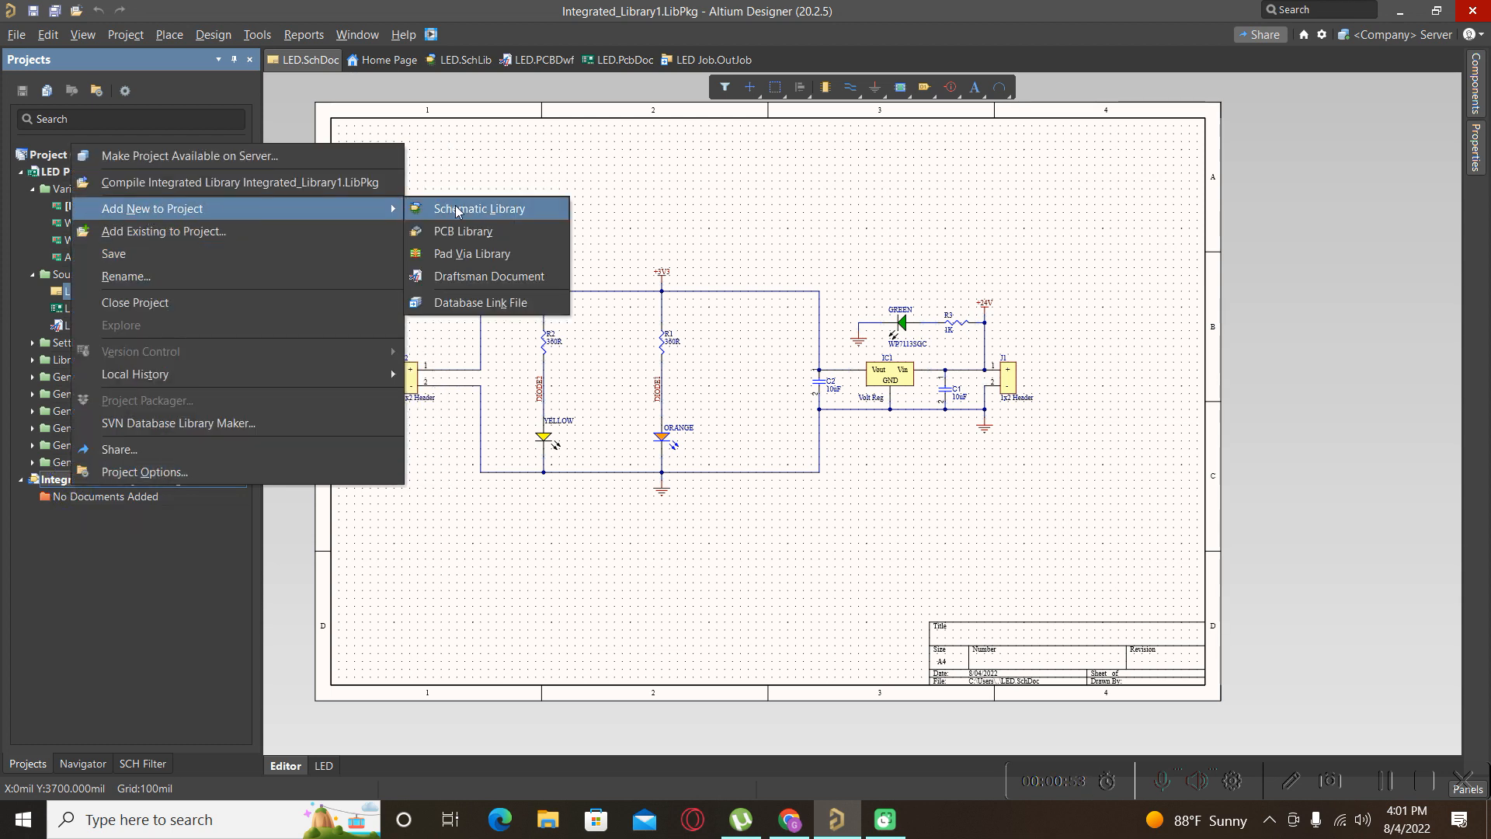
left_click(510, 210)
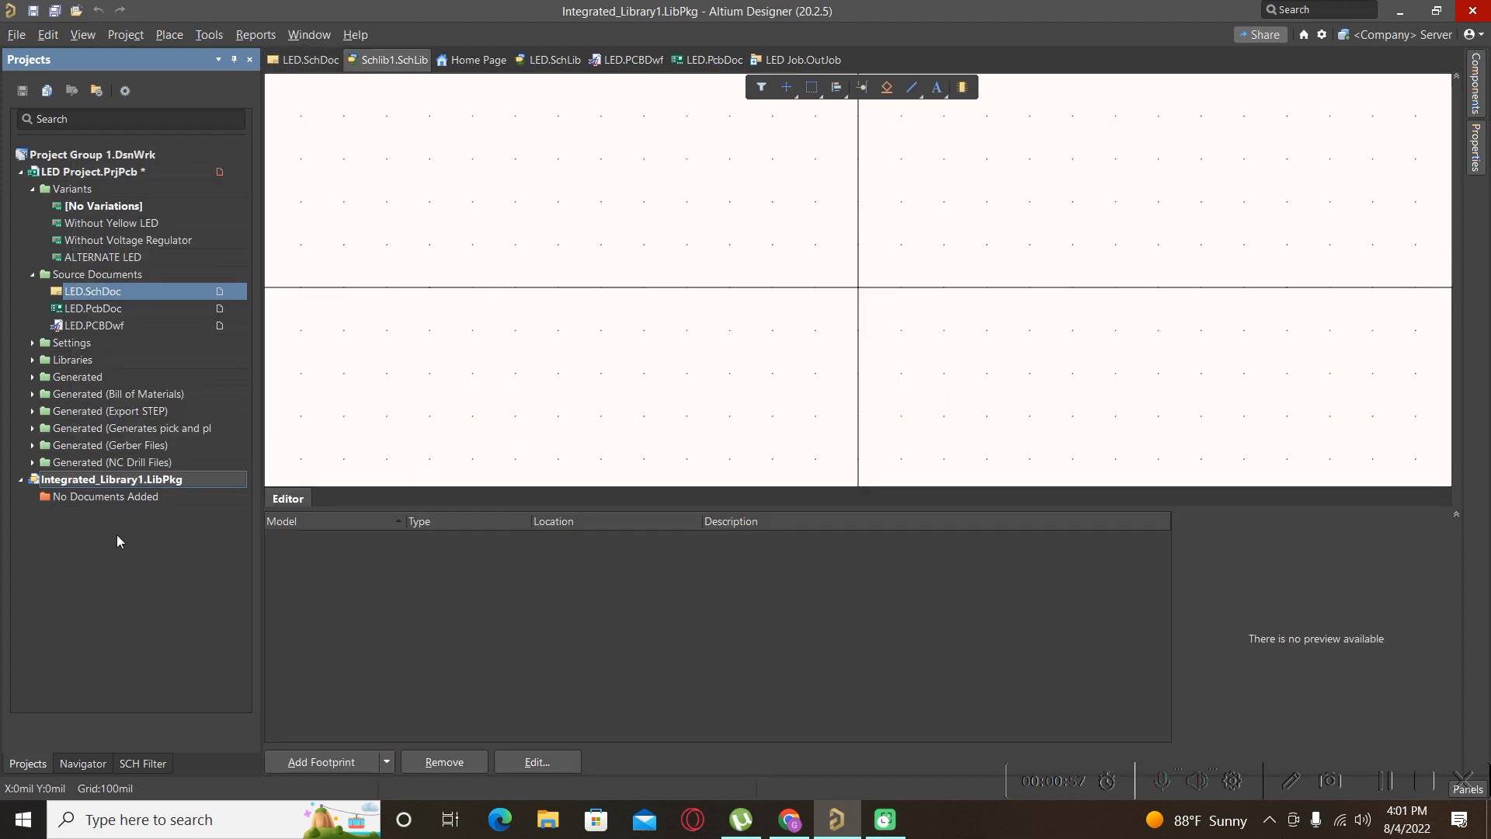
Add a new PCB library, PcbLib1, to the library package from the Projects panel.
left_click(45, 764)
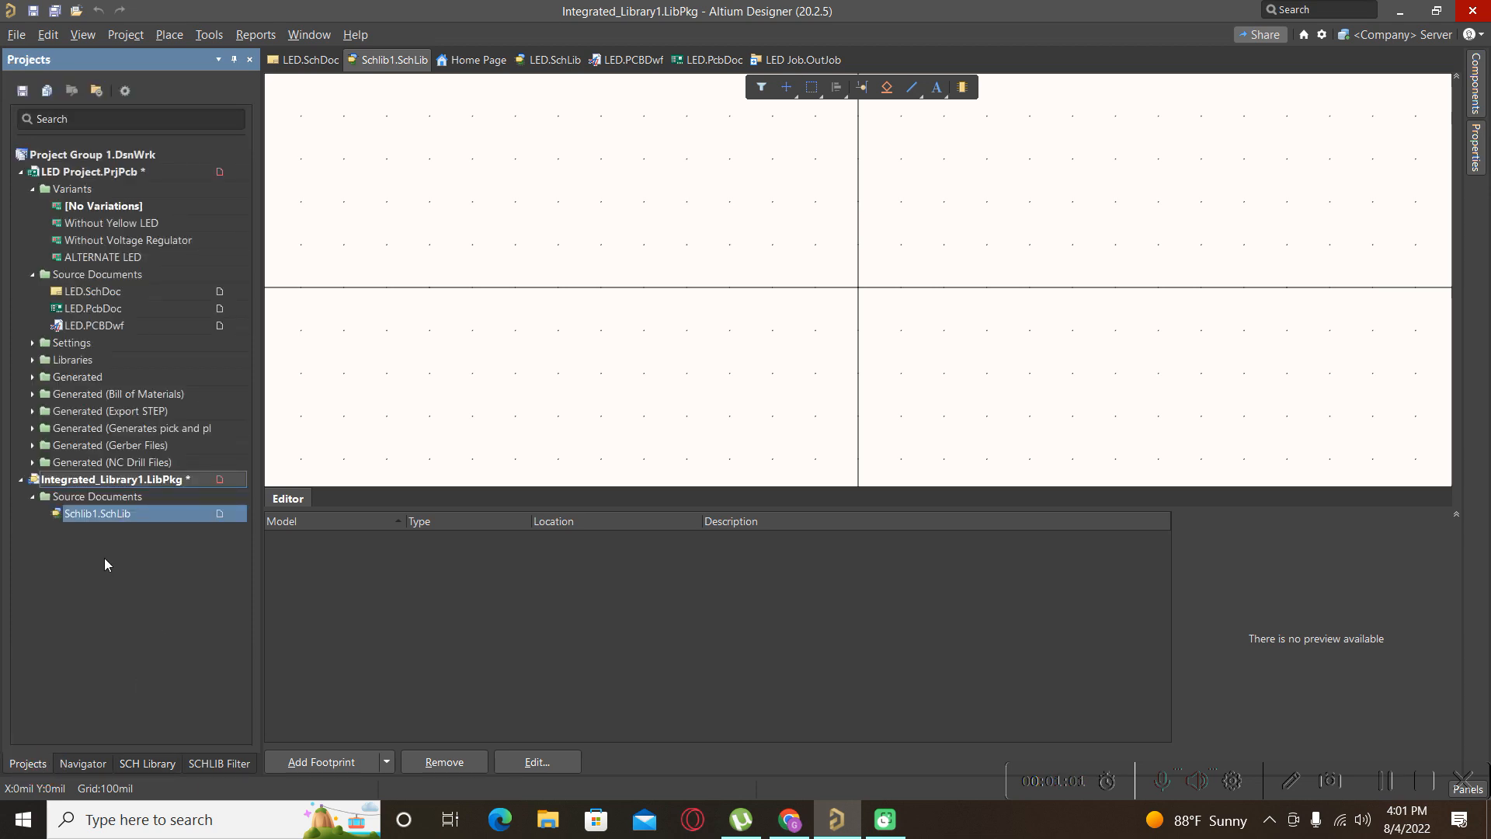
right_click(106, 483)
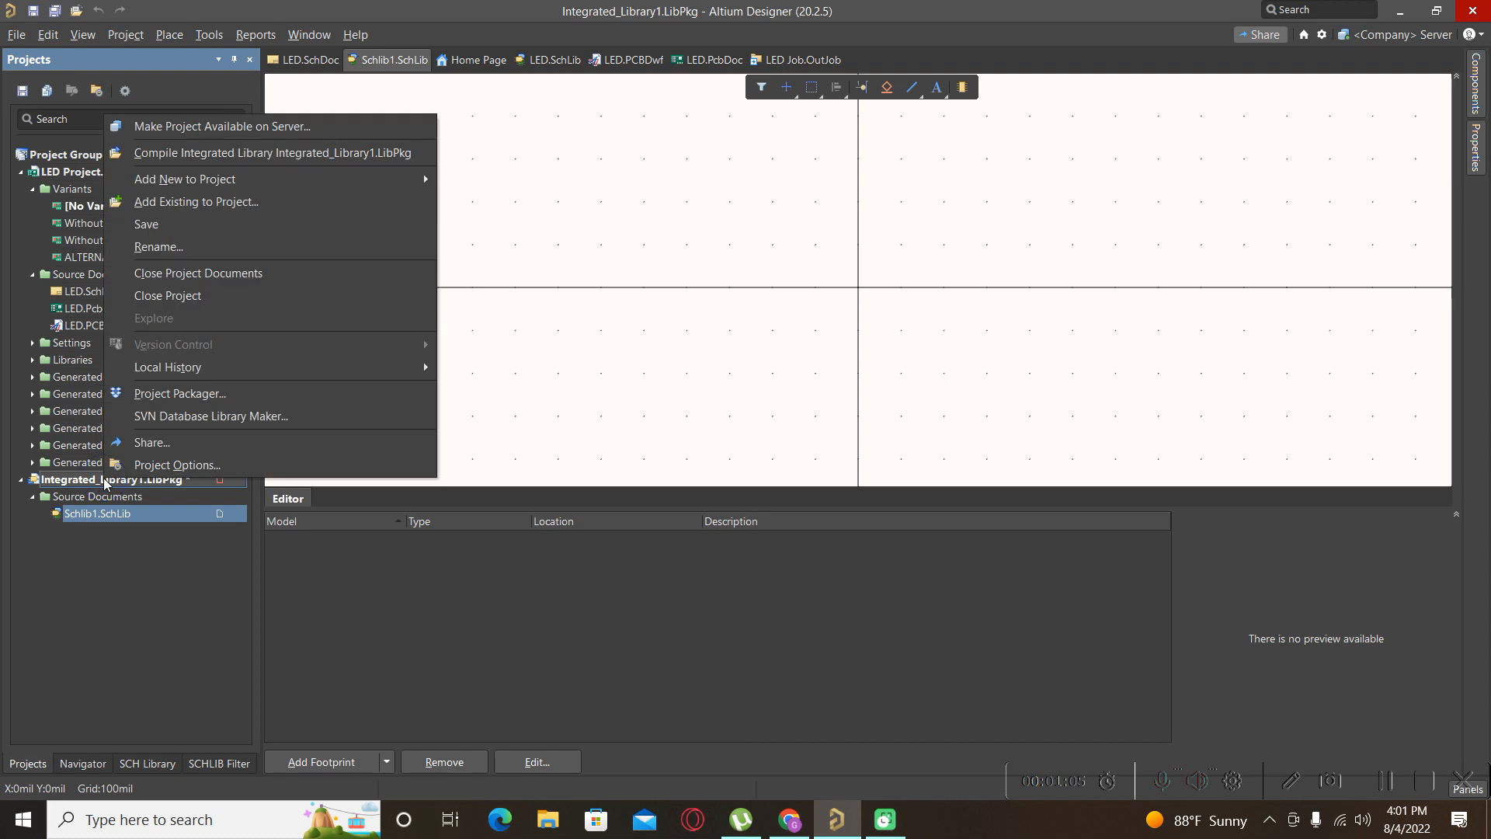
mouse_move(324, 179)
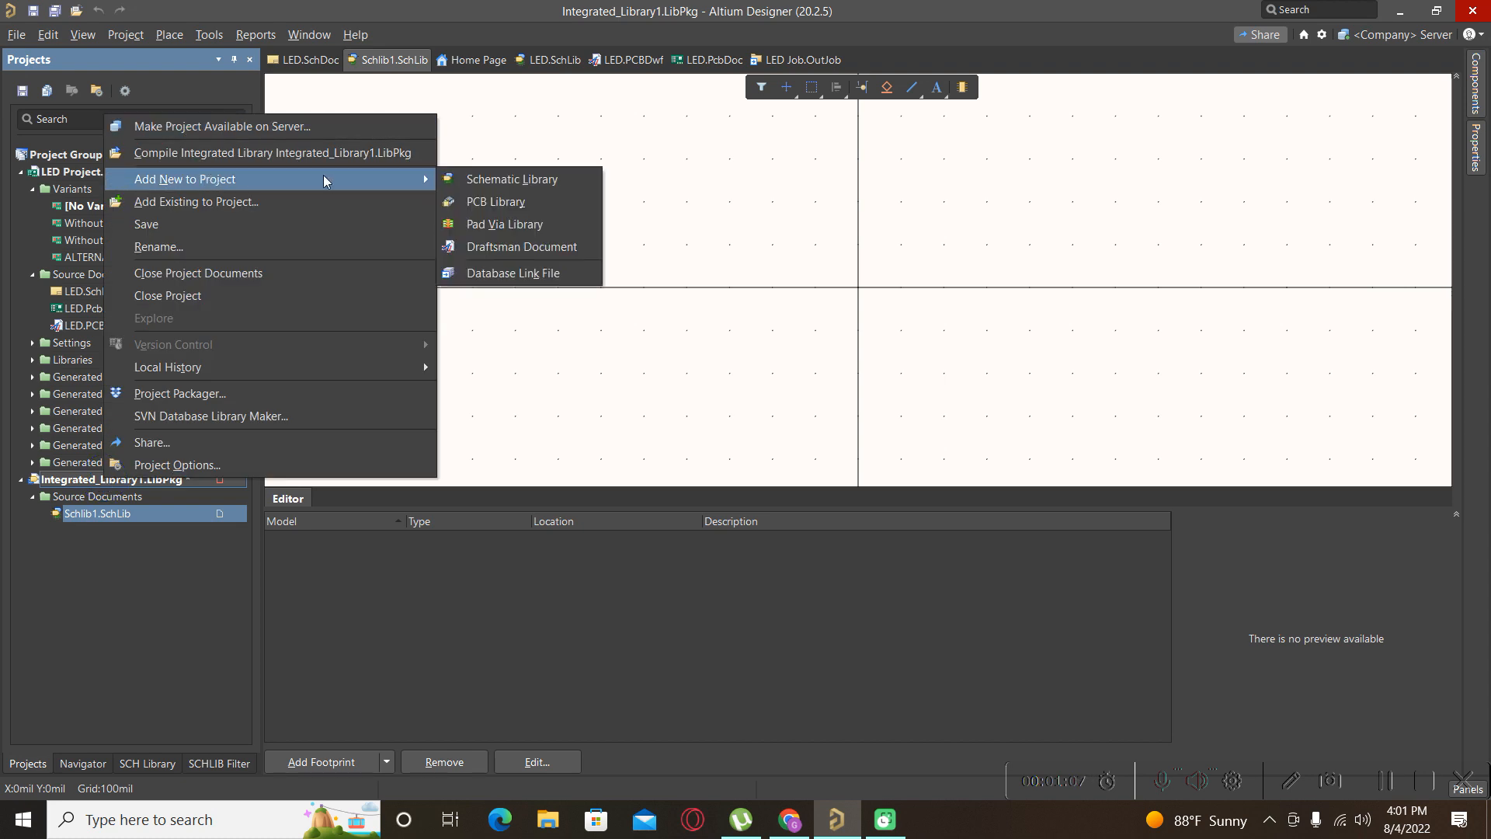
left_click(497, 203)
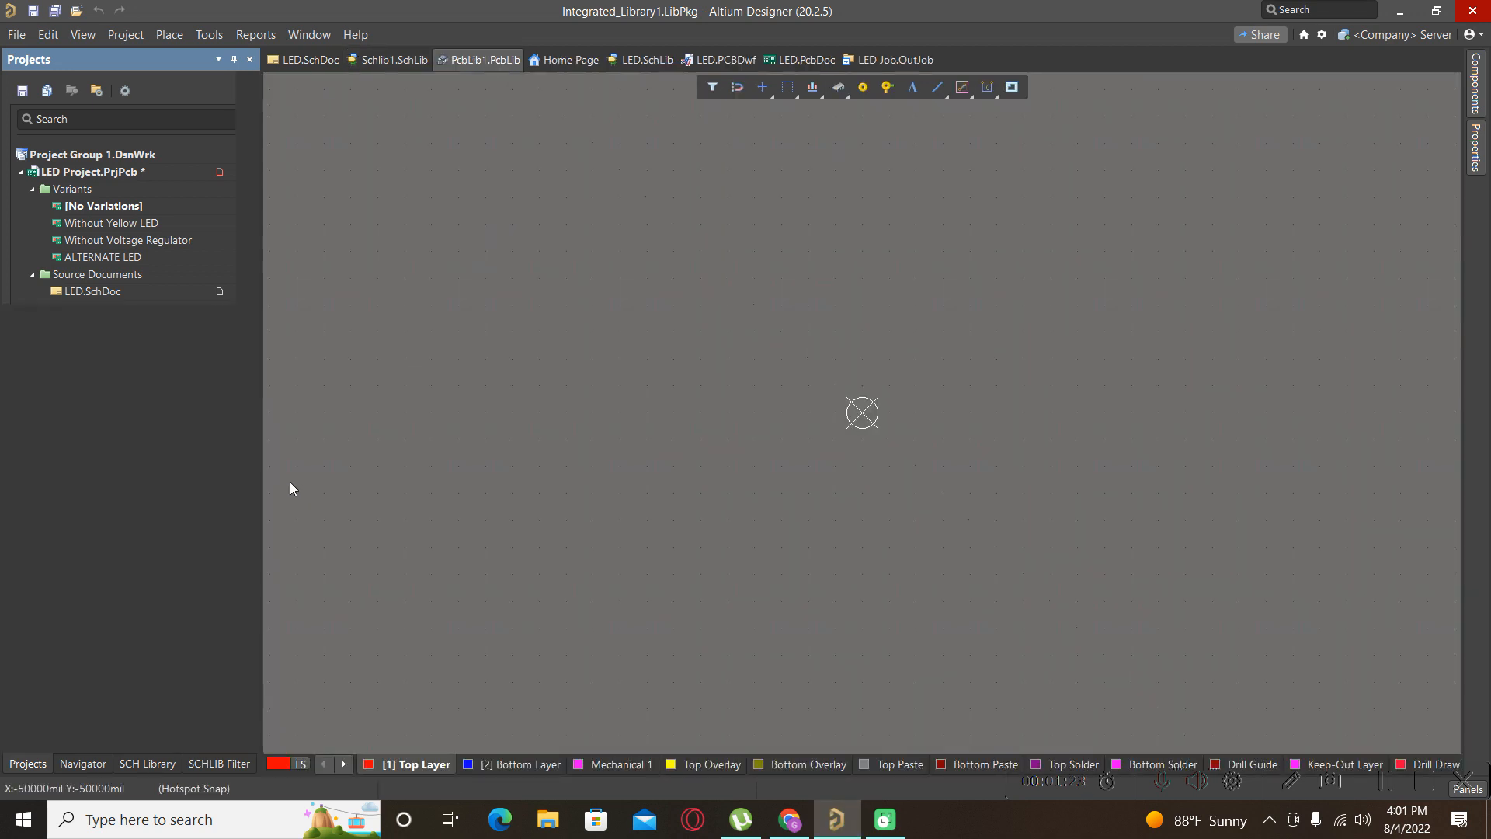
Save PcbLib1 into a new 'Altium Local Library' folder inside the Altium folder.
left_click(28, 765)
right_click(100, 486)
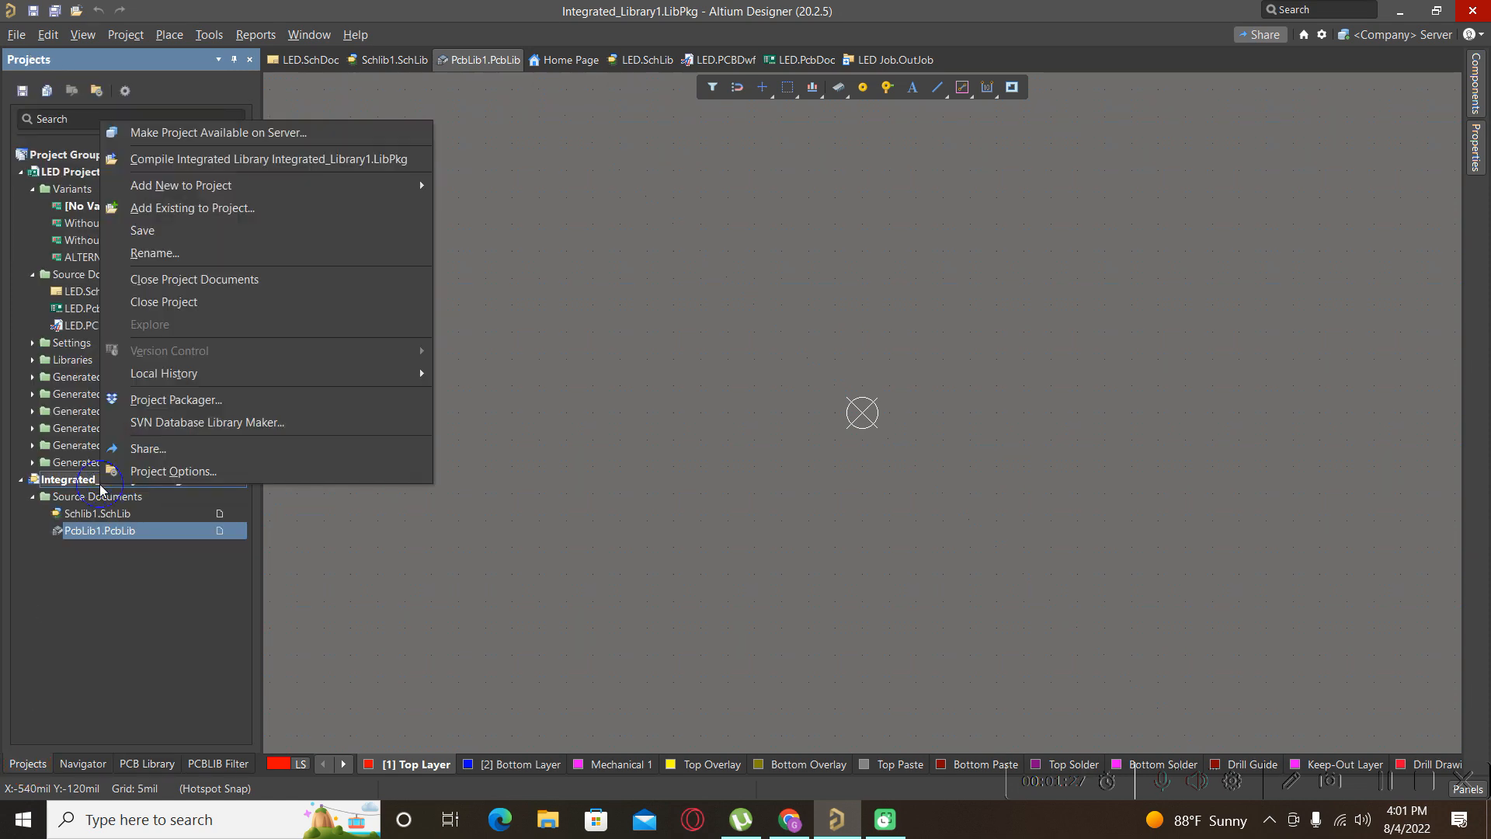
left_click(200, 229)
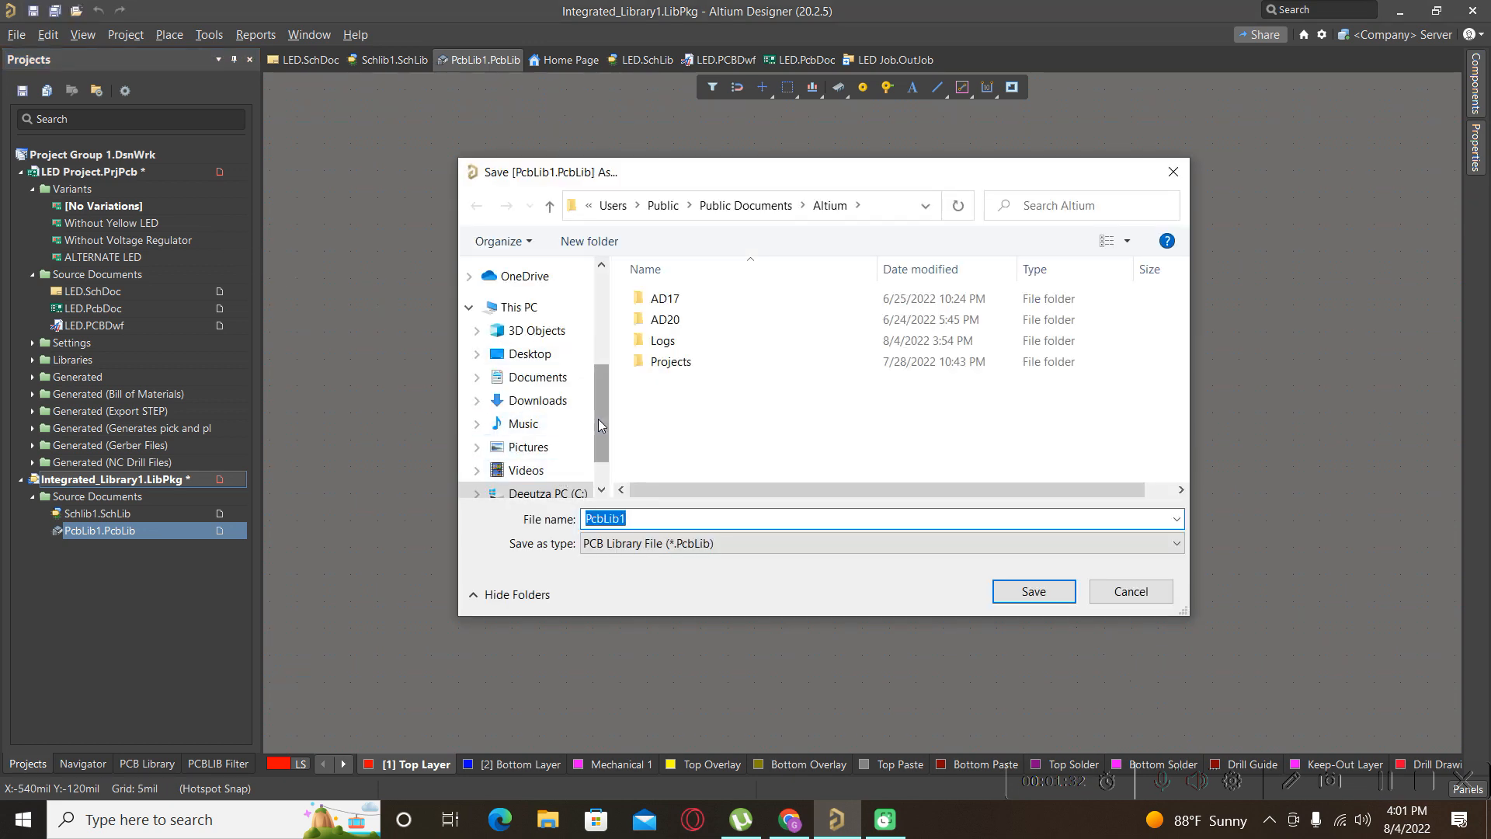
left_click_drag(603, 418, 612, 335)
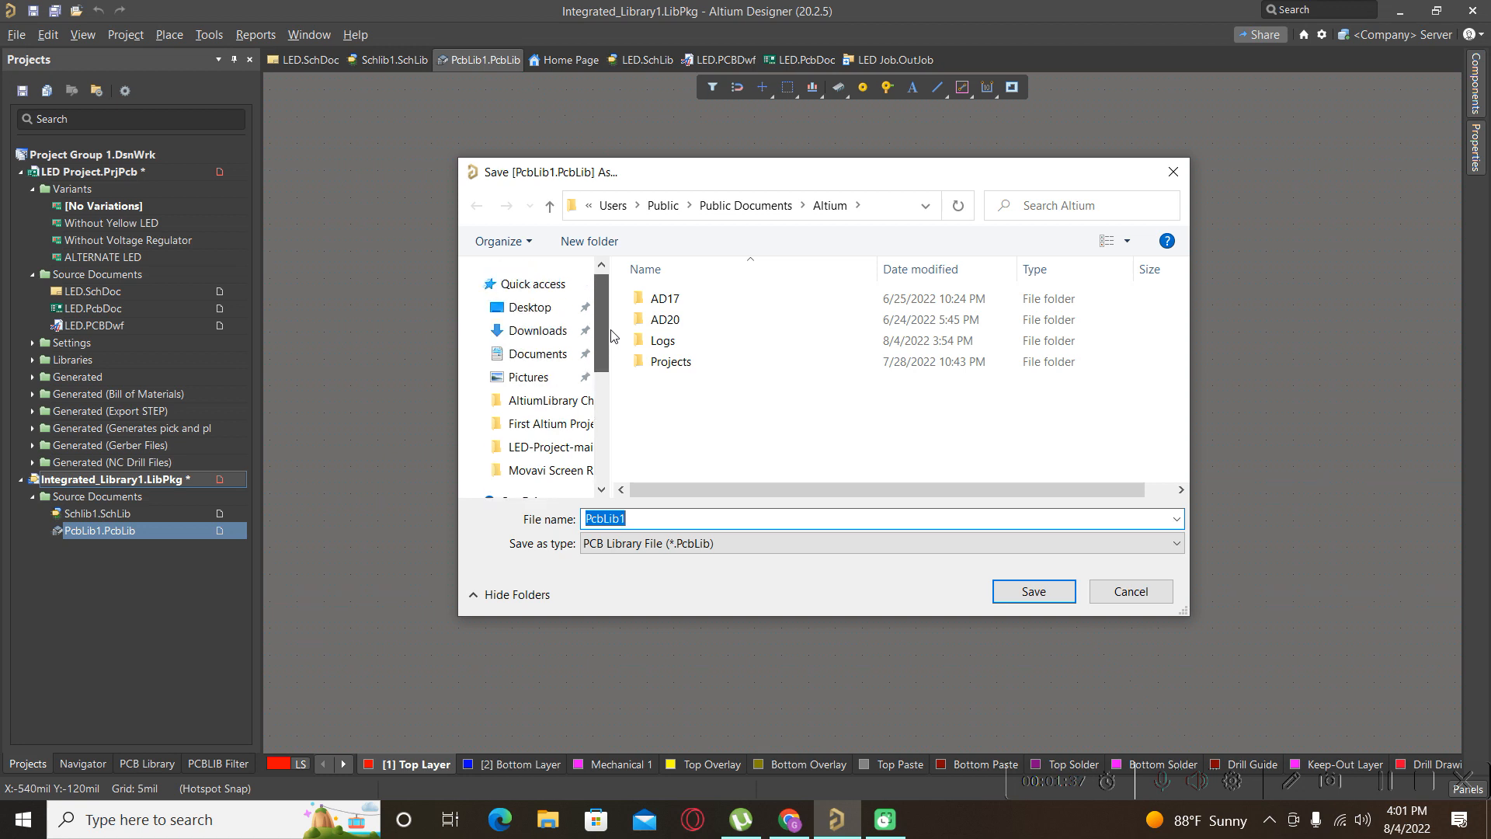
left_click(680, 399)
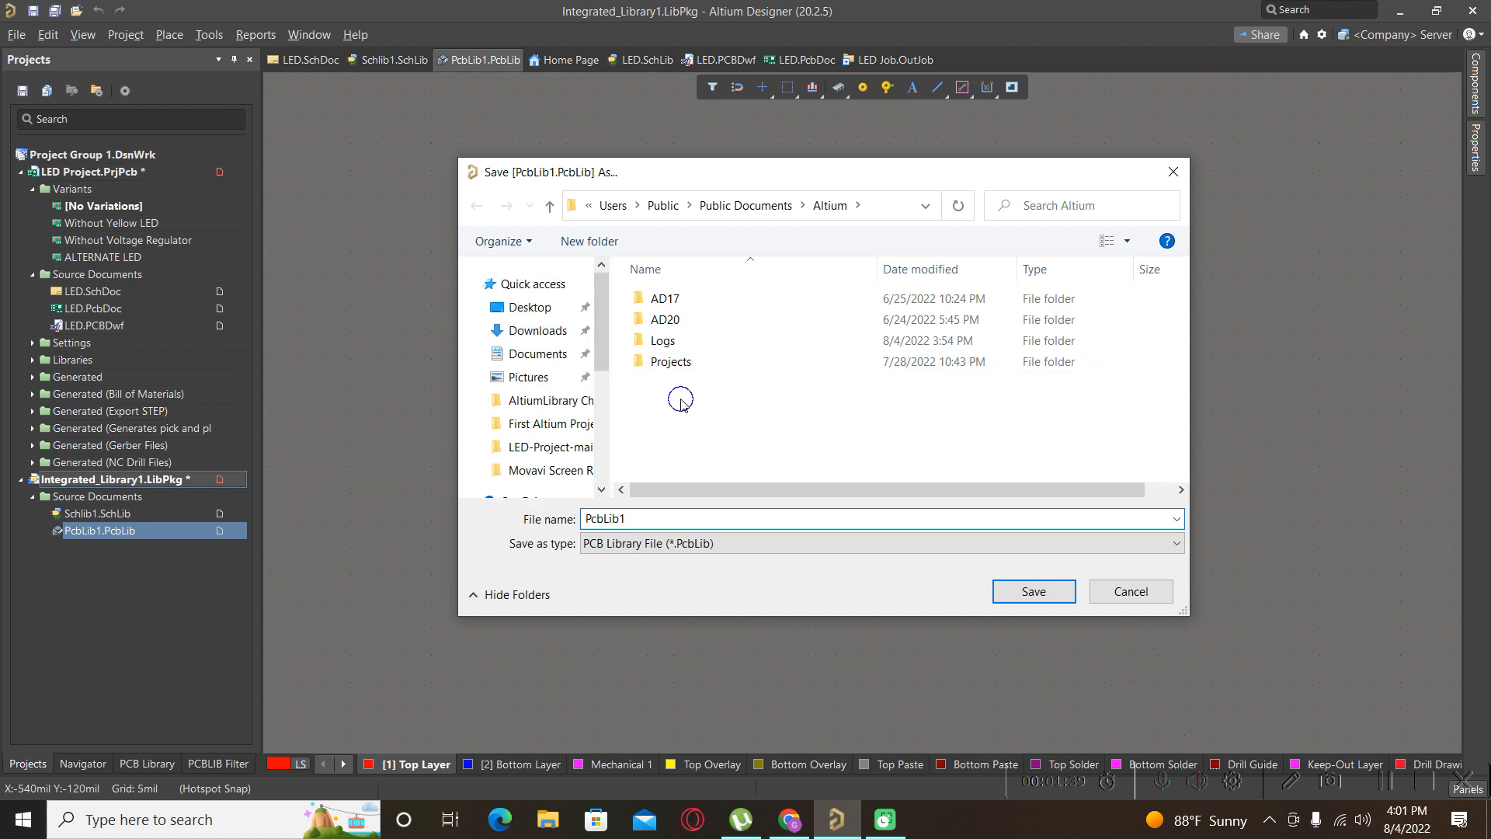
right_click(681, 398)
mouse_move(755, 592)
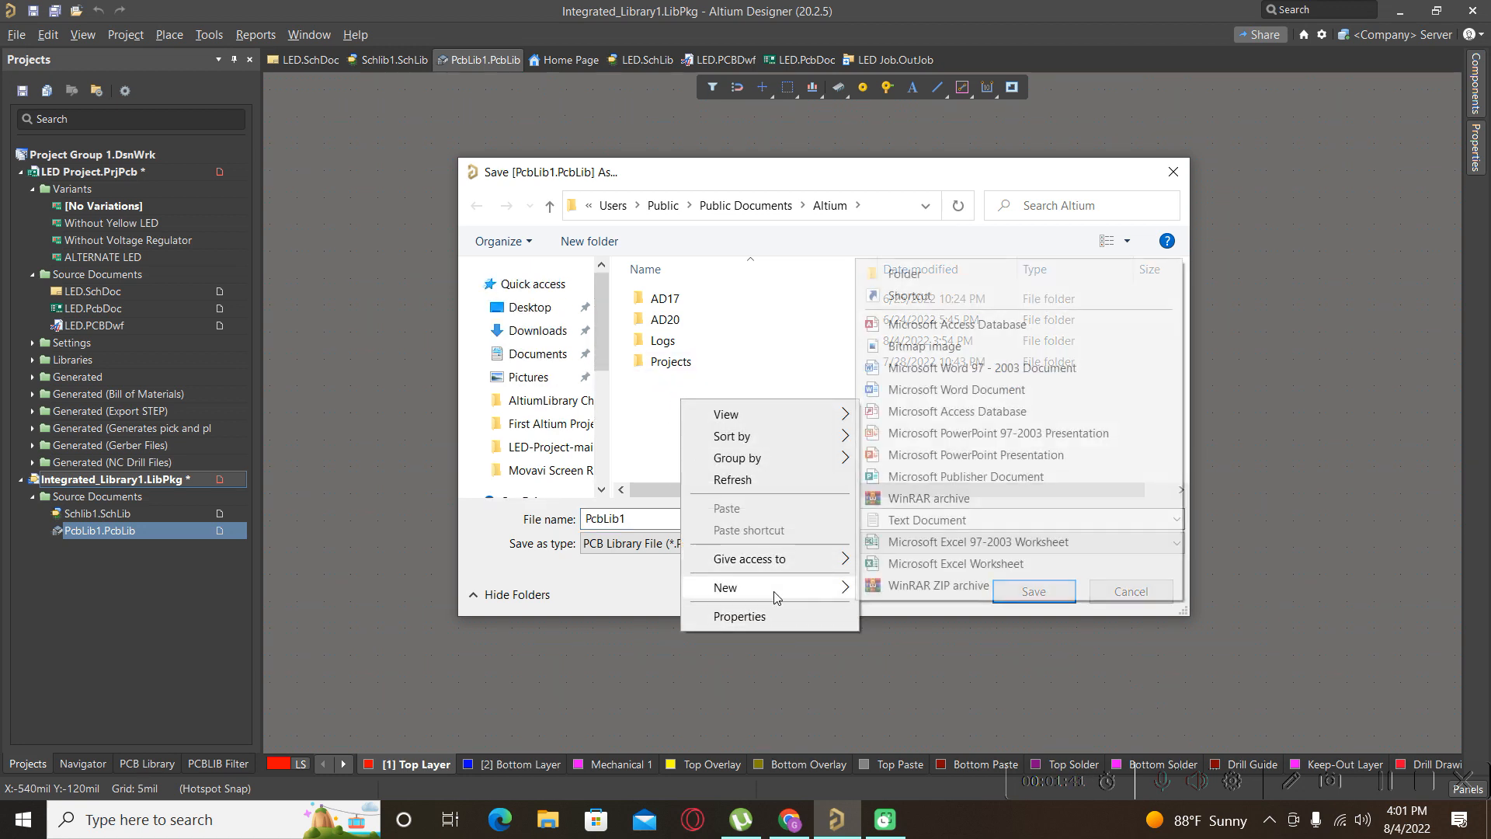
left_click(905, 274)
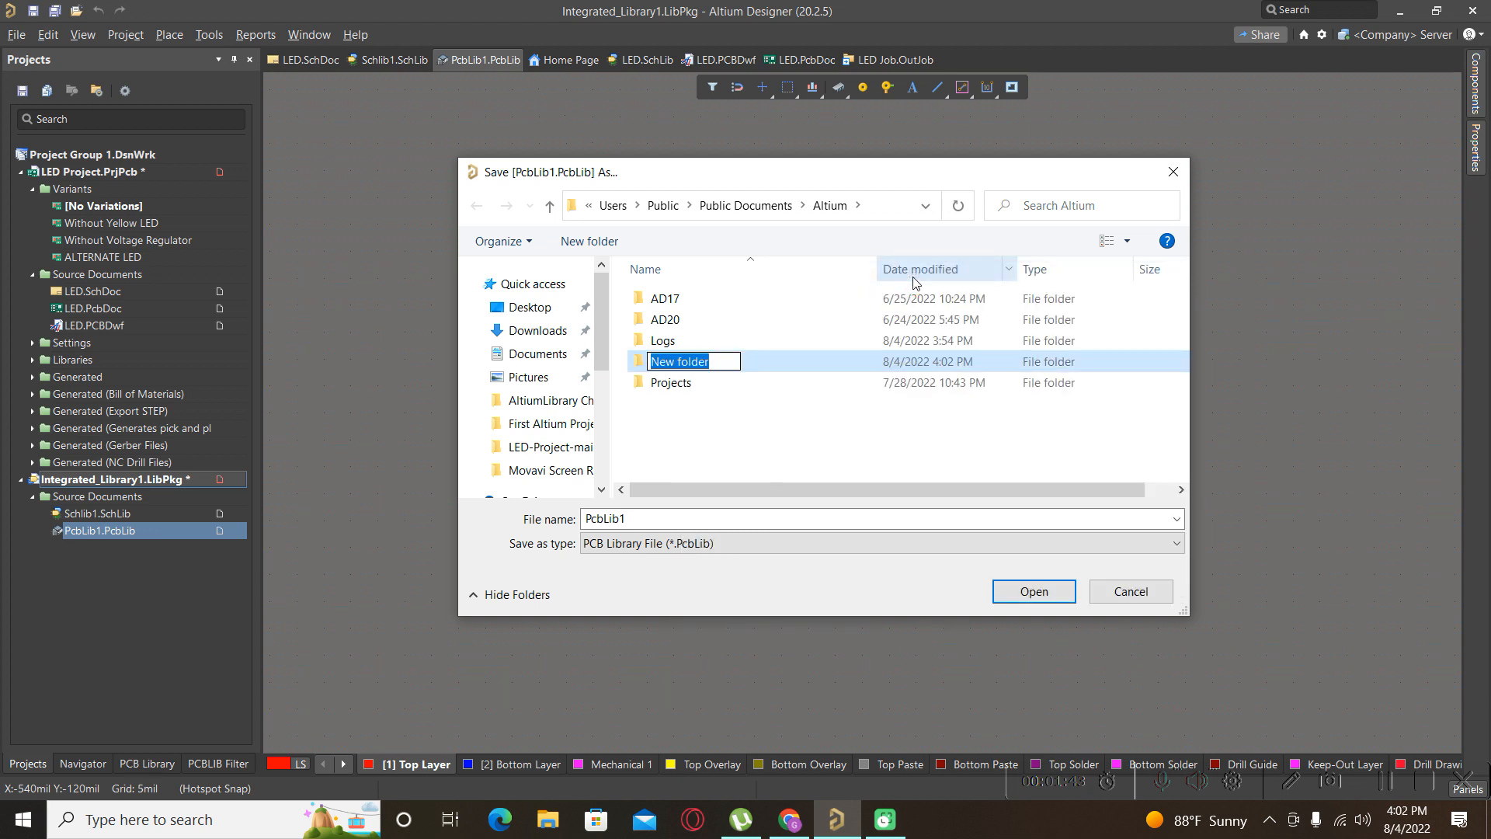
type("Alti")
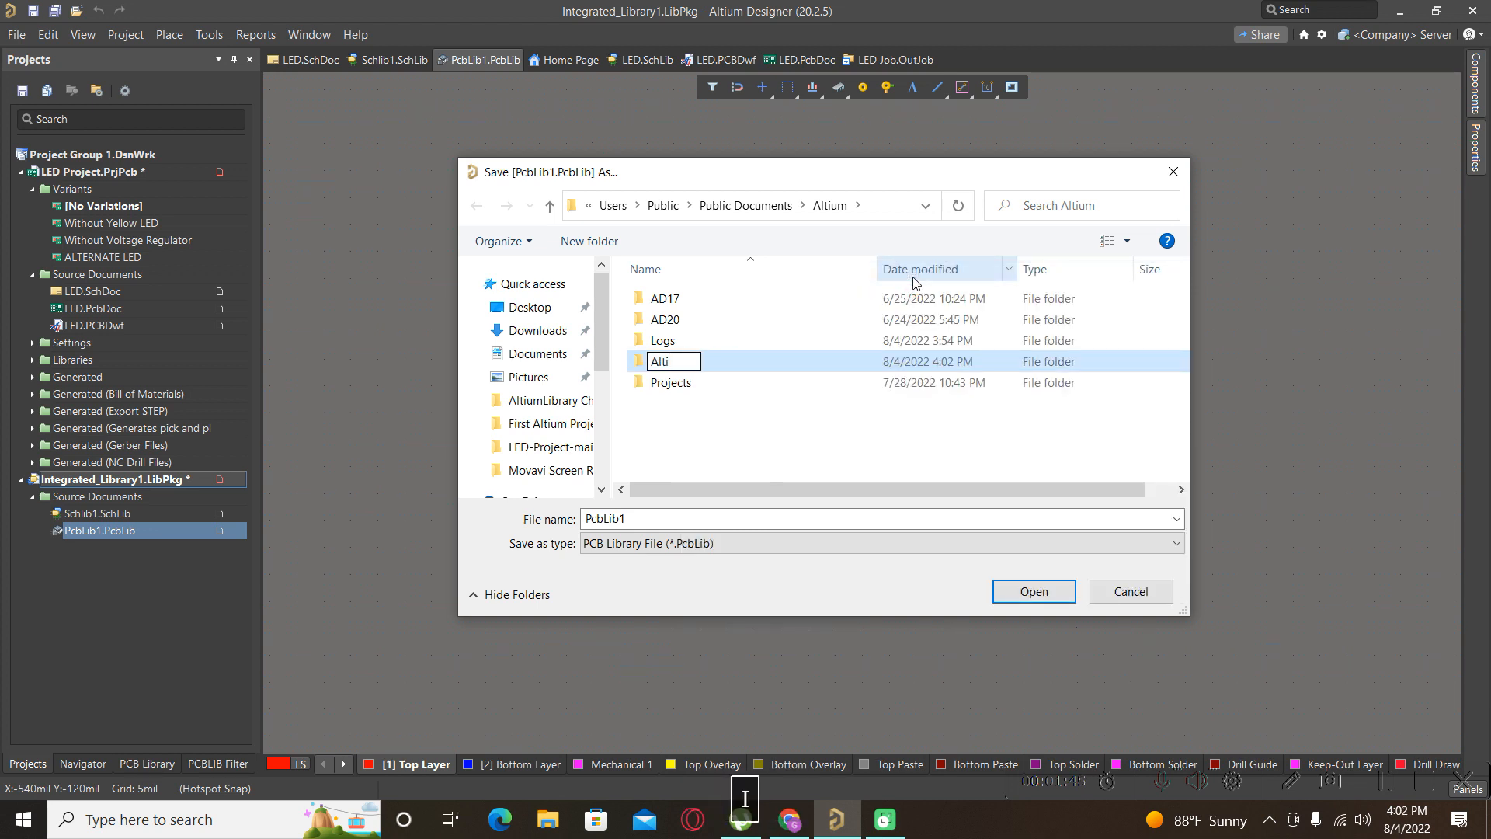
type("um Loc")
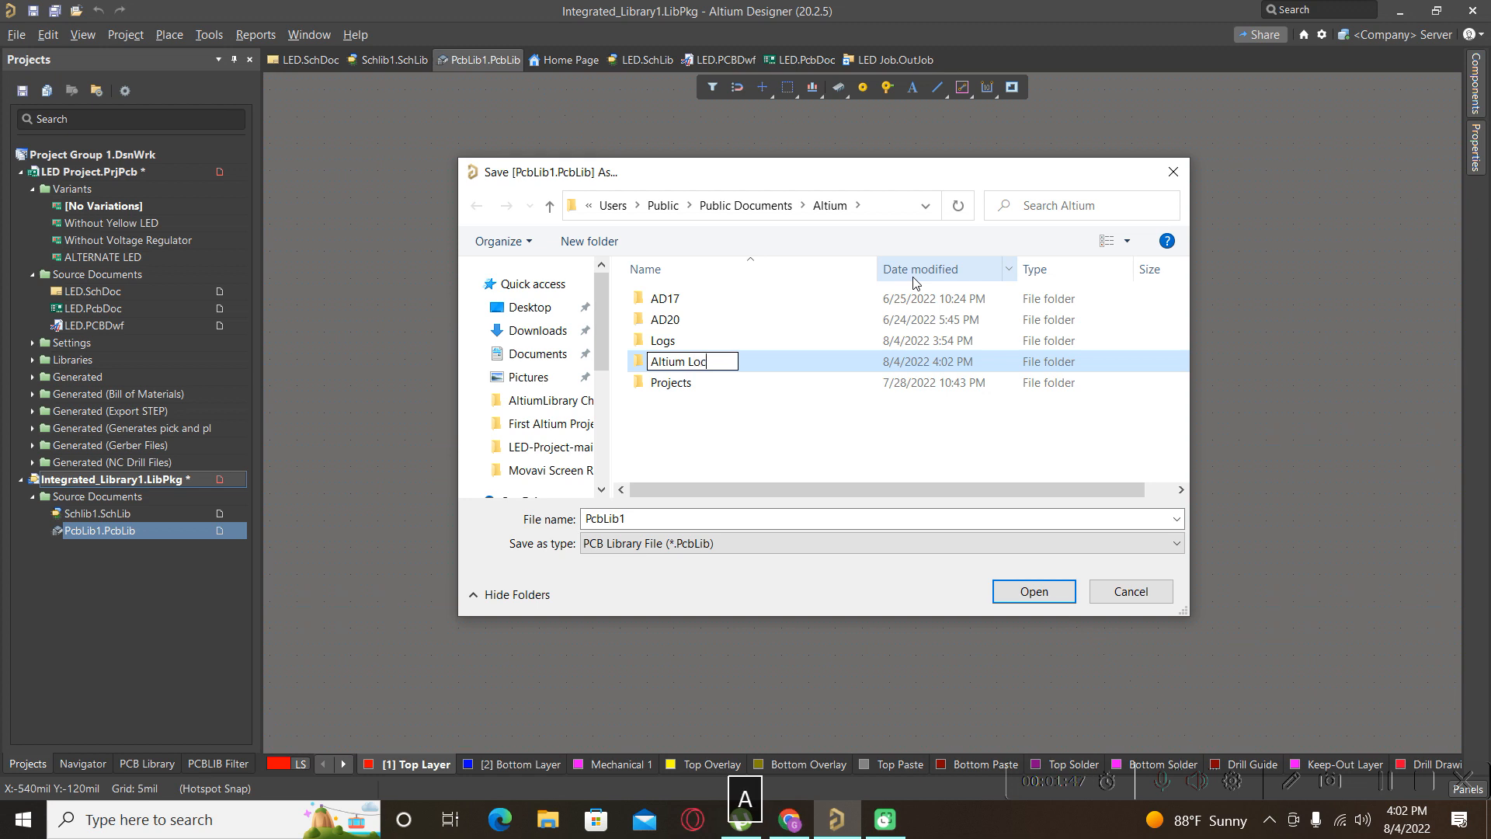
type("al Library")
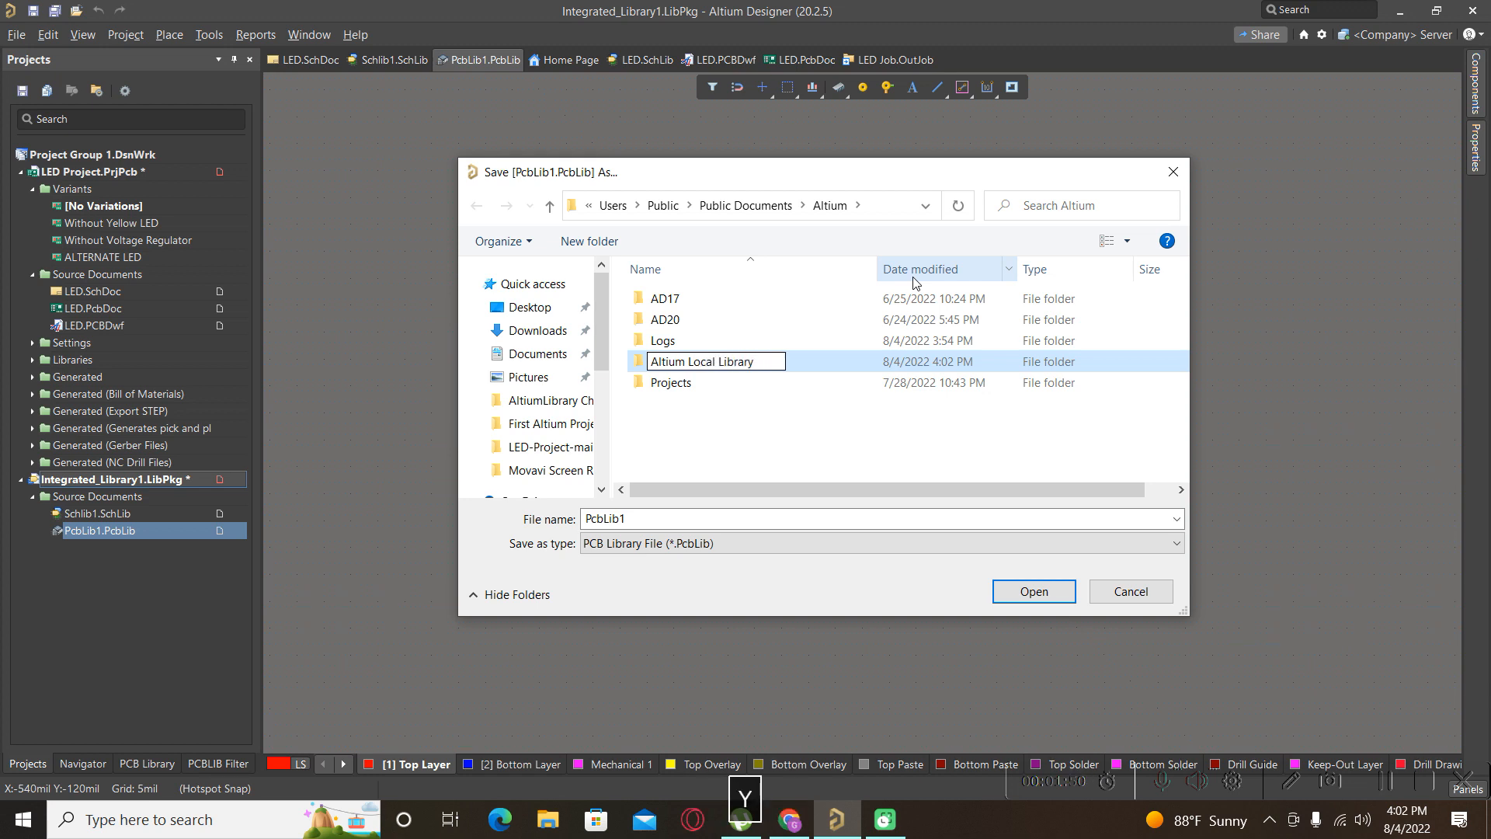
key("Return")
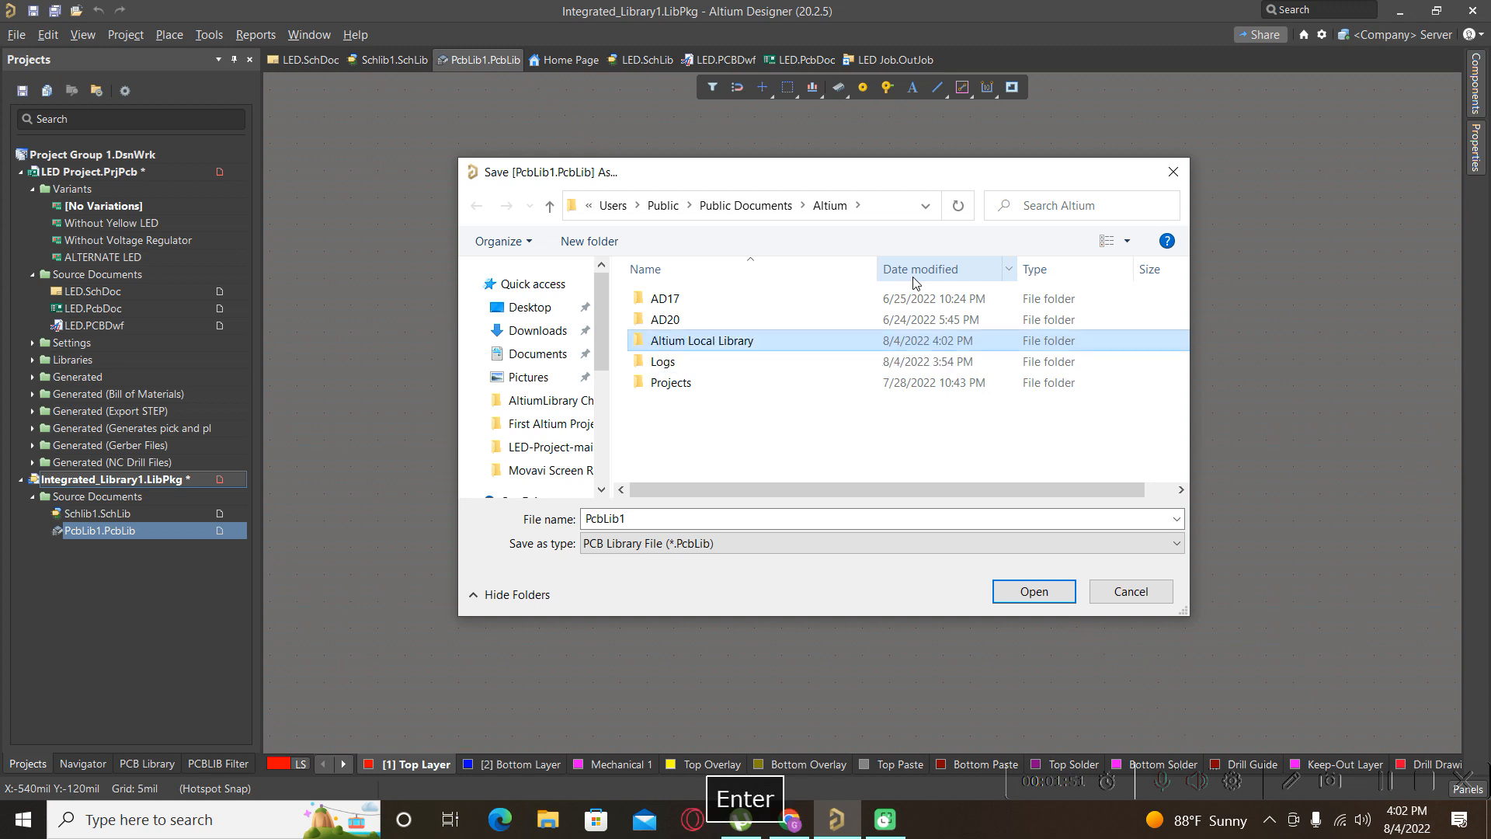
double_click(692, 340)
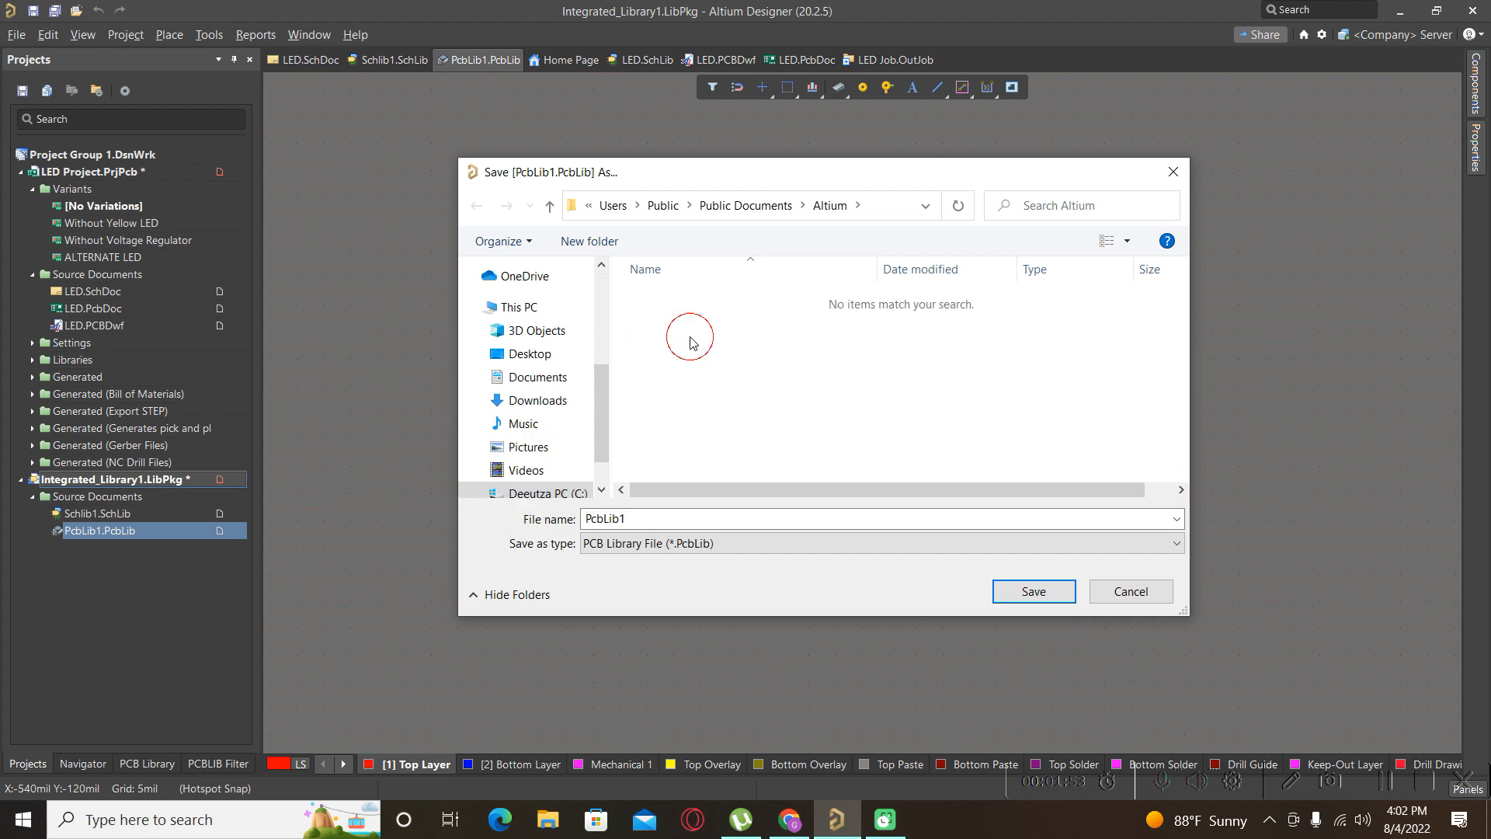
Name the PCB library LocalPCBLIB and save it.
left_click(605, 518)
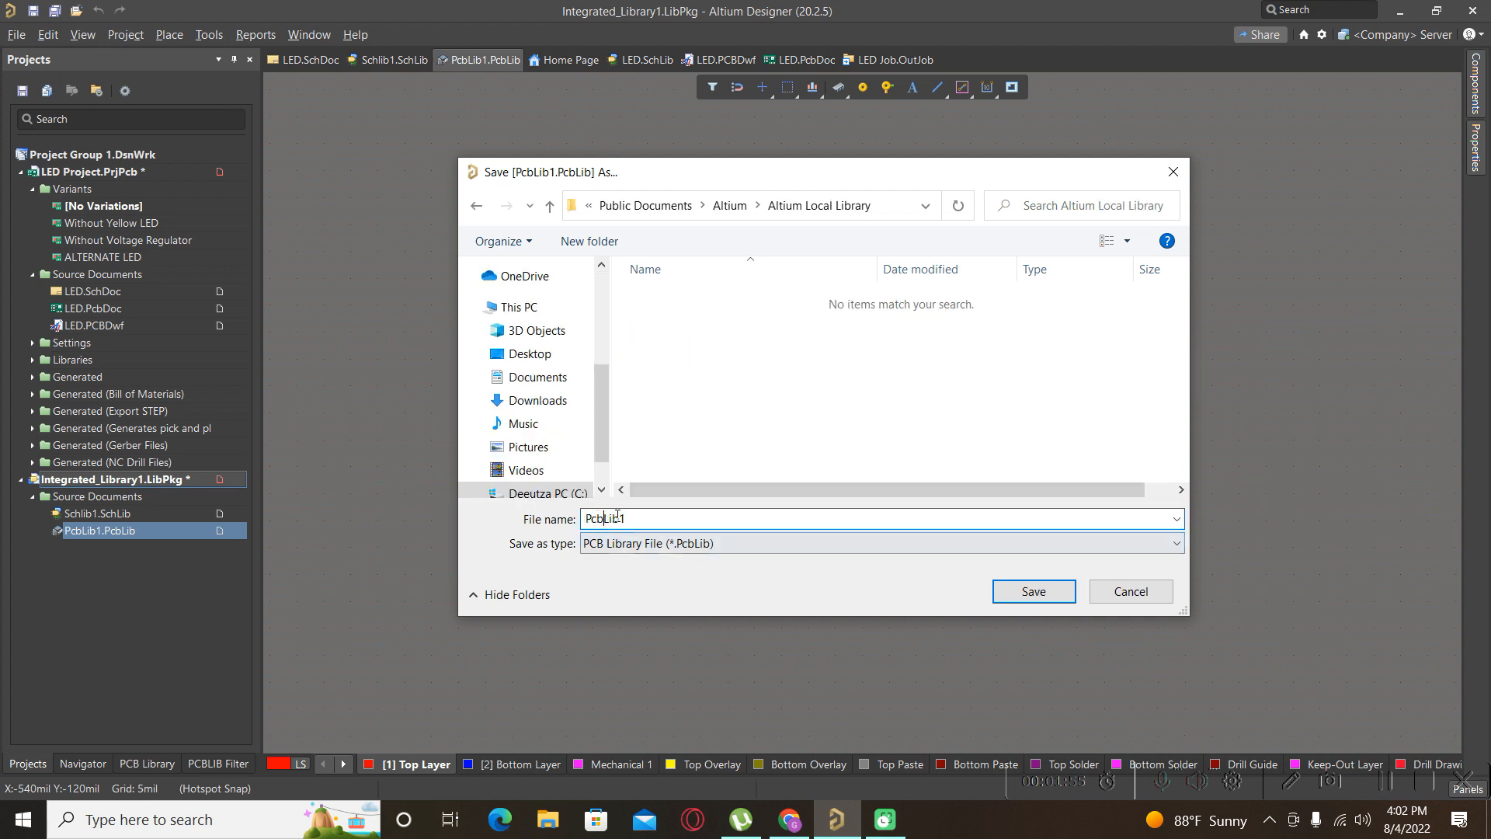
left_click_drag(621, 518, 561, 534)
left_click(661, 517)
left_click_drag(649, 518, 400, 535)
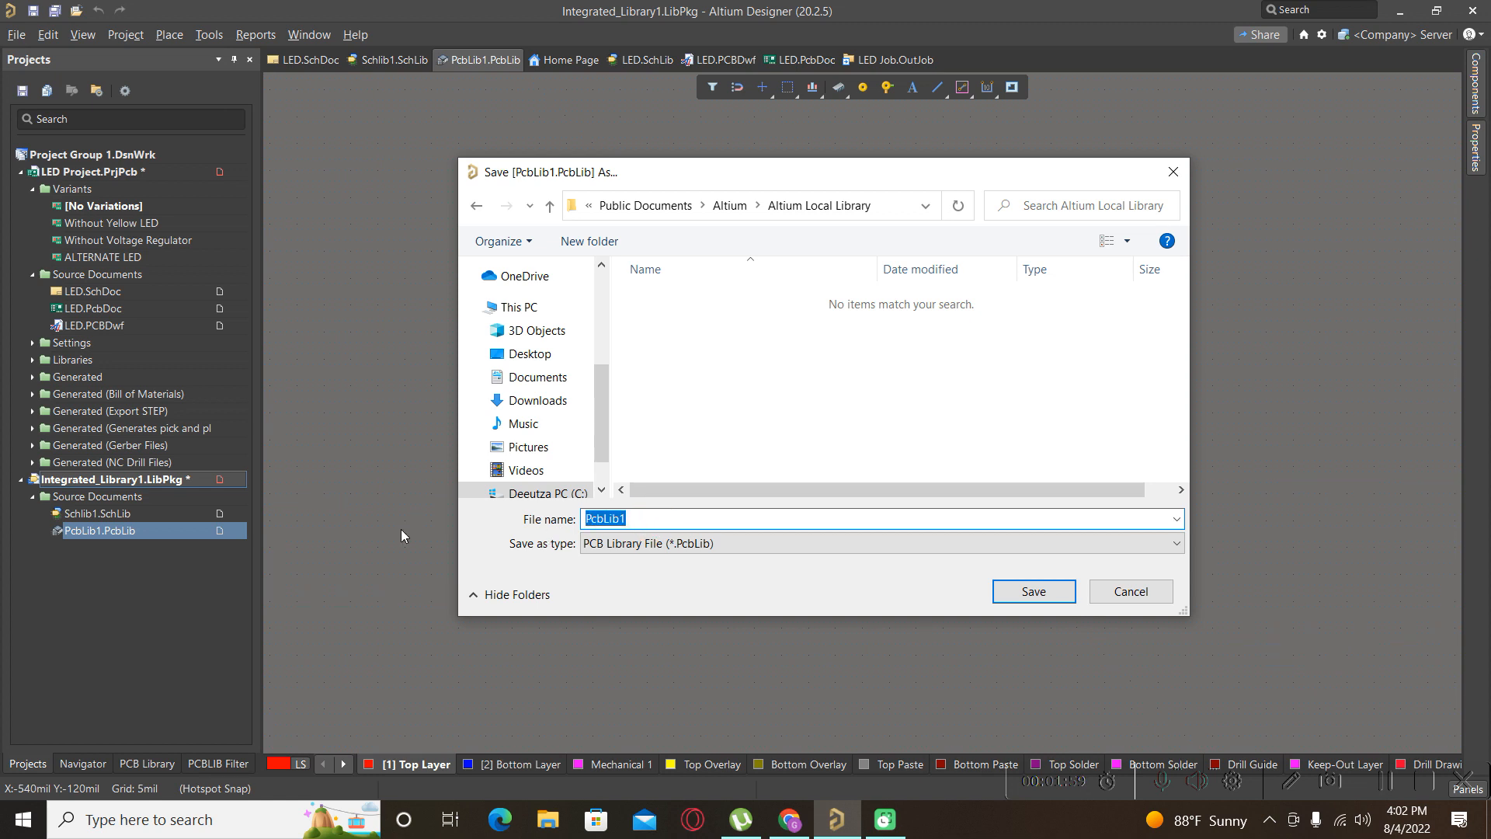
type("Local")
key("Caps_Lock")
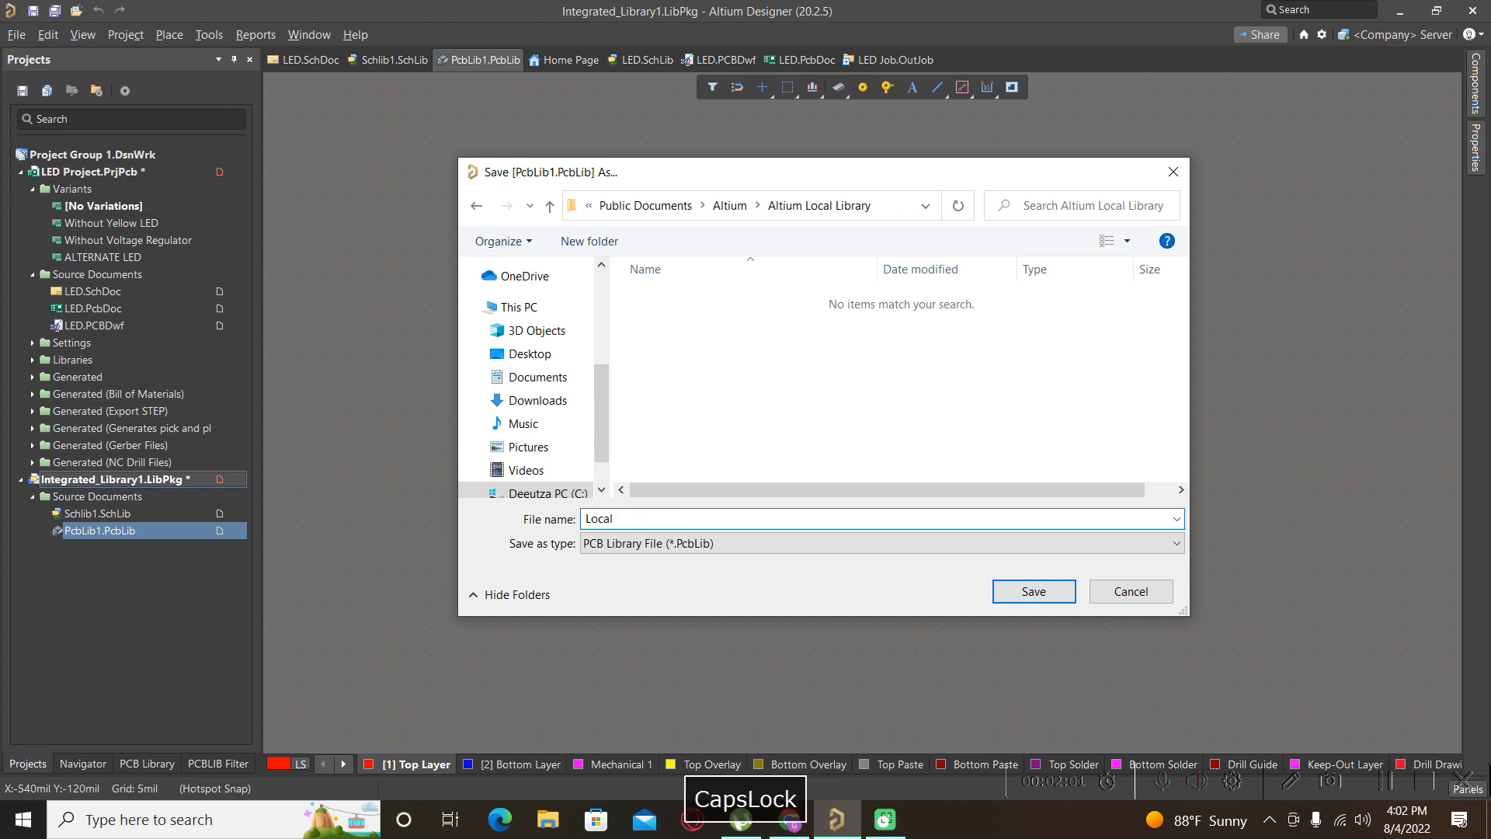
type("PCB")
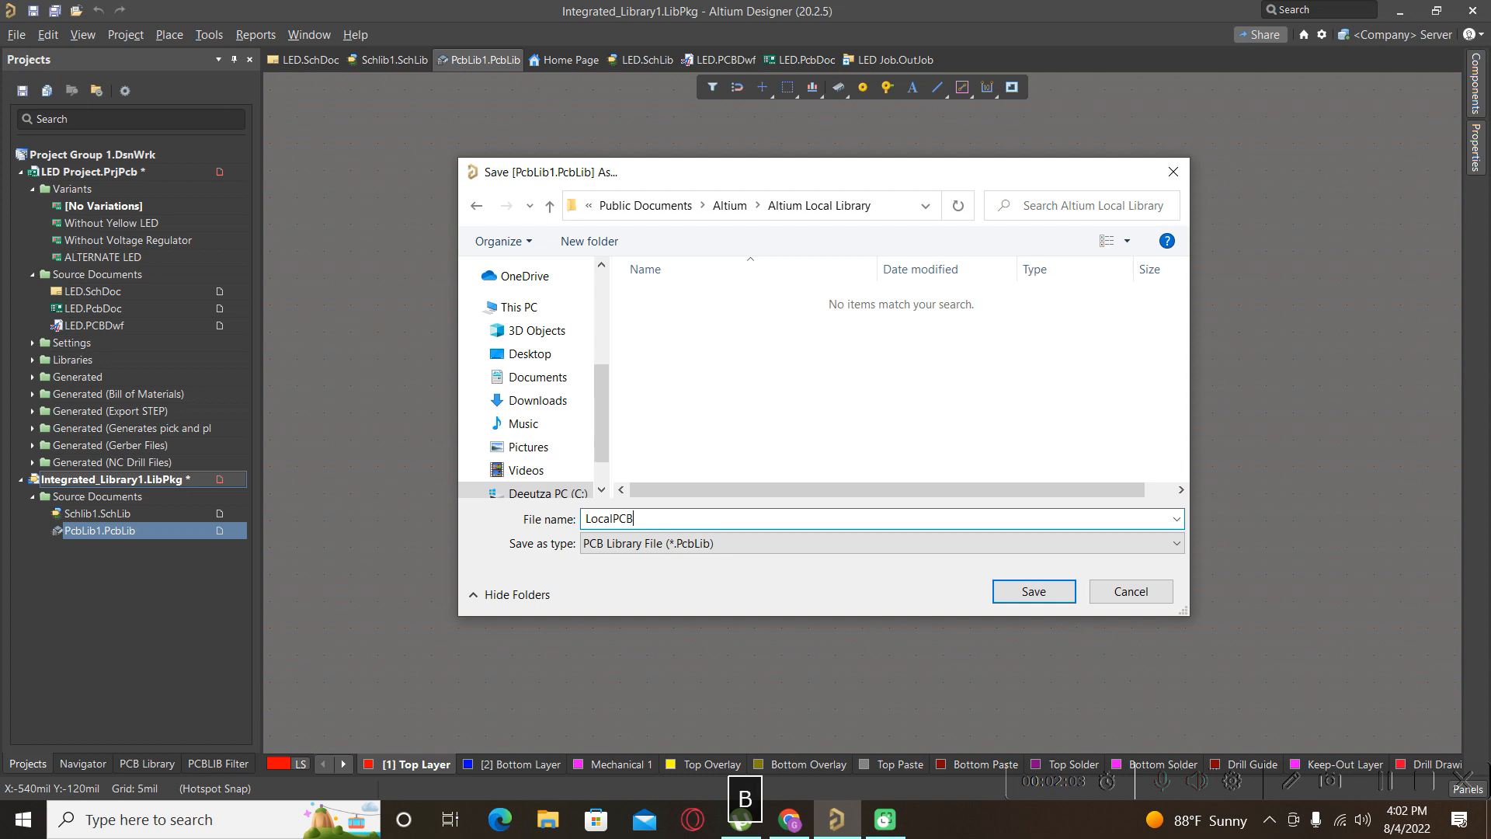
type("LI")
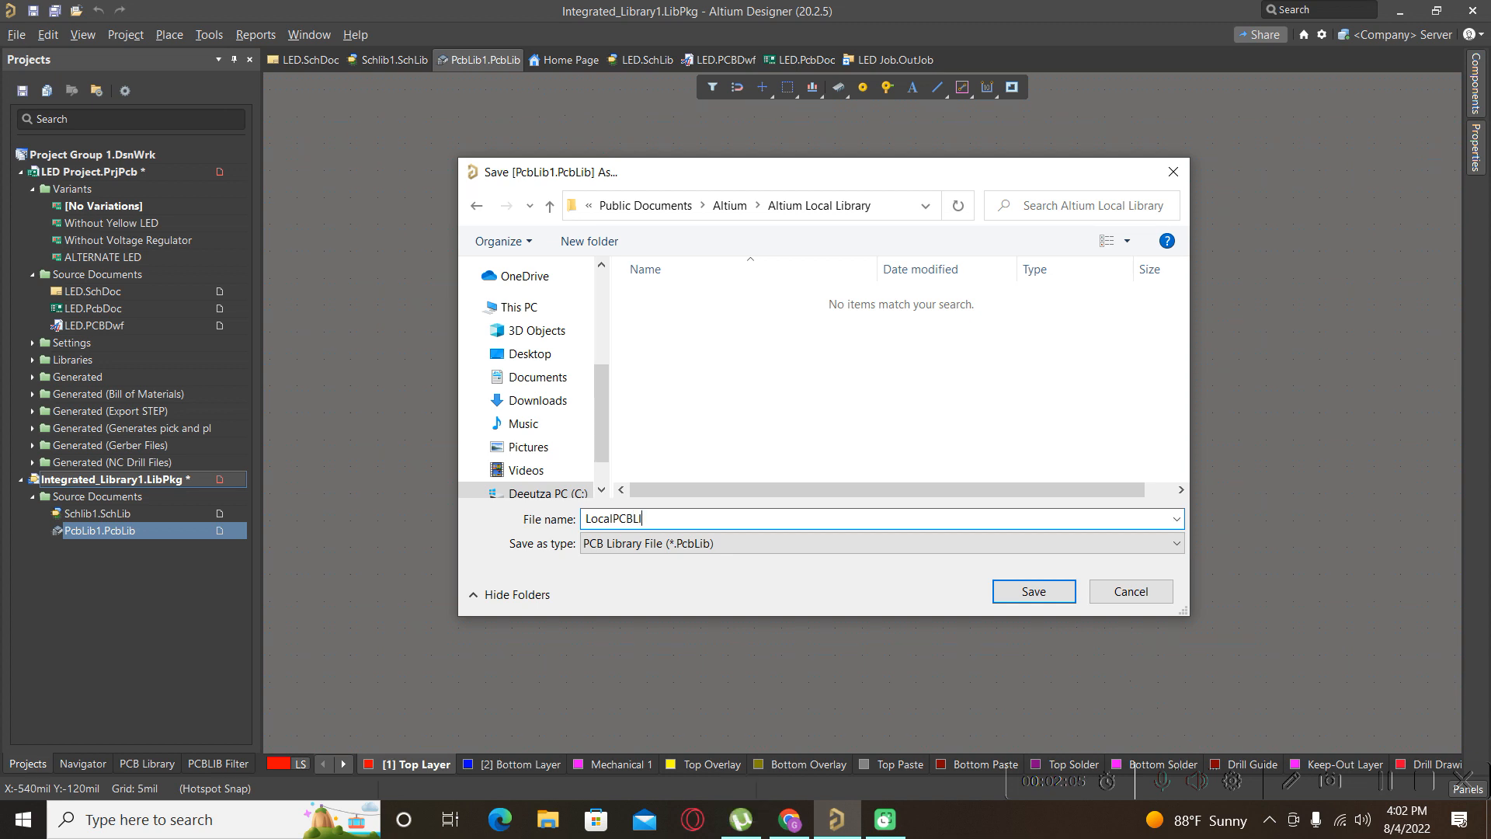
type("B")
left_click(1013, 591)
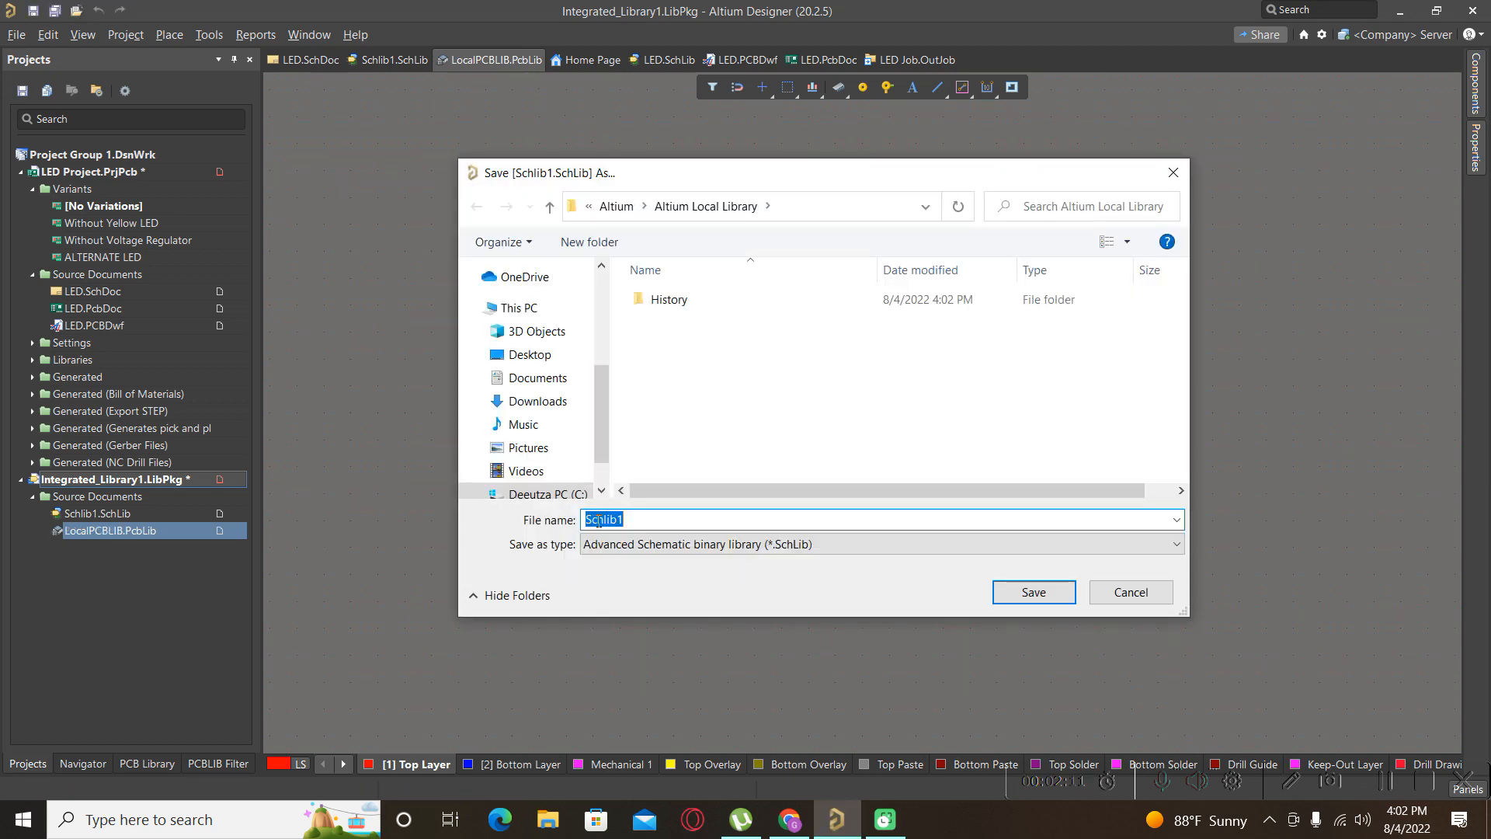
Save the schematic library as LocalSchlib1.SchLib.
left_click(619, 519)
left_click_drag(619, 519, 480, 537)
left_click(592, 521)
key("Caps_Lock")
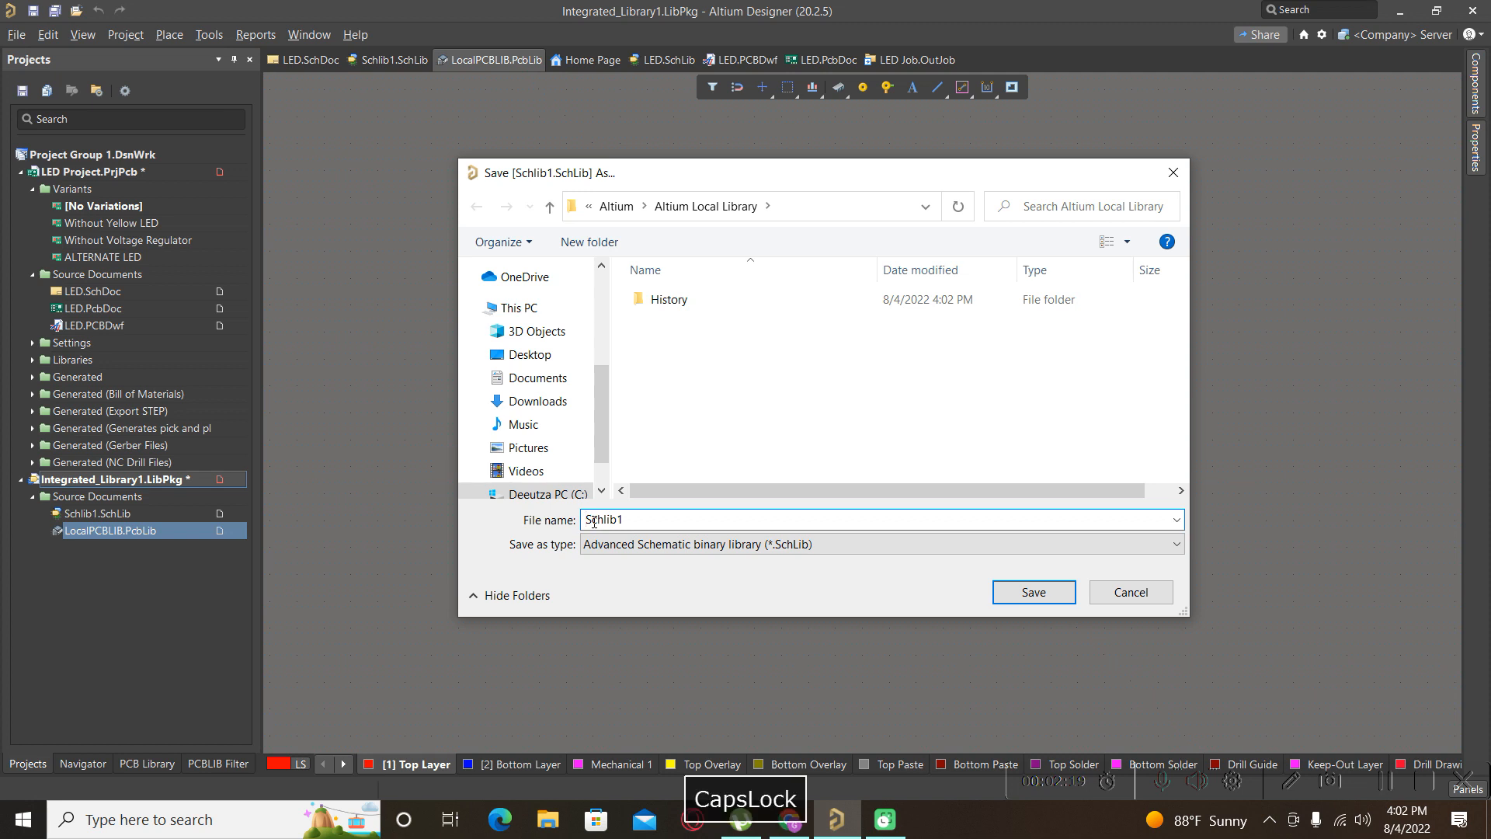
type("L")
key("BackSpace")
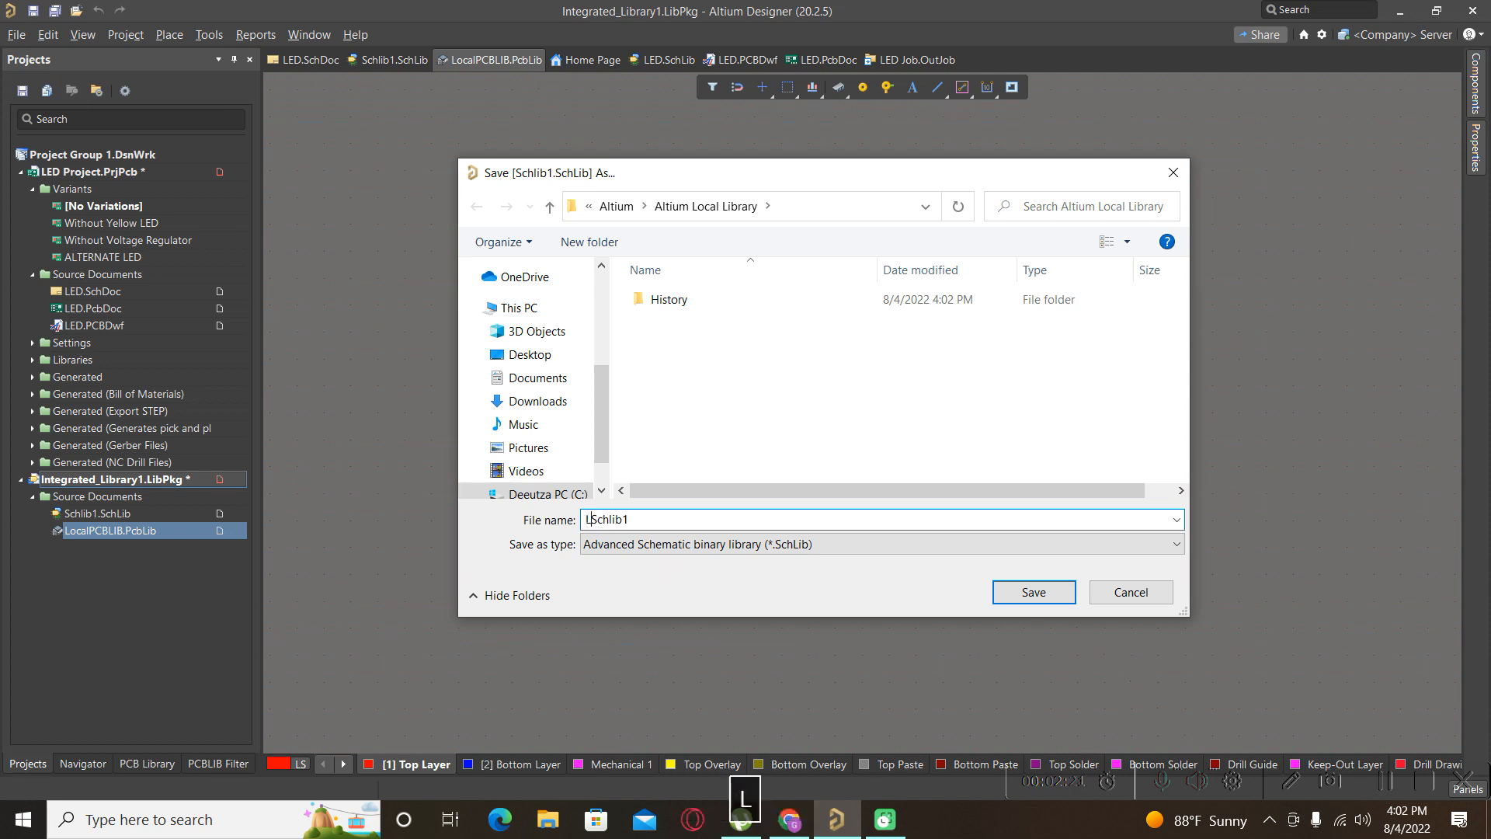
key("Caps_Lock")
type("Local")
left_click(1047, 594)
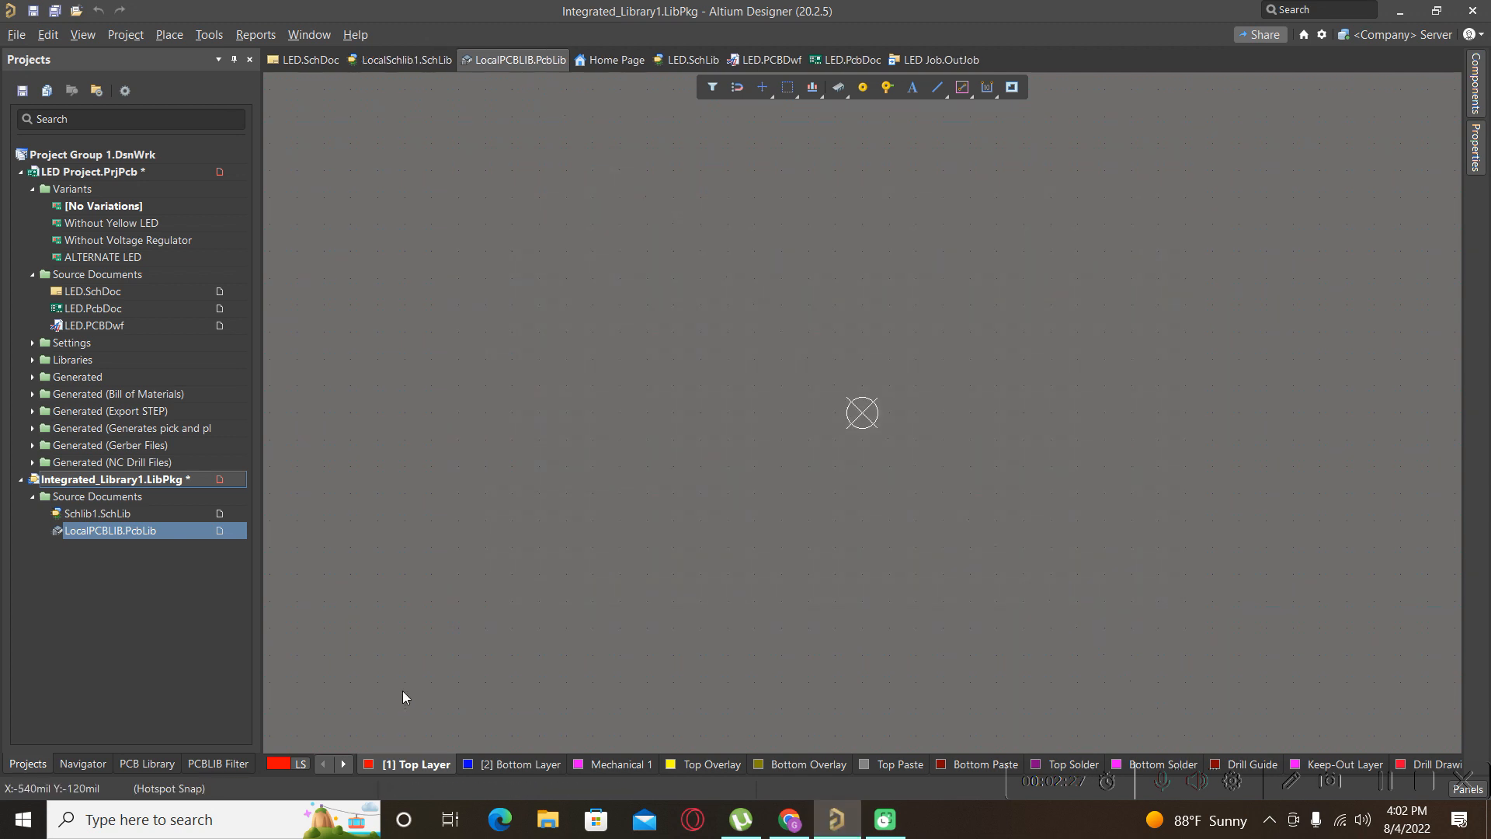
Save the library package as 'Our Library'.
left_click(634, 519)
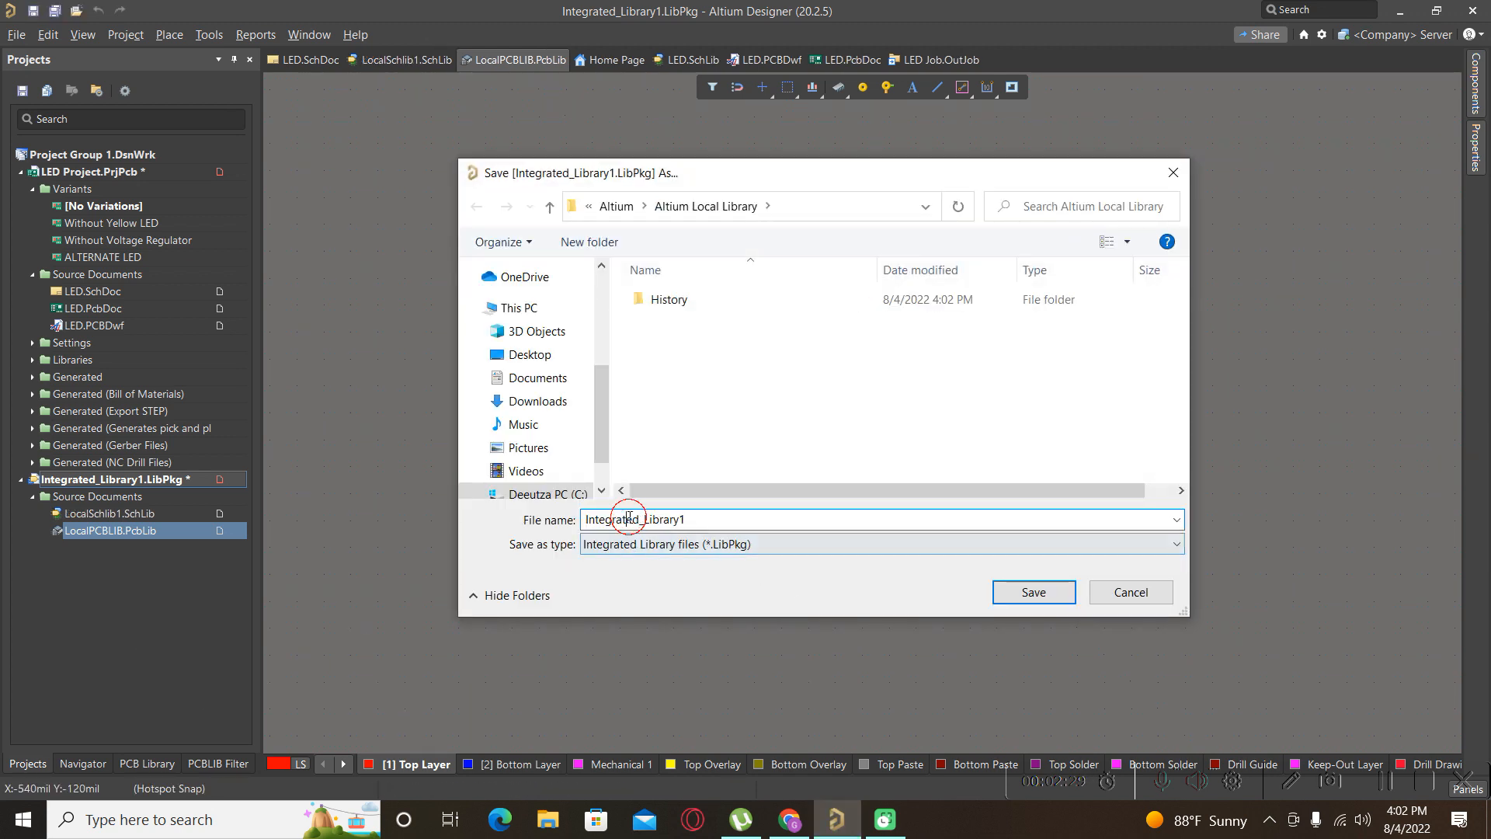
left_click_drag(692, 514, 467, 517)
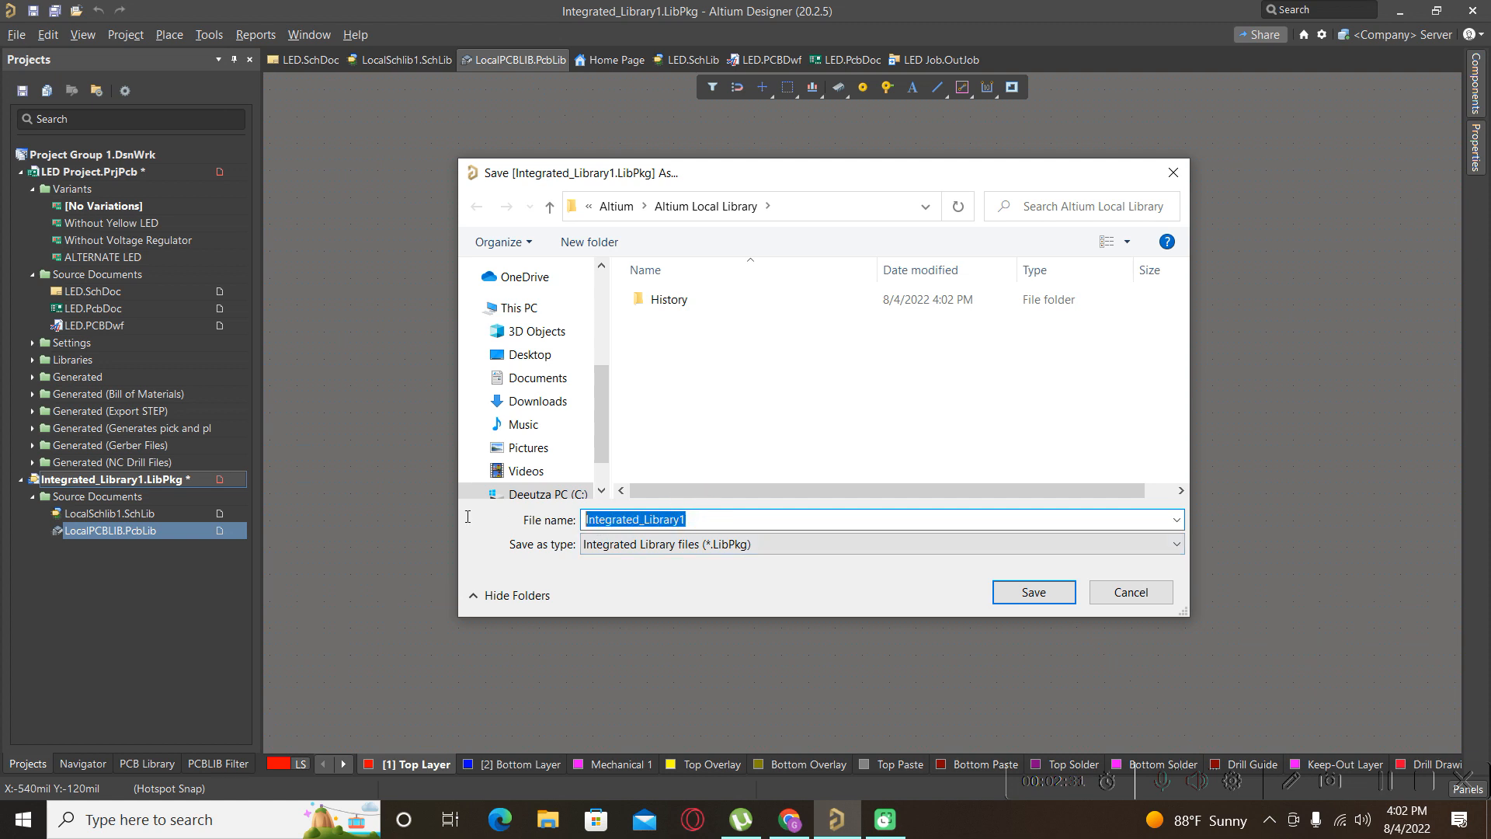
type("O")
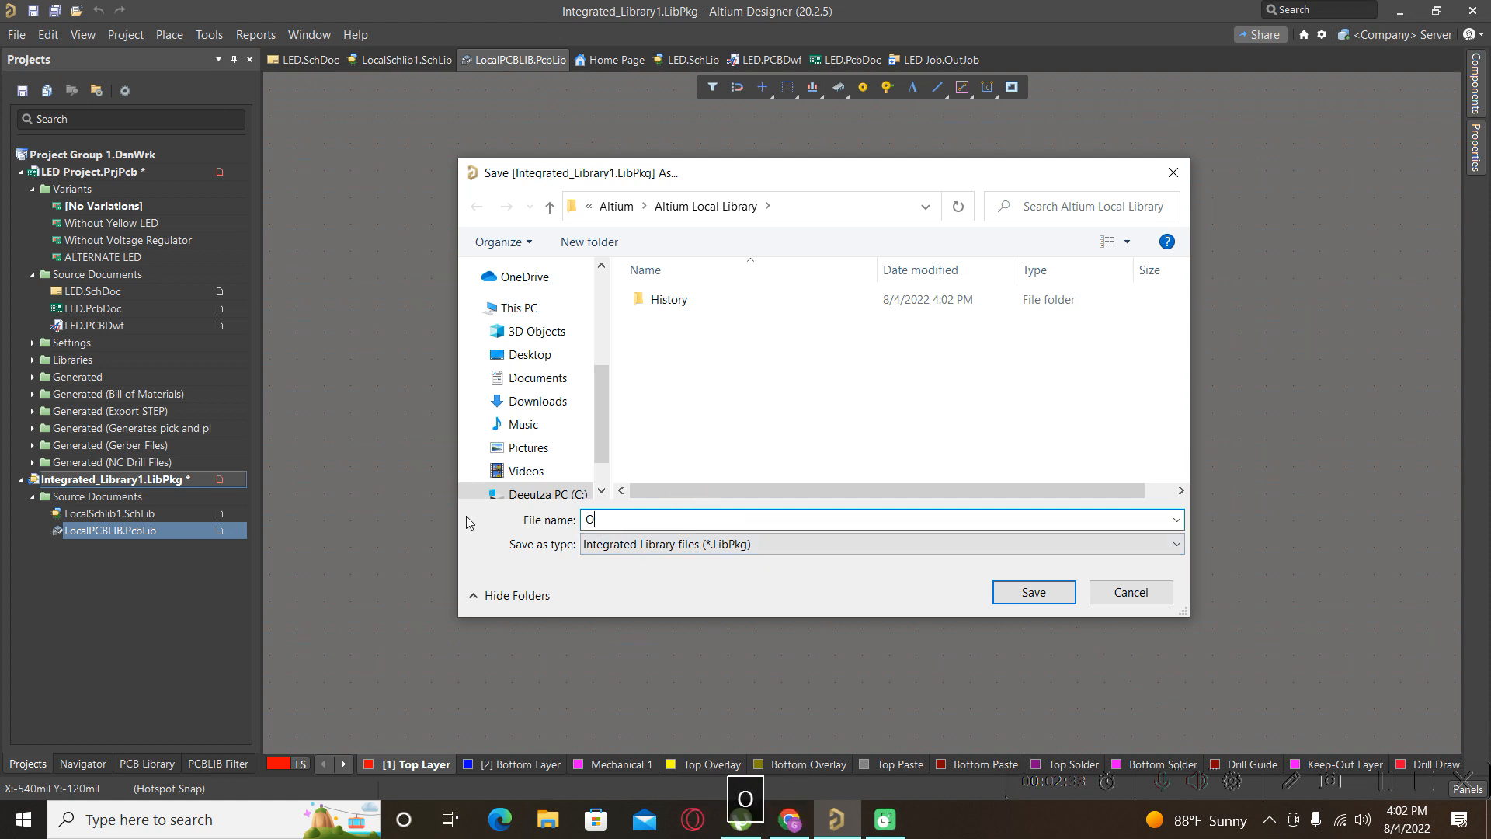
type("ur Library")
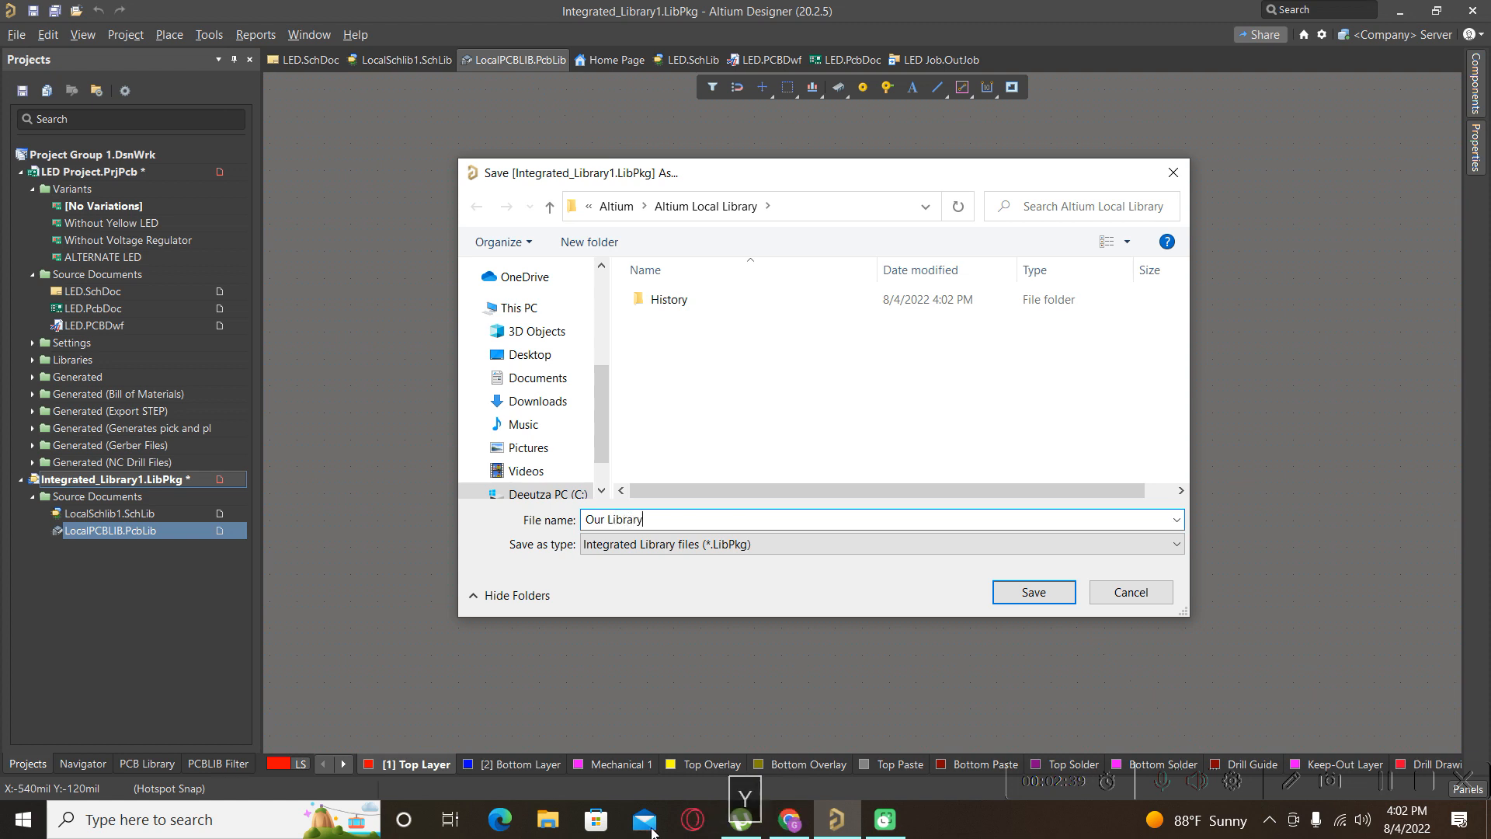
left_click(1024, 593)
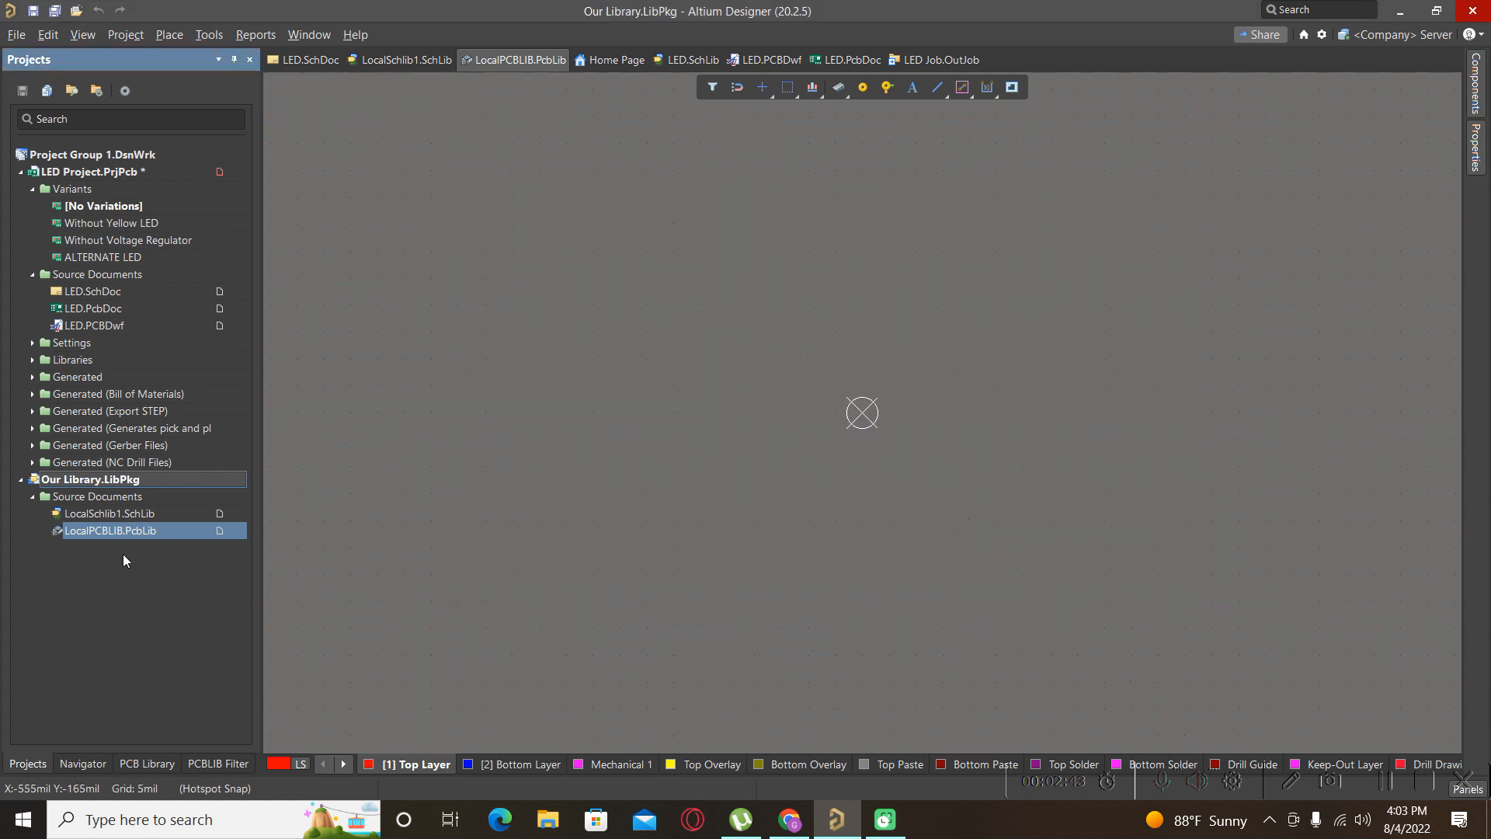
Open LocalSchlib1.SchLib, zoom out its canvas, then switch to the web browser.
double_click(124, 517)
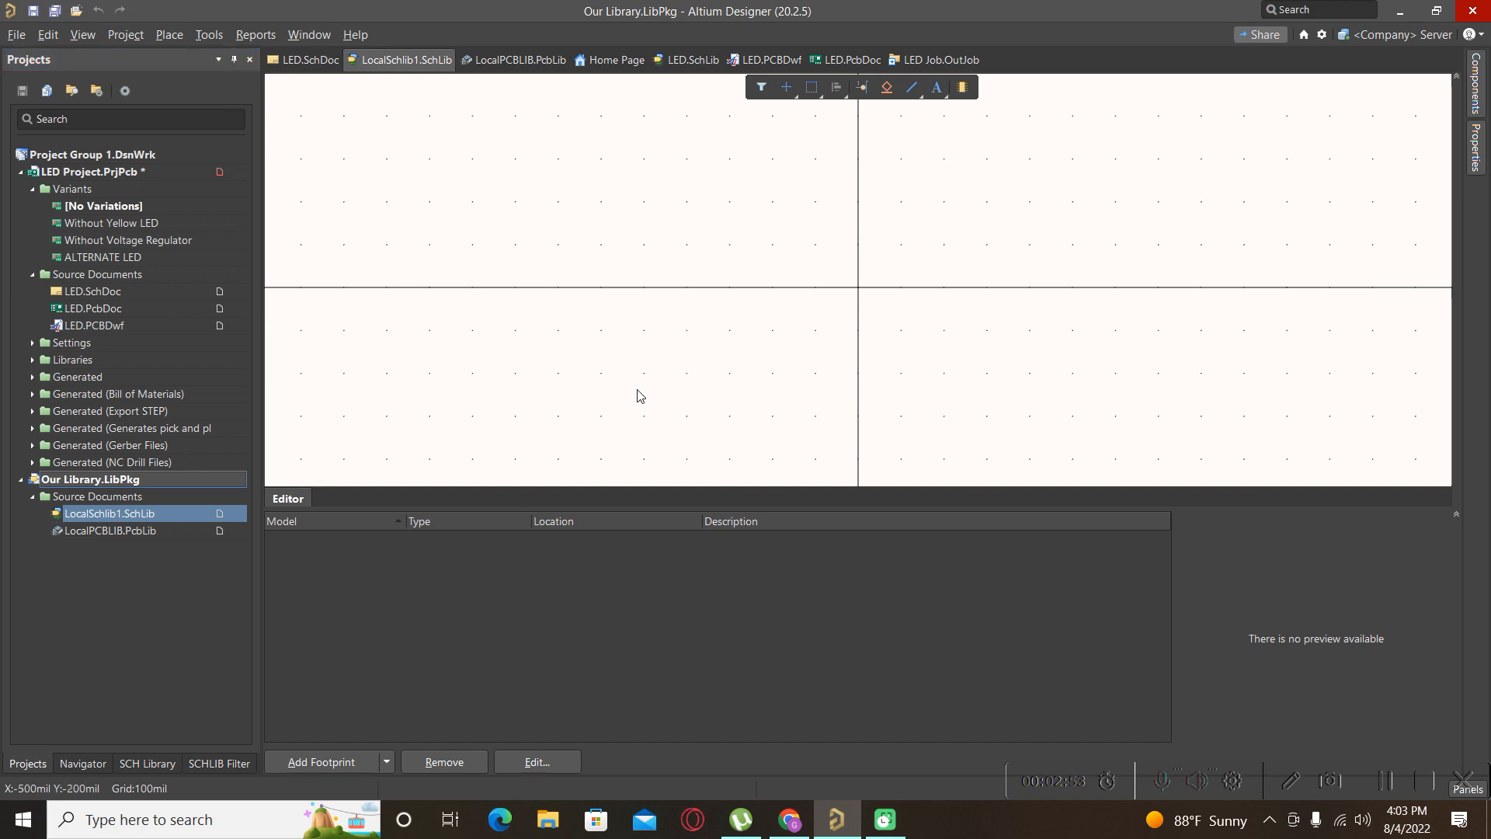
scroll(640, 397, "down", 1)
scroll(633, 395, "down", 1)
scroll(629, 393, "down", 3, "ctrl")
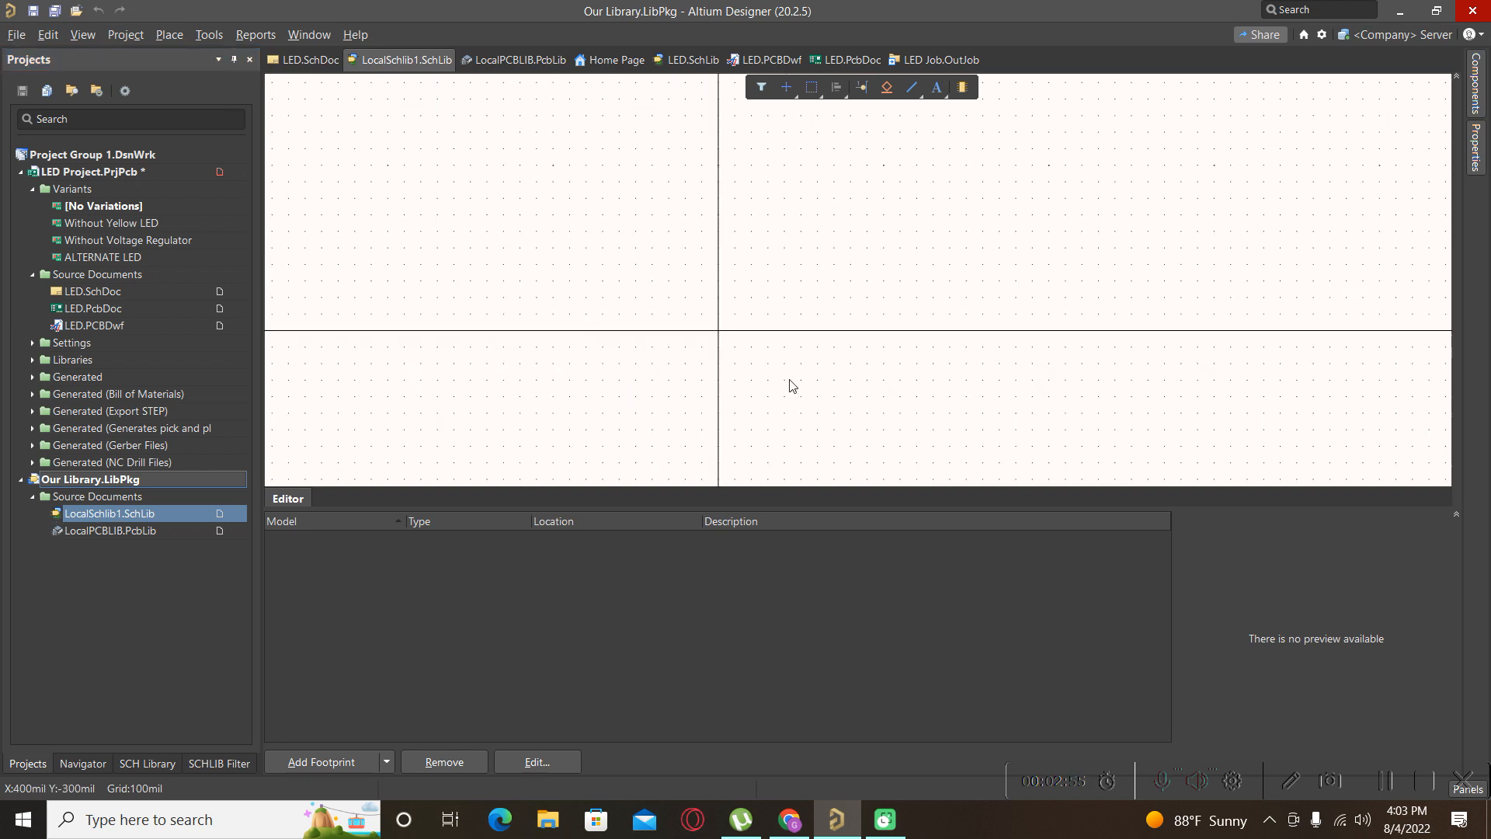
scroll(849, 339, "down", 1, "ctrl")
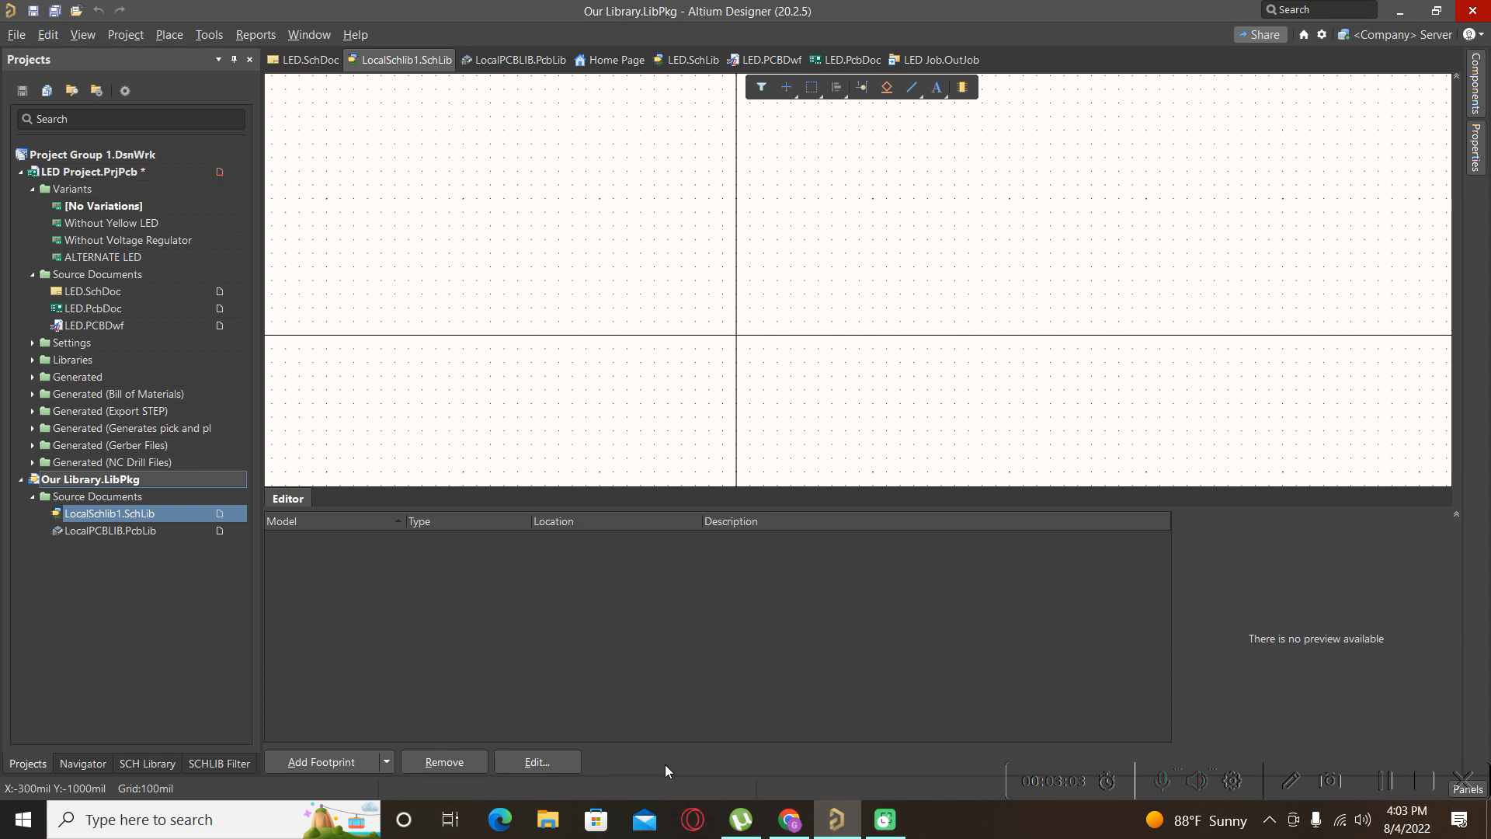
left_click(789, 820)
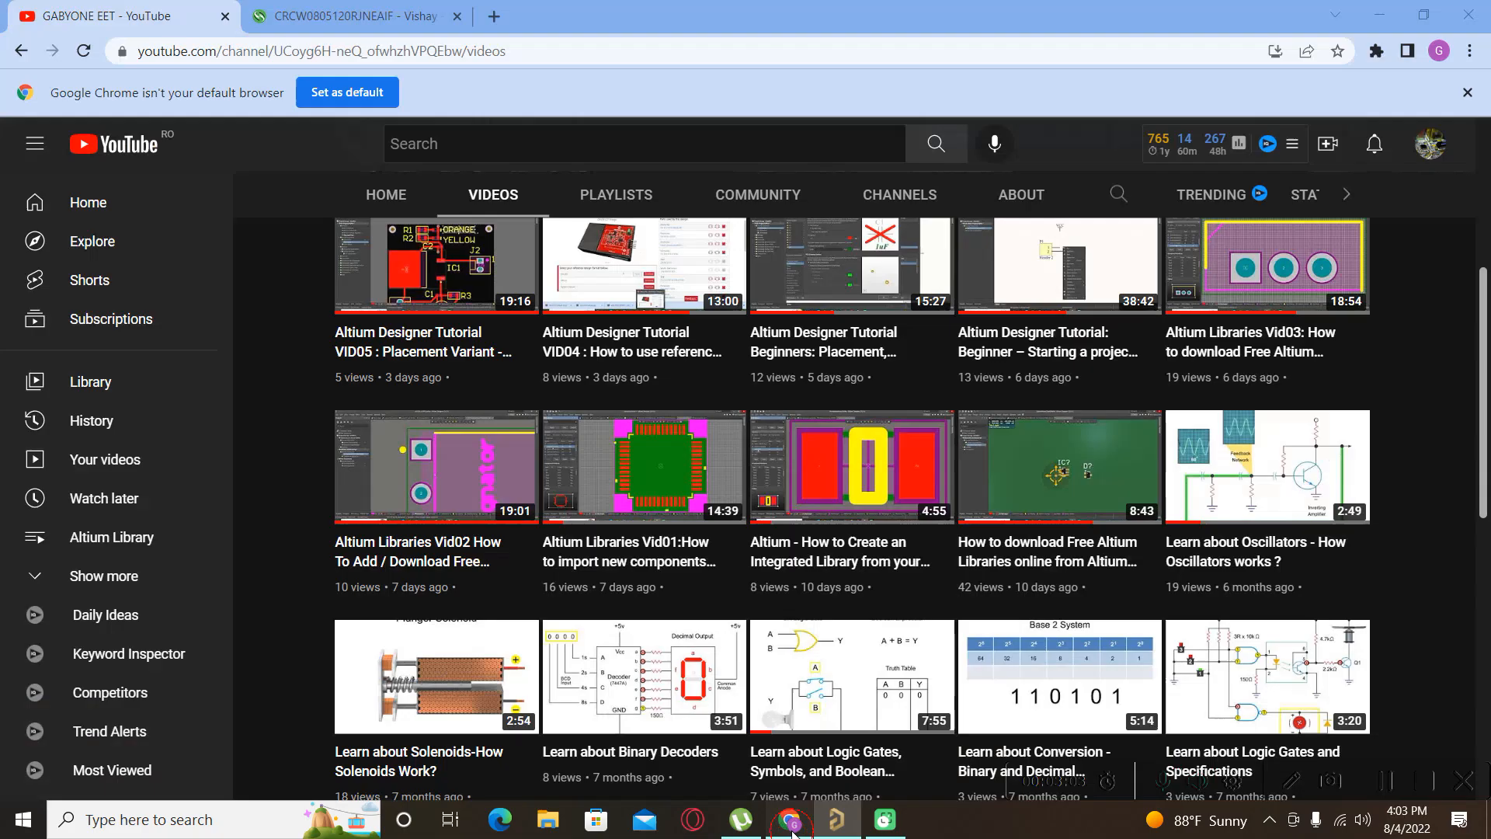
Copy part number CRCW0805120RJNEAIF from the Farnell product page and return to Altium.
left_click(311, 24)
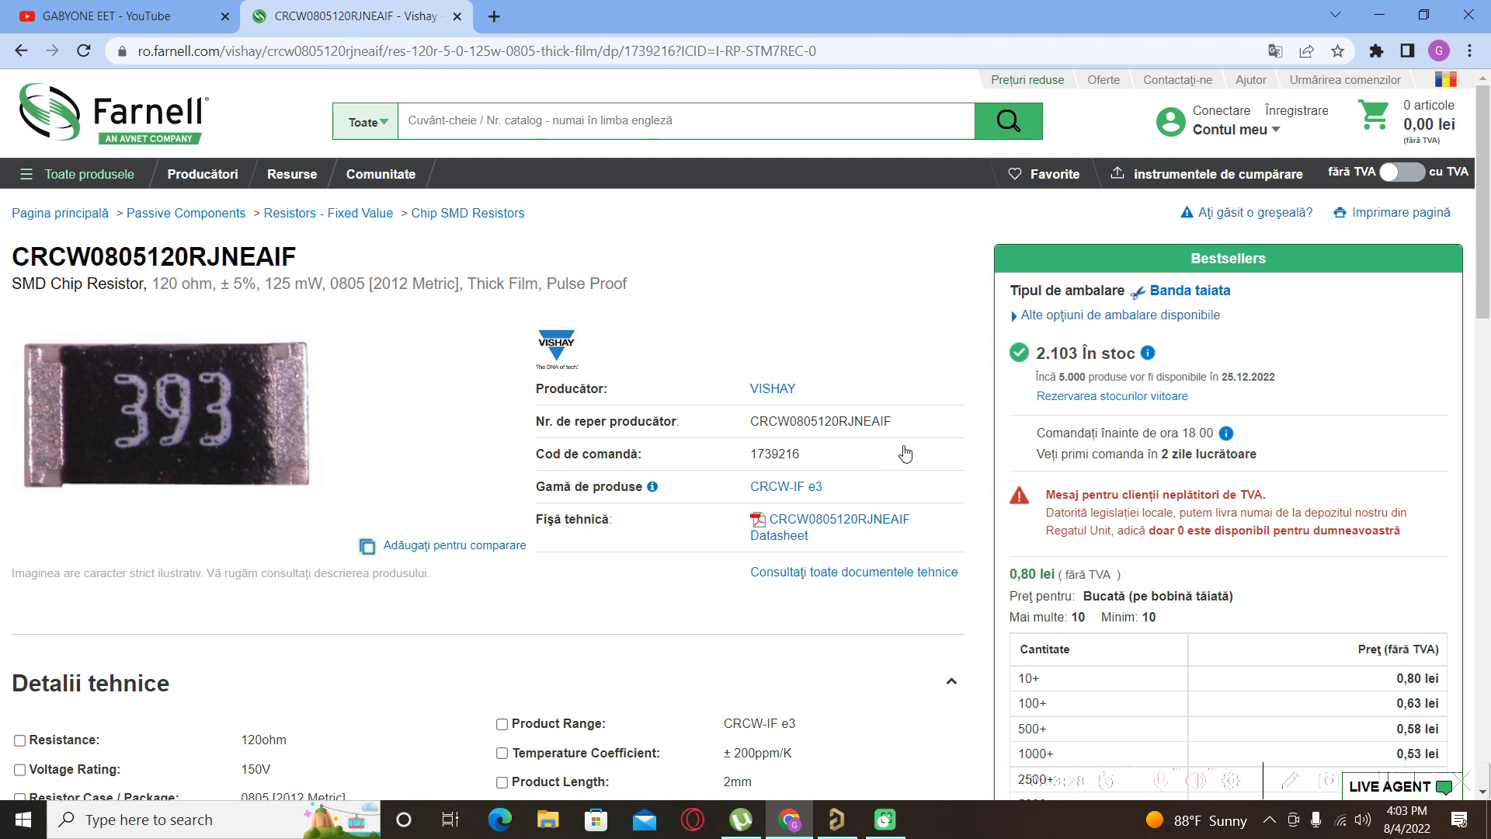
left_click_drag(803, 434, 750, 428)
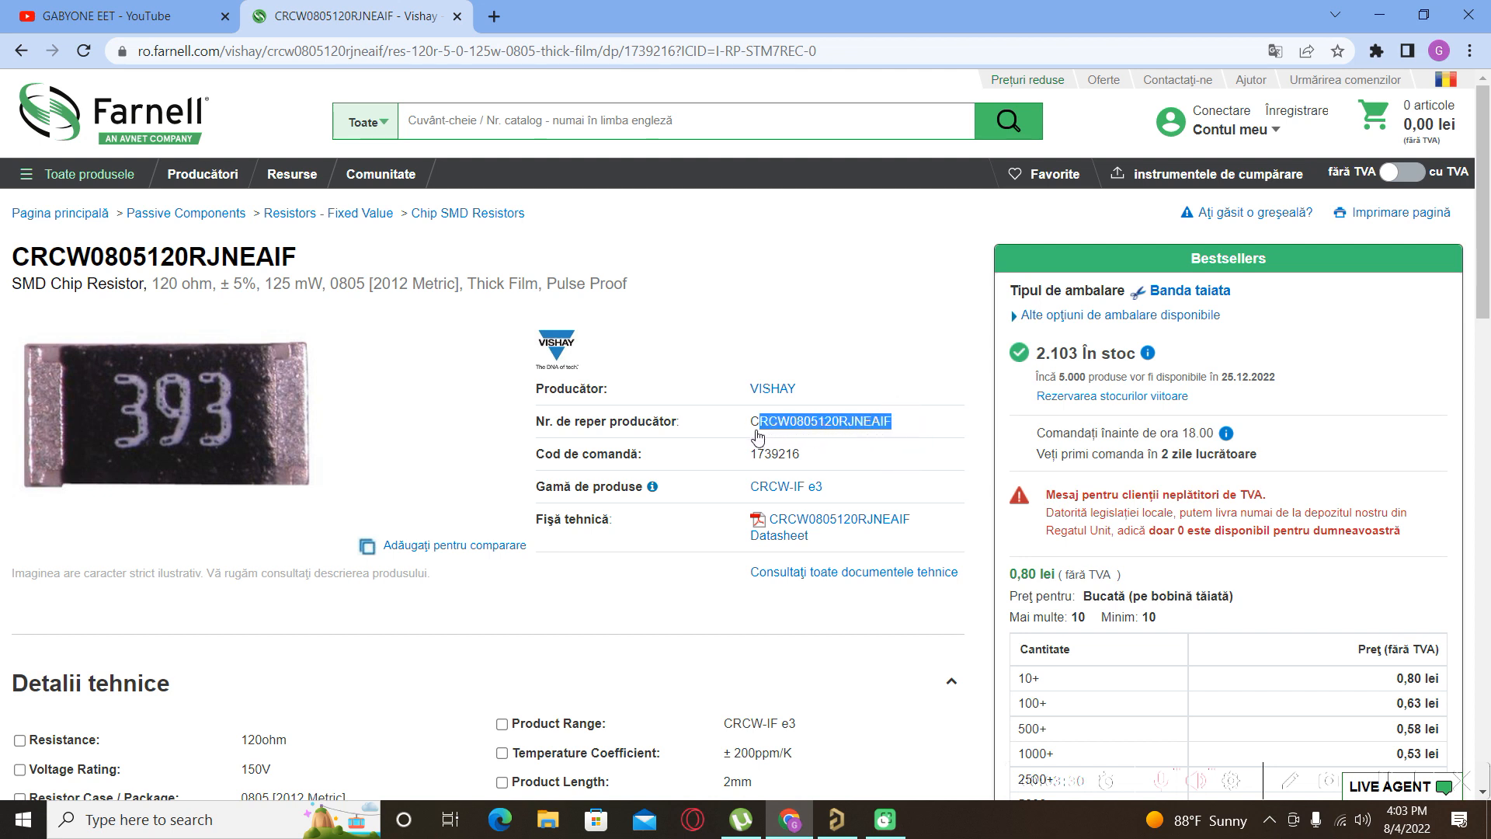
right_click(774, 431)
left_click(808, 445)
left_click(833, 825)
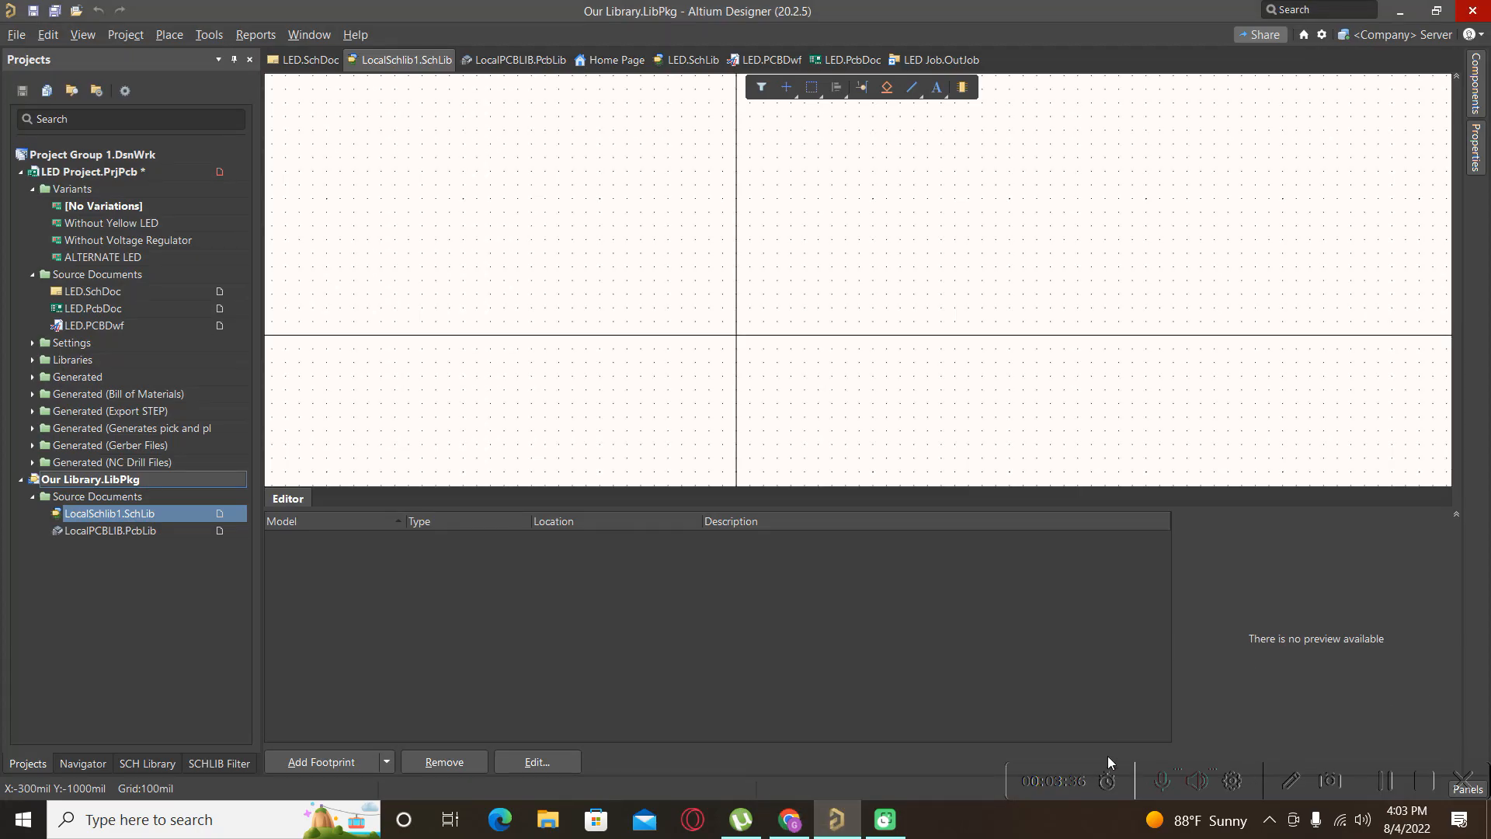
Search CRCW0805120RJNEAIF in the Manufacturer Part Search panel using the pasted part number.
double_click(939, 15)
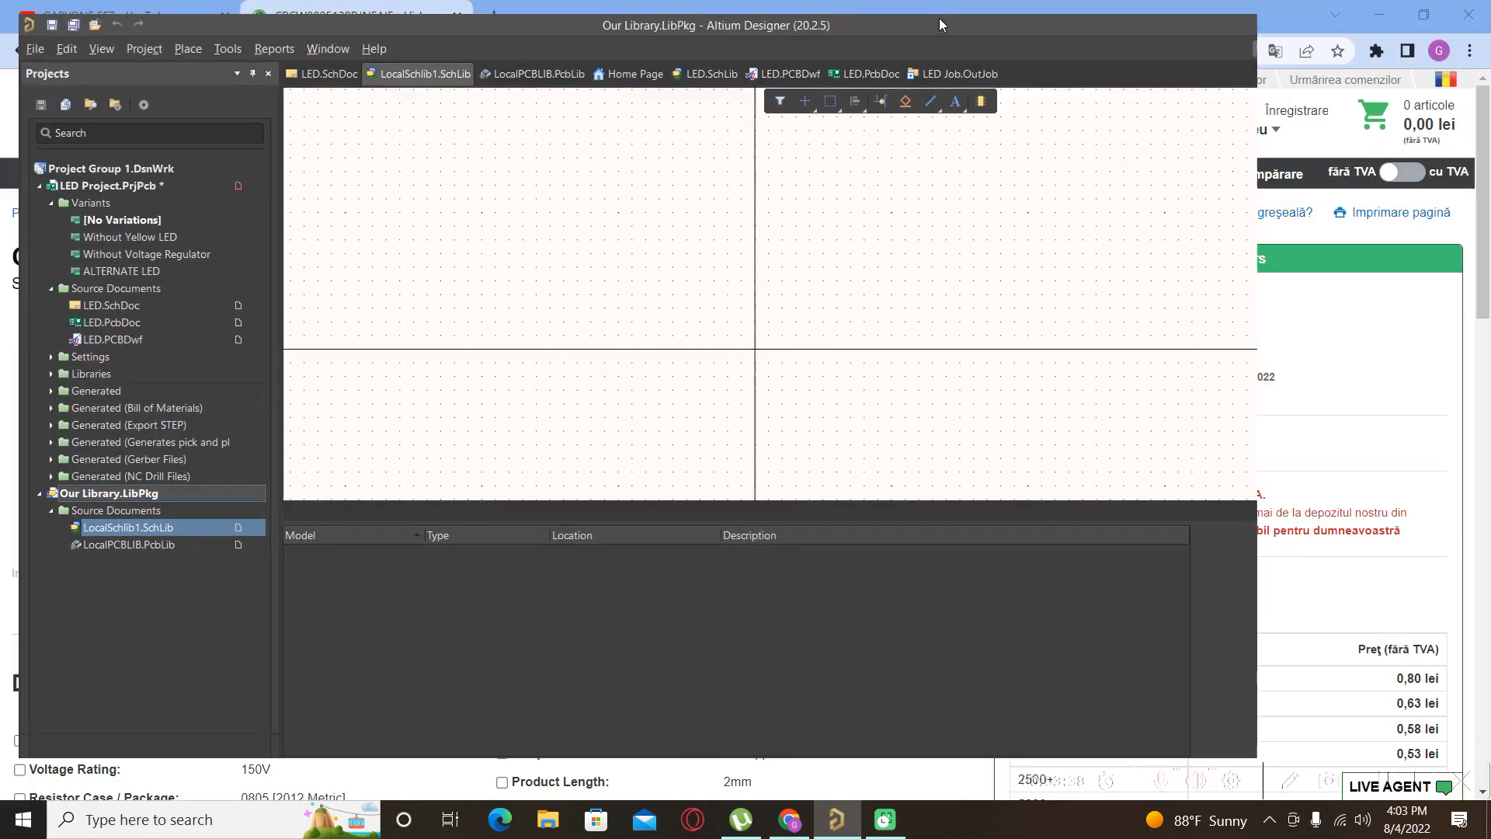
left_click(1228, 742)
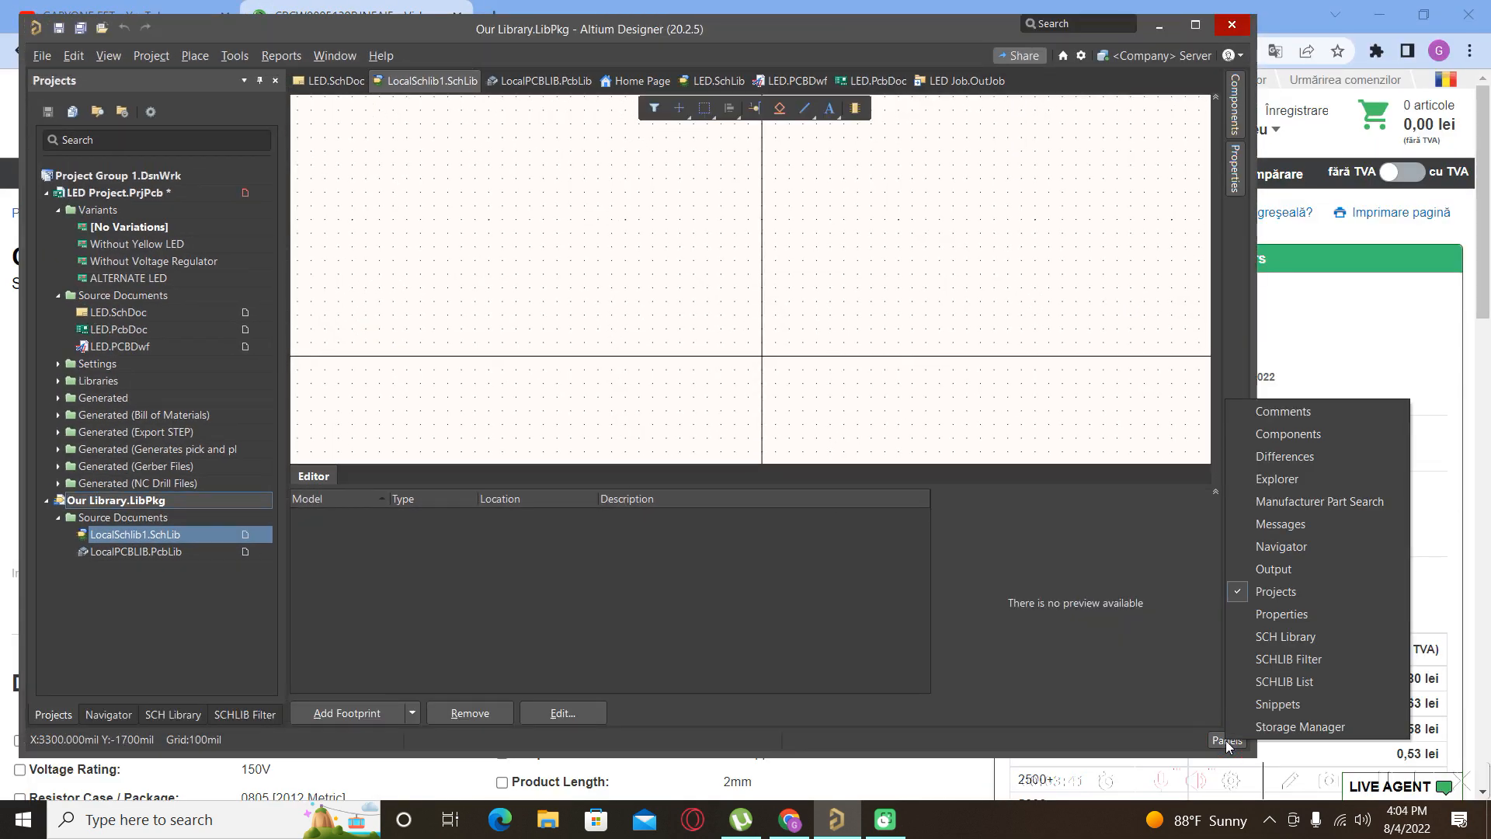
left_click(1321, 504)
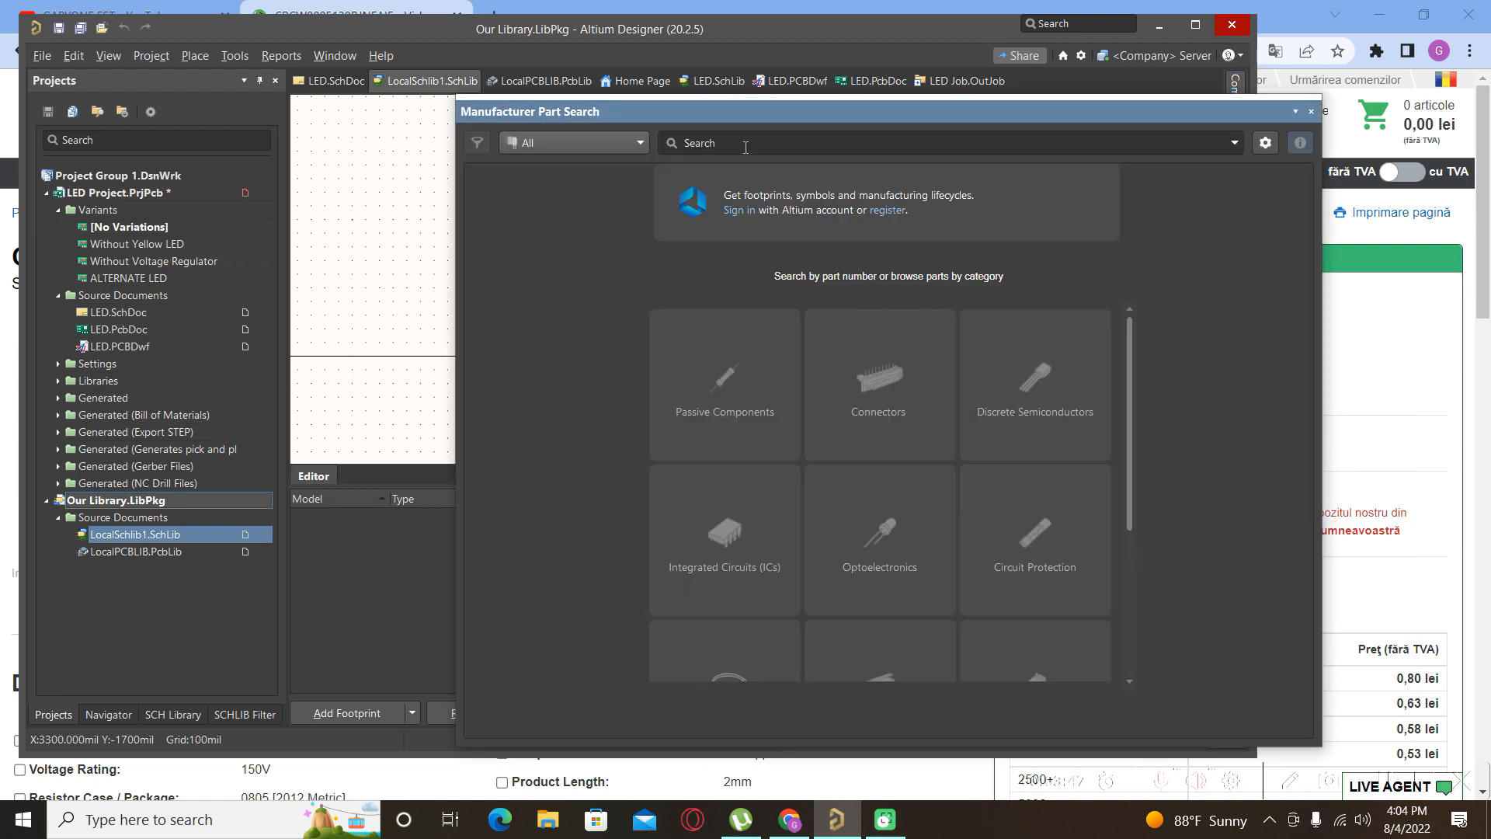
left_click(741, 144)
key("ctrl+v")
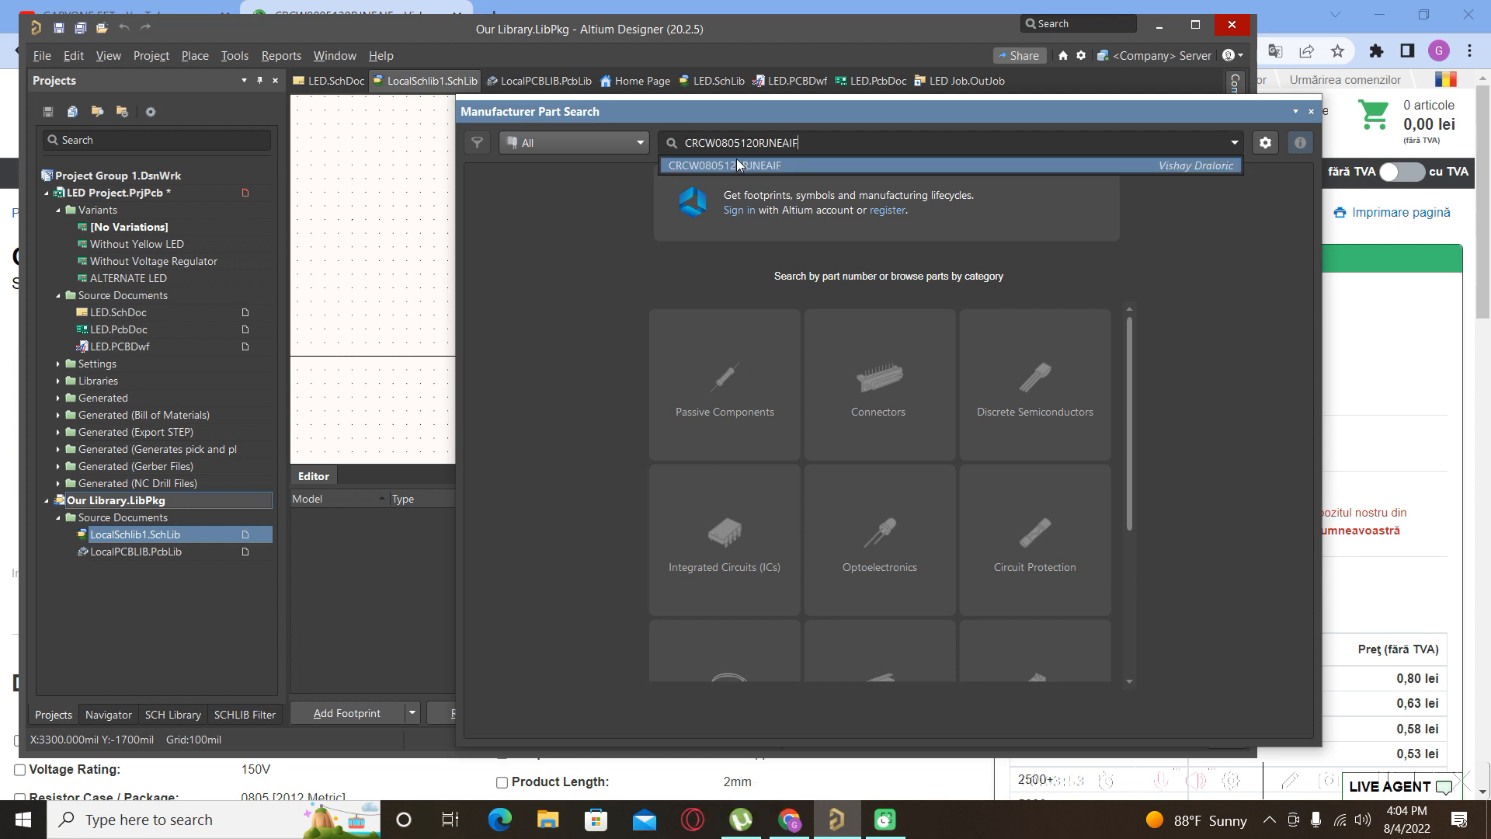
left_click(736, 165)
key("Return")
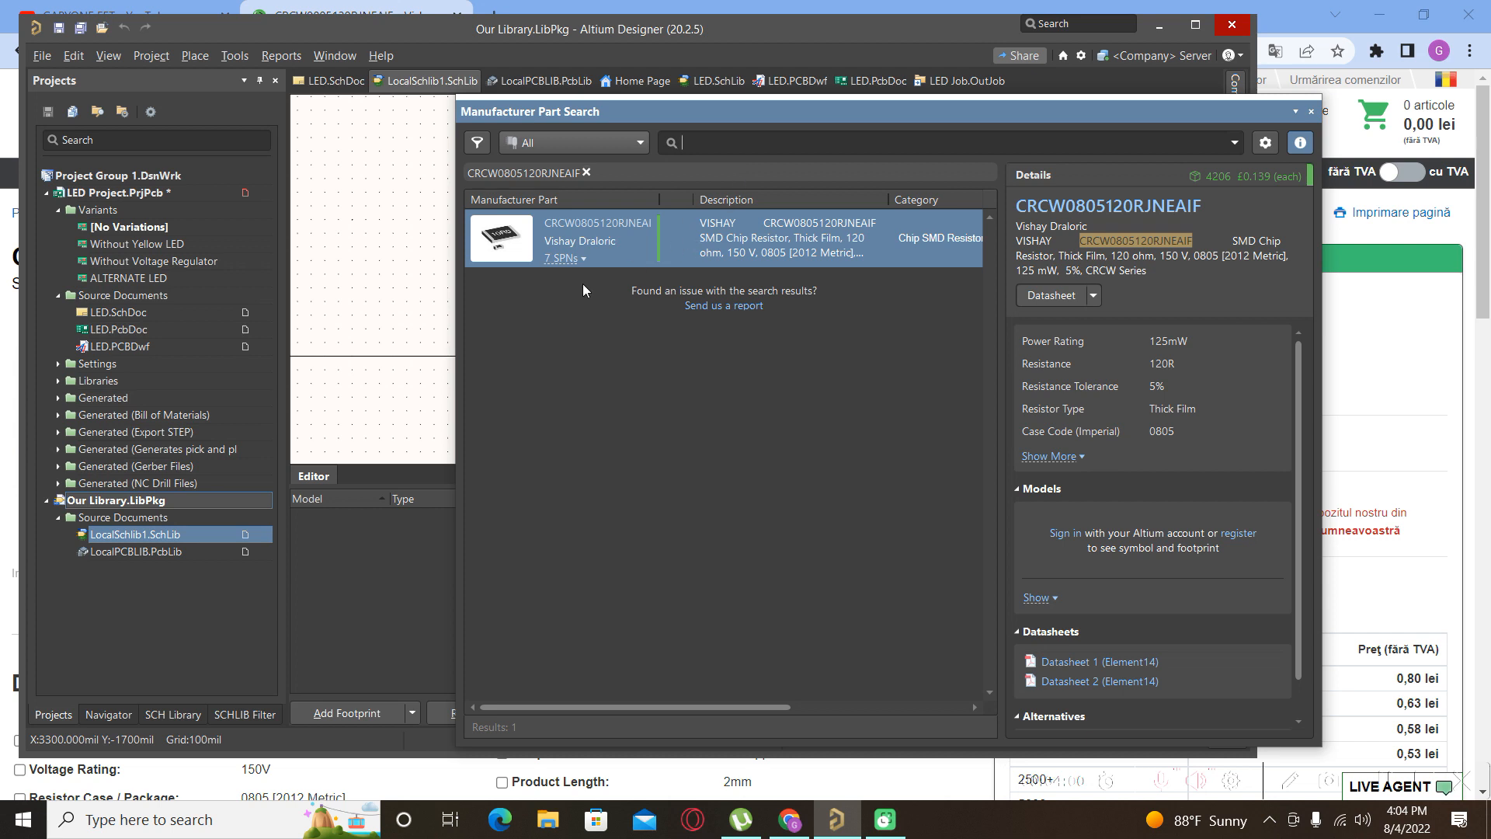
List the 7 supplier offers and browse to Farnell 1739216: 2103 in stock at £0.139.
left_click(584, 263)
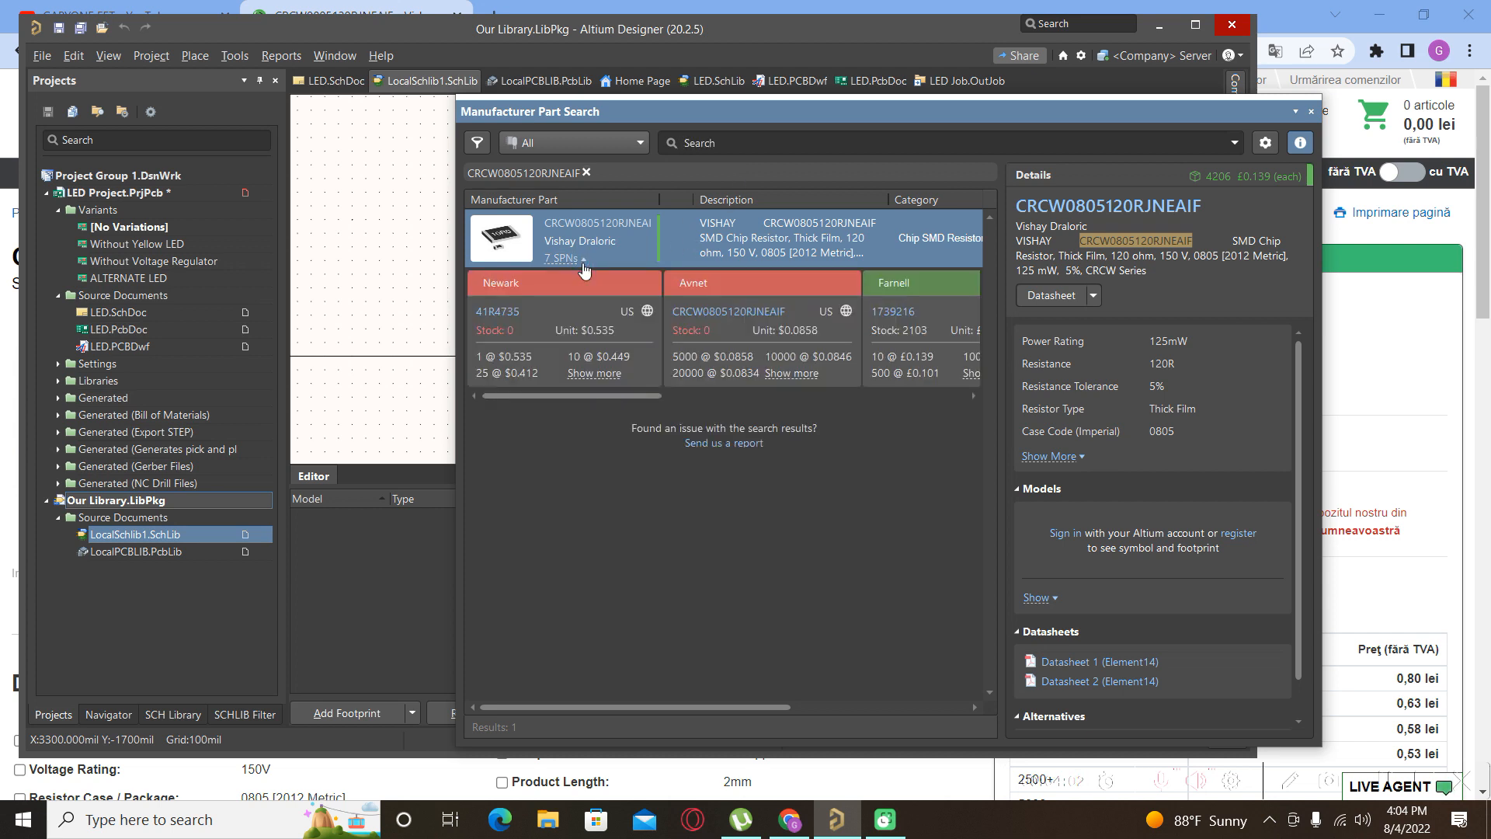
left_click_drag(584, 394, 465, 286)
left_click_drag(690, 708, 730, 705)
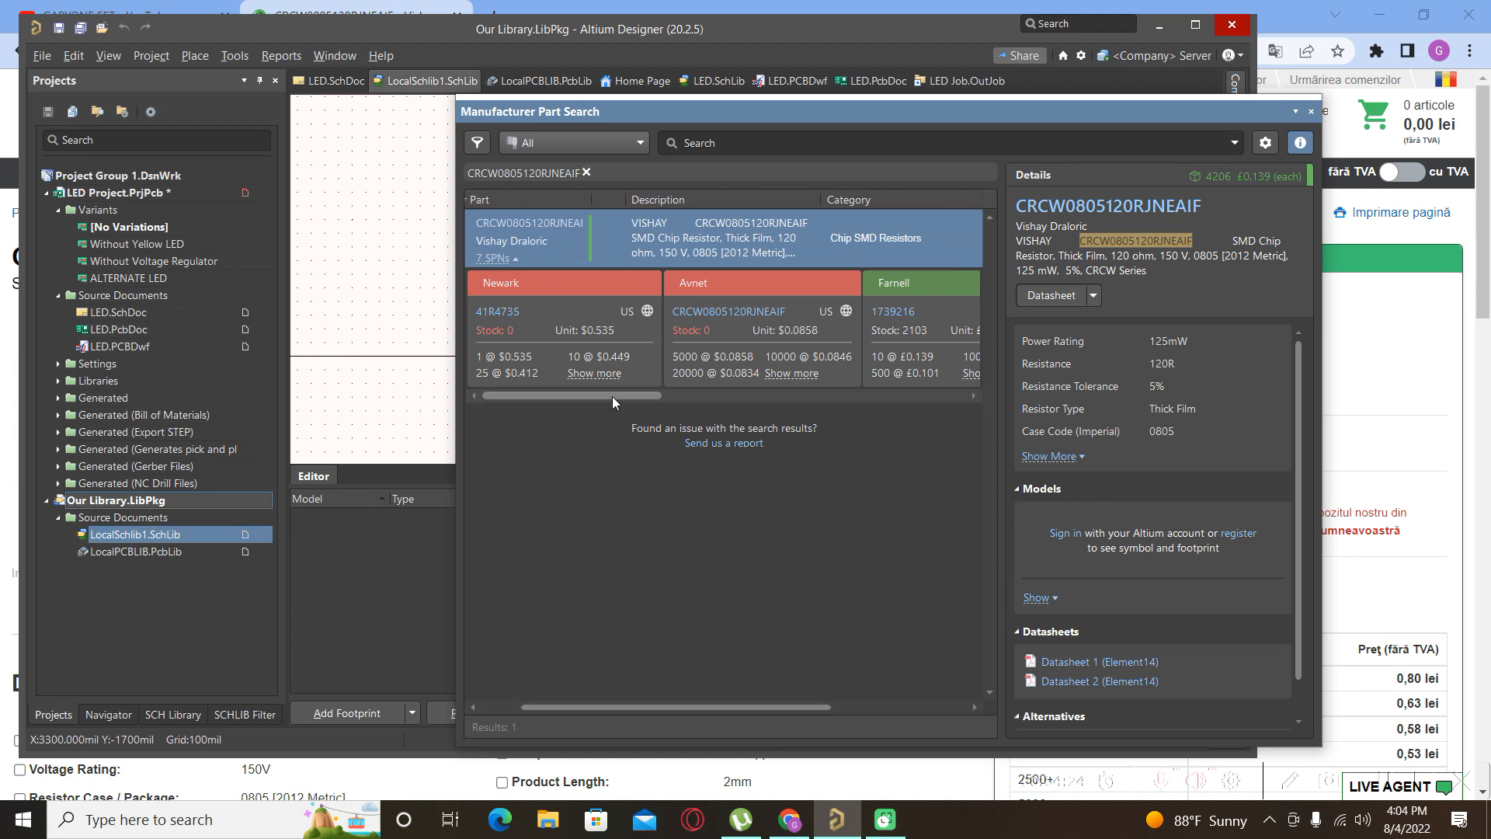
left_click_drag(612, 396, 715, 395)
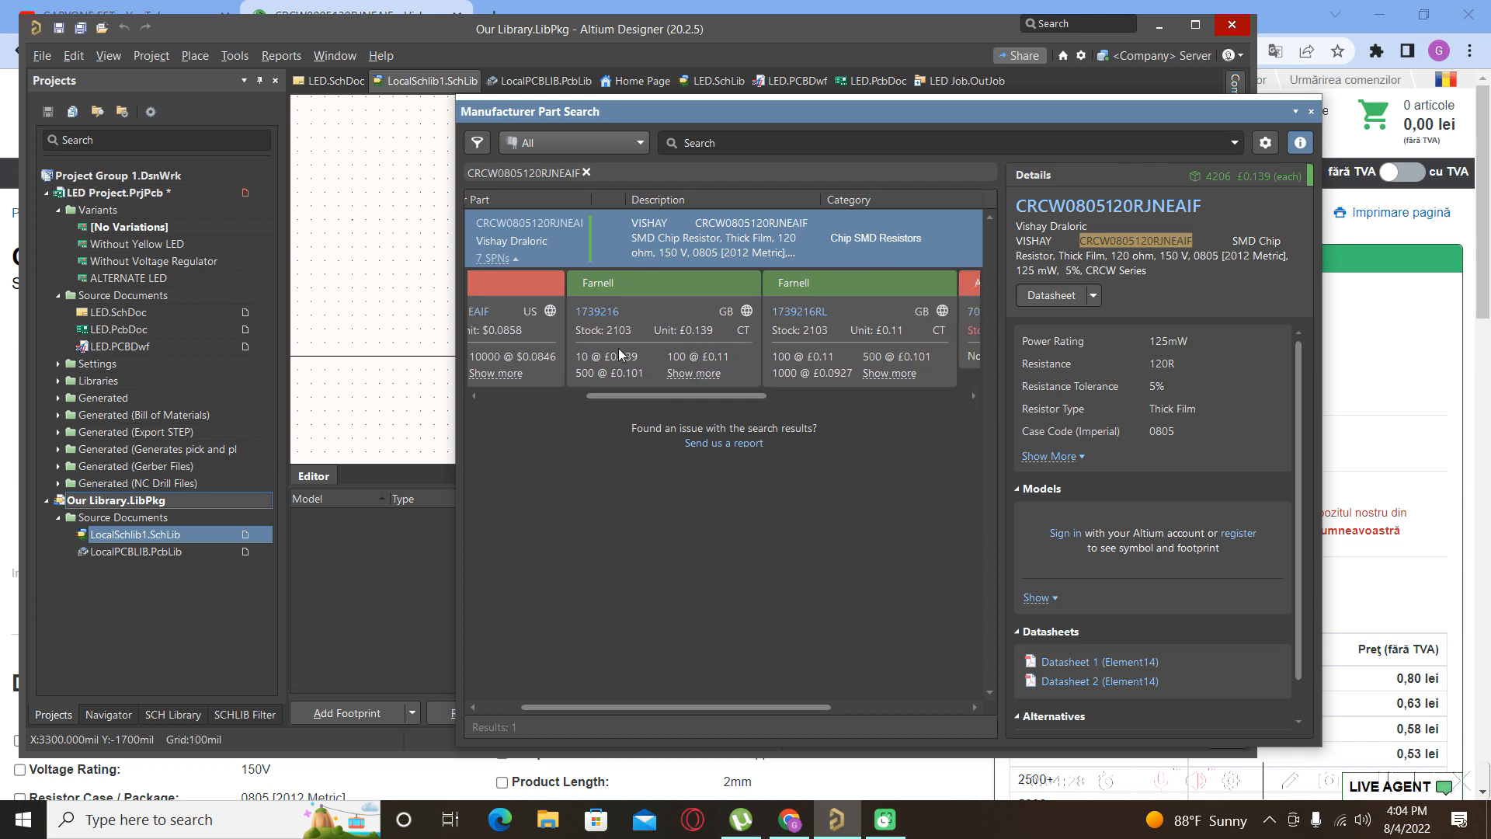
left_click_drag(689, 396, 737, 395)
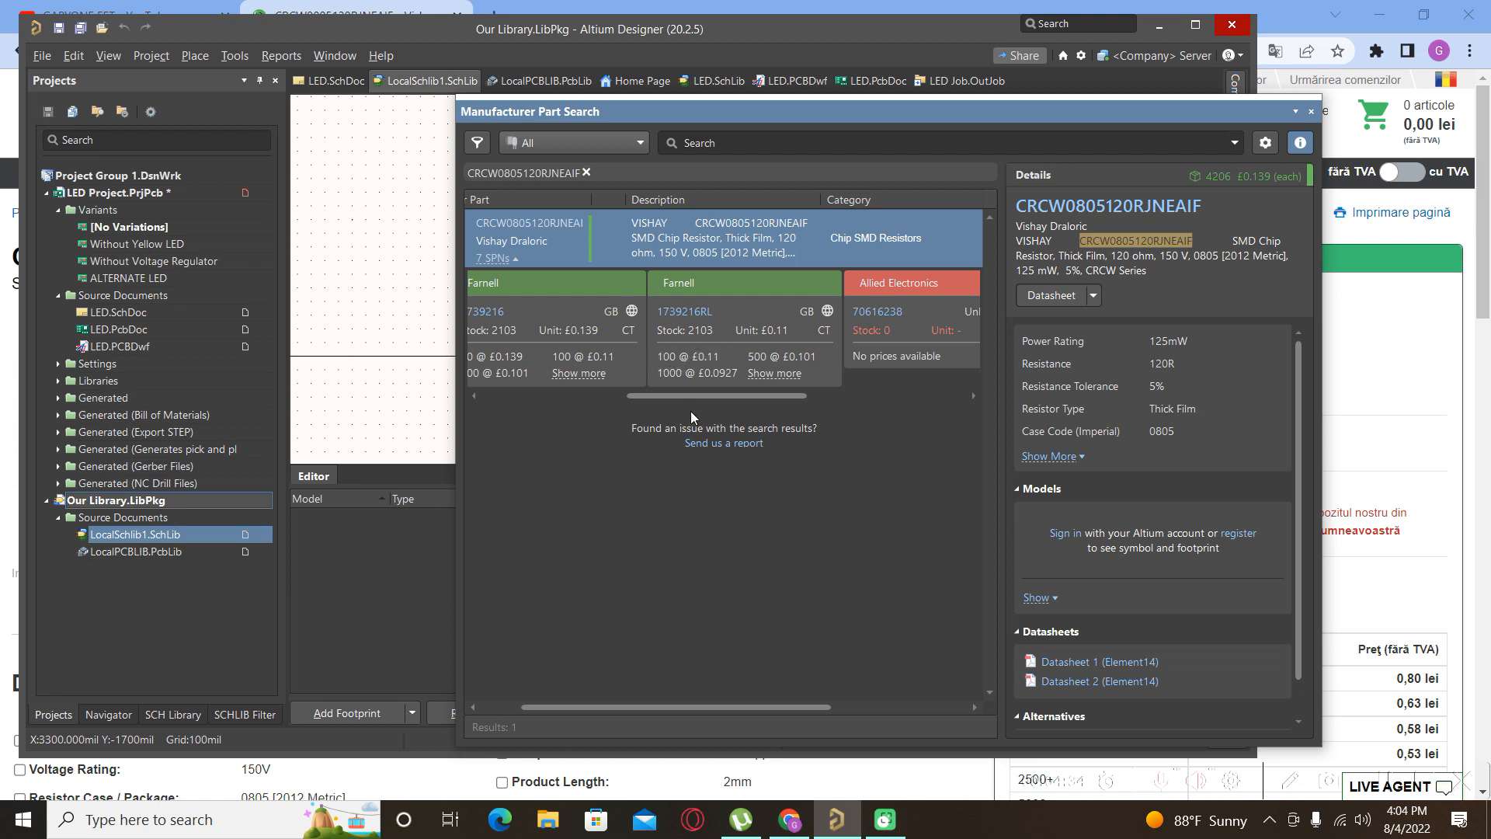
mouse_move(692, 396)
left_mouse_down()
mouse_move(907, 394)
mouse_move(675, 400)
left_mouse_up()
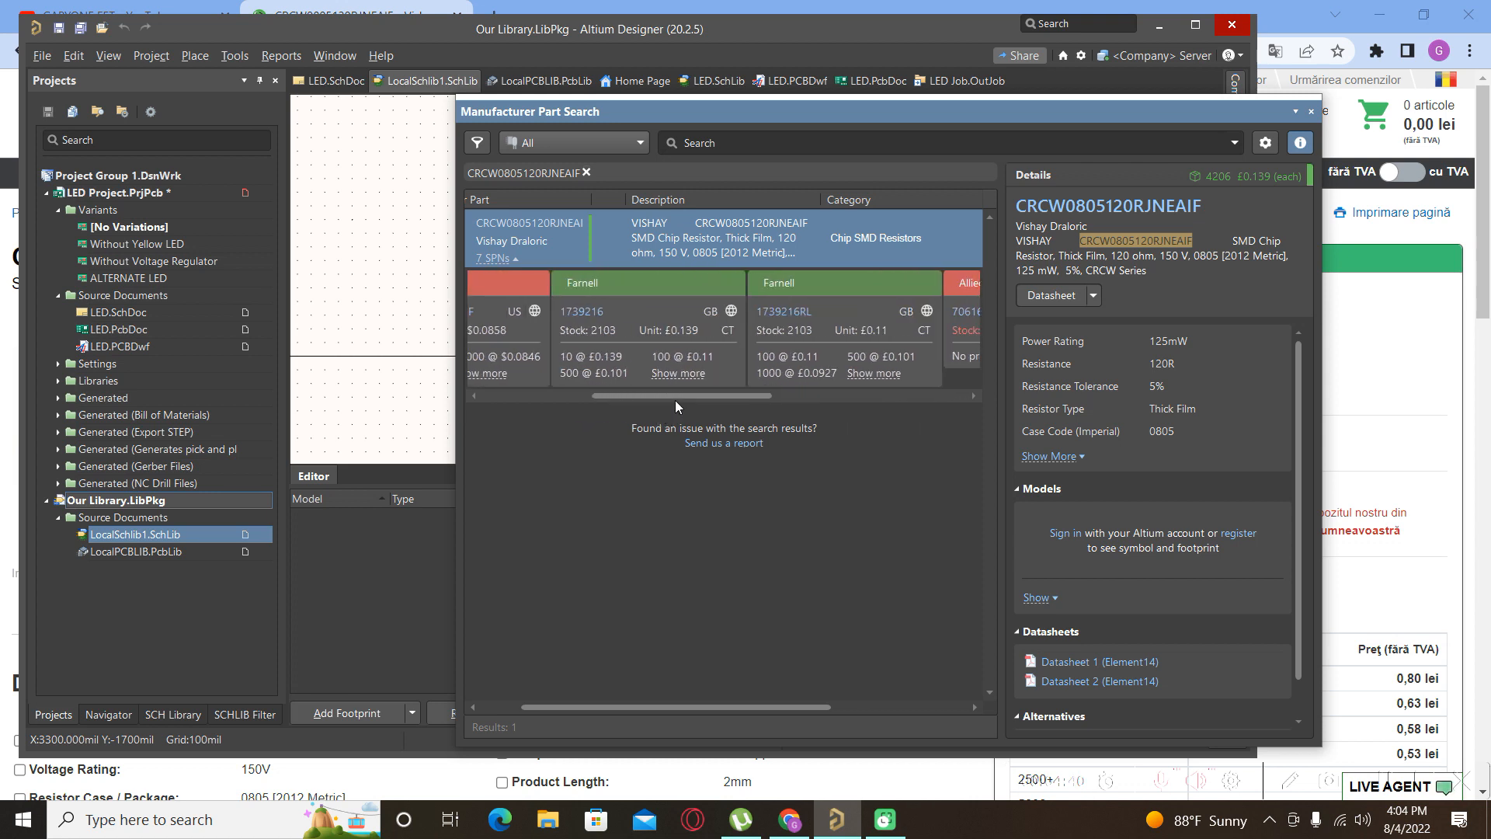
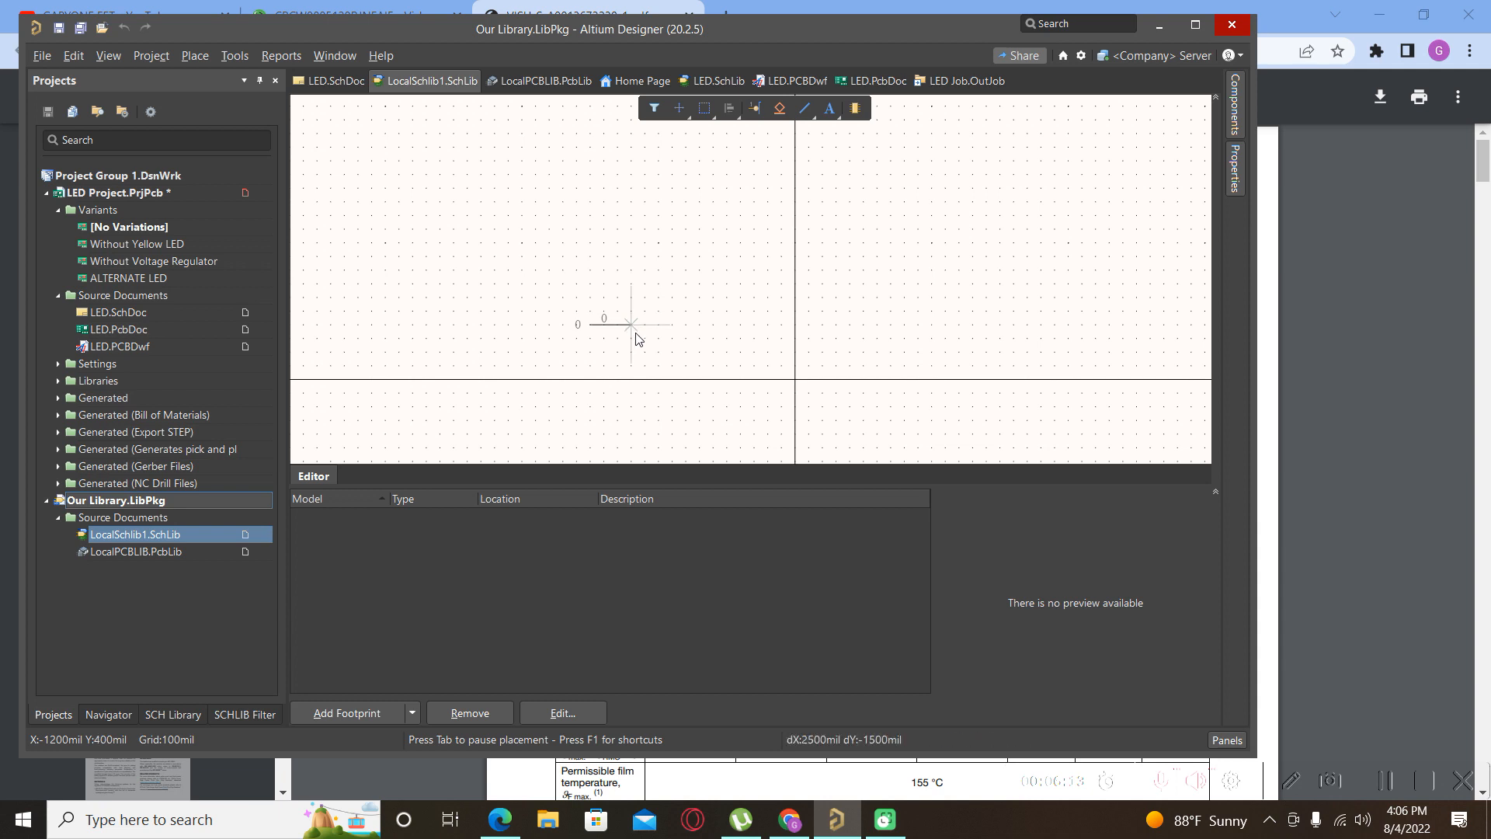
Place the first pin, then set the next pin's designator and name to 2.
left_click(633, 338)
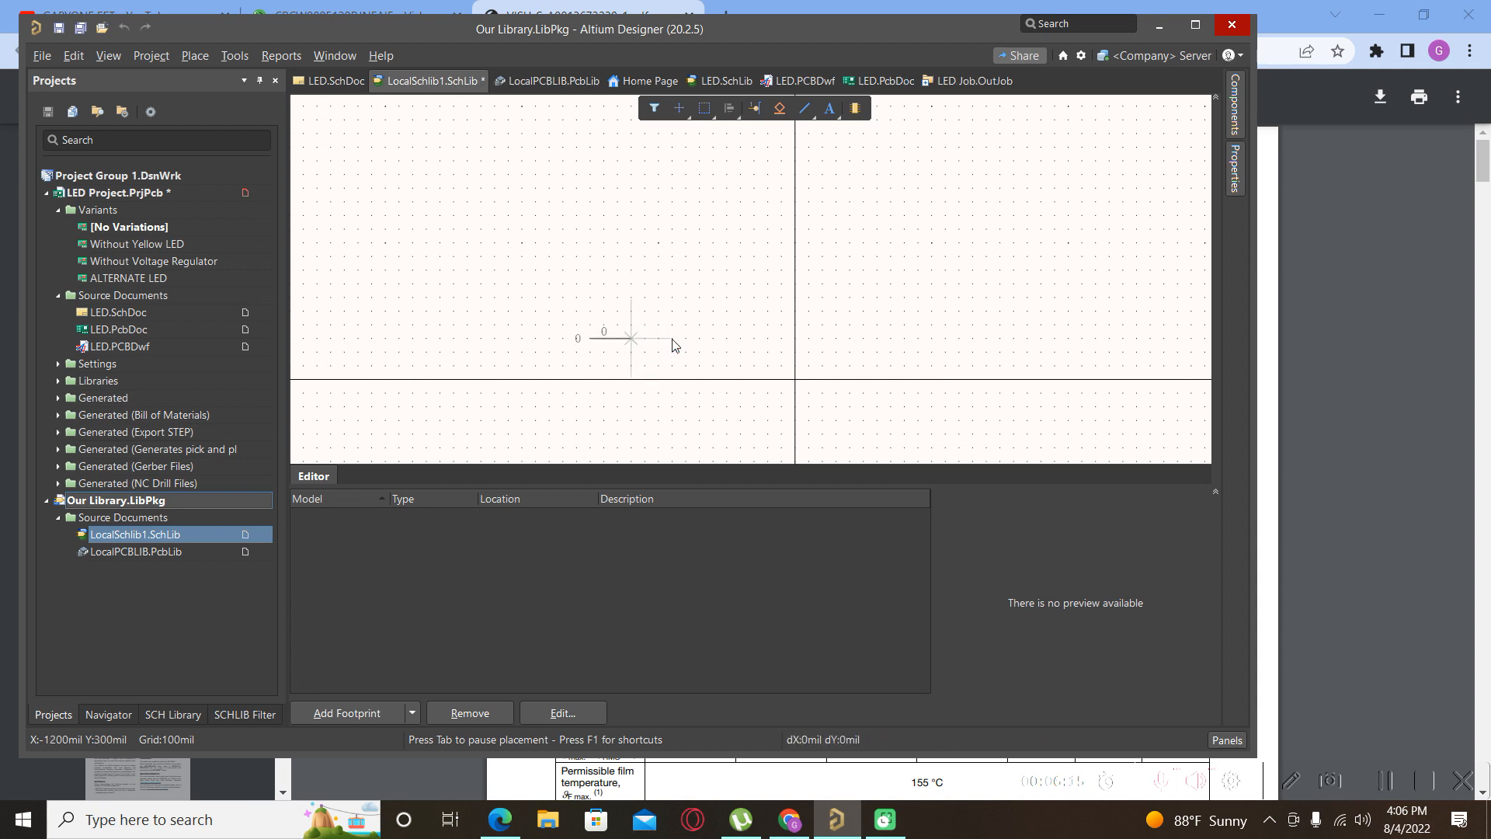
key("Tab")
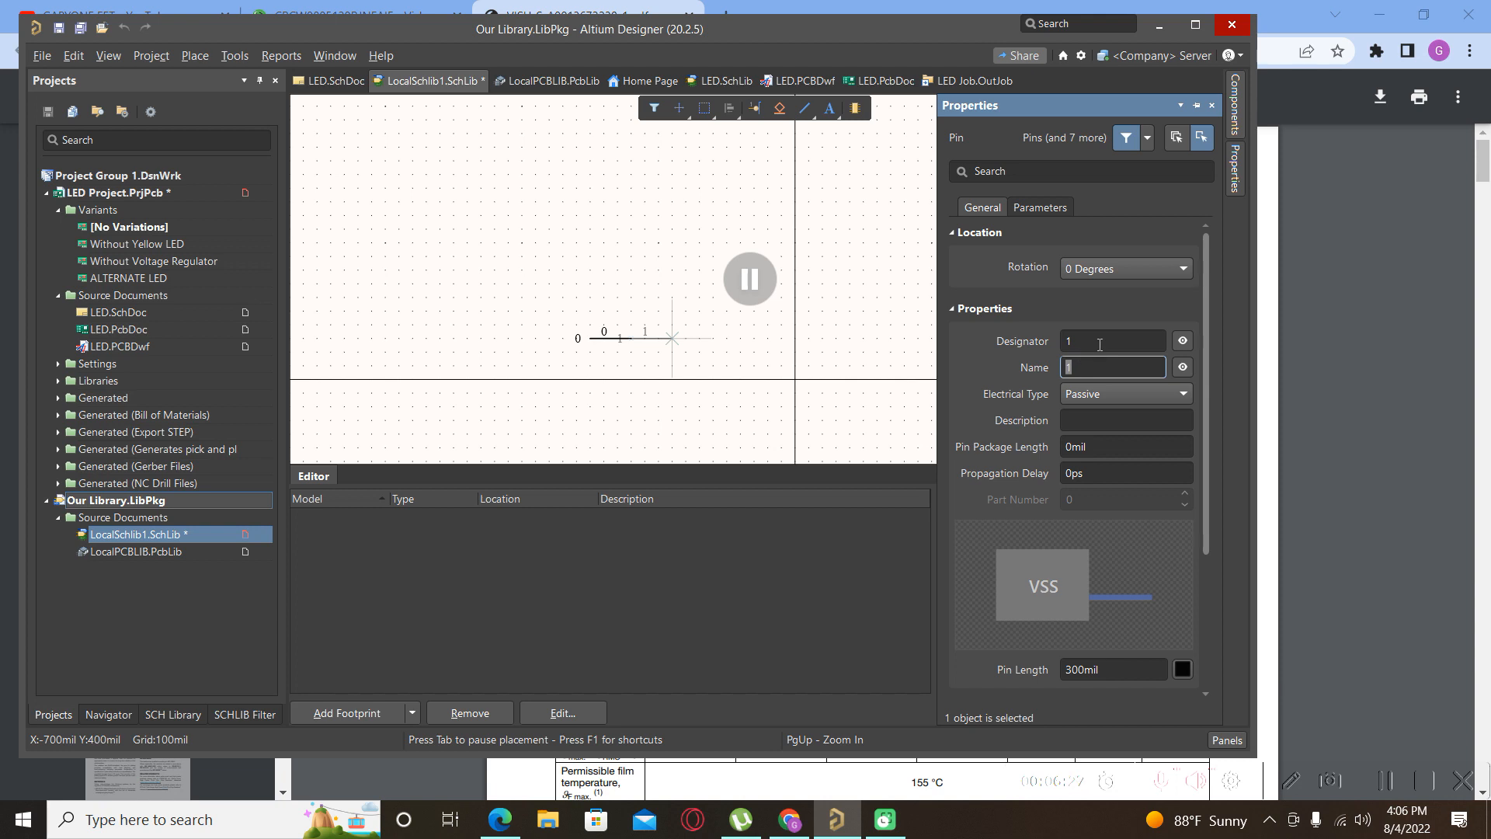
left_click(1102, 342)
type("2")
key("Tab")
type("2")
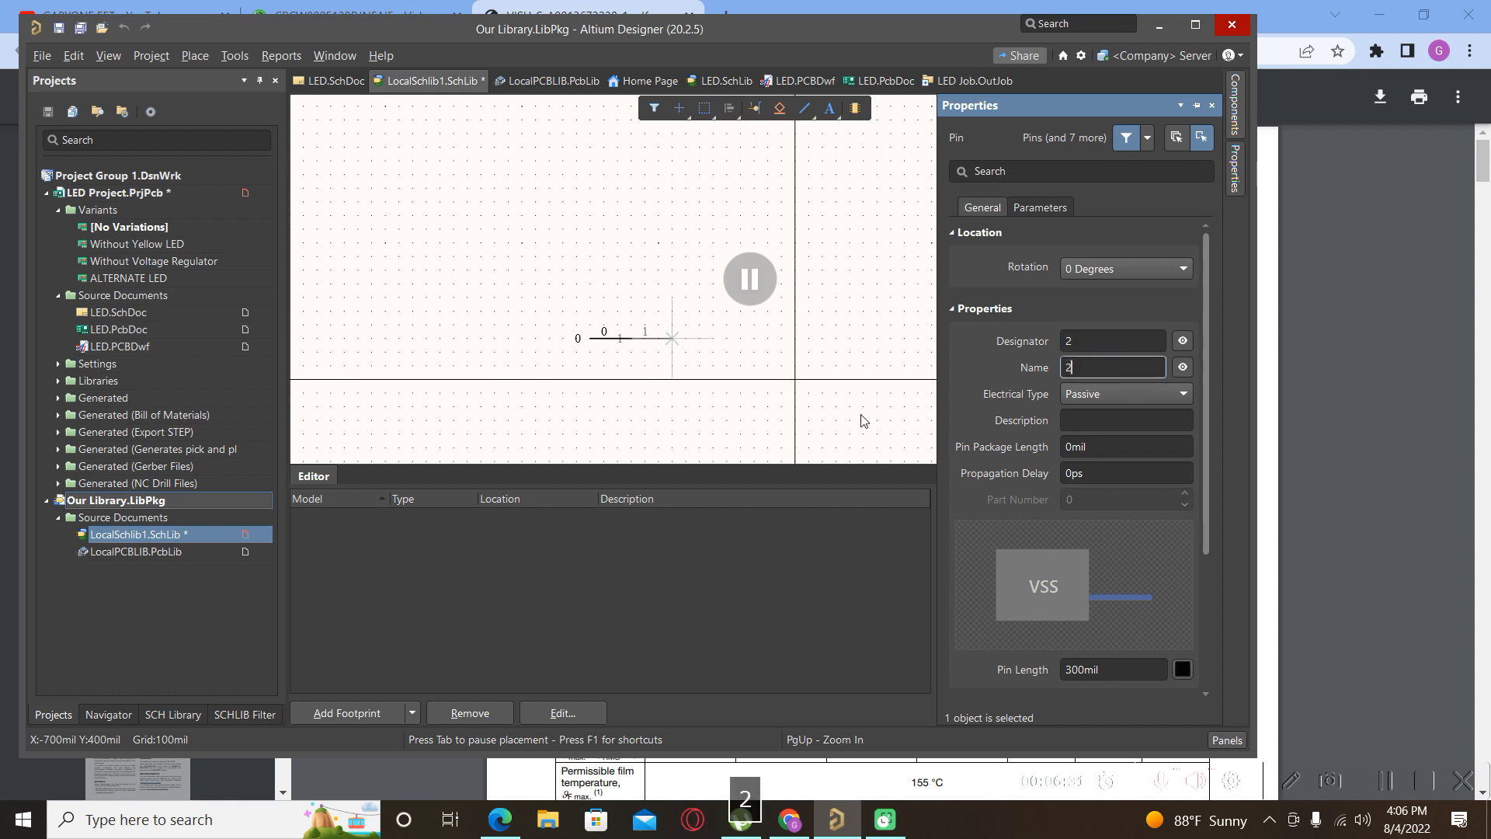
key("Escape")
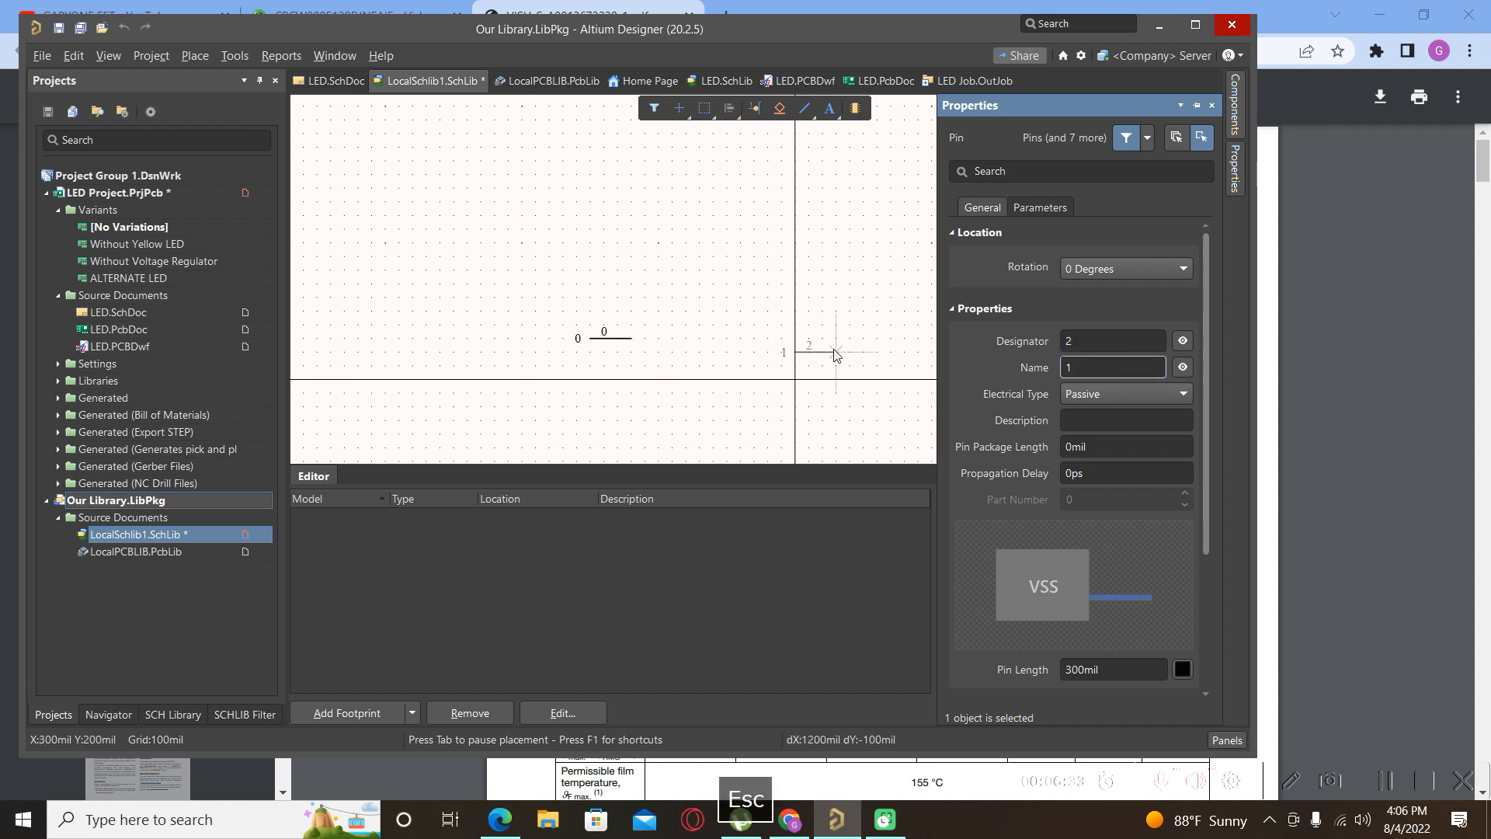
Drop the second pin, designator 2, beside the first pin.
key("Left")
key("Right")
key("Up")
key("Down")
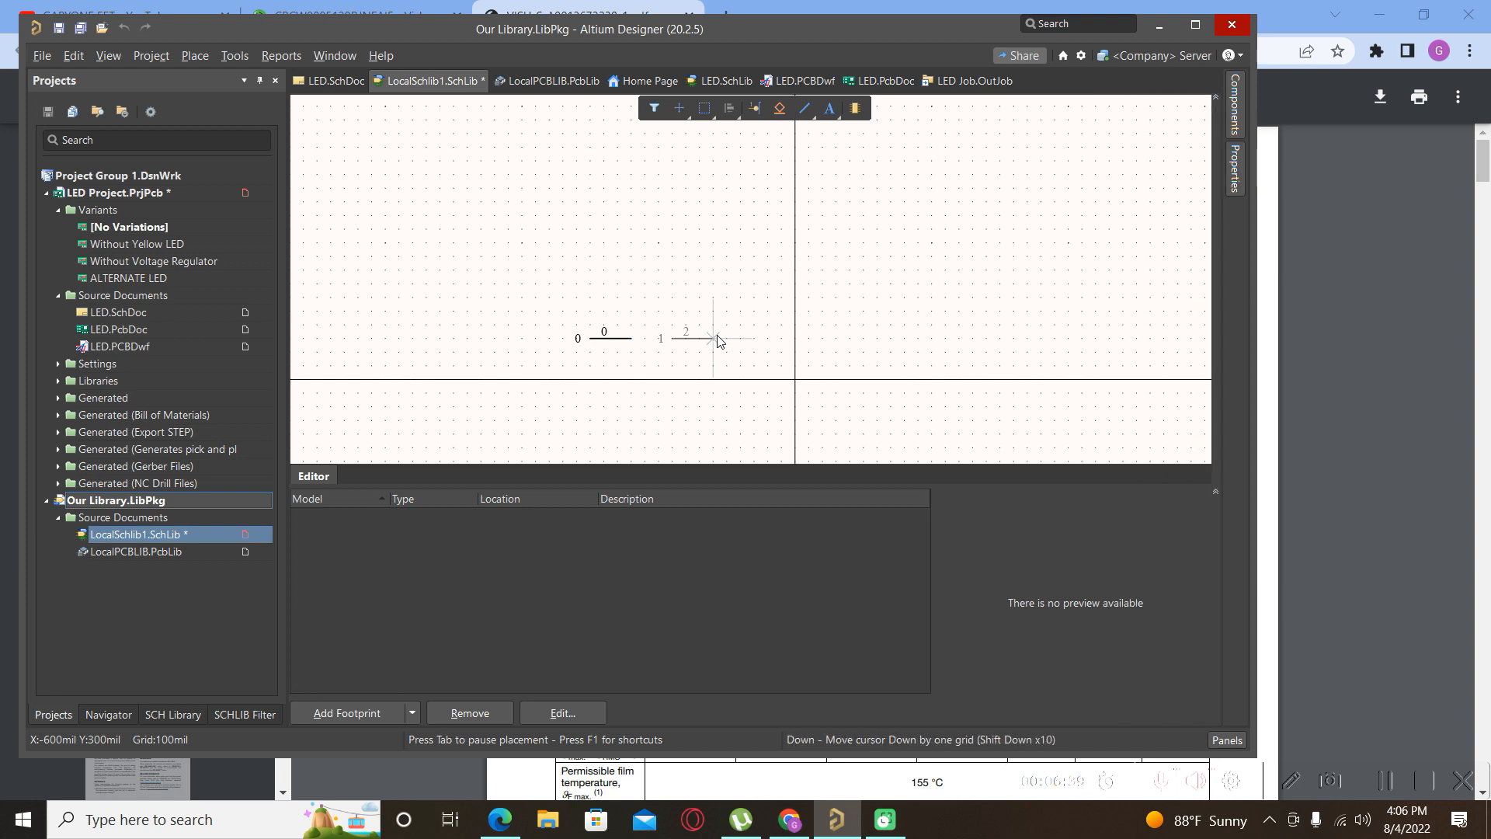
left_click(731, 338)
Set the left pin's designator and name to 1.
right_click(772, 314)
scroll(610, 352, "up", 4)
scroll(610, 352, "down", 5)
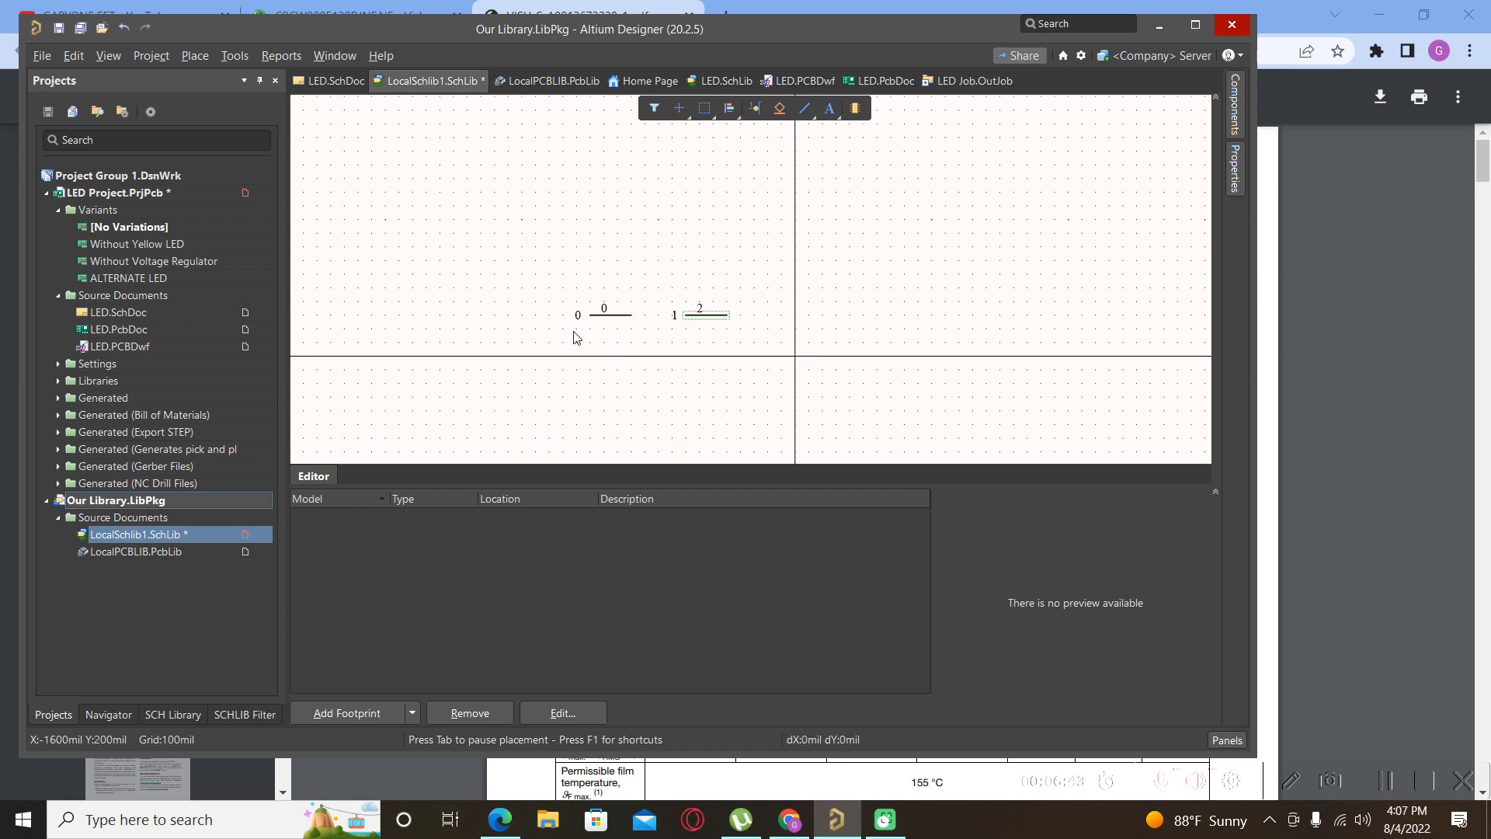
scroll(561, 341, "up", 1)
scroll(561, 341, "up", 5, "ctrl")
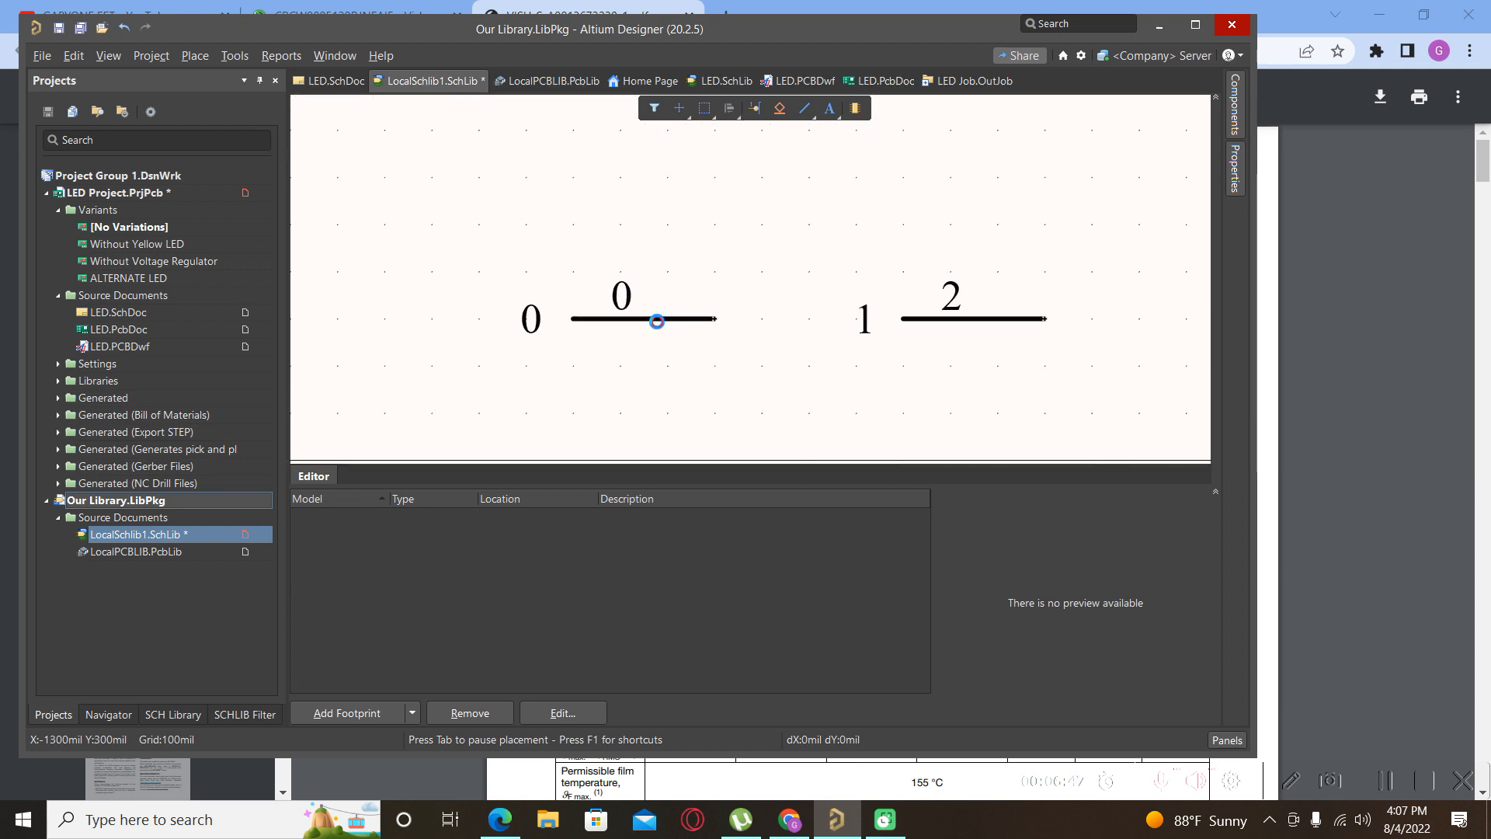
double_click(657, 324)
double_click(1092, 364)
type("1")
double_click(1092, 386)
type("1")
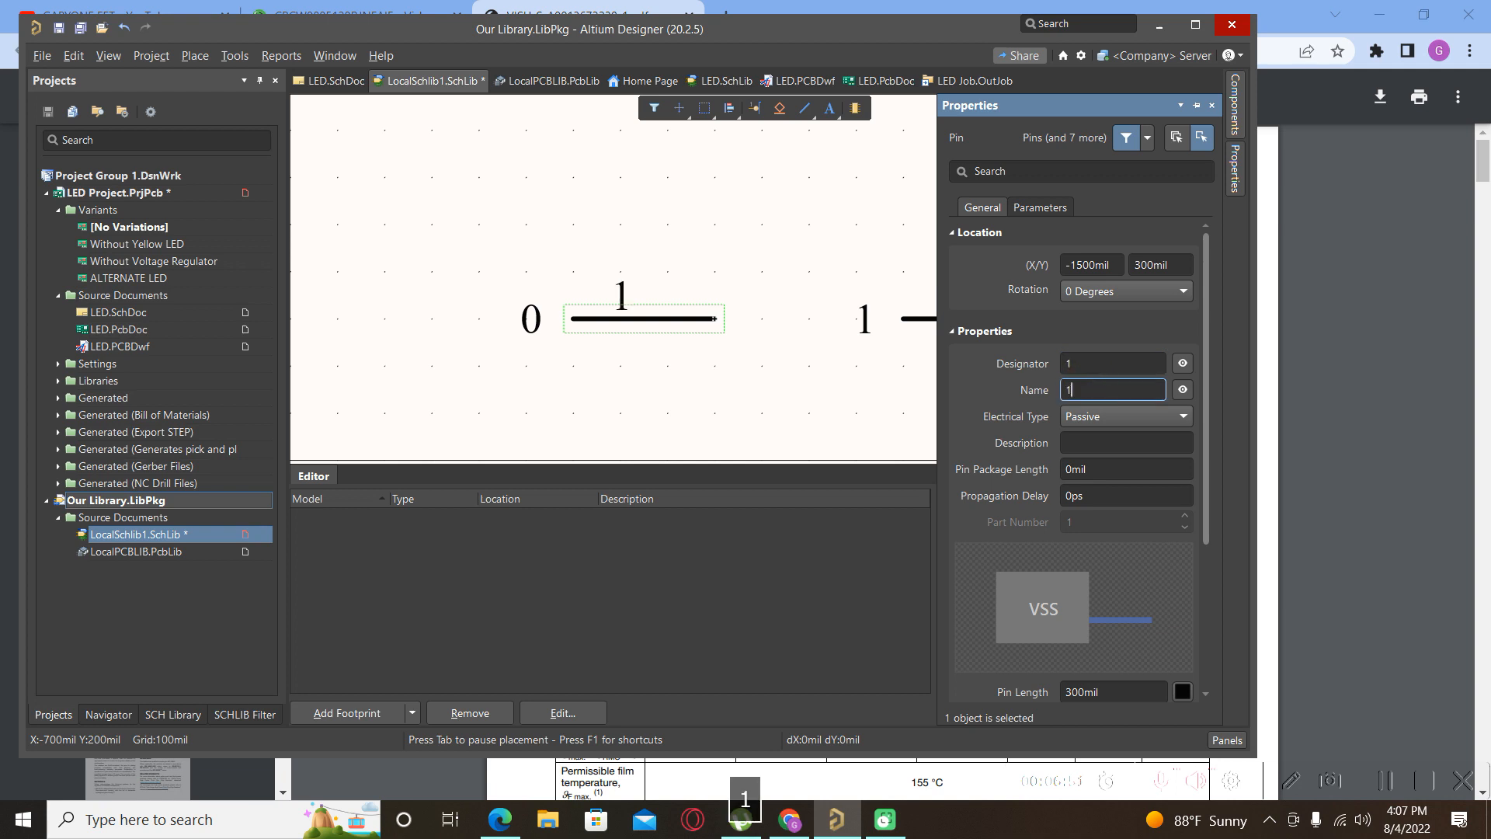
key("Return")
left_click(783, 387)
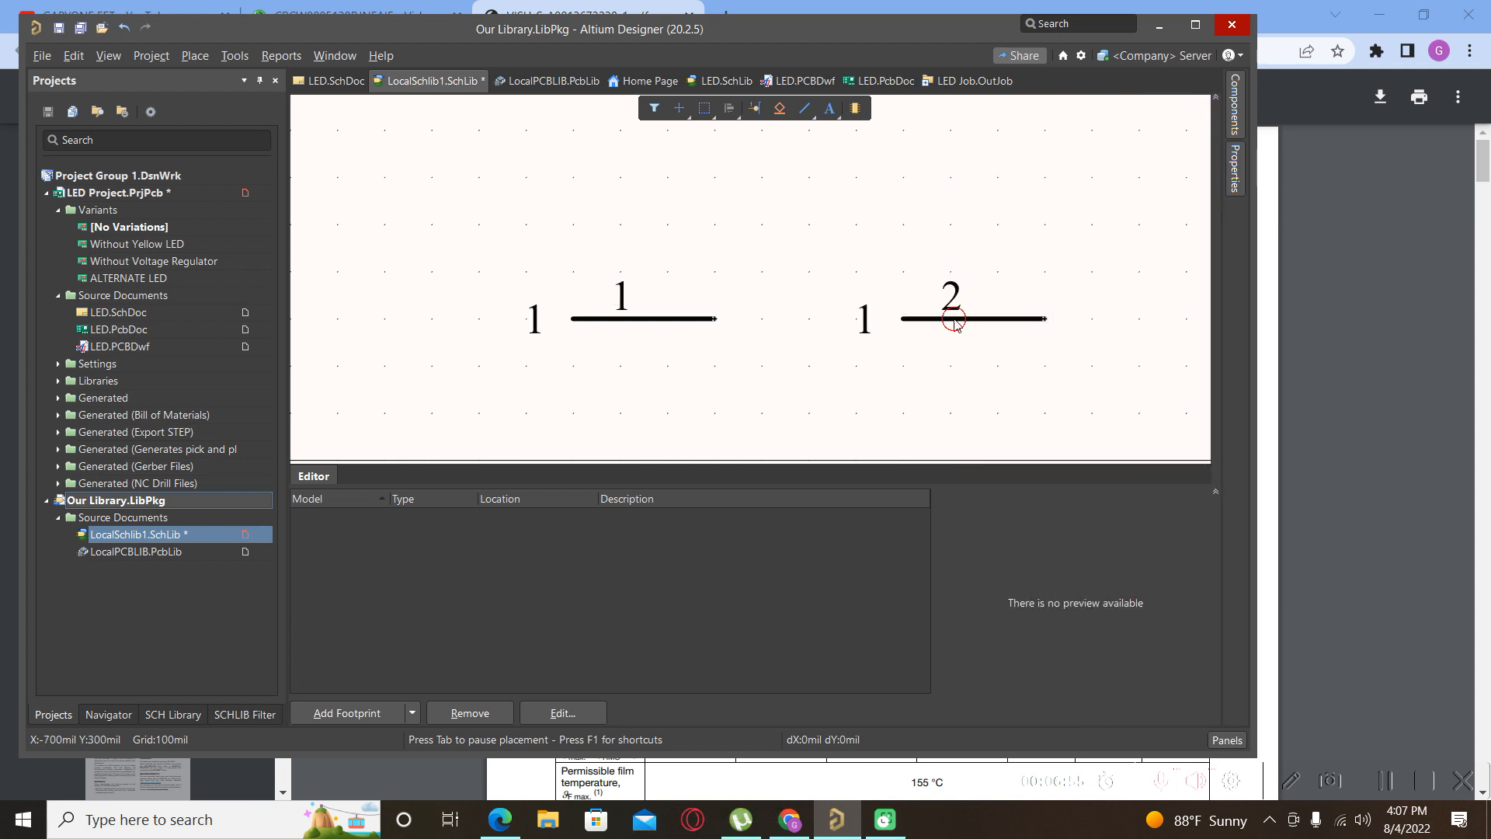
Set the floating pin's name to 2, rotate it 180° and place it on the left.
key("Tab")
left_click_drag(1082, 388, 1062, 401)
type("2")
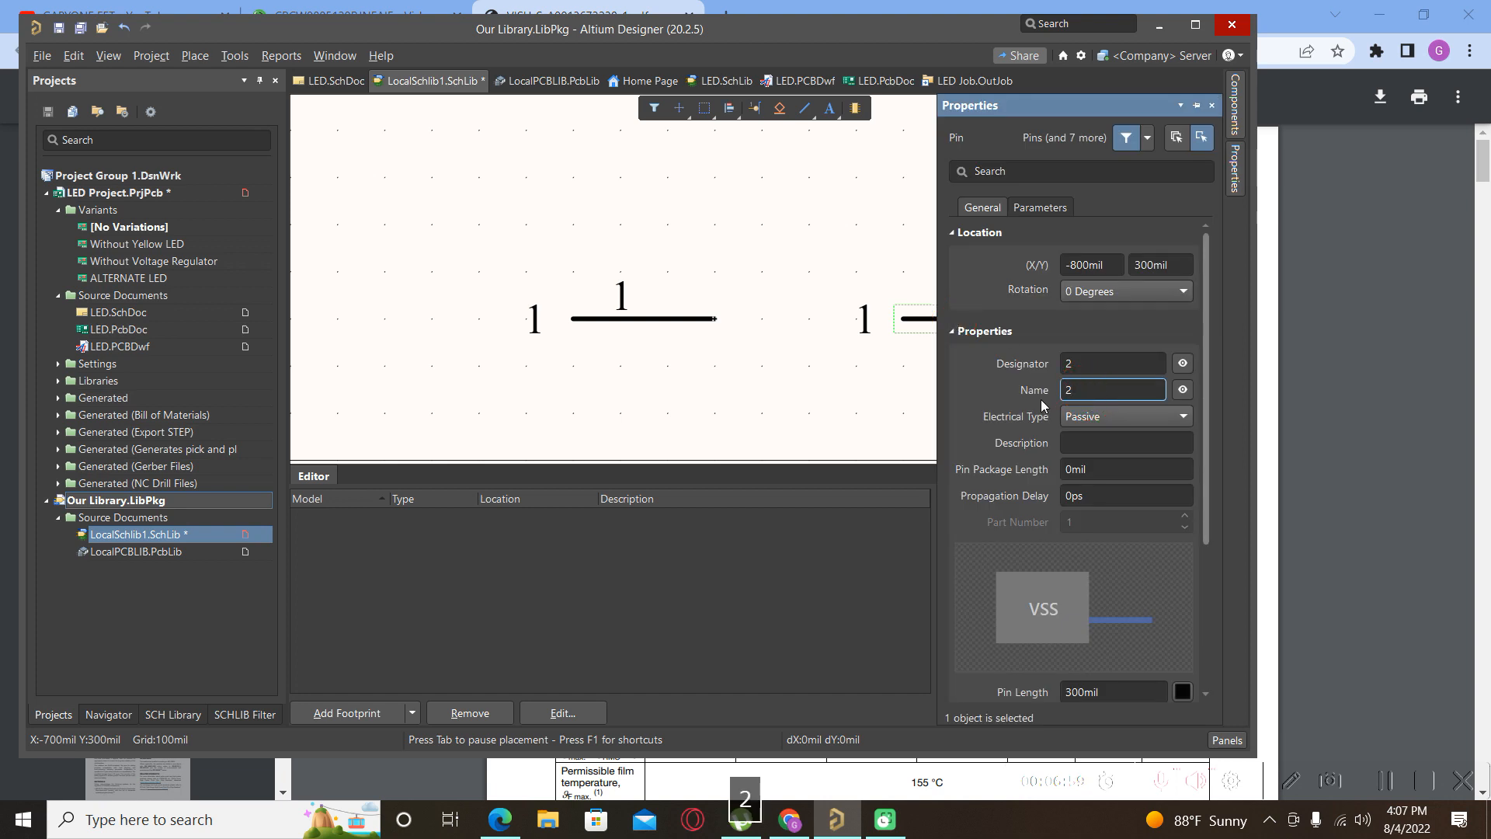
key("Return")
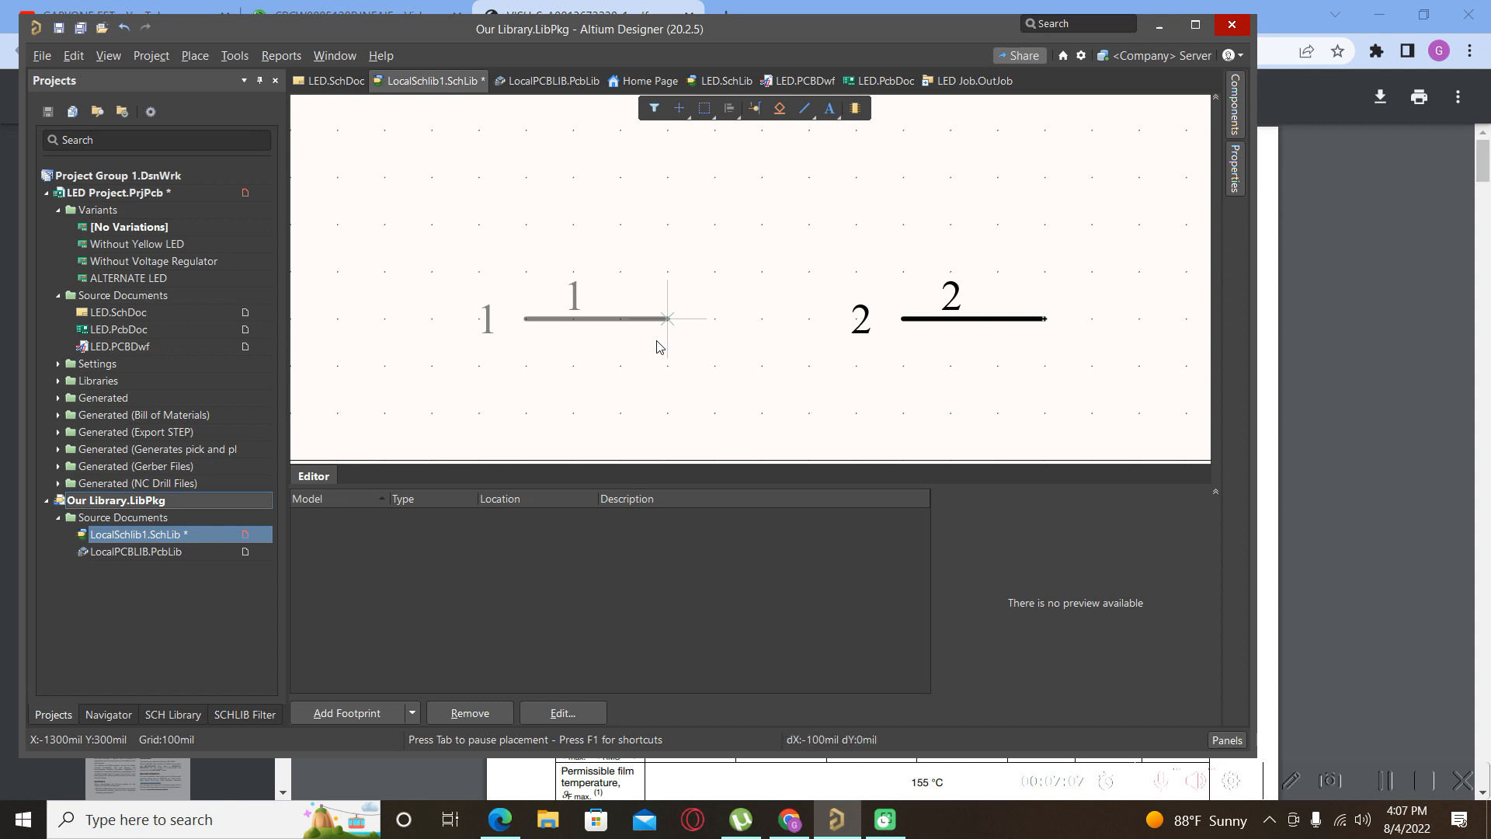
key("space")
key("space")
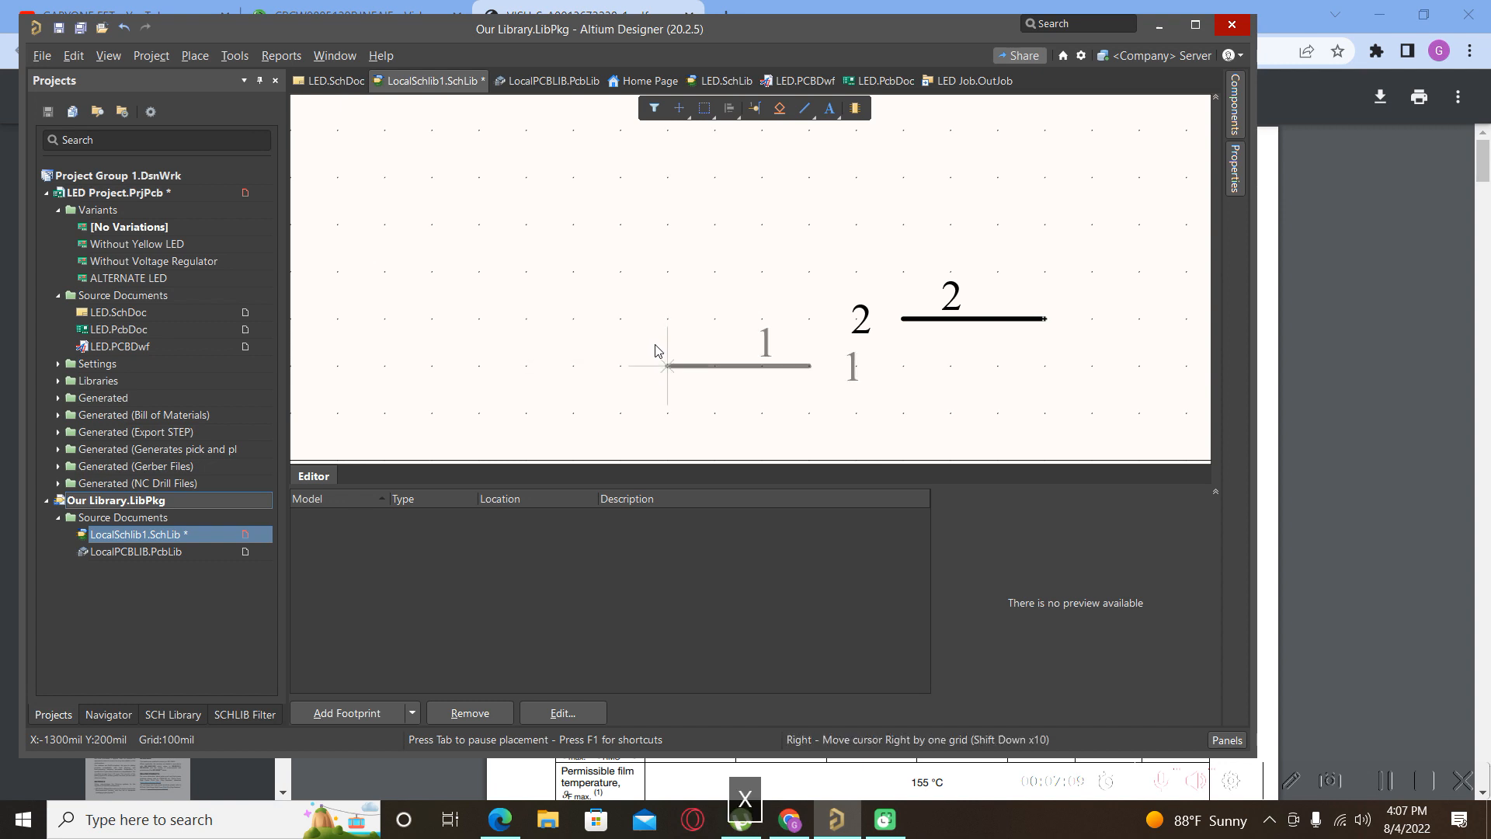
left_click(555, 322)
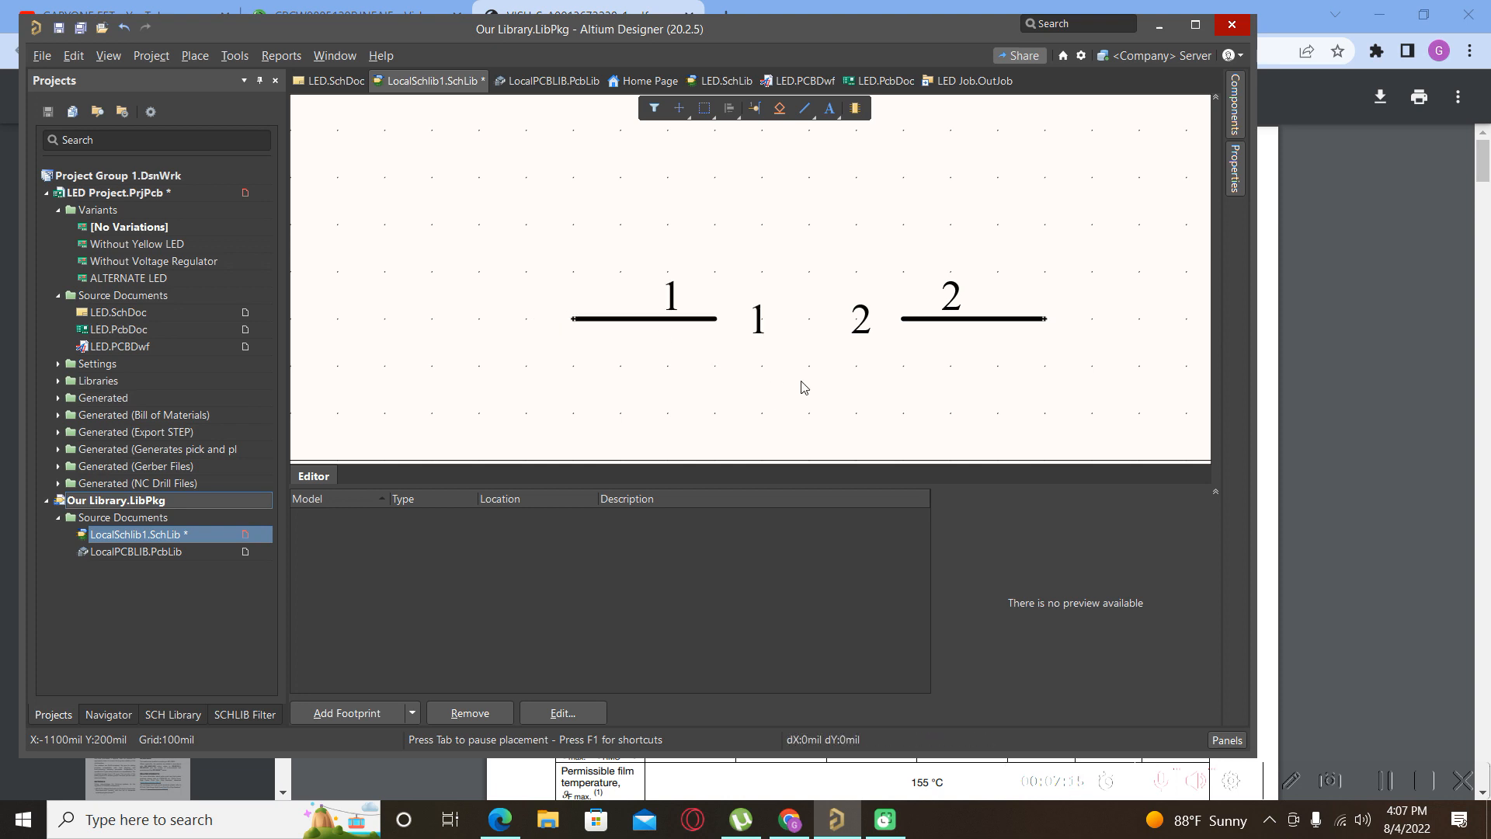
Turn off Name visibility for pin 1 and pin 2 so only designators 1 and 2 show.
double_click(643, 319)
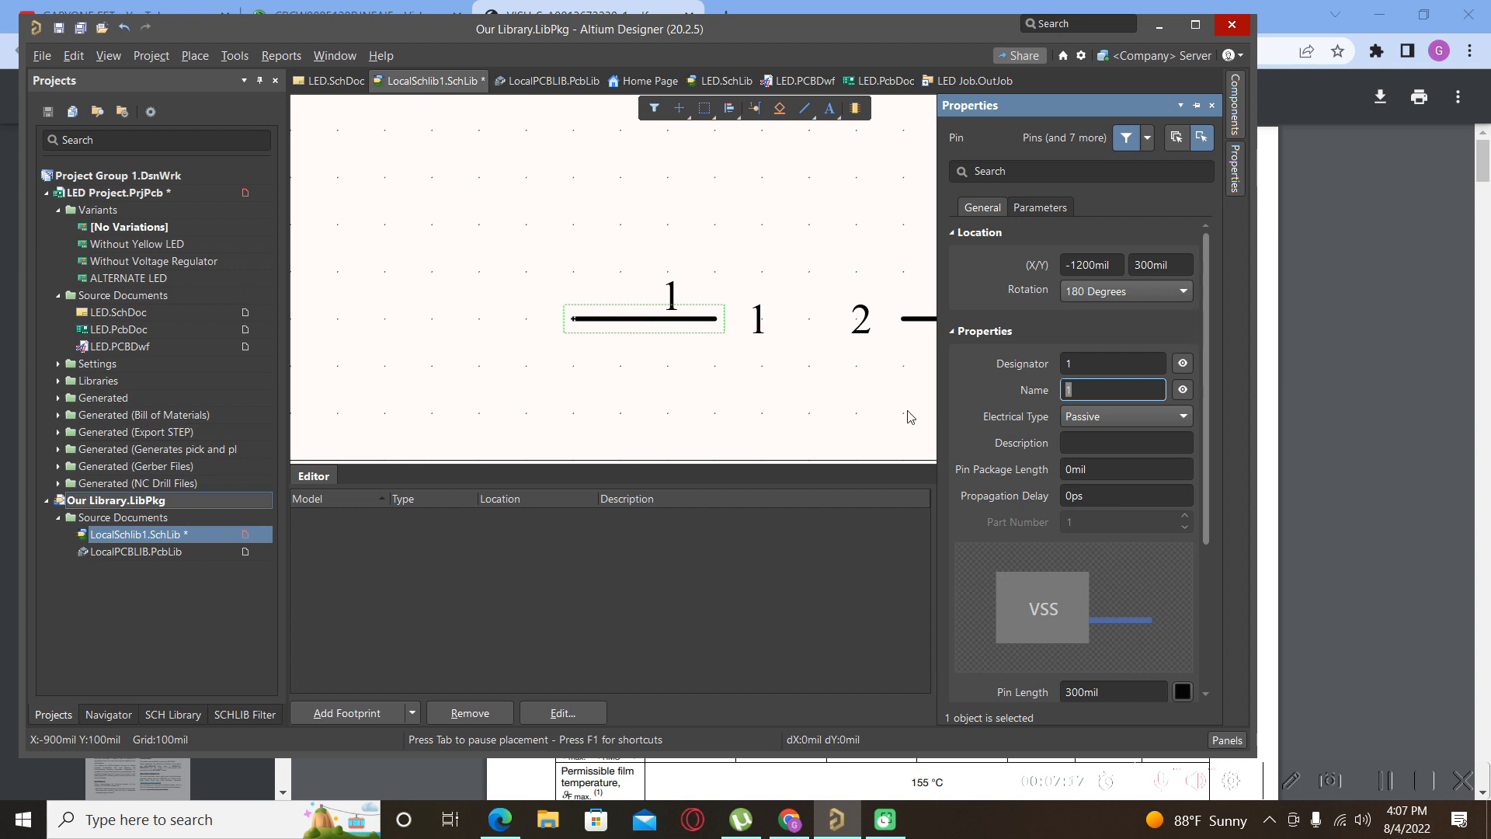
left_click(1182, 390)
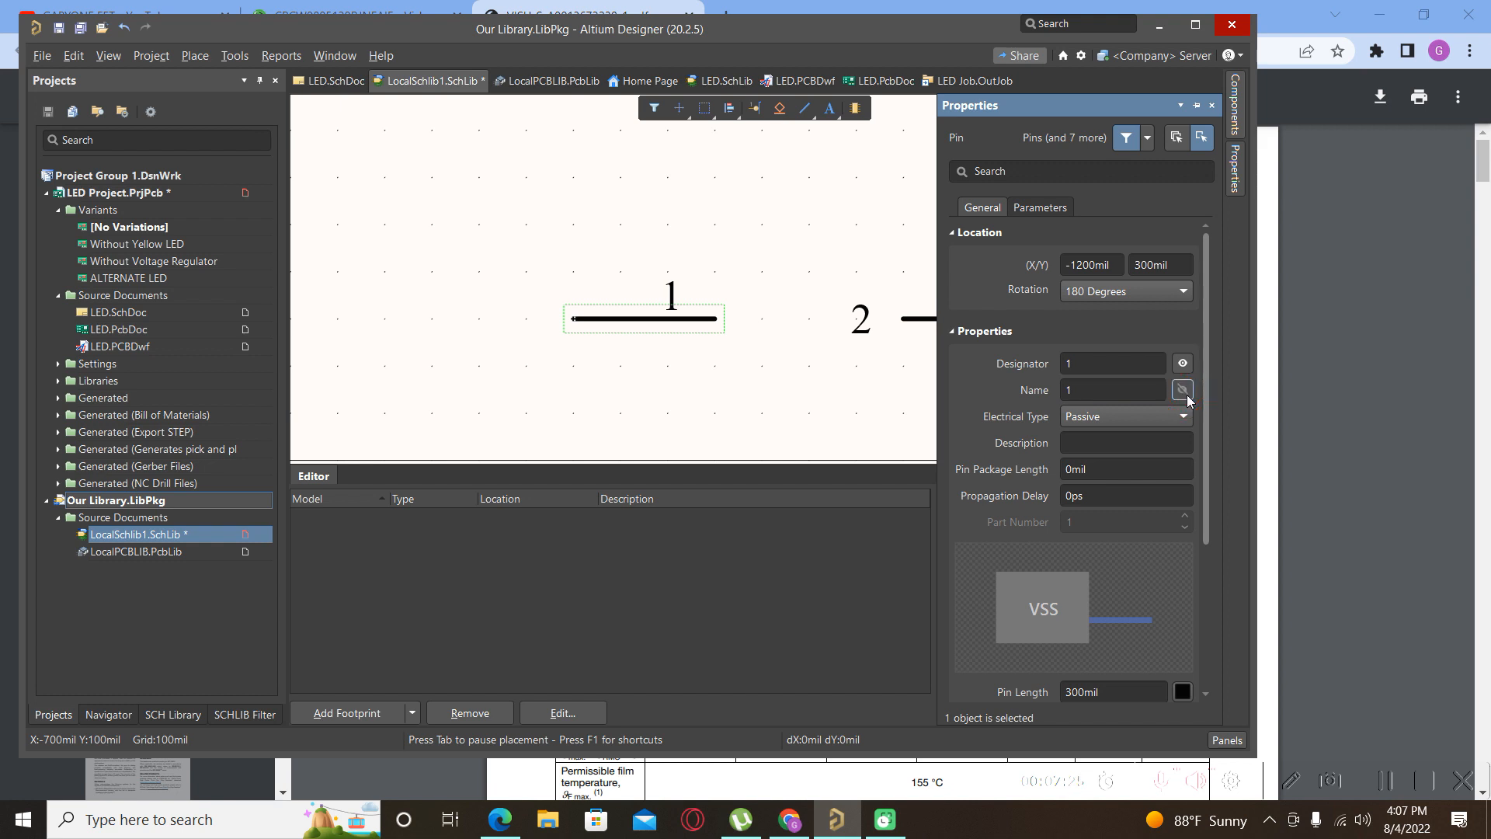
left_click(858, 329)
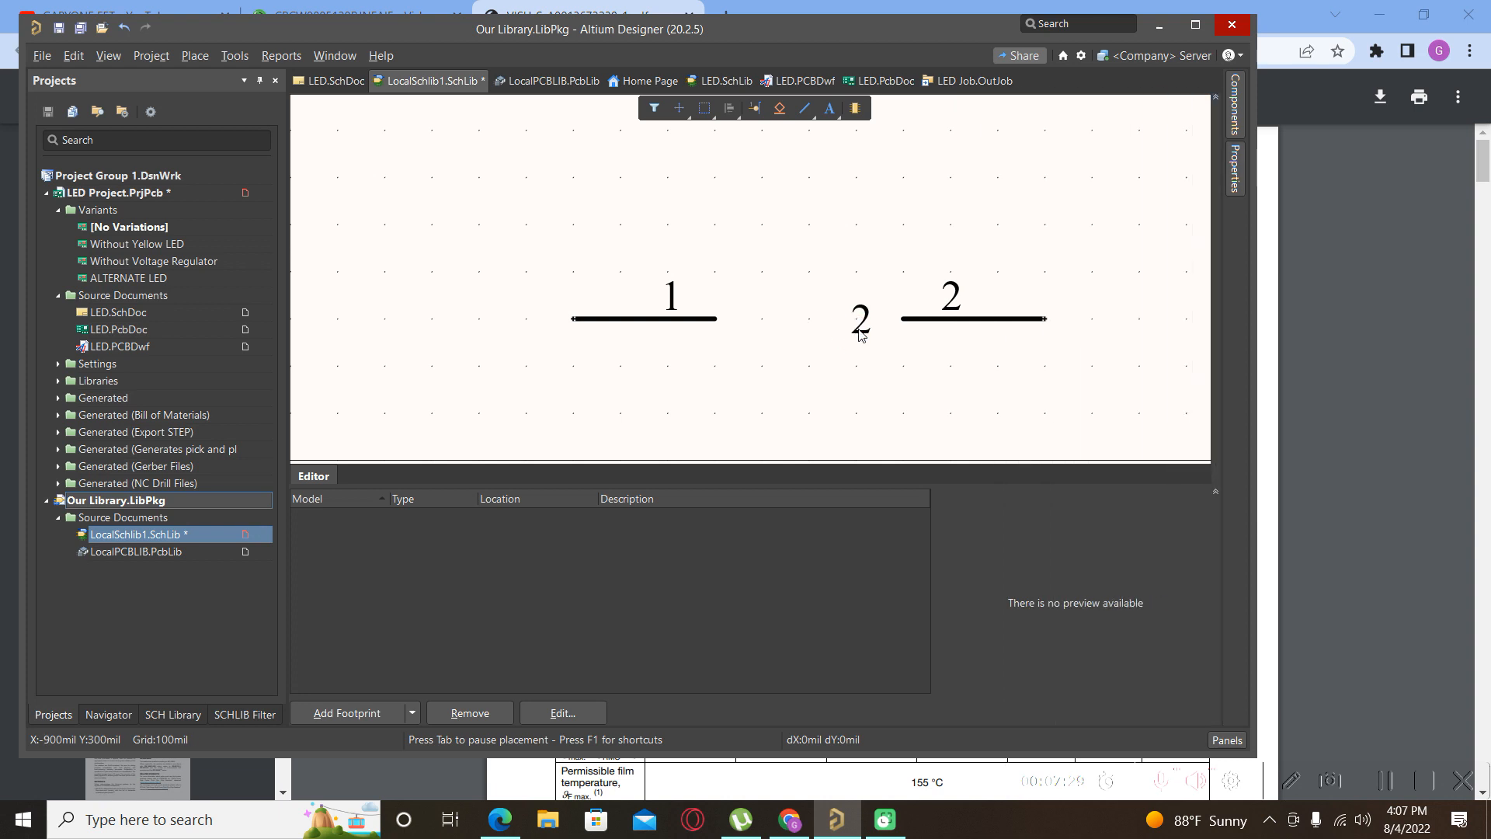
left_click(950, 330)
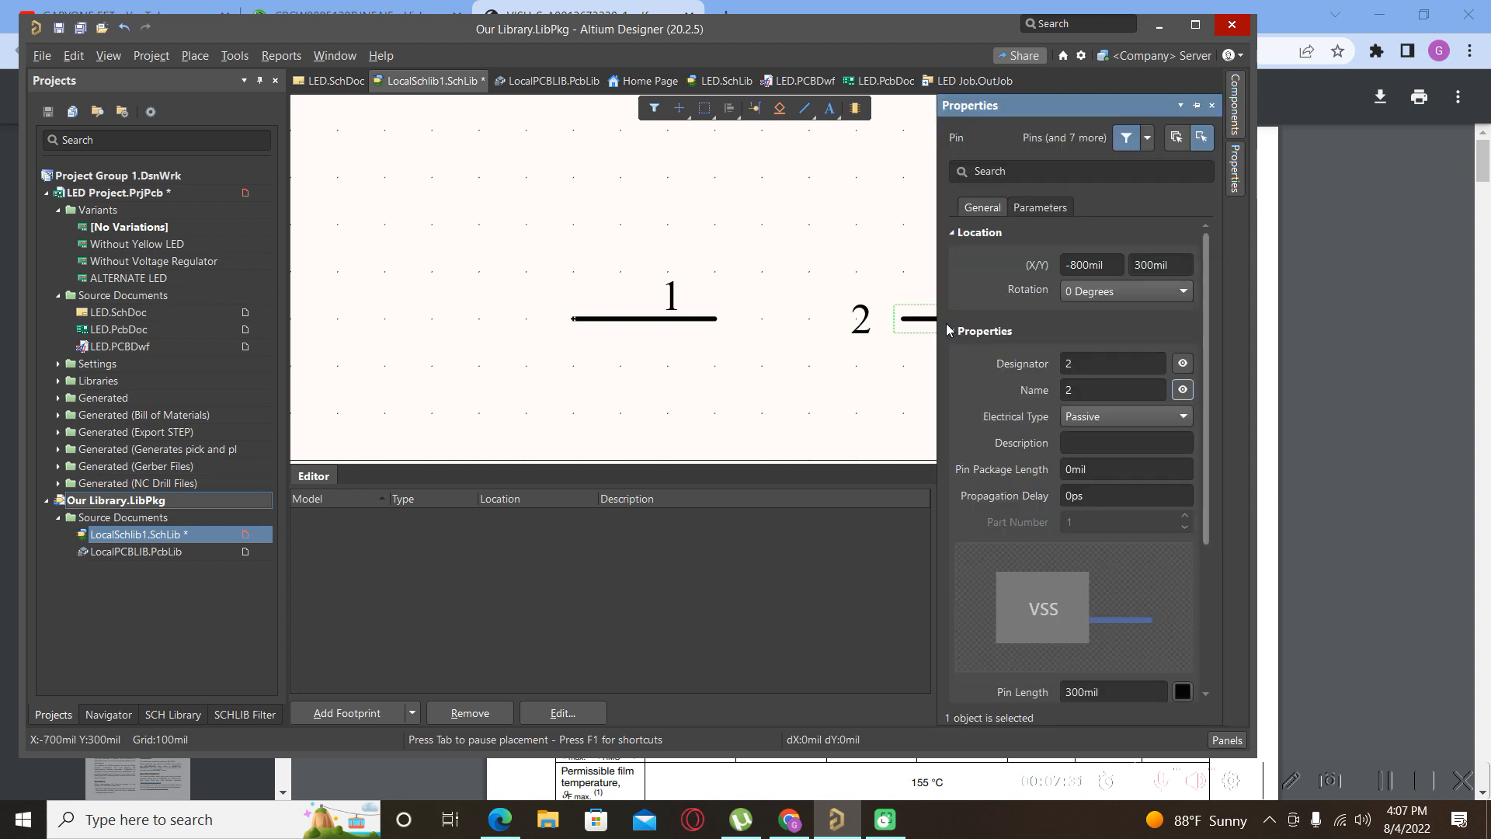
left_click(1182, 390)
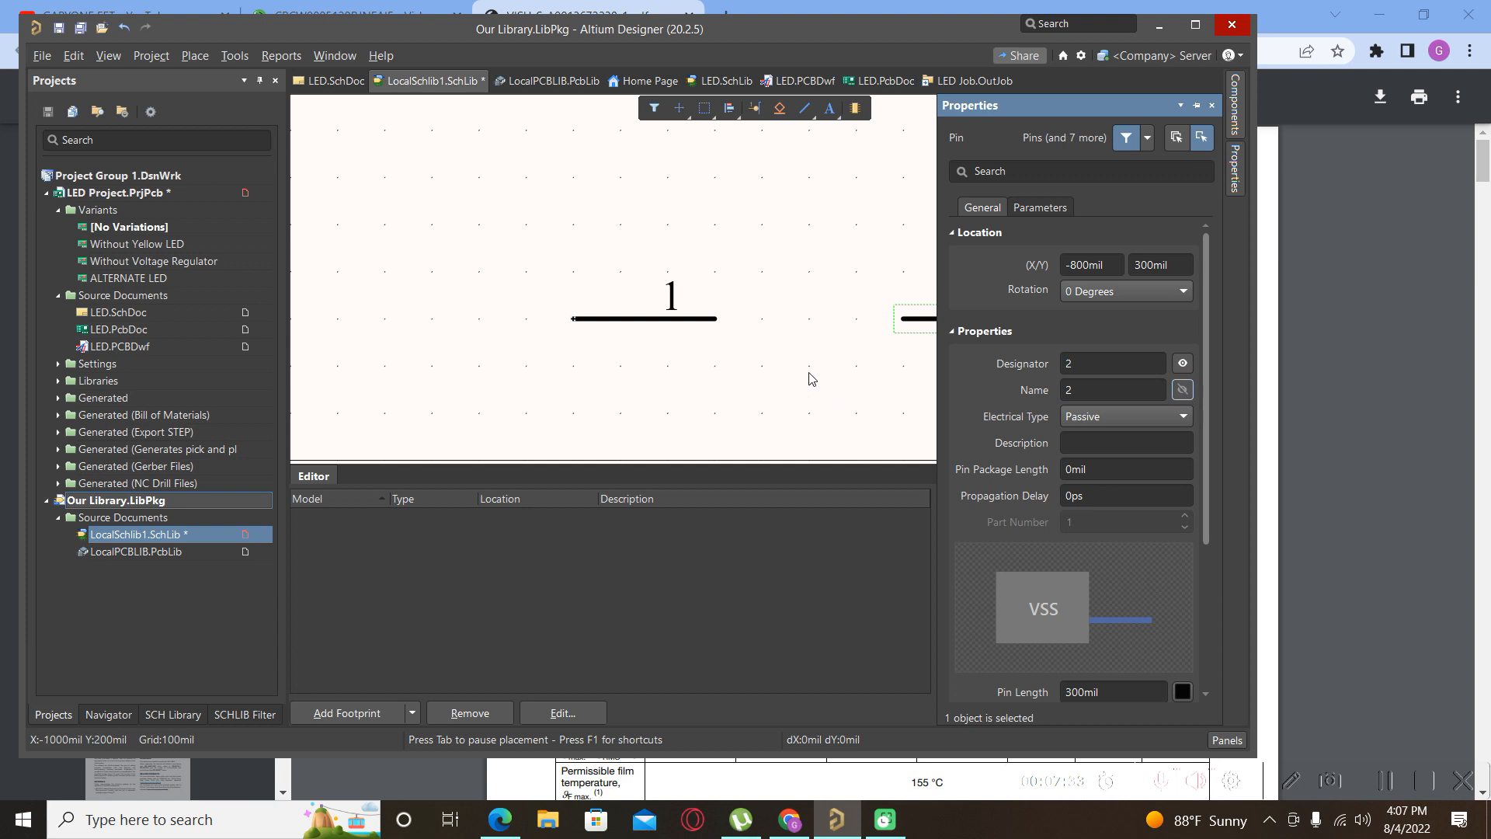
left_click(769, 377)
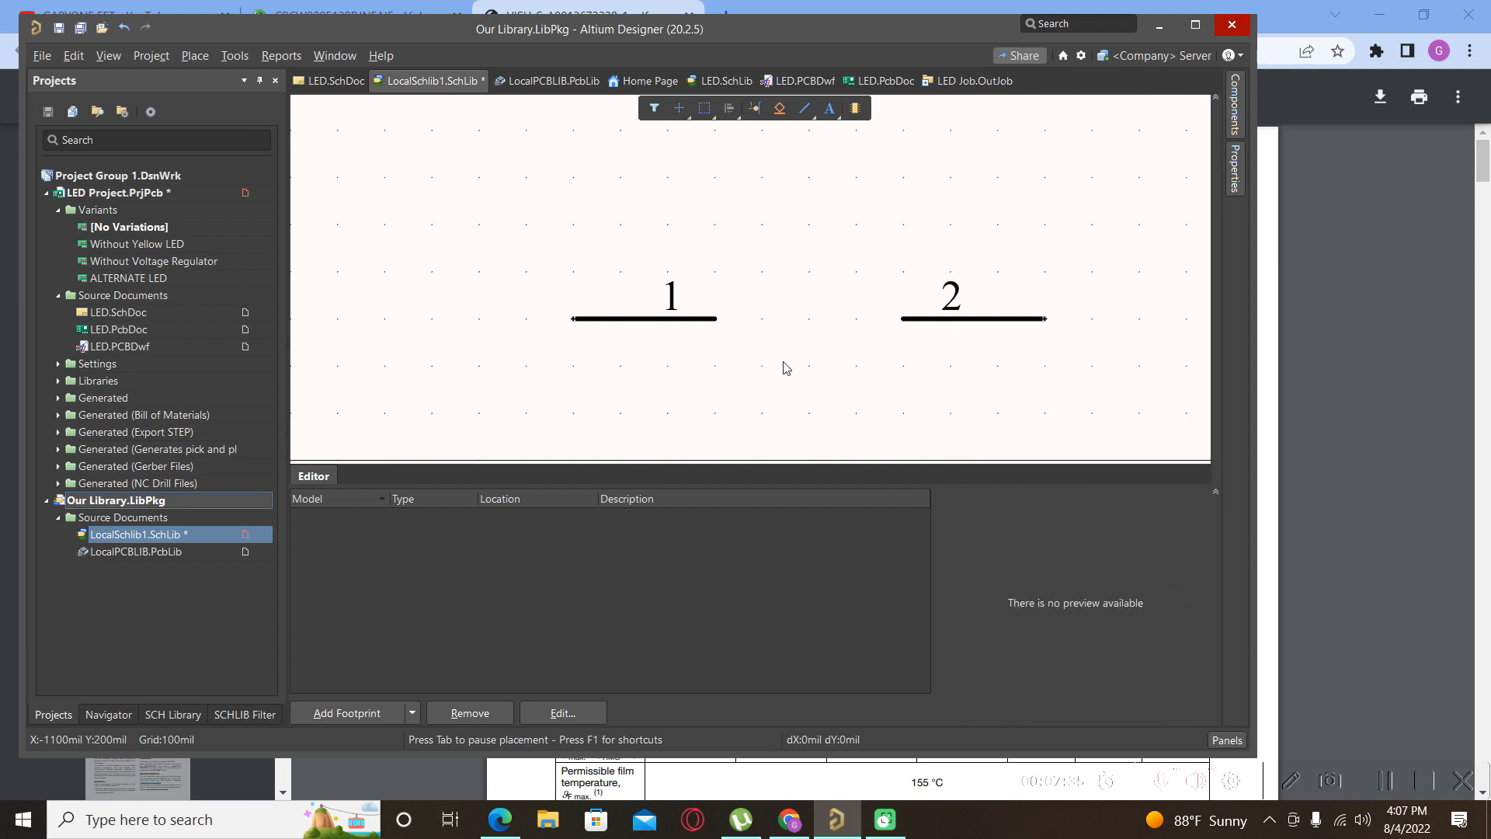
scroll(598, 326, "down", 1)
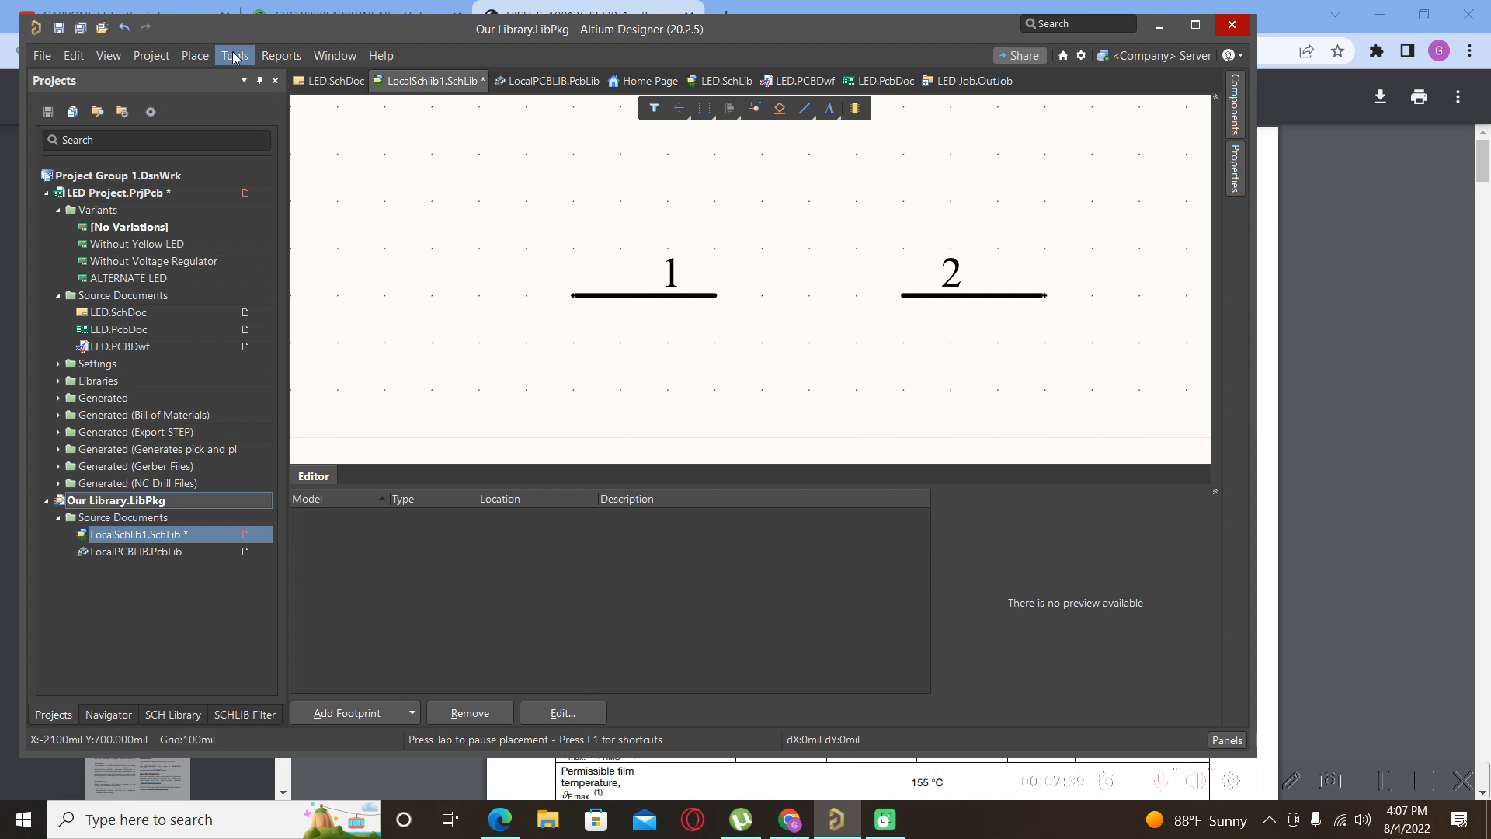
Switch the symbol library's document units to millimetres.
left_click(190, 58)
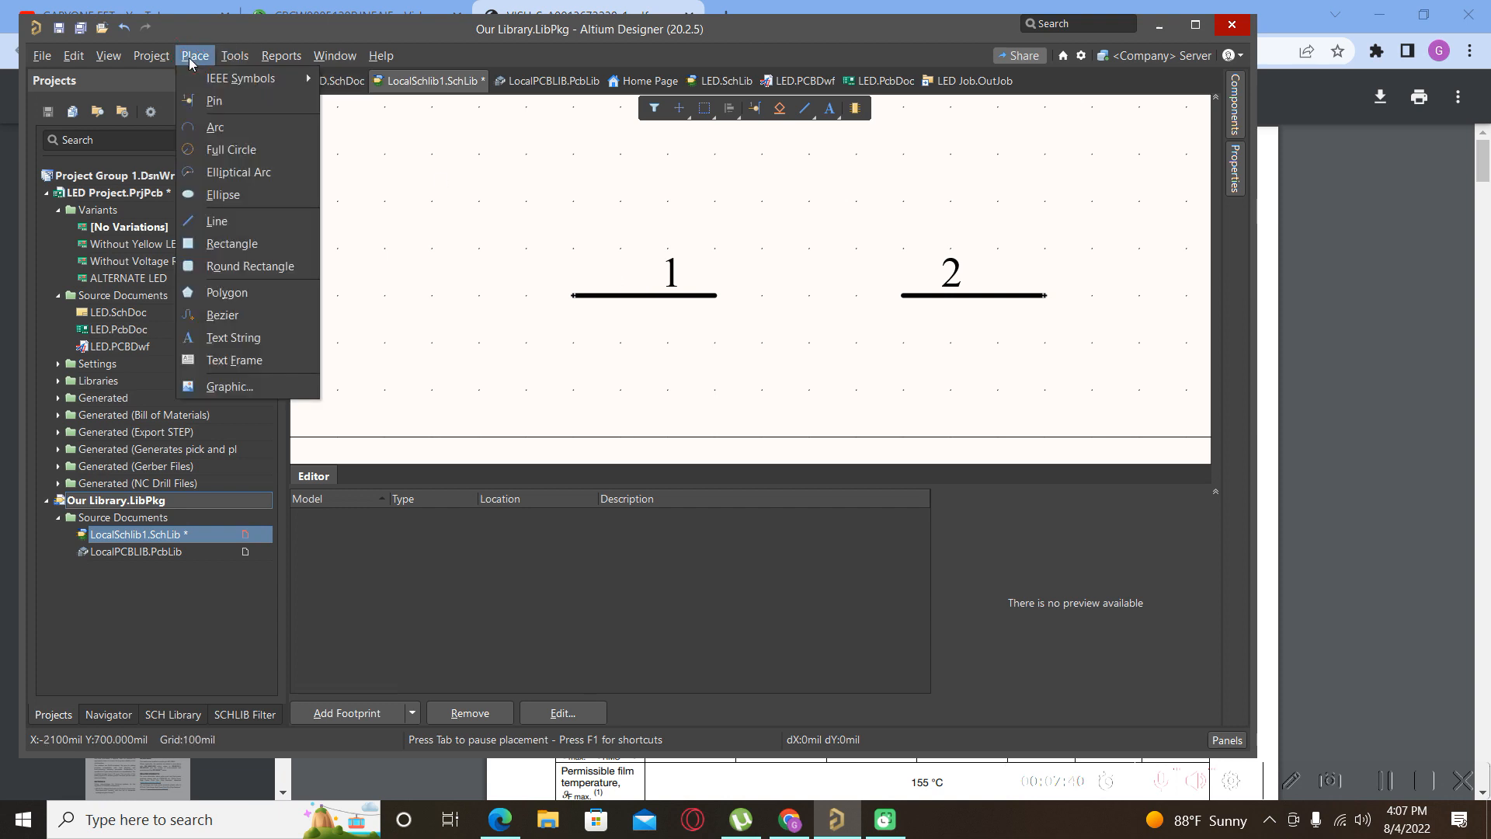
left_click(220, 225)
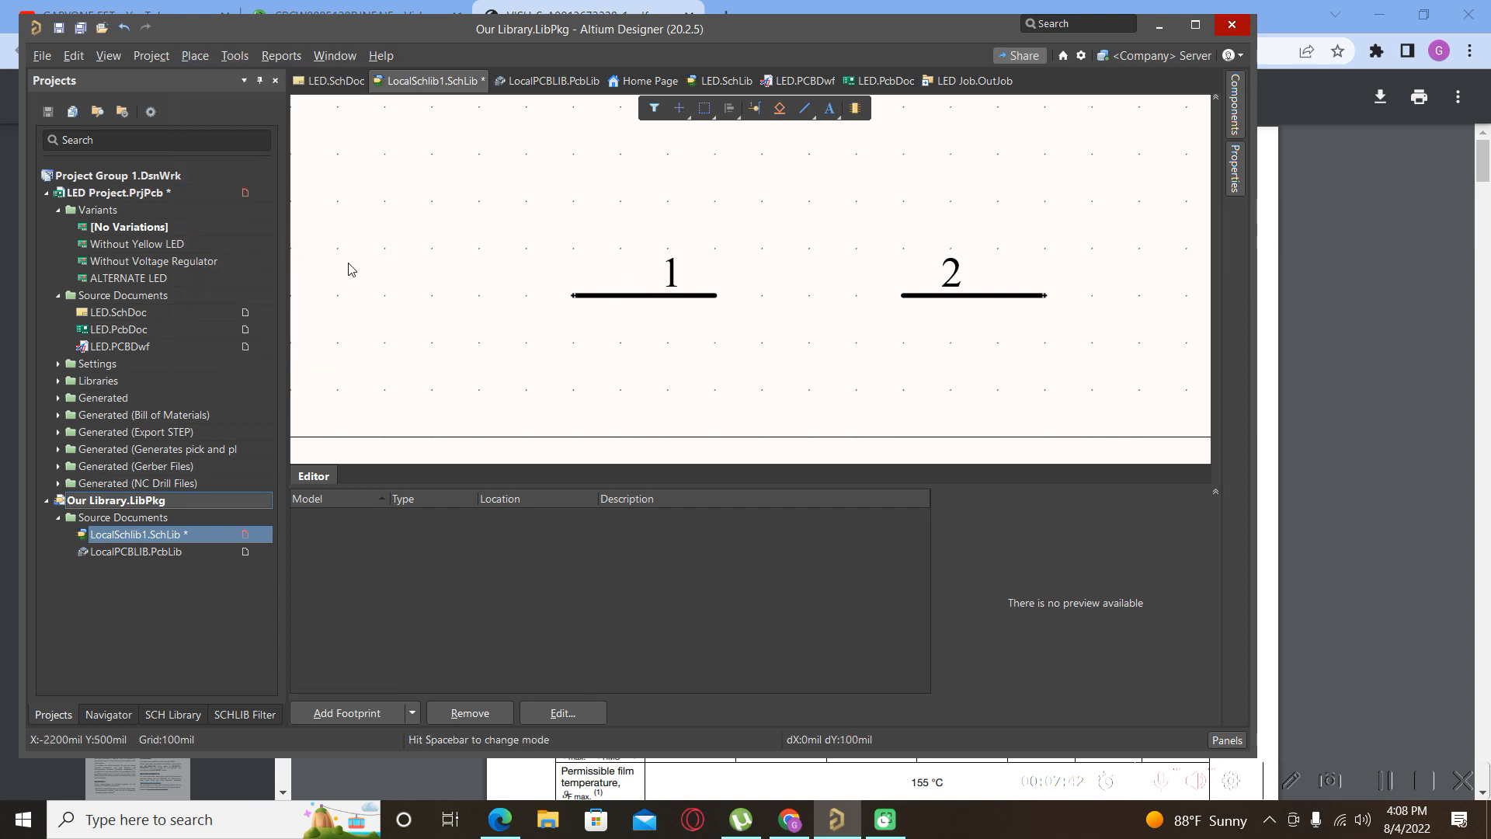
left_click(724, 300)
right_click(770, 283)
left_click(151, 61)
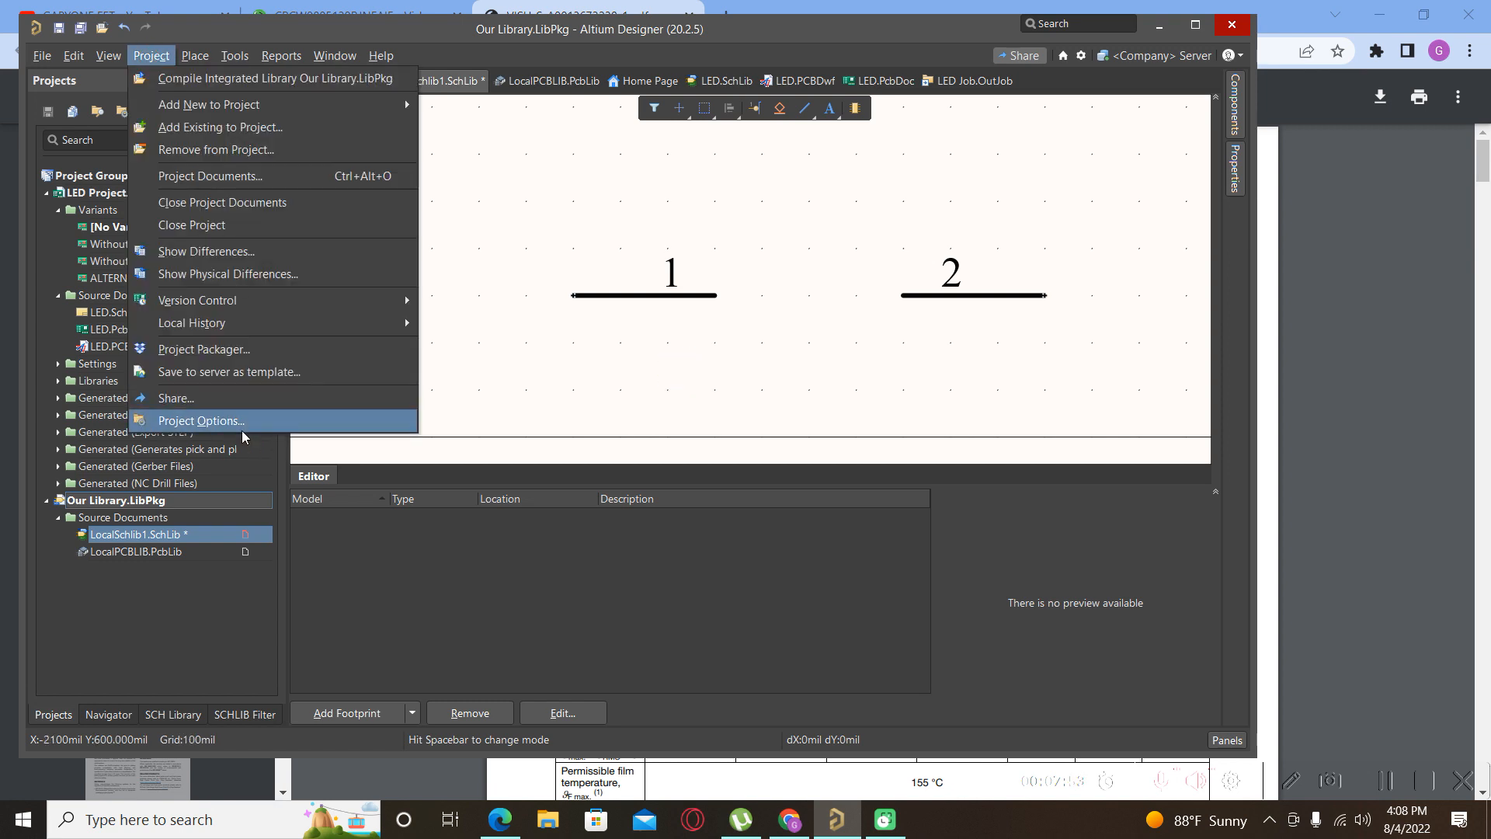
mouse_move(226, 51)
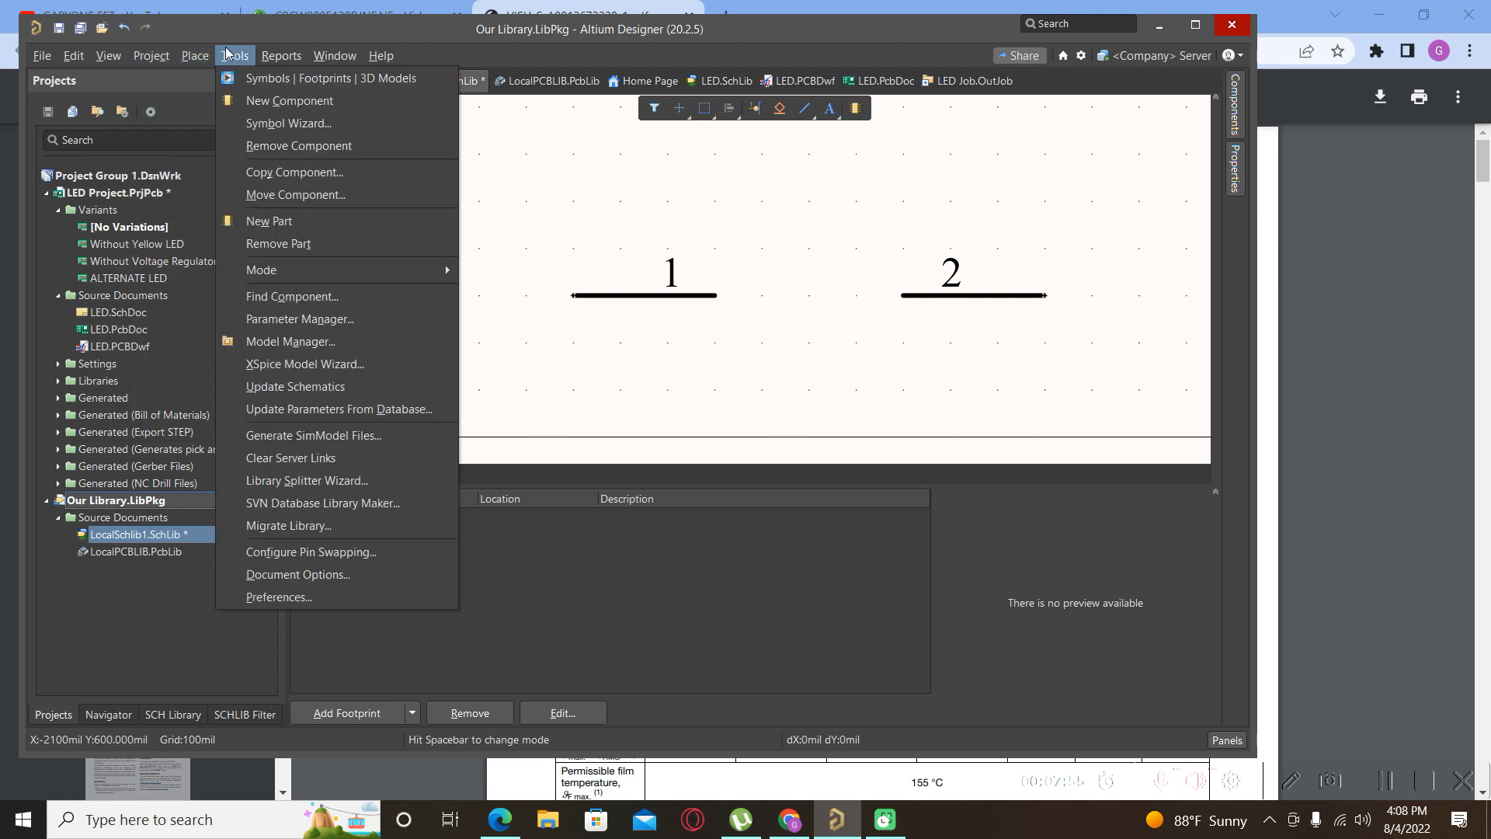
left_click(330, 579)
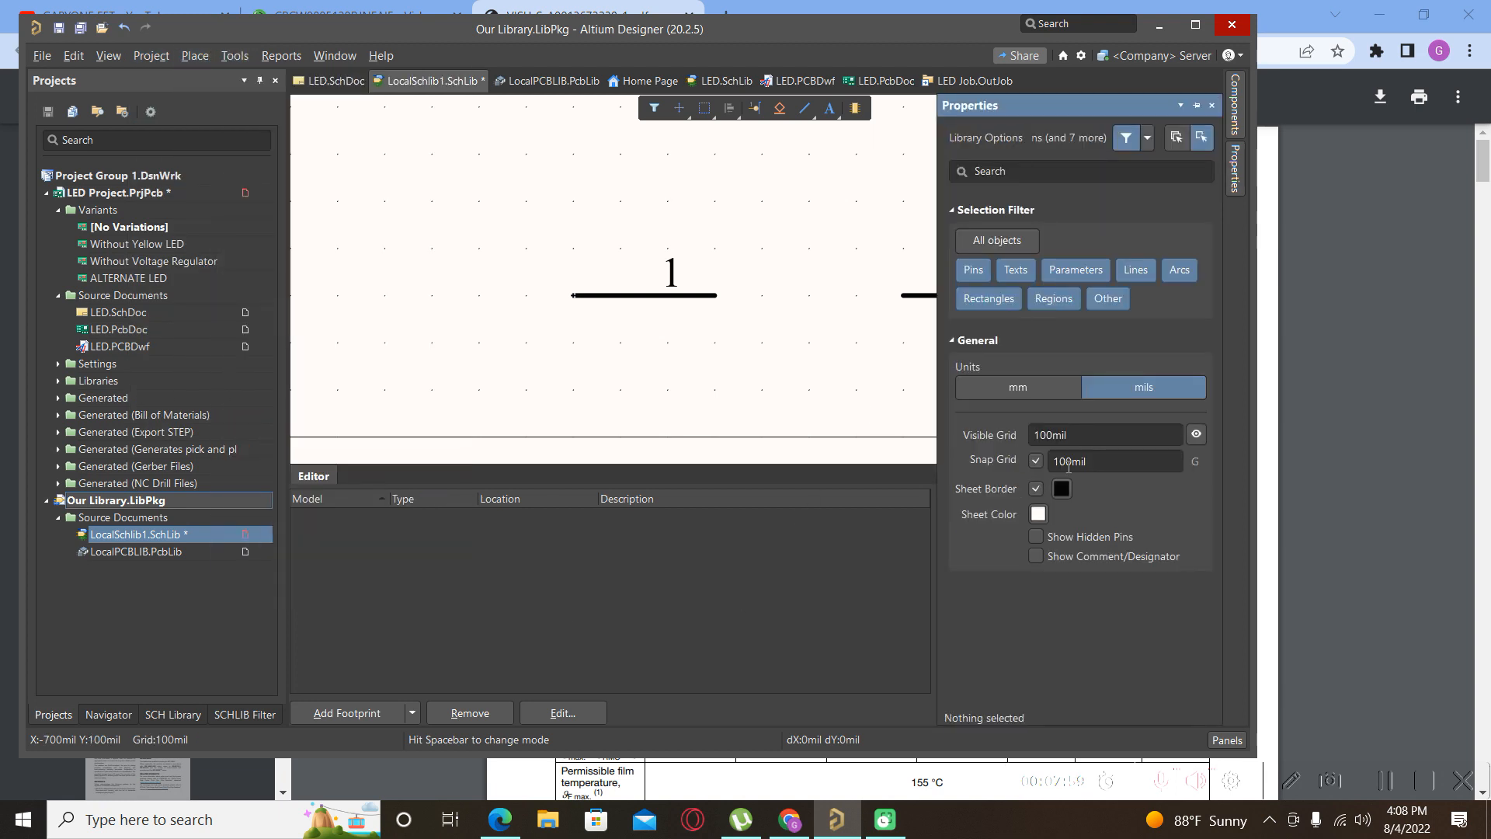
left_click(1006, 389)
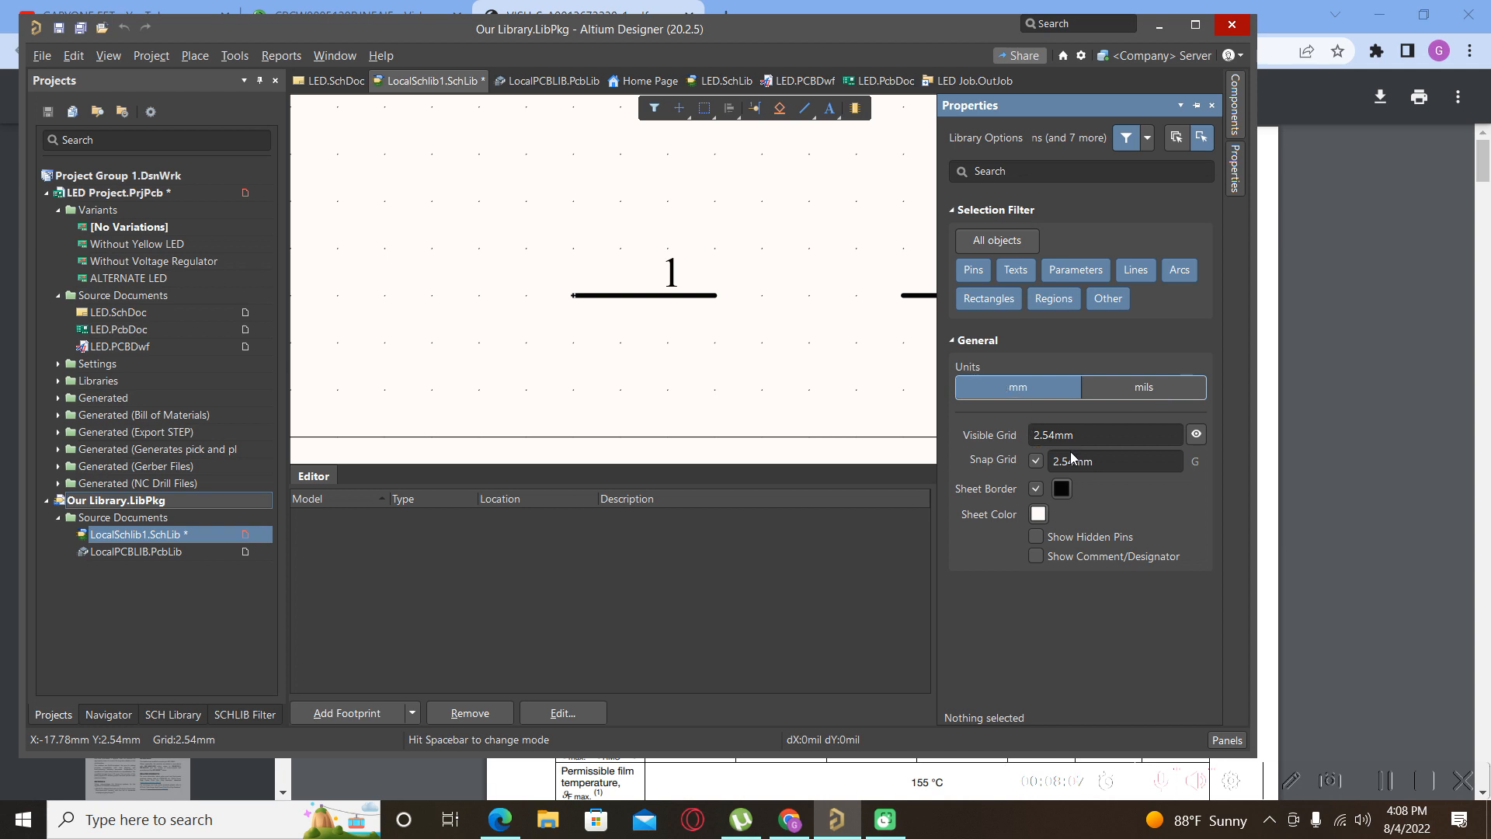
Set the visible grid to 1mm and the snap grid to 0.254mm.
left_click(1110, 440)
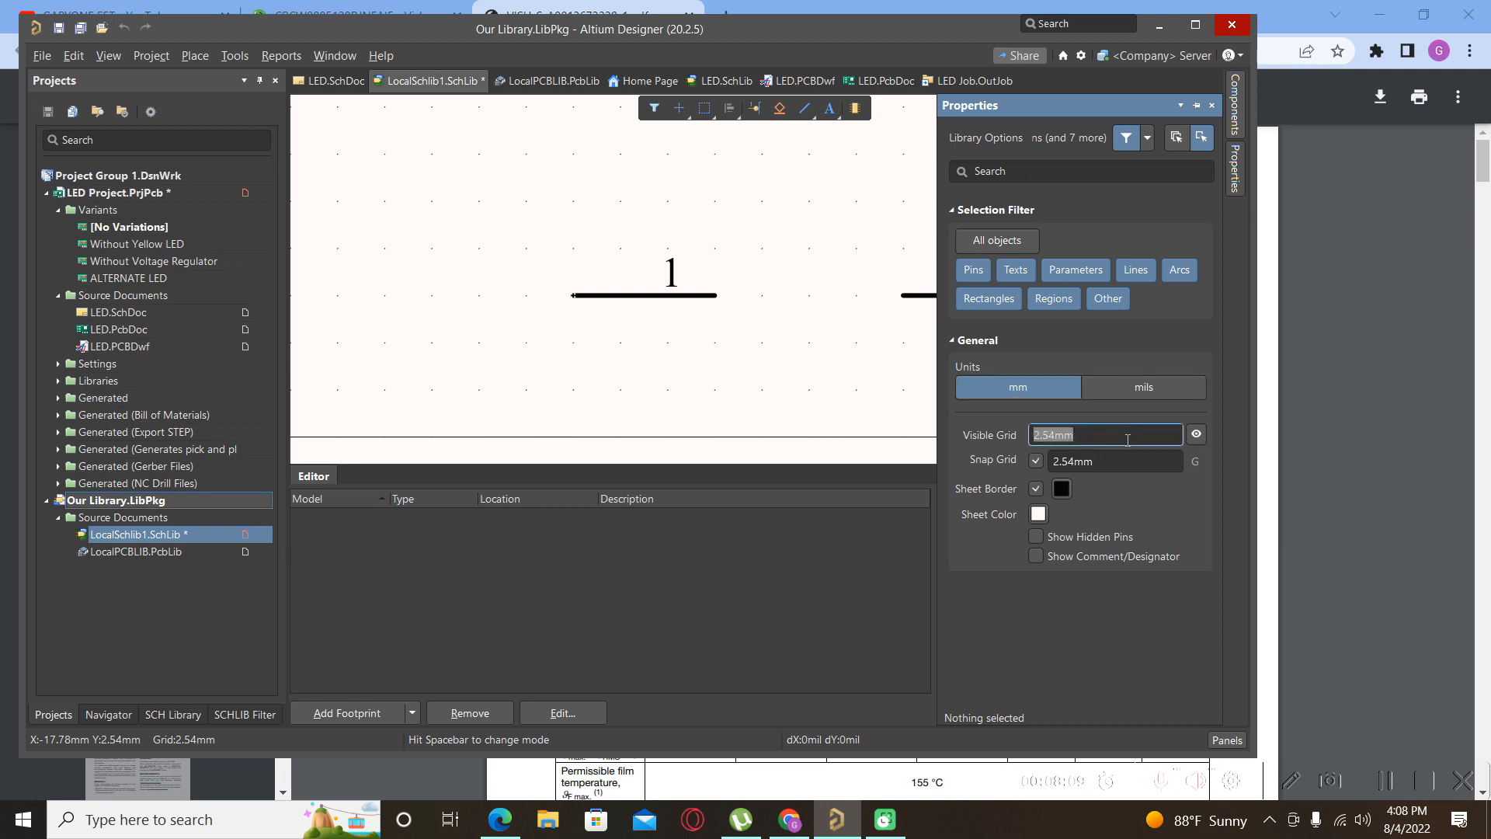
type("0.")
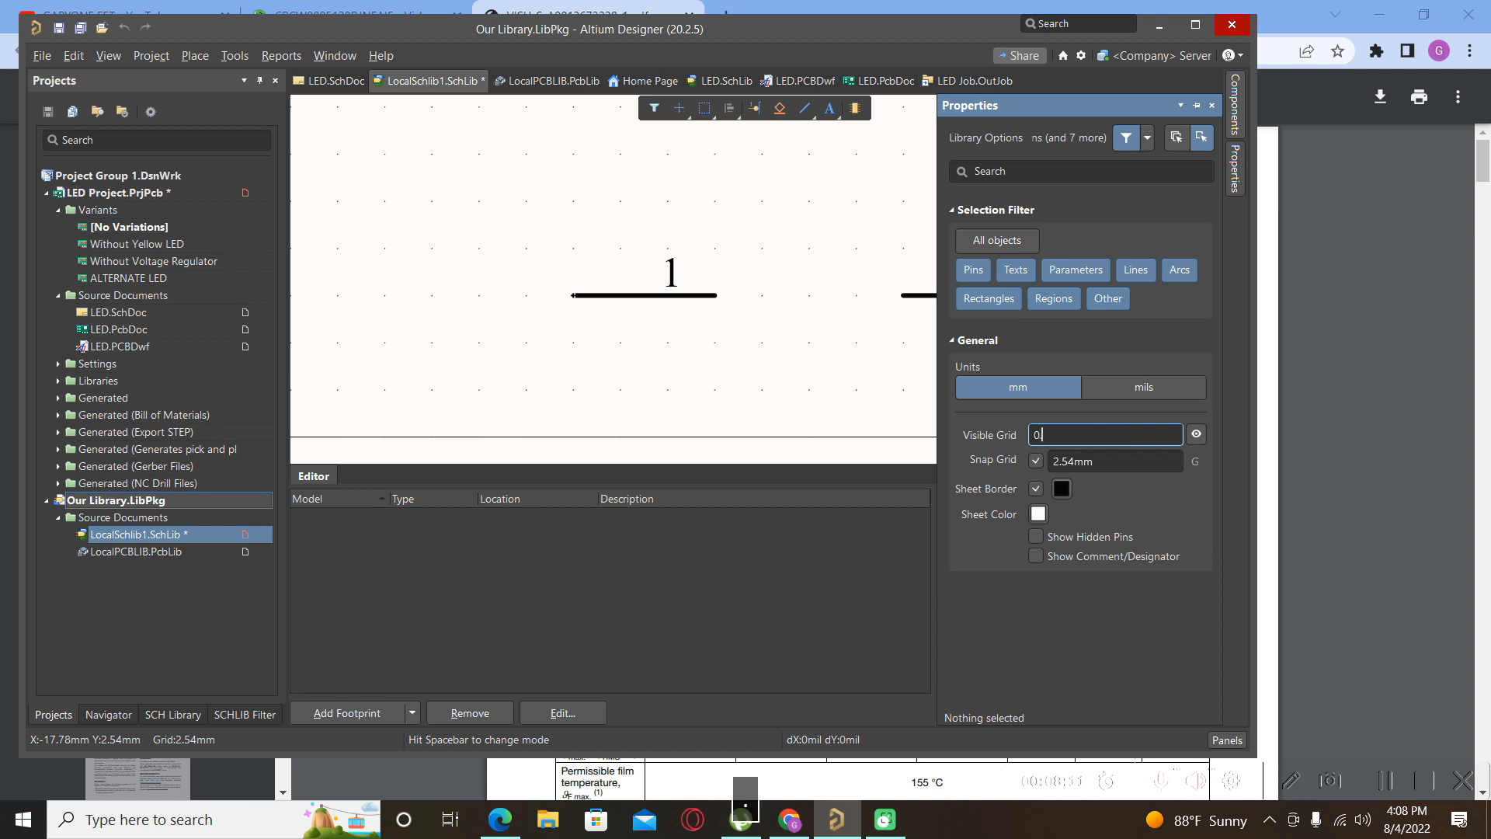
key("BackSpace")
key("BackSpace")
type("1")
left_click(1109, 462)
type("0")
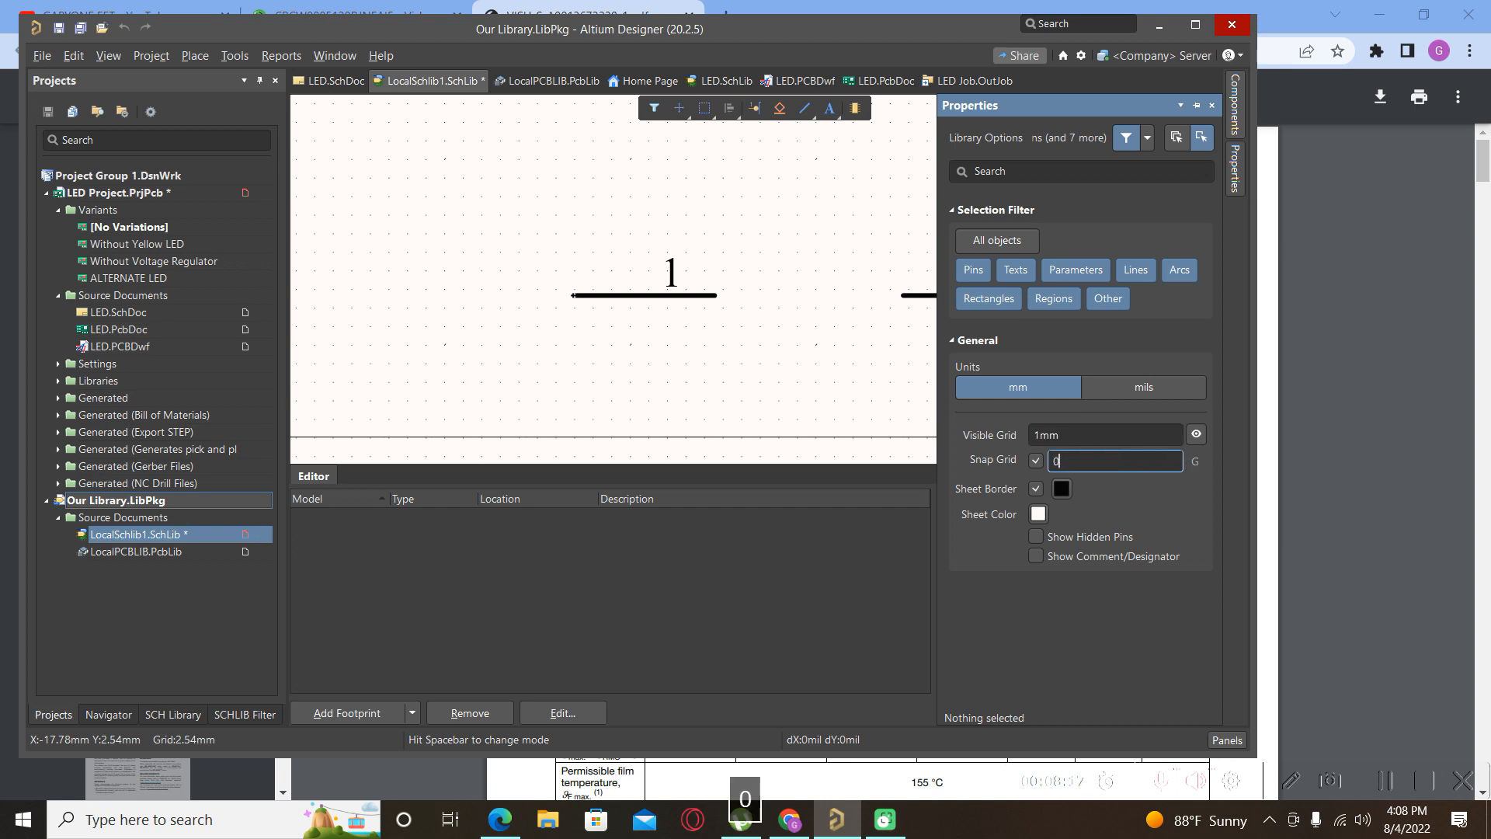
type(".25")
key("Return")
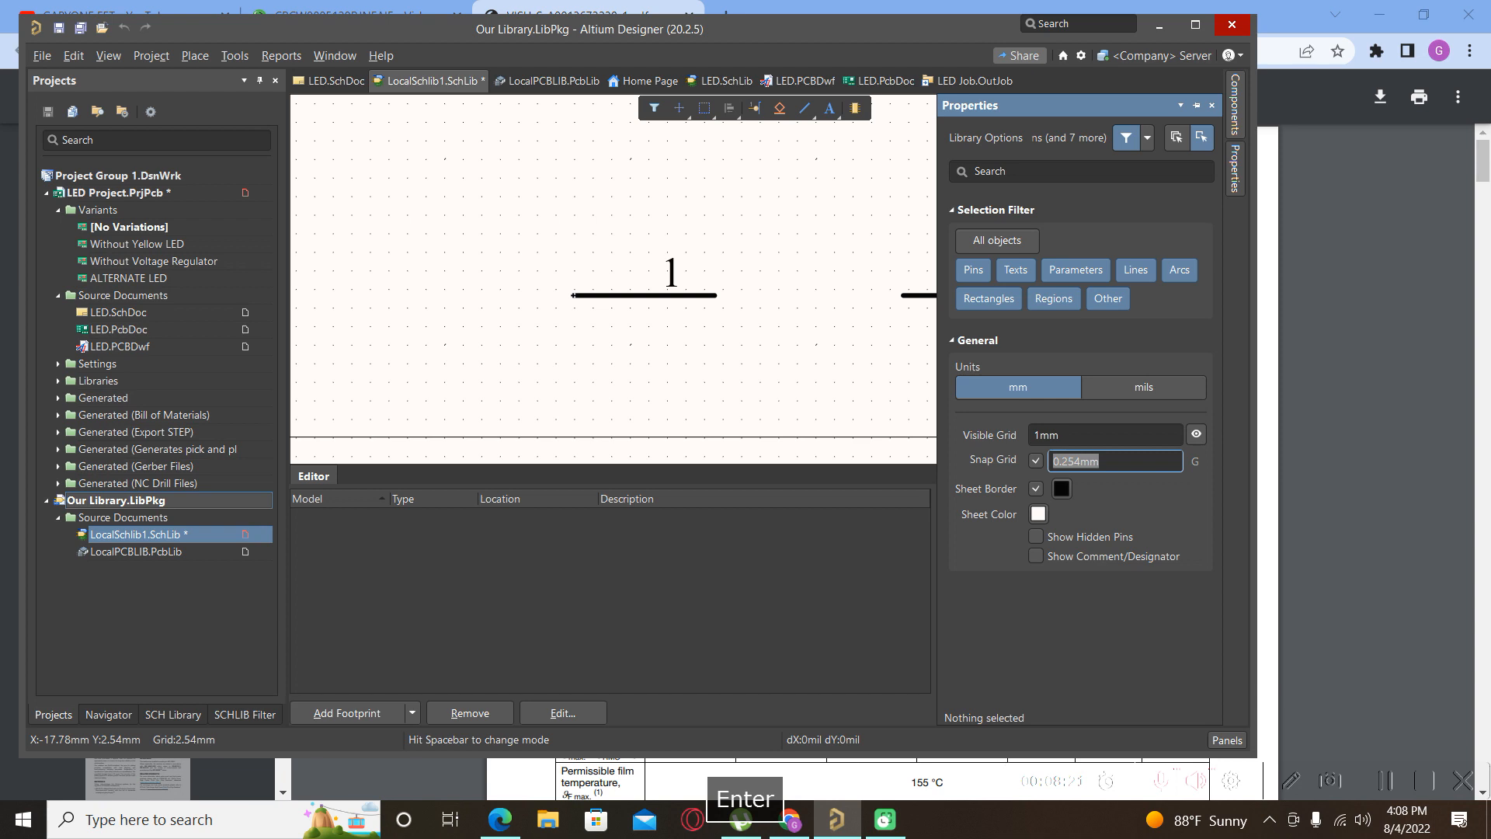
left_click(665, 325)
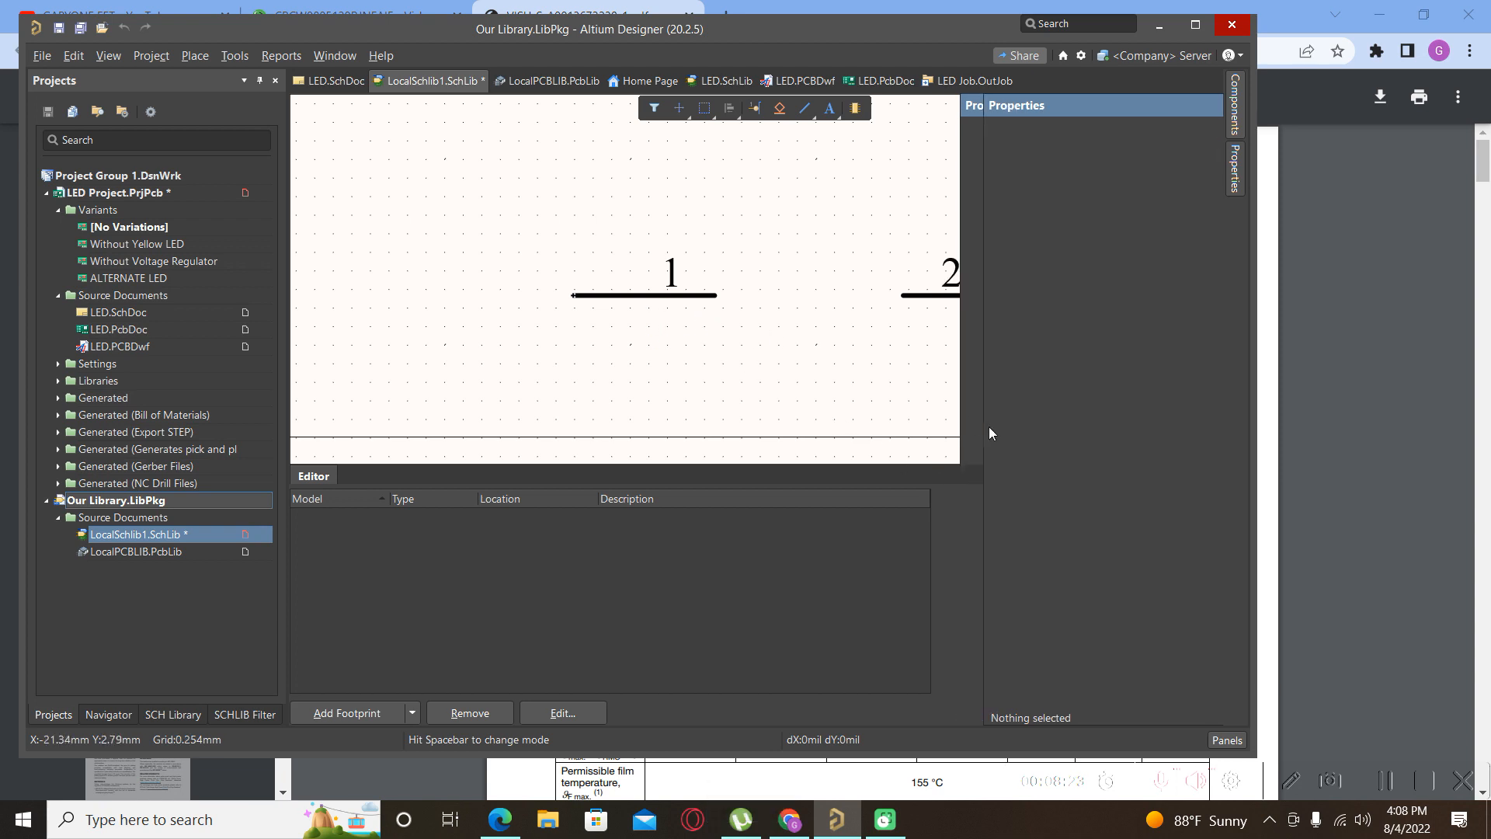
Draw a 45° zigzag line from pin 1's end up to a peak and down to its lower end.
left_click(200, 59)
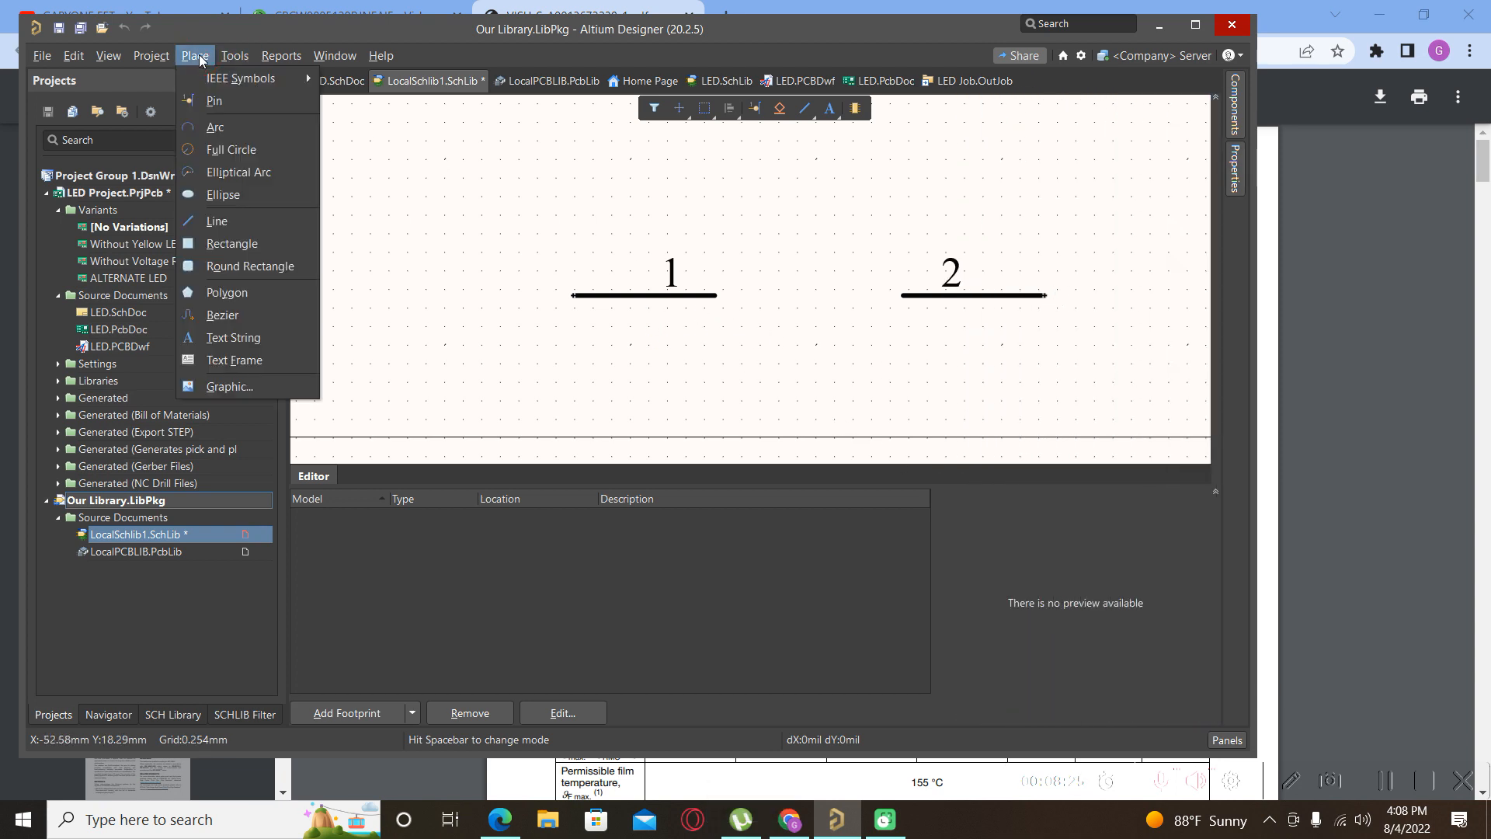
left_click(209, 222)
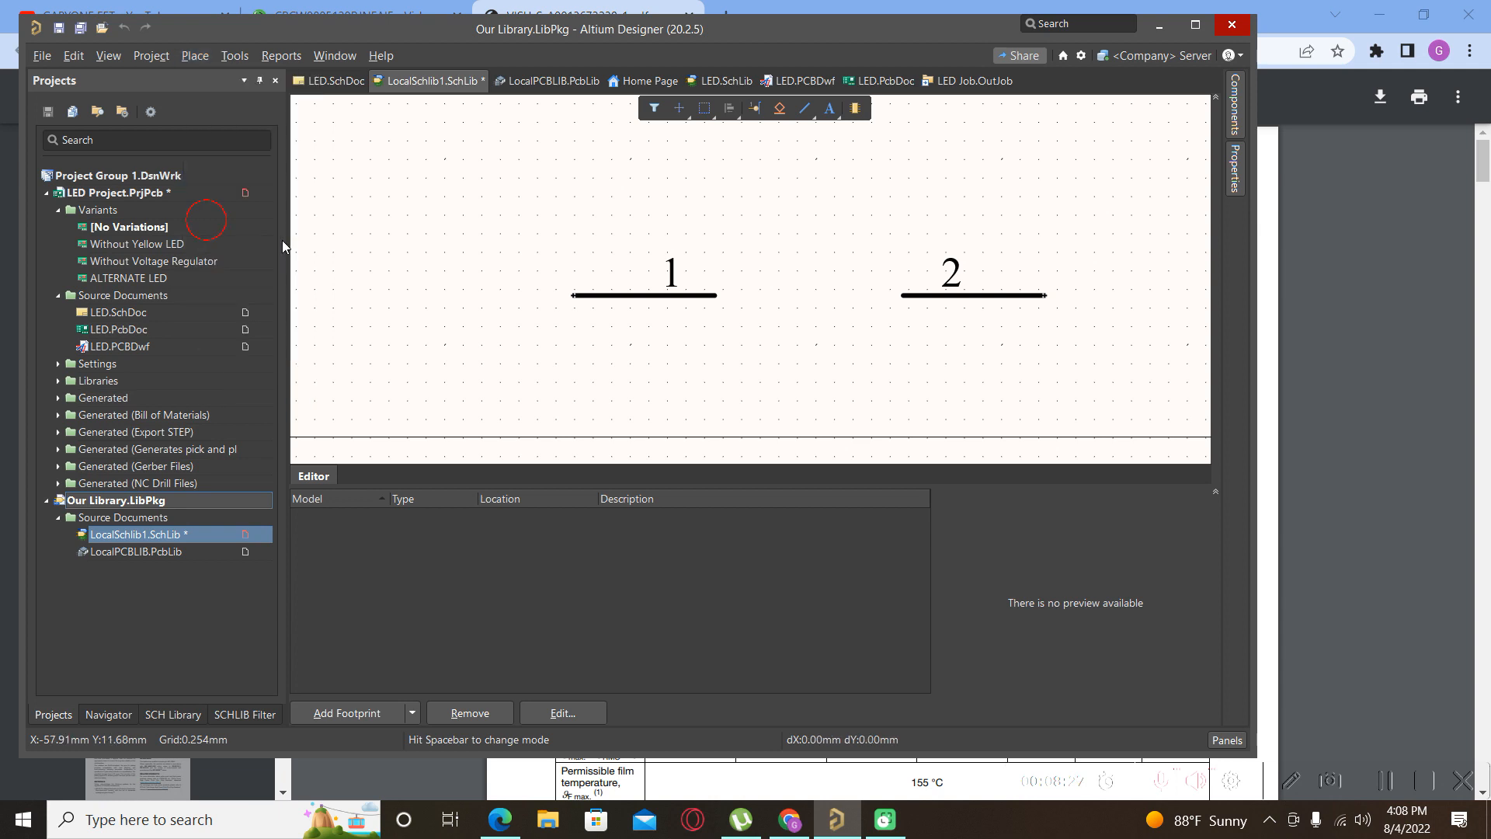
left_click(714, 296)
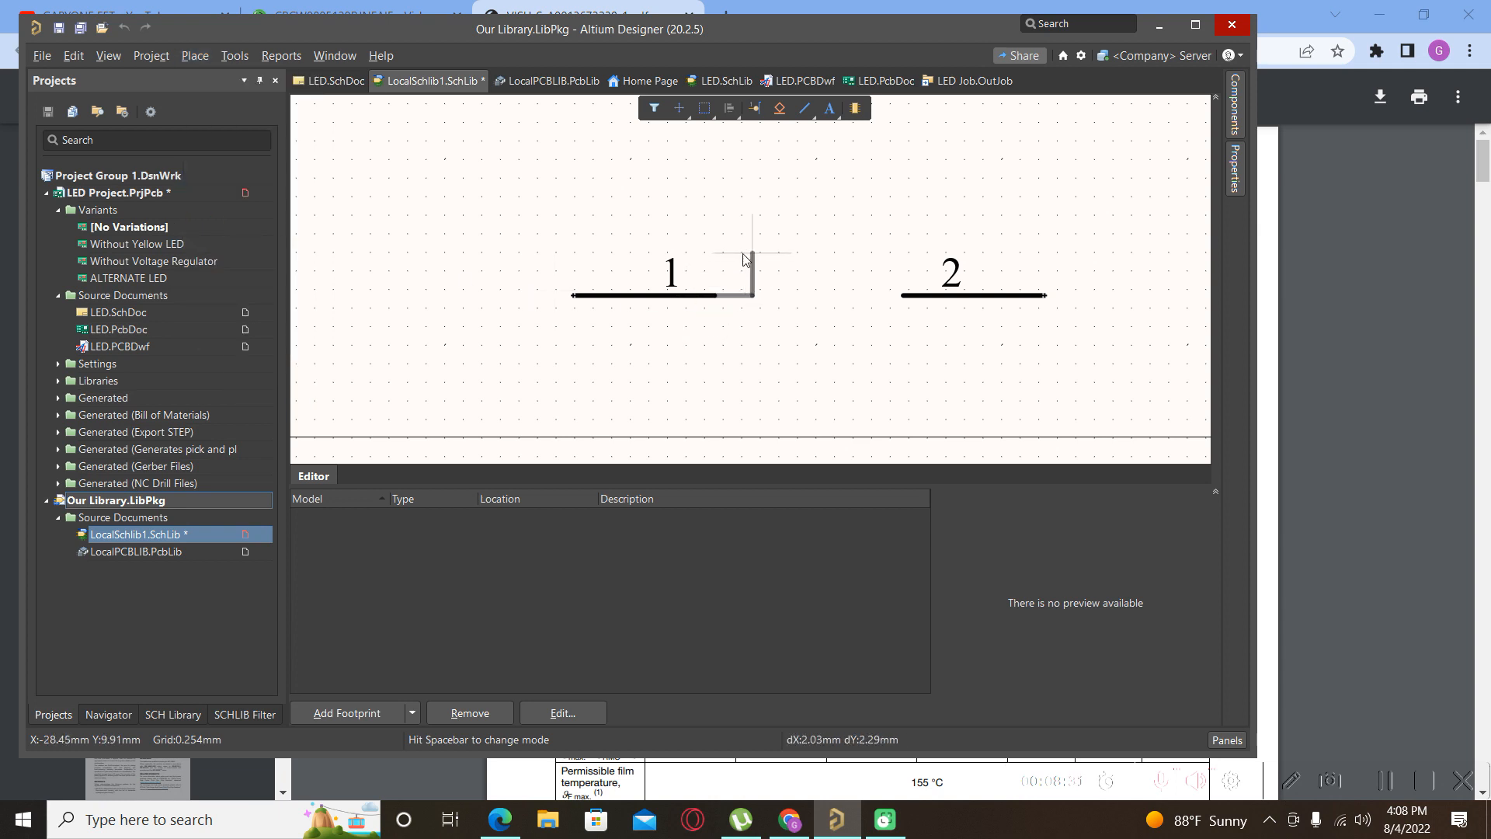
key("shift+space")
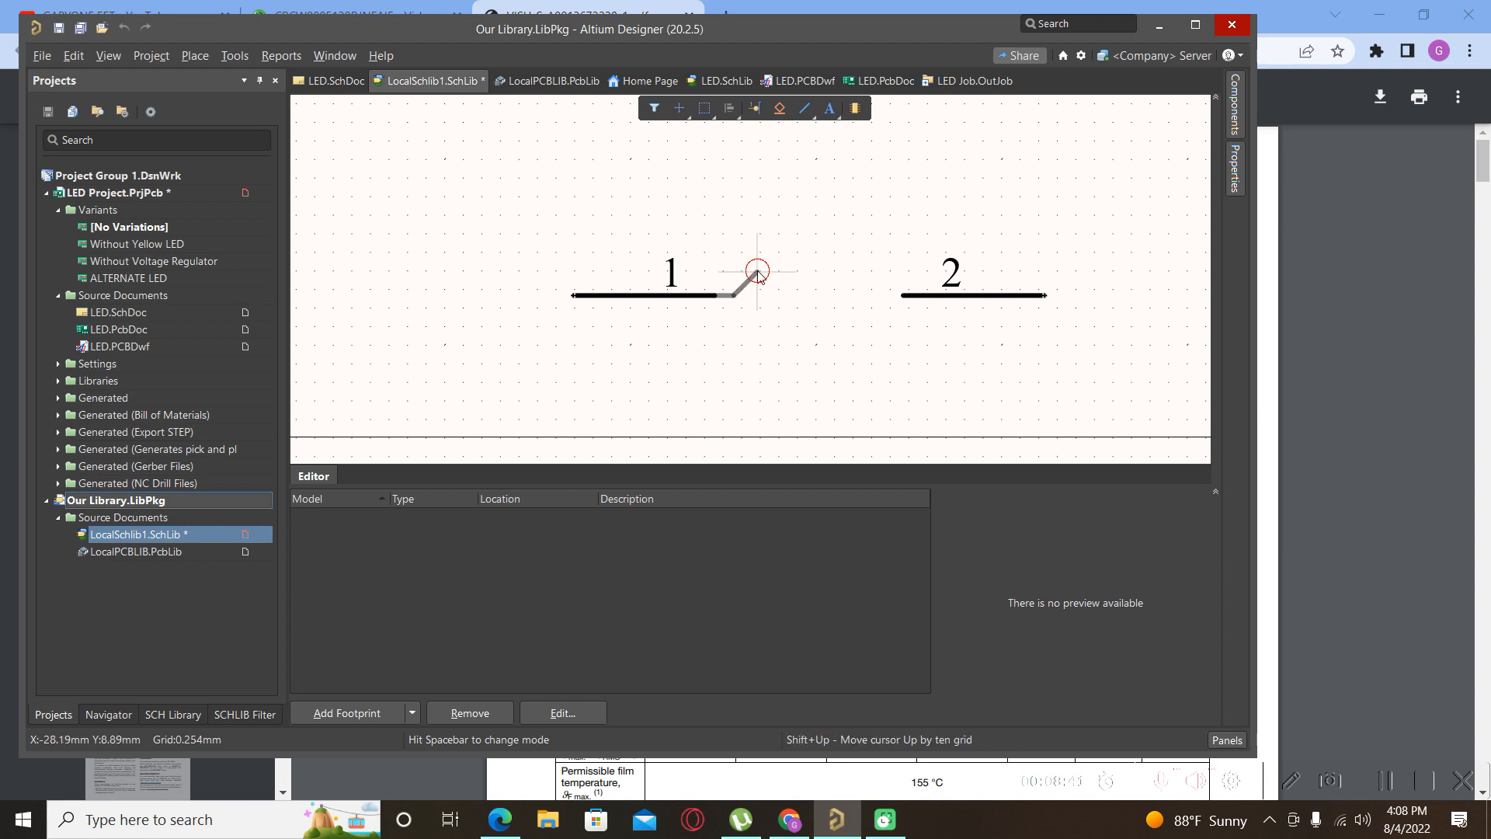
scroll(761, 291, "up", 2)
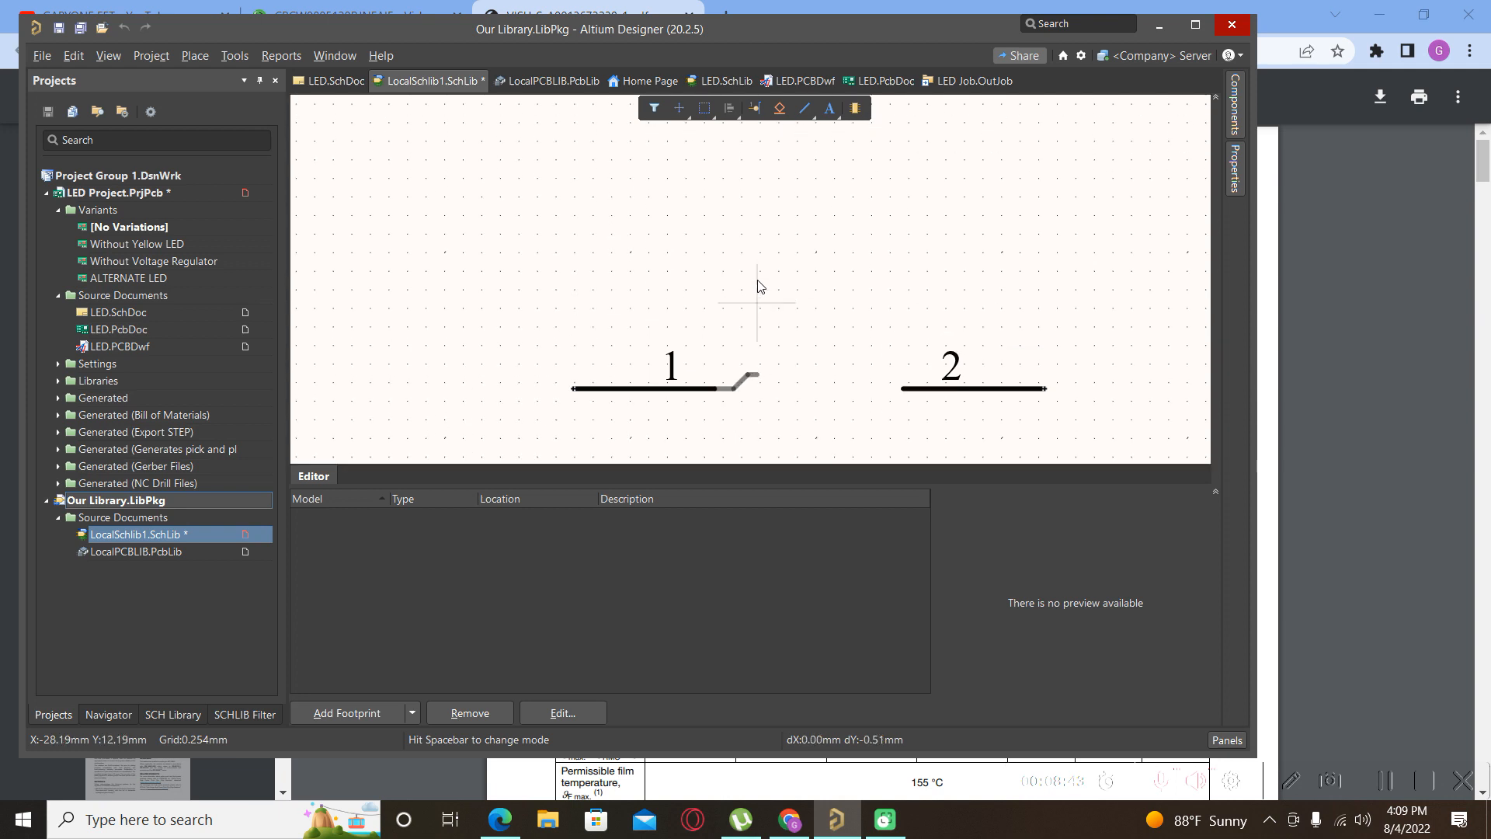
scroll(762, 398, "up", 5, "ctrl")
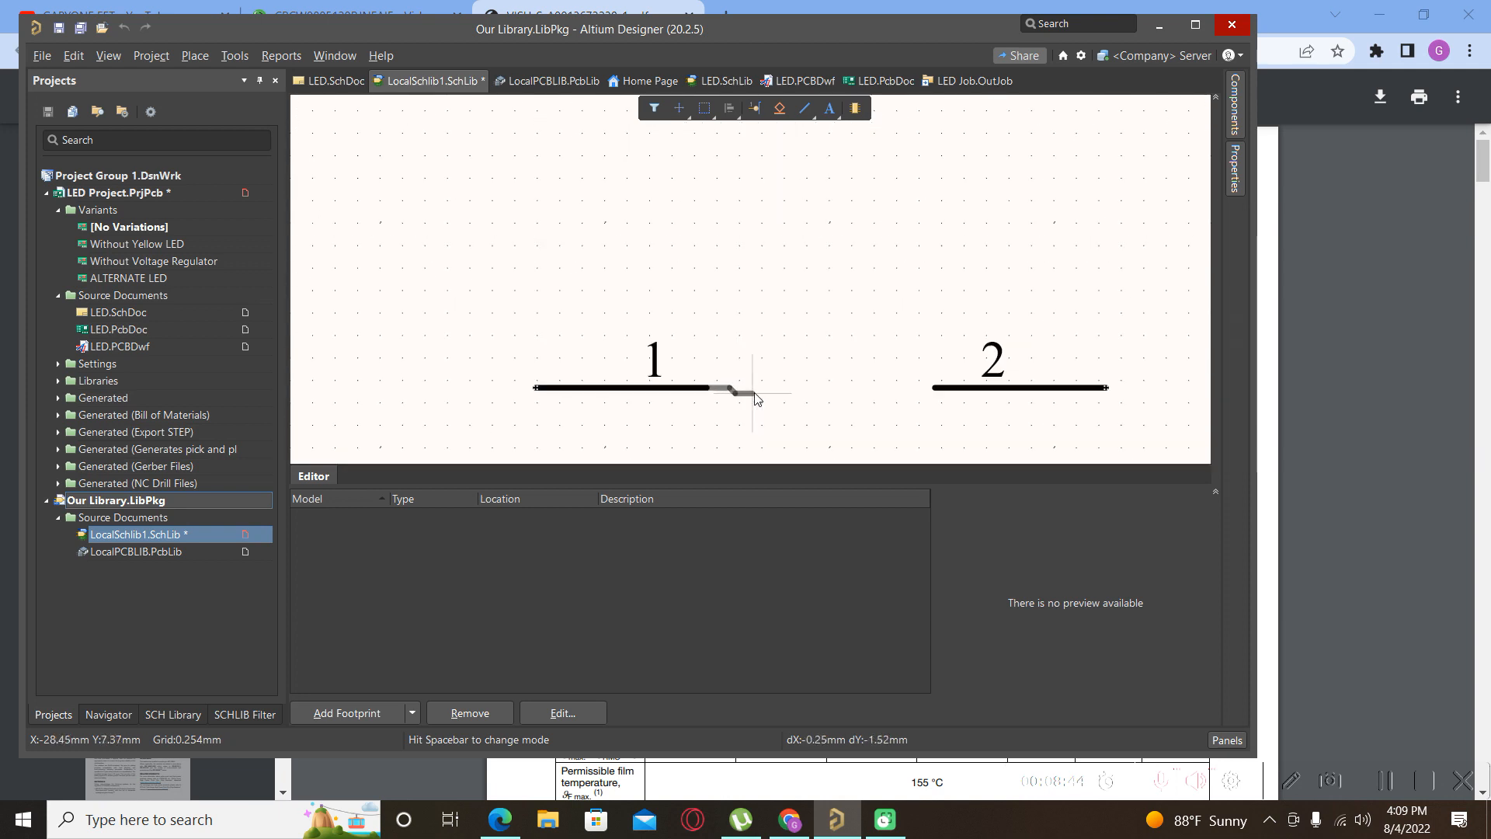
left_click(768, 330)
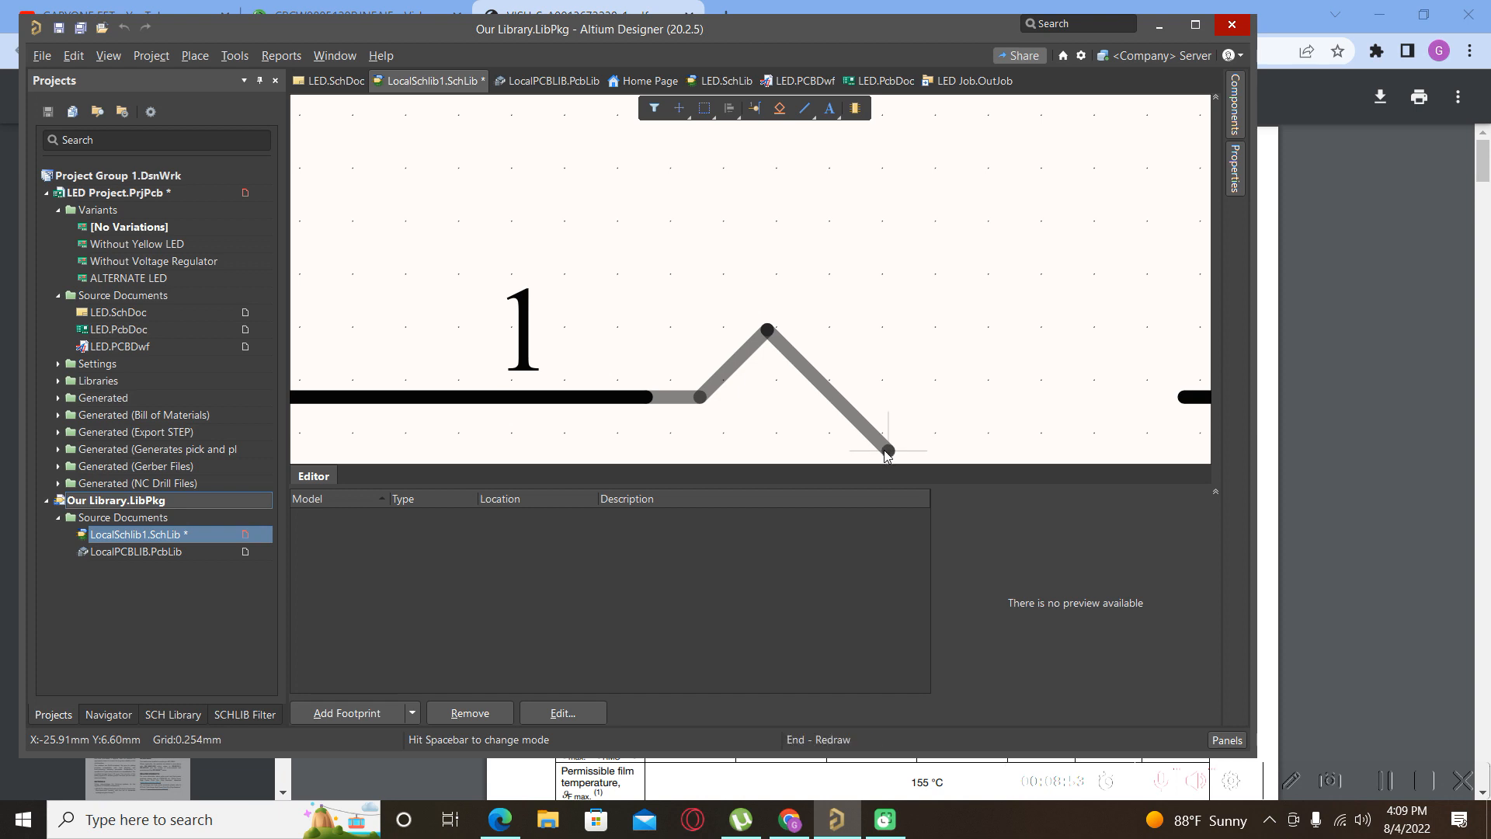
key("Left")
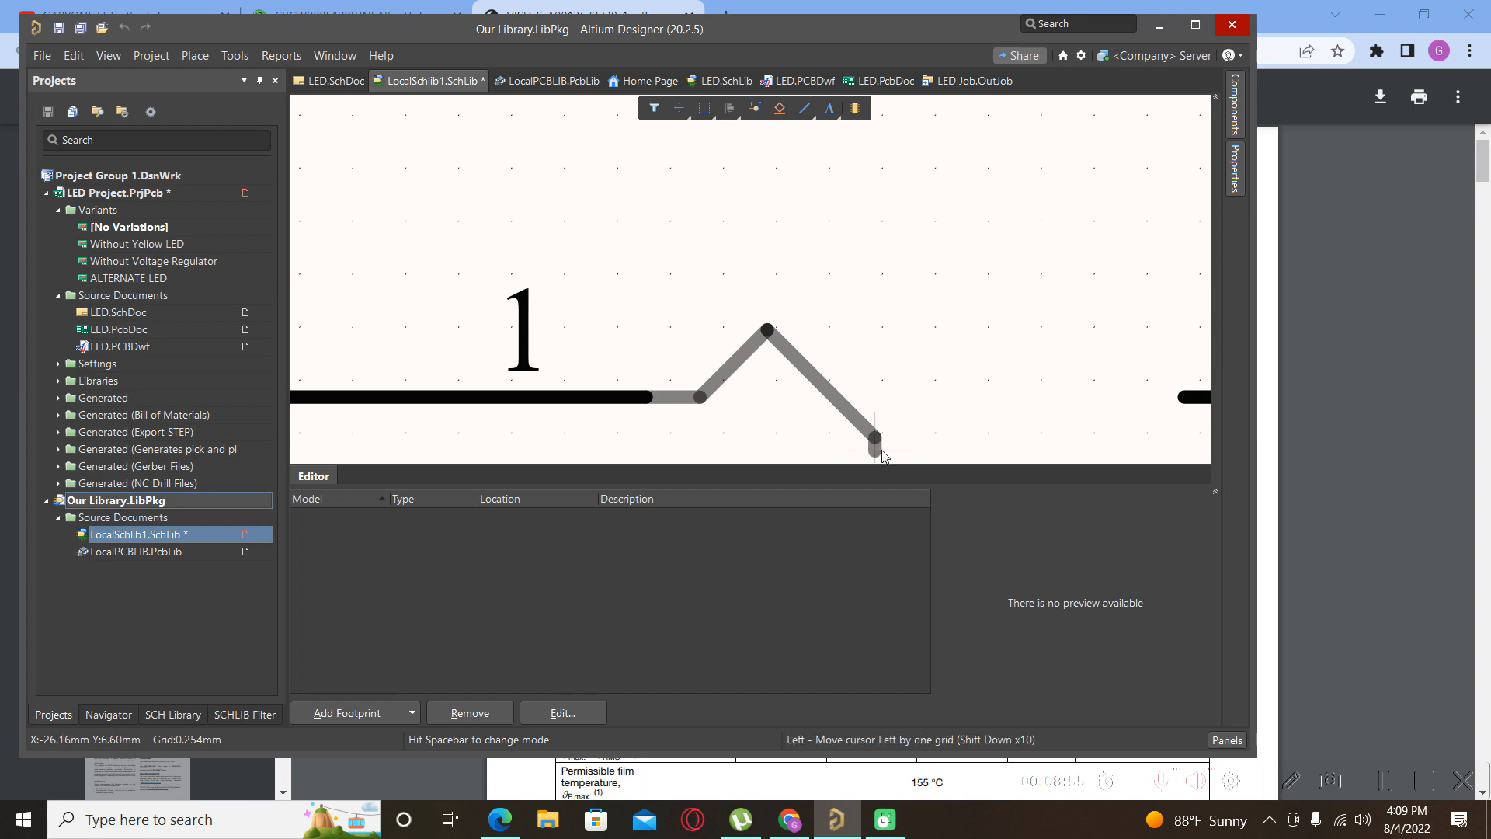
left_click(888, 450)
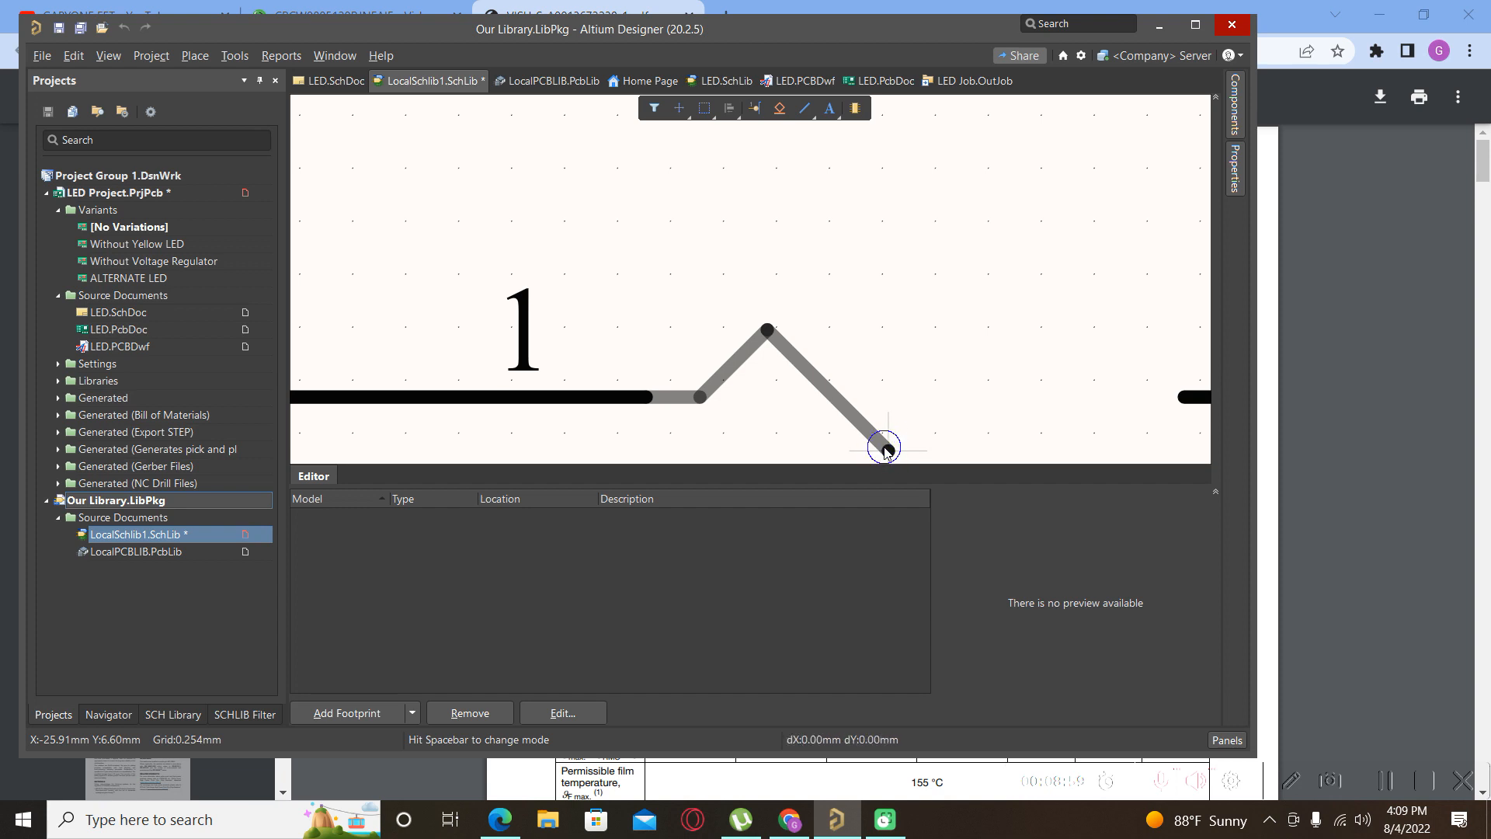
right_click(888, 450)
Select the new zigzag line.
scroll(660, 277, "down", 1)
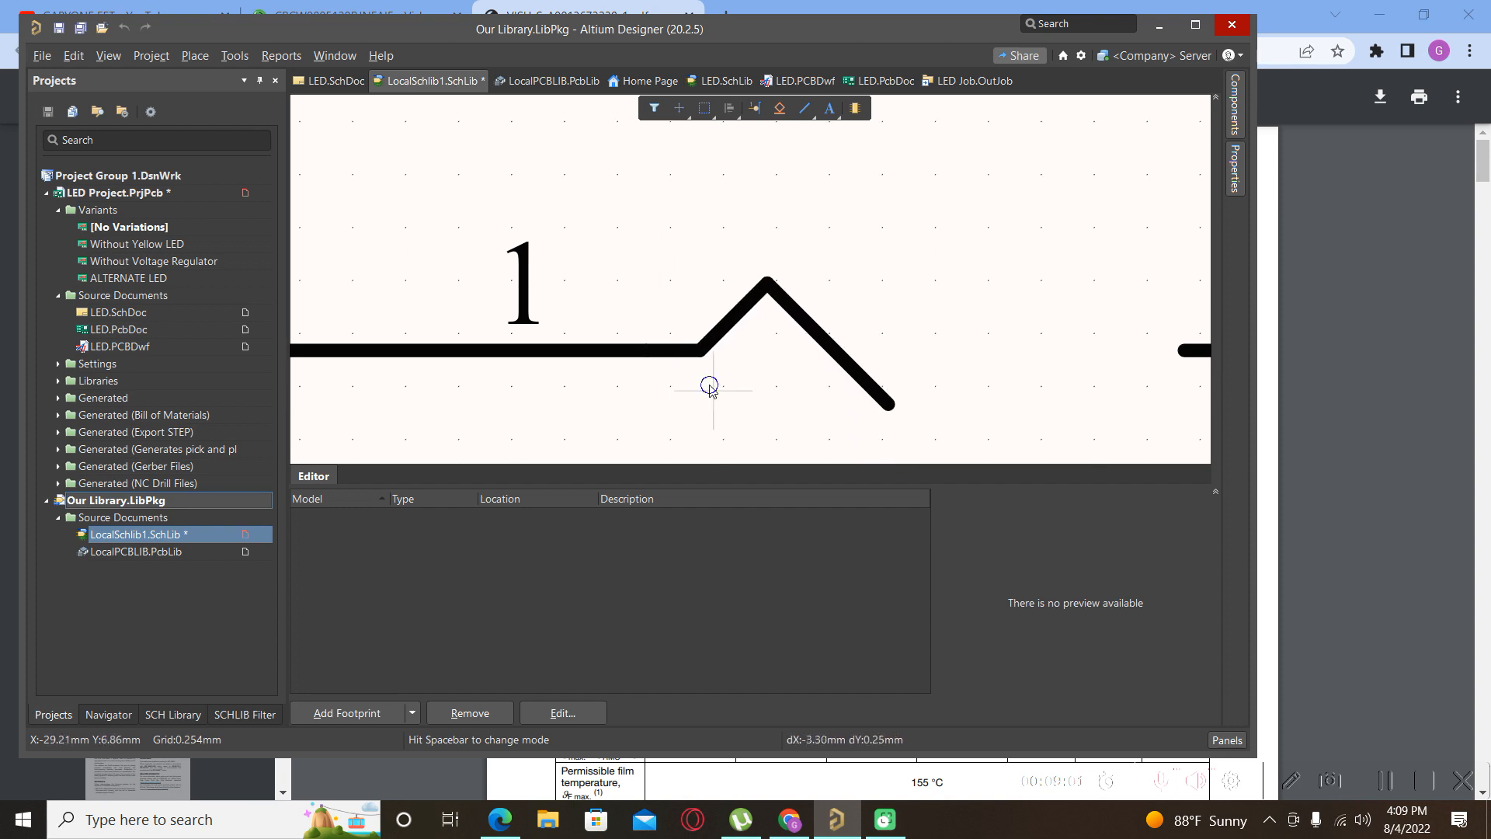
left_click(567, 339)
scroll(677, 402, "down", 3)
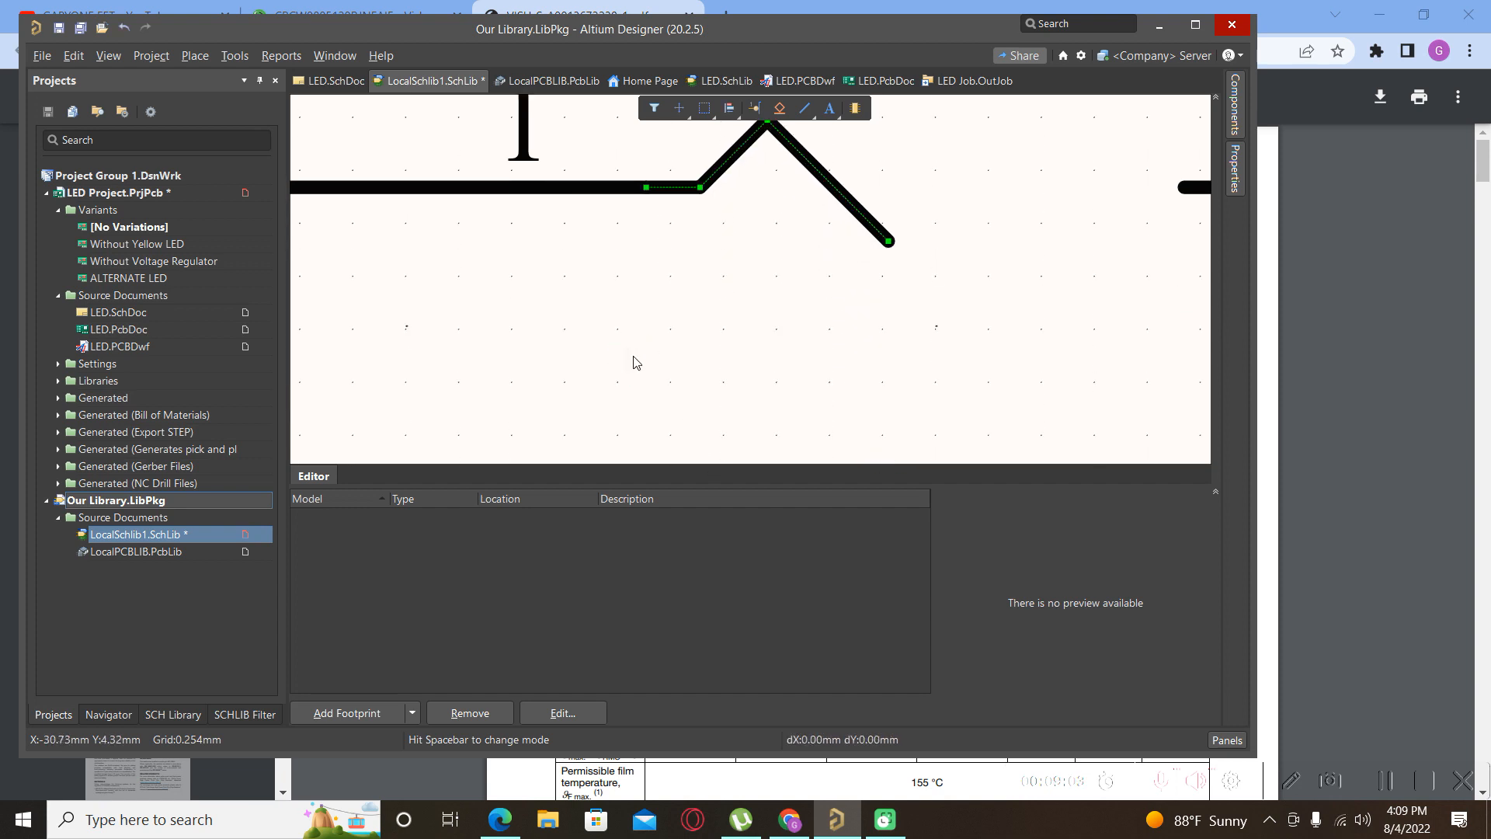
left_click(606, 358)
scroll(605, 356, "down", 3, "ctrl")
scroll(712, 225, "up", 1)
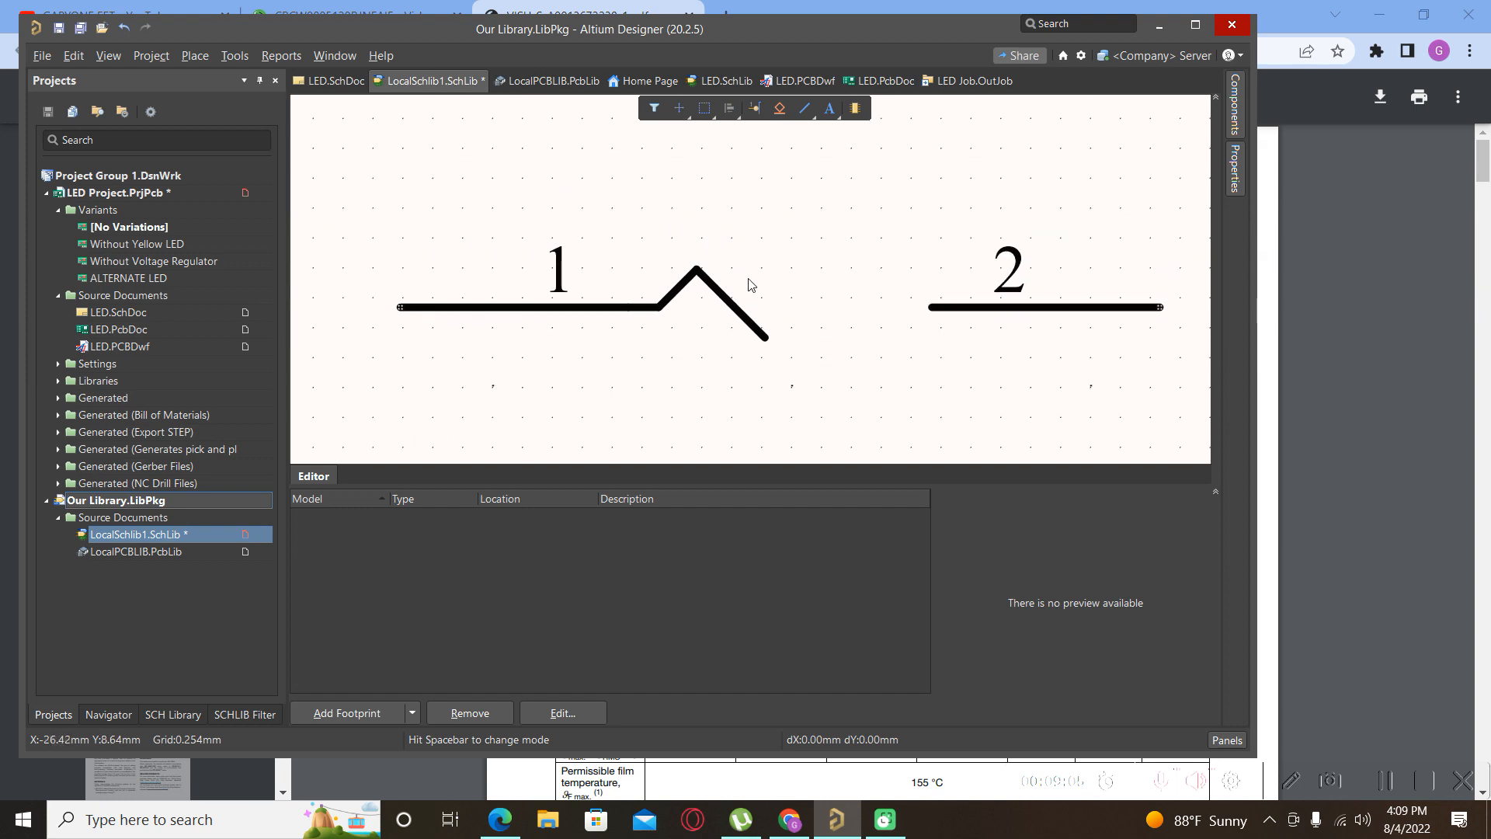
left_click(744, 312)
Change the zigzag line's Line colour to blue in Properties.
double_click(742, 314)
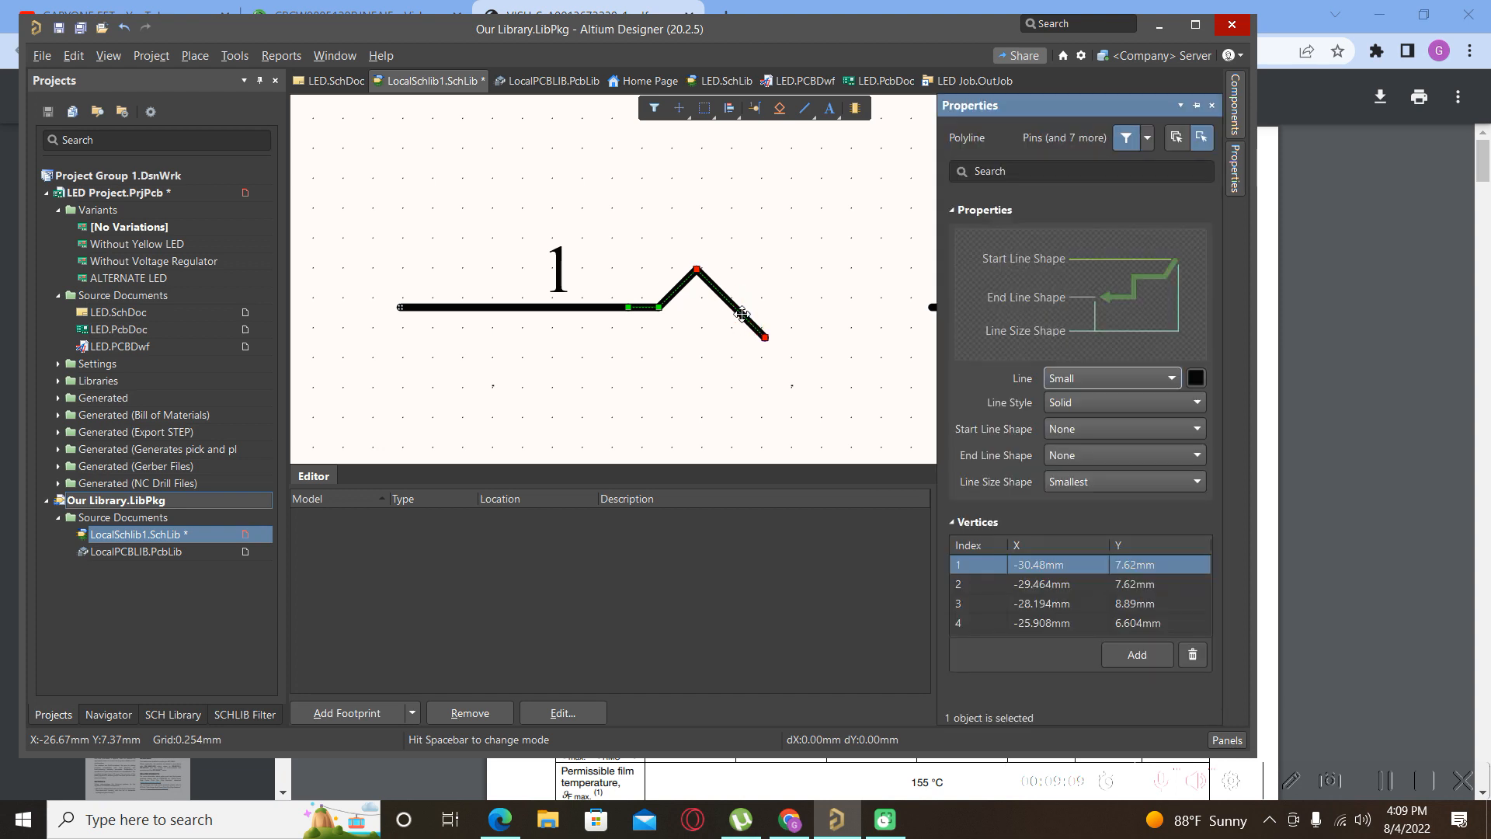
left_click(1197, 377)
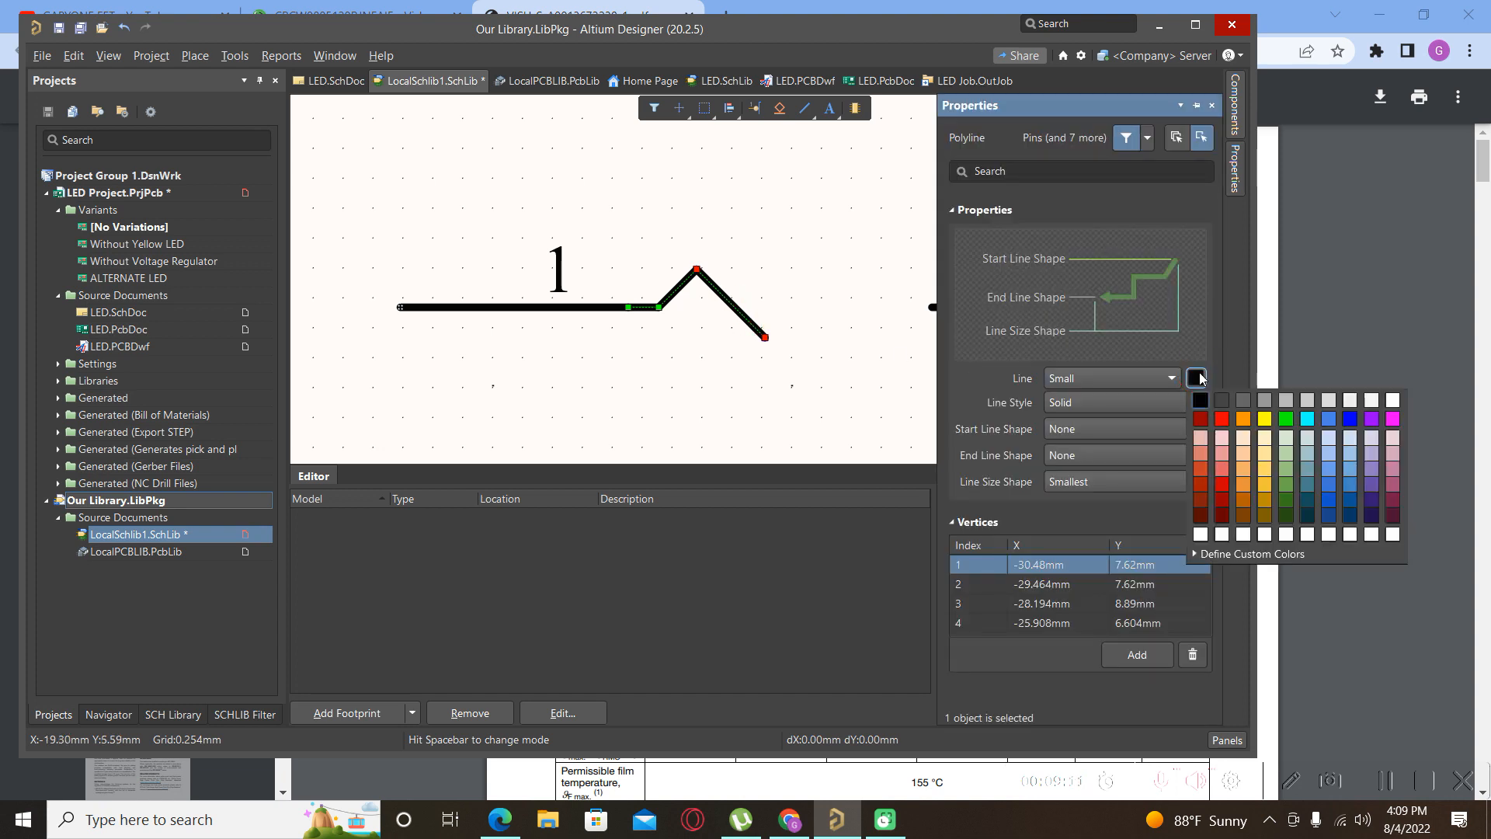
left_click(1351, 421)
left_click(758, 390)
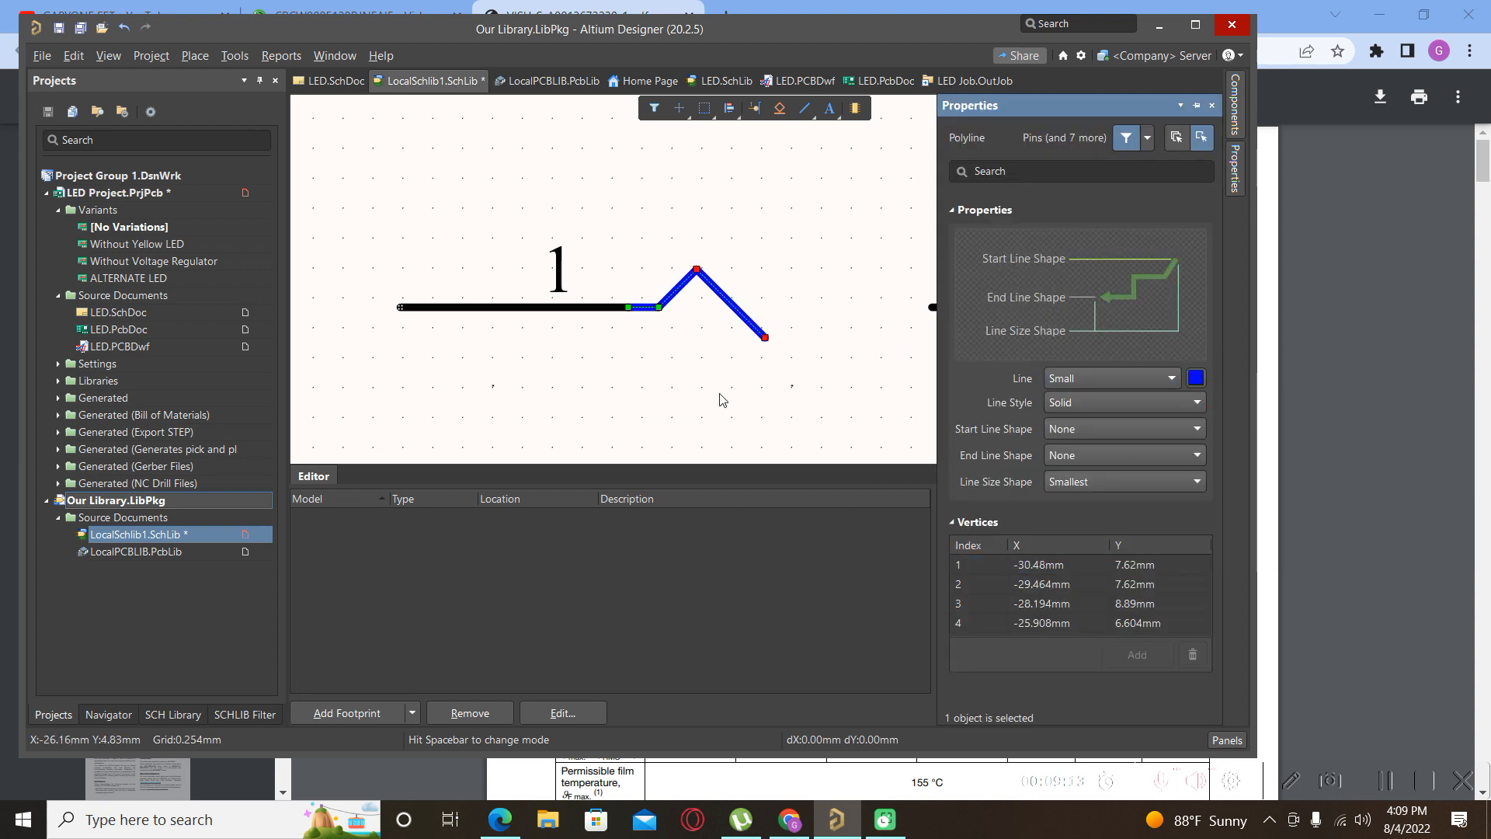
left_click(737, 292)
Copy the blue zigzag line with Ctrl+C.
left_click(707, 313)
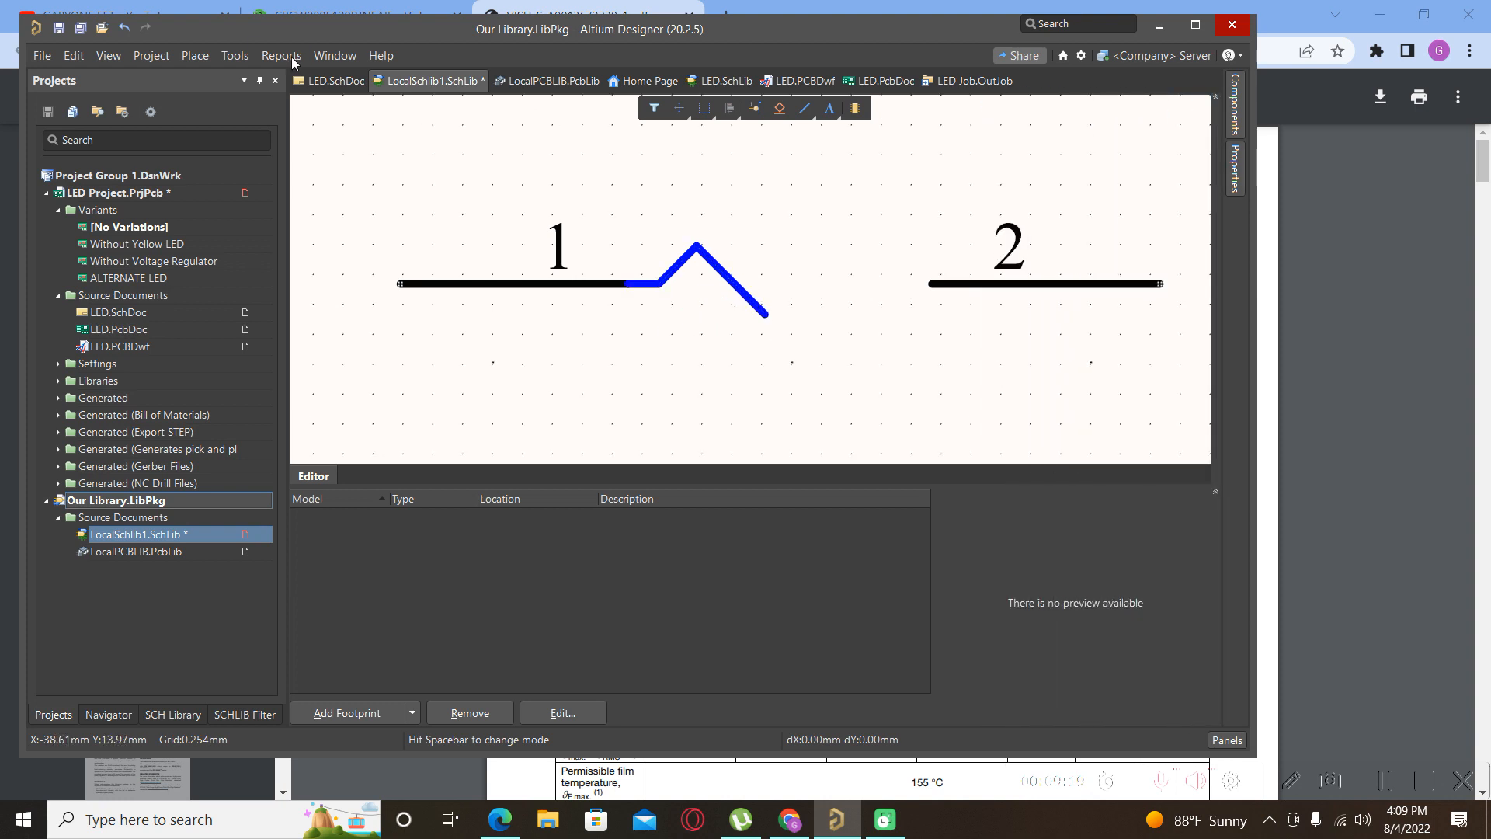
left_click(728, 279)
key("ctrl+c")
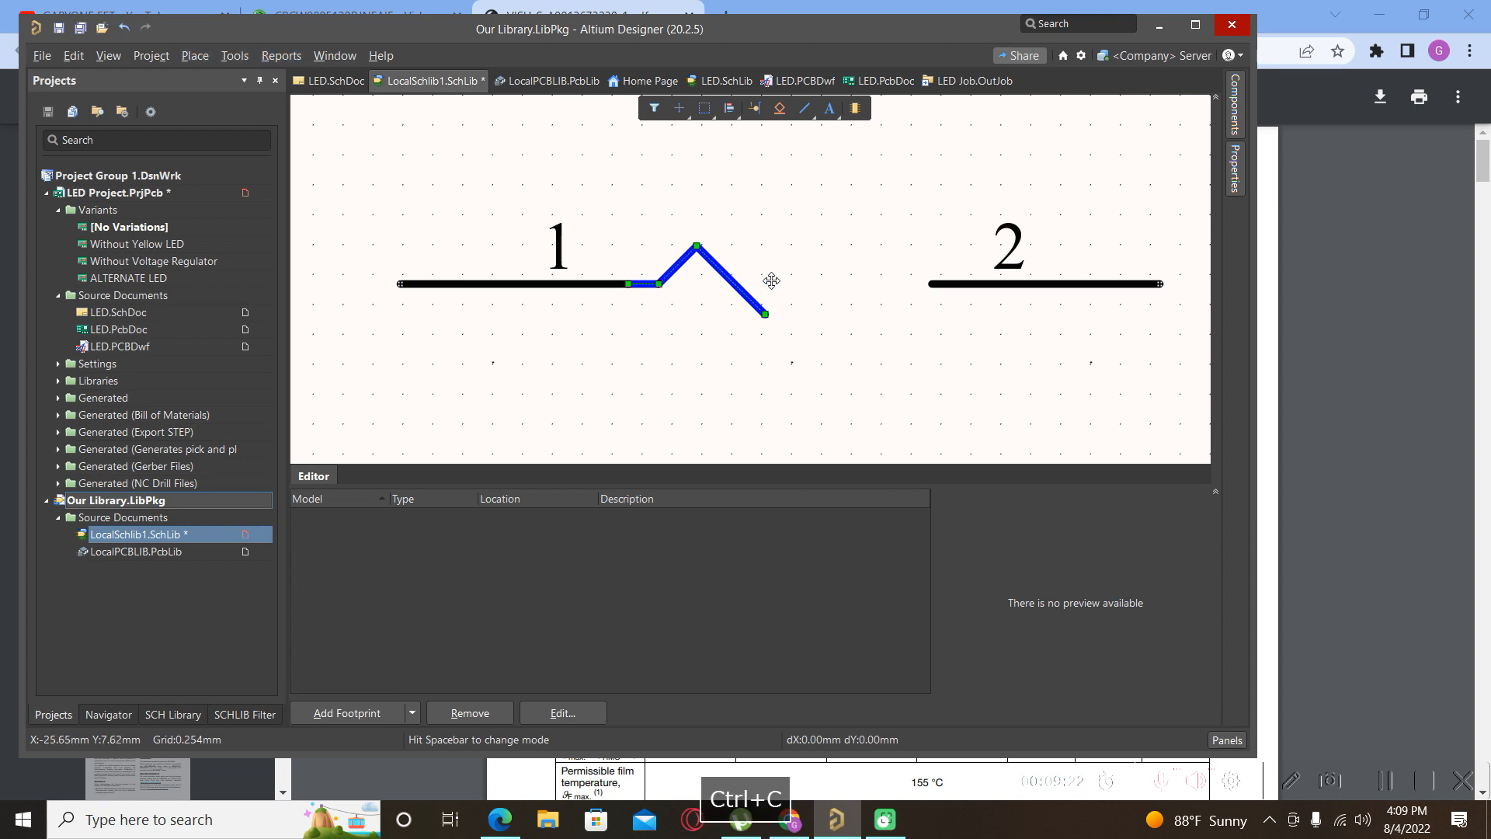
left_click(729, 280)
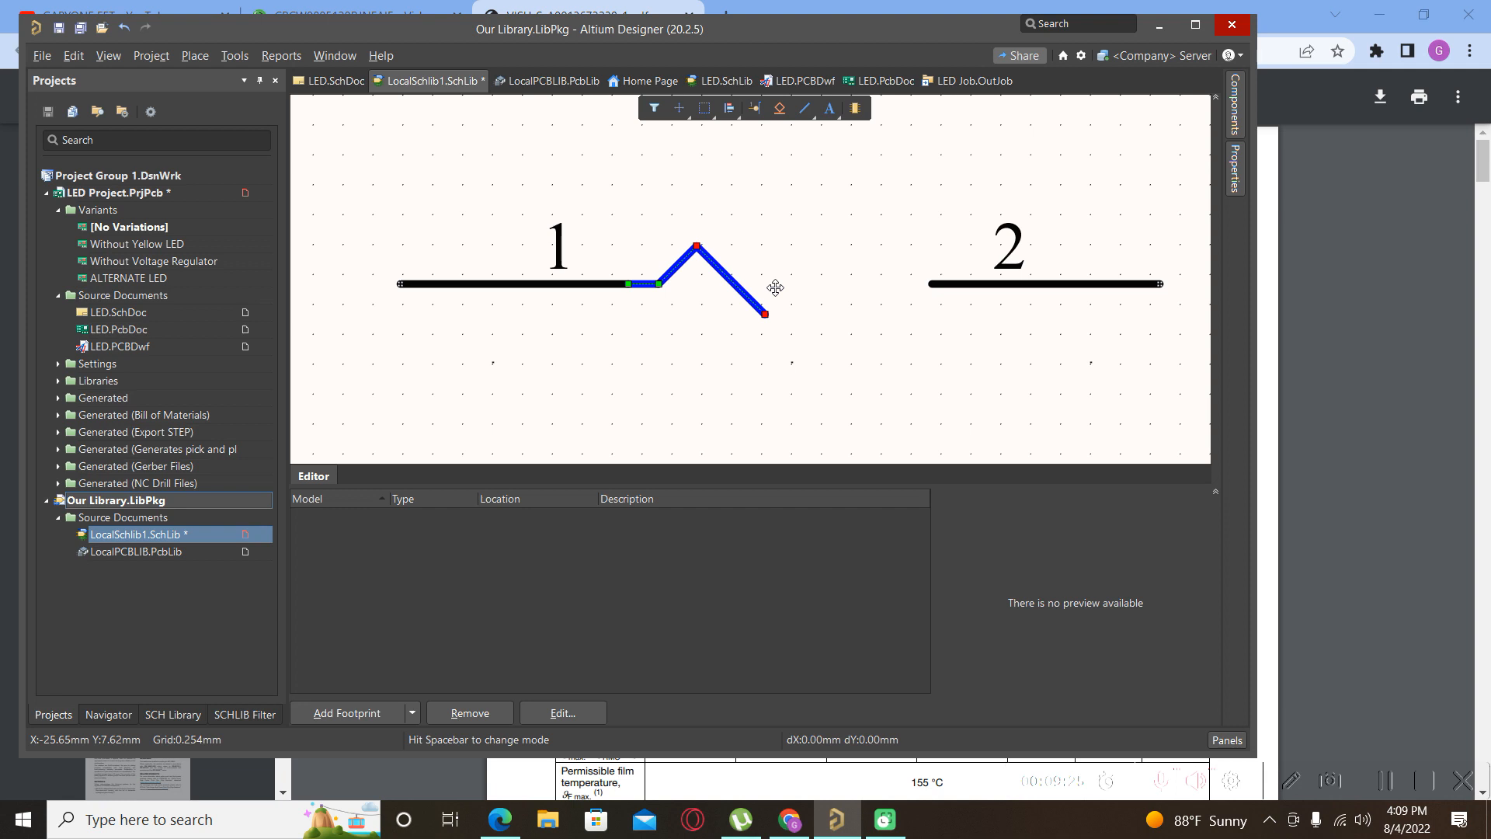
key("ctrl+c")
left_click(772, 276)
Paste the zigzag copy, turn it around, and place it joining pin 2.
key("ctrl+v")
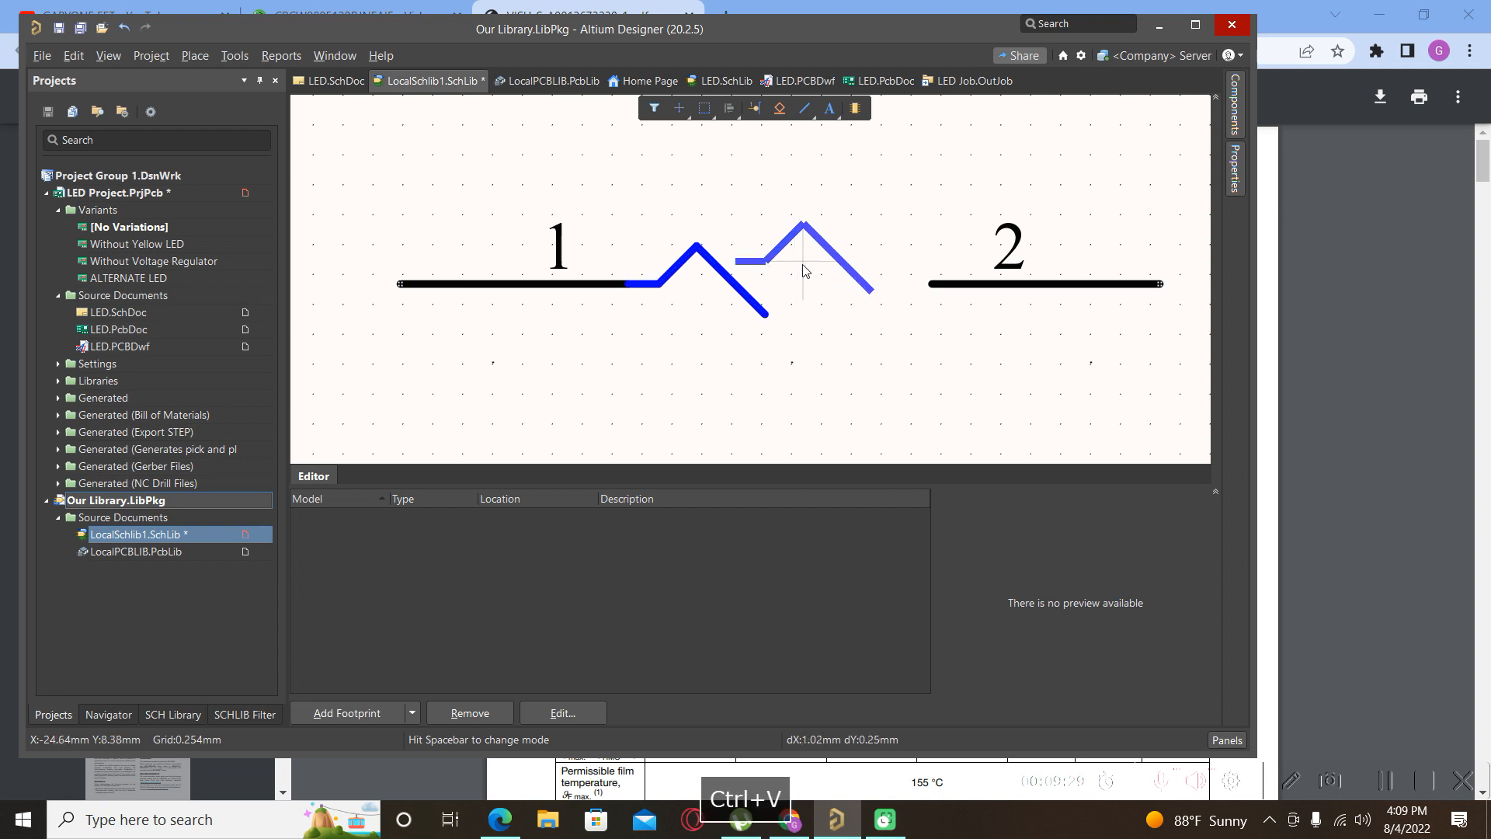
key("space")
key("space")
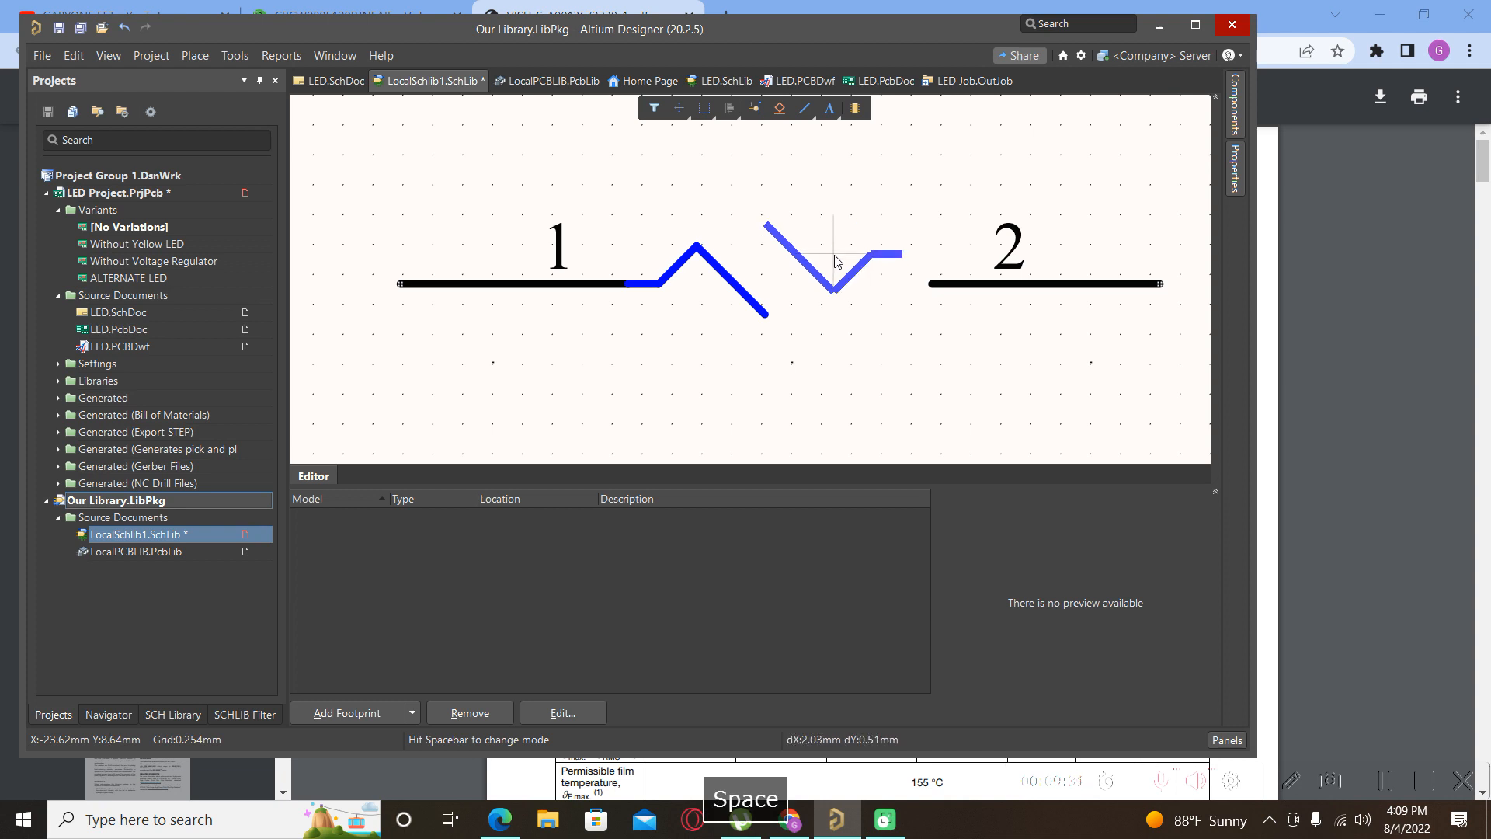
key("Left")
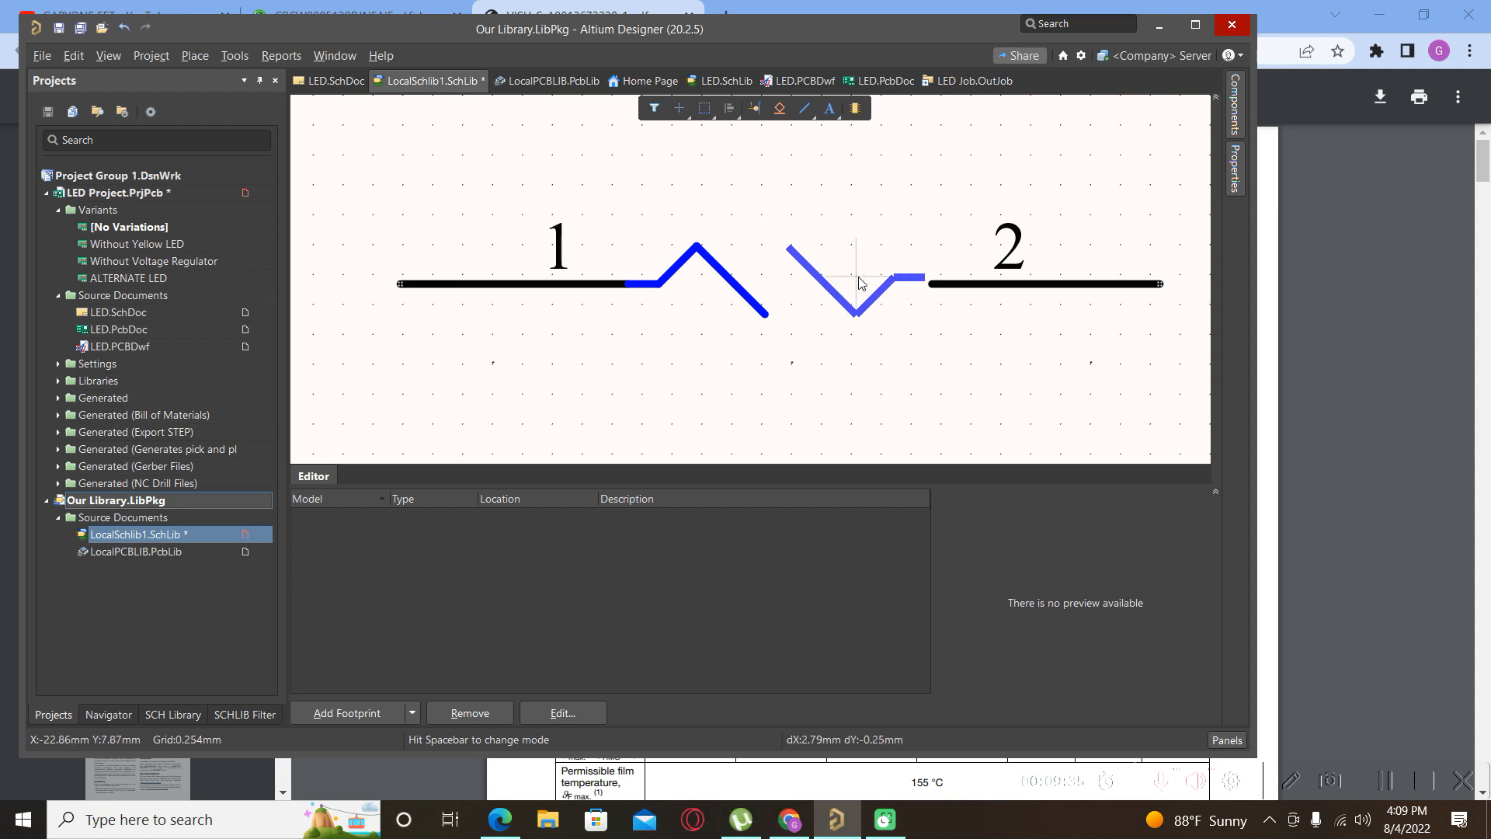
key("Down")
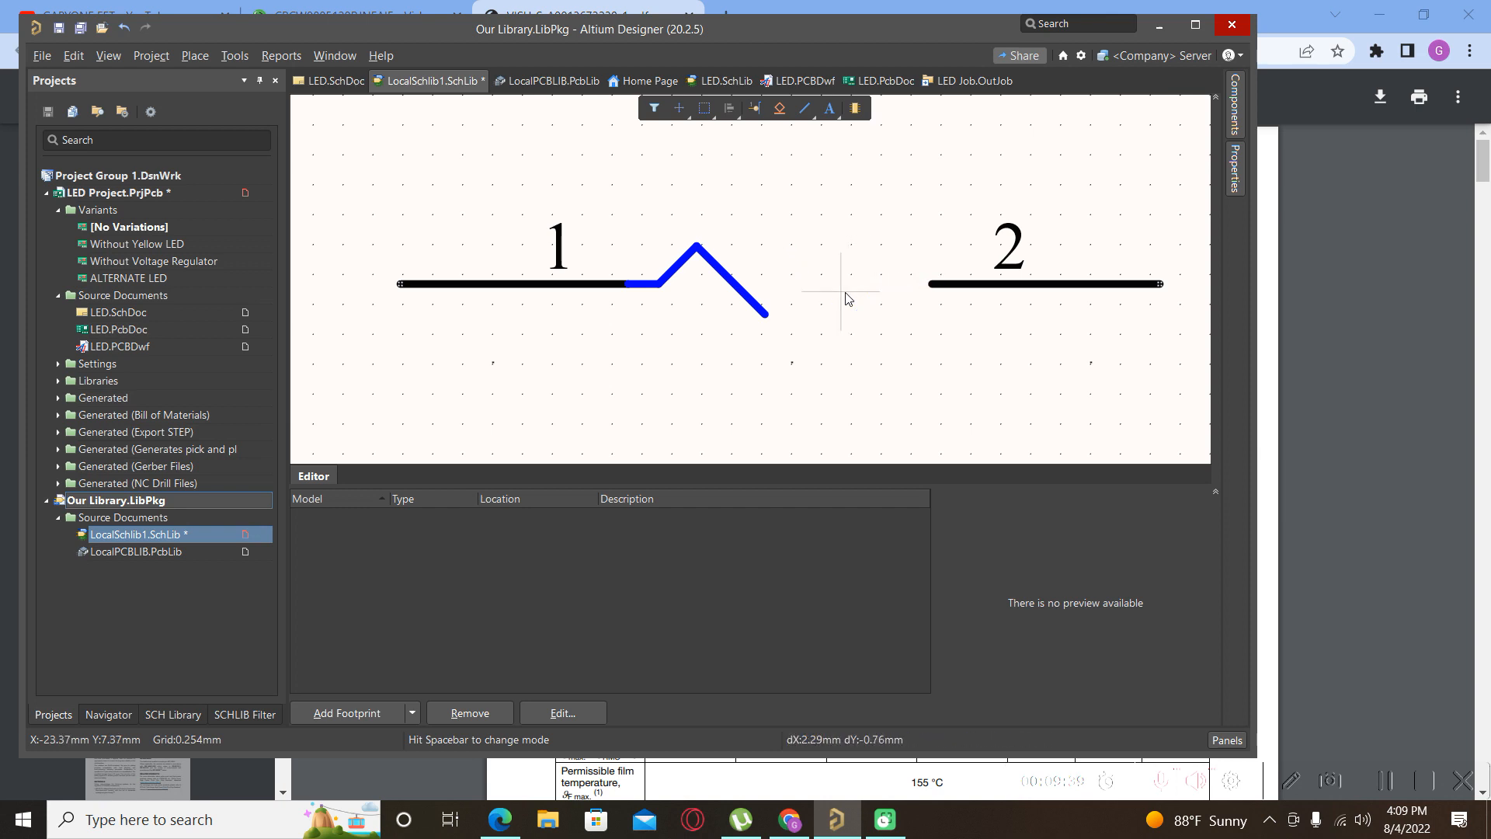
scroll(844, 293, "up", 4, "ctrl")
left_click(879, 279)
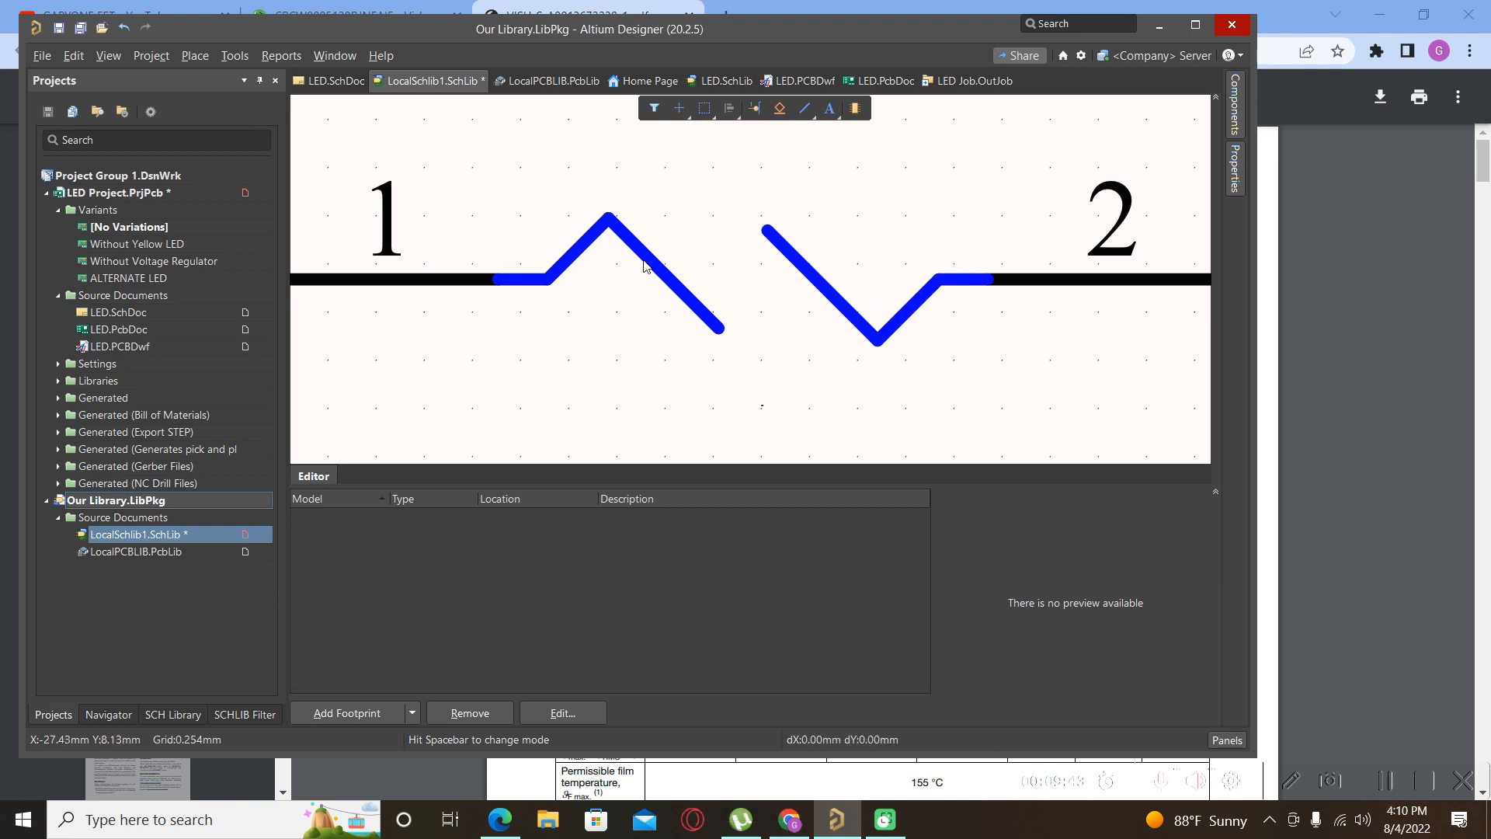
scroll(645, 267, "down", 3, "ctrl")
Draw a diagonal line segment bridging the ends of the two zigzag halves.
left_click(193, 56)
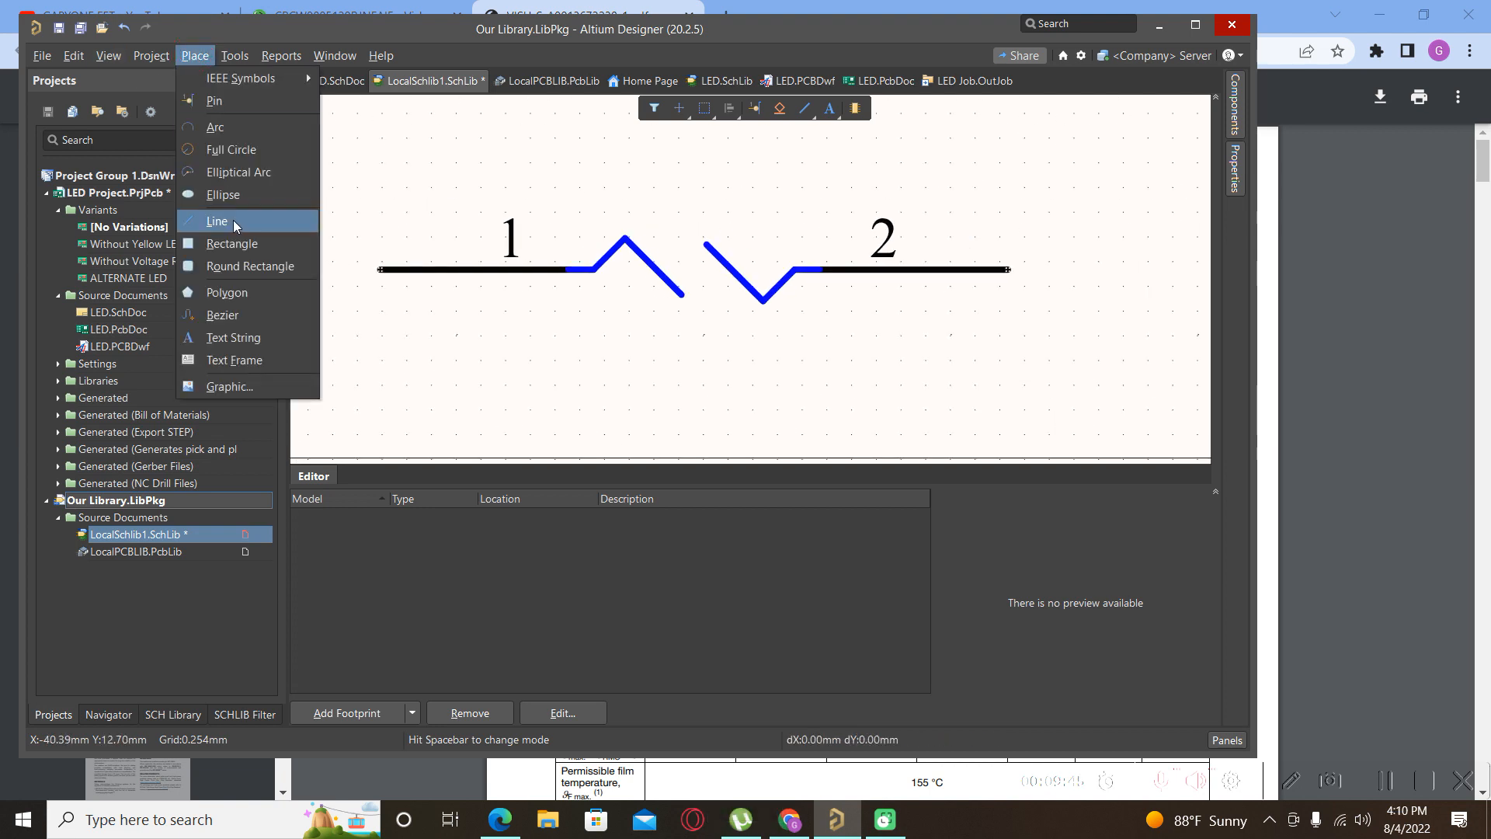
left_click(226, 214)
left_click(682, 294)
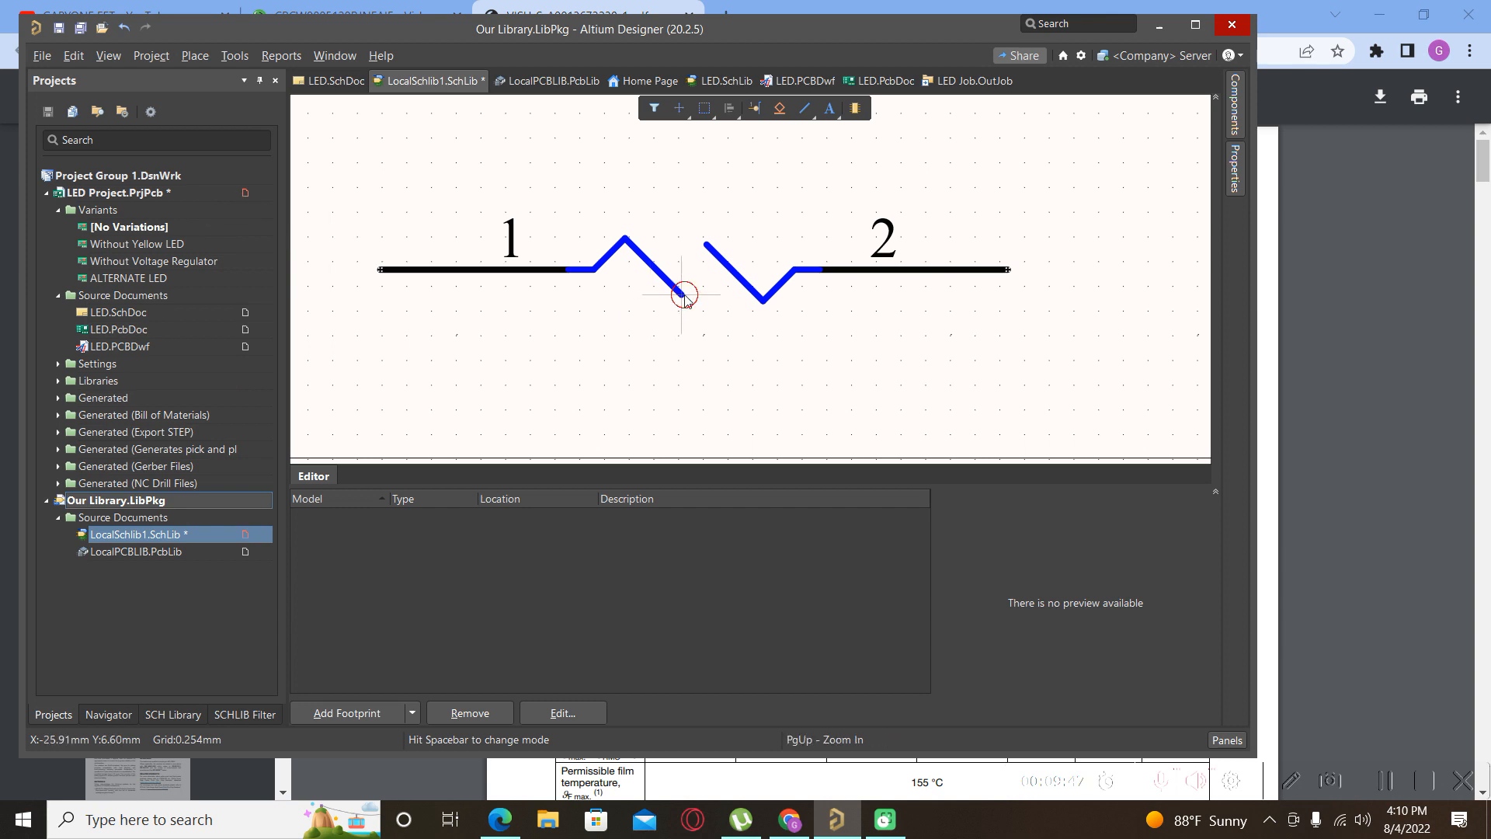
key("space")
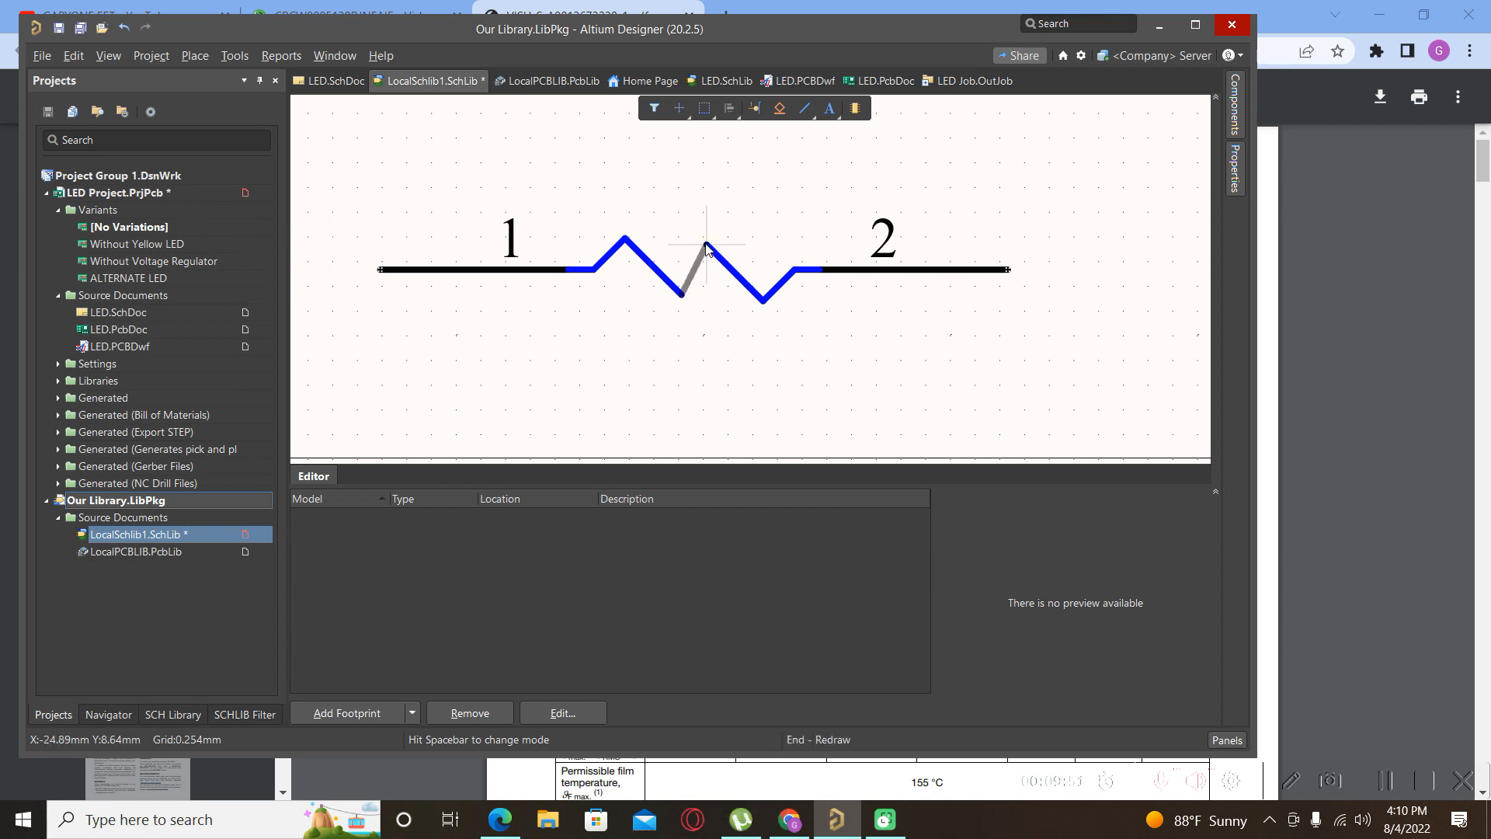
left_click(707, 247)
right_click(675, 221)
right_click(675, 219)
scroll(660, 202, "down", 1, "ctrl")
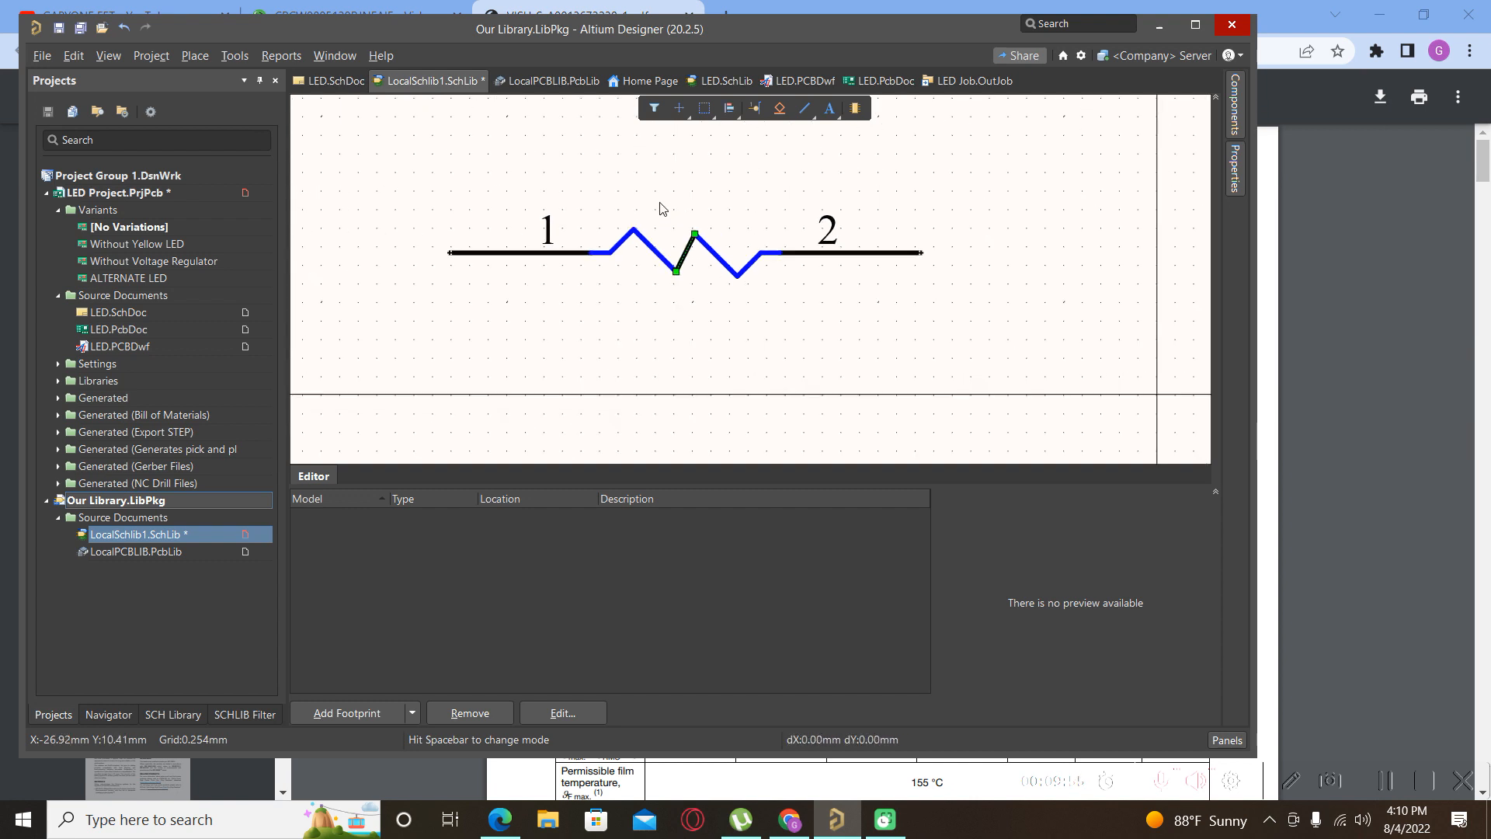
scroll(695, 244, "up", 2, "ctrl")
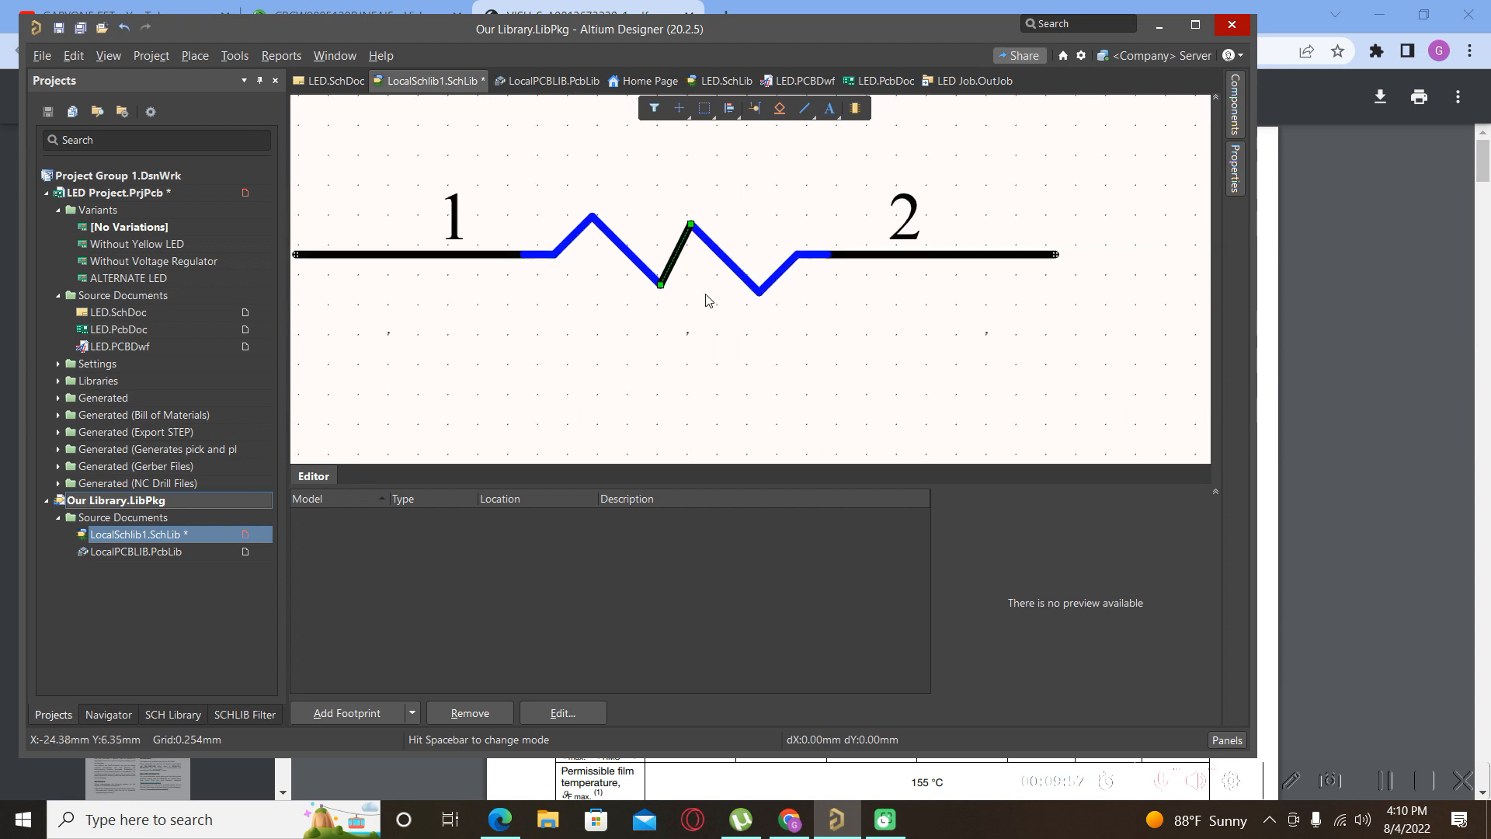
Recolour the connecting segment blue and zoom to view the whole symbol.
double_click(664, 236)
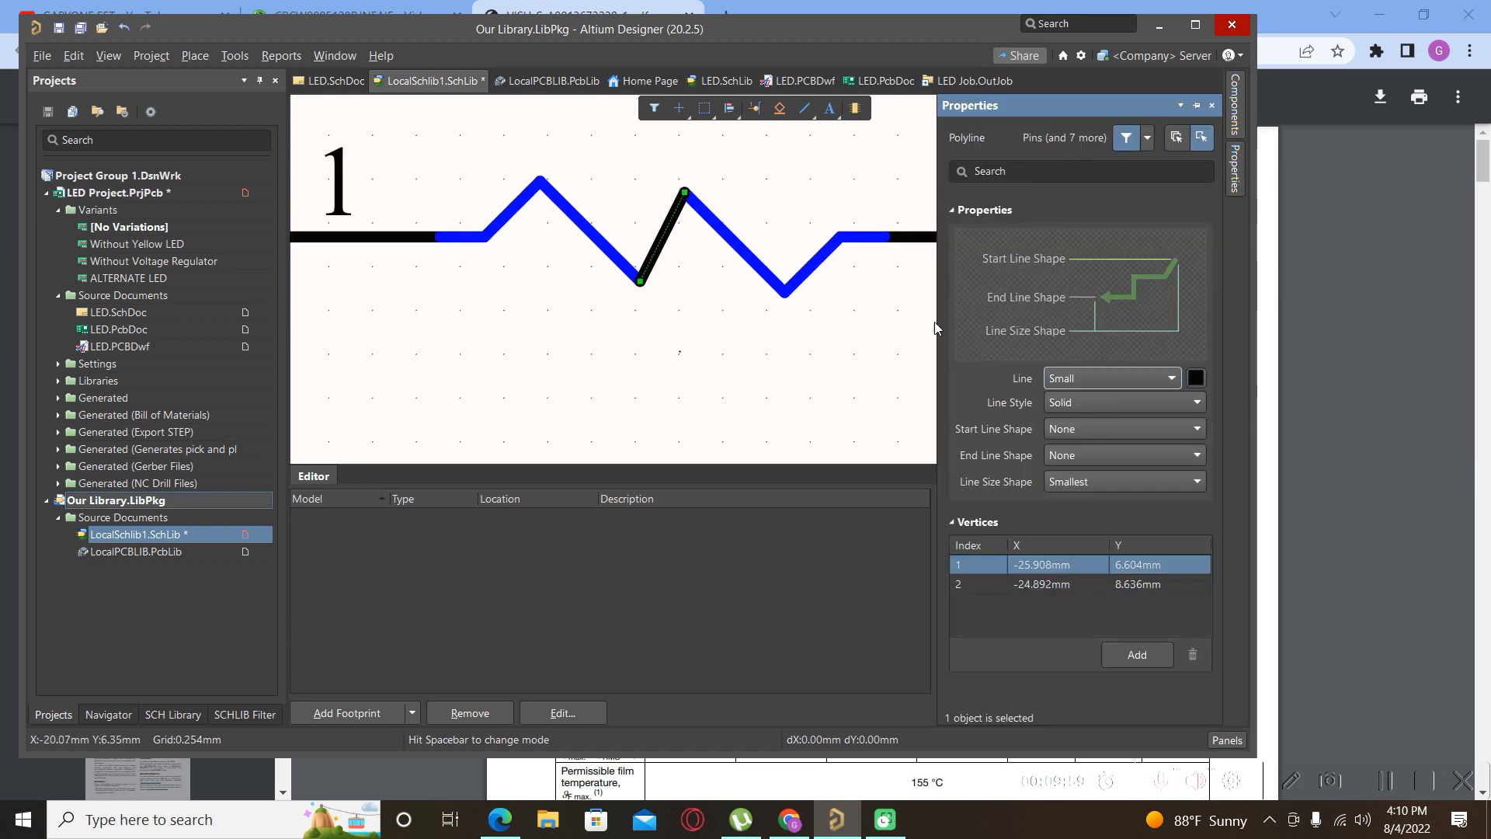
left_click(1197, 380)
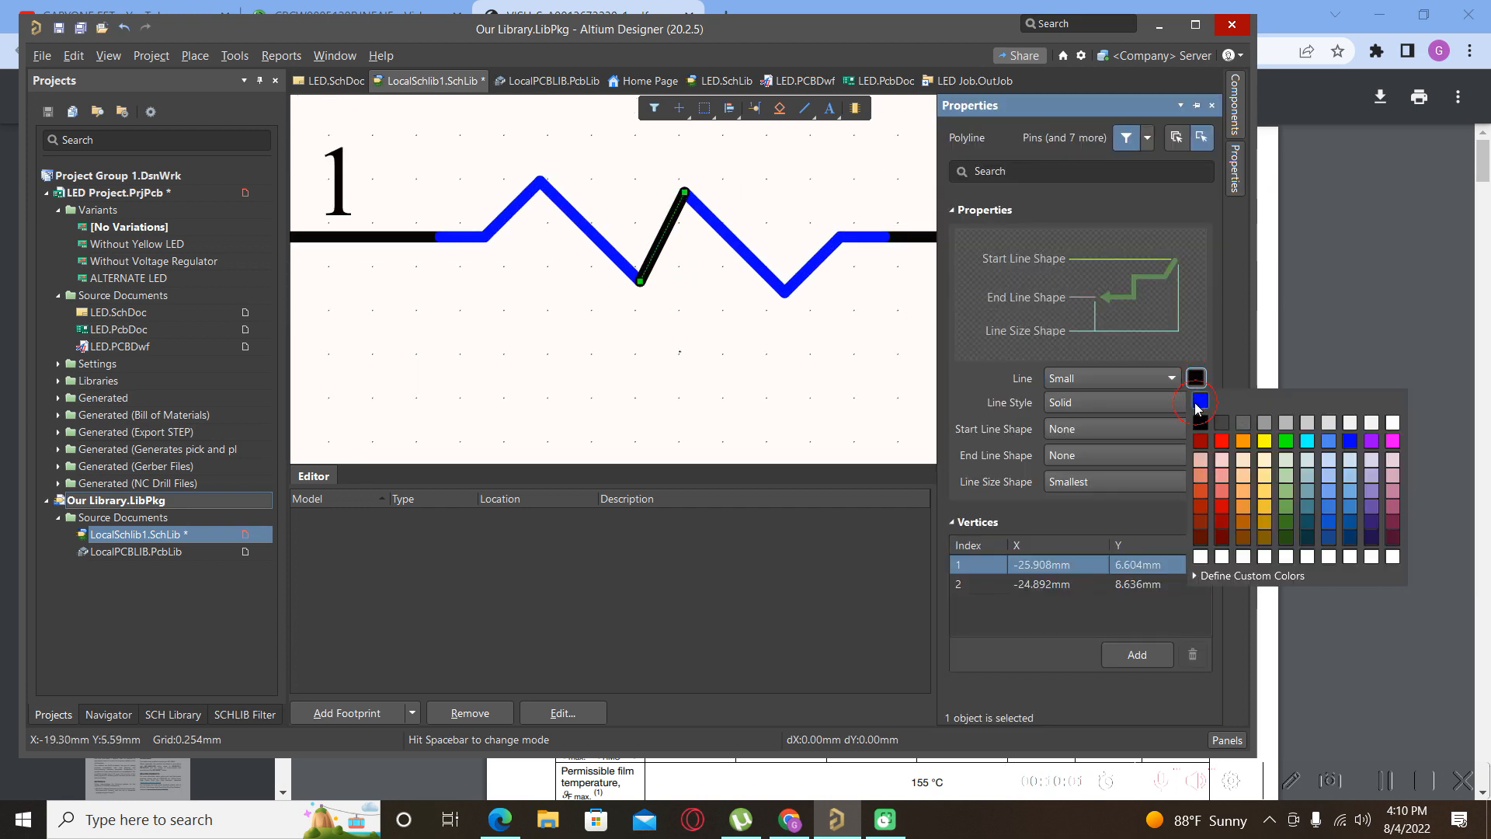
left_click(1199, 400)
left_click(709, 333)
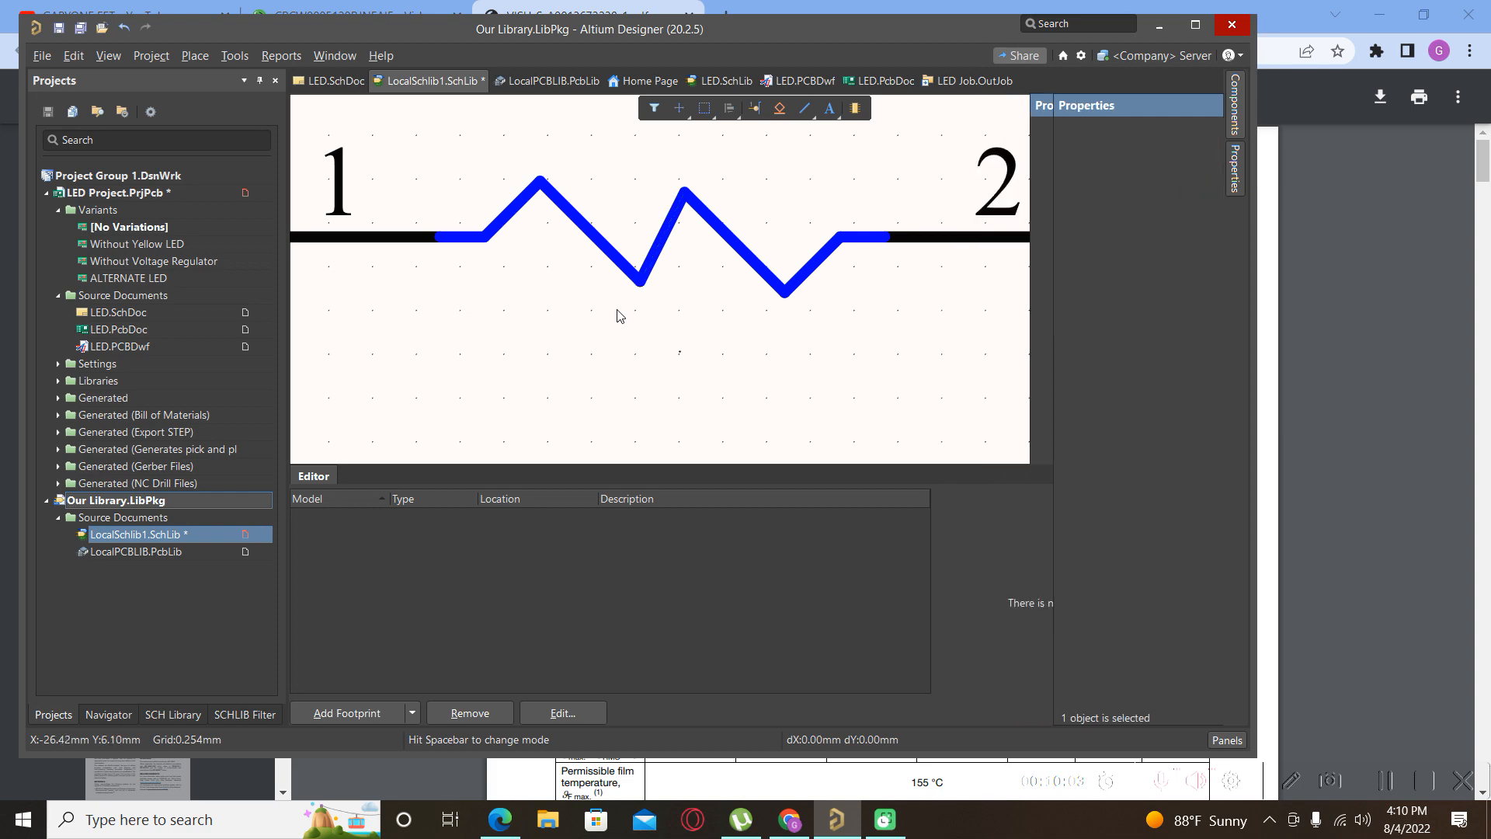
scroll(621, 316, "down", 7, "ctrl")
scroll(657, 222, "up", 3, "ctrl")
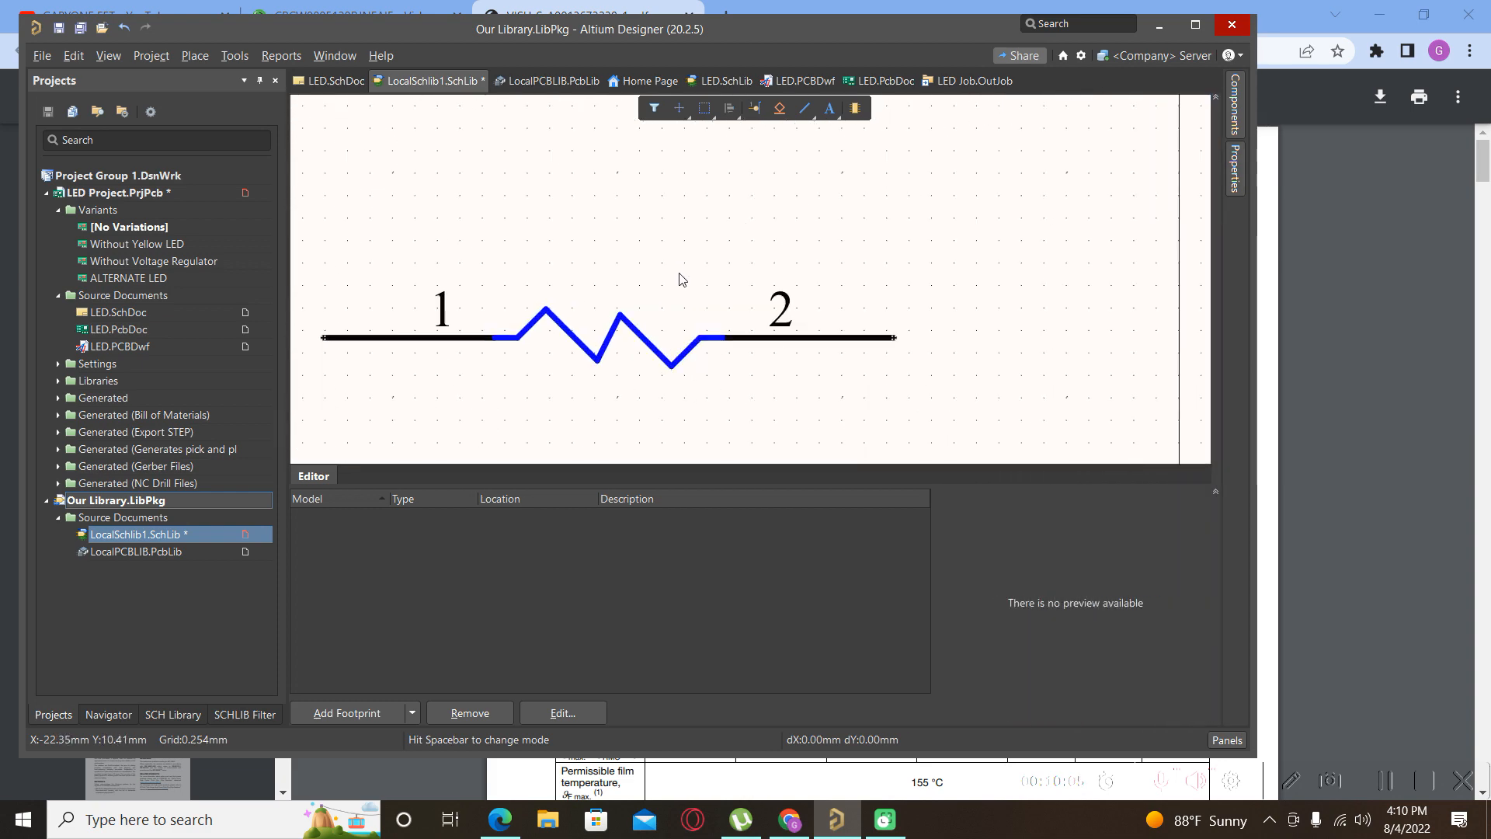
scroll(682, 280, "up", 1, "ctrl")
Drag pin 2 right and pin 1 left, moving the left zigzag to meet pin 1.
left_click_drag(817, 365, 975, 352, "ctrl")
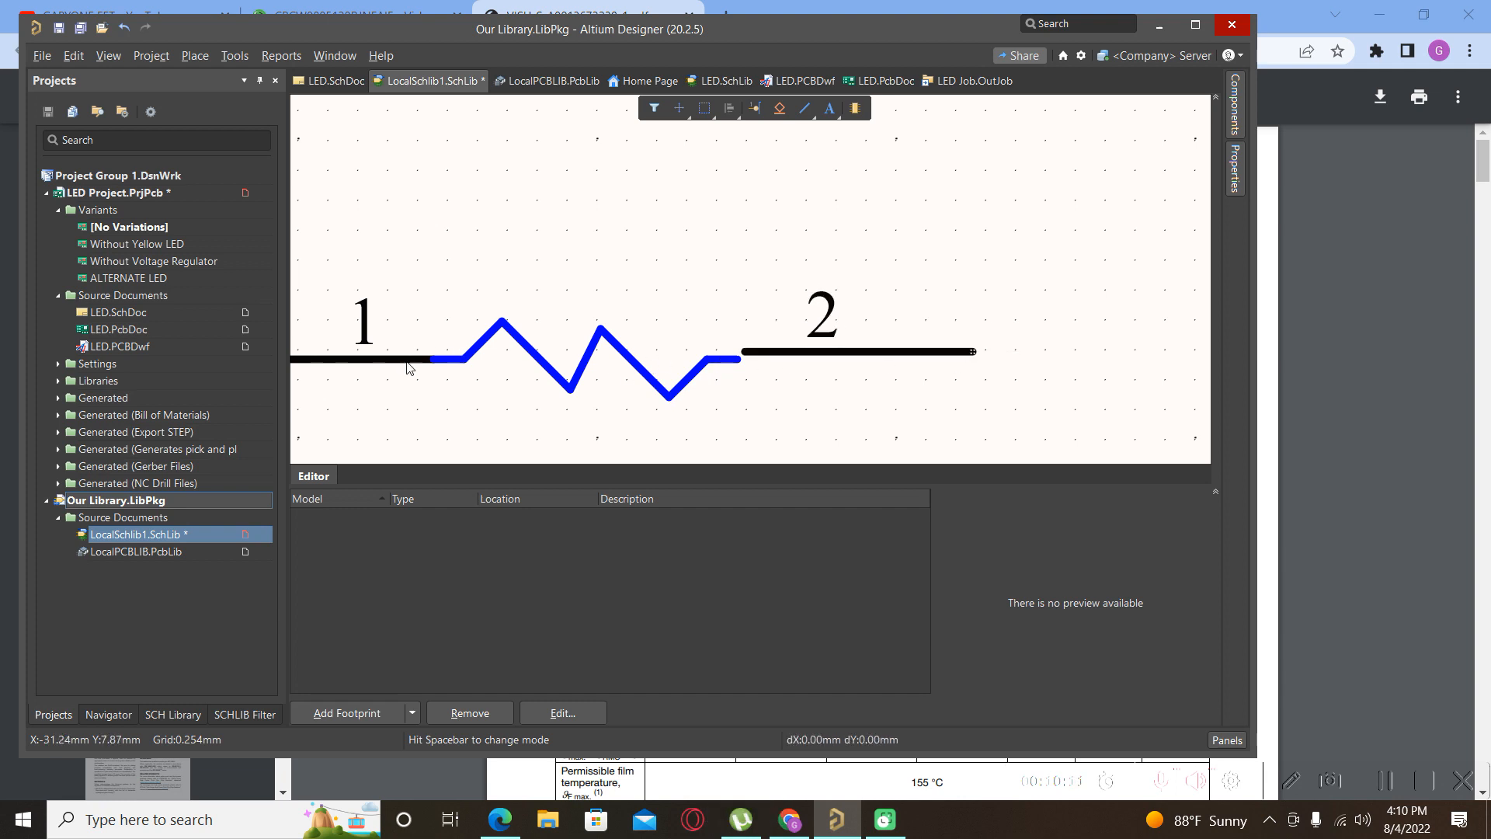
left_click_drag(396, 369, 259, 360)
left_click_drag(519, 365, 480, 358)
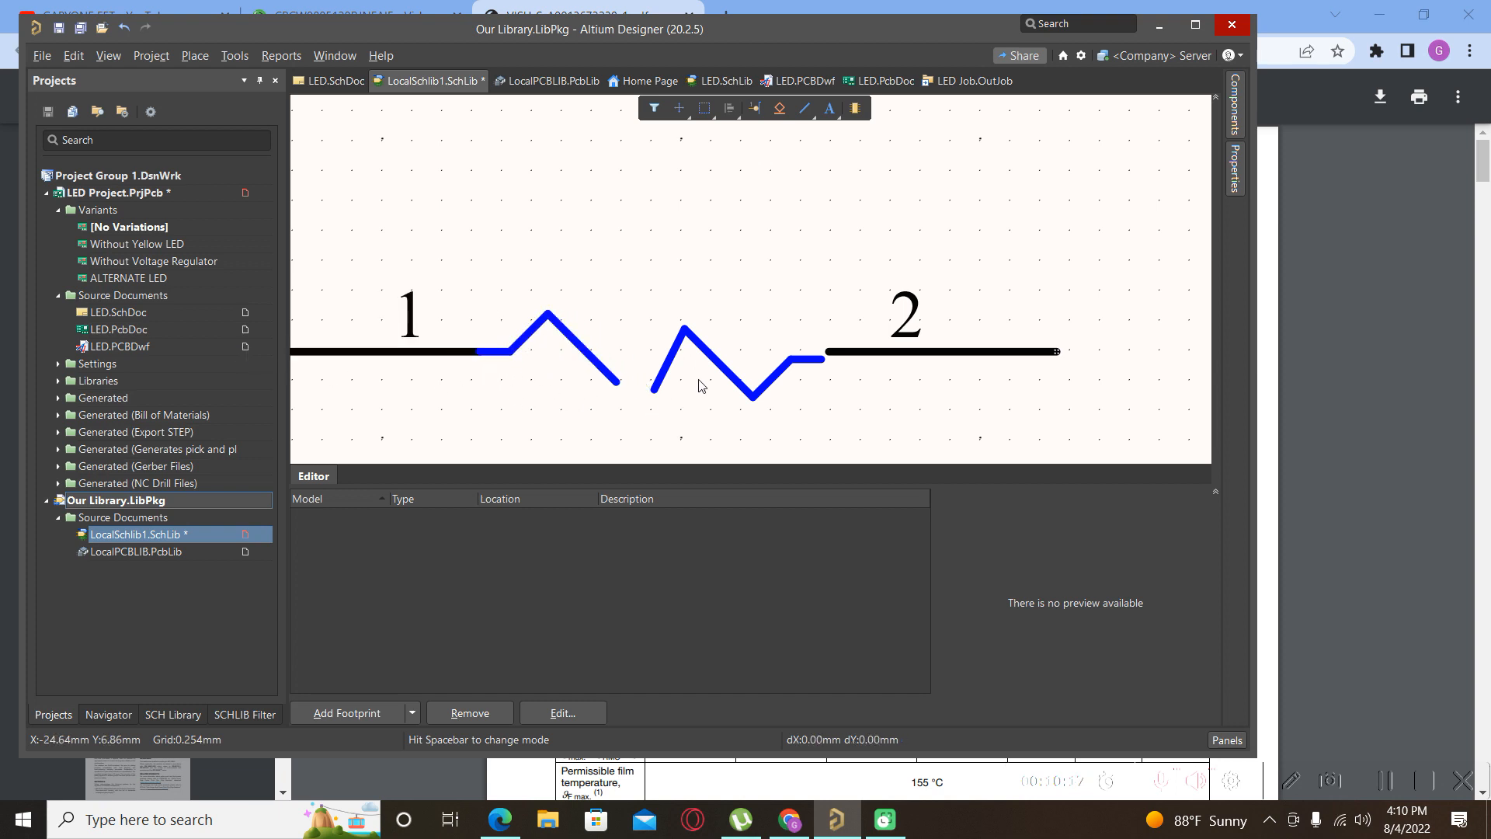
Delete the right zigzag half and the short connecting diagonal.
left_click(737, 370)
key("Insert")
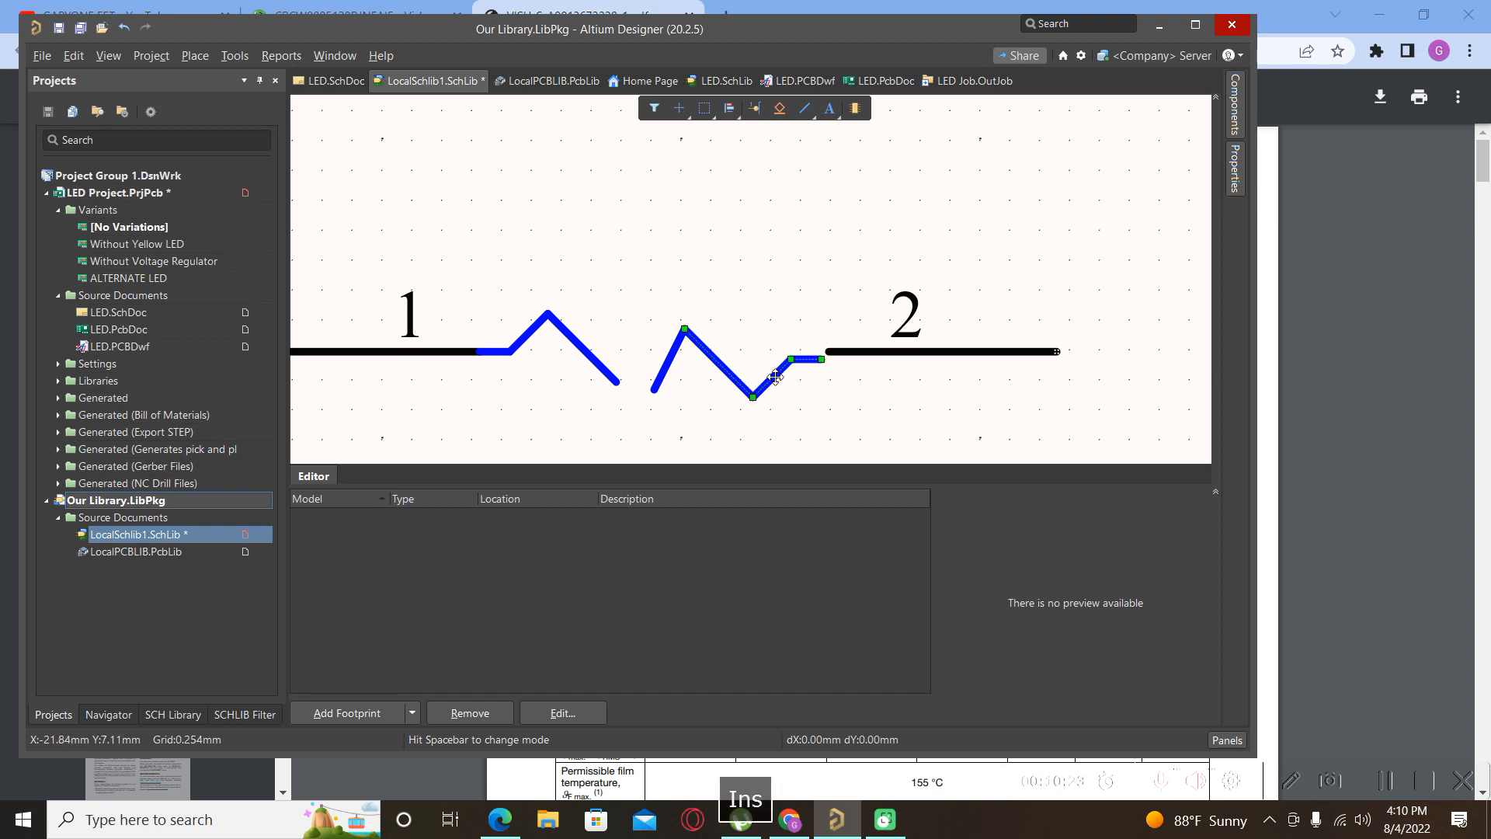
key("Delete")
left_click(666, 351)
key("Delete")
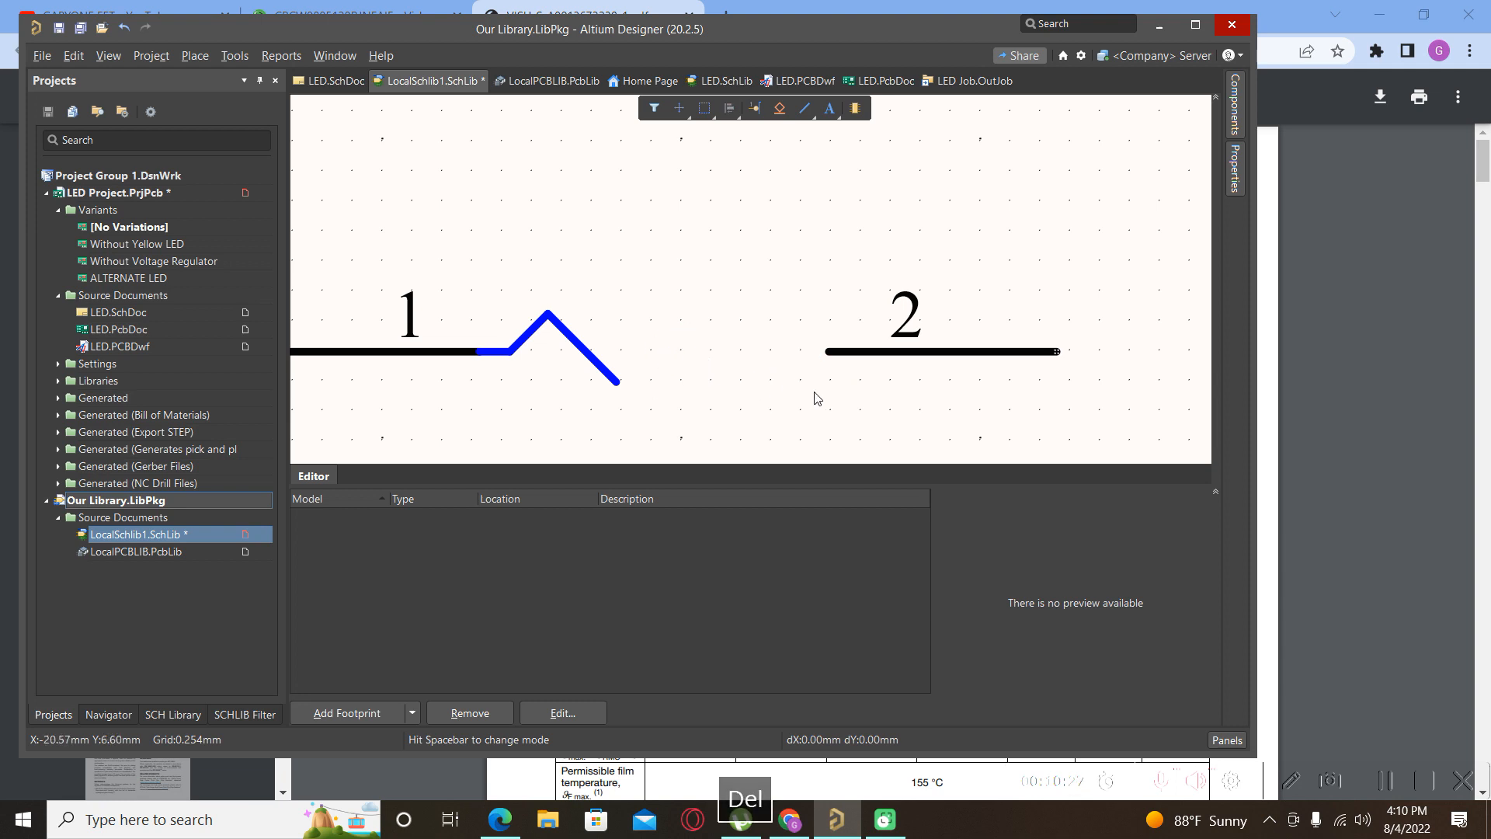
Draw a new zigzag line from the left half's end through two corners to pin 2.
left_click(195, 55)
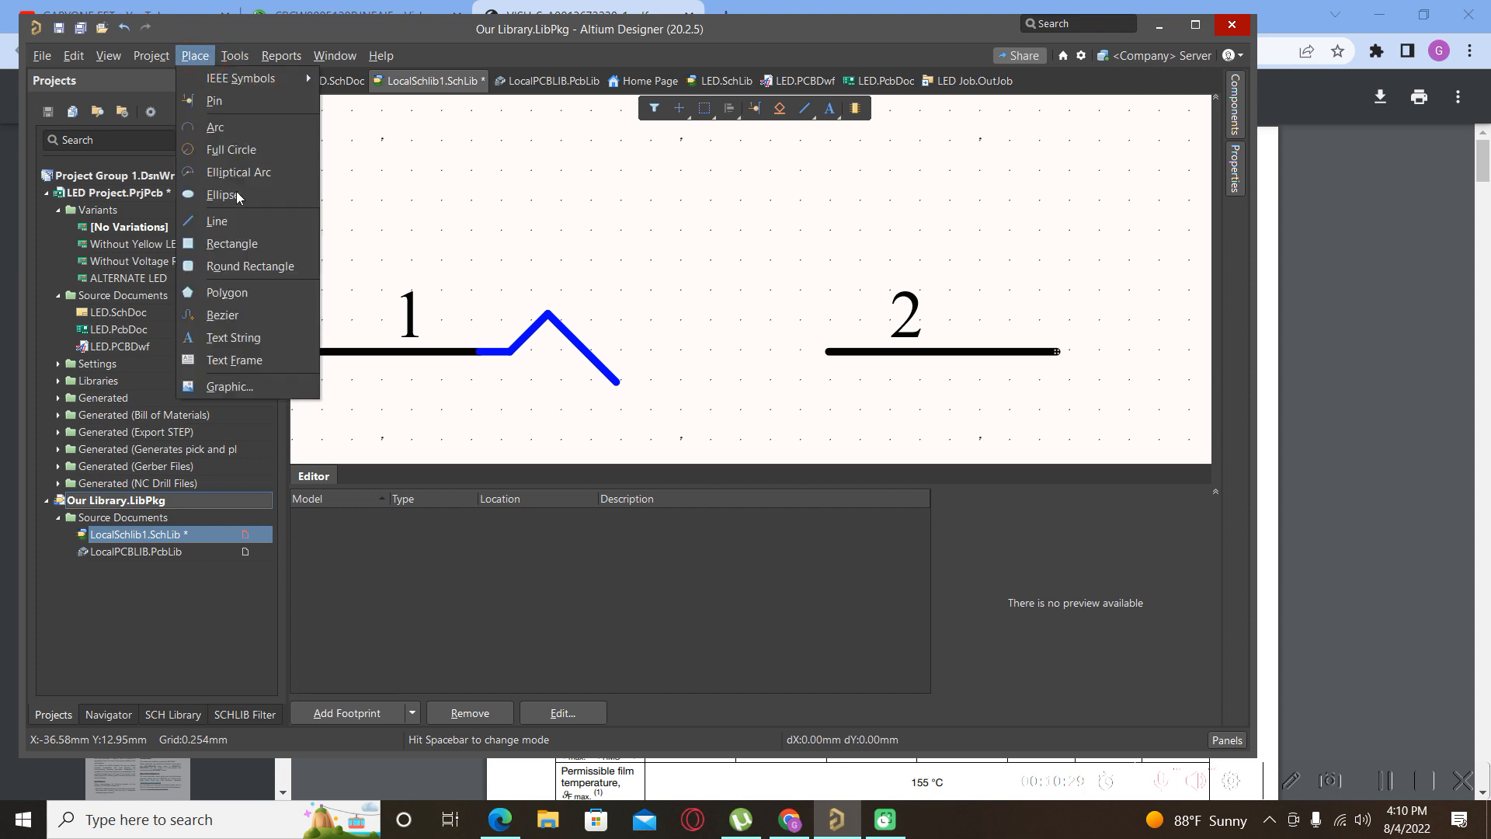
left_click(237, 218)
left_click(617, 382)
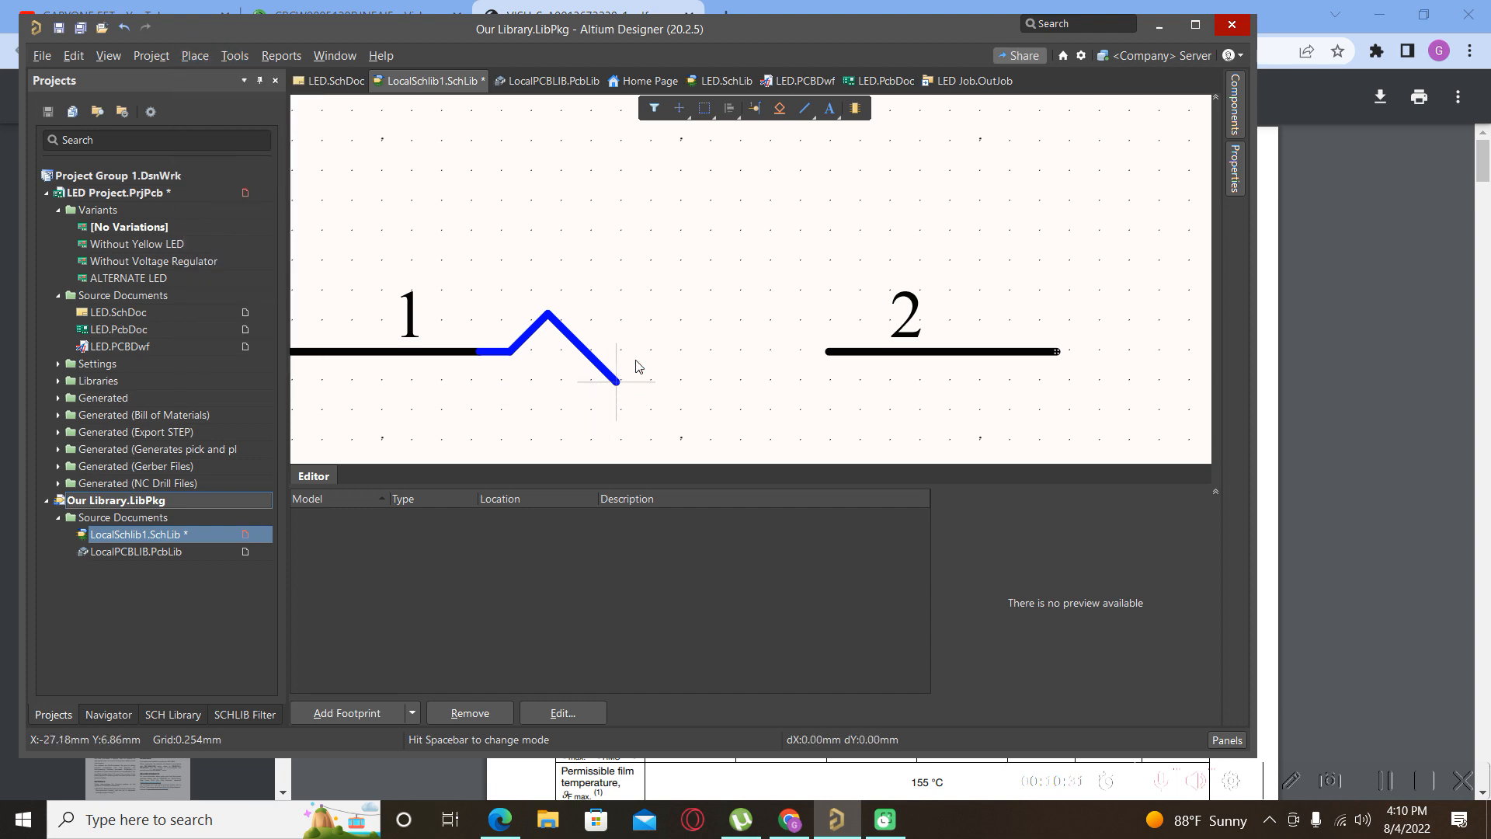
left_click(678, 321)
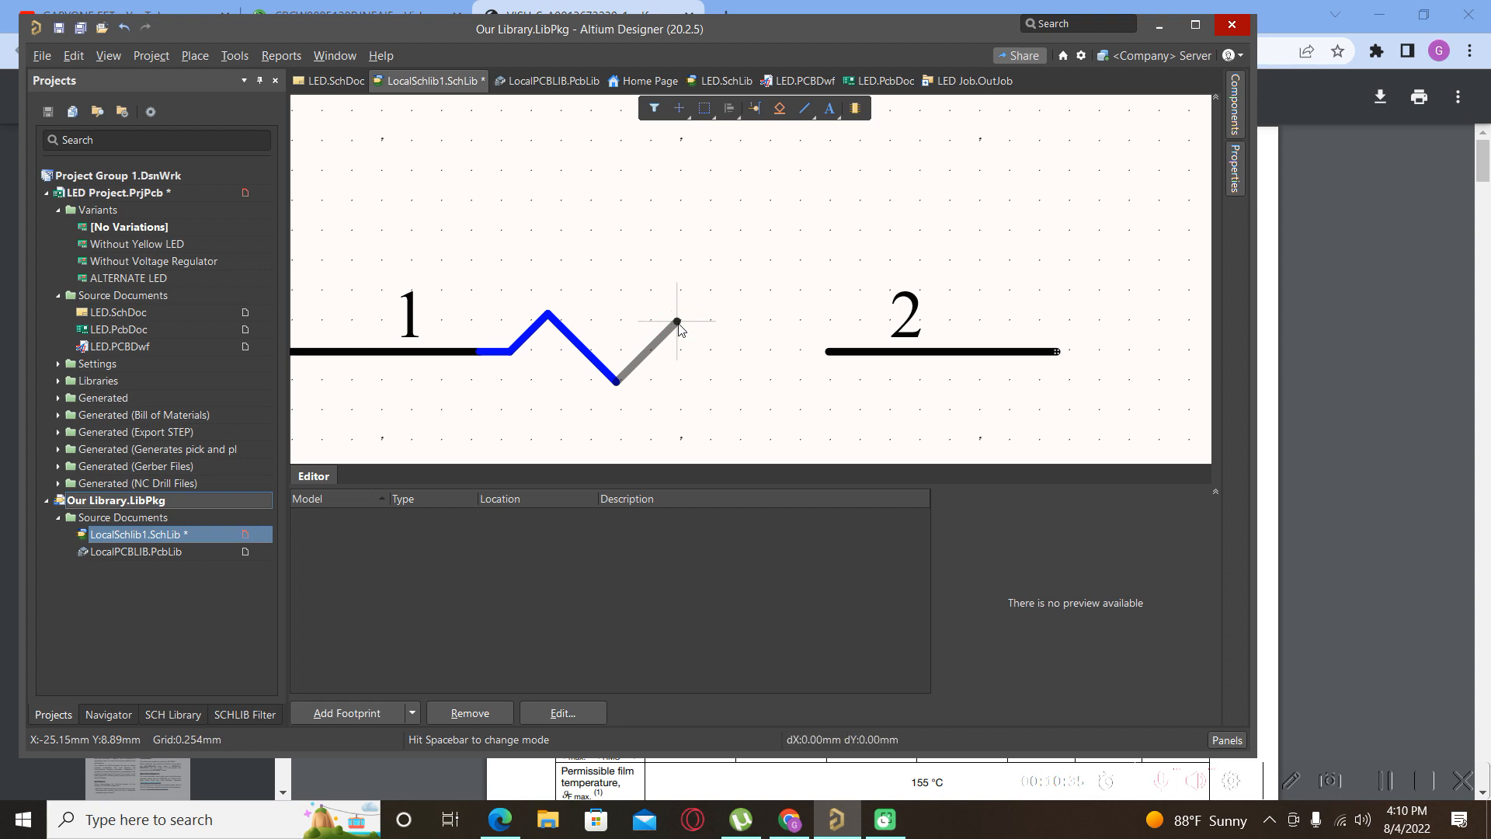
left_click(738, 382)
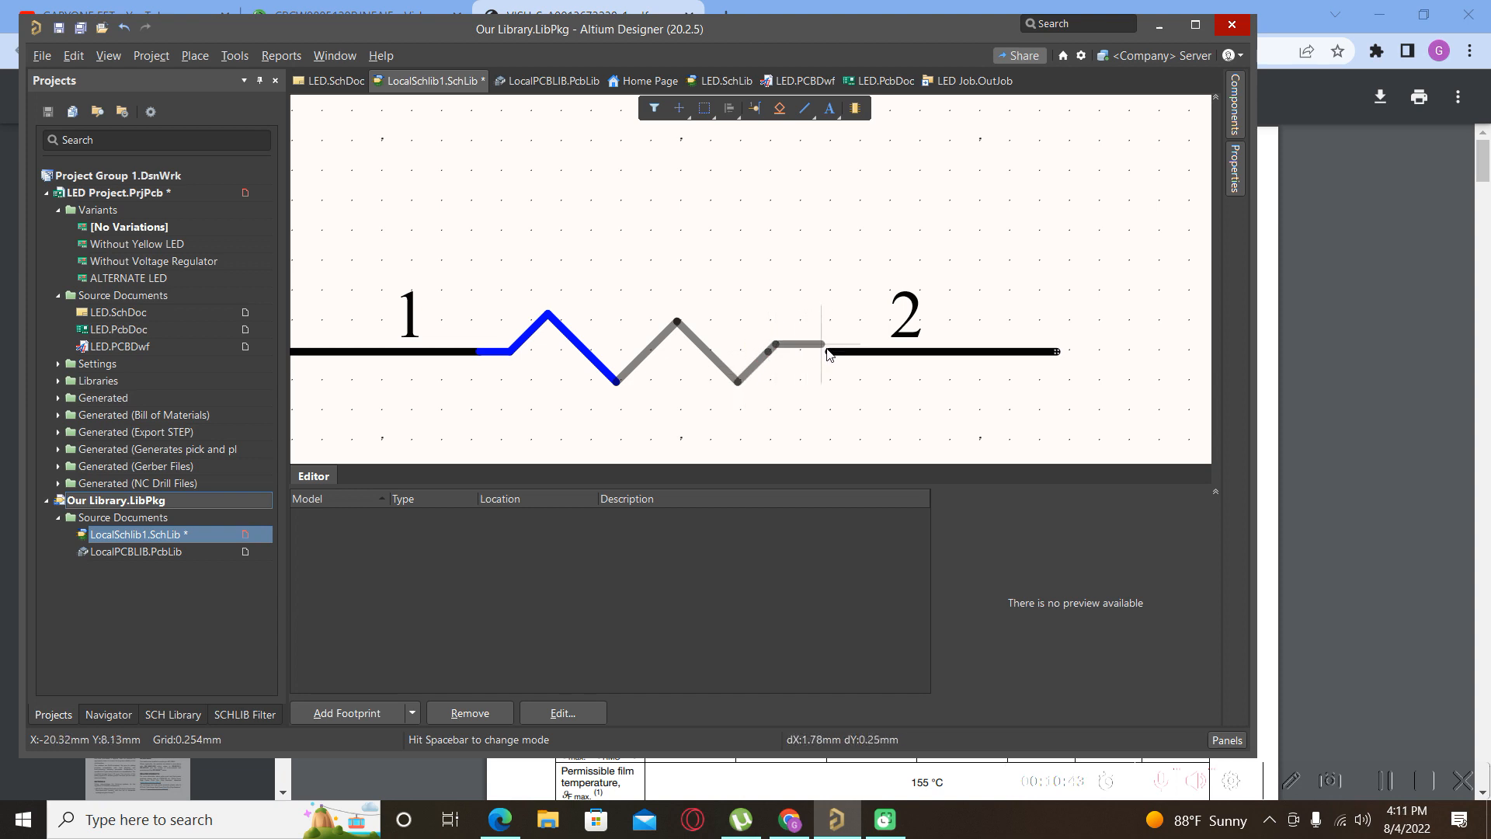
key("Tab")
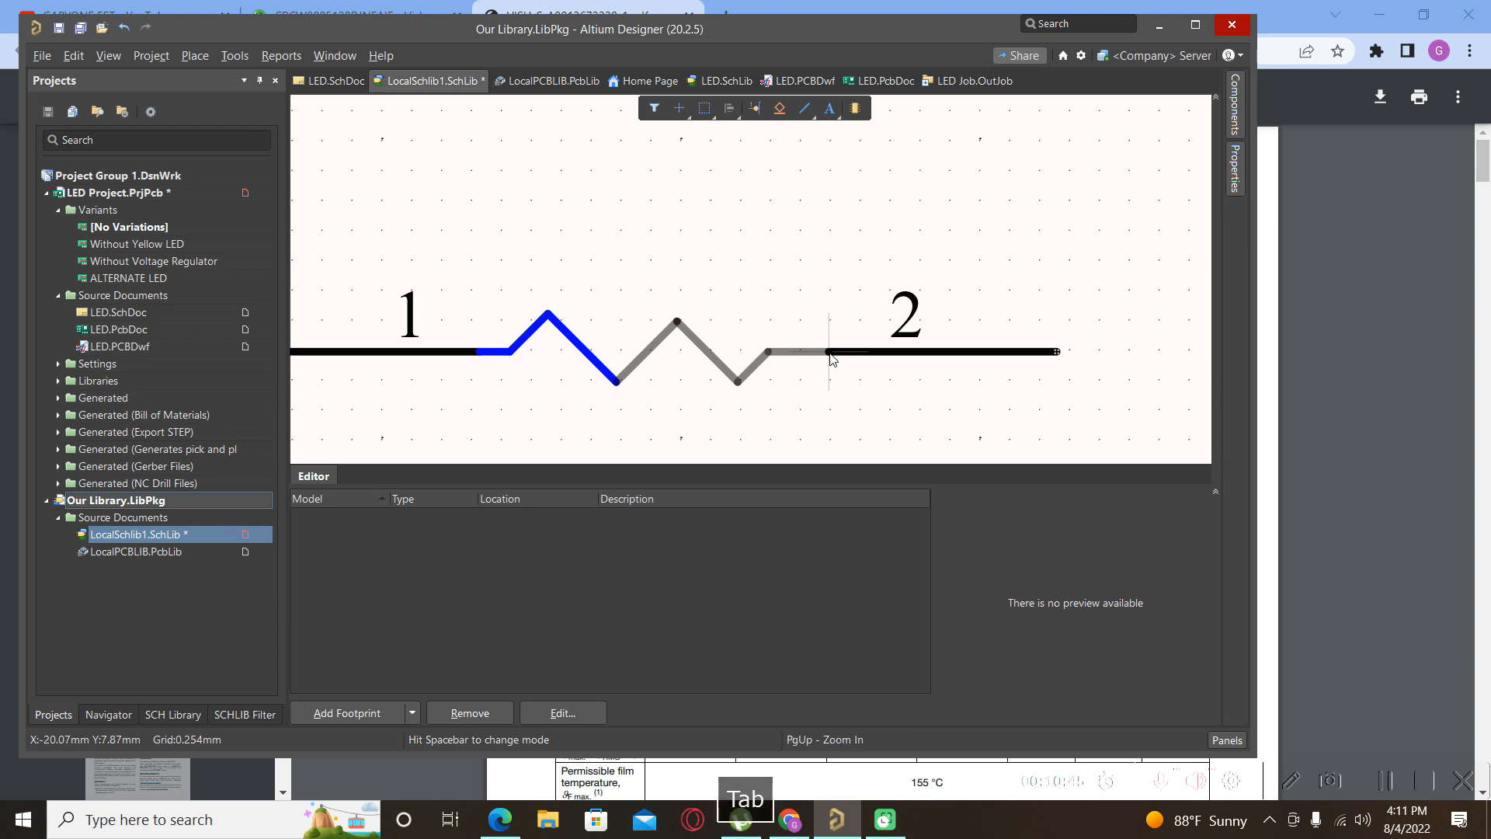
left_click(1196, 379)
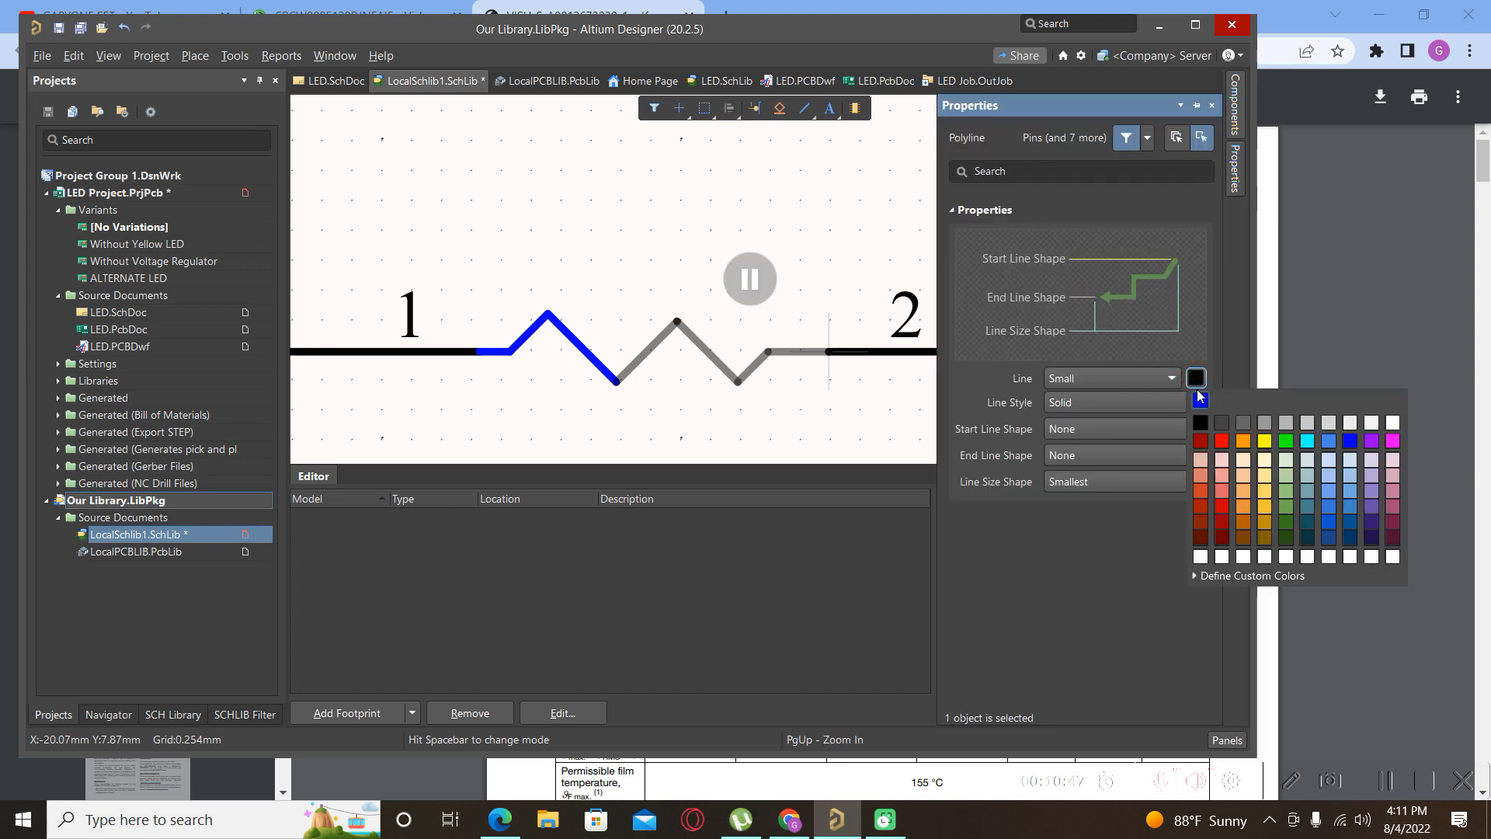
left_click(1201, 399)
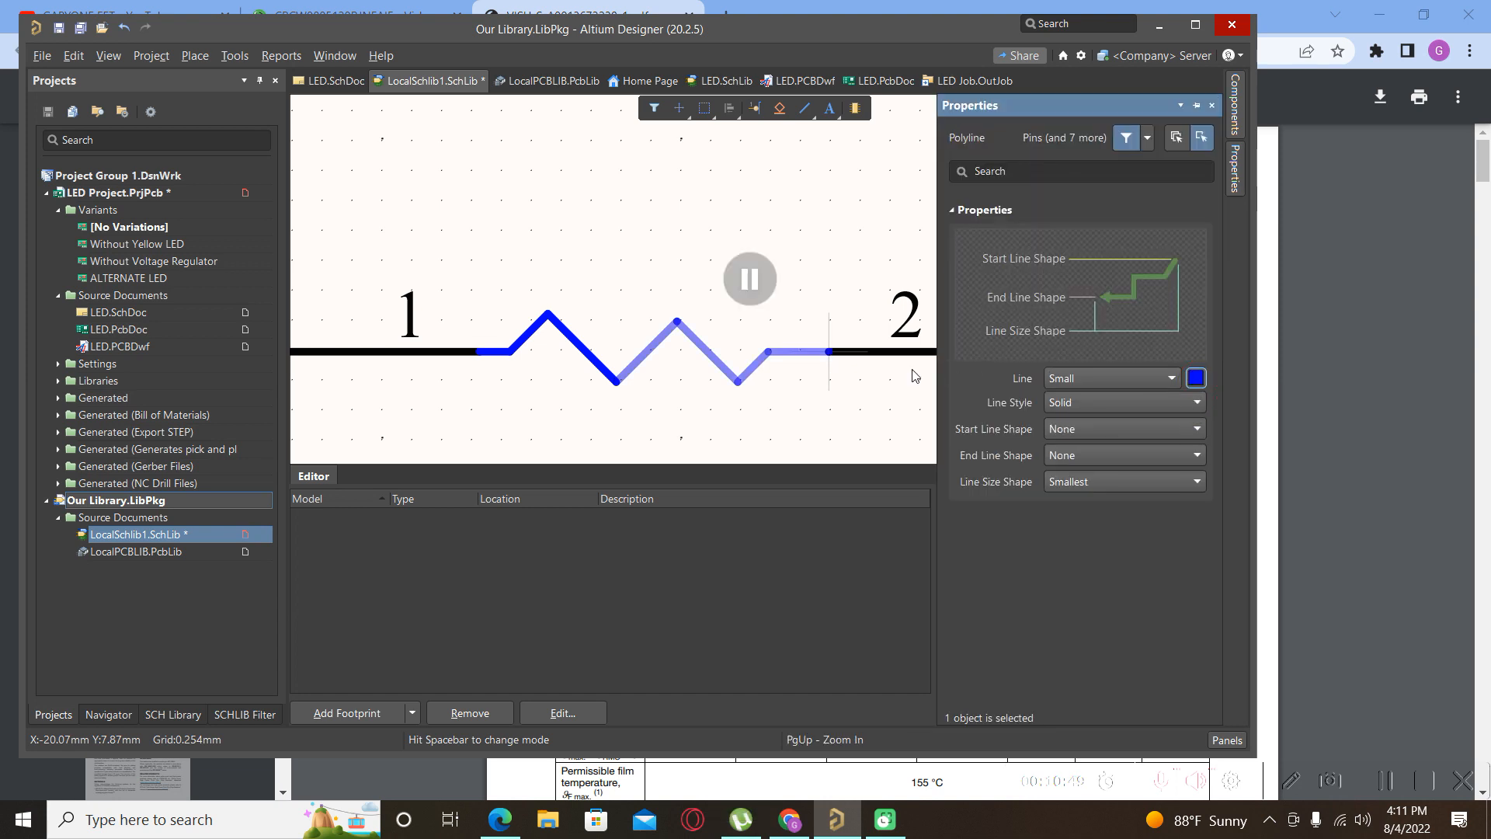
key("Escape")
right_click(829, 353)
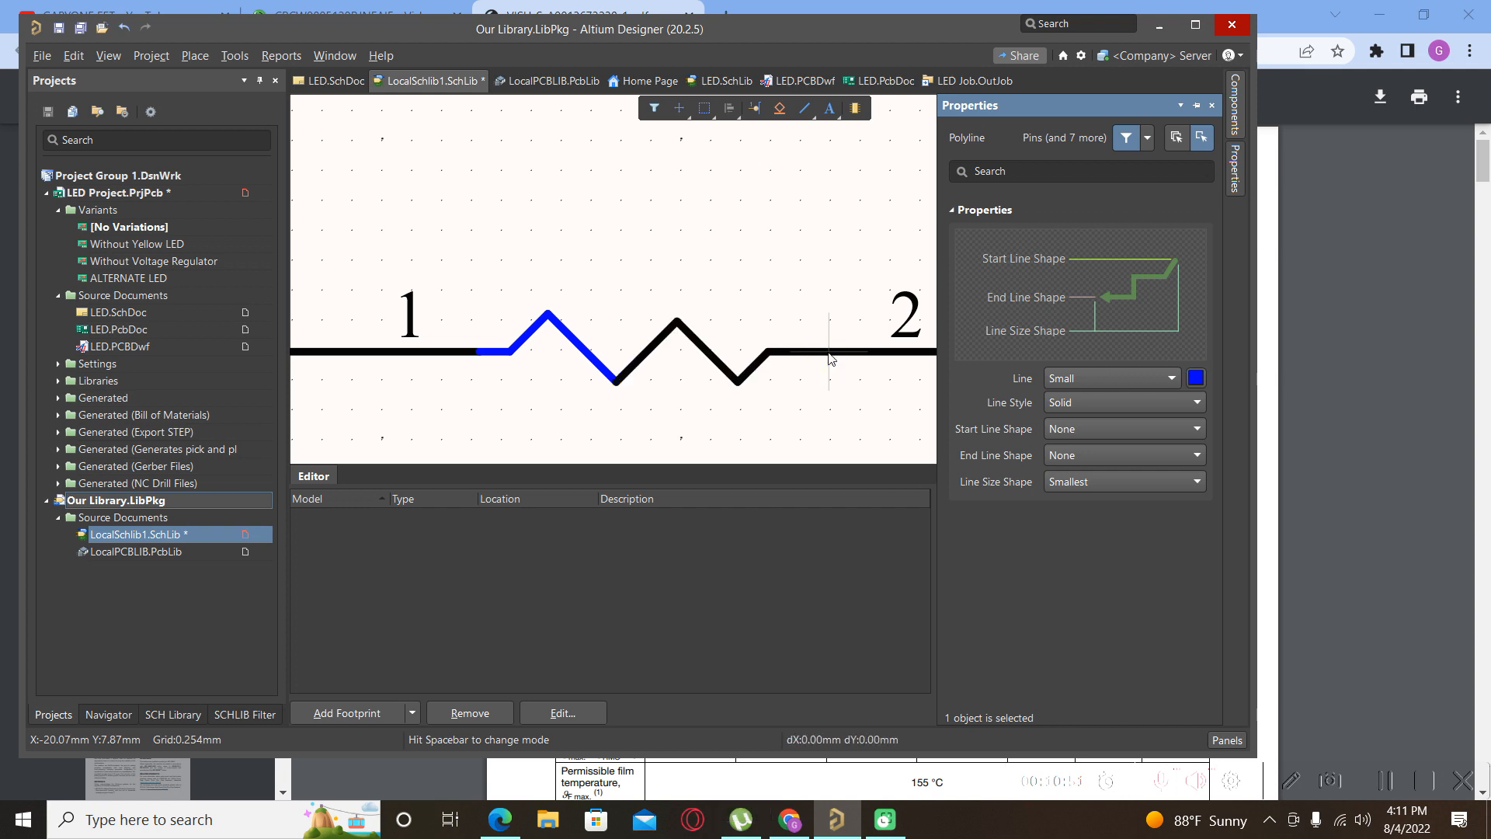
right_click(815, 402)
left_click(680, 397)
Set the redrawn zigzag line's colour to blue.
left_click(655, 344)
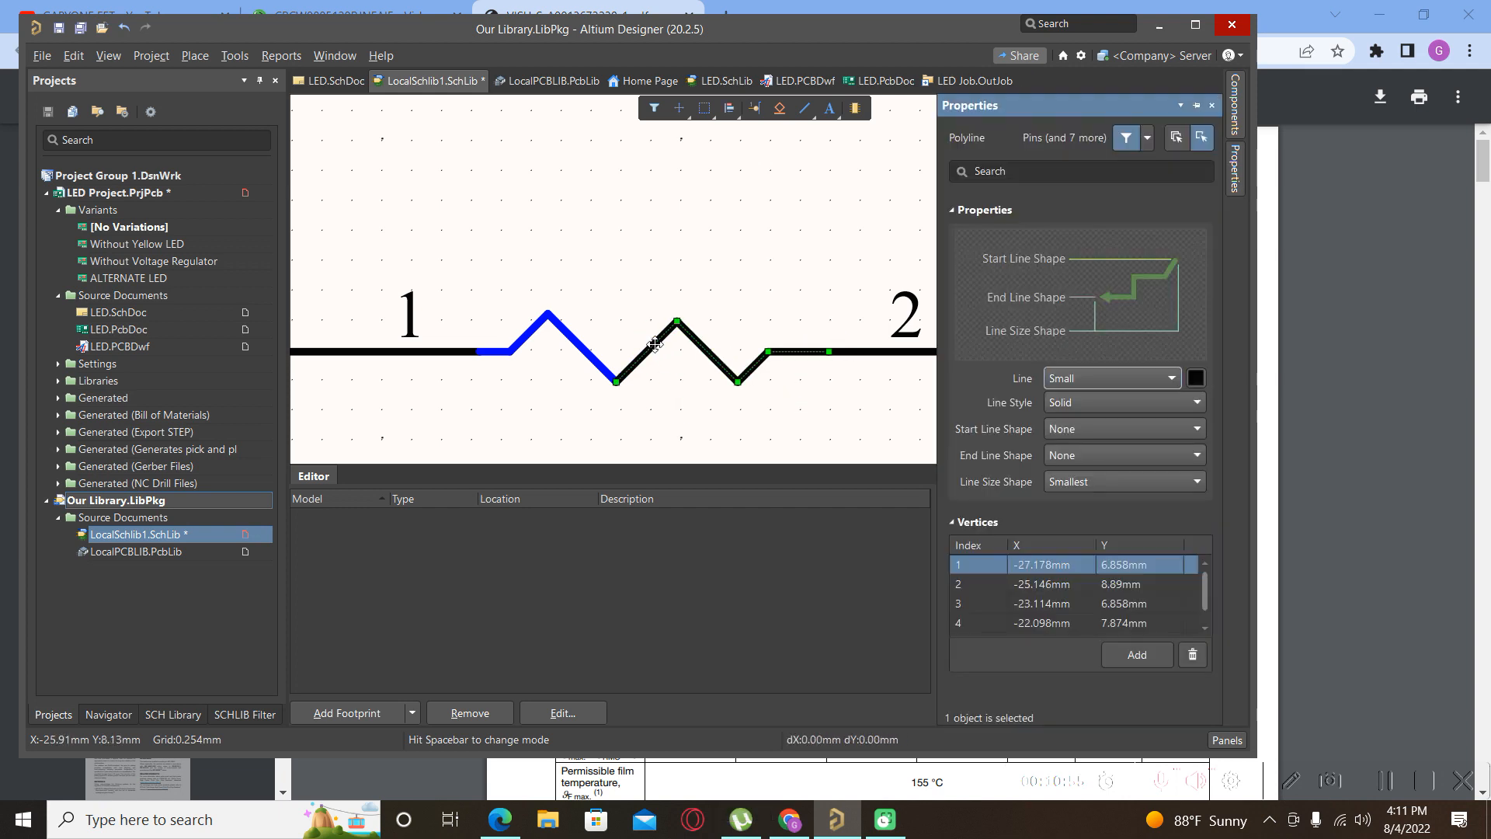
left_click(1200, 384)
left_click(1212, 403)
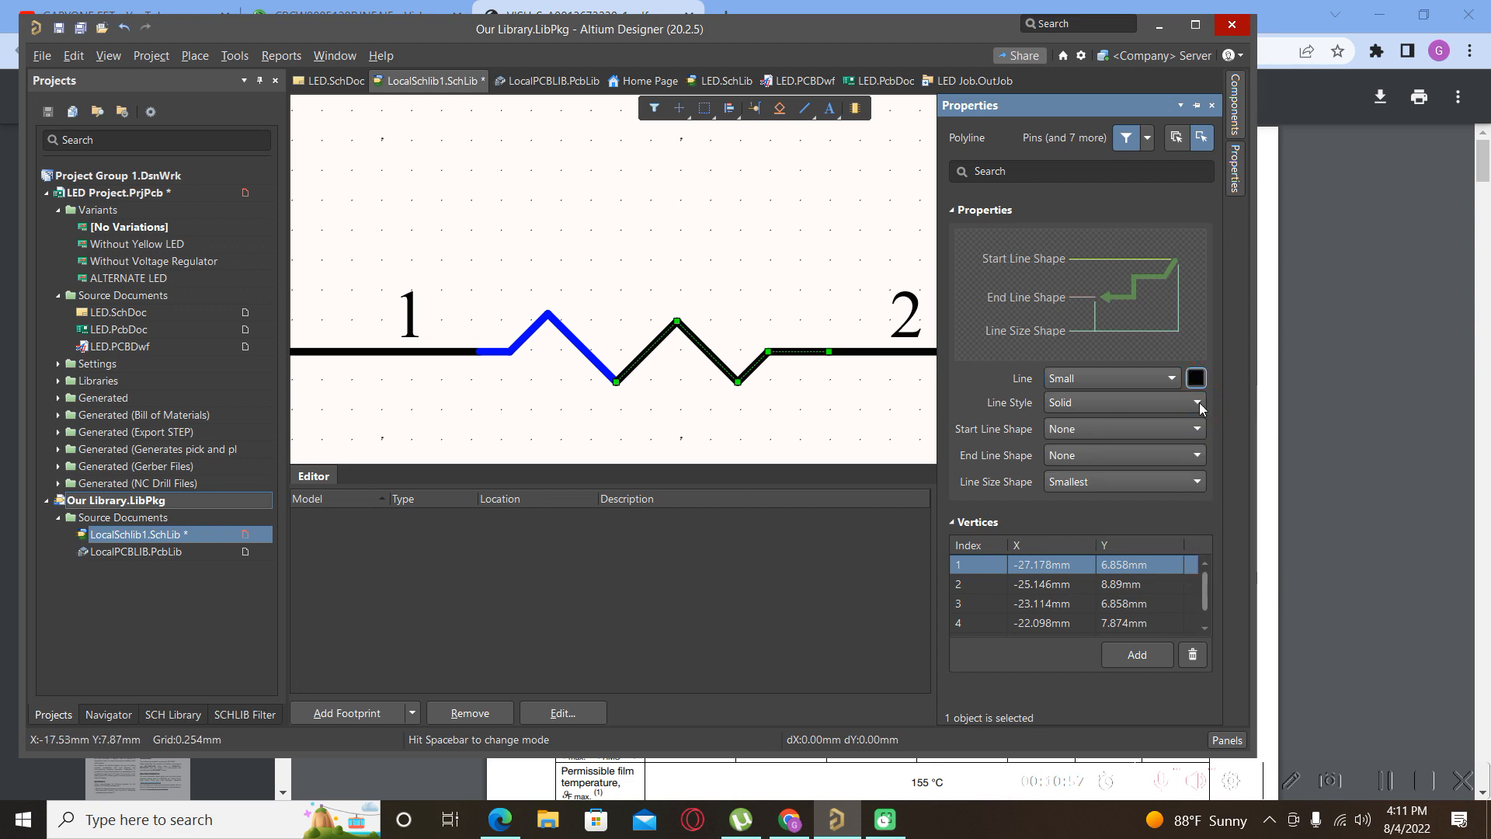
left_click(780, 405)
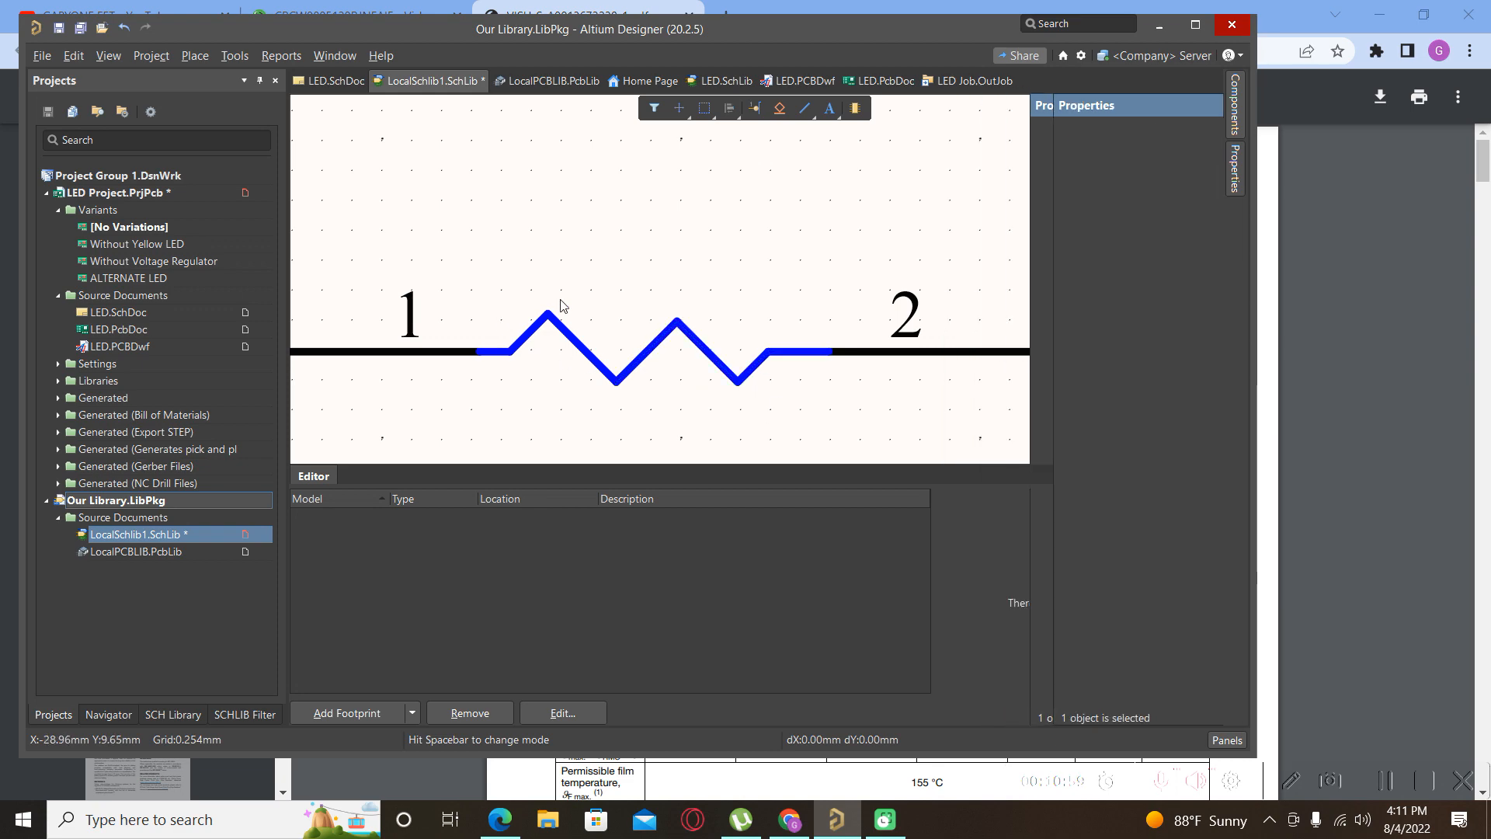
Set pin 1's Pin Length to 4mm.
scroll(598, 303, "down", 5, "ctrl")
scroll(567, 343, "up", 3)
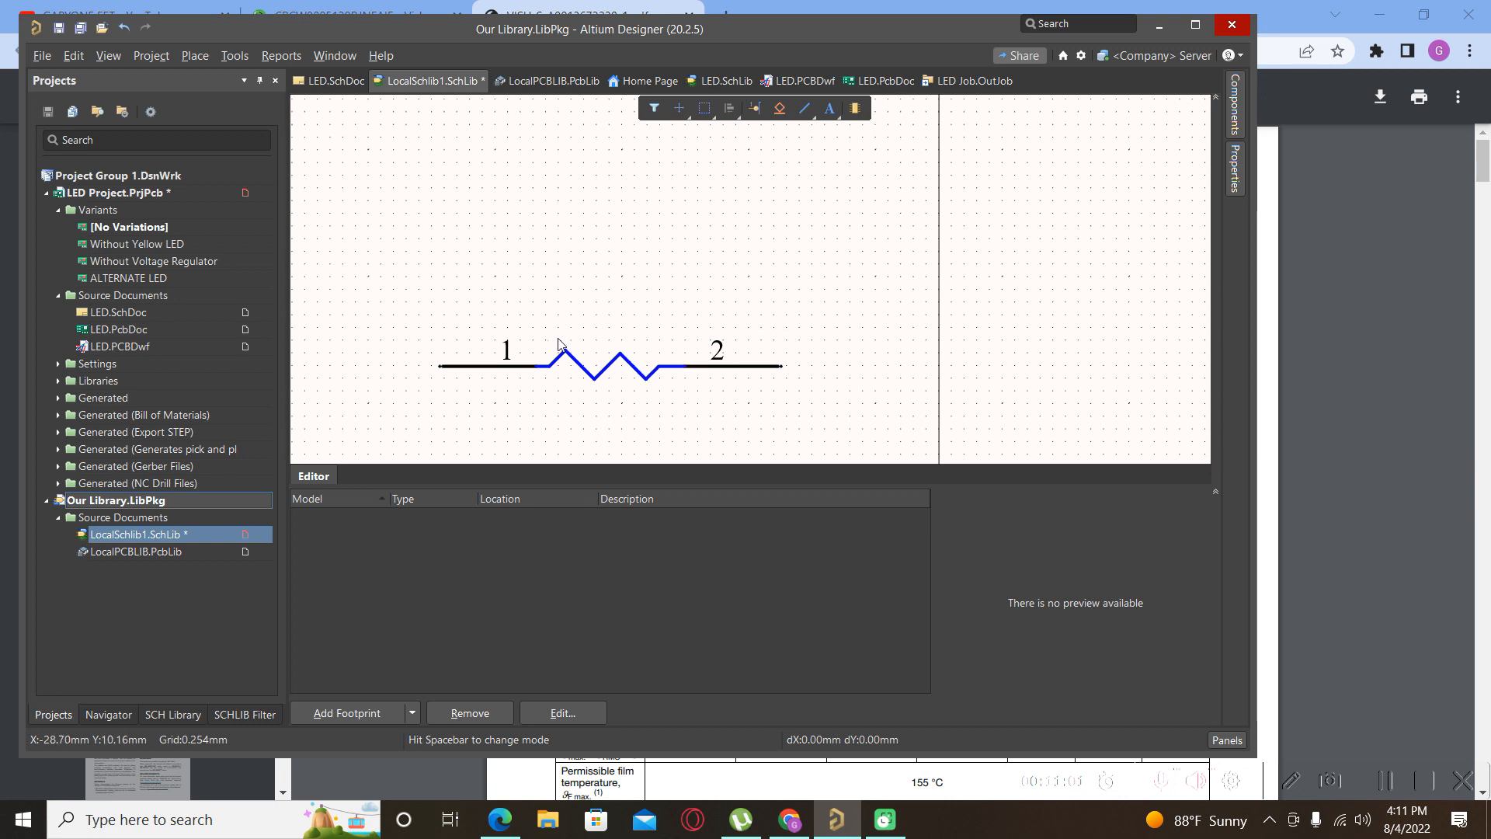
scroll(469, 343, "up", 2)
scroll(463, 384, "down", 3)
double_click(464, 369)
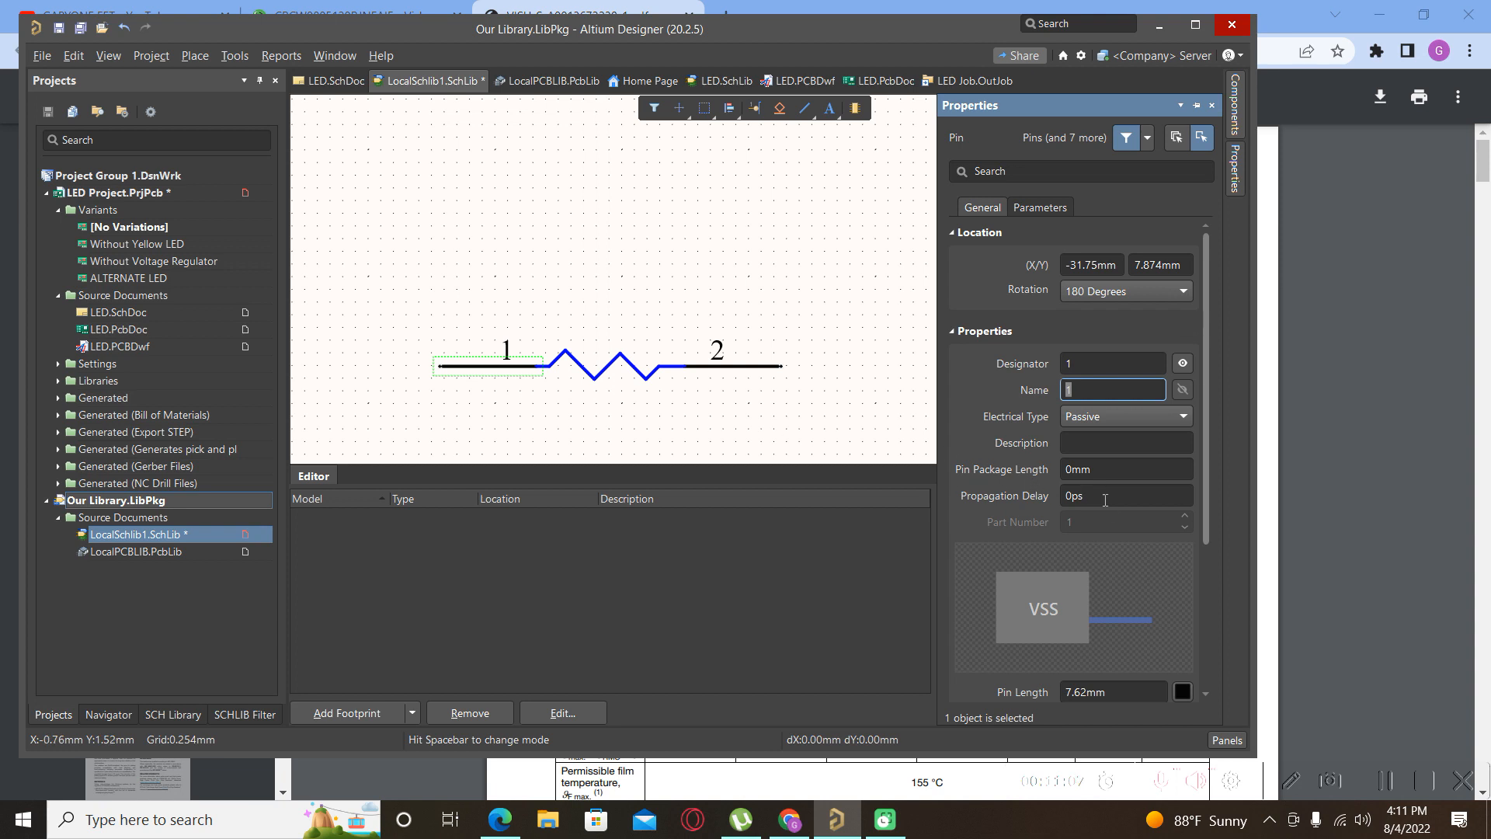
scroll(1103, 513, "down", 2)
left_click(1072, 651)
left_click(1087, 651)
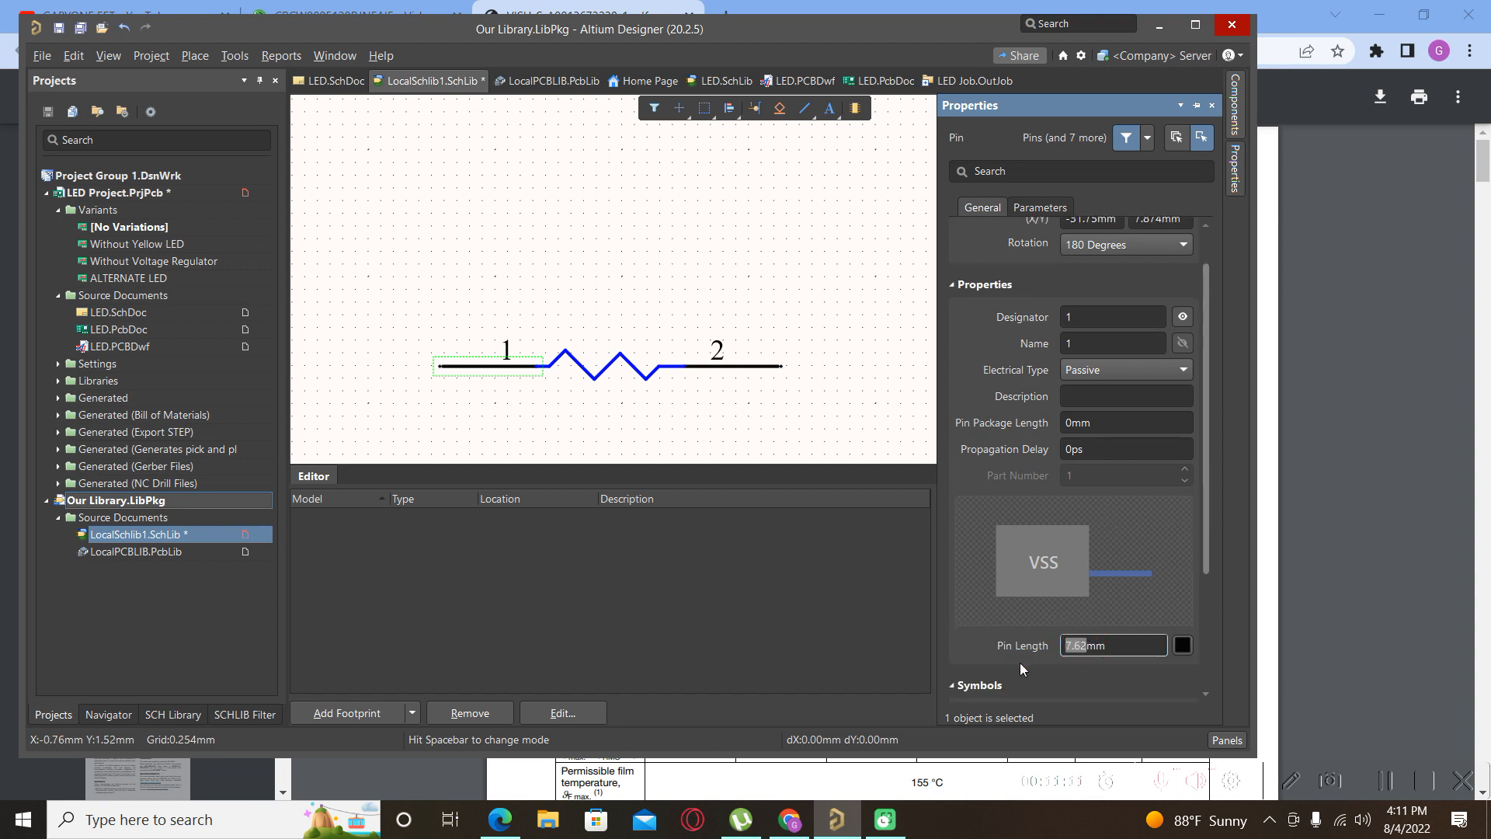
type("4")
key("Return")
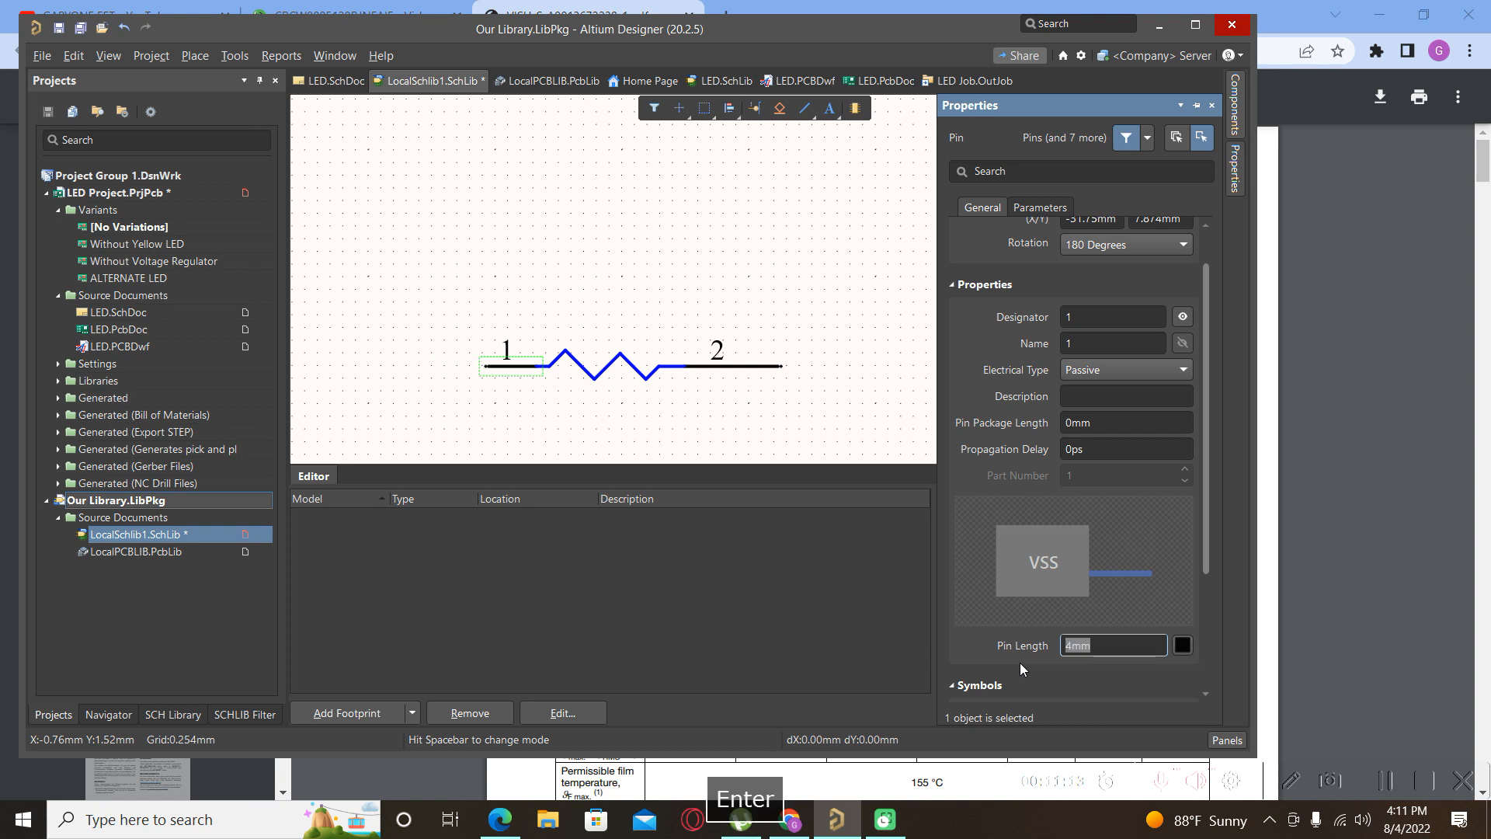
left_click(749, 393)
Set pin 2's Pin Length to 4mm as well.
left_click(743, 366)
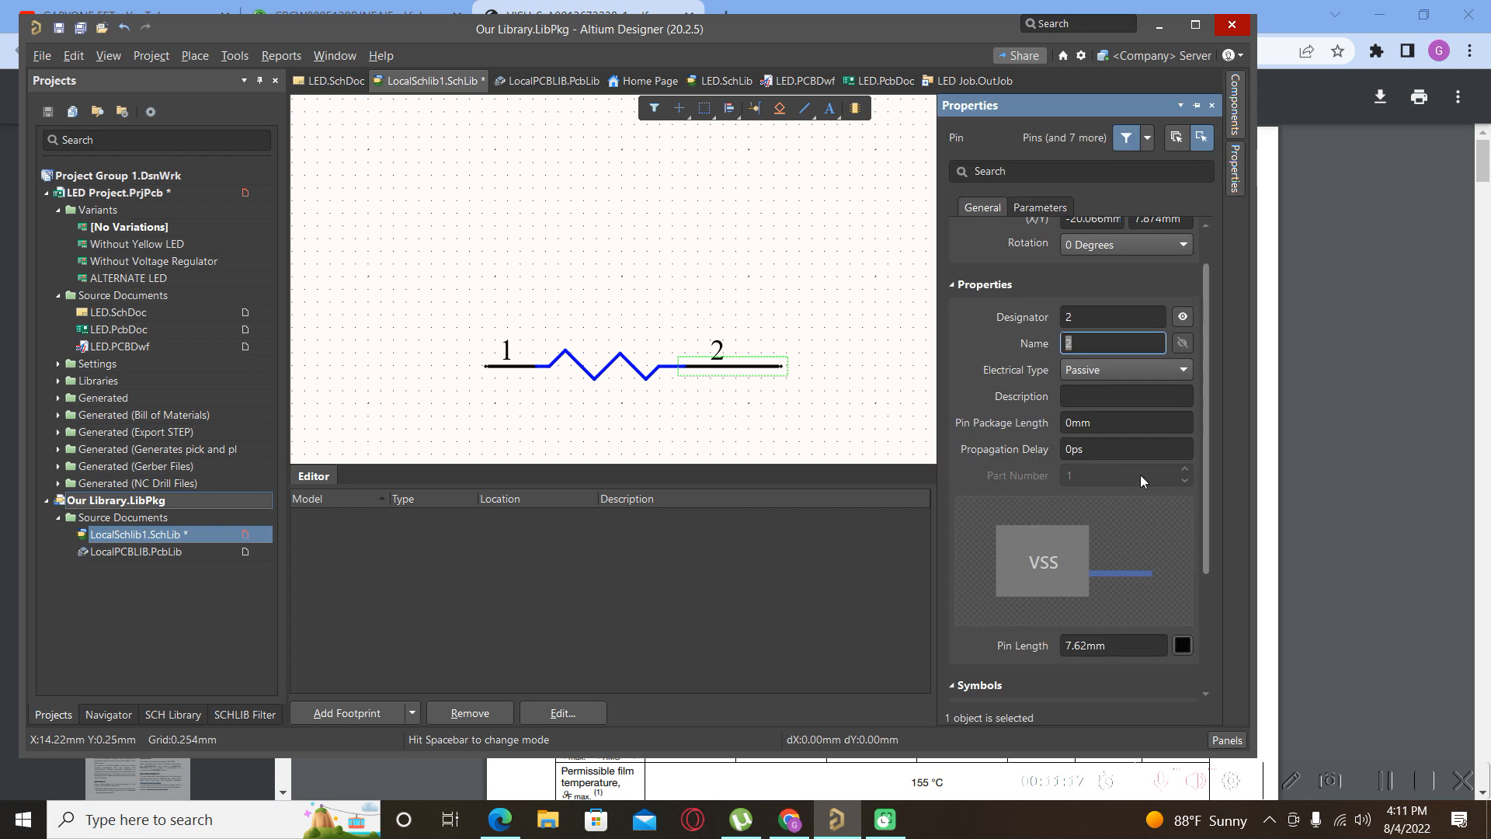
left_click(1088, 645)
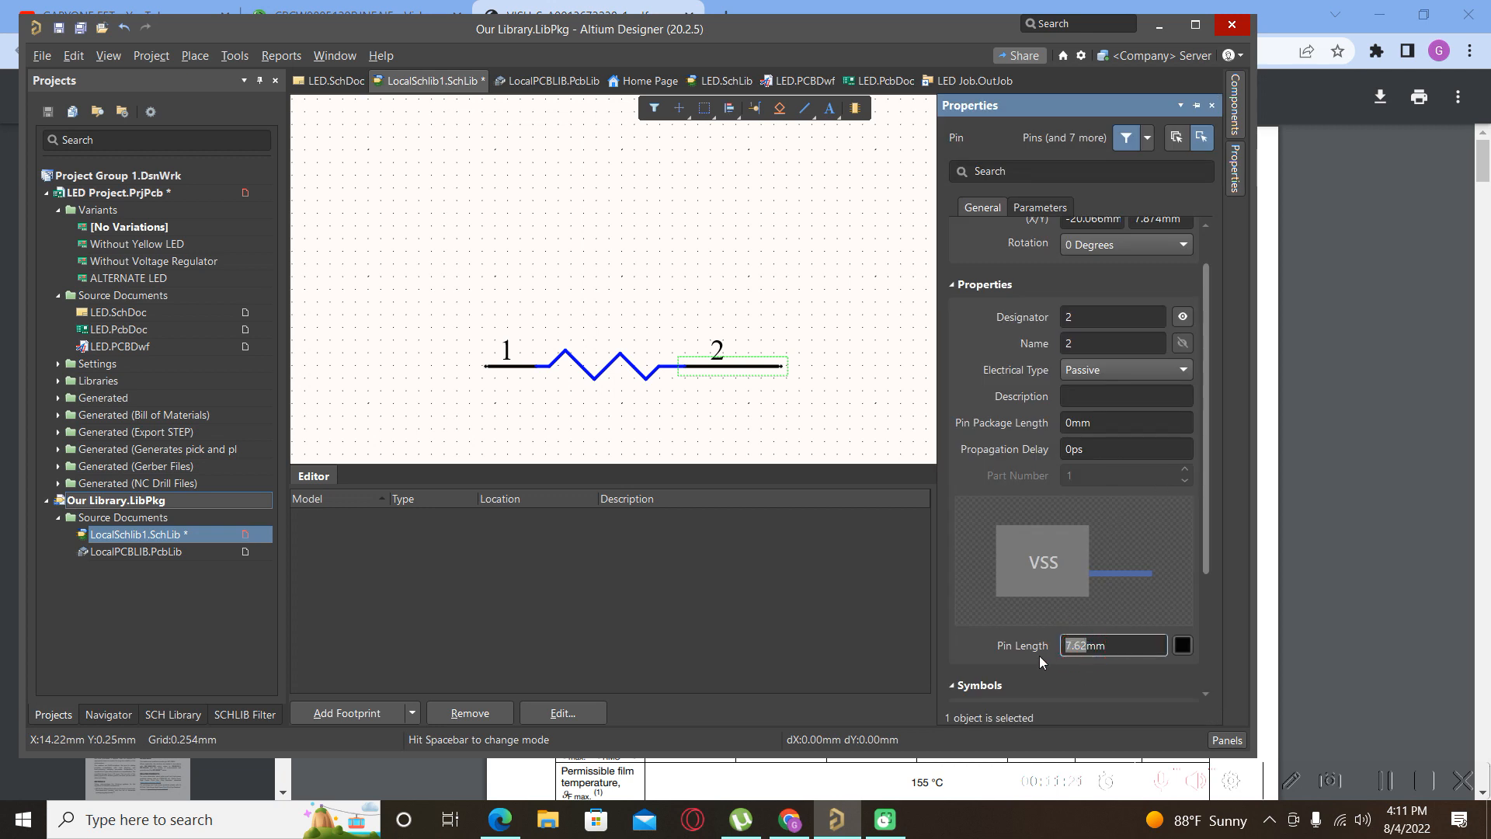
type("4")
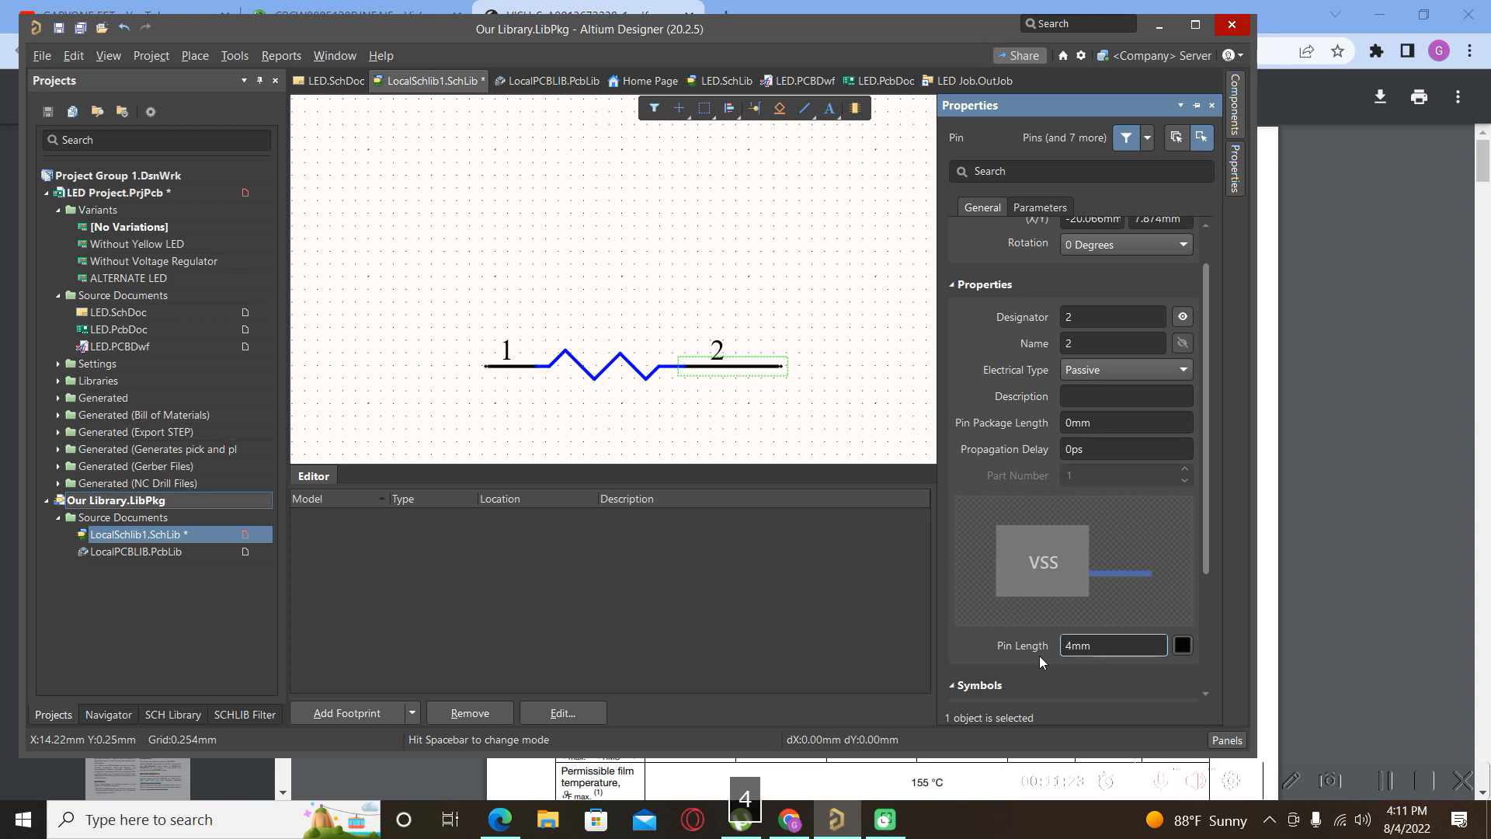
key("Return")
left_click(734, 399)
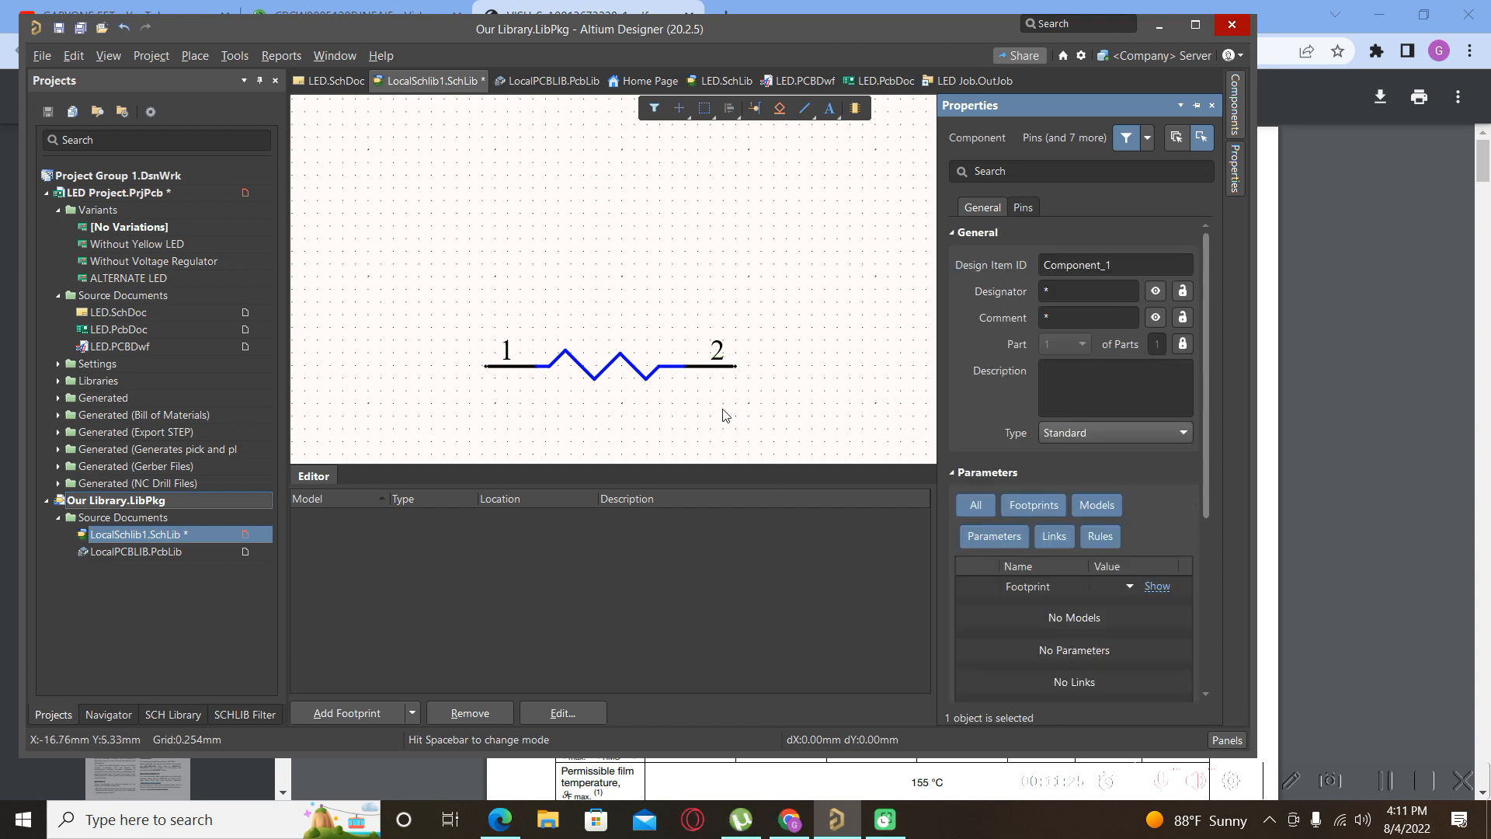
Box-select the whole resistor symbol and drag it onto the sheet origin.
scroll(626, 399, "up", 1)
scroll(741, 294, "down", 4)
left_click(457, 248)
left_click_drag(458, 252, 825, 357)
left_click_drag(607, 297, 804, 392)
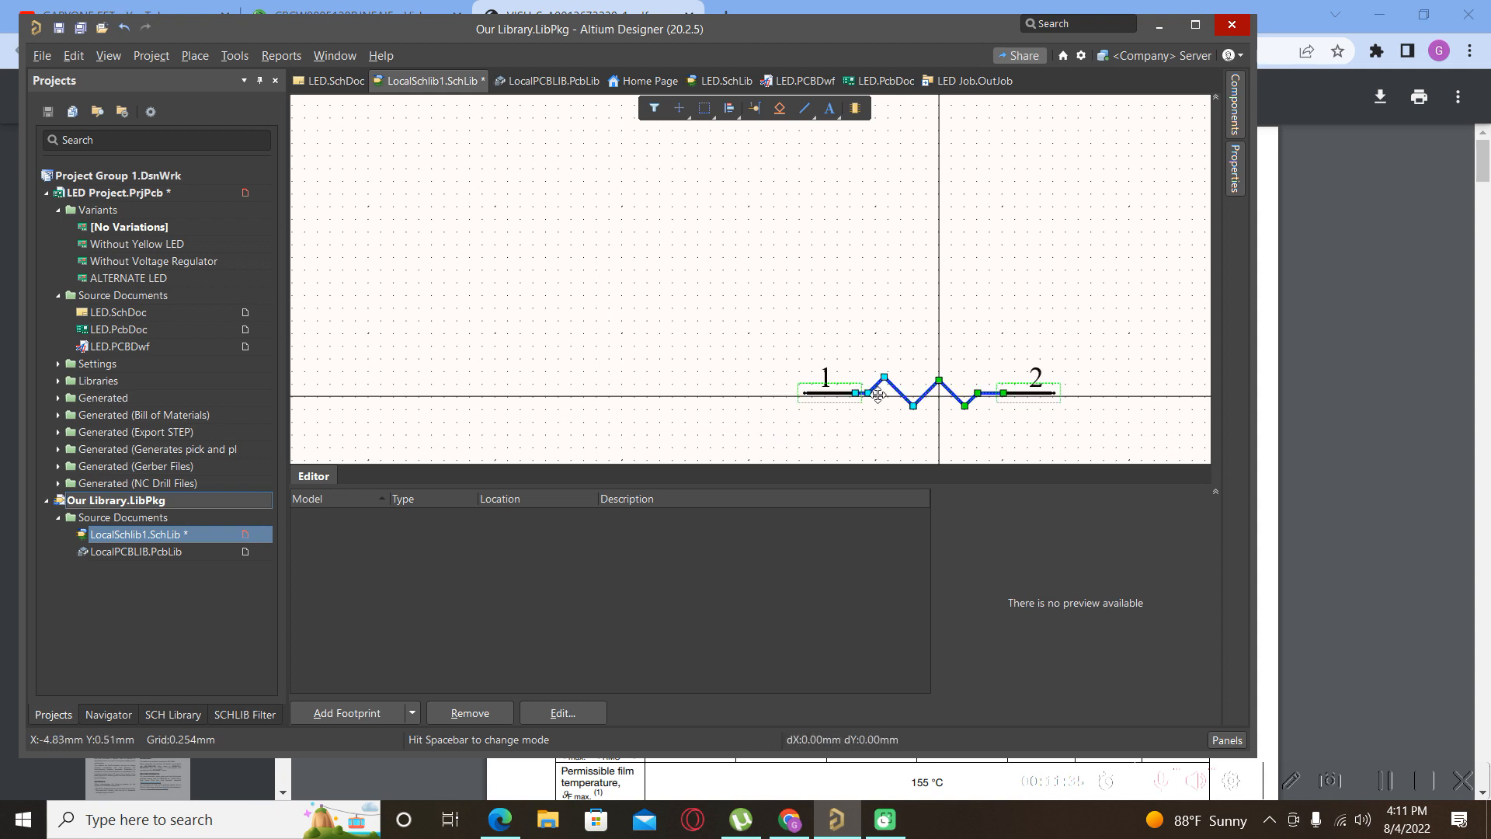
scroll(926, 429, "up", 4, "ctrl")
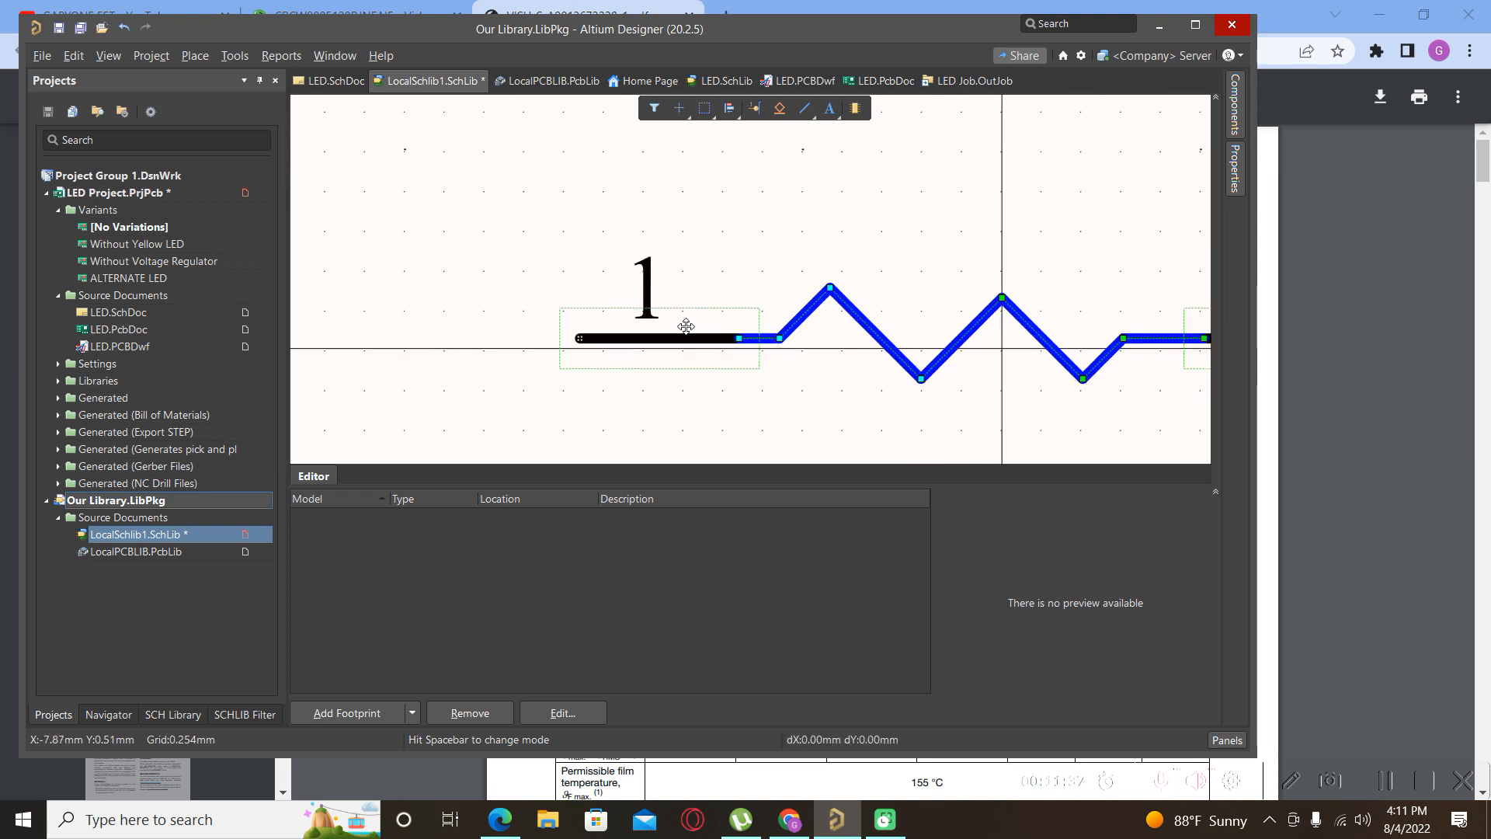
left_click_drag(681, 334, 681, 345)
left_click(626, 437)
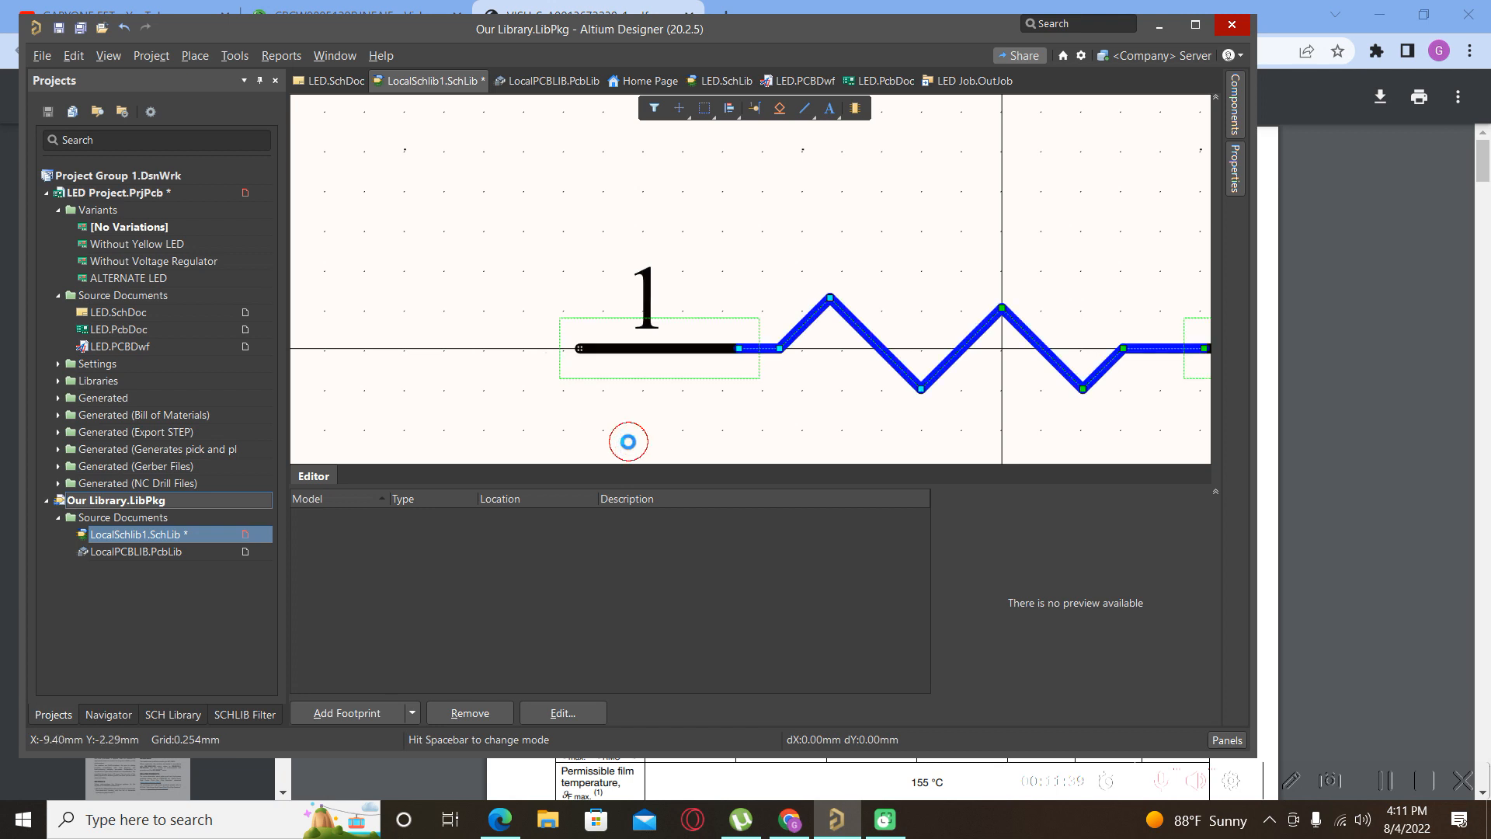
Reselect the complete resistor symbol and copy it with Ctrl+C.
scroll(561, 378, "down", 4, "ctrl")
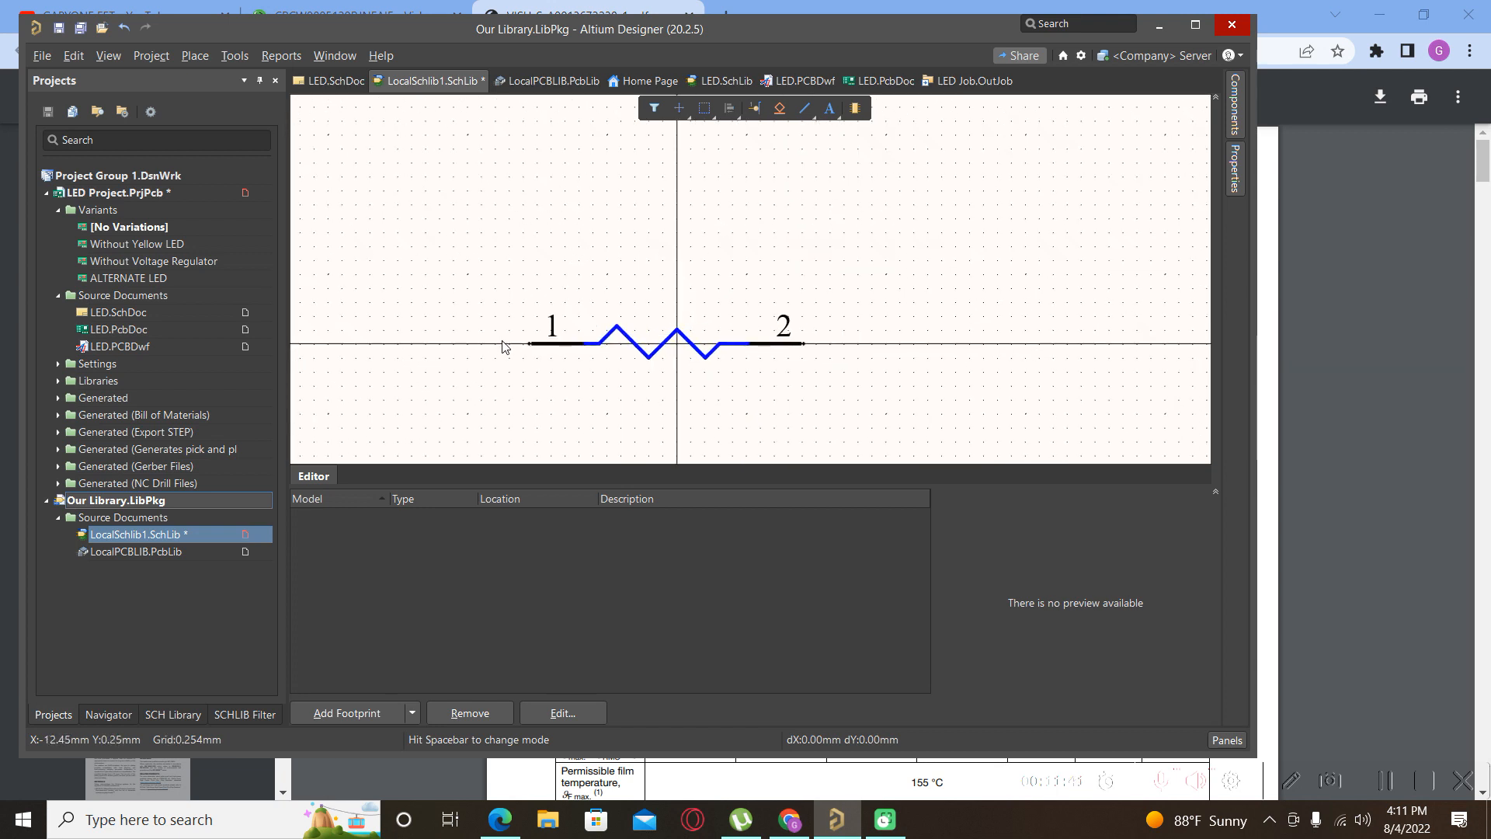
scroll(657, 351, "up", 1, "ctrl")
scroll(657, 351, "up", 1, "ctrl")
scroll(656, 351, "down", 2, "ctrl")
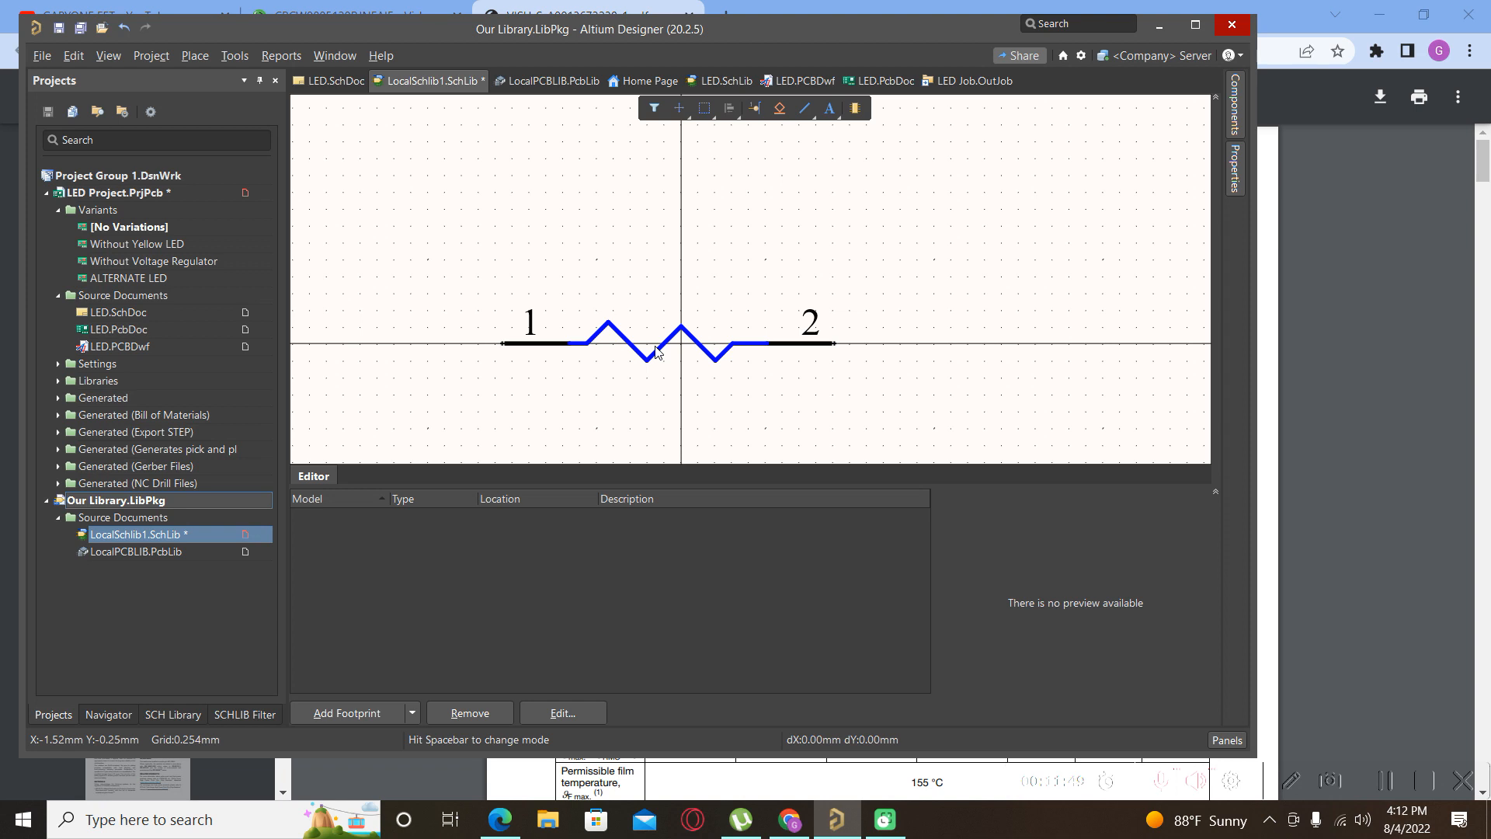
scroll(564, 312, "down", 1, "ctrl")
scroll(565, 312, "down", 1, "ctrl")
left_click_drag(473, 269, 815, 396)
key("ctrl+c")
left_click(789, 448)
scroll(789, 447, "down", 2)
scroll(790, 448, "up", 3)
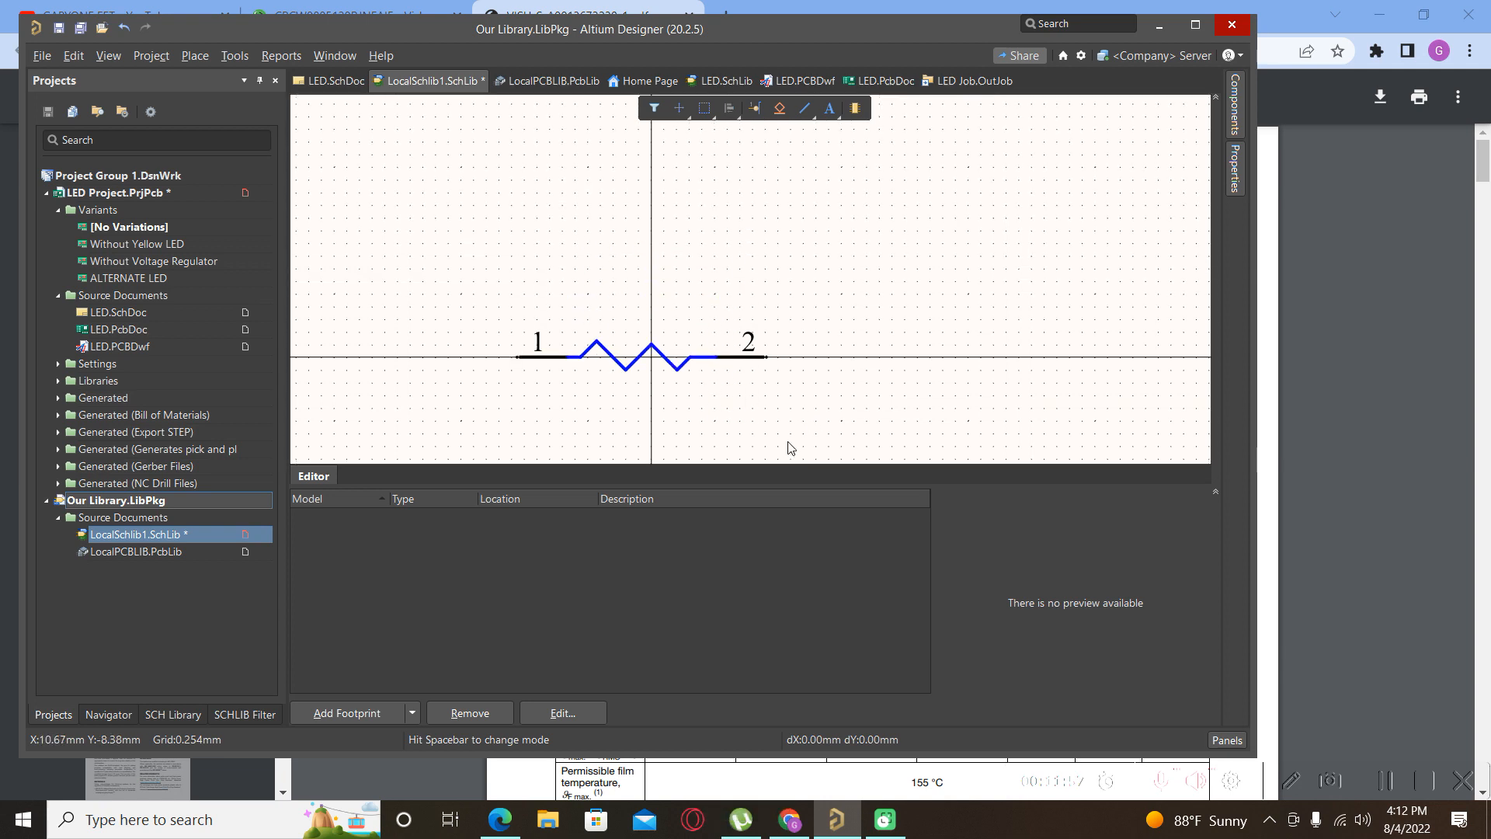
Paste a resistor copy above the original and delete both halves of its zigzag.
key("ctrl+v")
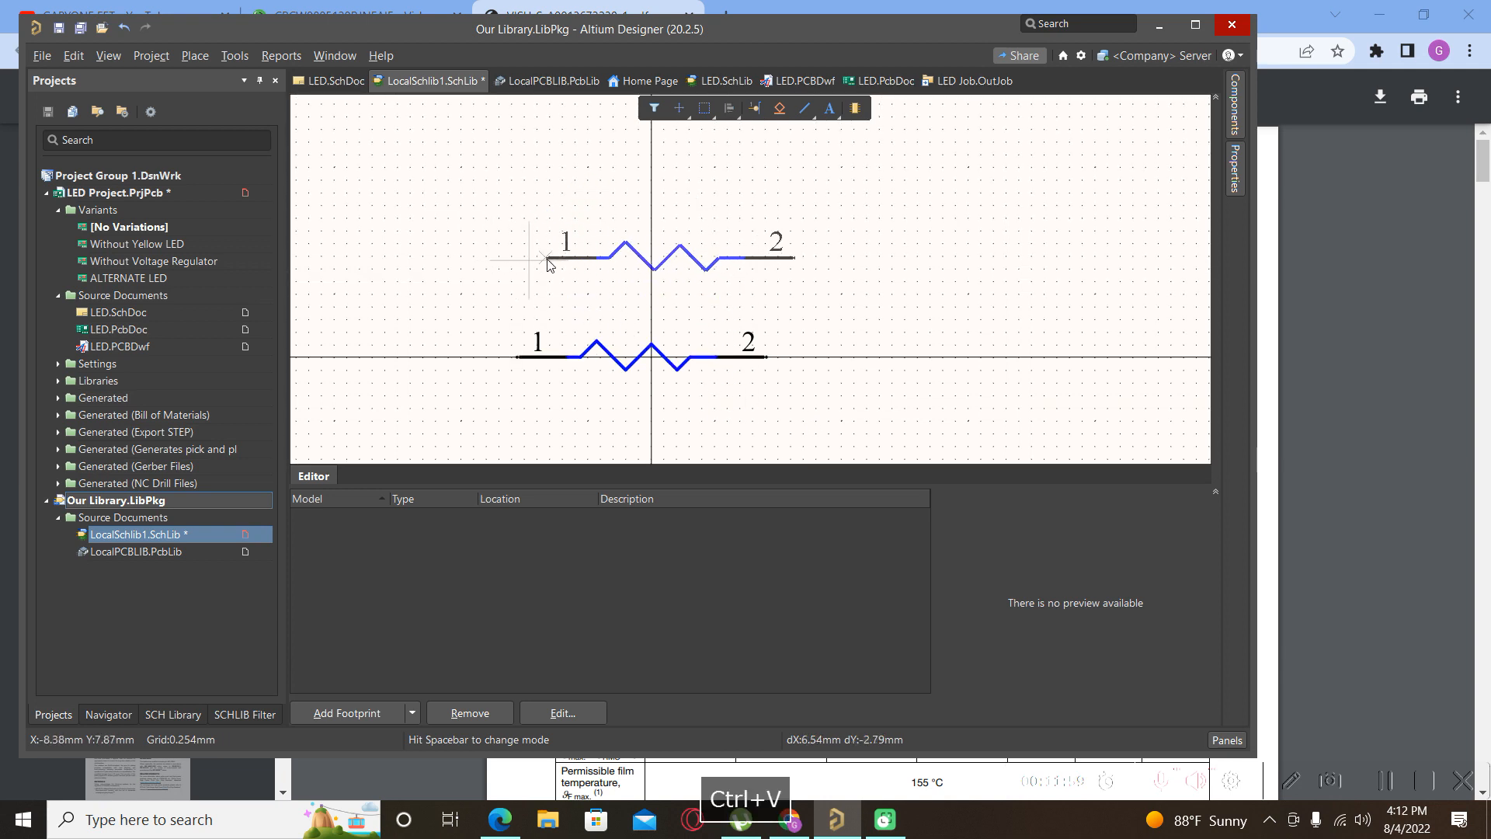
left_click(532, 261)
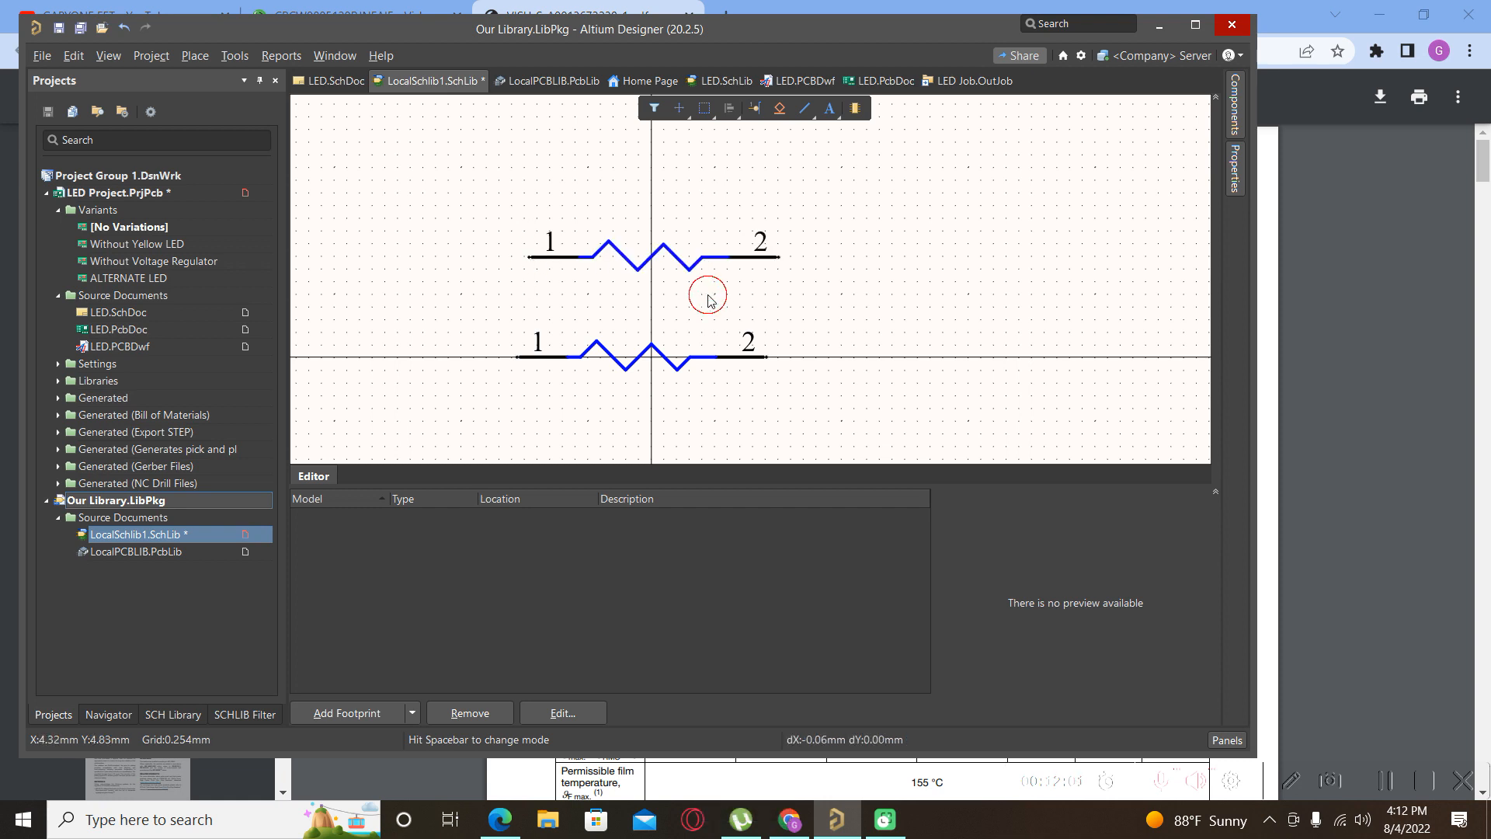
left_click(658, 254)
left_click(622, 254)
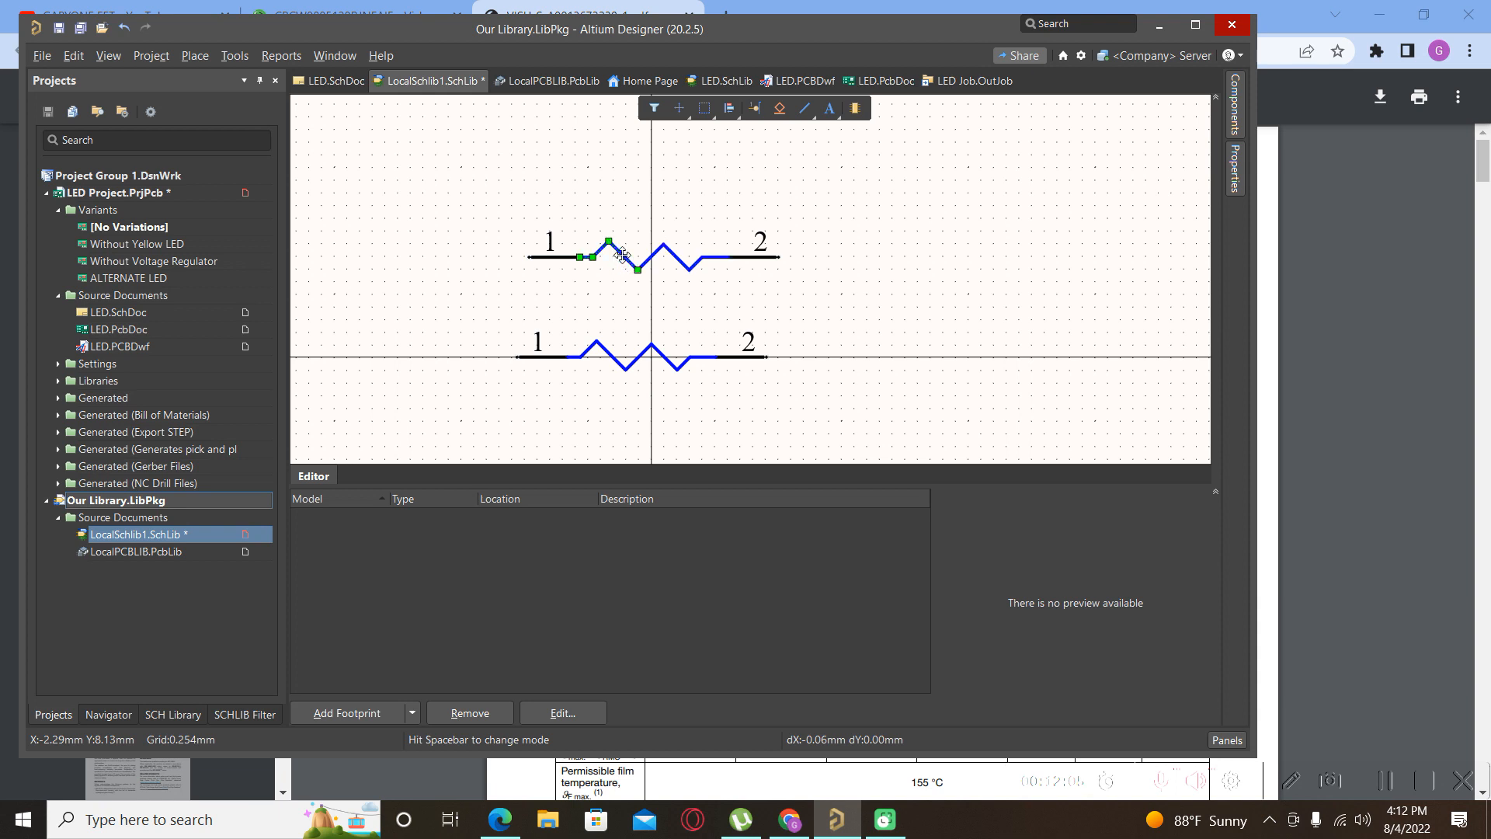
key("Insert")
key("Delete")
left_click(659, 253)
key("Delete")
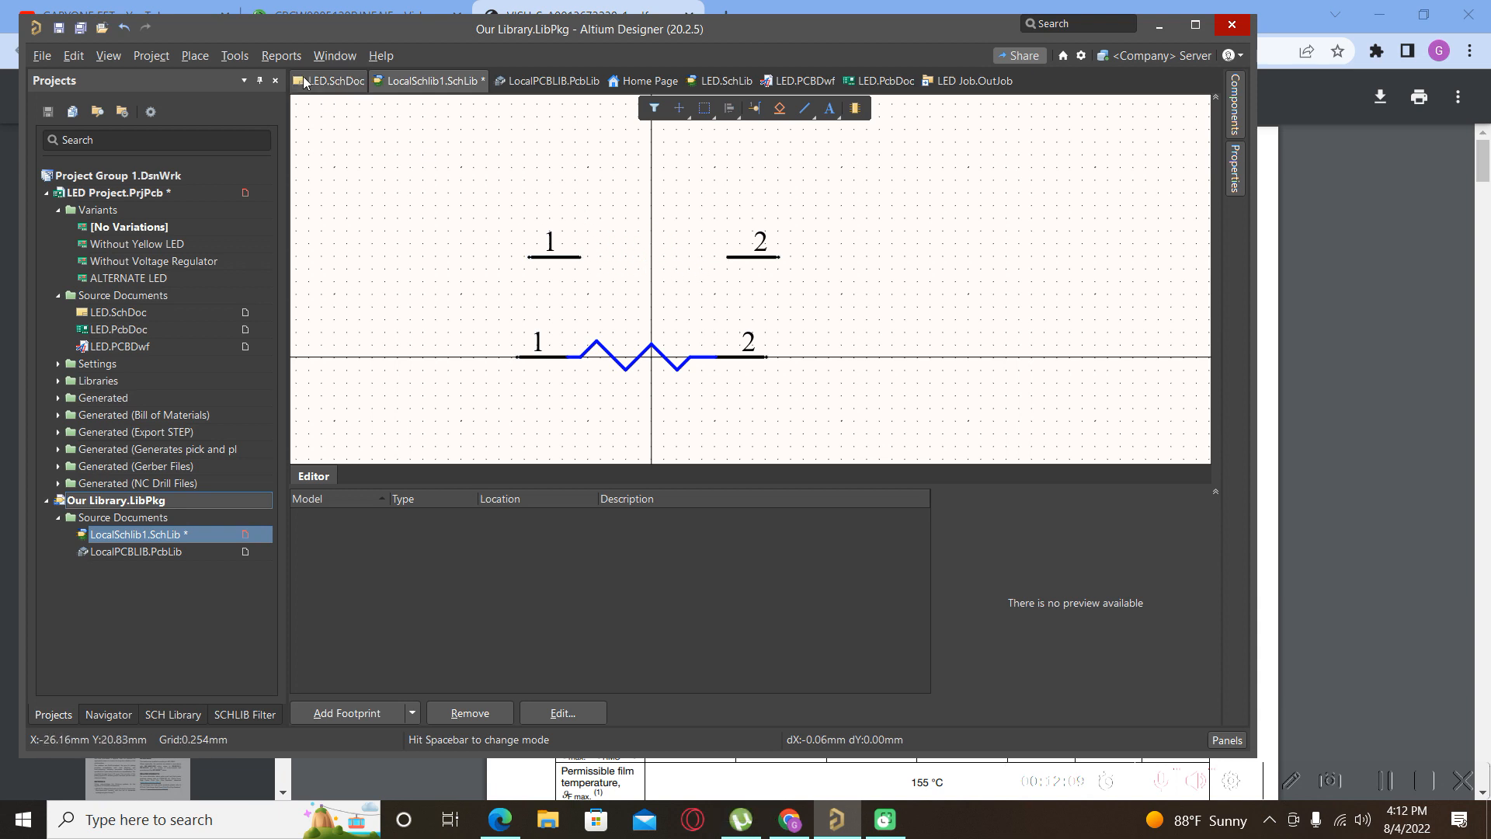
left_click(203, 58)
Draw a blue line outlining the top of the body from pin 1 to pin 2.
left_click(210, 221)
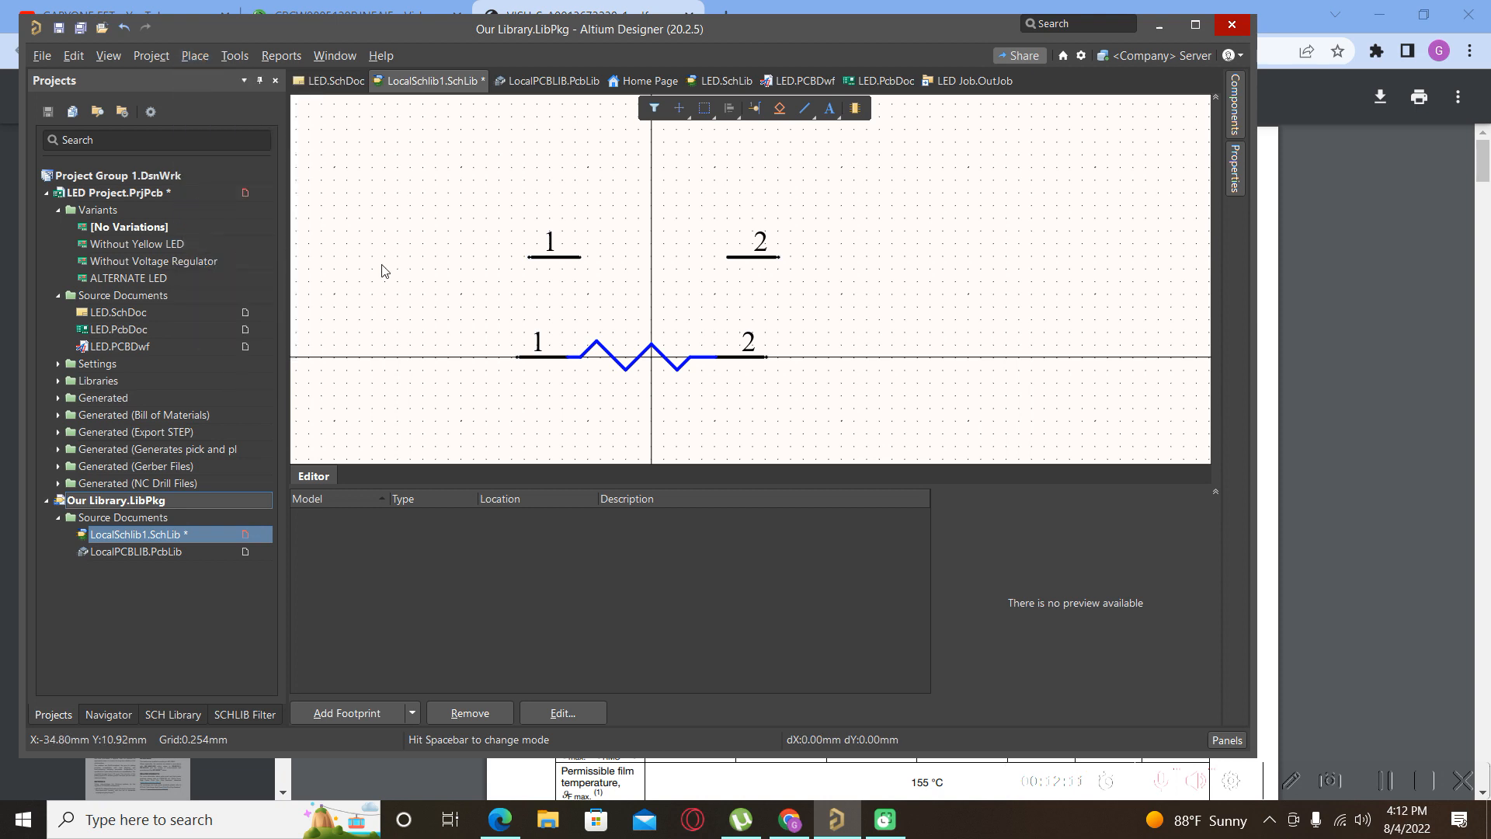
scroll(583, 258, "up", 3, "ctrl")
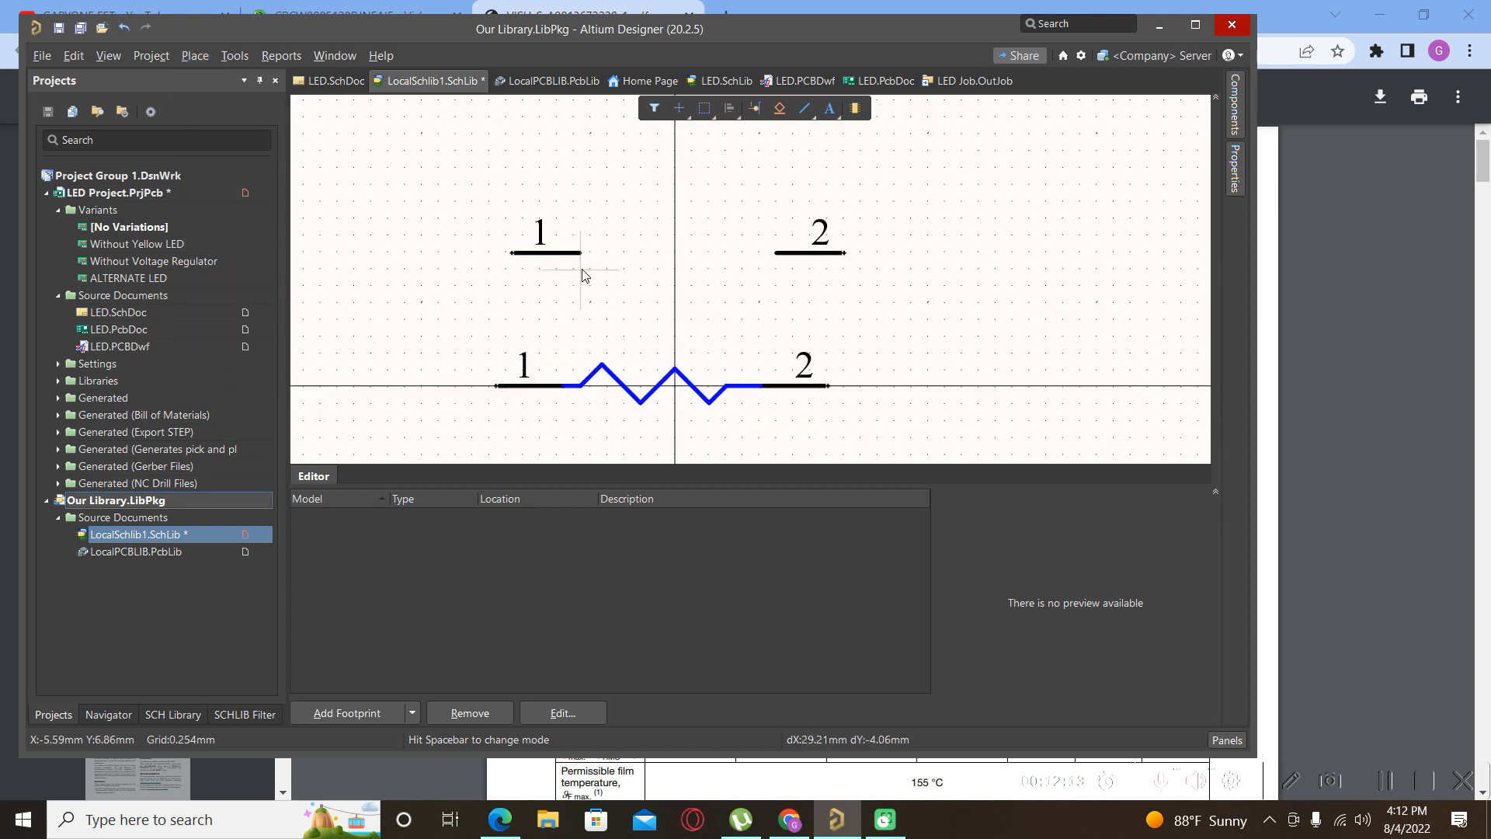
left_click(586, 247)
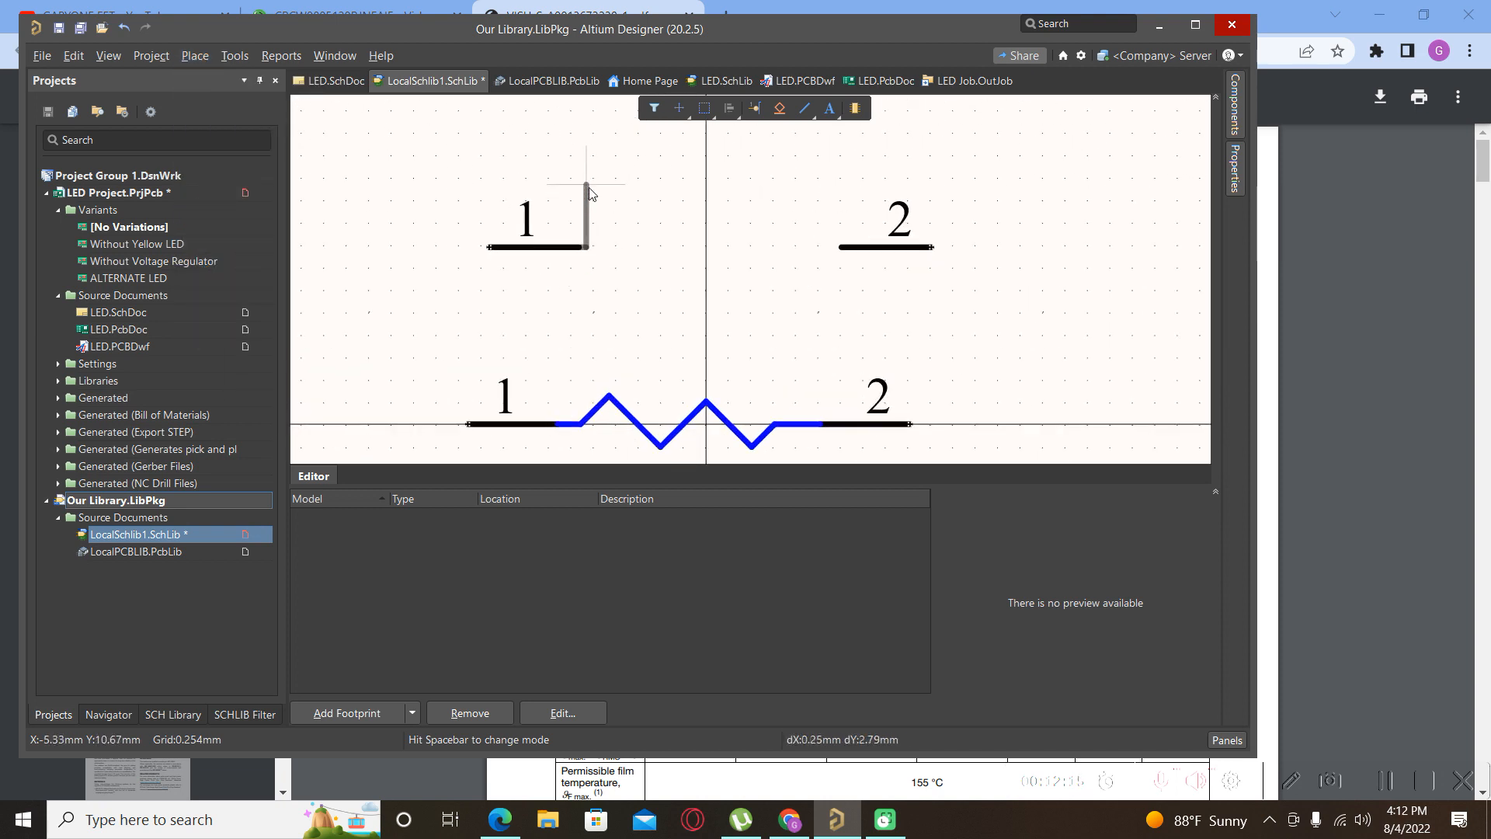
key("Tab")
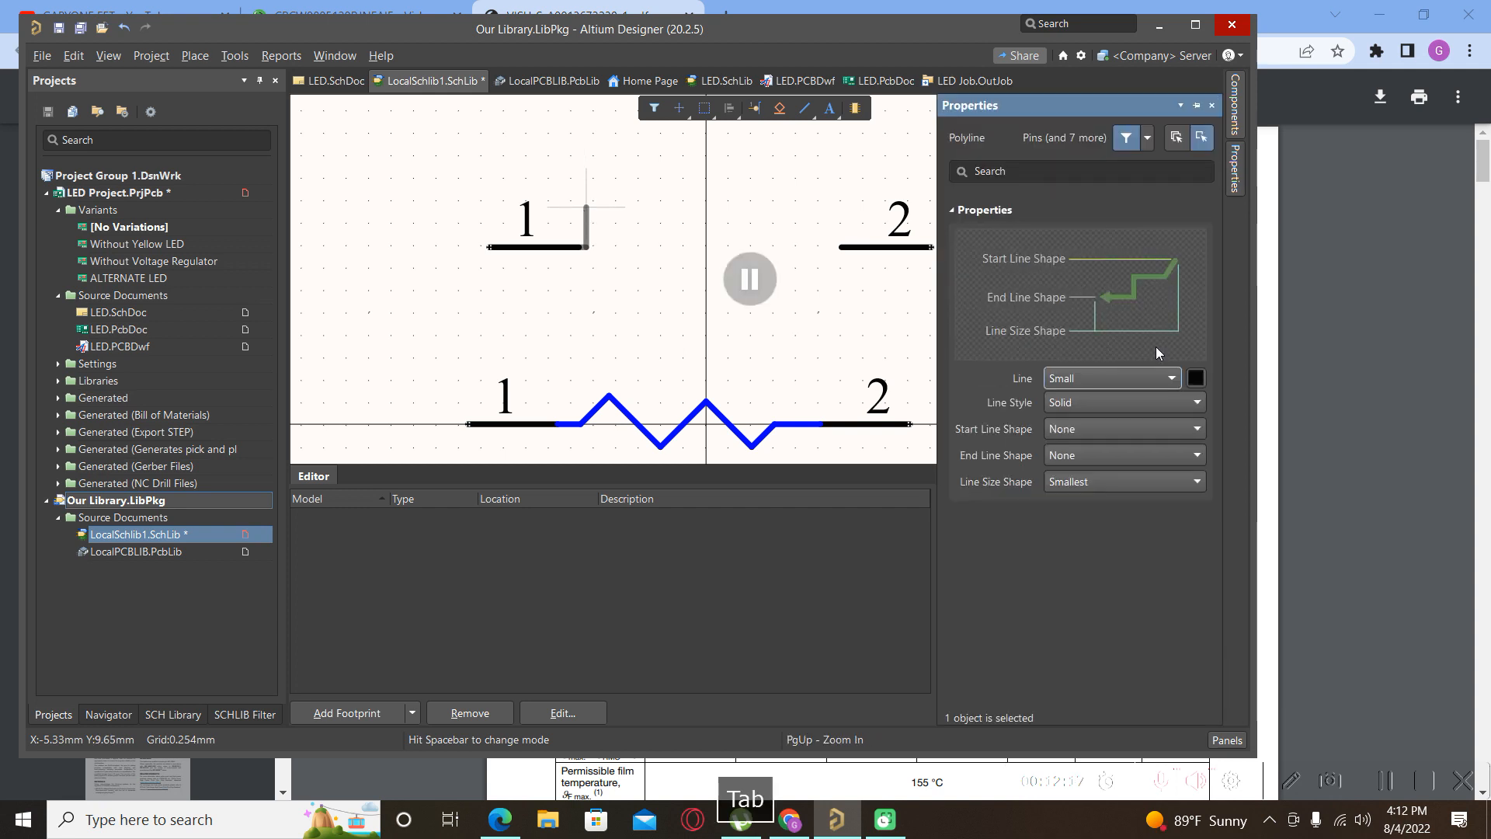
left_click(1196, 377)
left_click(1203, 401)
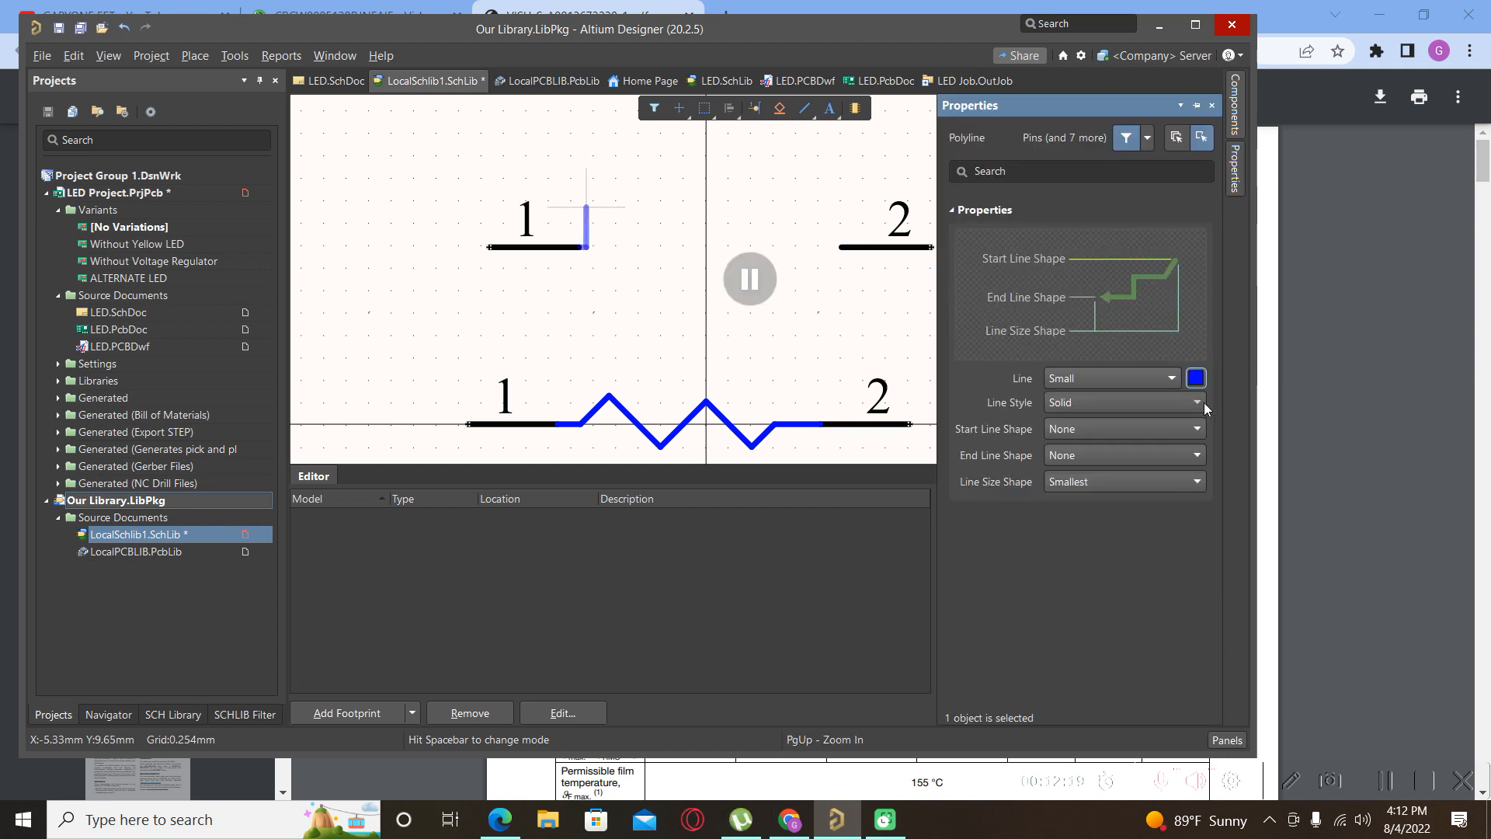
left_click(750, 278)
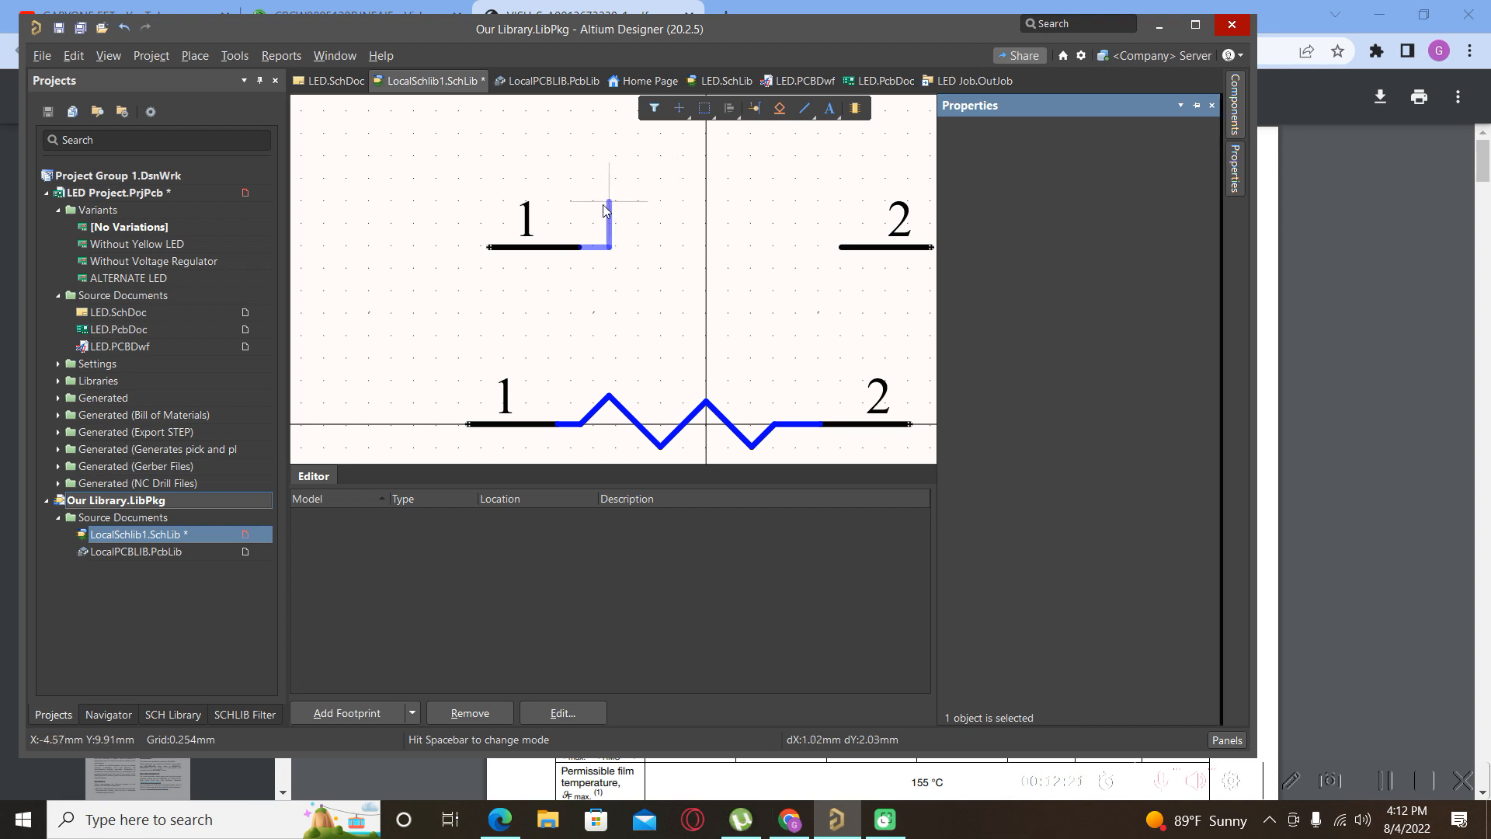
left_click(616, 204)
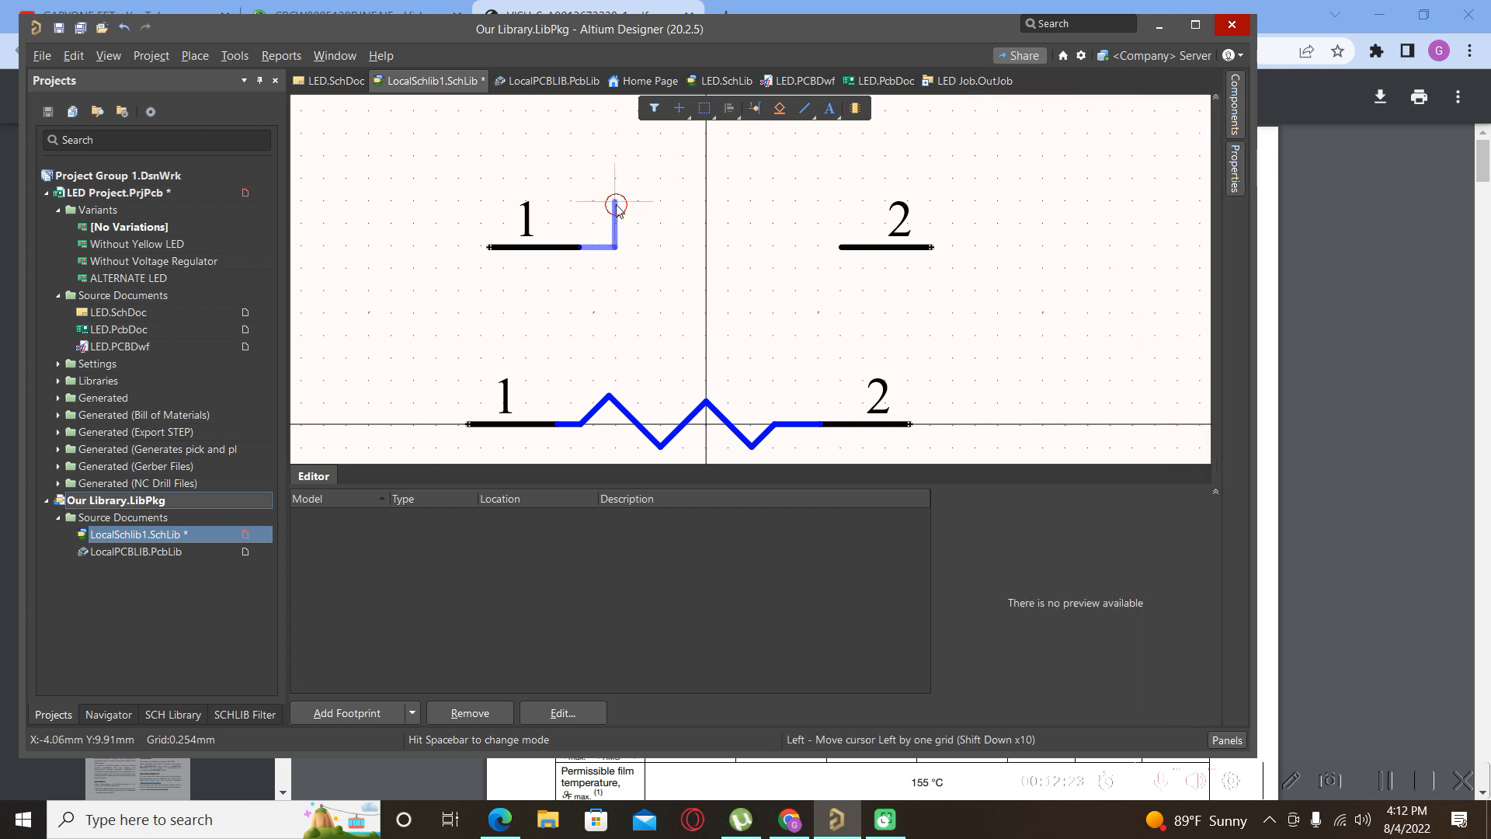
left_click(820, 202)
left_click(821, 248)
left_click(844, 247)
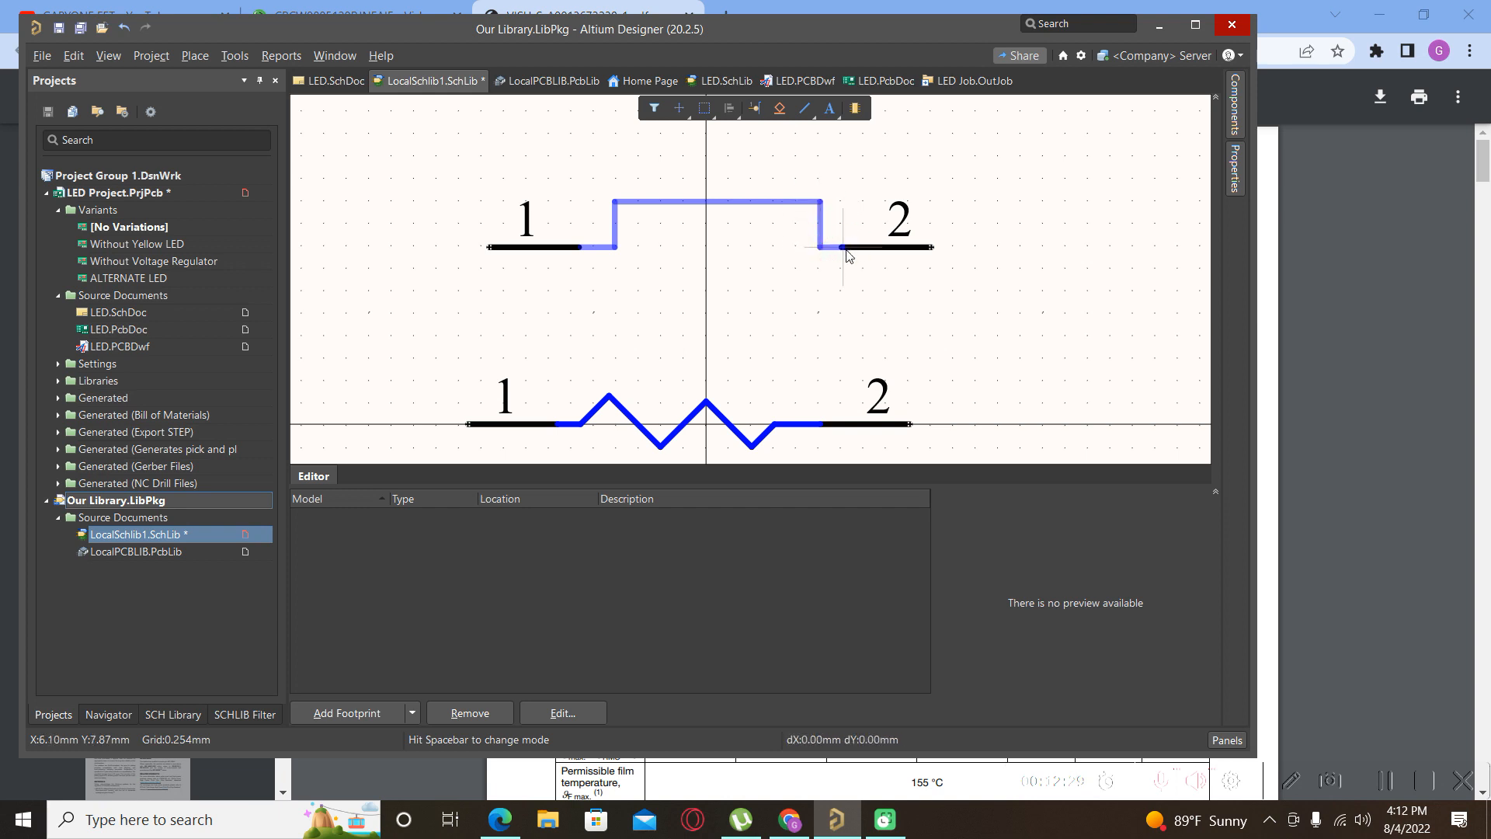
right_click(846, 254)
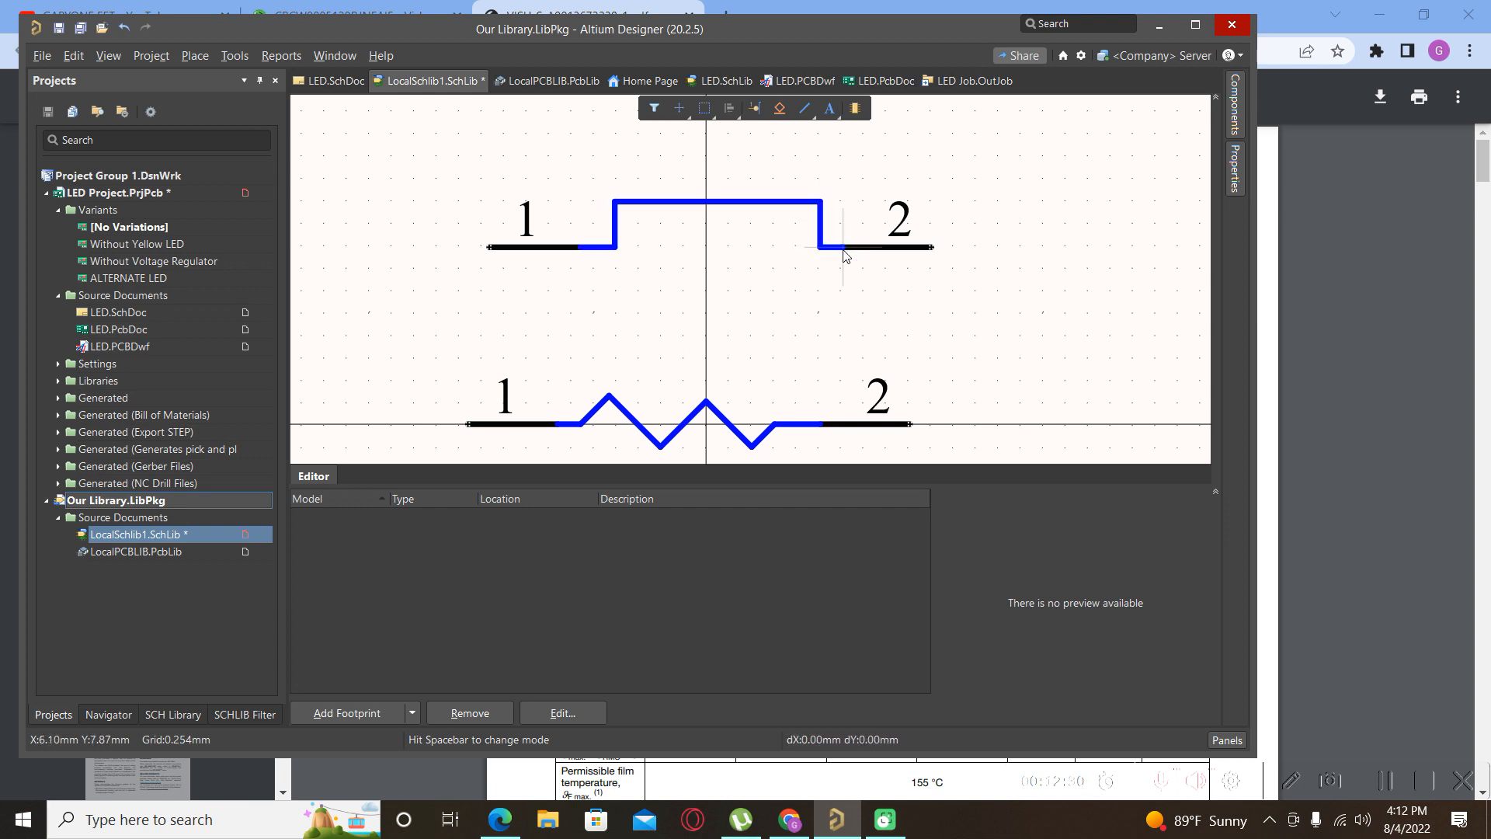
Draw the body's bottom and right edges, undo a stray outline move, and select the bottom edge.
left_click(615, 247)
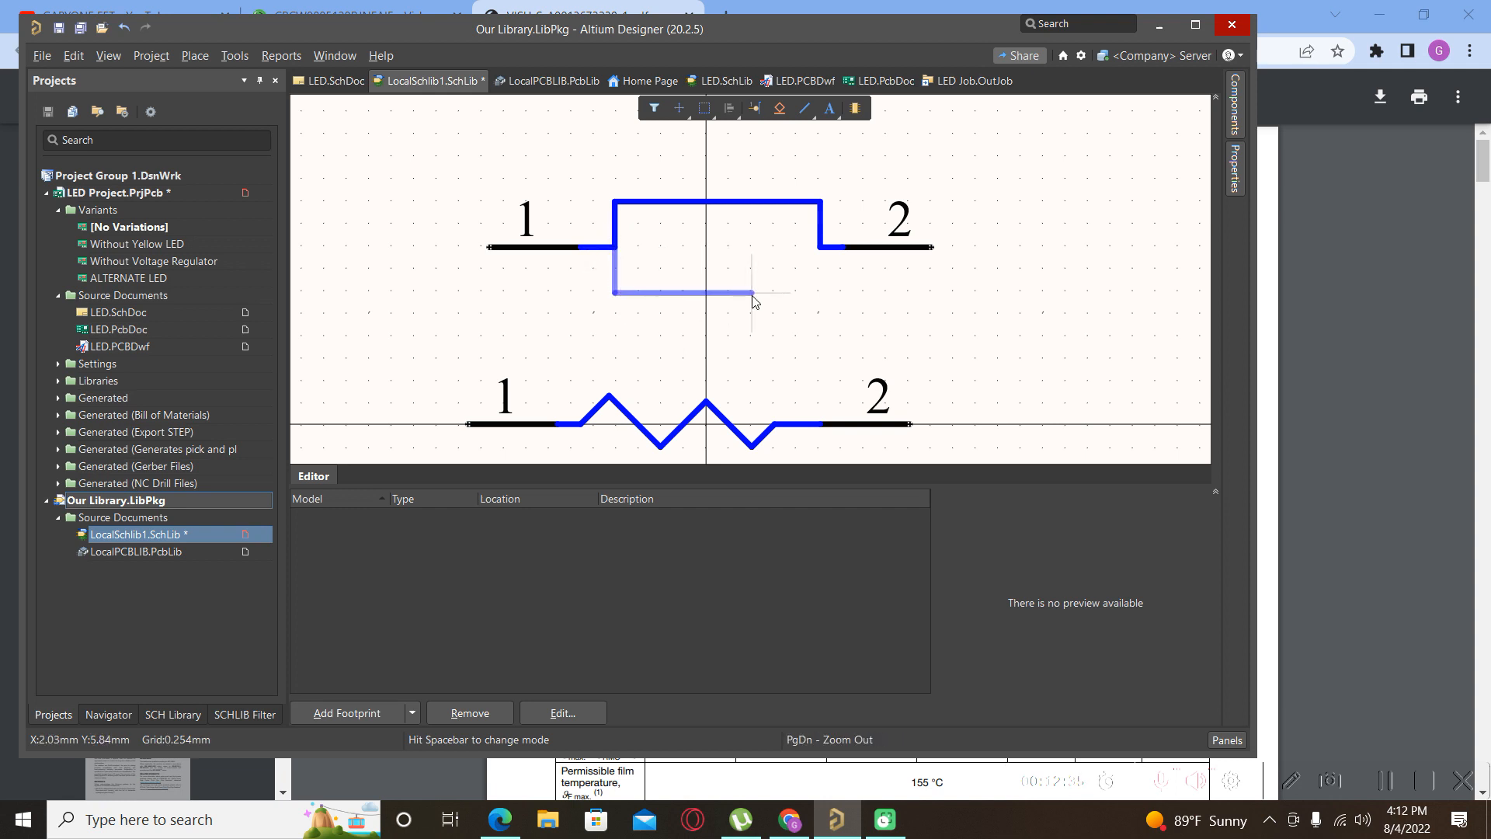
left_click(764, 270)
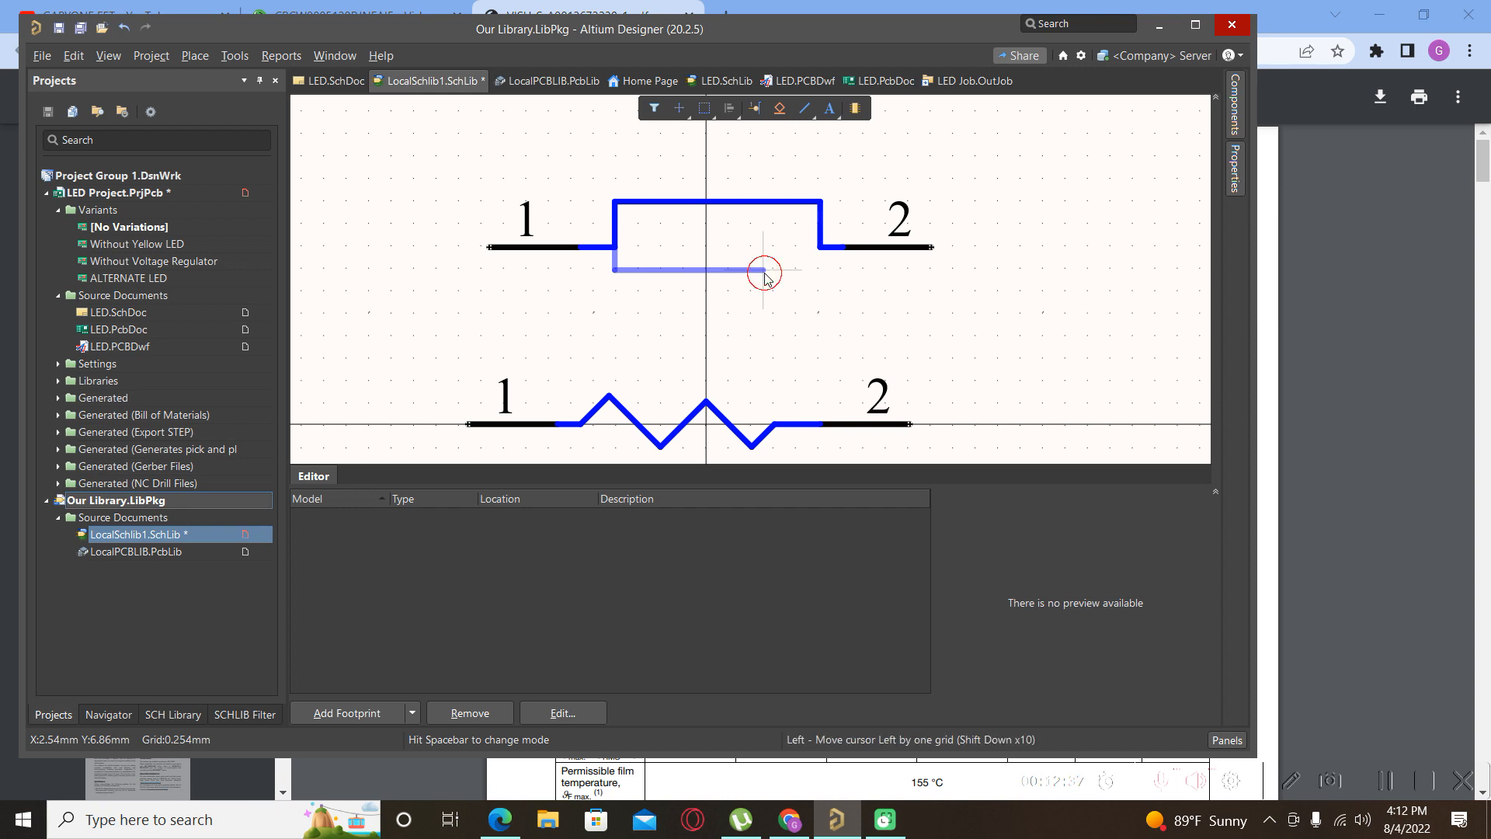
left_click(822, 247)
right_click(822, 247)
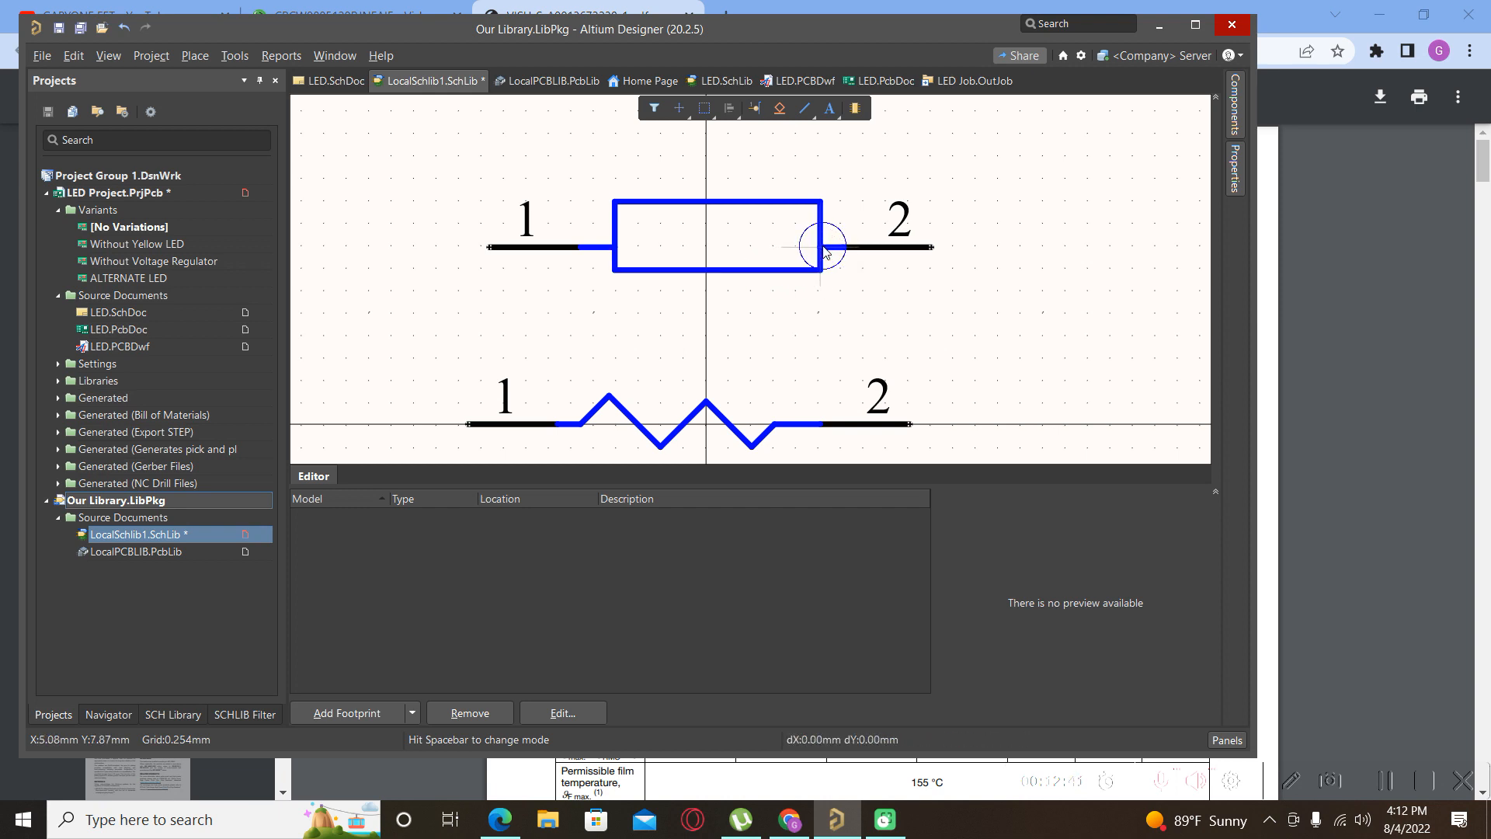
right_click(695, 227)
left_click(689, 200)
left_click_drag(710, 201, 709, 215)
key("ctrl+z")
left_click(699, 312)
left_click(678, 269)
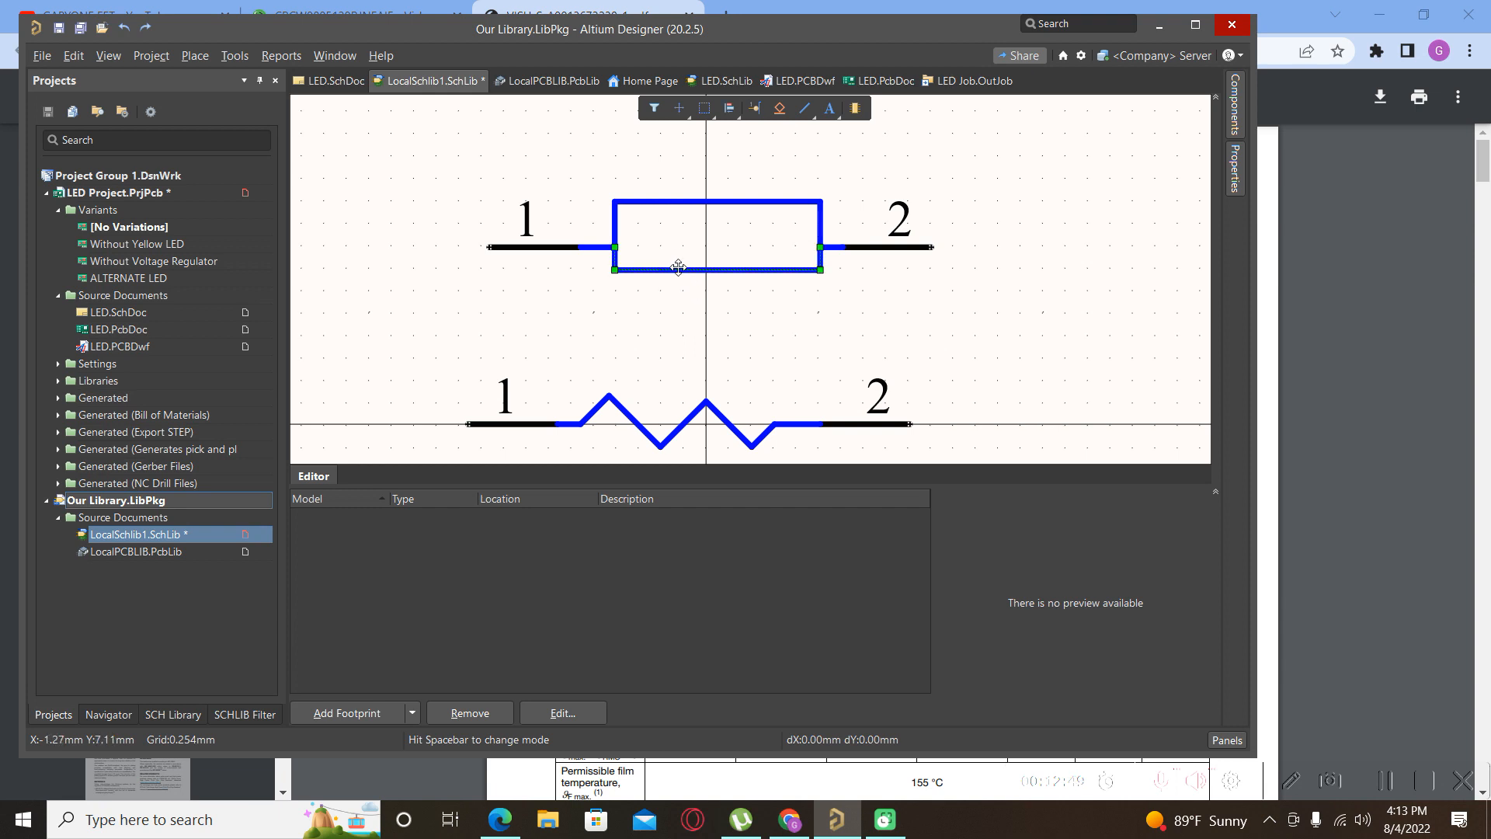
Delete the bottom edge and redraw the left and bottom edges from pin 1.
key("Delete")
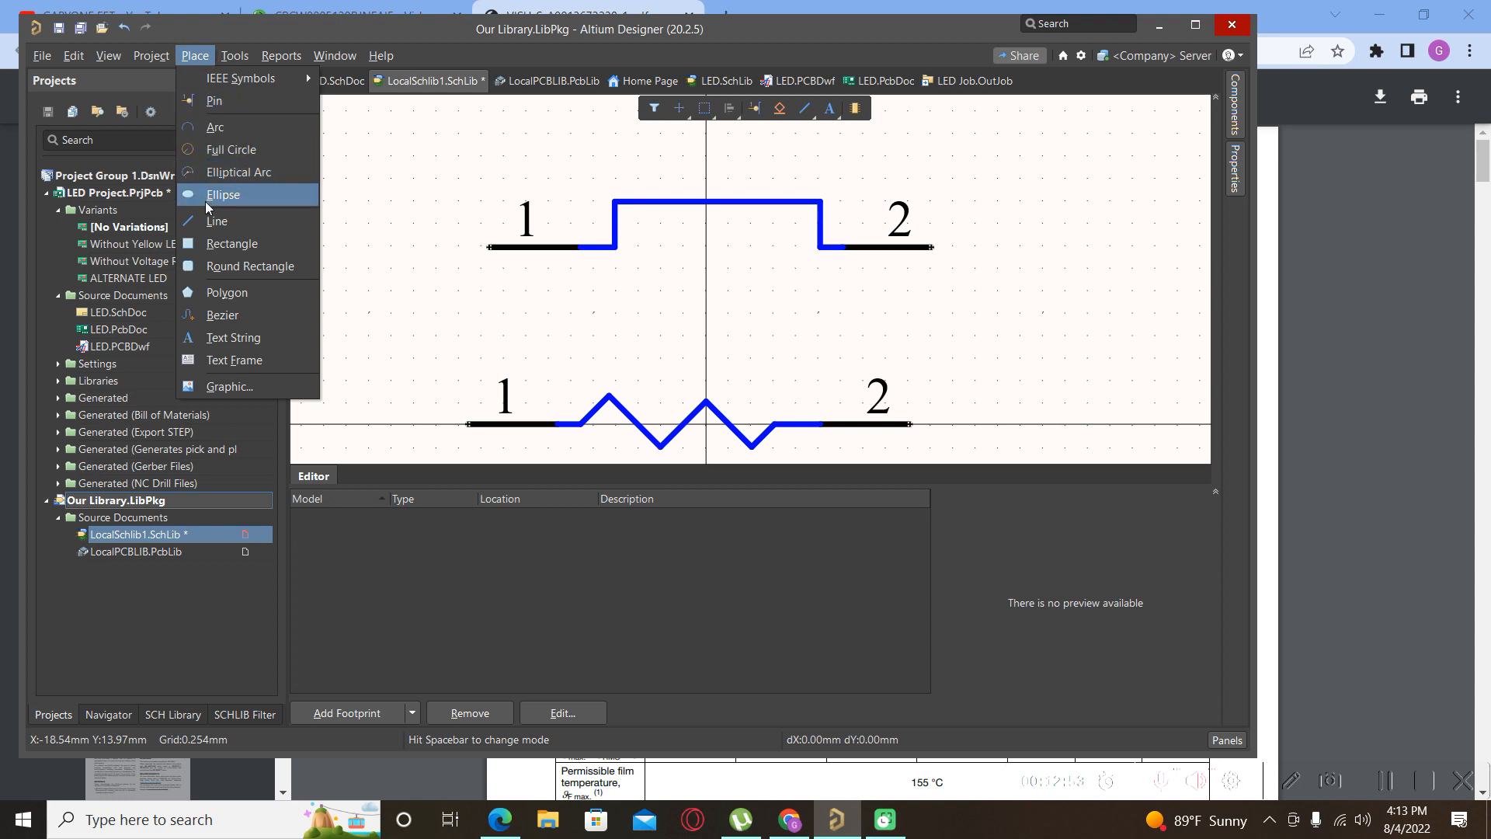
left_click(217, 220)
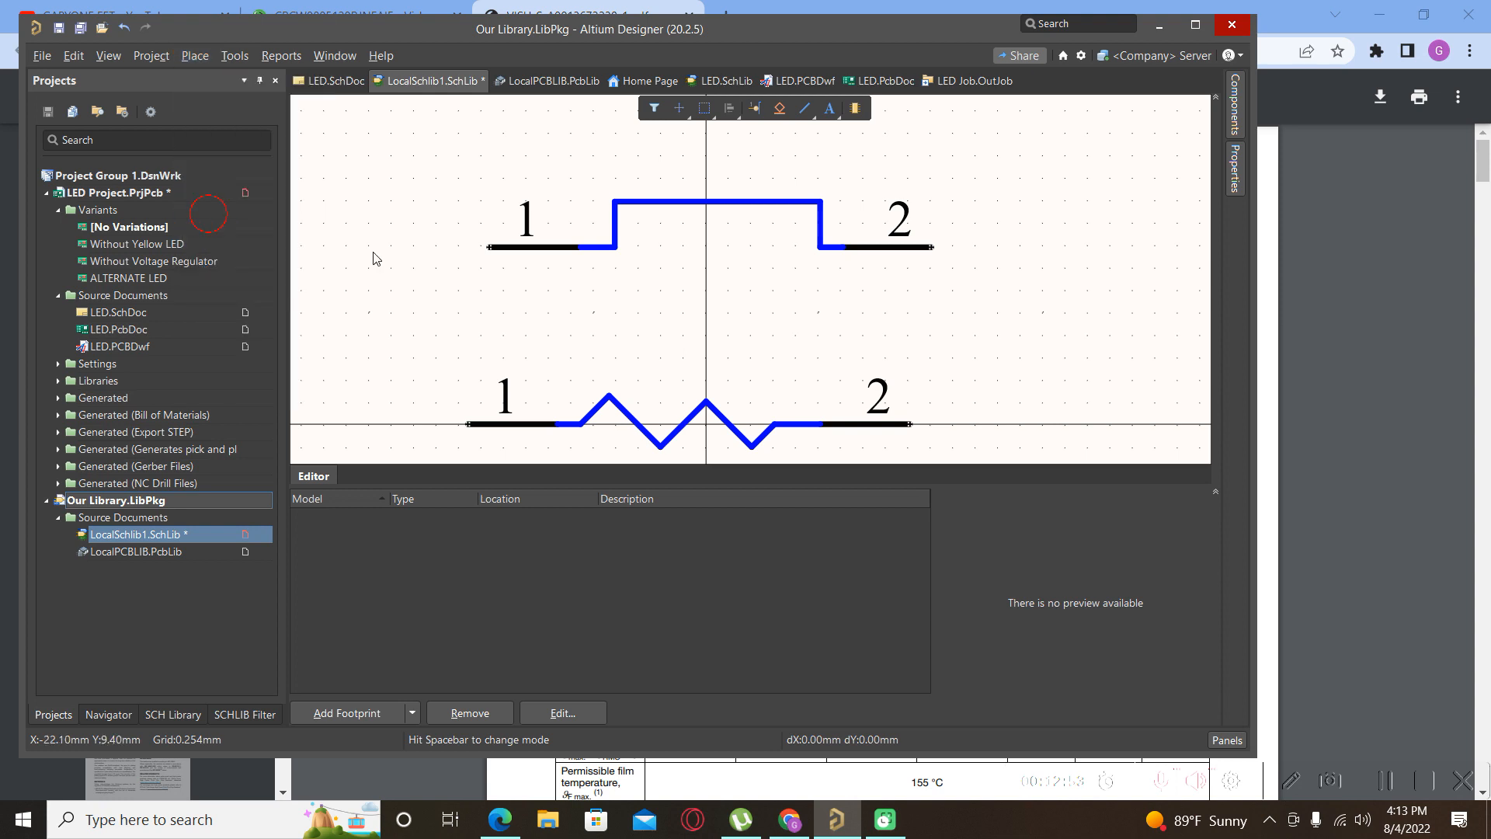
left_click(614, 247)
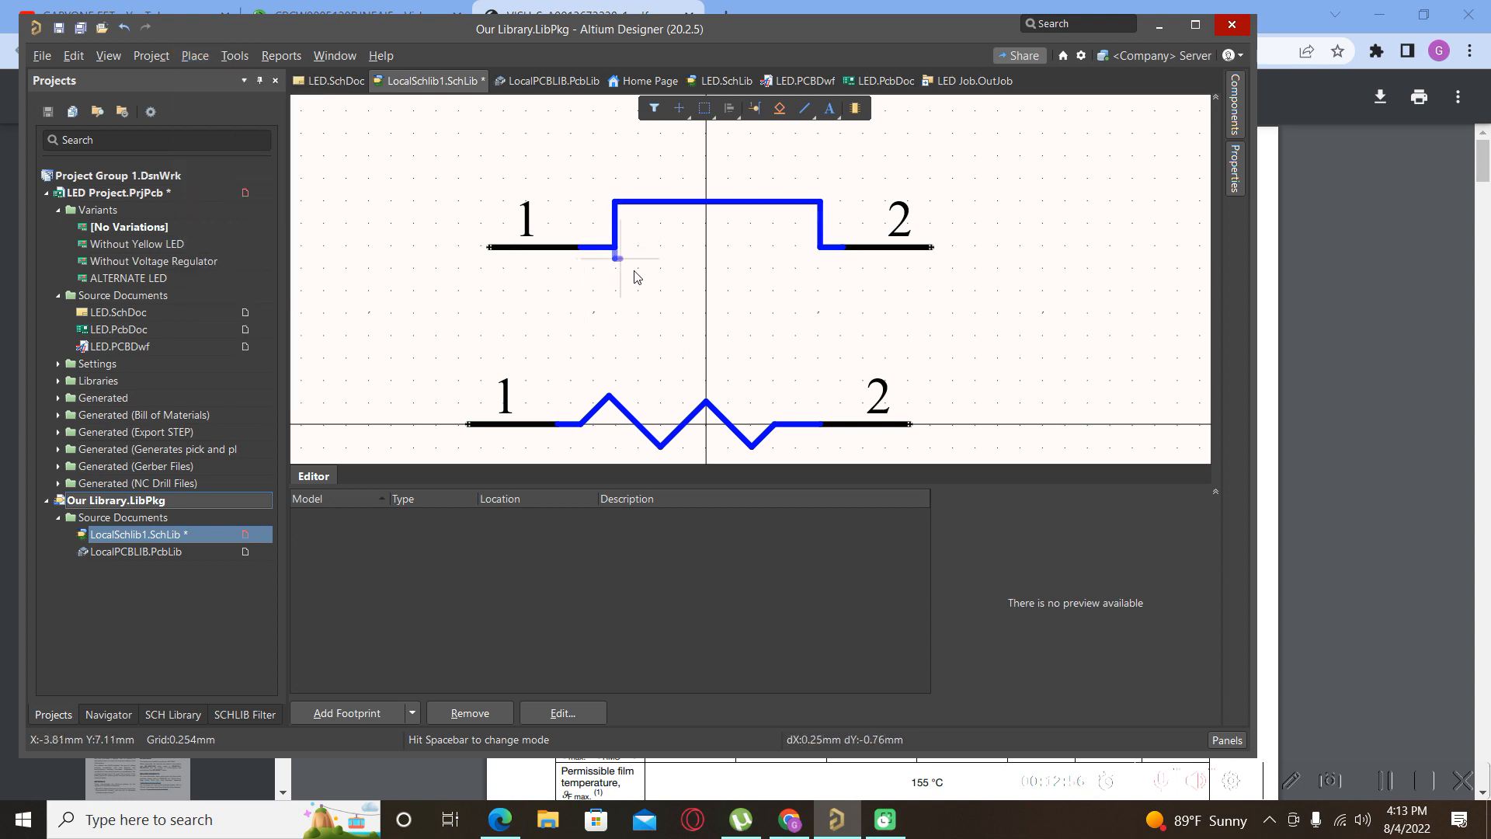
left_click(819, 293)
right_click(820, 243)
right_click(819, 243)
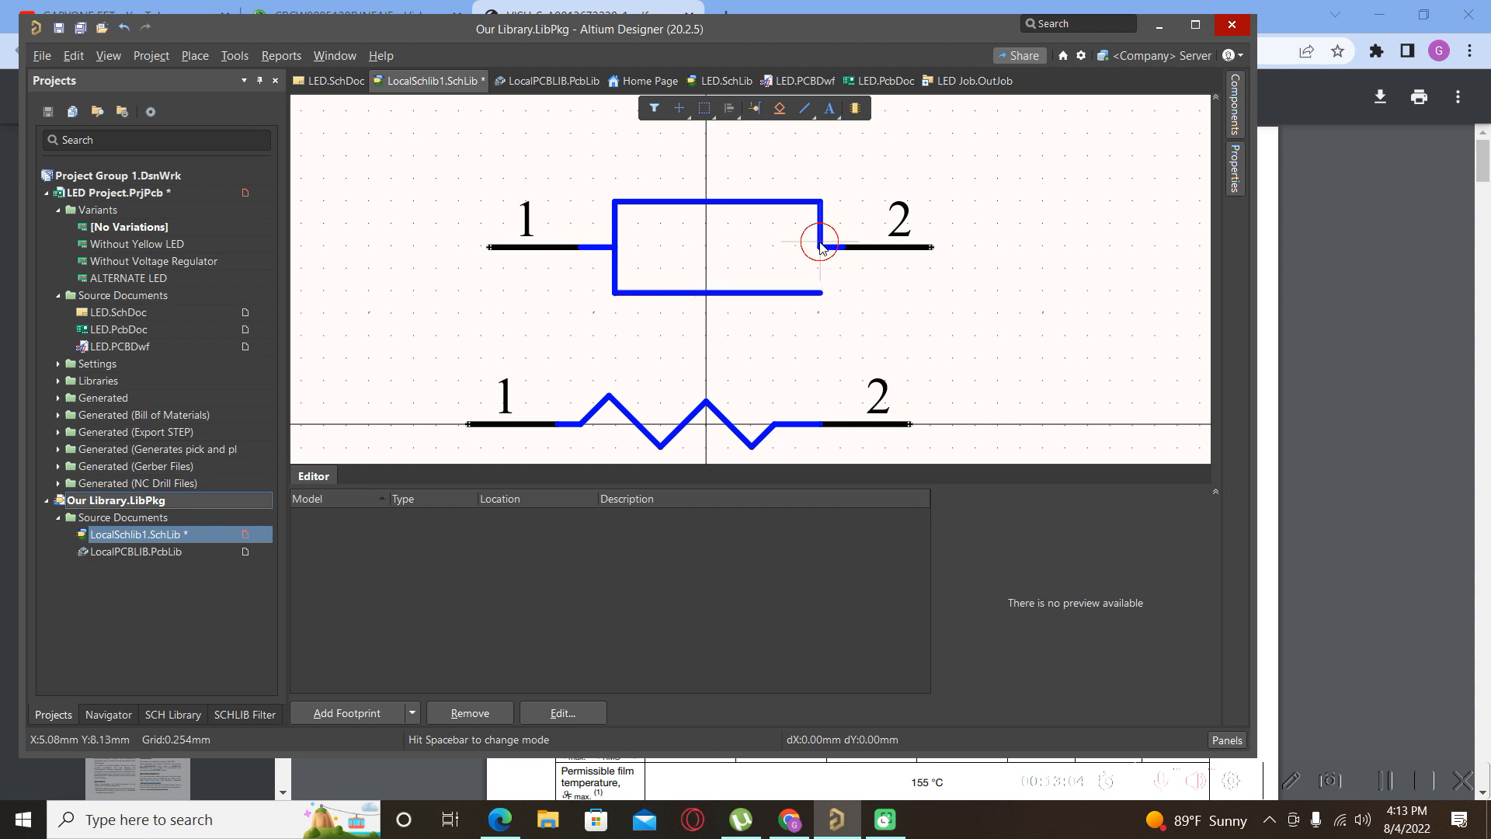
left_click(819, 293)
left_click(852, 299)
Draw the right edge from the body's lower-right corner up to pin 2.
right_click(852, 299)
left_click(885, 444)
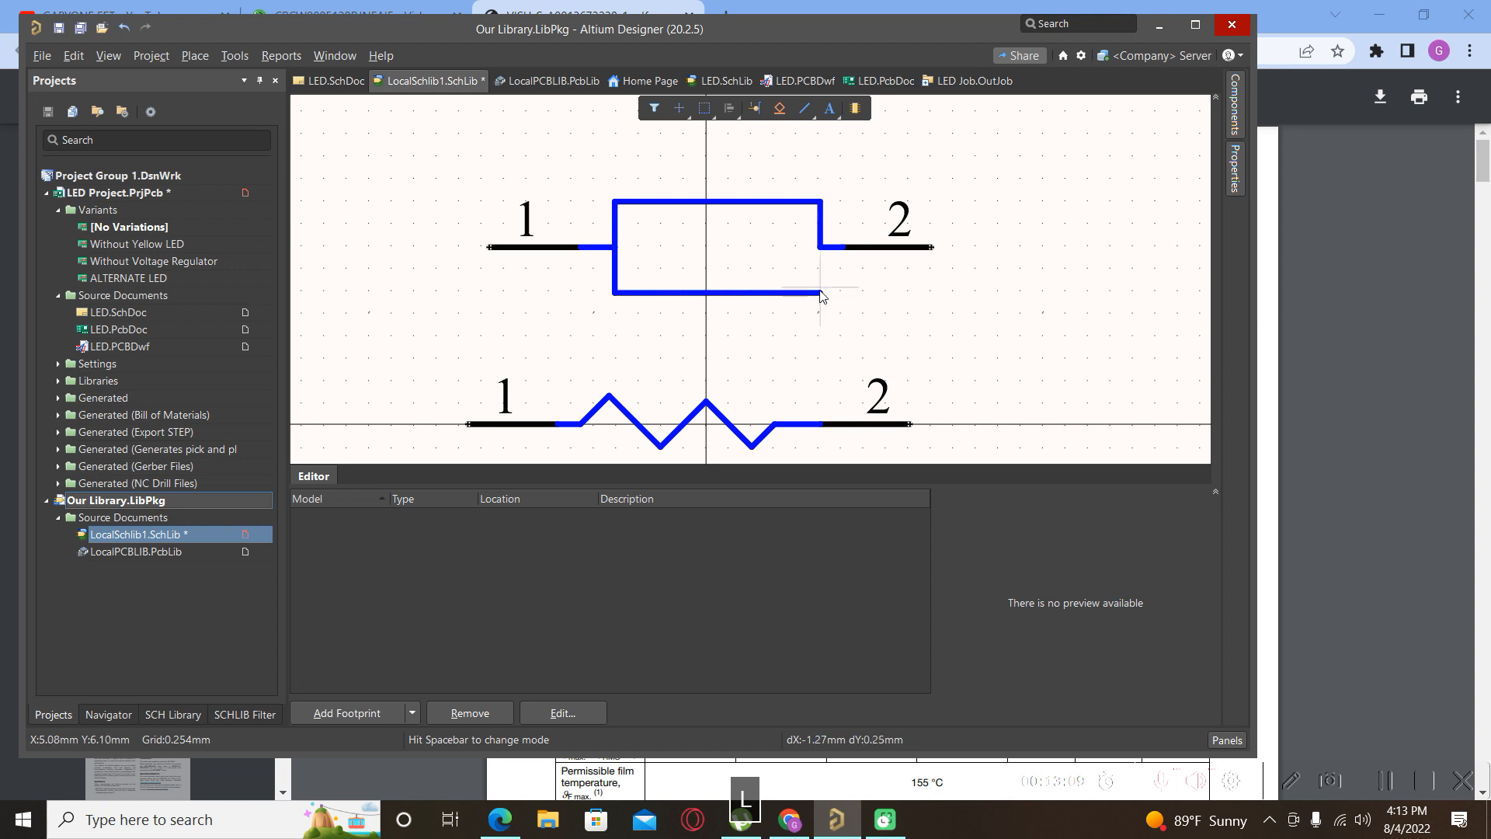
scroll(822, 289, "up", 3, "ctrl")
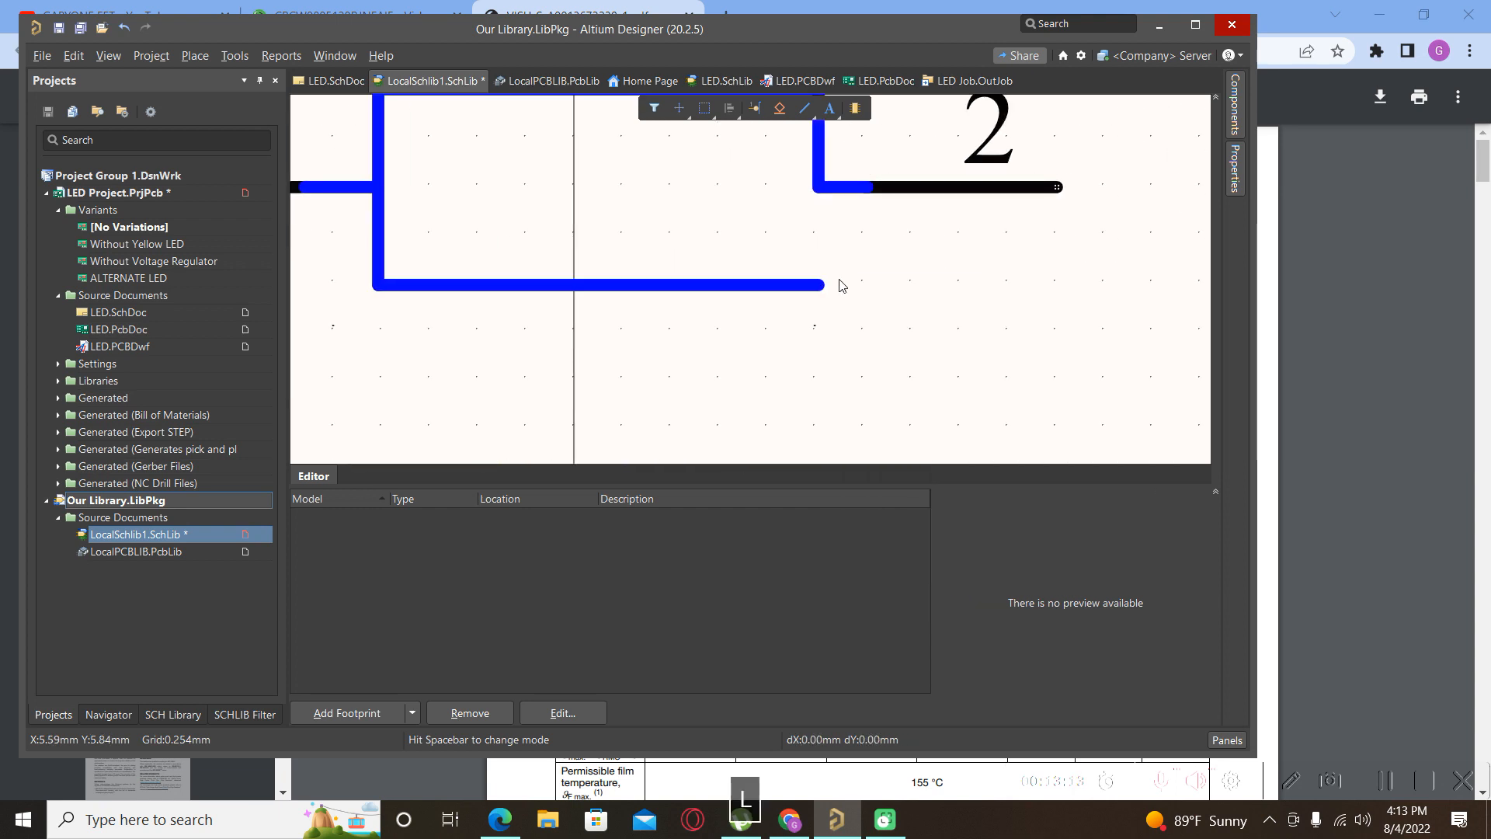
left_click(820, 285)
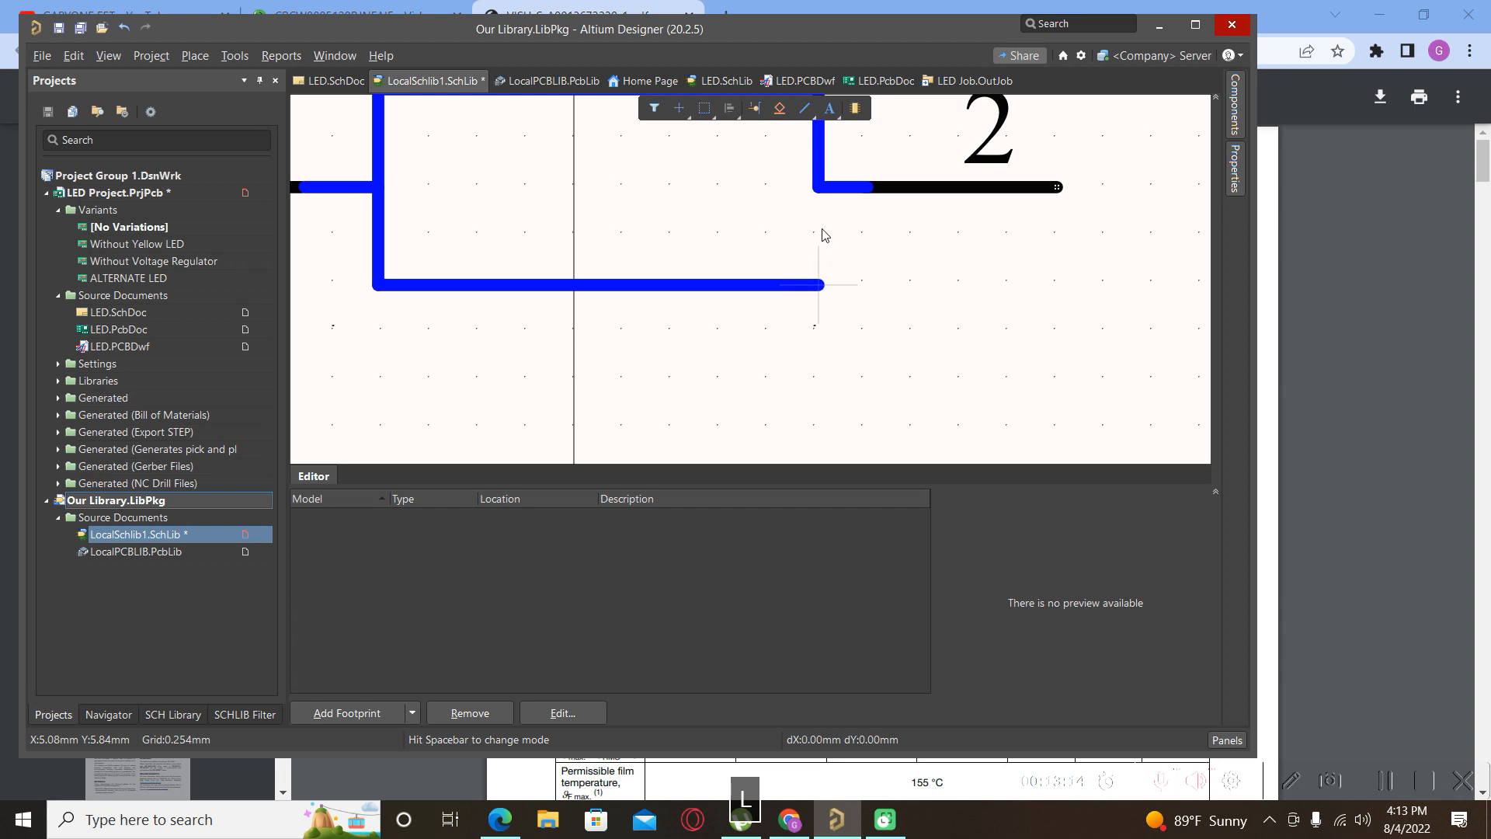
left_click(820, 187)
scroll(813, 255, "down", 5, "ctrl")
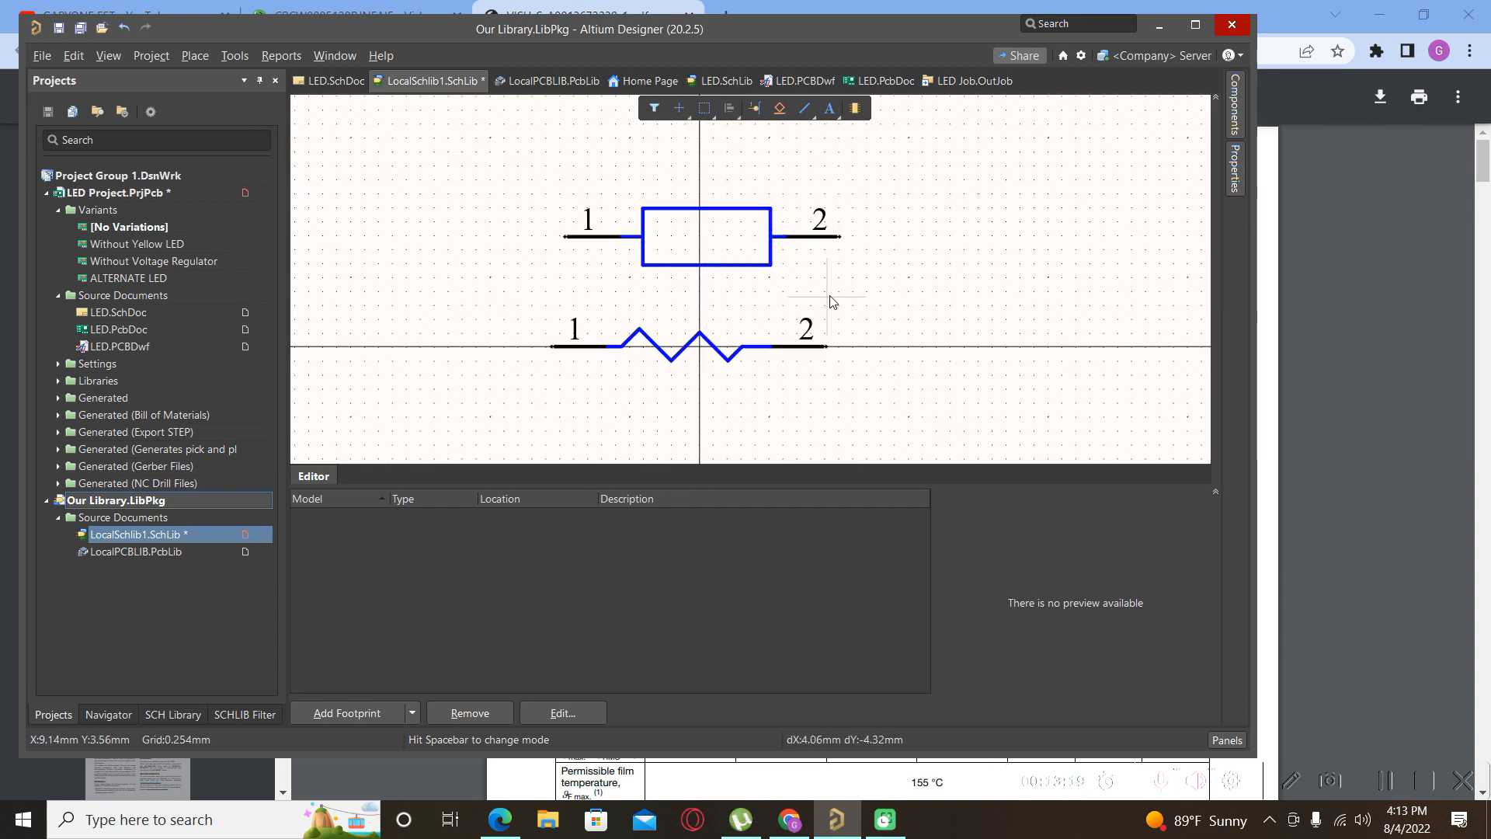
Box-select the upper rectangular resistor copy and delete it.
right_click(879, 266)
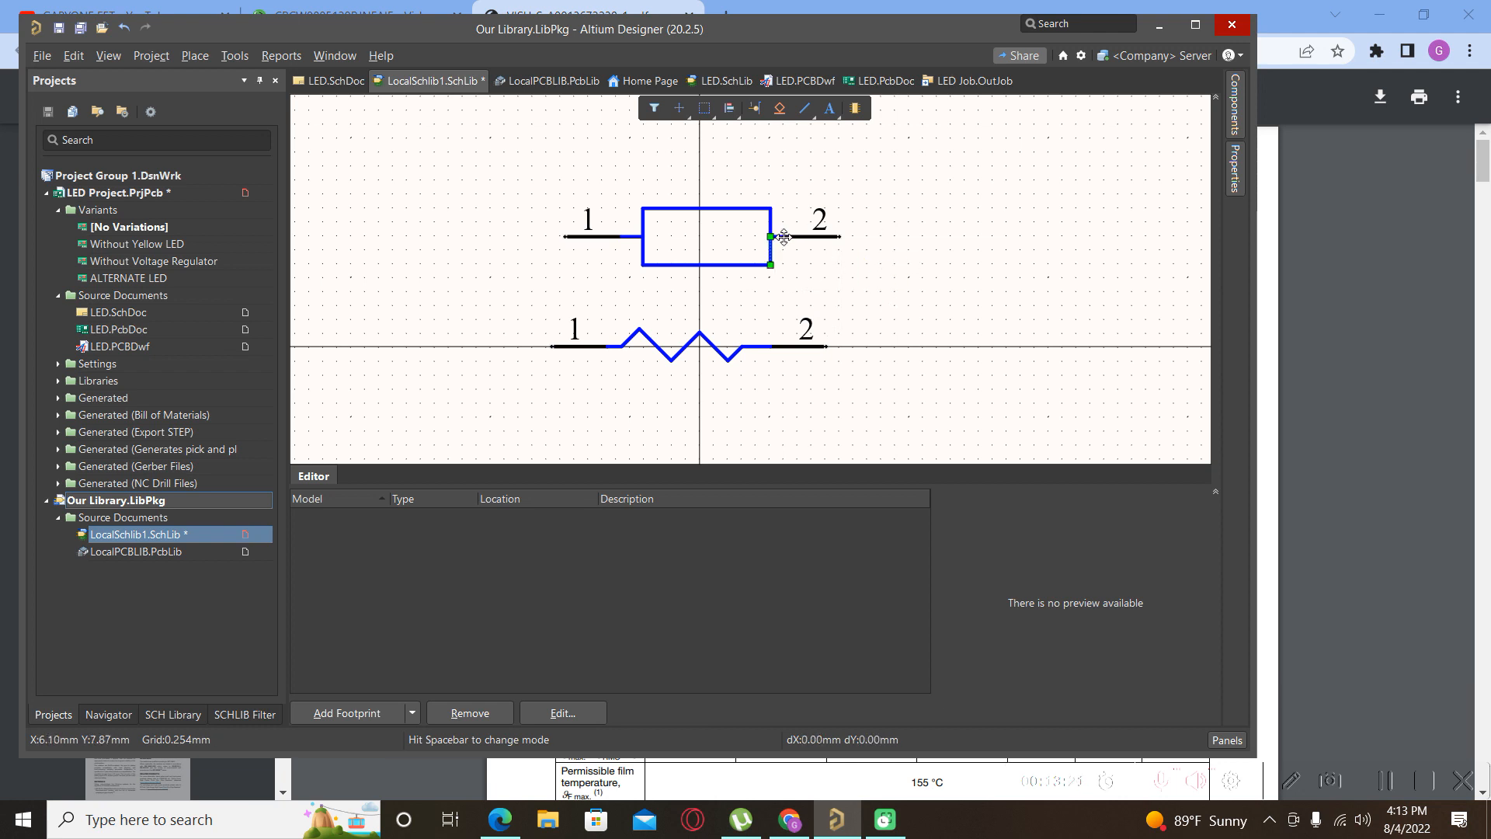
scroll(807, 248, "down", 2, "ctrl")
left_click(831, 289)
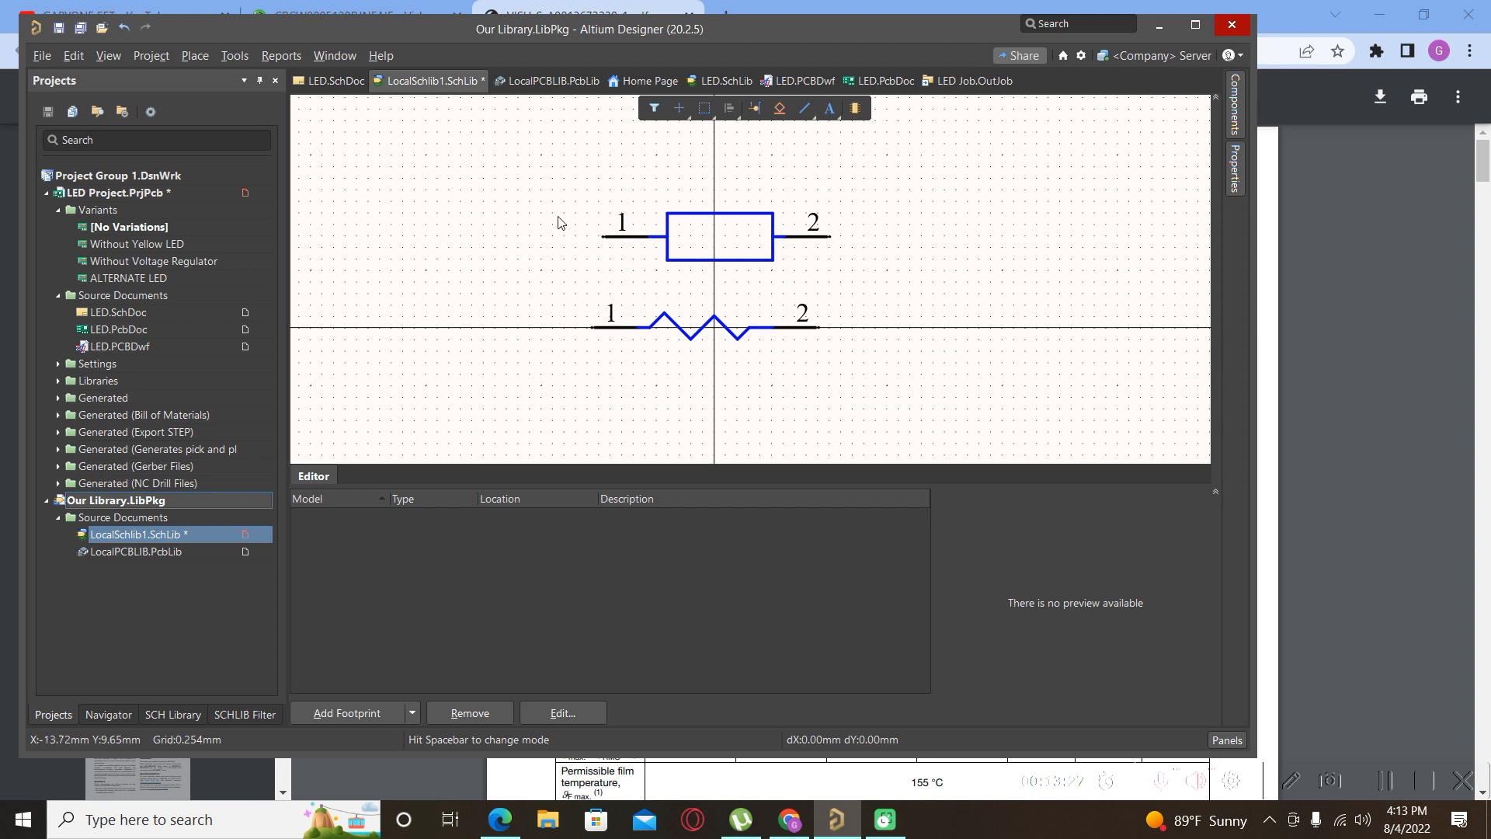
left_click_drag(574, 200, 881, 293)
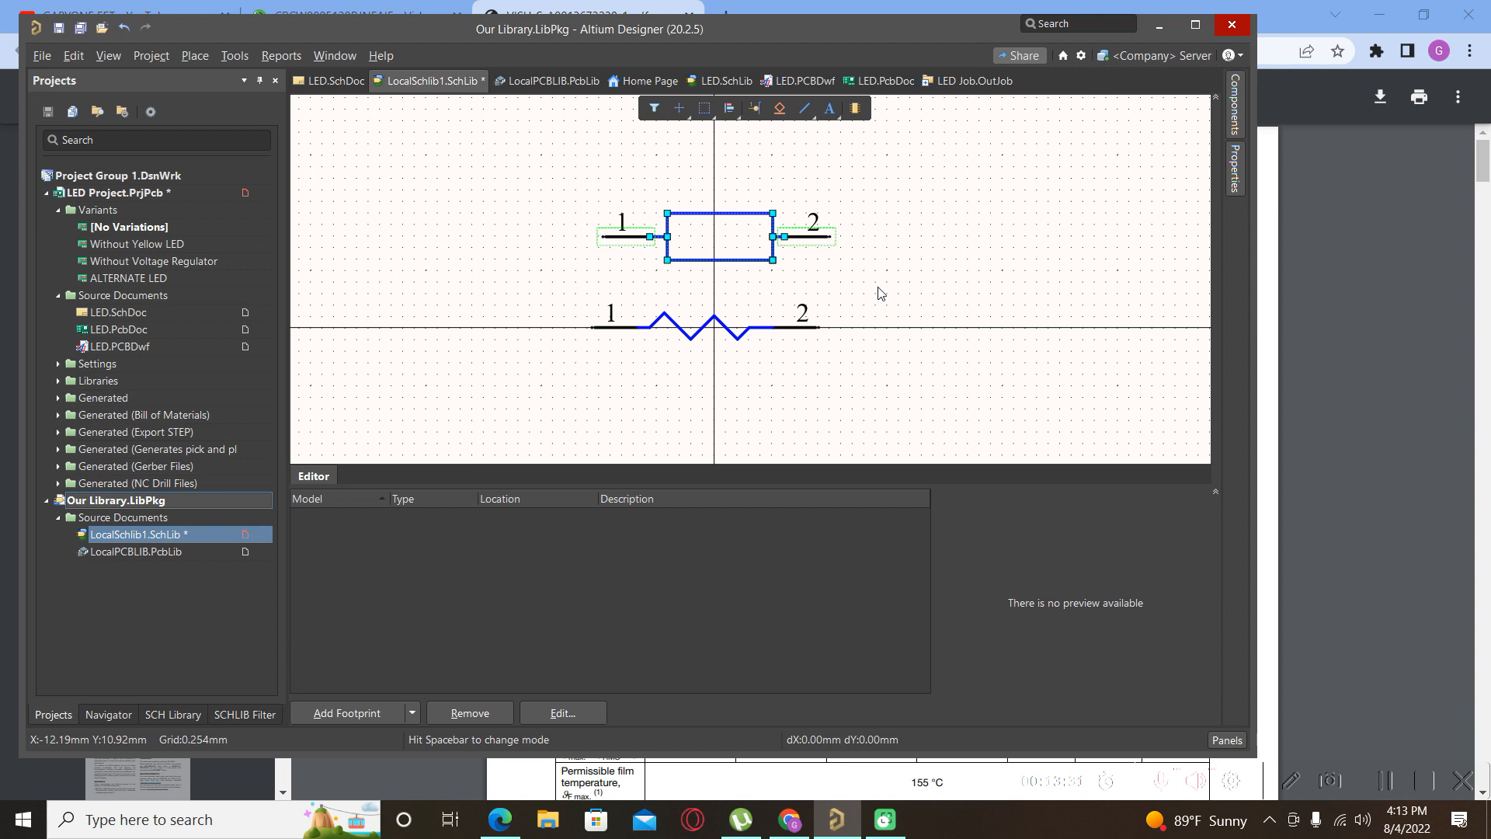
key("Delete")
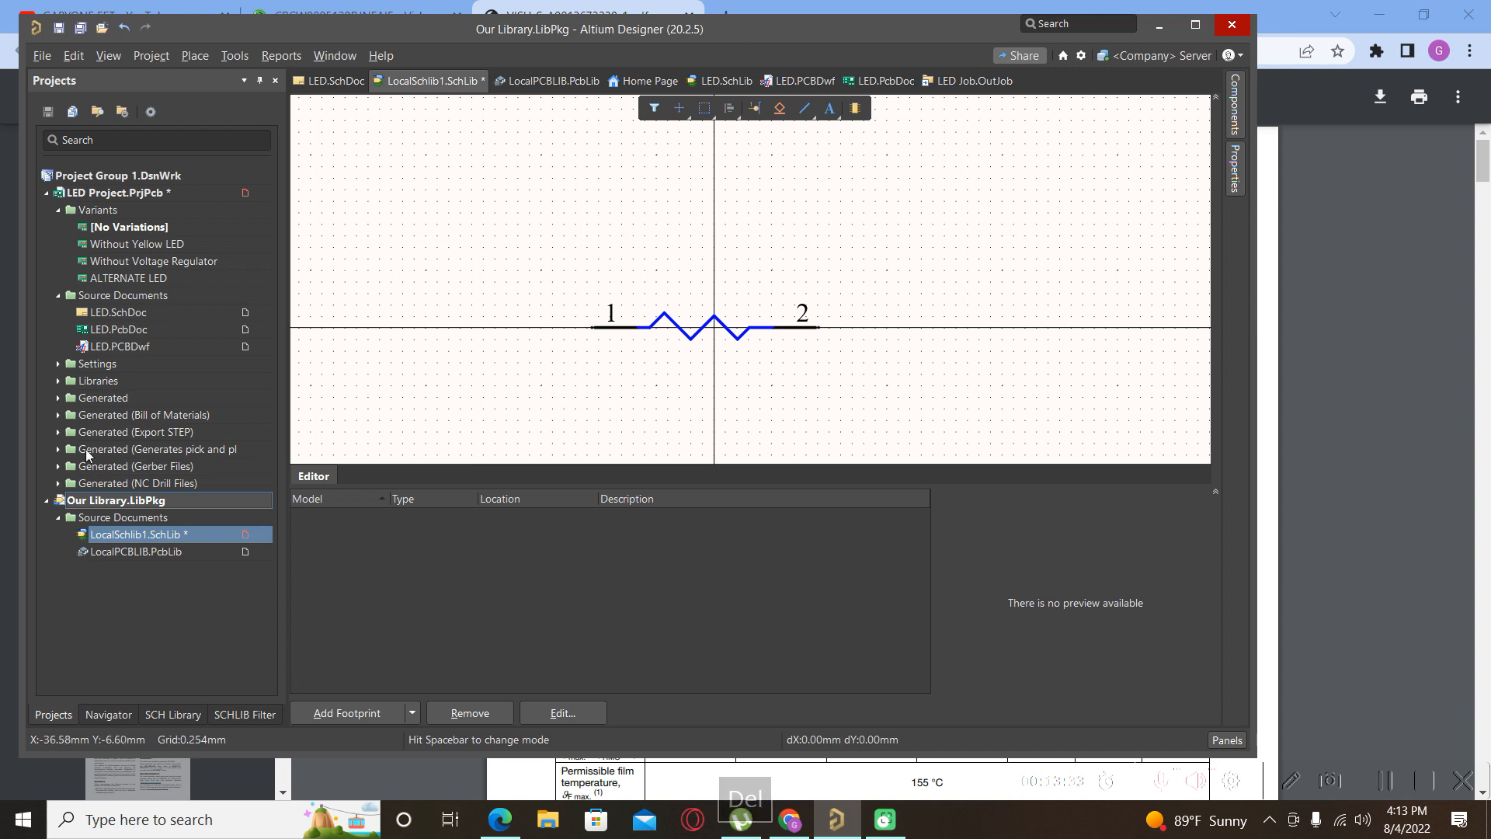
Save LocalSchlib1.SchLib and open the LocalPCBLIB.PcbLib footprint library.
left_click(132, 542)
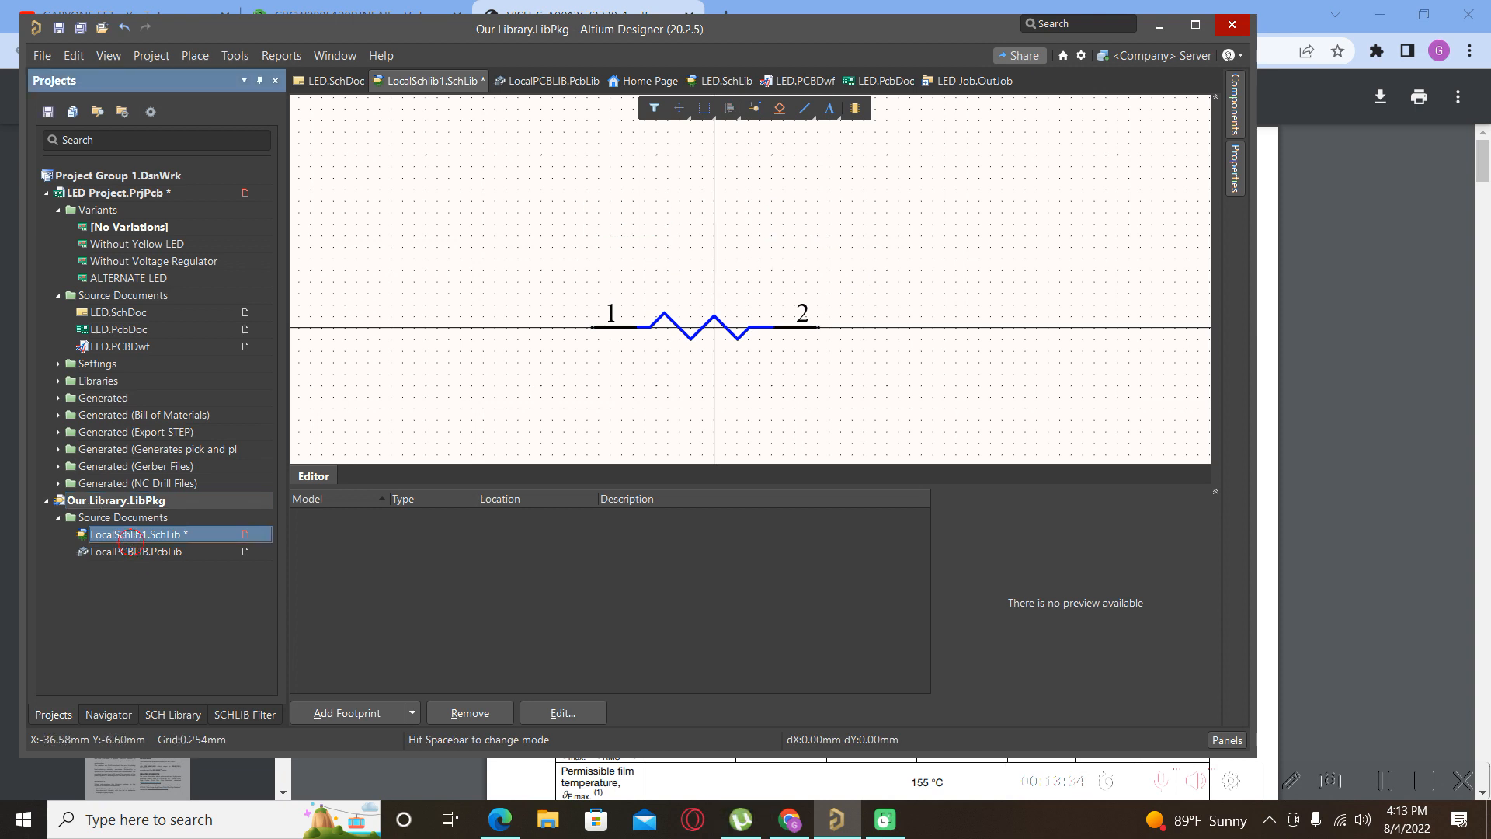
right_click(132, 542)
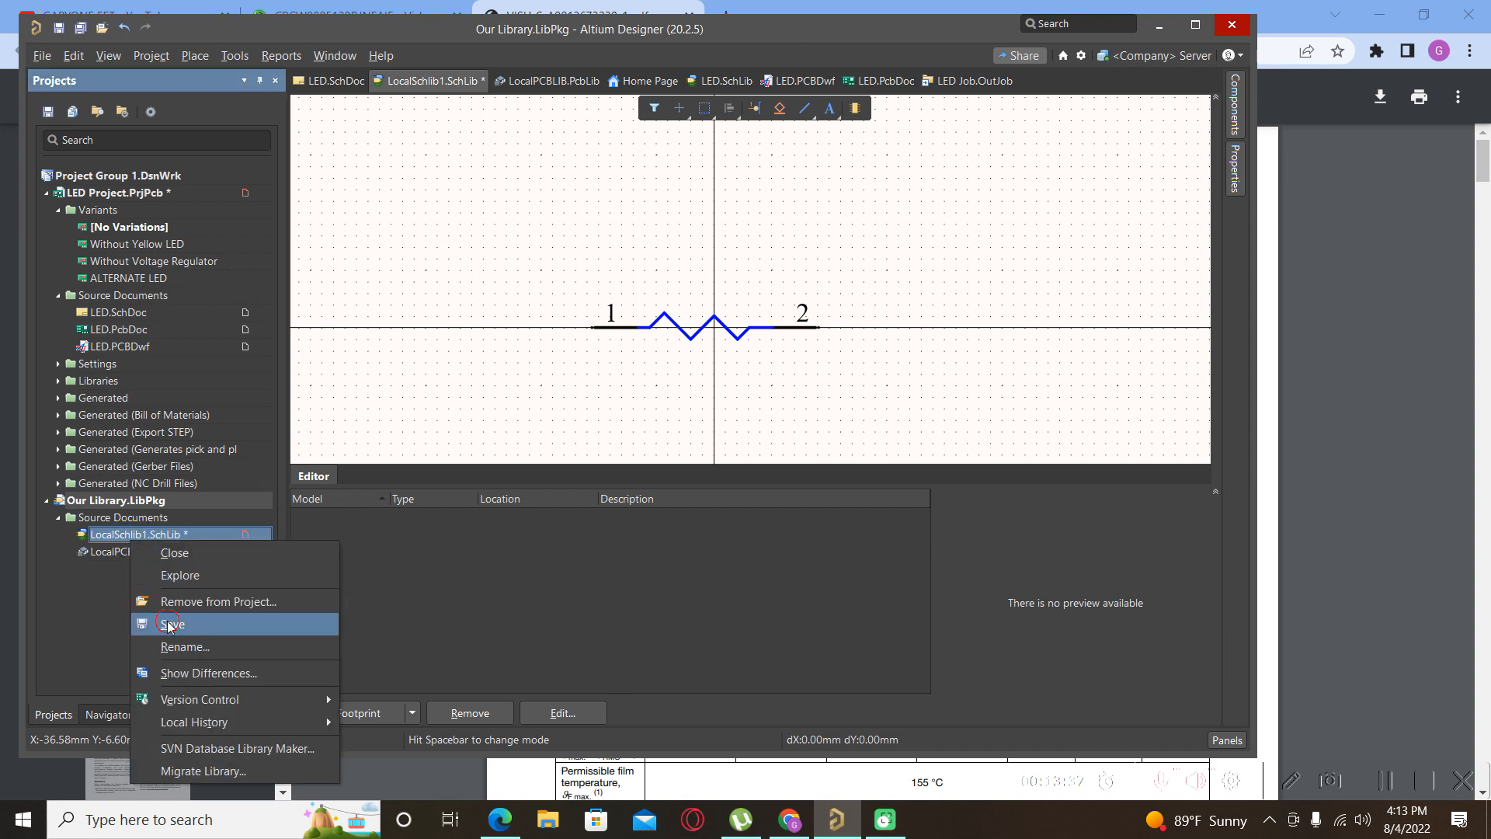
key("Escape")
double_click(129, 553)
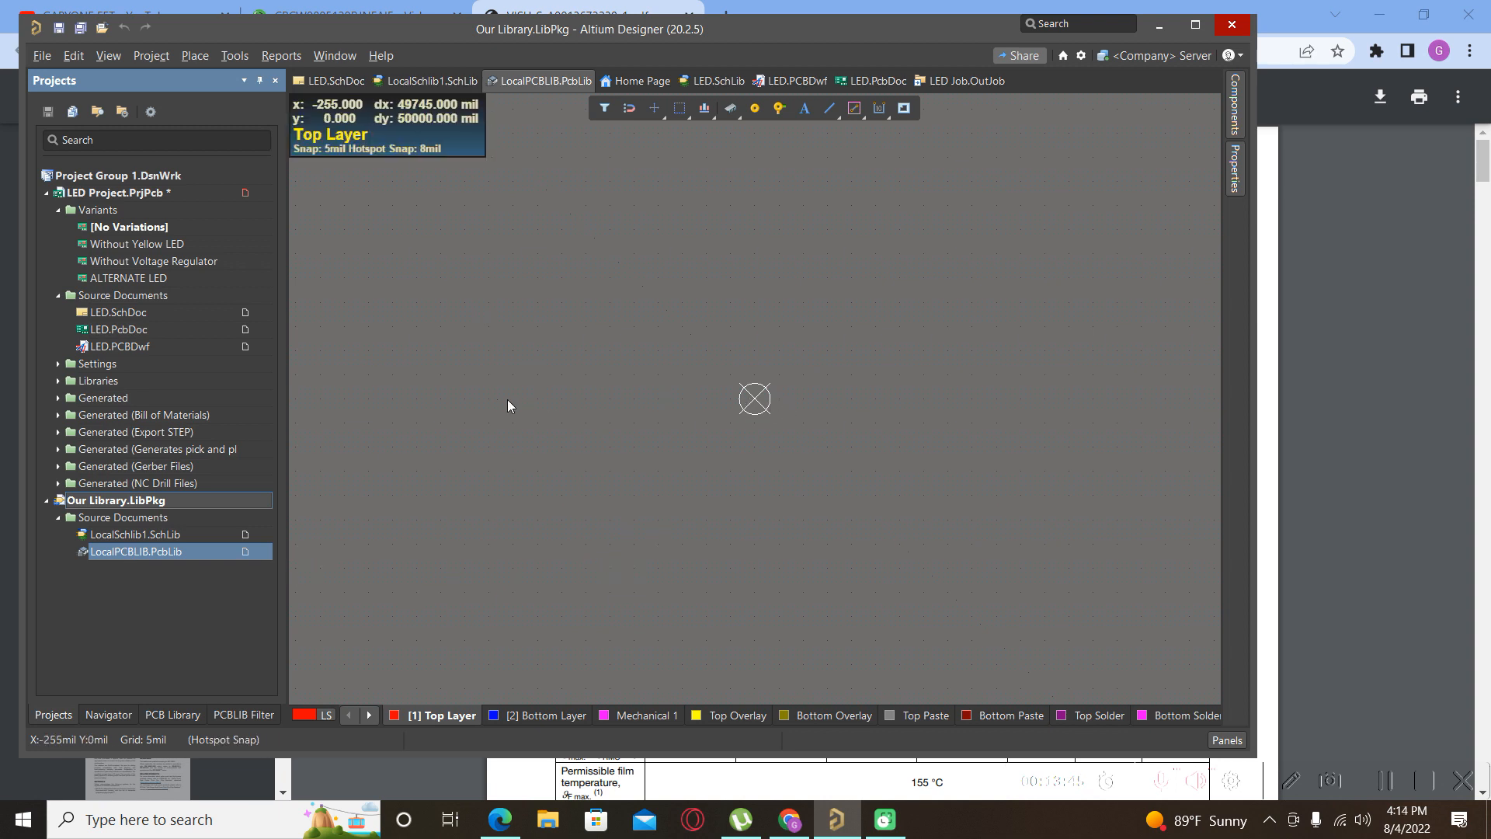
Launch Tools > Footprint Wizard in the LocalPCBLIB.PcbLib editor.
left_click(235, 56)
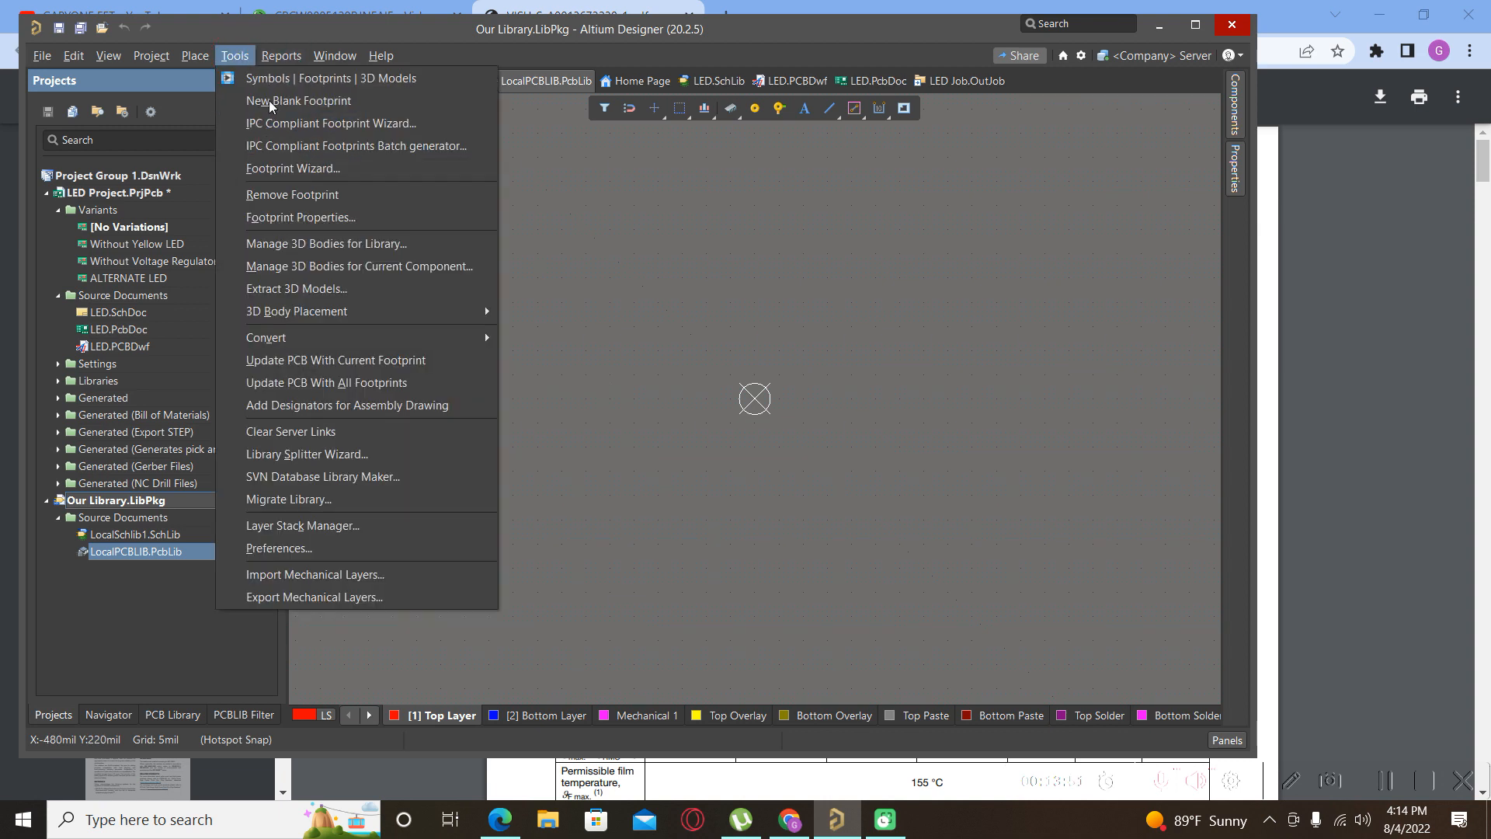
left_click(285, 167)
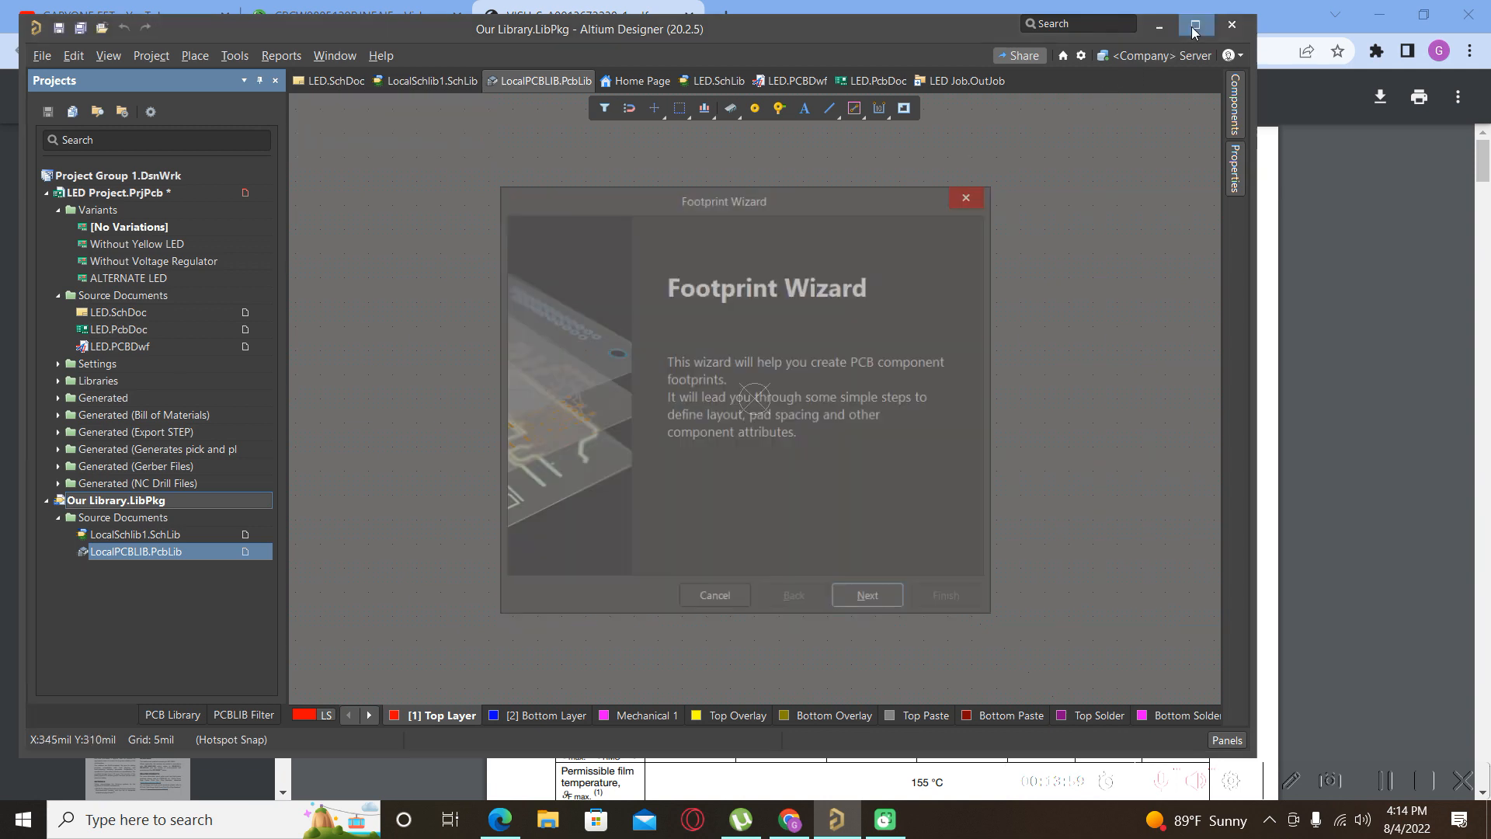
Choose the Resistors pattern in Metric (mm) with Surface Mount technology, then view the datasheet.
left_click(889, 601)
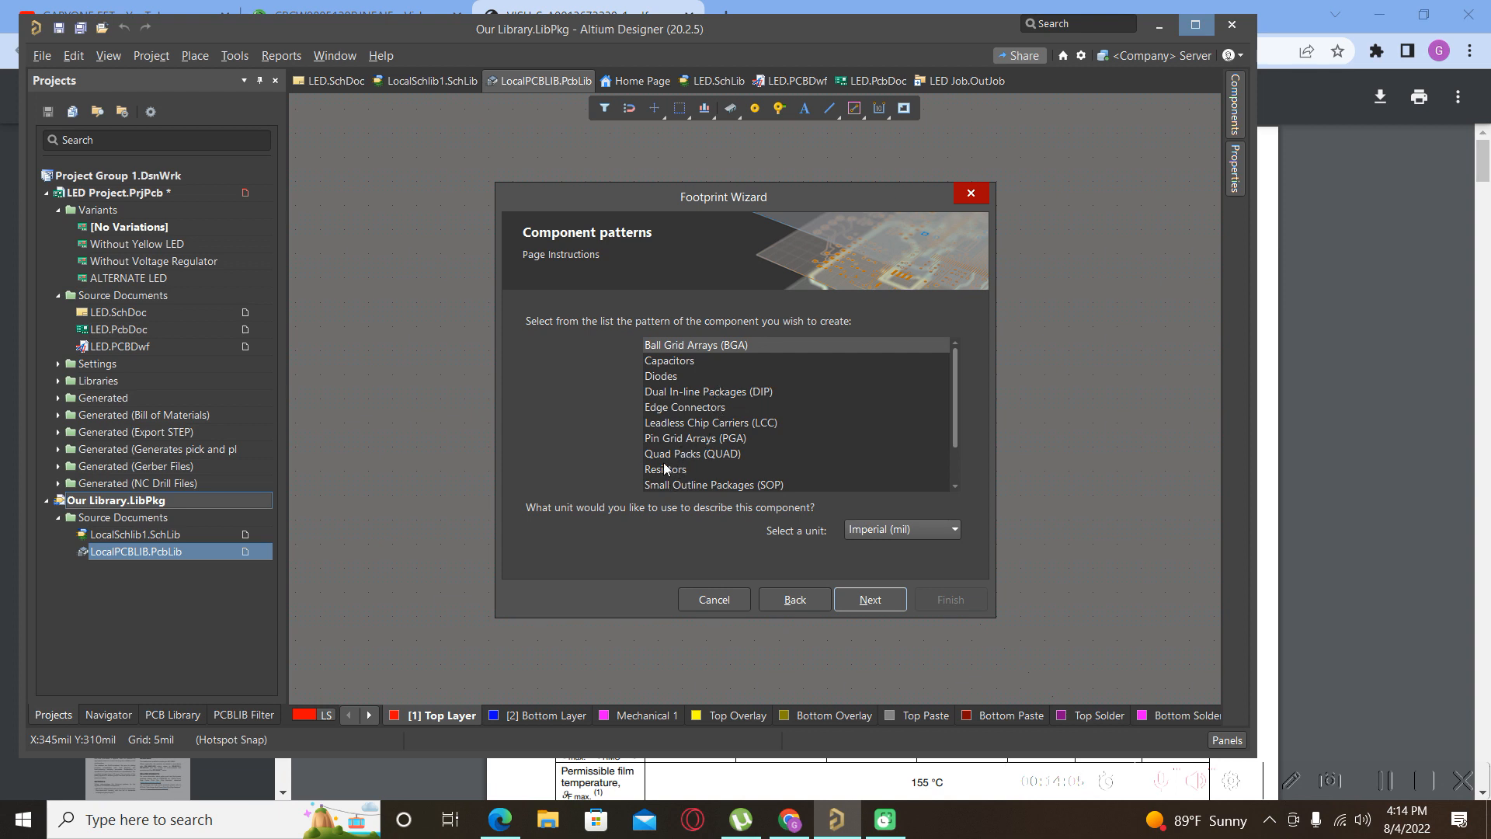
left_click(662, 363)
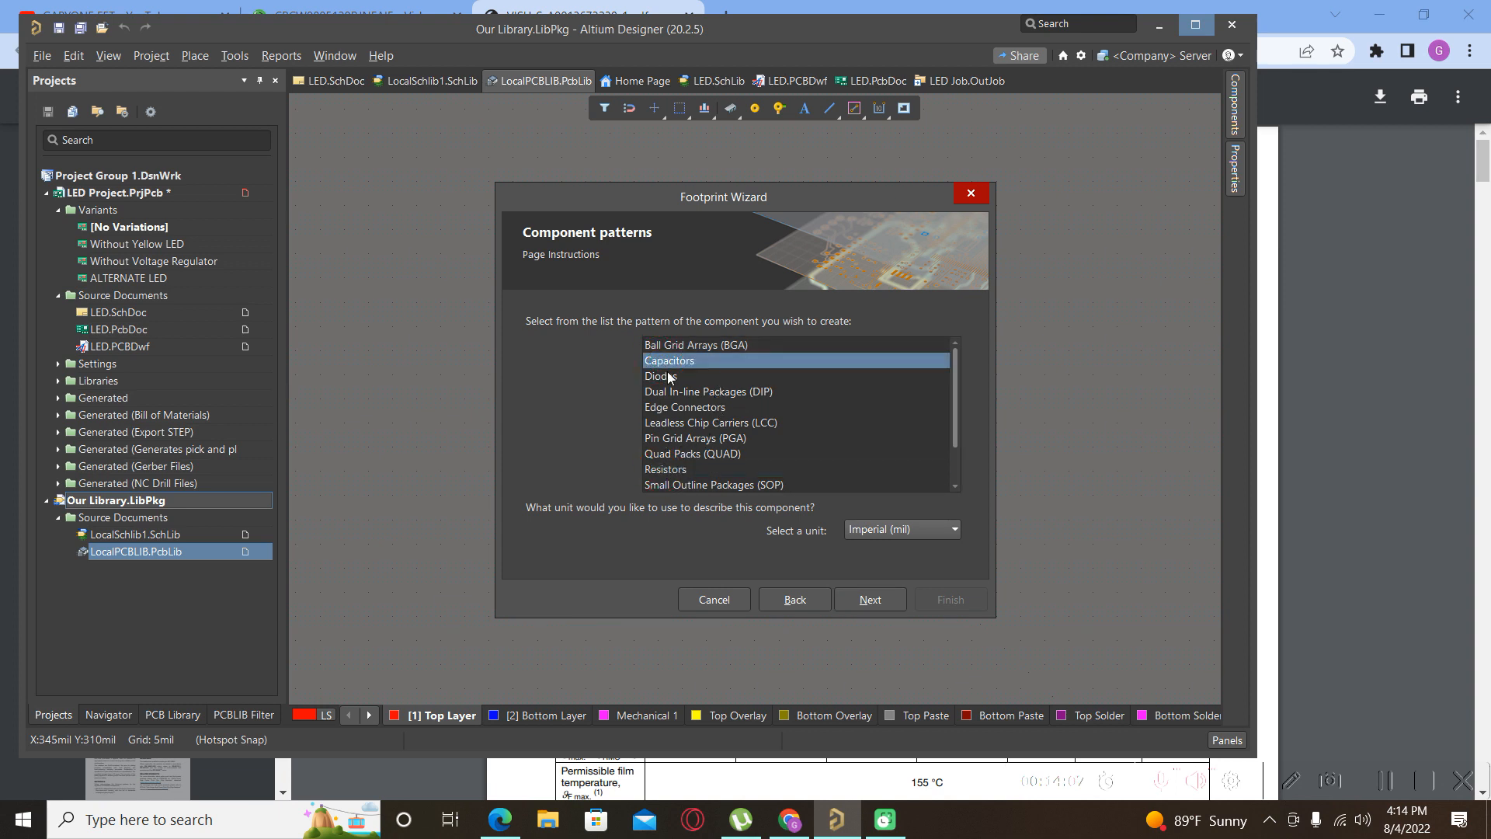
left_click(944, 530)
left_click(874, 560)
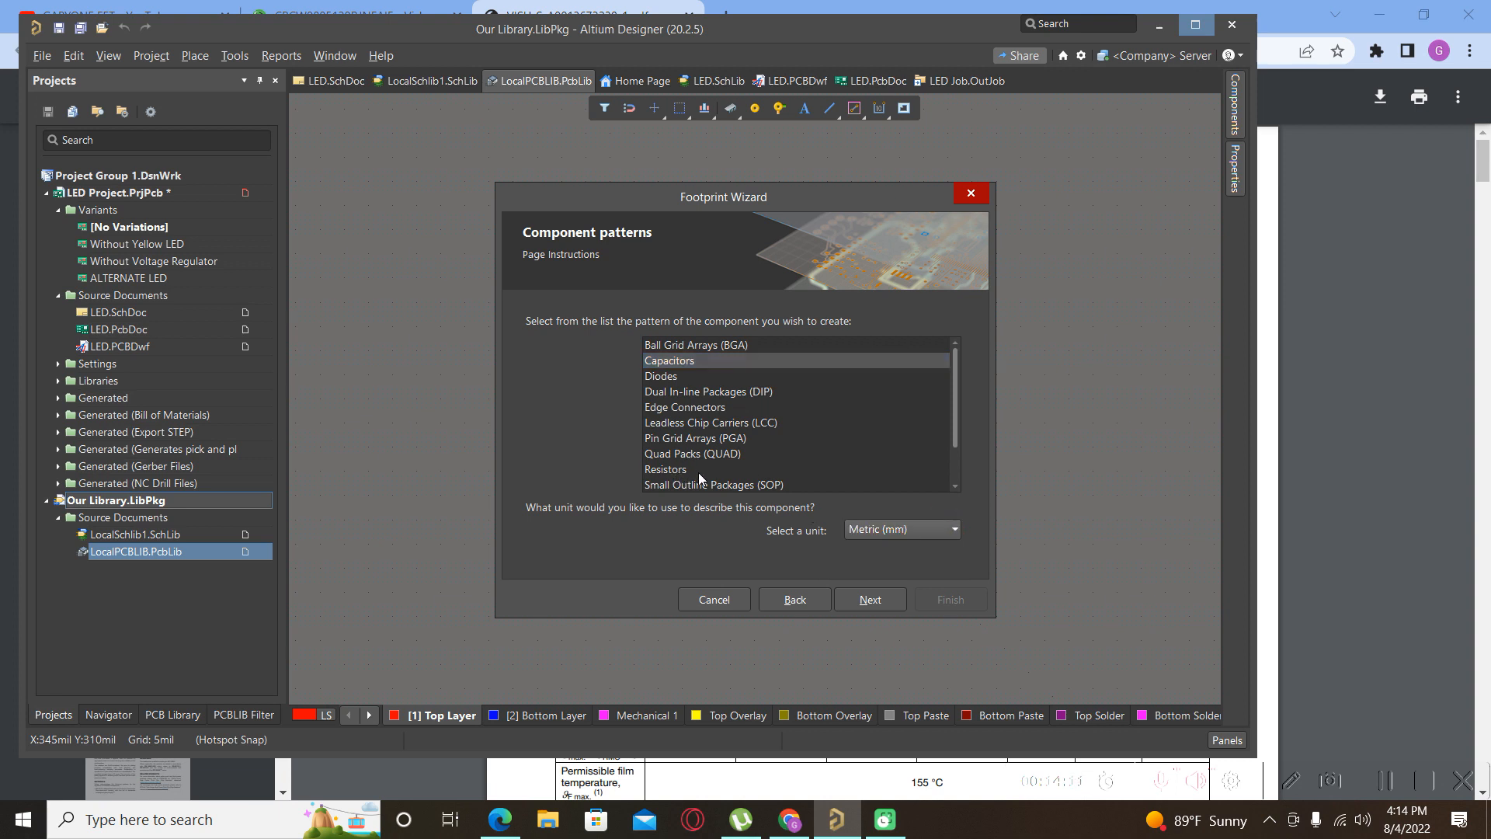
left_click(673, 480)
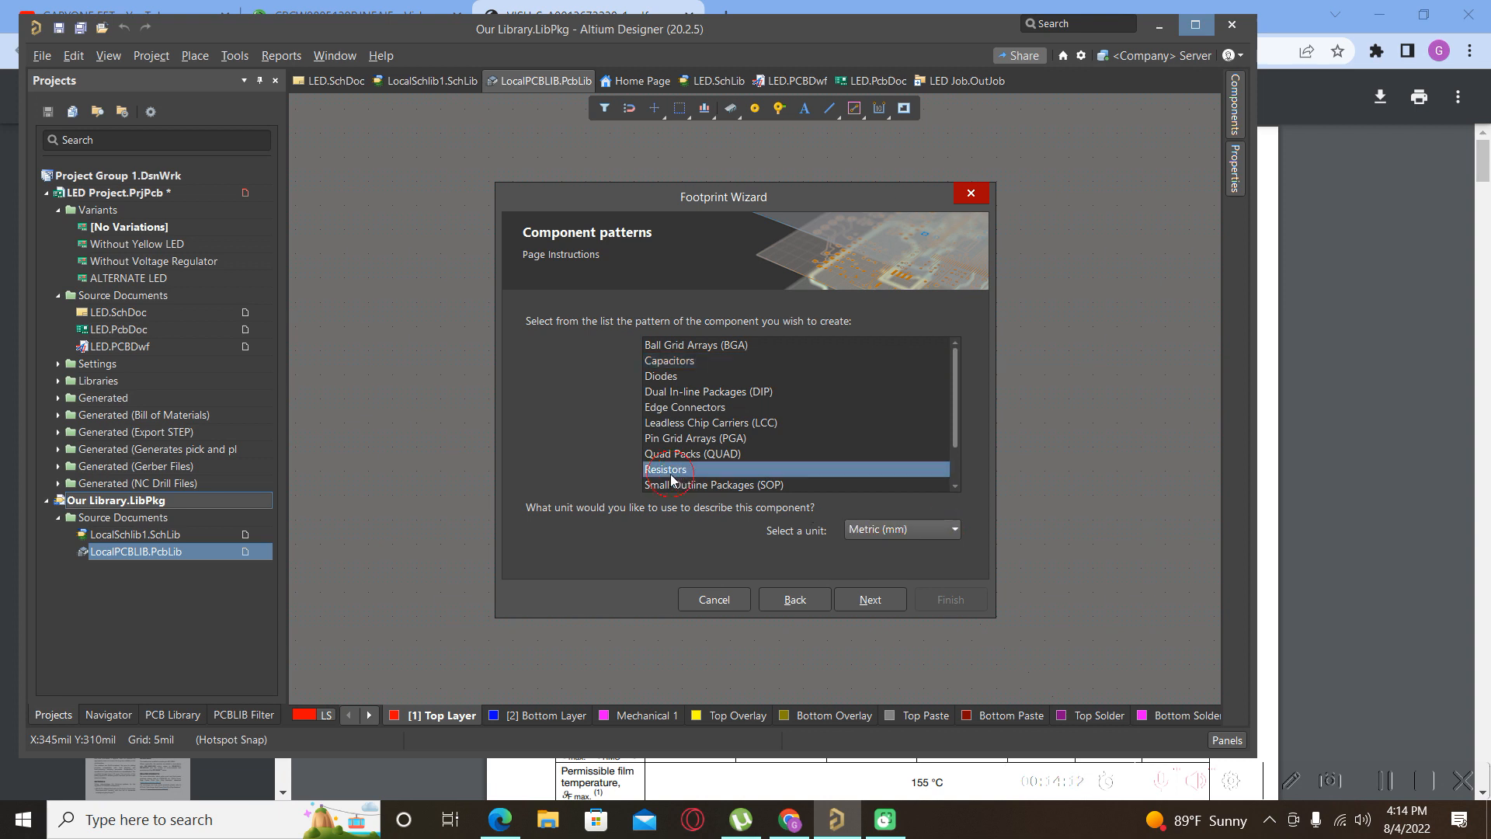
left_click(884, 602)
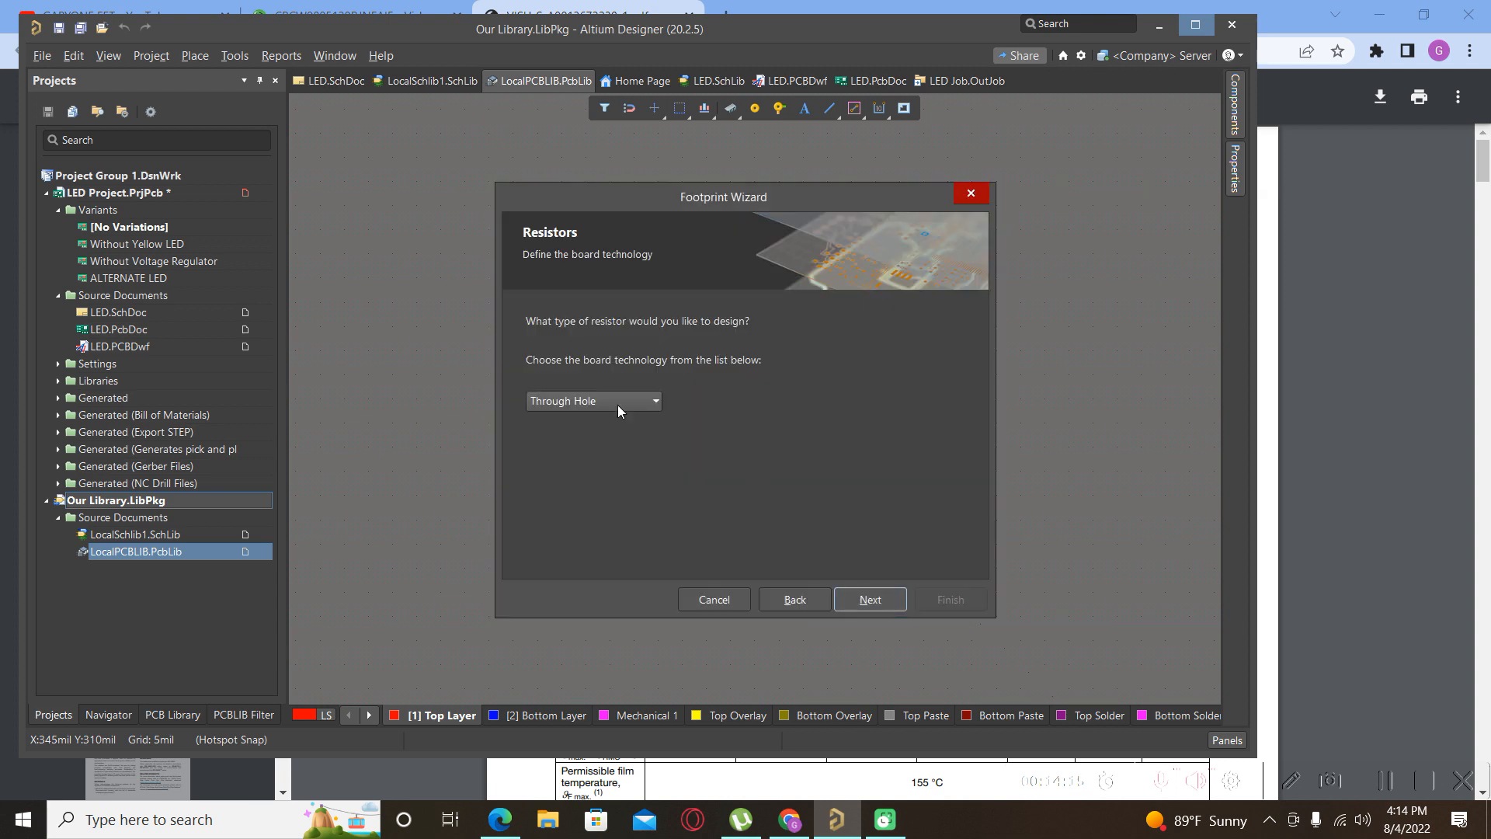
left_click(635, 403)
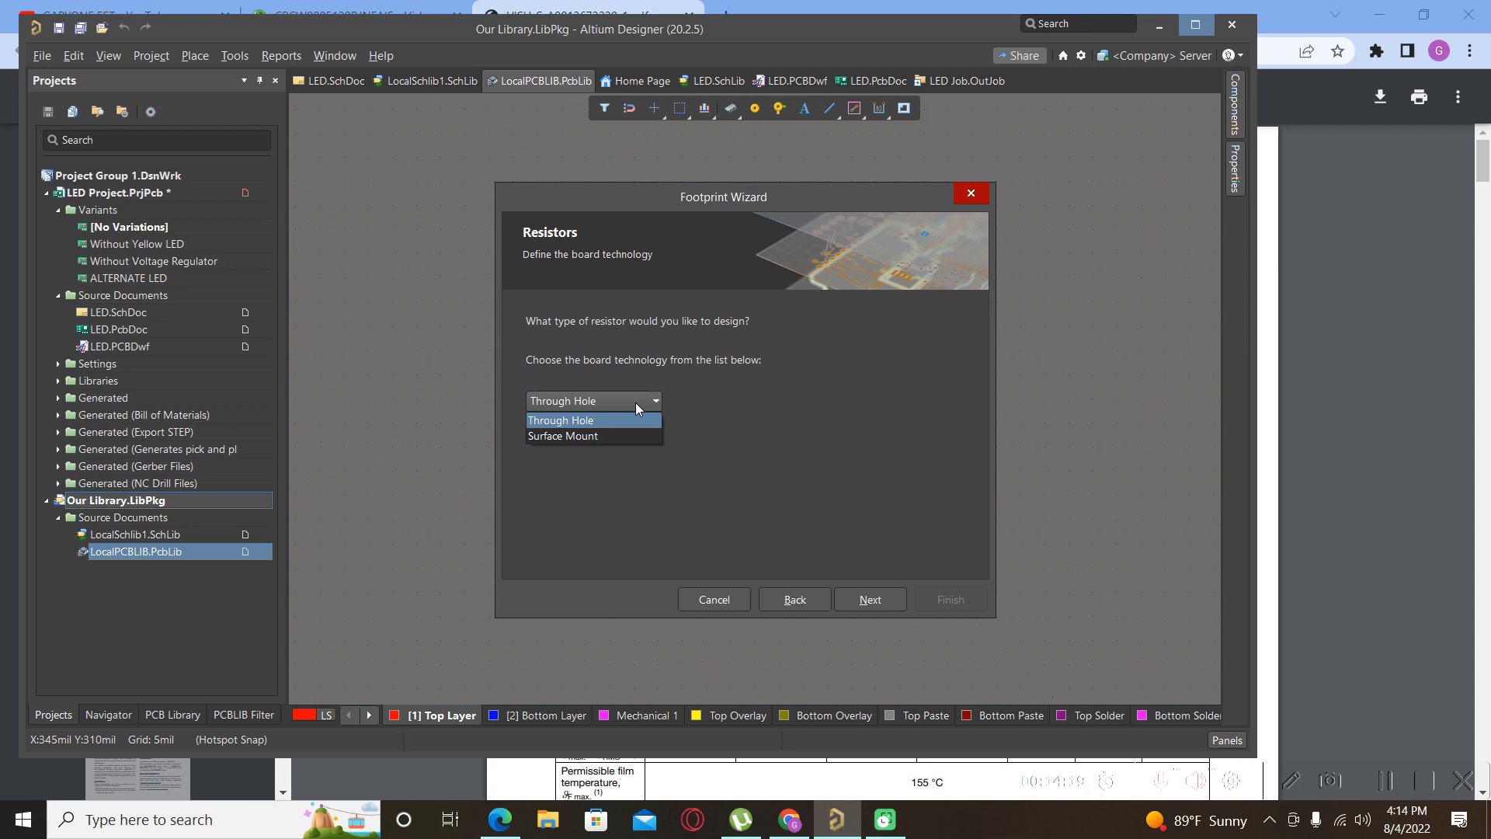
left_click(585, 437)
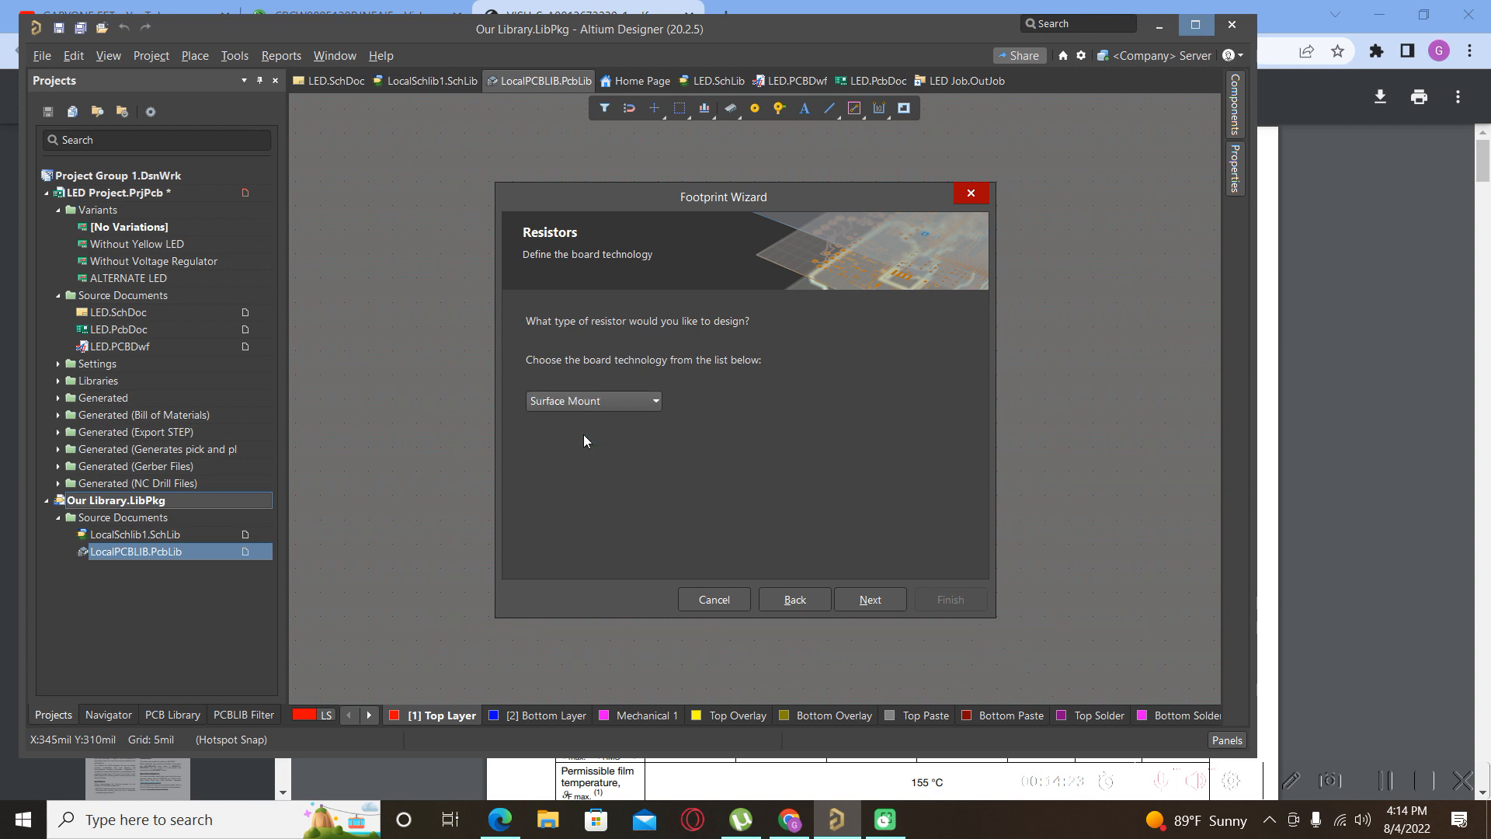
left_click(869, 603)
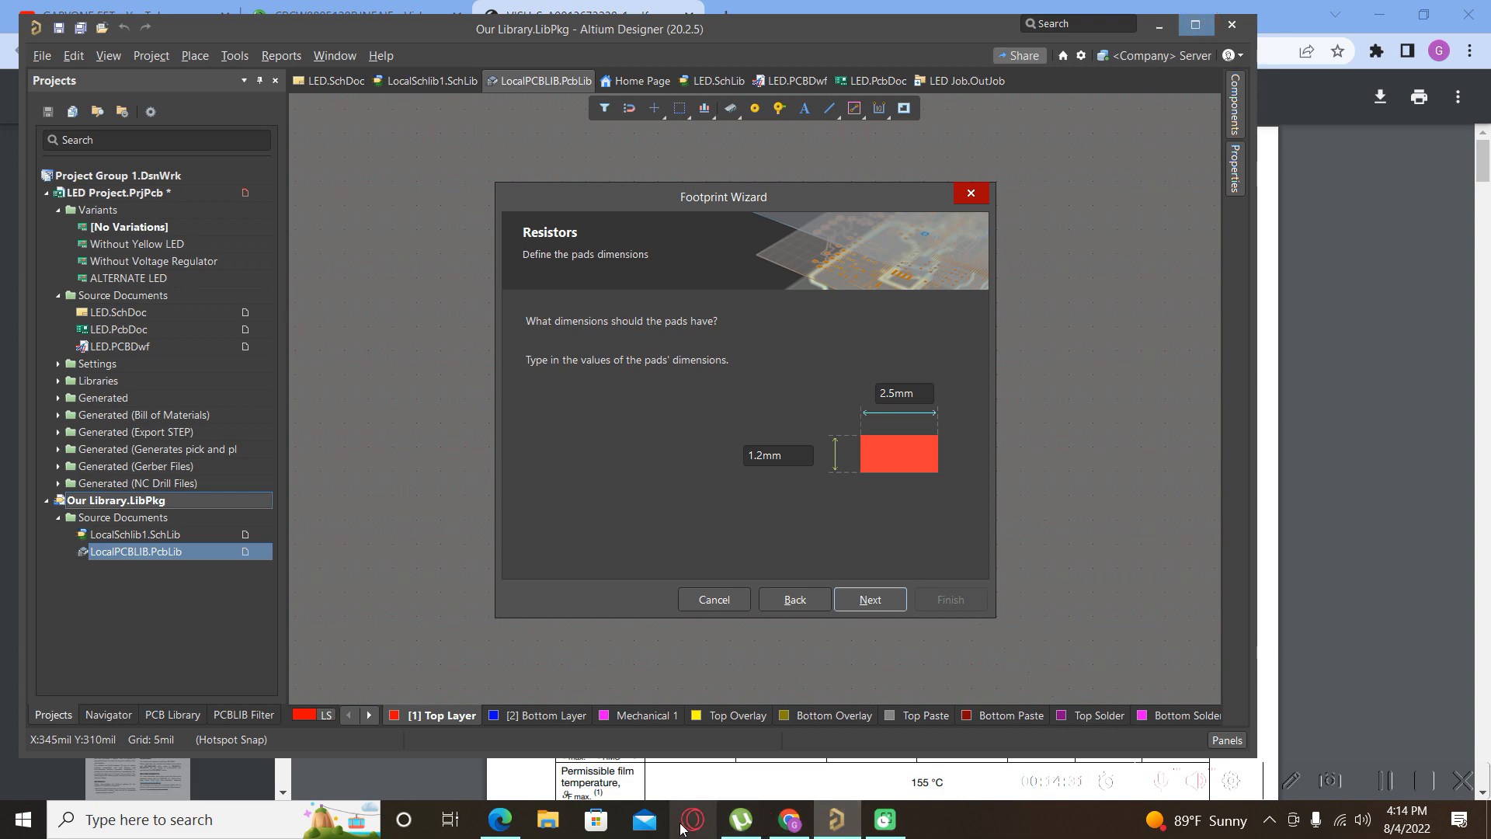
left_click(790, 821)
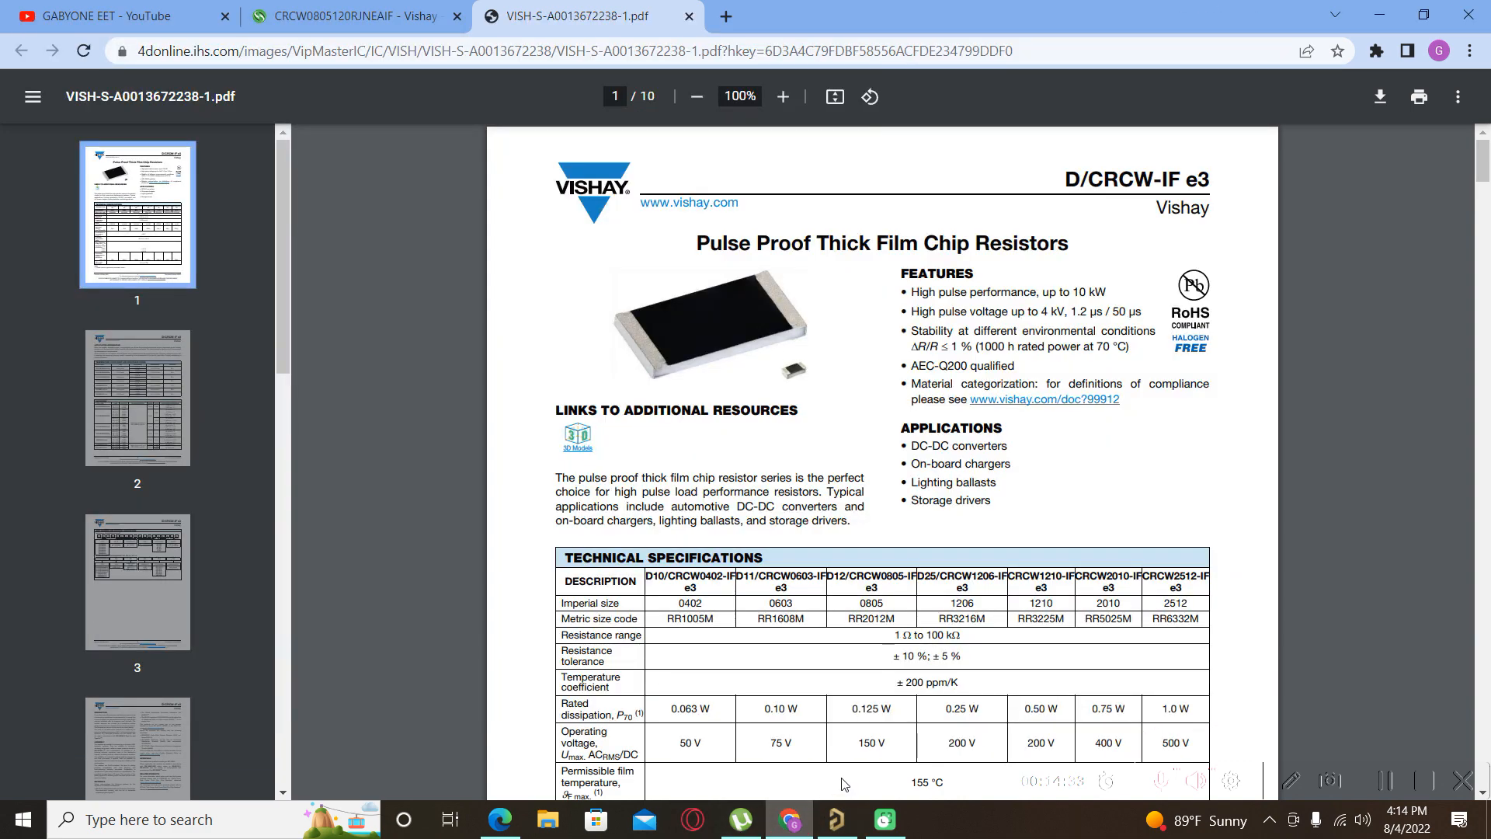
Scroll the Vishay datasheet to page 9's Recommended Solder Pad Dimensions table.
scroll(885, 510, "down", 20)
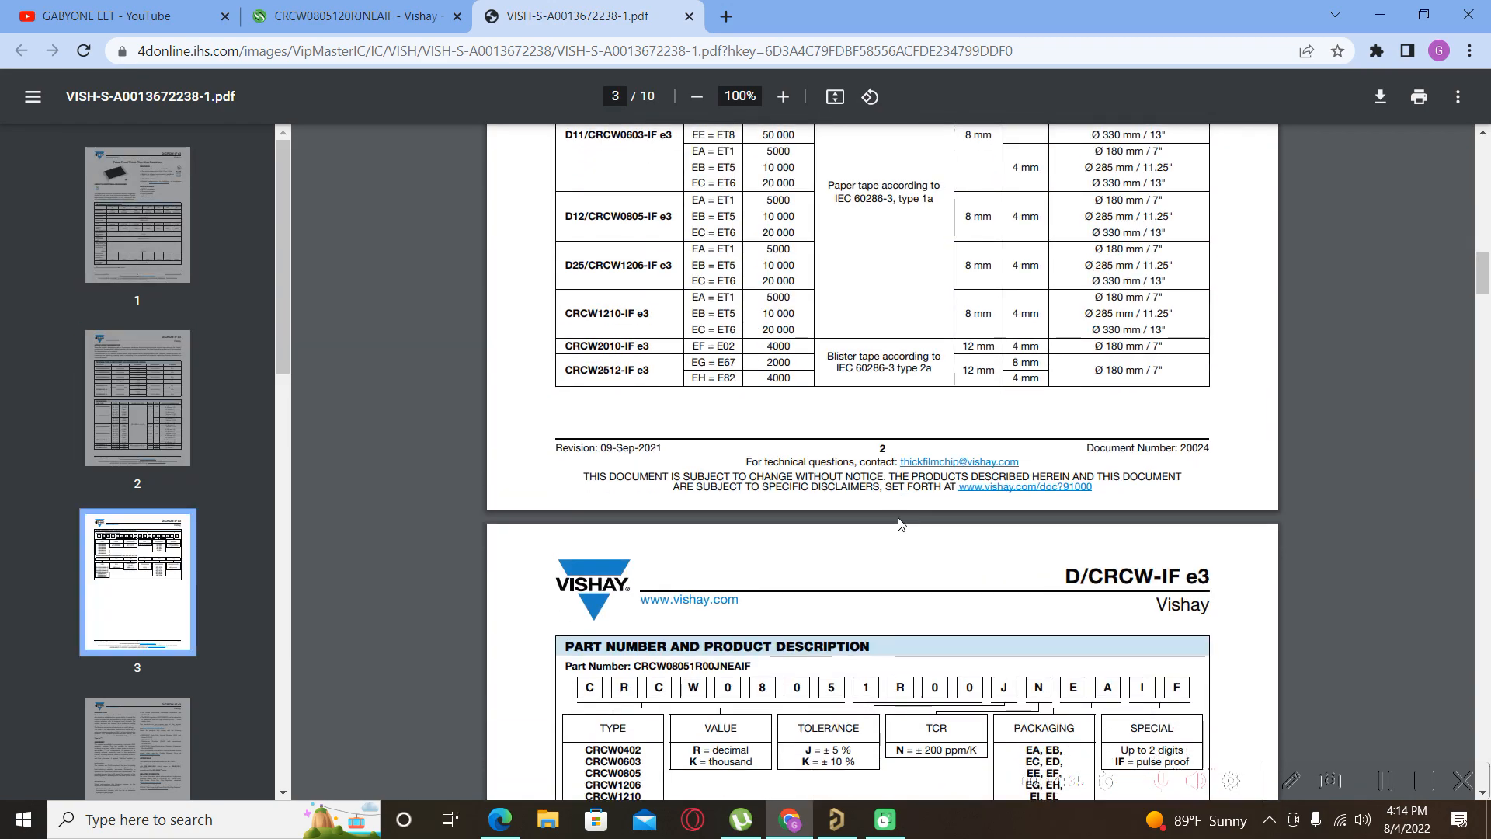
scroll(900, 524, "up", 10)
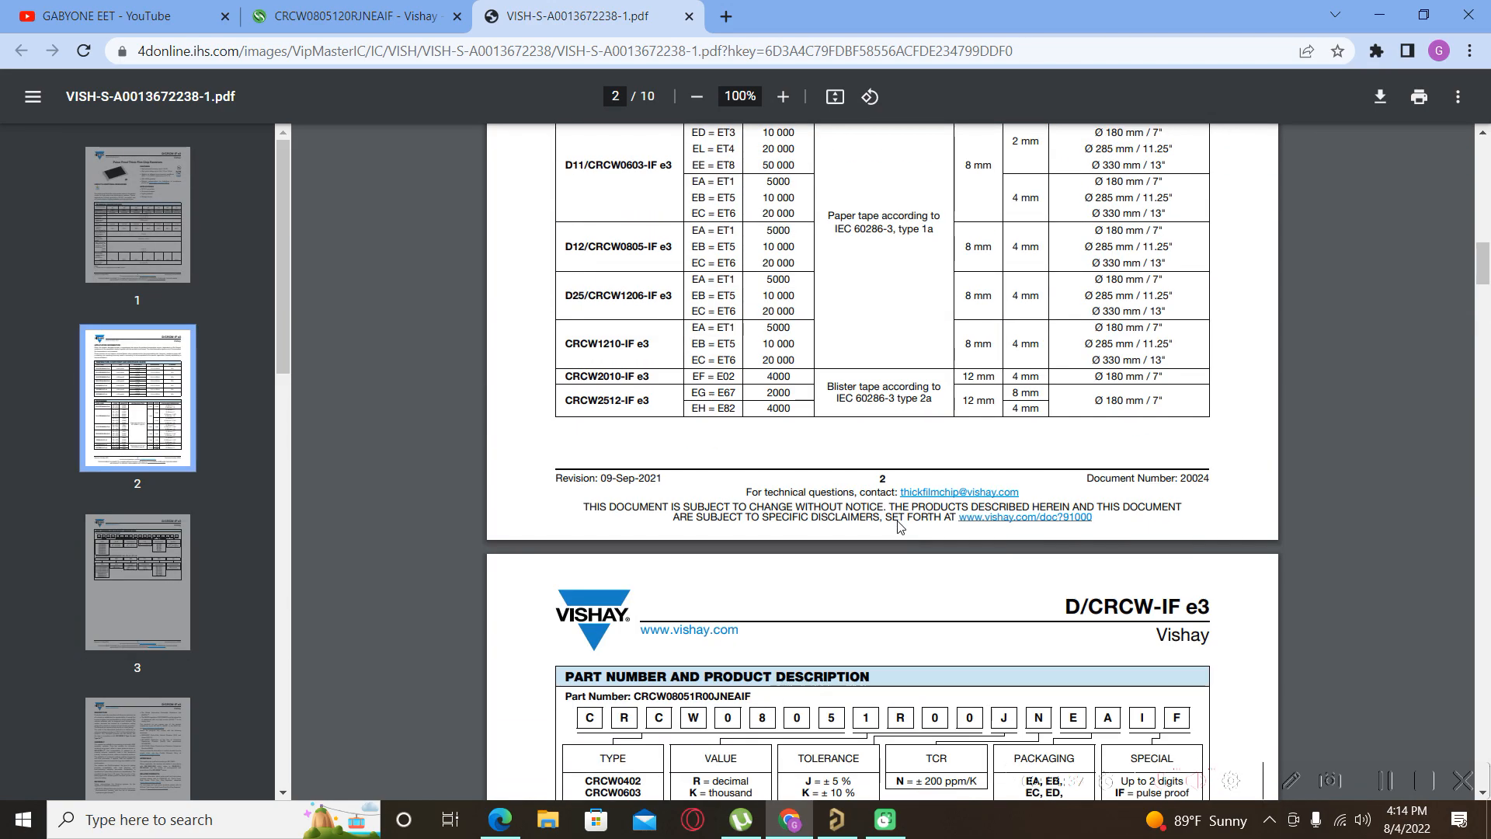
scroll(883, 515, "down", 20)
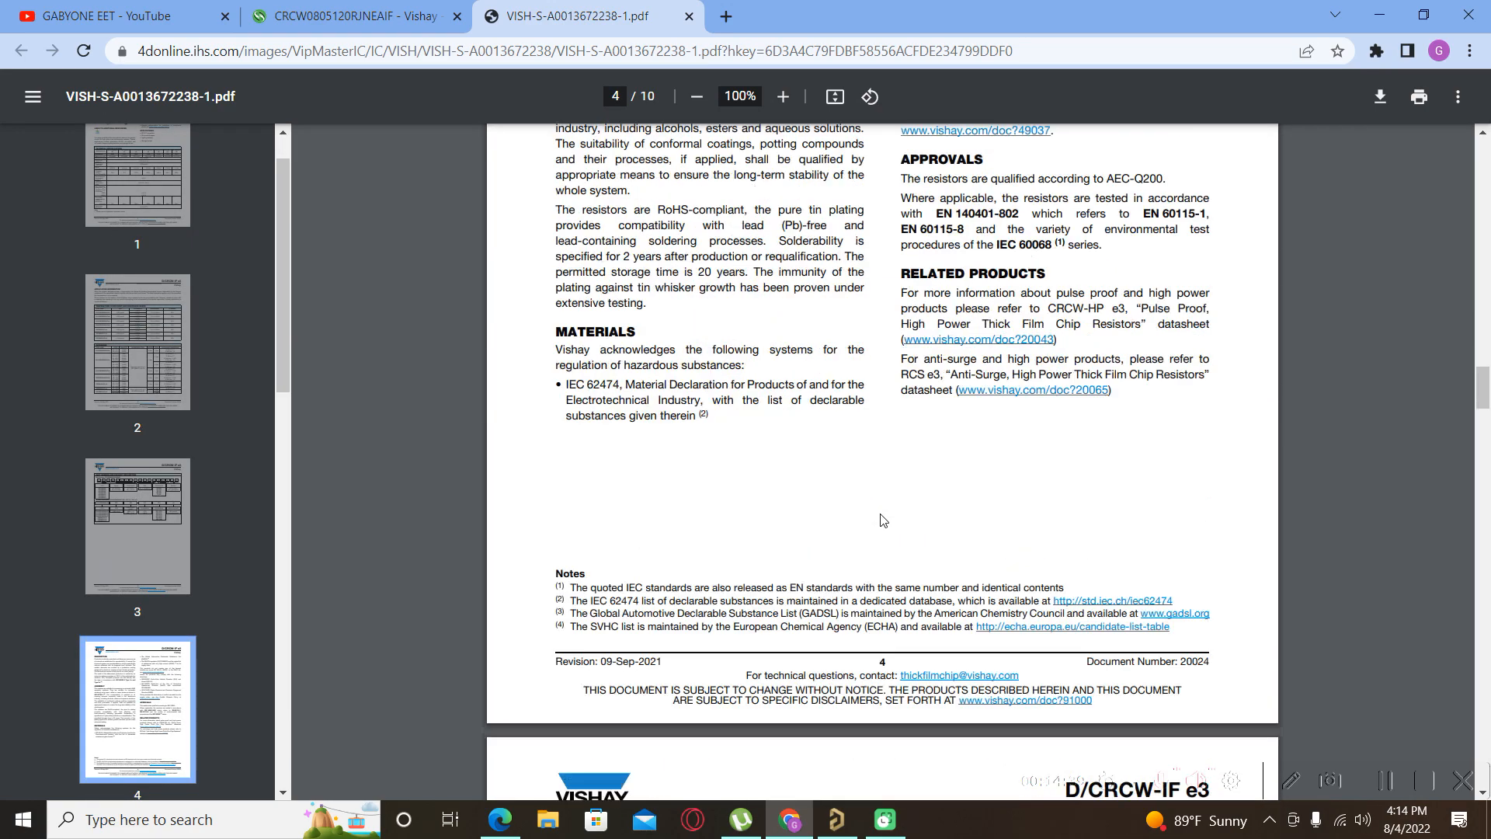
scroll(883, 520, "down", 20)
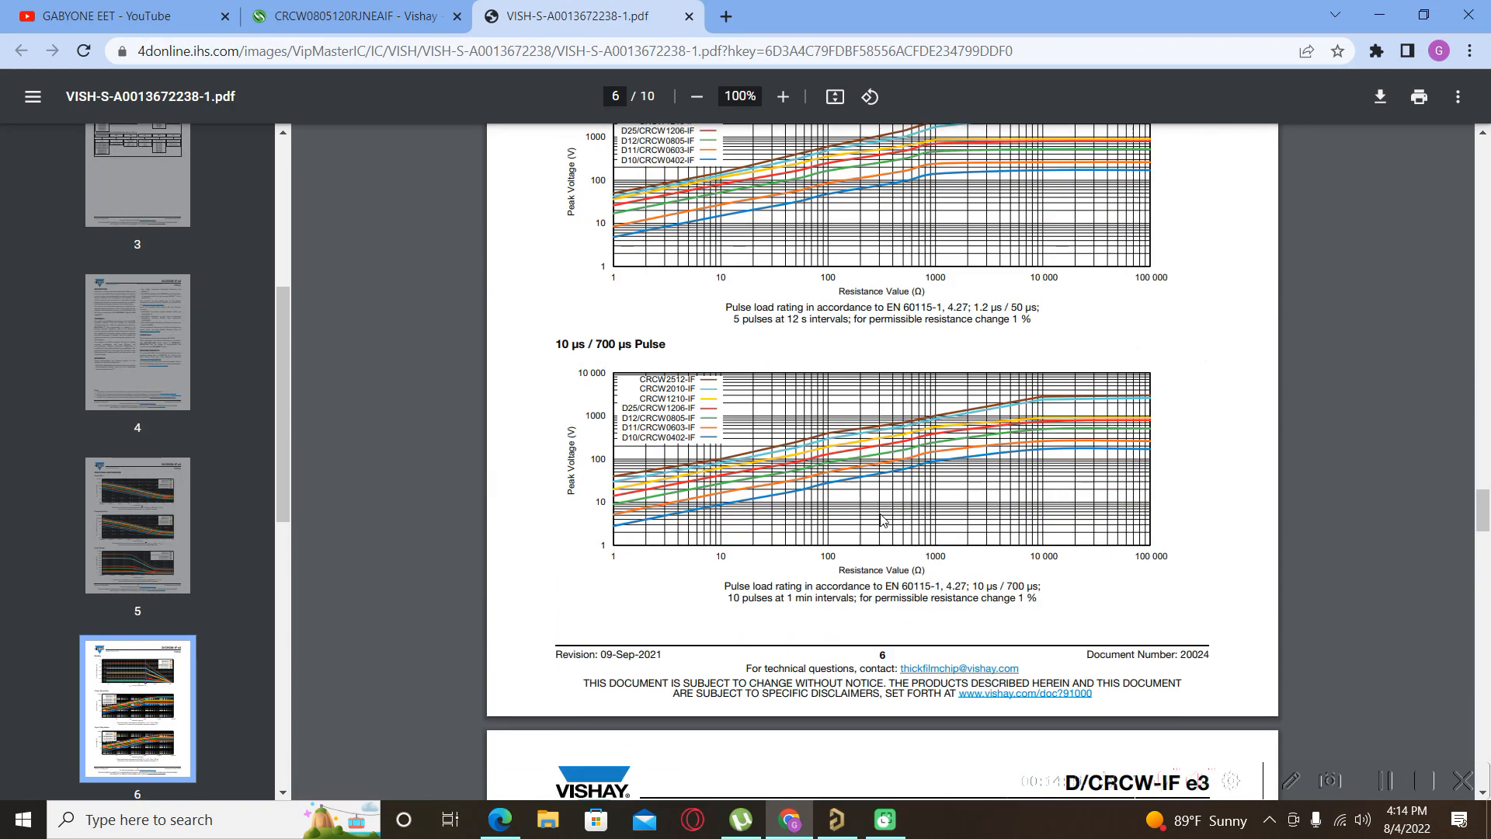
scroll(883, 520, "down", 20)
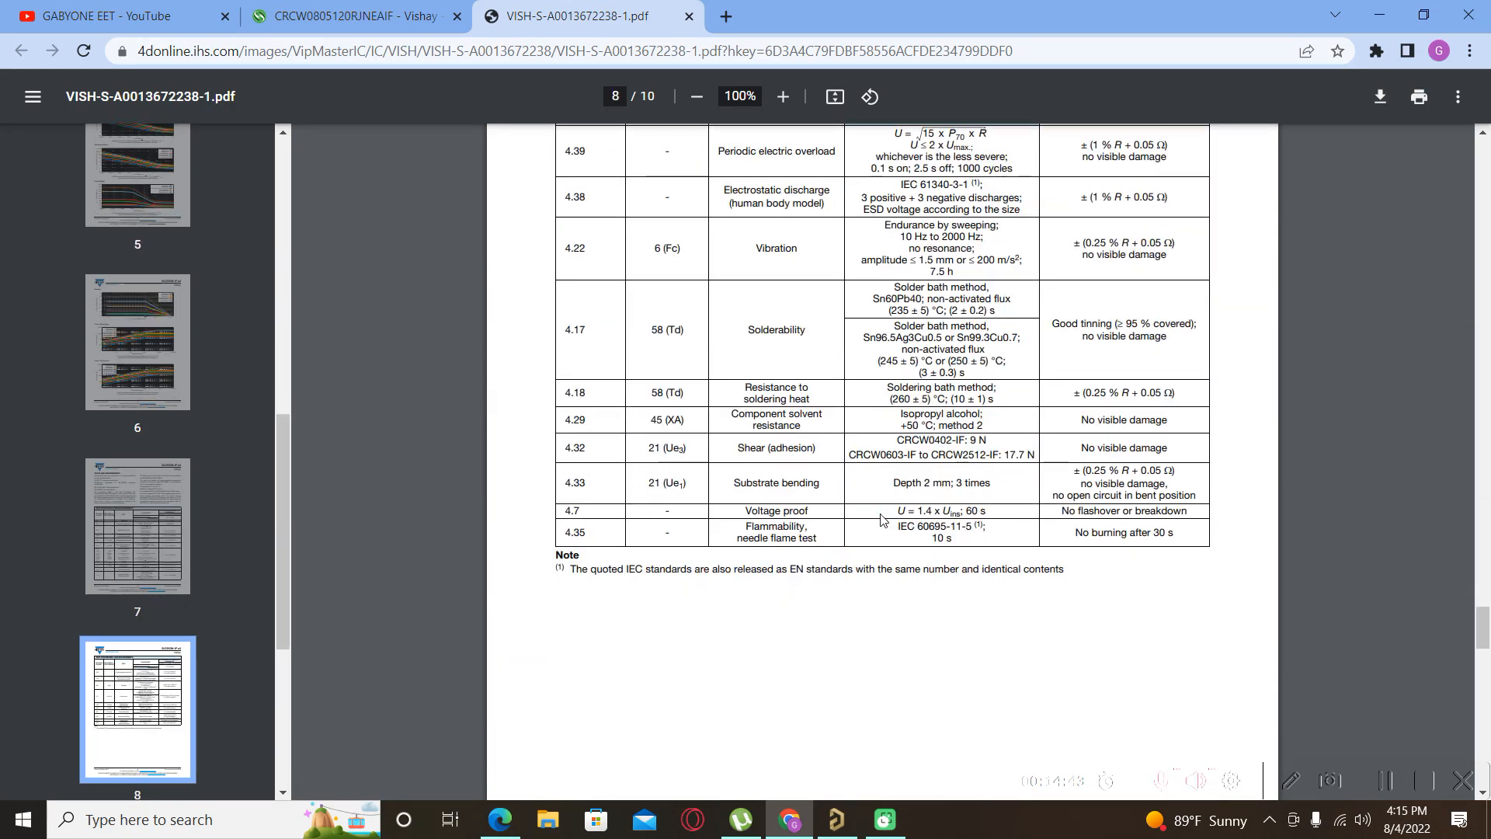
scroll(882, 520, "down", 3)
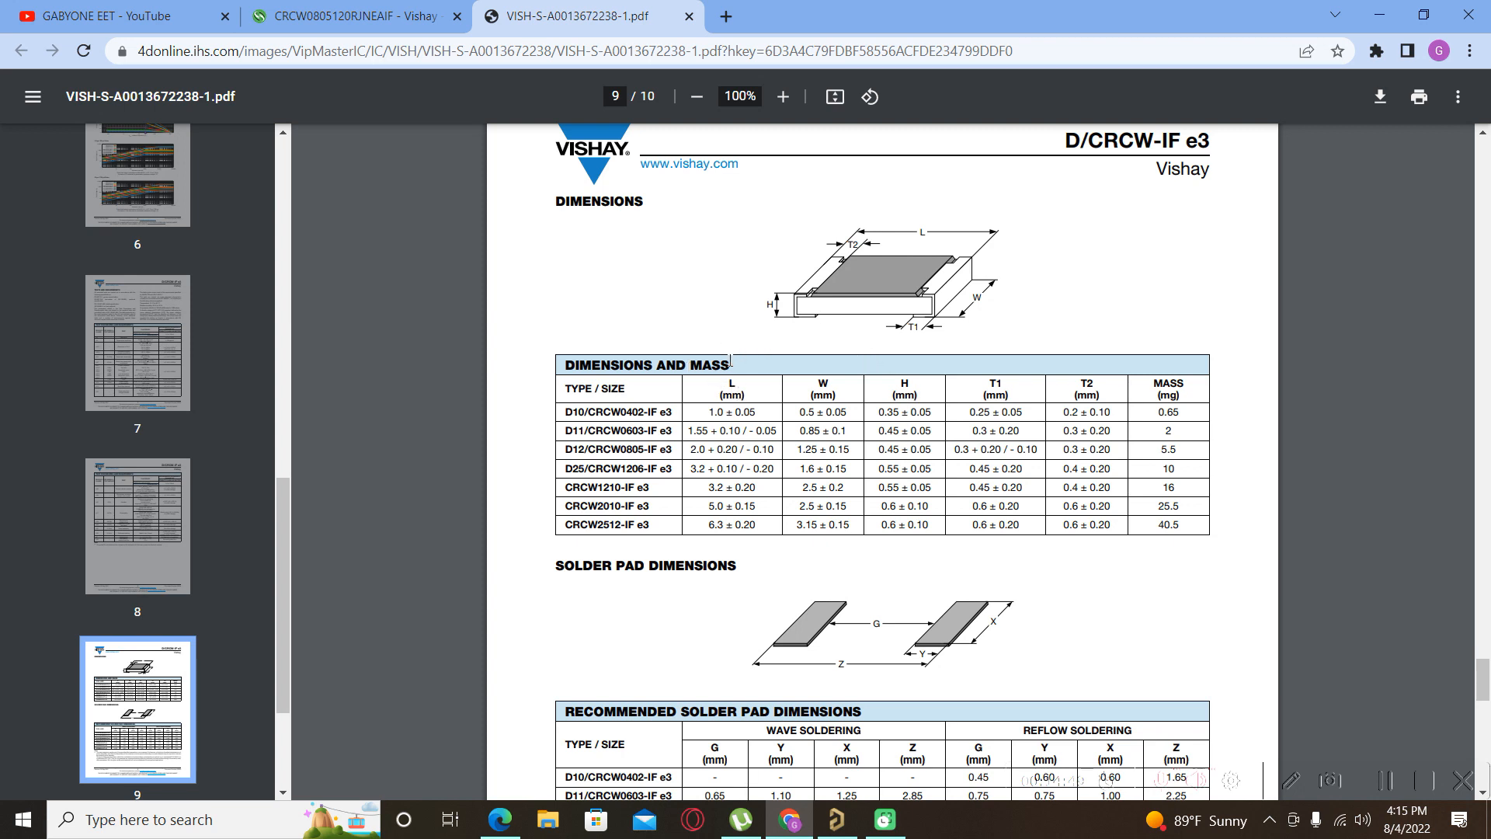
scroll(790, 498, "down", 7)
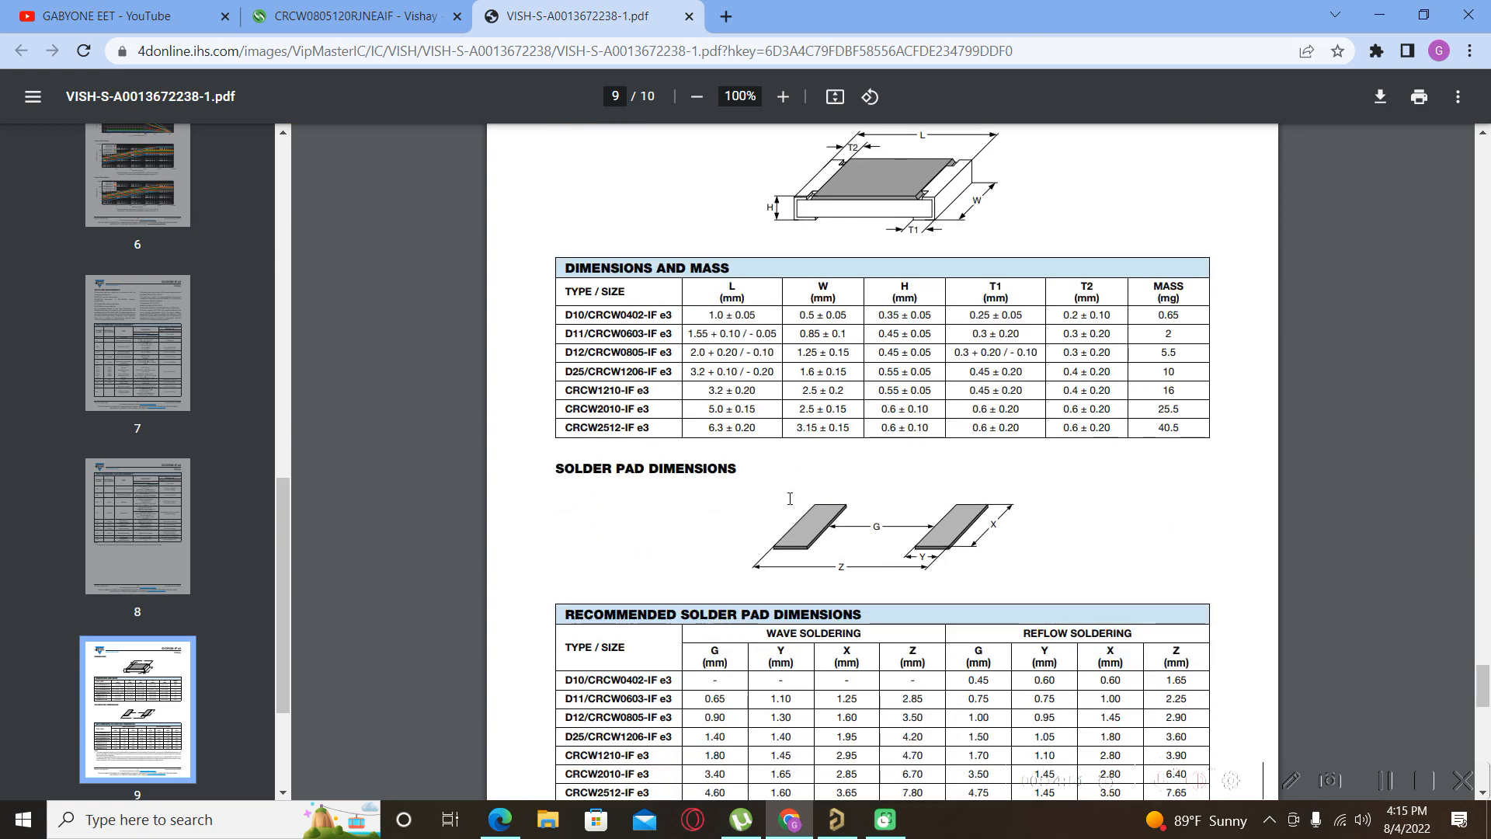
scroll(790, 506, "down", 8)
scroll(790, 513, "up", 12)
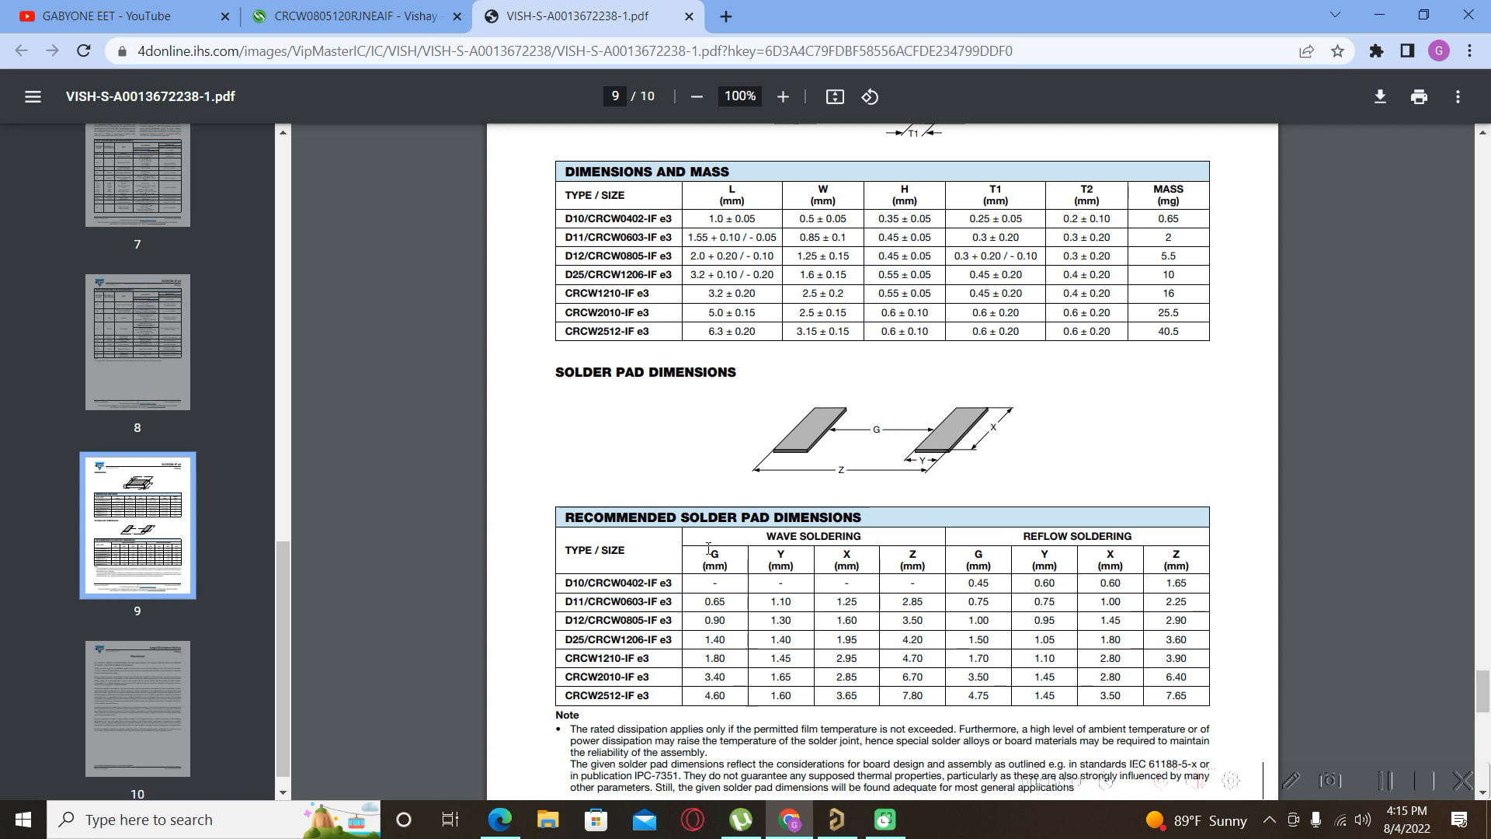
scroll(695, 439, "up", 4)
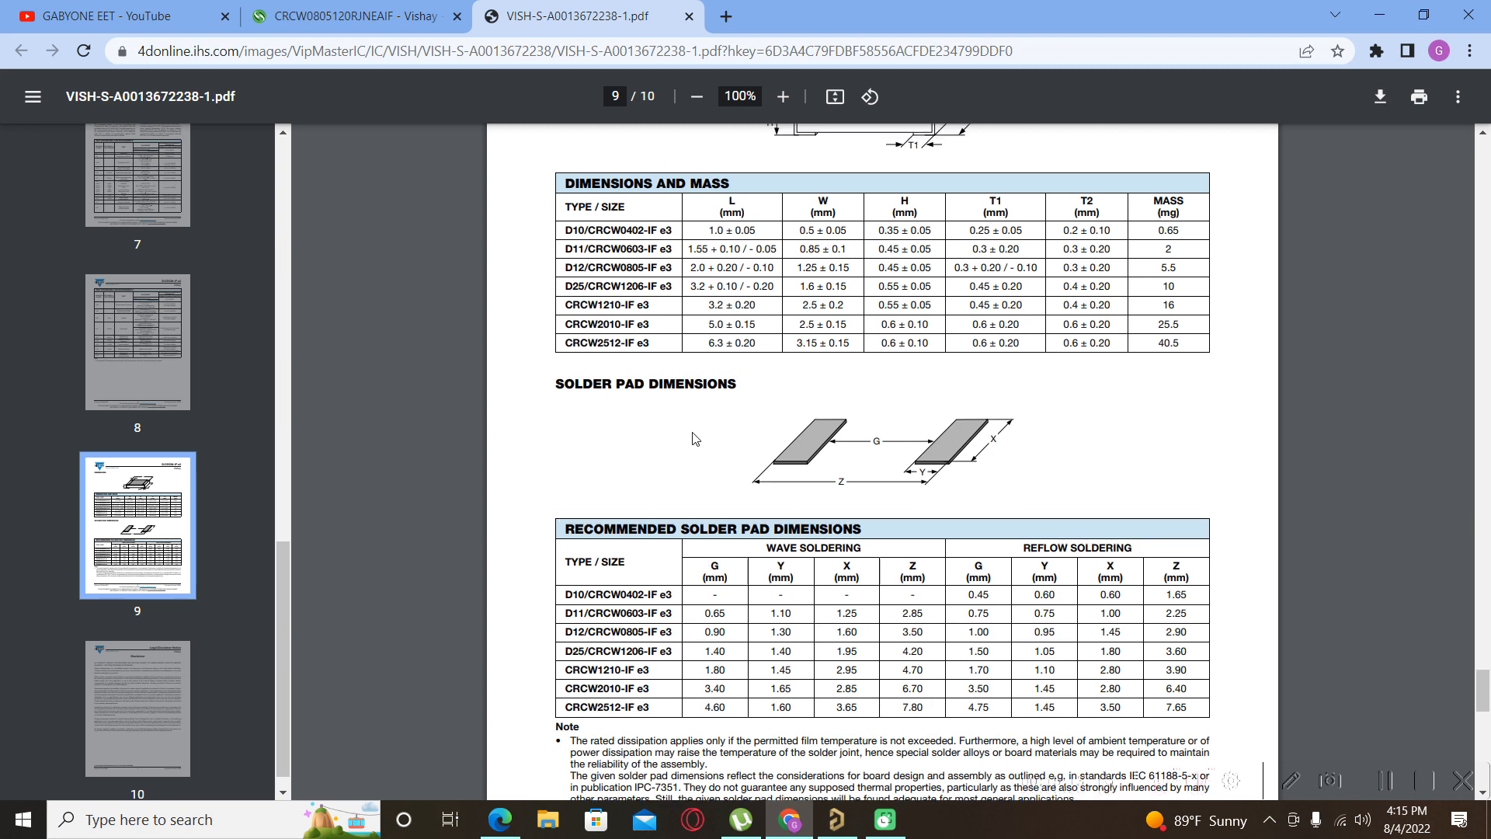
scroll(695, 439, "down", 1)
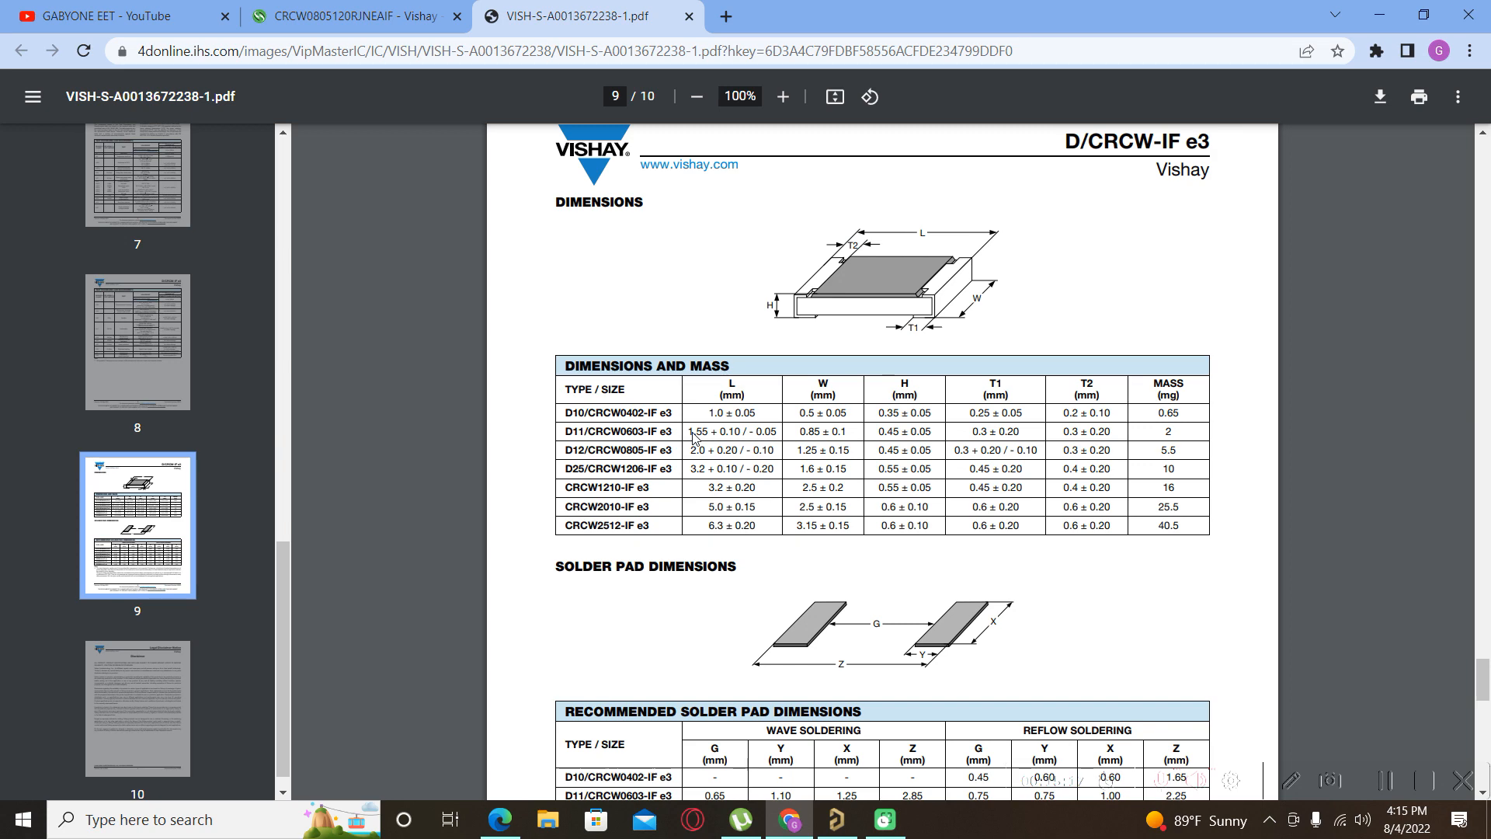
scroll(694, 438, "down", 4)
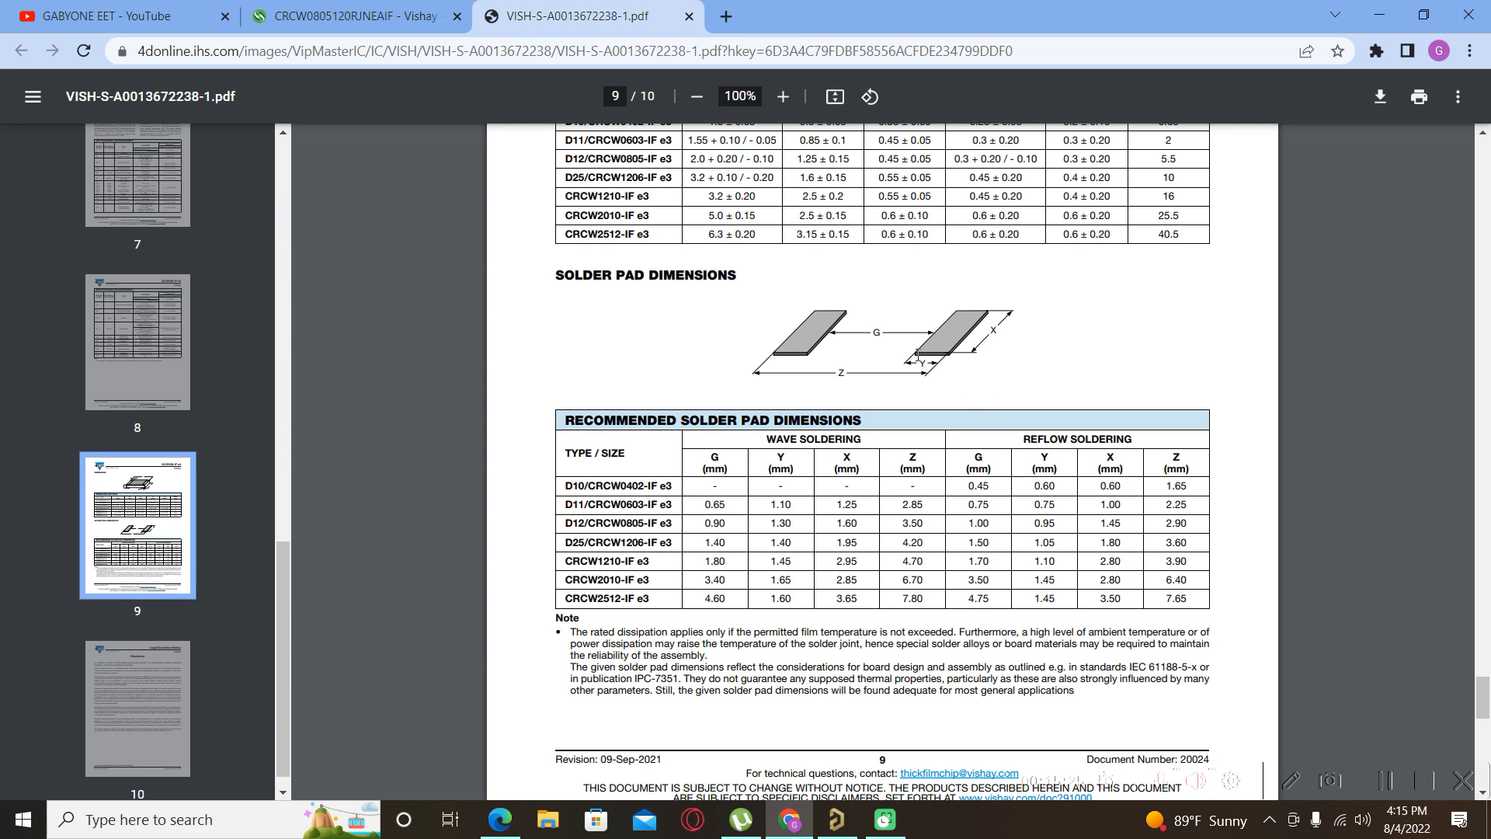
Highlight the D12/CRCW0805 reflow X value of 1.45 mm, then return to Altium.
left_click_drag(1054, 466, 1034, 458)
left_click(596, 530)
left_click_drag(568, 523, 678, 518)
left_click(1061, 525)
left_click_drag(1126, 524, 1103, 532)
left_click(852, 825)
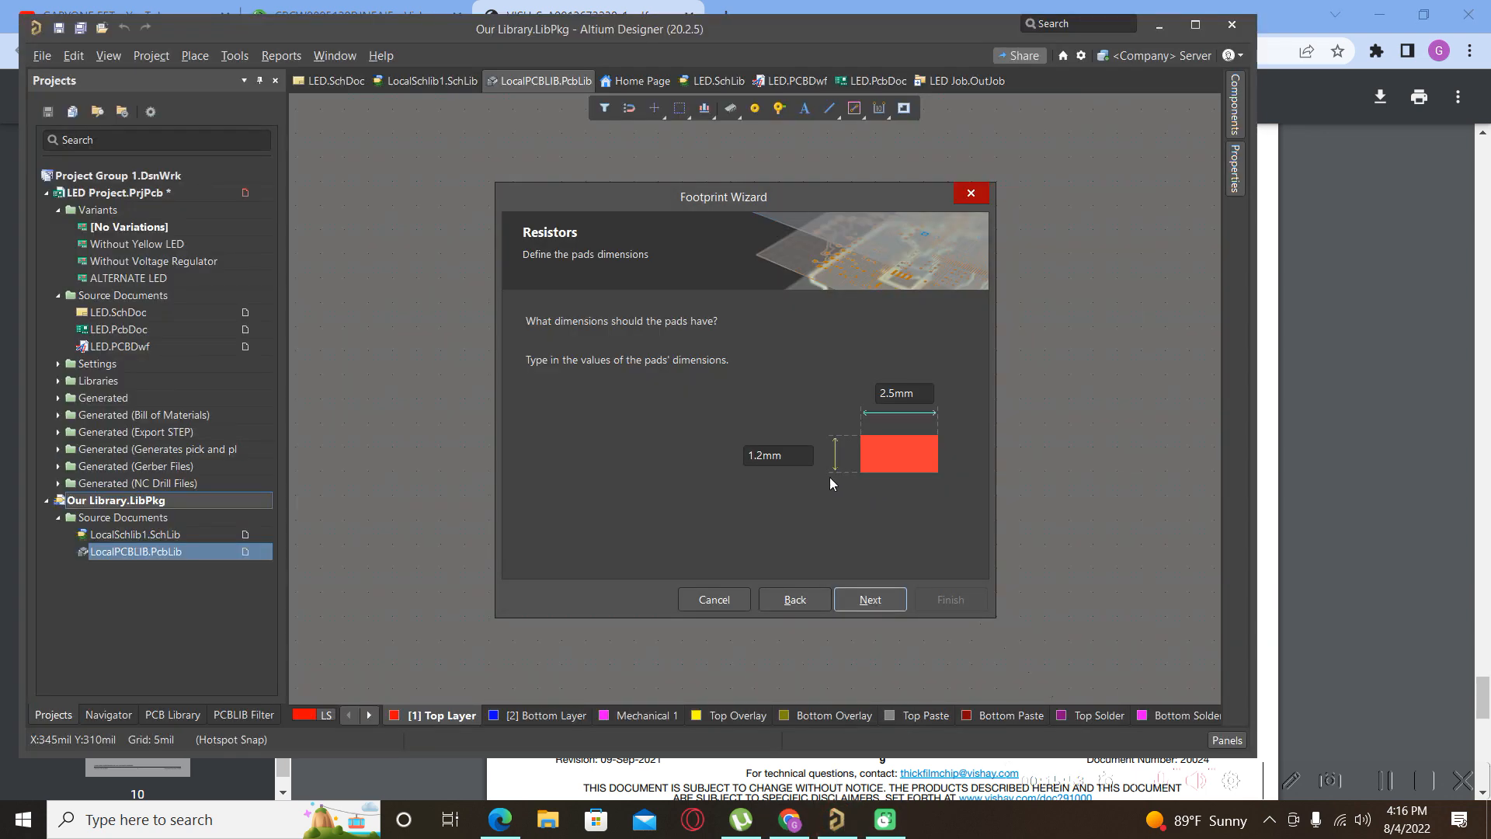
Enter pad height 0.95mm and width 1.45mm, then advance to the pad layout page.
left_click(792, 825)
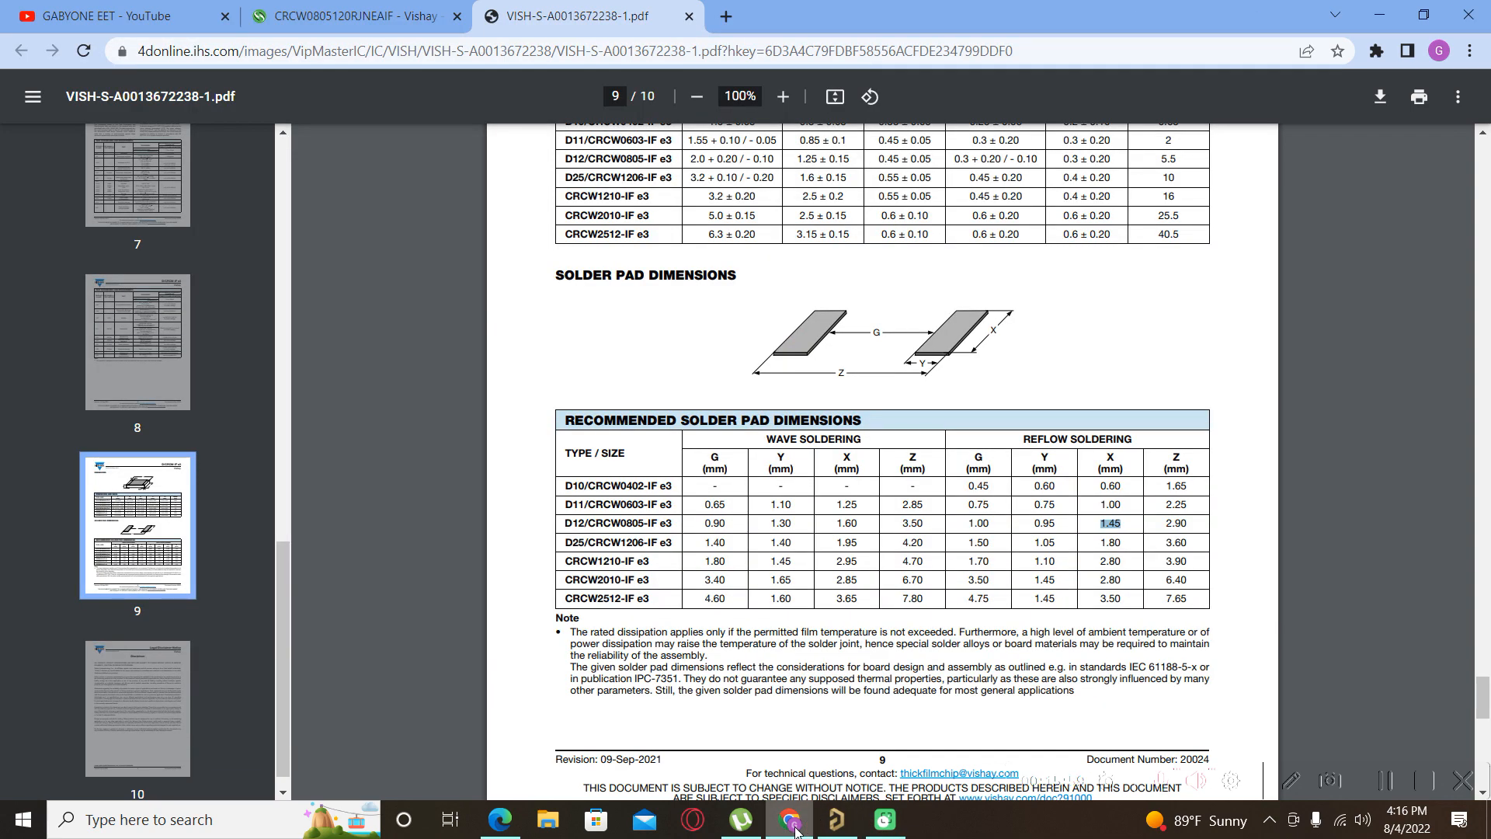
left_click(793, 824)
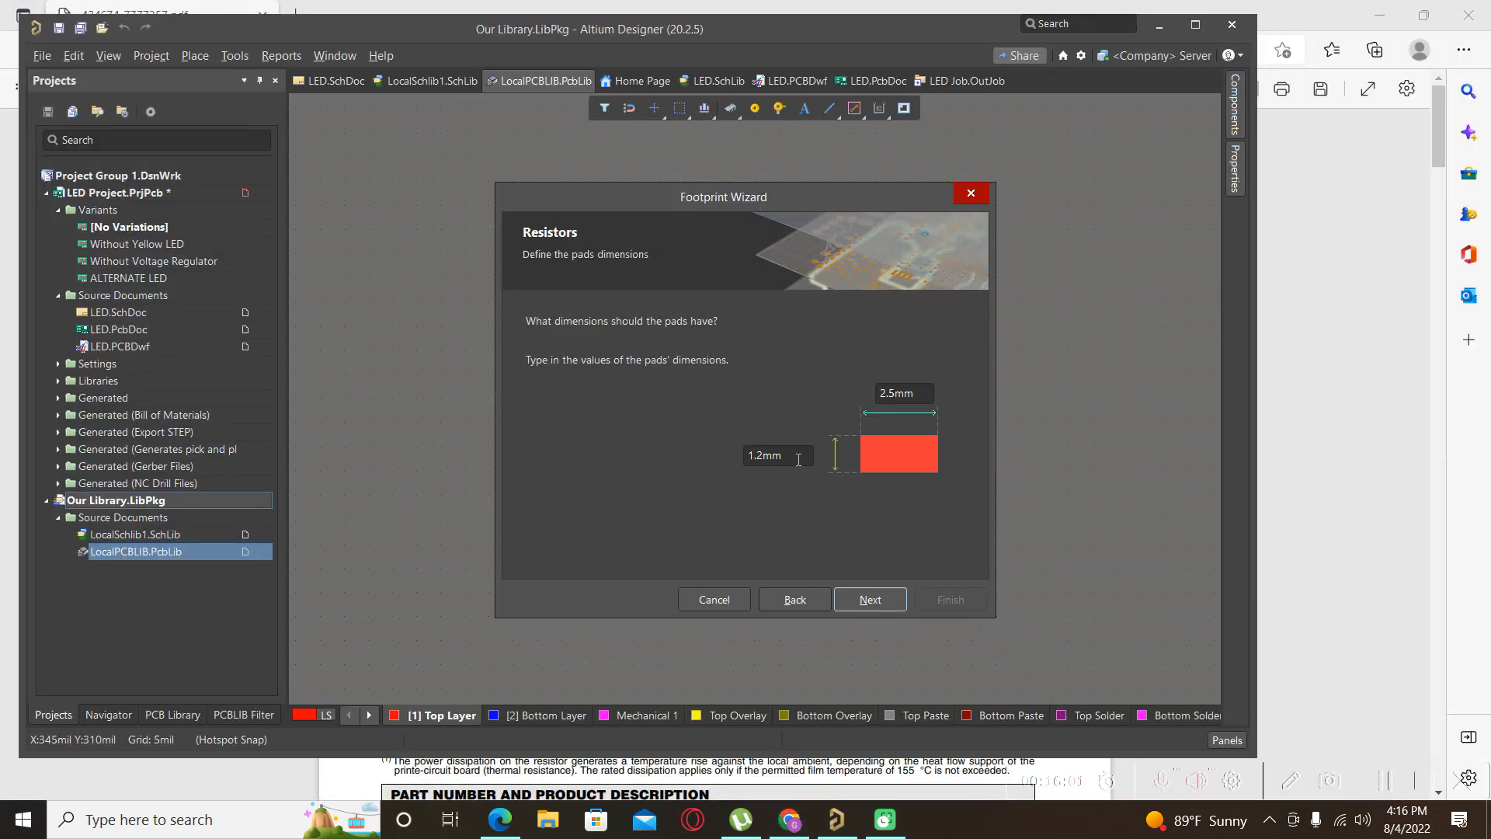
left_click(760, 455)
key("BackSpace")
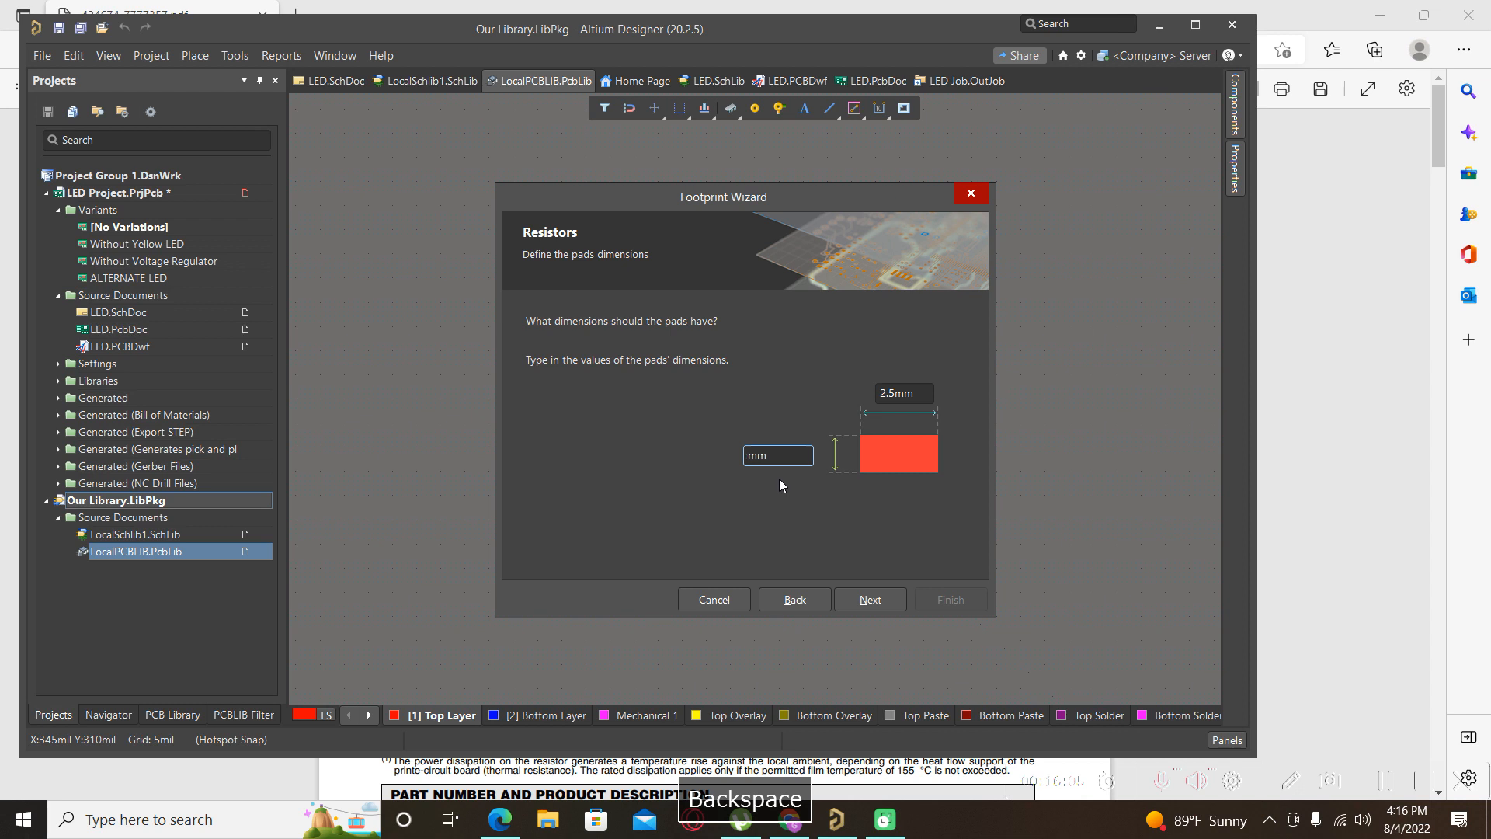
type("0.95")
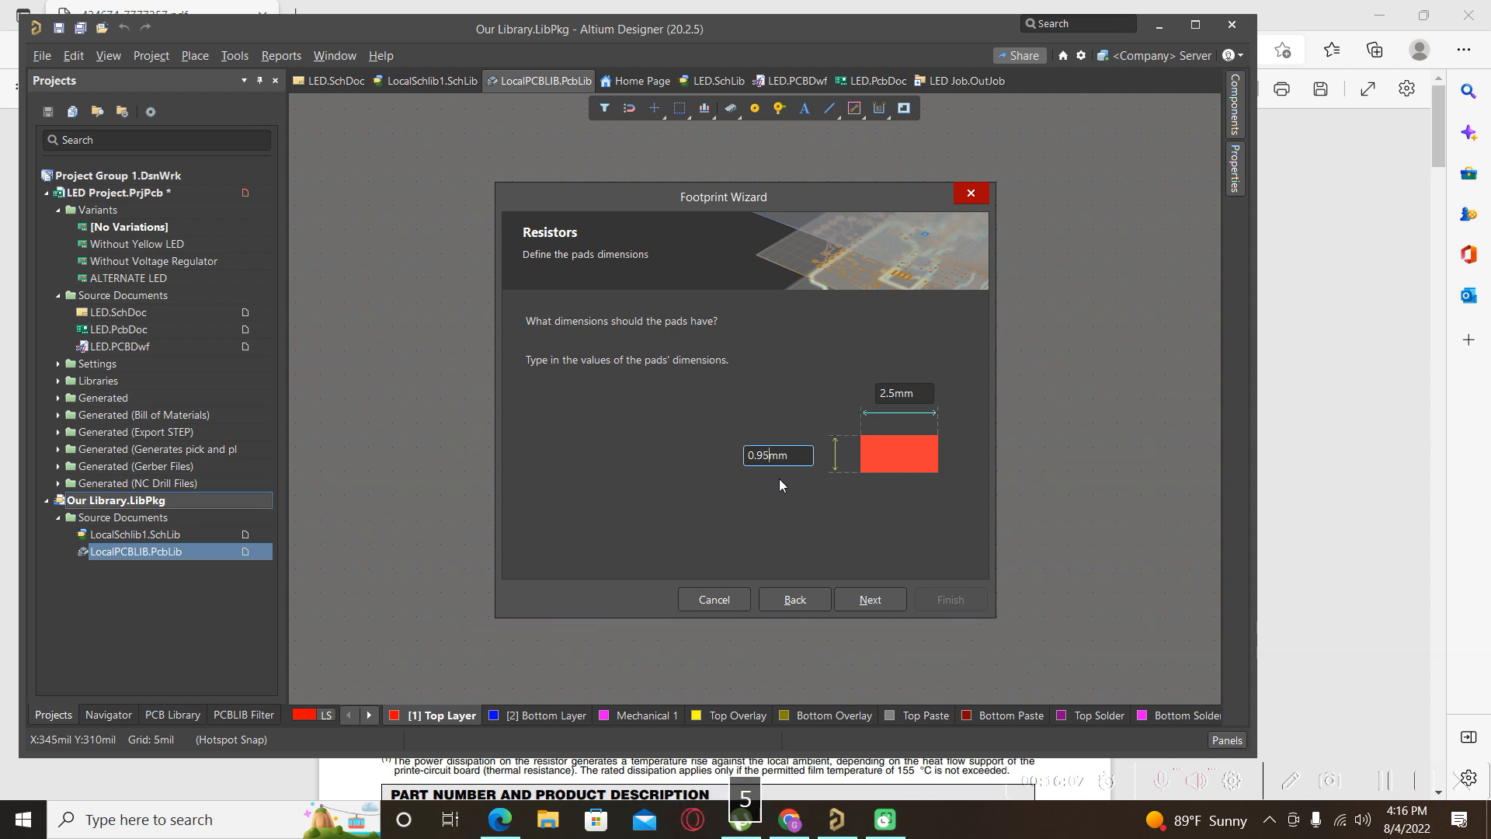
left_click(897, 393)
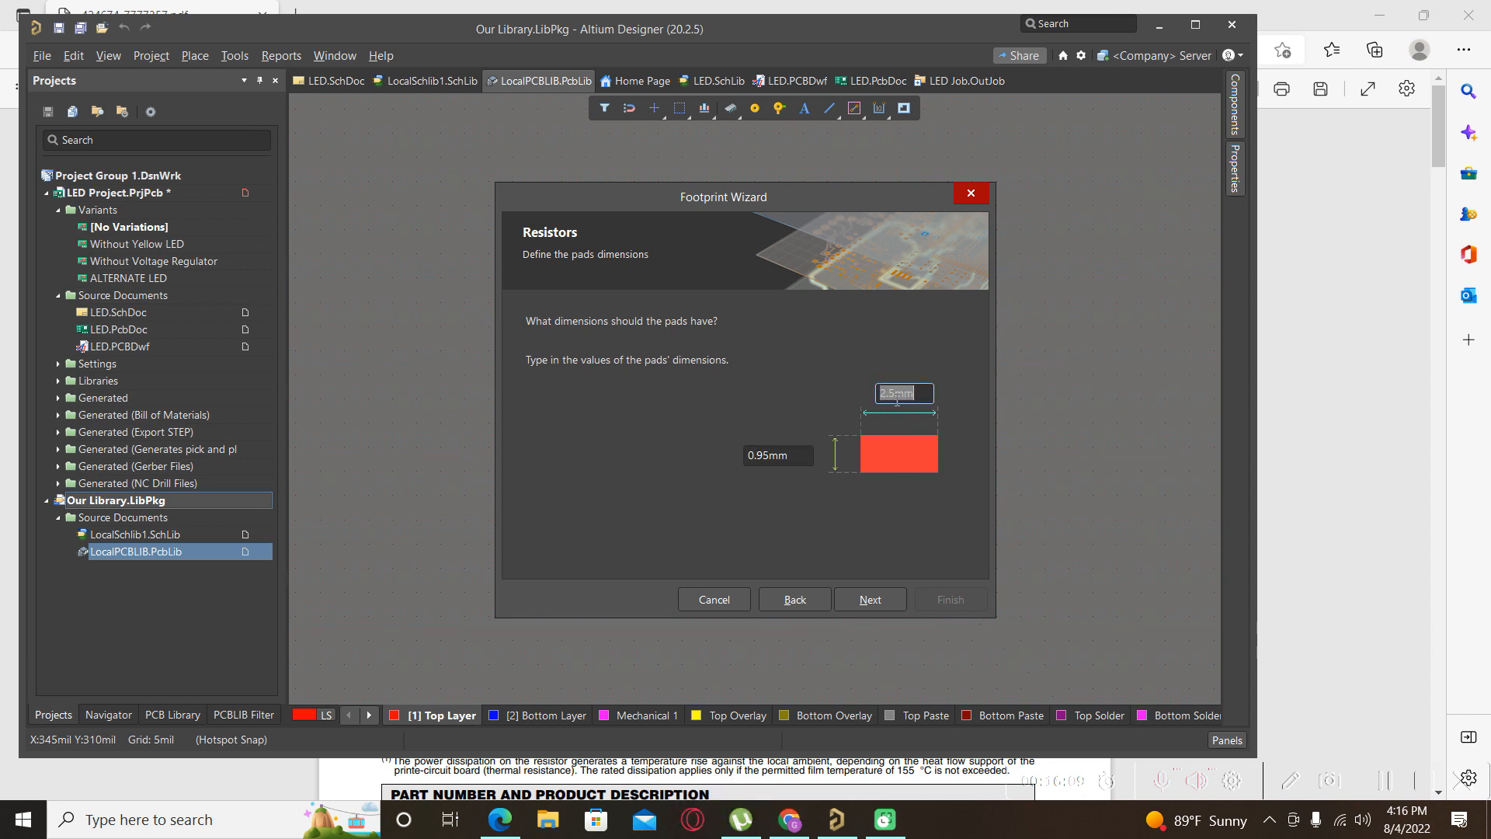
key("BackSpace")
key("BackSpace")
key("BackSpace")
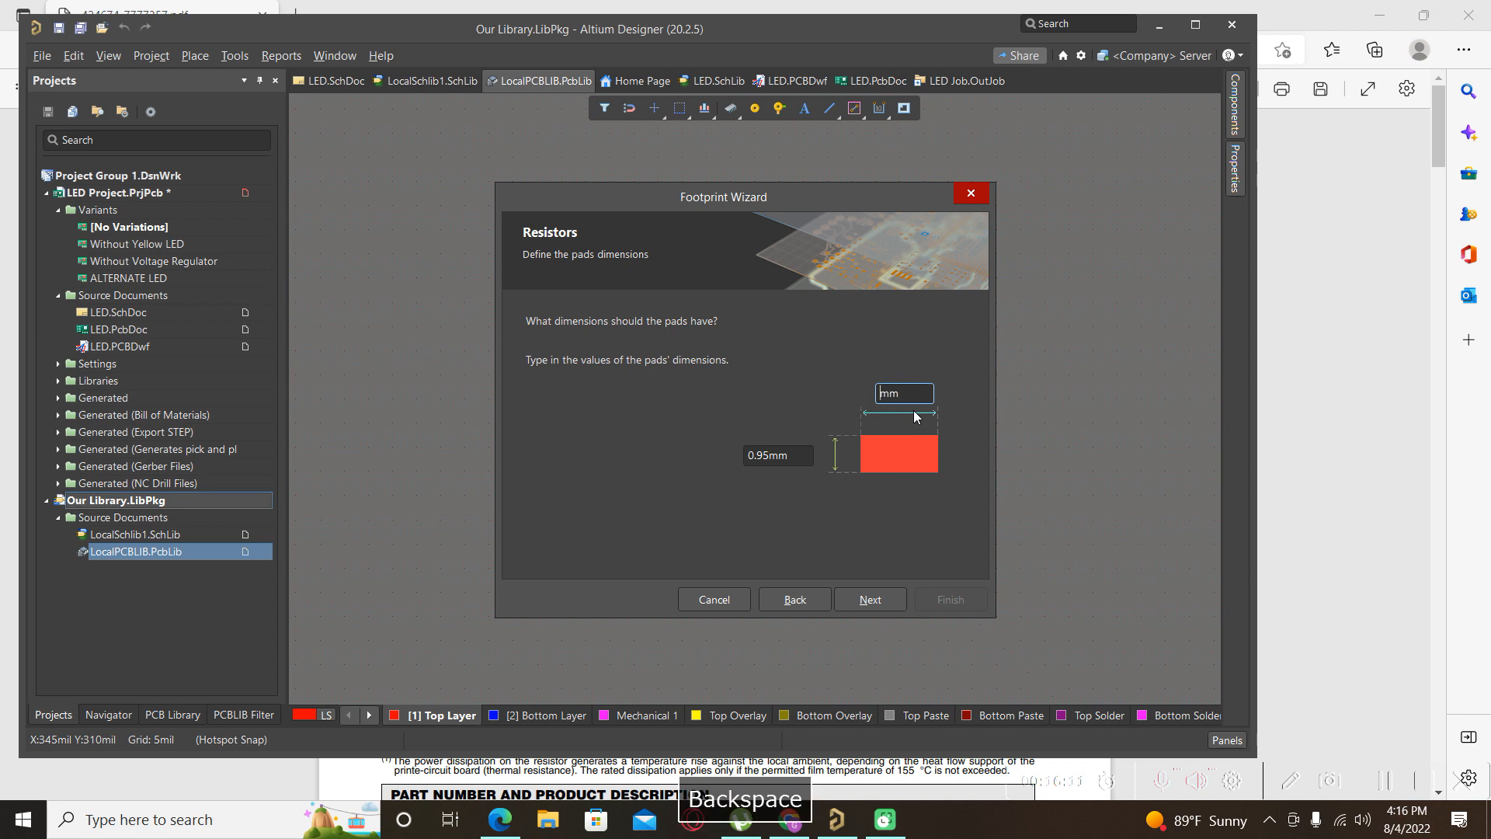
type("1")
type("45")
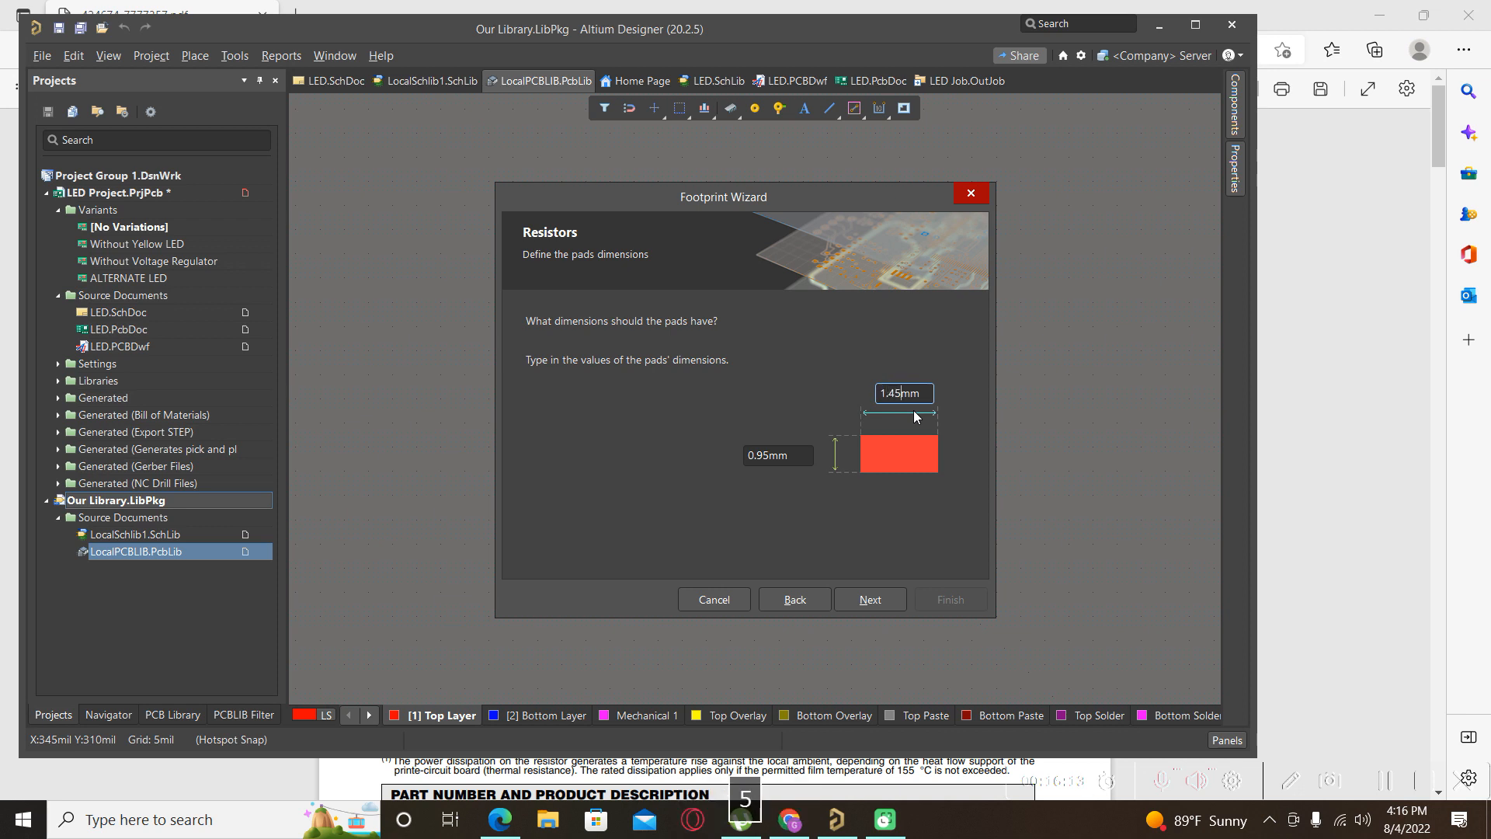
left_click(880, 600)
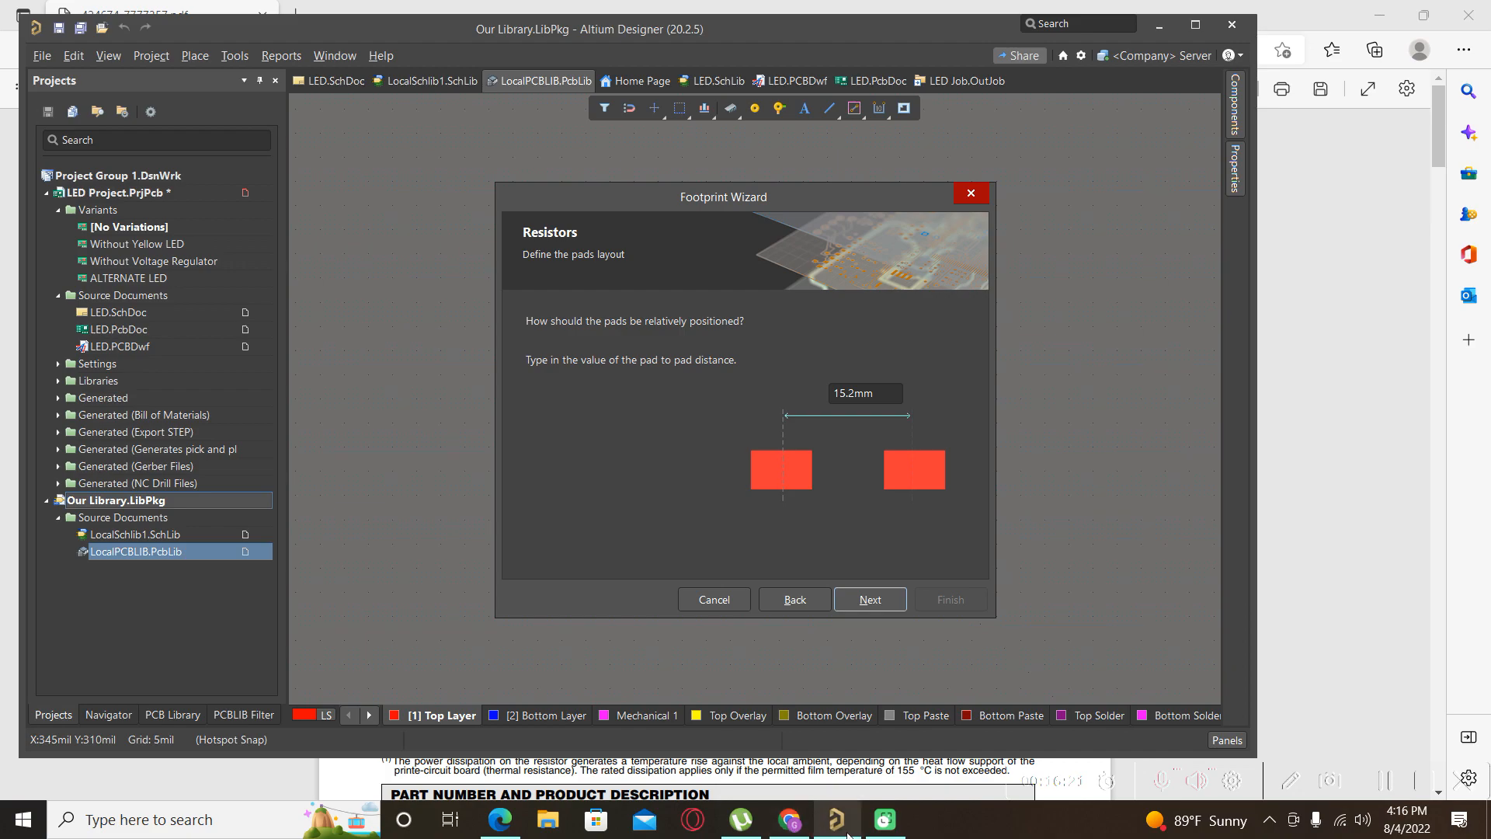
Check the 0805 pad sizes, including 1.45, in the datasheet's Recommended Solder Pad Dimensions table.
left_click(802, 833)
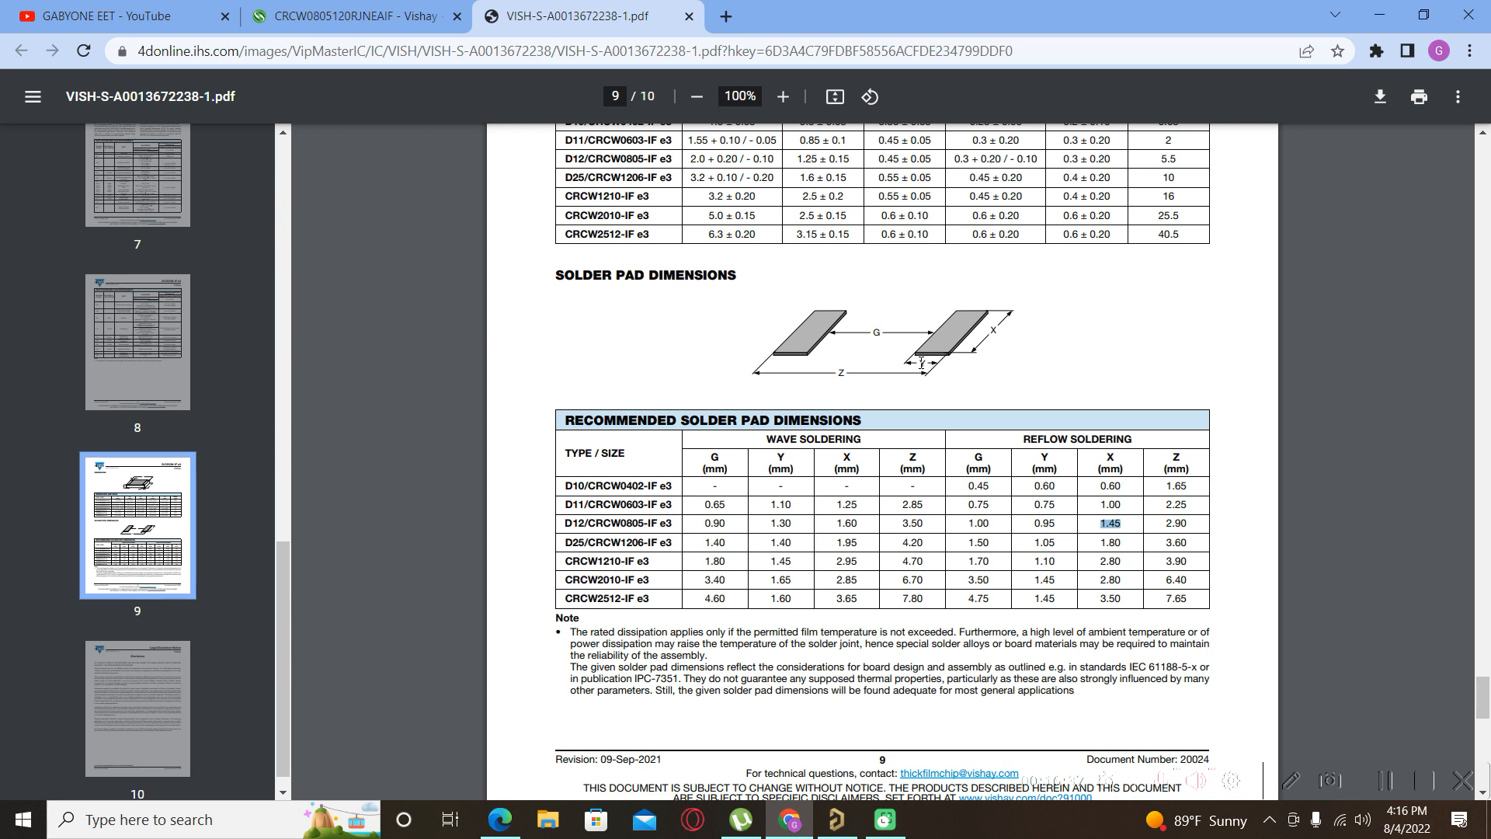
left_click(978, 526)
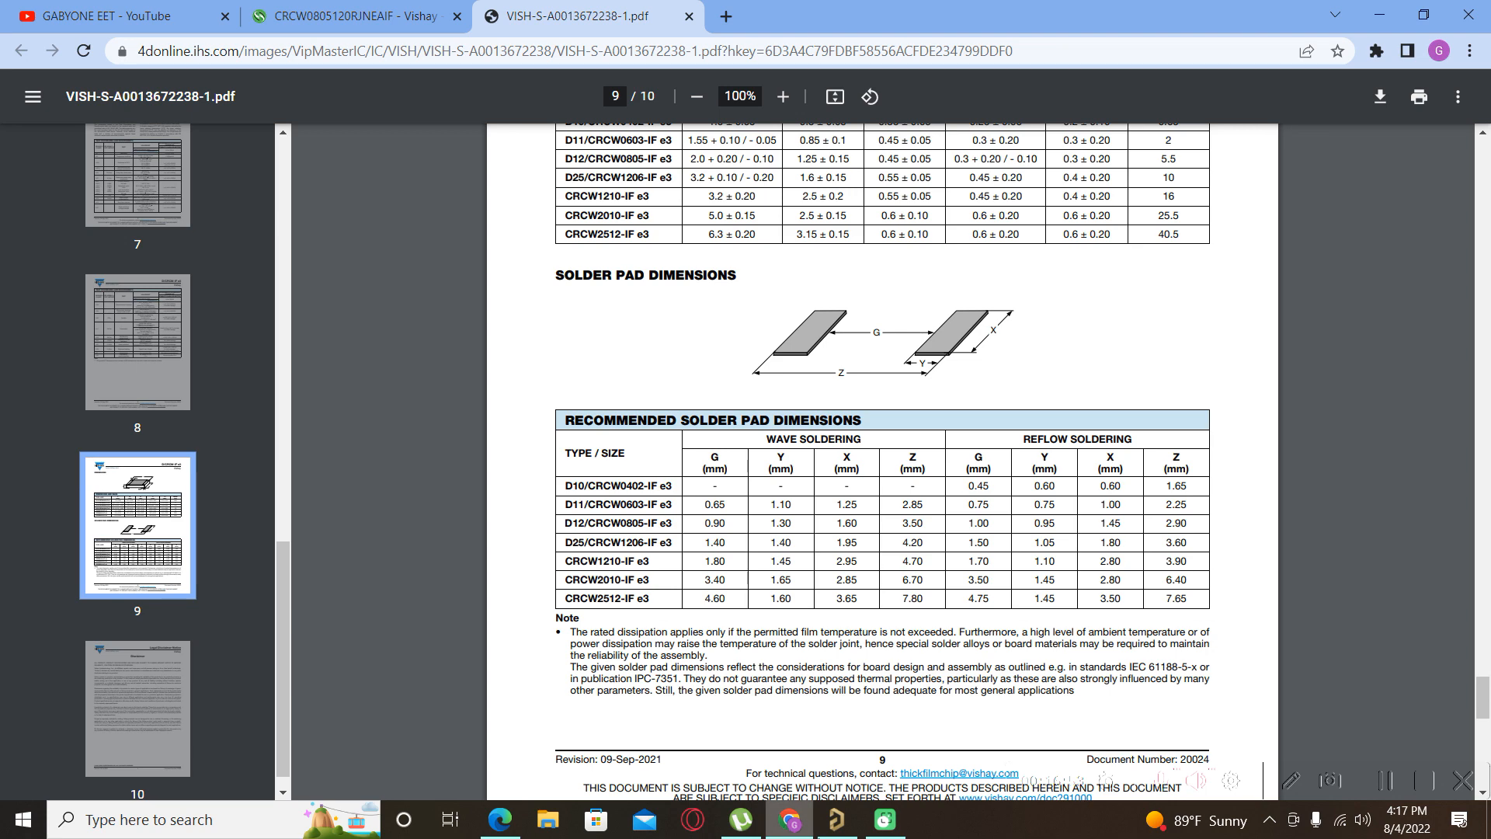
left_click(842, 828)
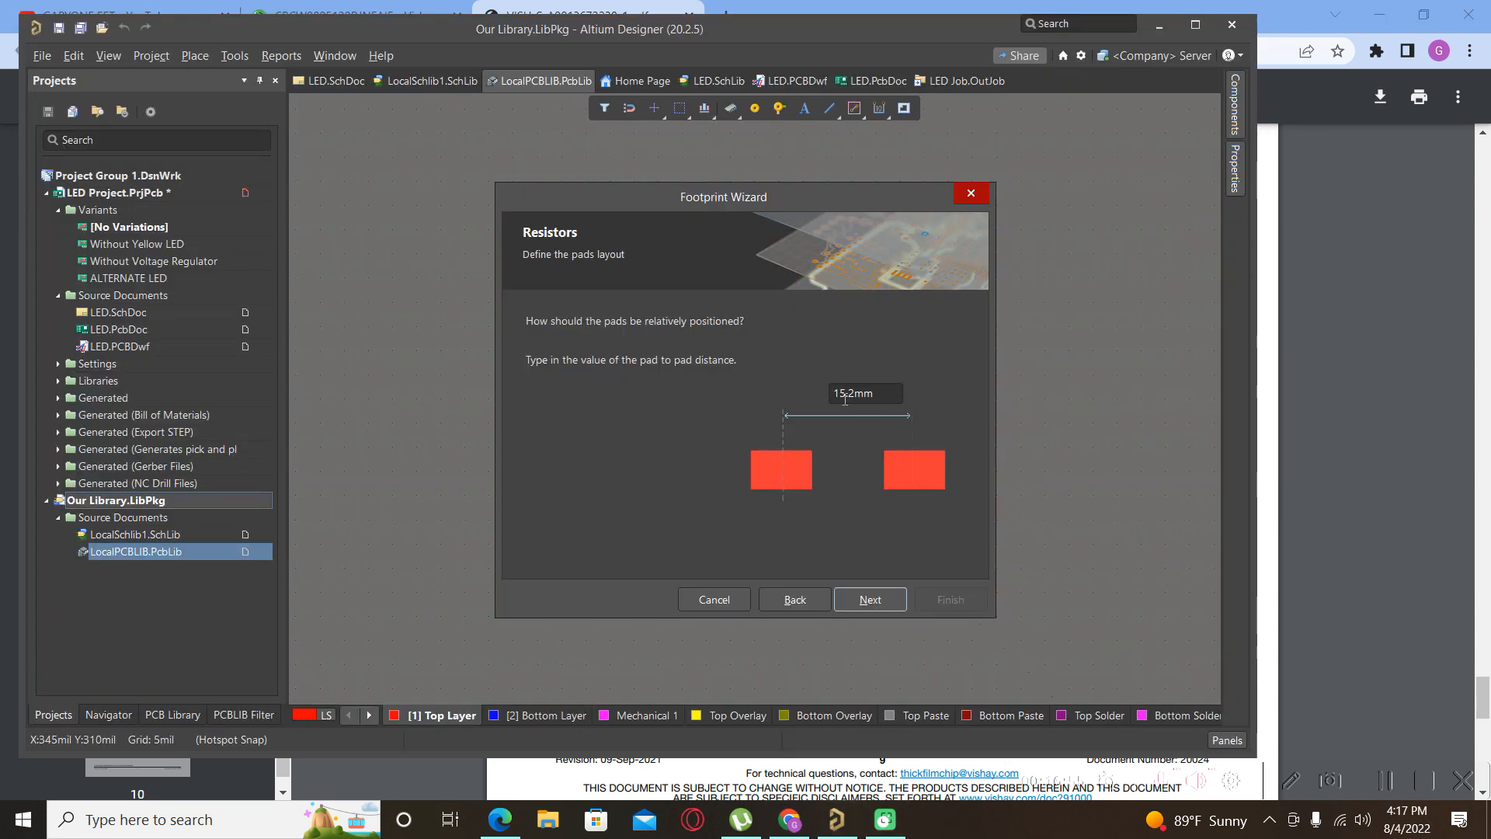
Set the pad-to-pad distance to 1.95mm and accept the outline size to reach naming.
left_click(852, 394)
key("BackSpace")
key("BackSpace")
key("BackSpace")
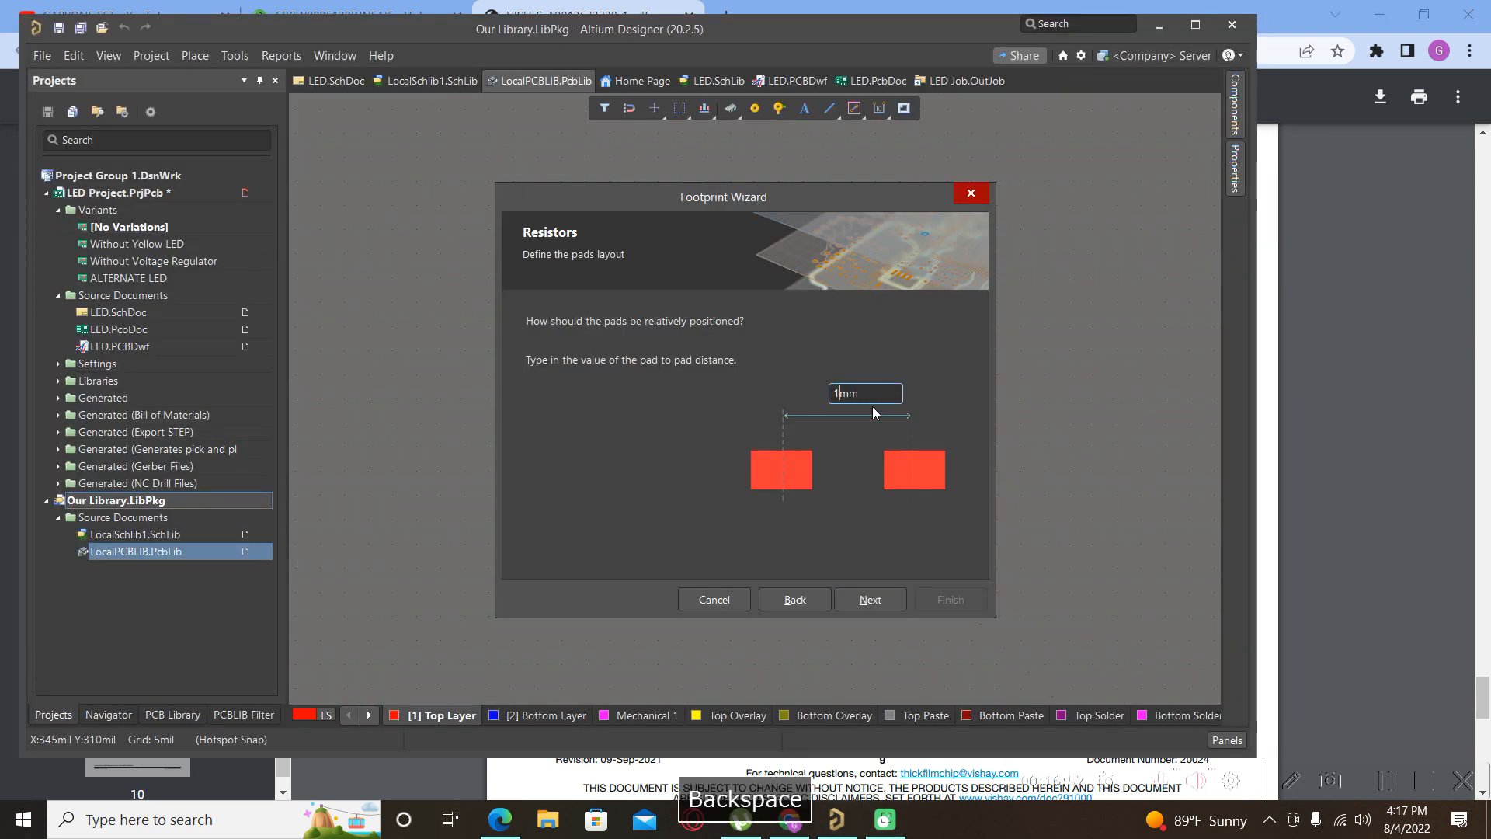
type(".95")
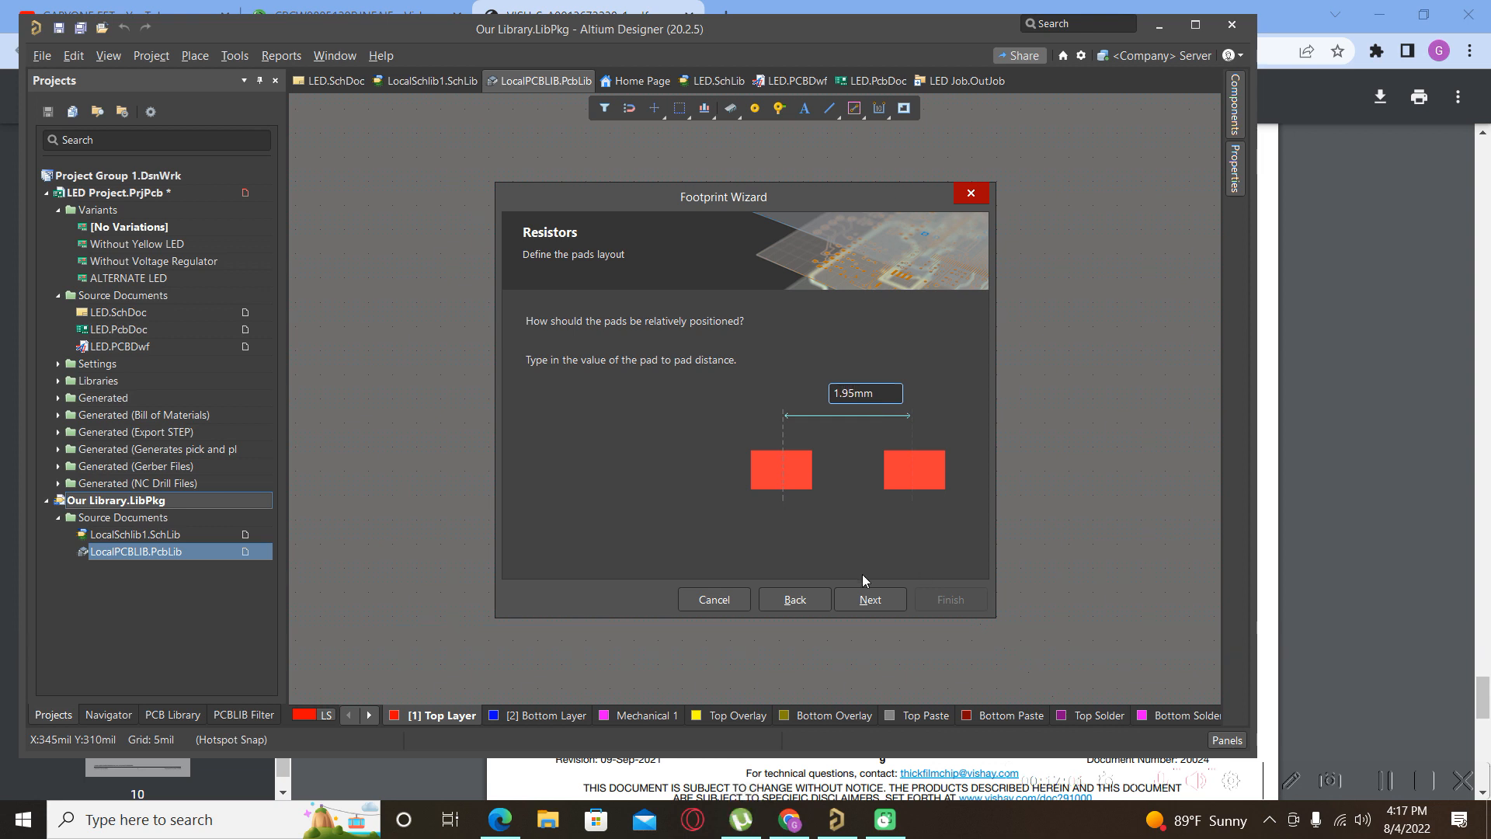
left_click(872, 603)
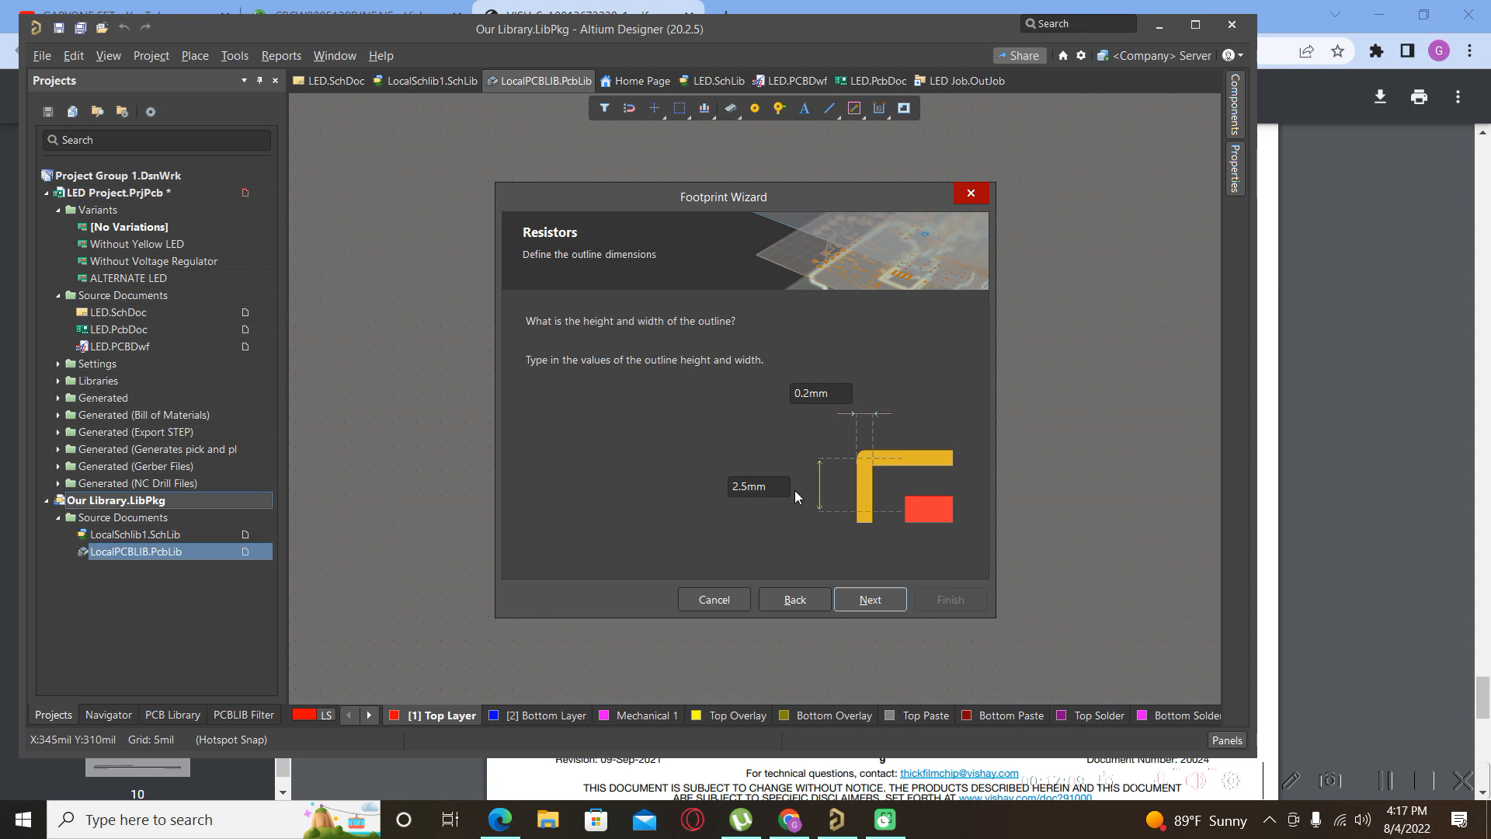
left_click(887, 604)
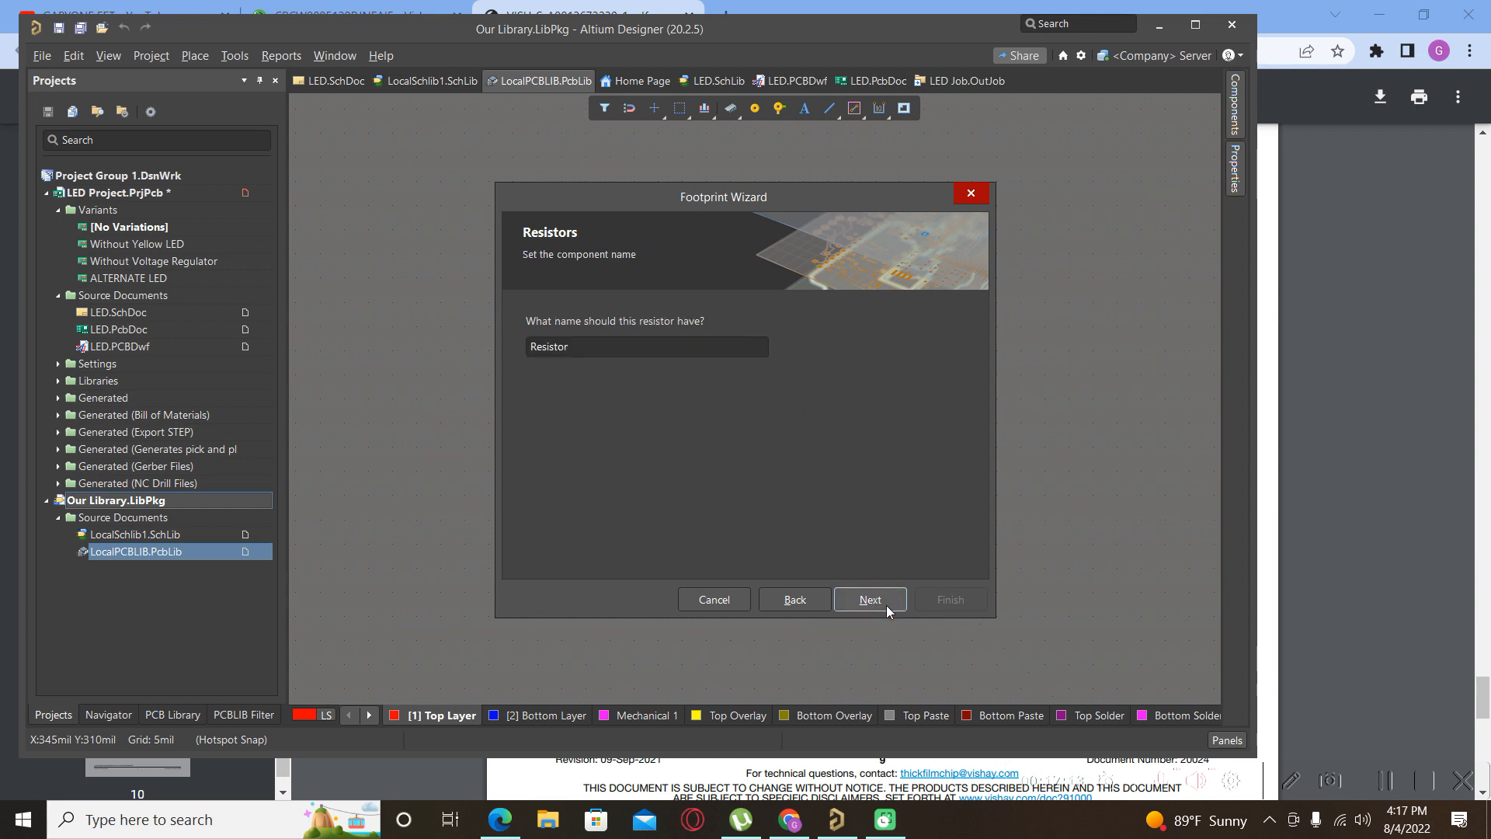
left_click(586, 354)
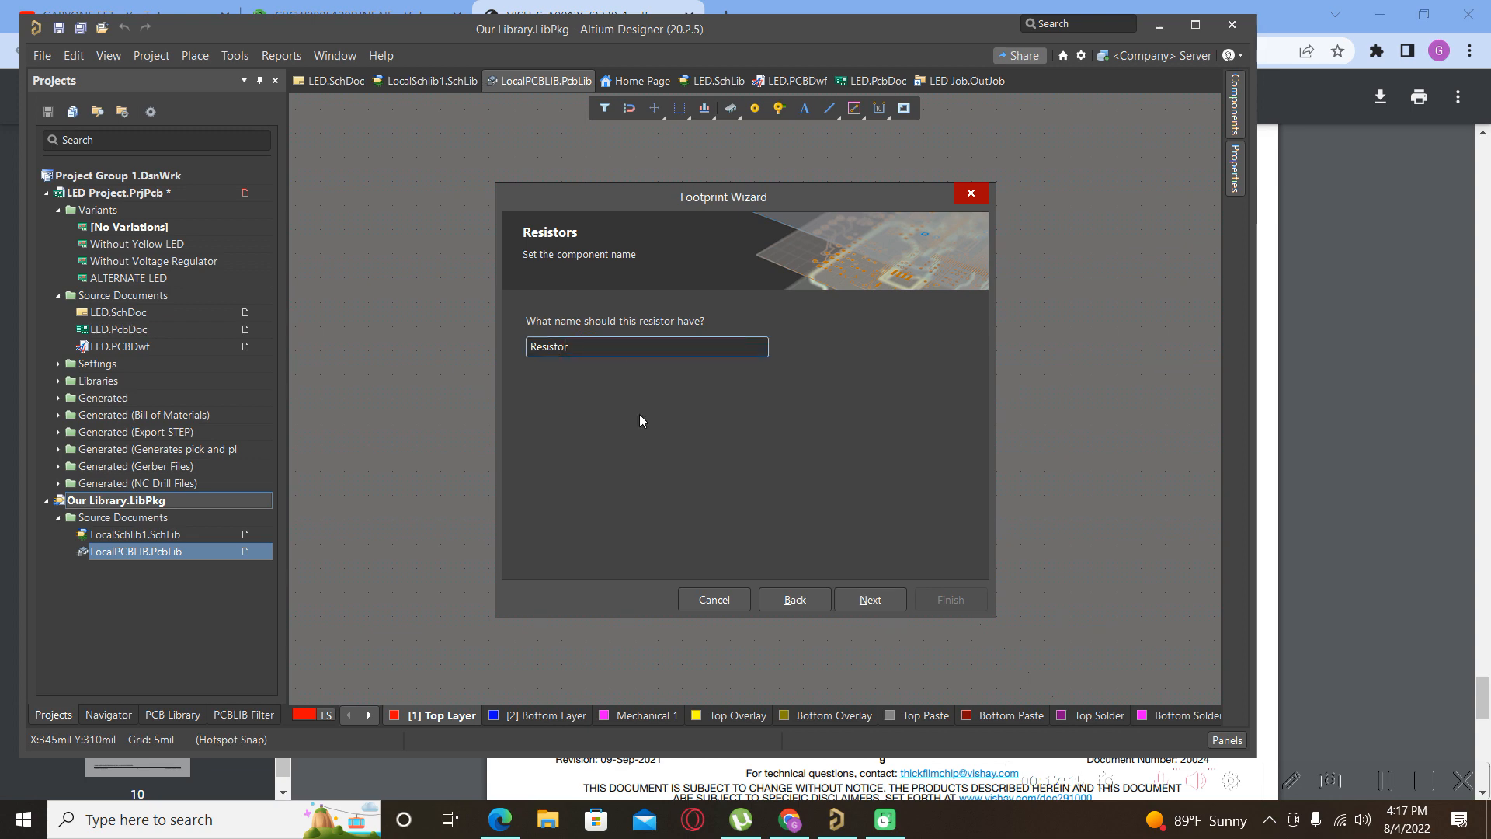
Copy the part number CRCW0805120RJNEAIF from the Farnell product page in Chrome.
left_click(790, 822)
left_click(350, 16)
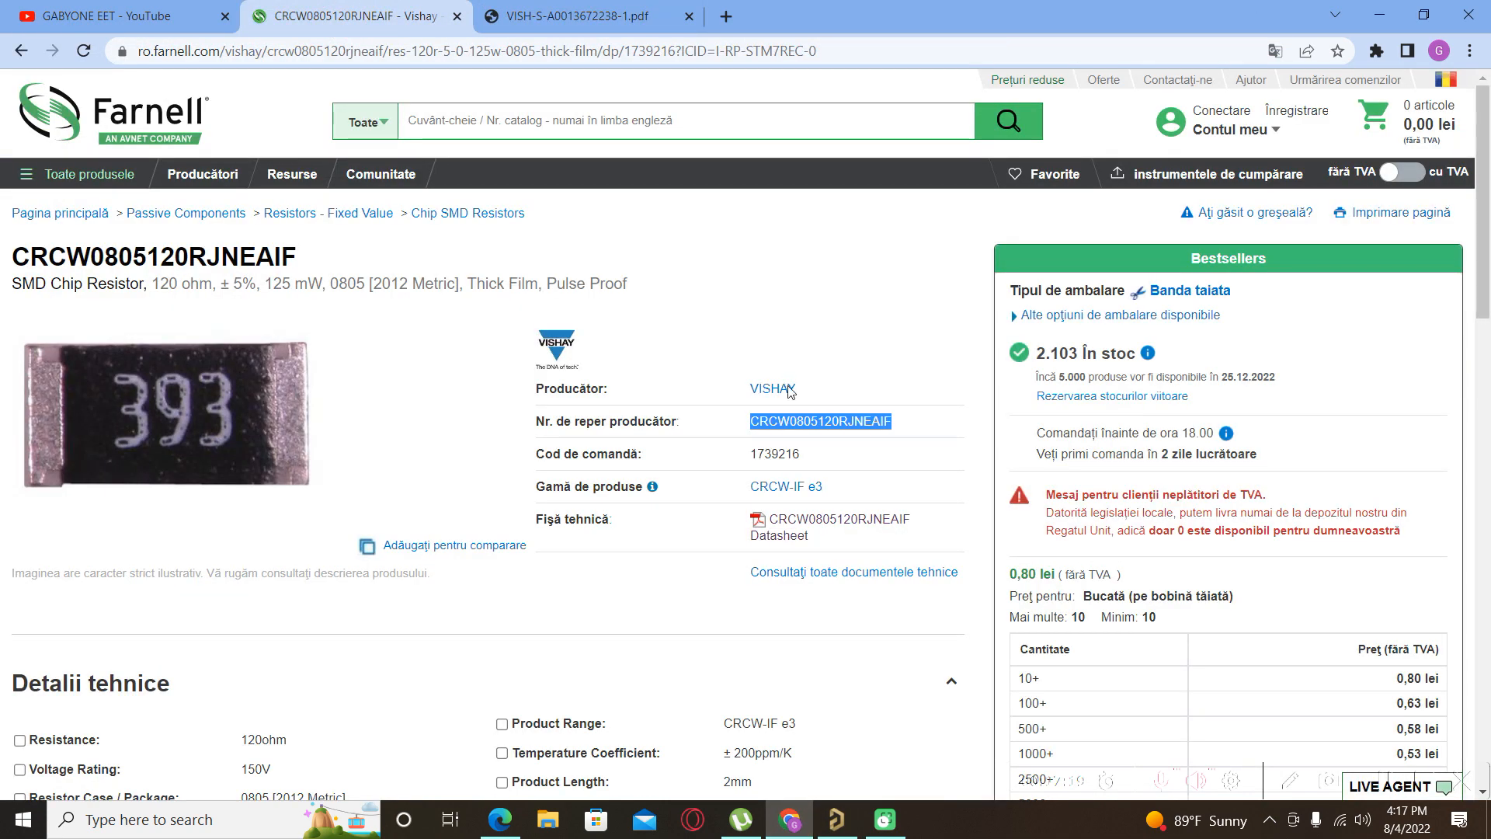
right_click(793, 425)
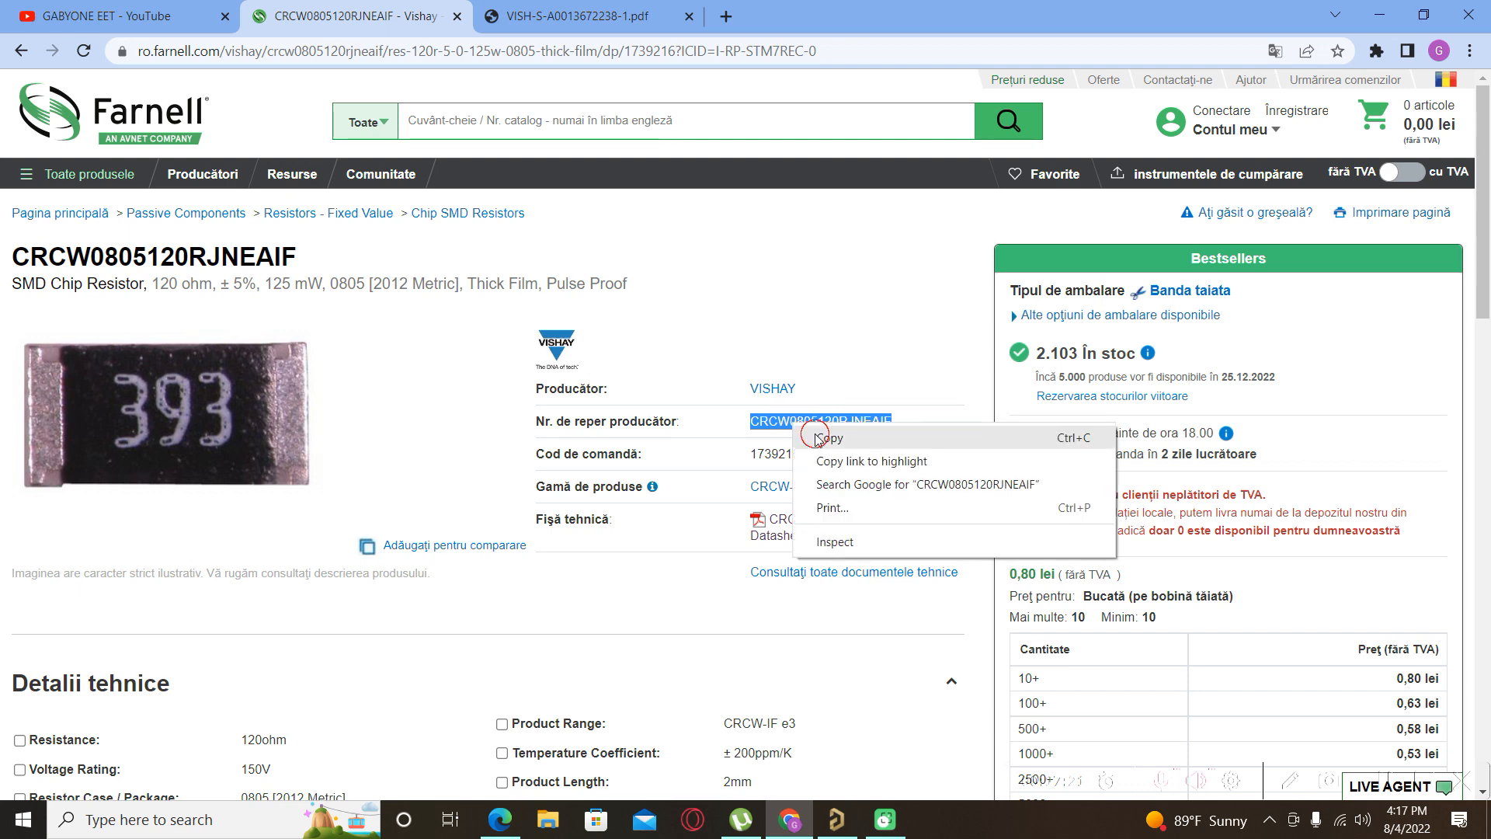
left_click(815, 437)
Replace the name 'Resistor' with the pasted CRCW0805120RJNEAIF and finish the Footprint Wizard.
left_click(837, 819)
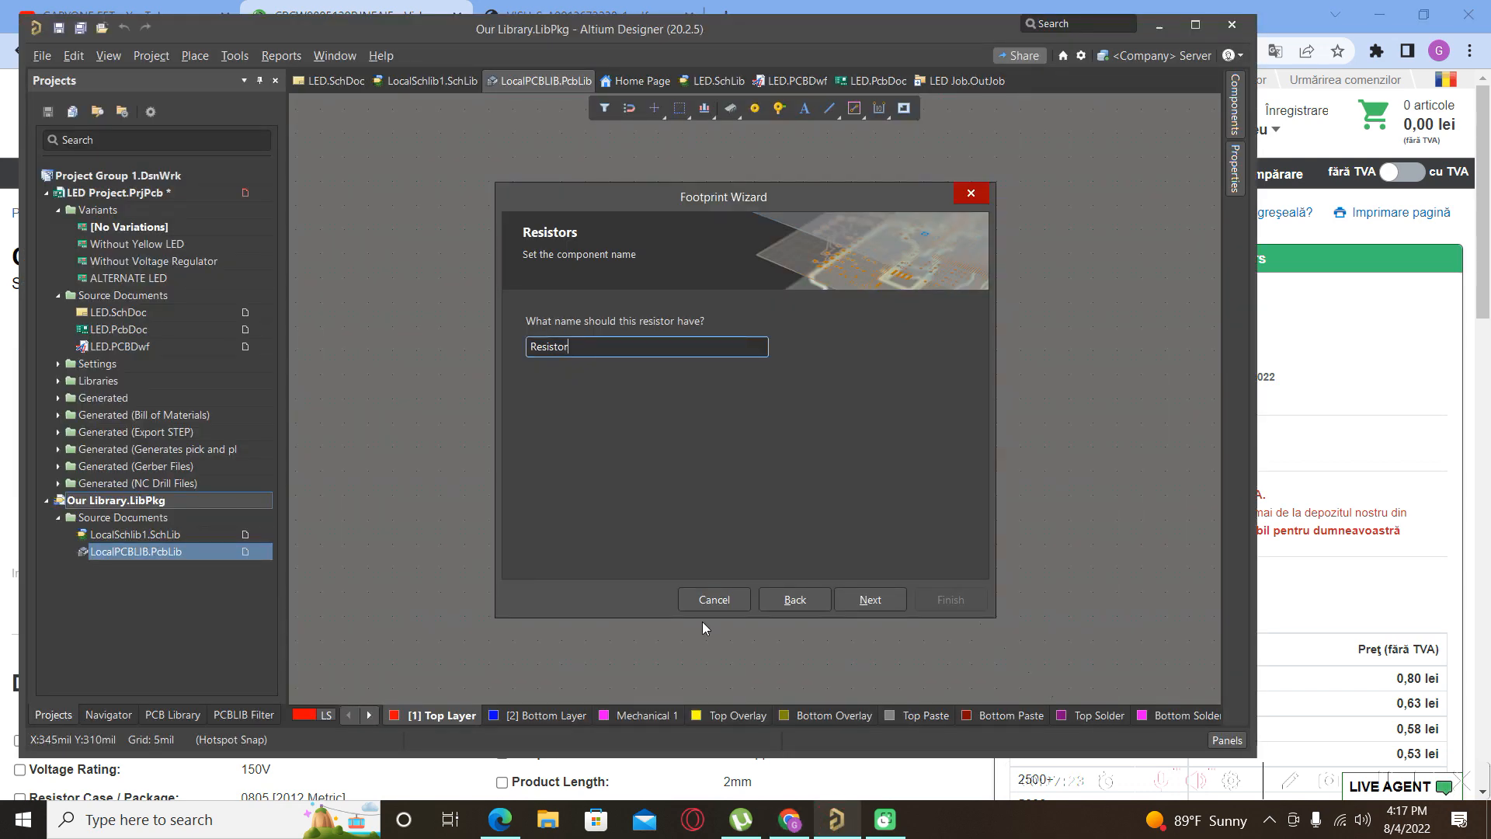
double_click(591, 348)
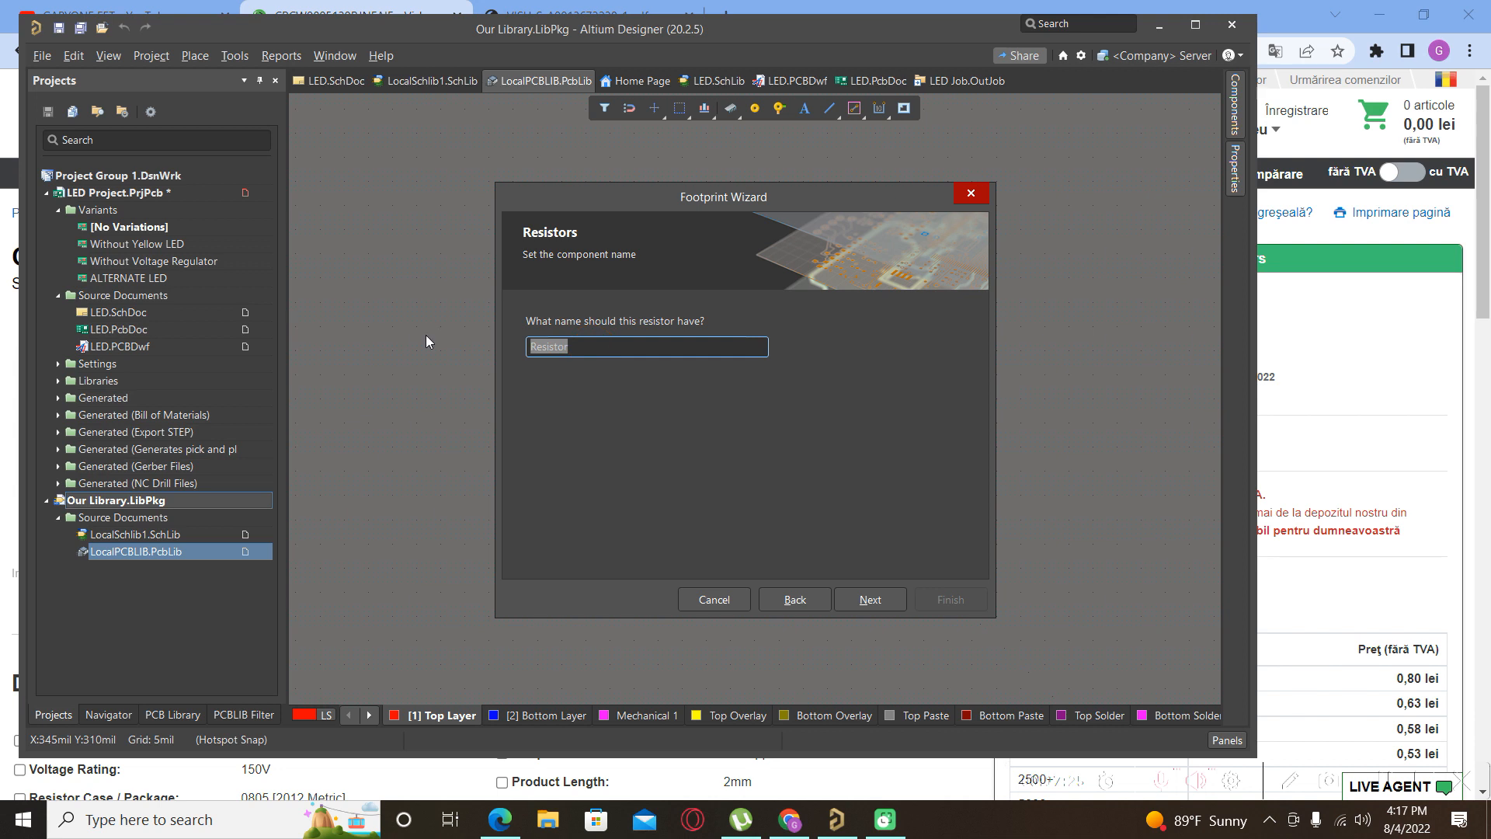
key("ctrl+v")
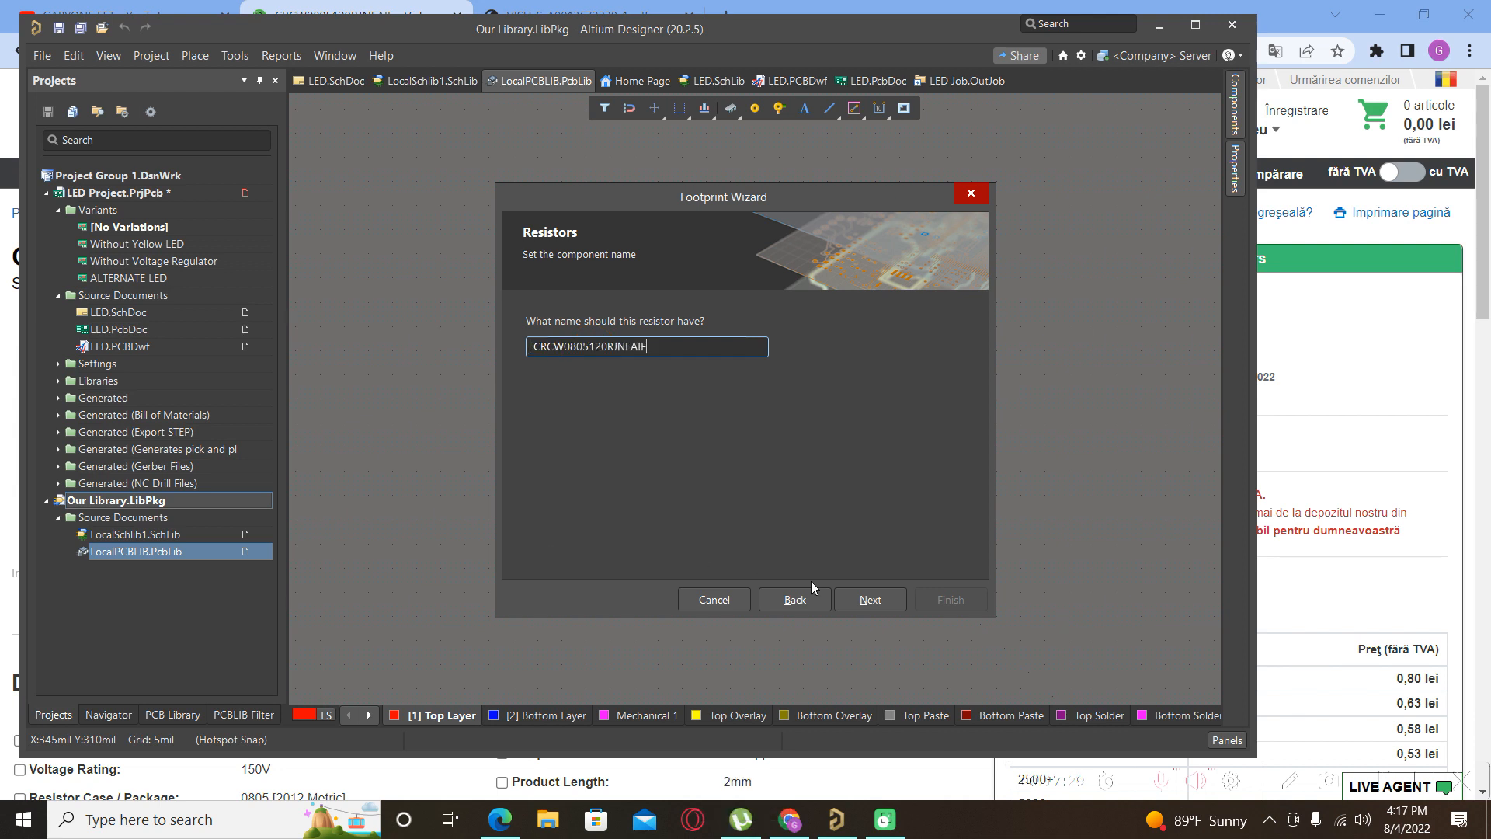
left_click(868, 610)
left_click(950, 599)
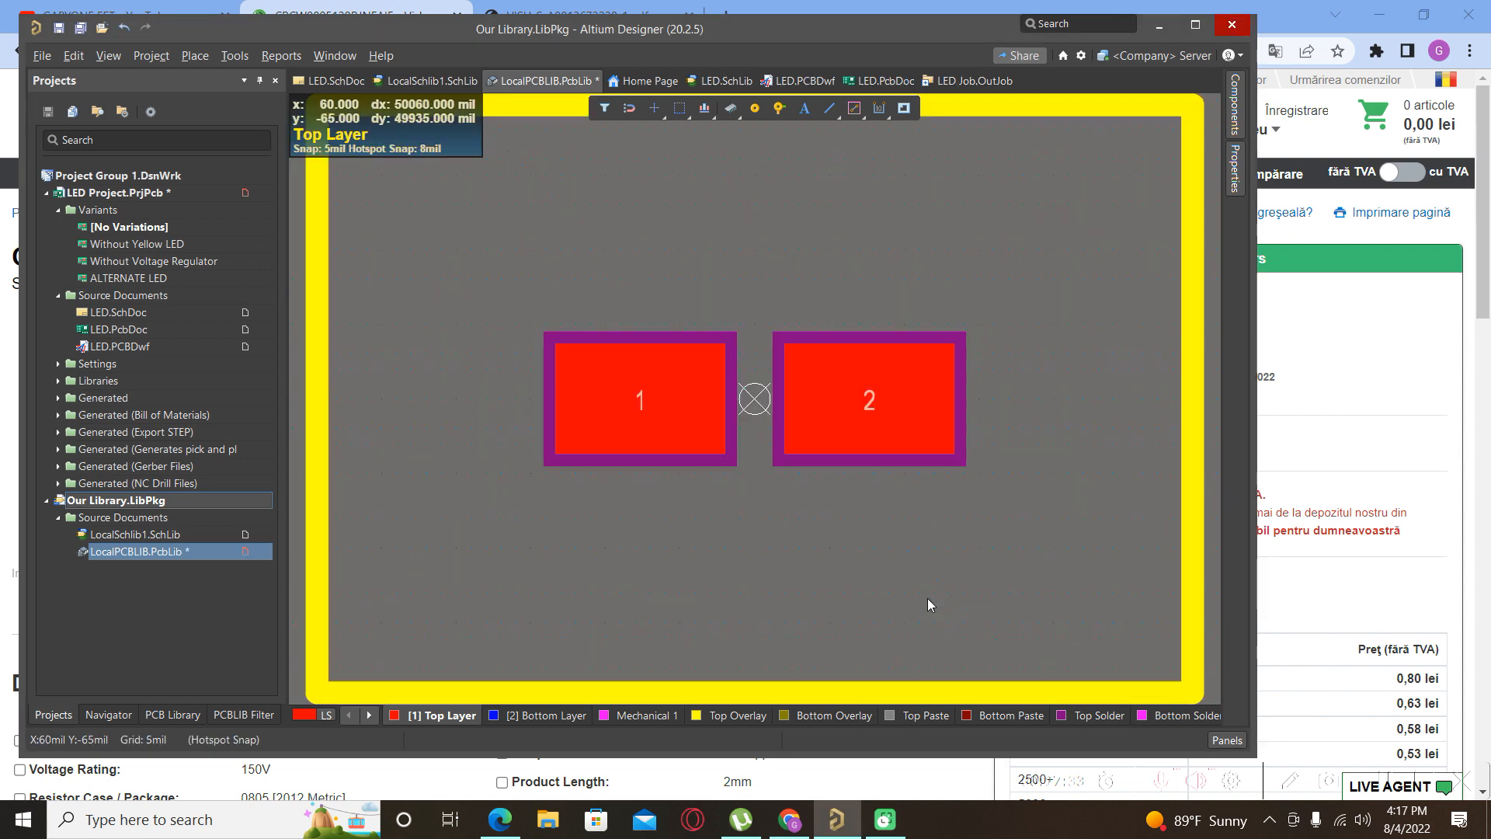
Drag the silkscreen outline's right edge left and its top edge down toward the pads.
scroll(785, 478, "down", 2)
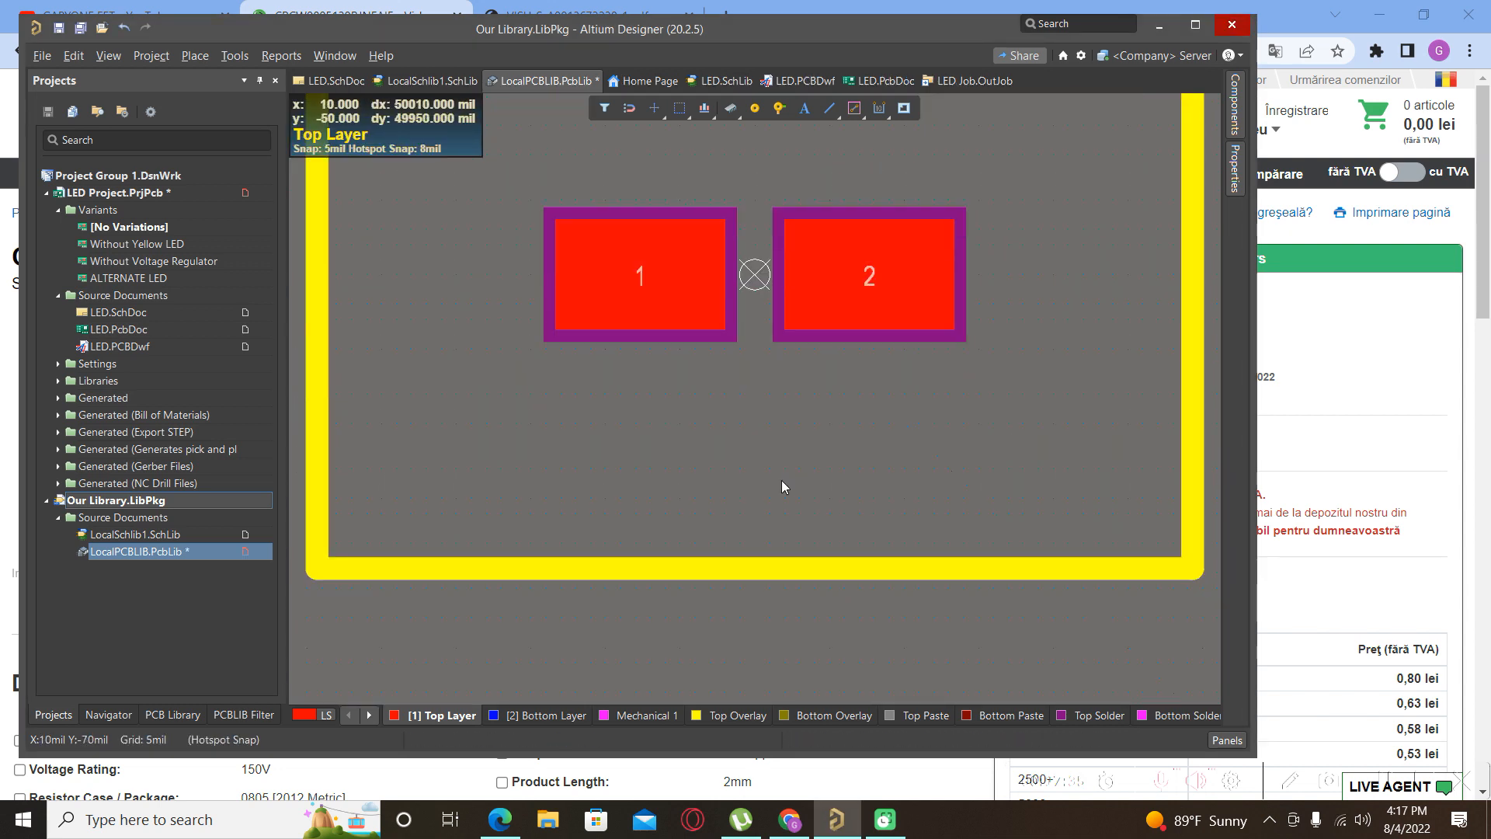
scroll(763, 551, "down", 3, "ctrl")
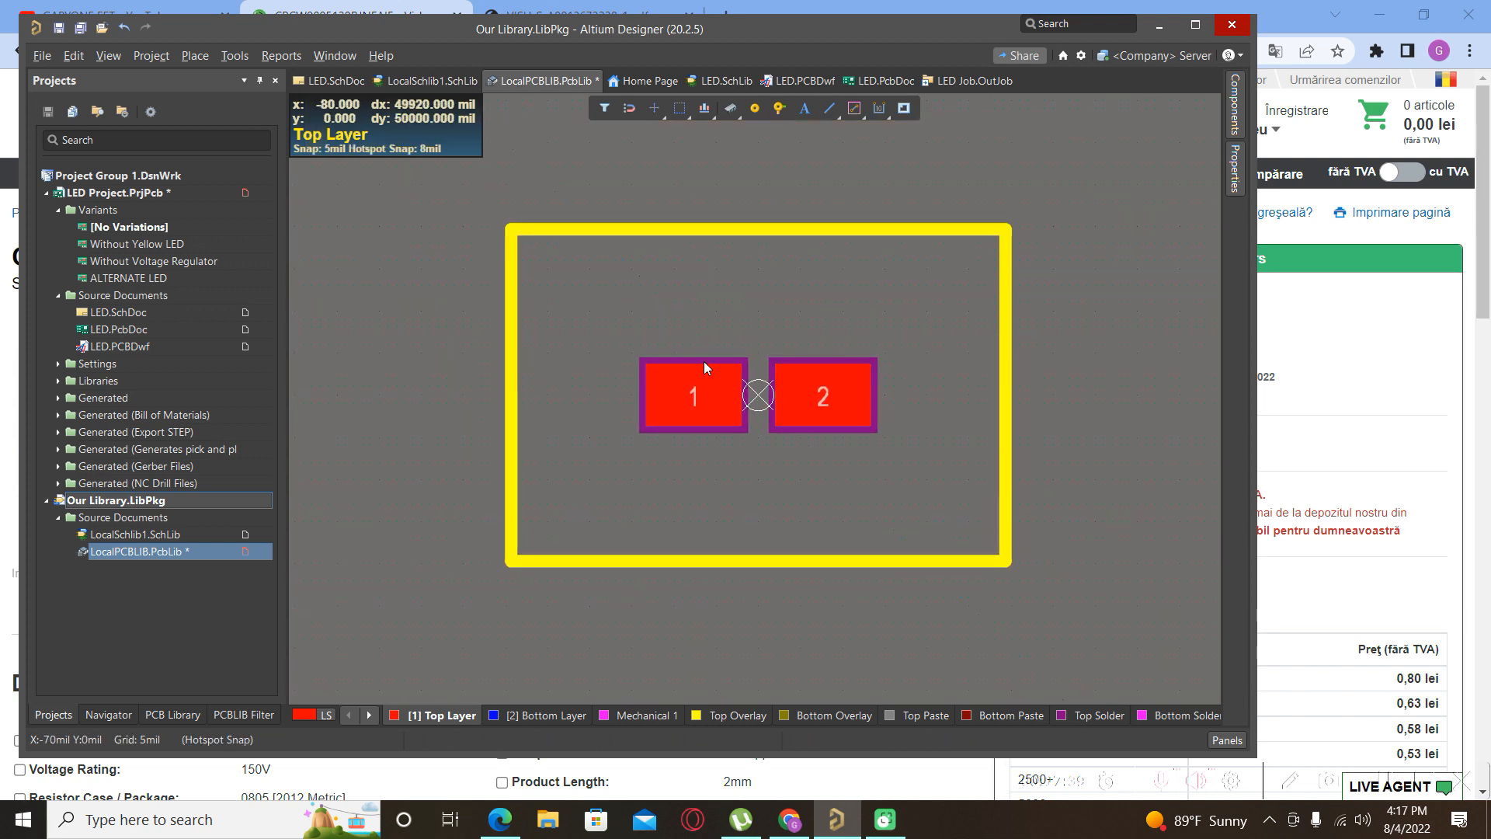
left_click(1005, 406)
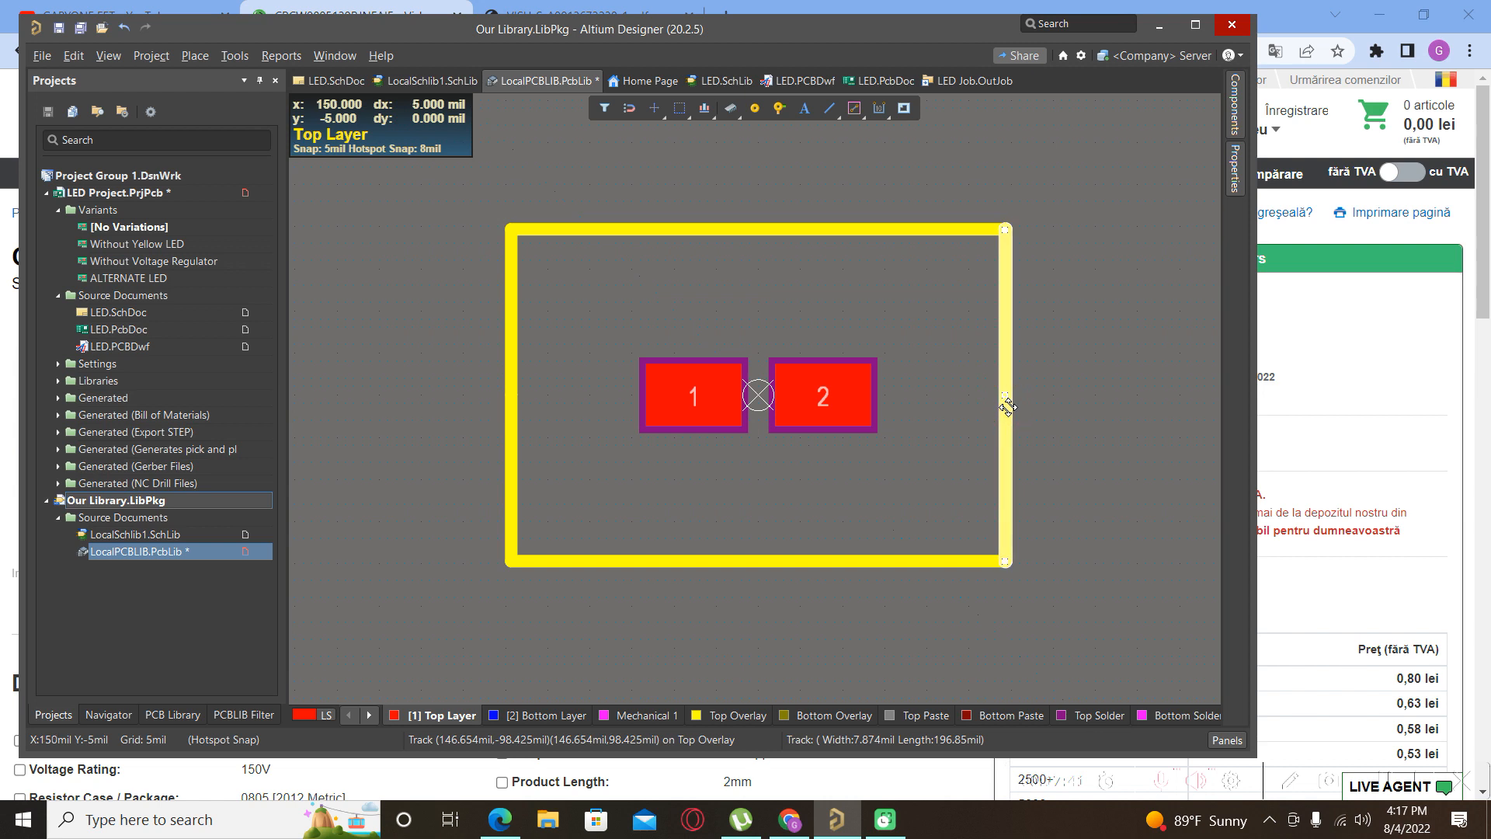
left_click_drag(1007, 407, 901, 451)
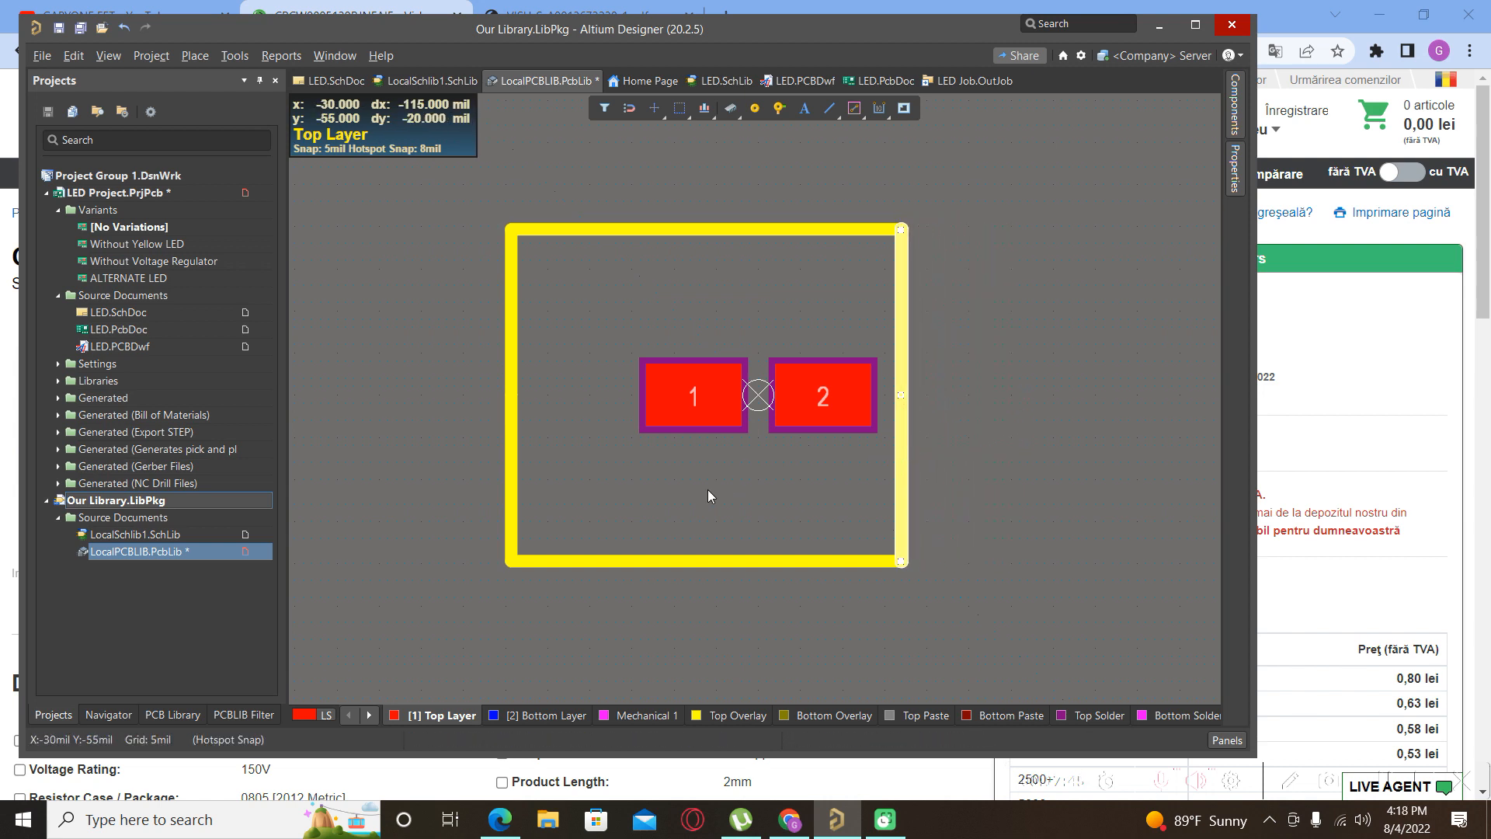
left_click(730, 228)
left_click_drag(791, 251, 792, 326)
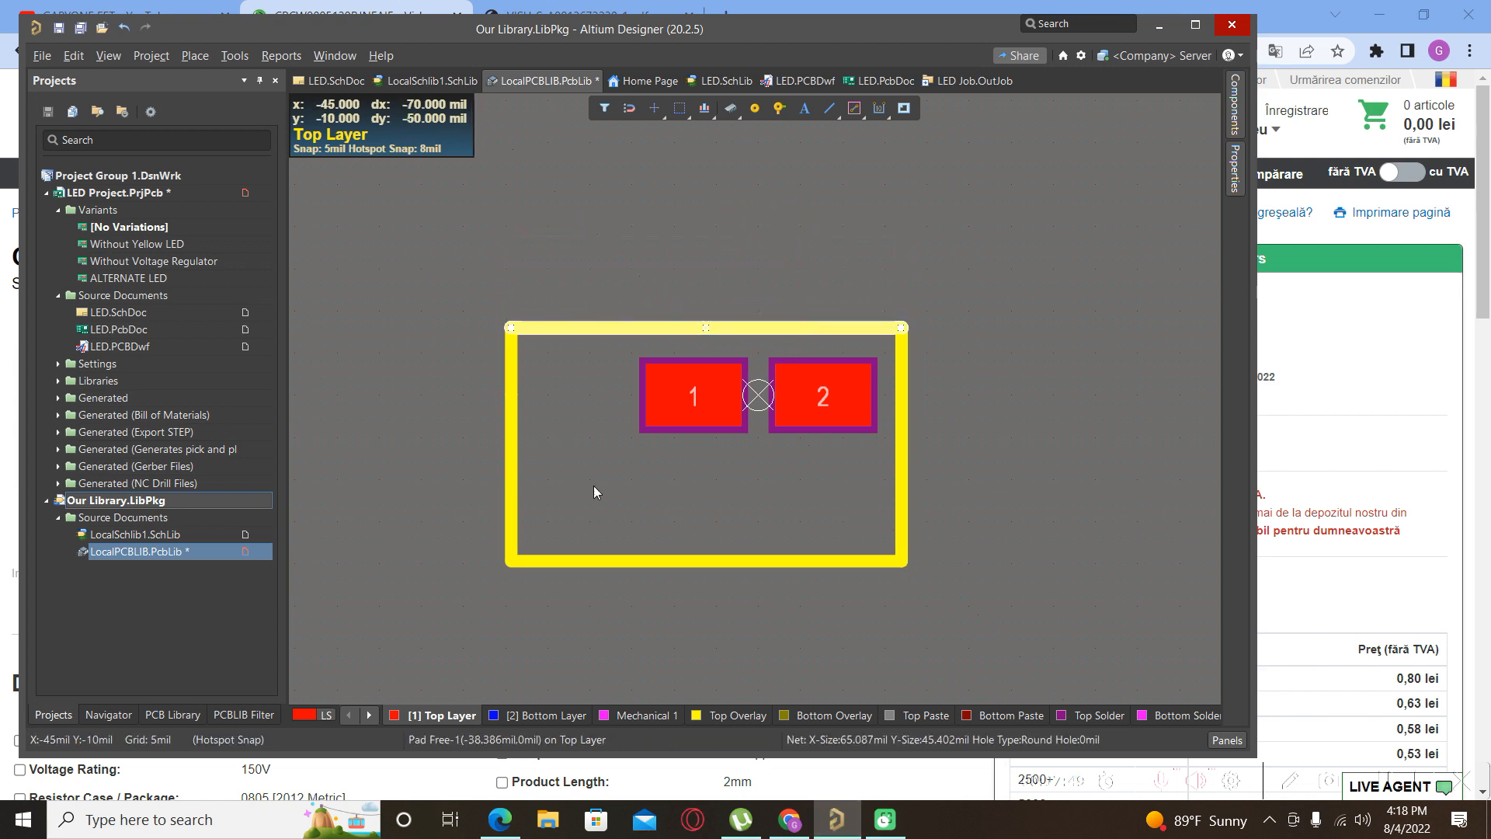
left_click(395, 528)
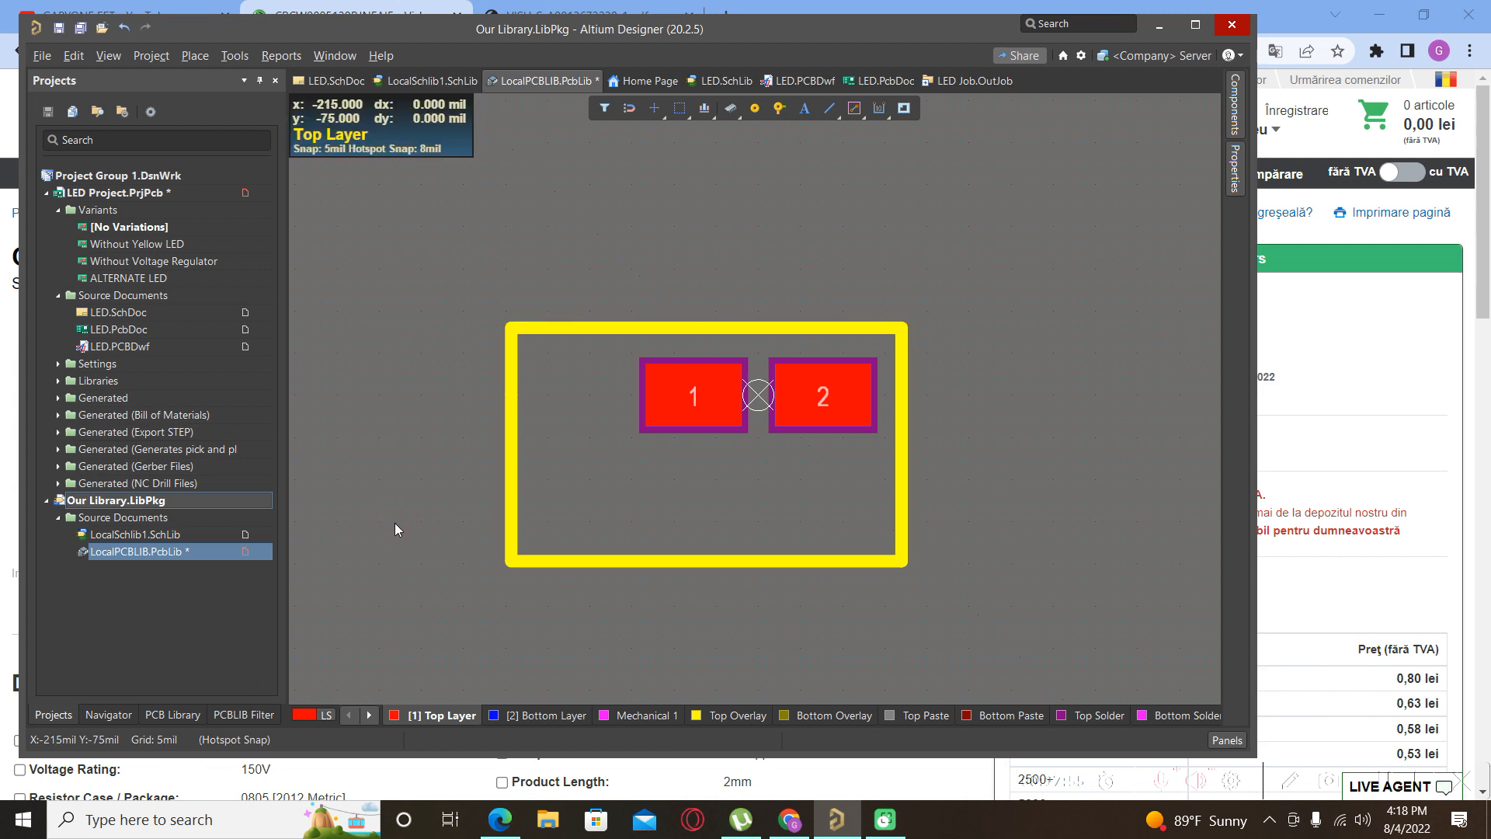
Switch units to millimetres and set the snap grid to 0.1mm.
key("q")
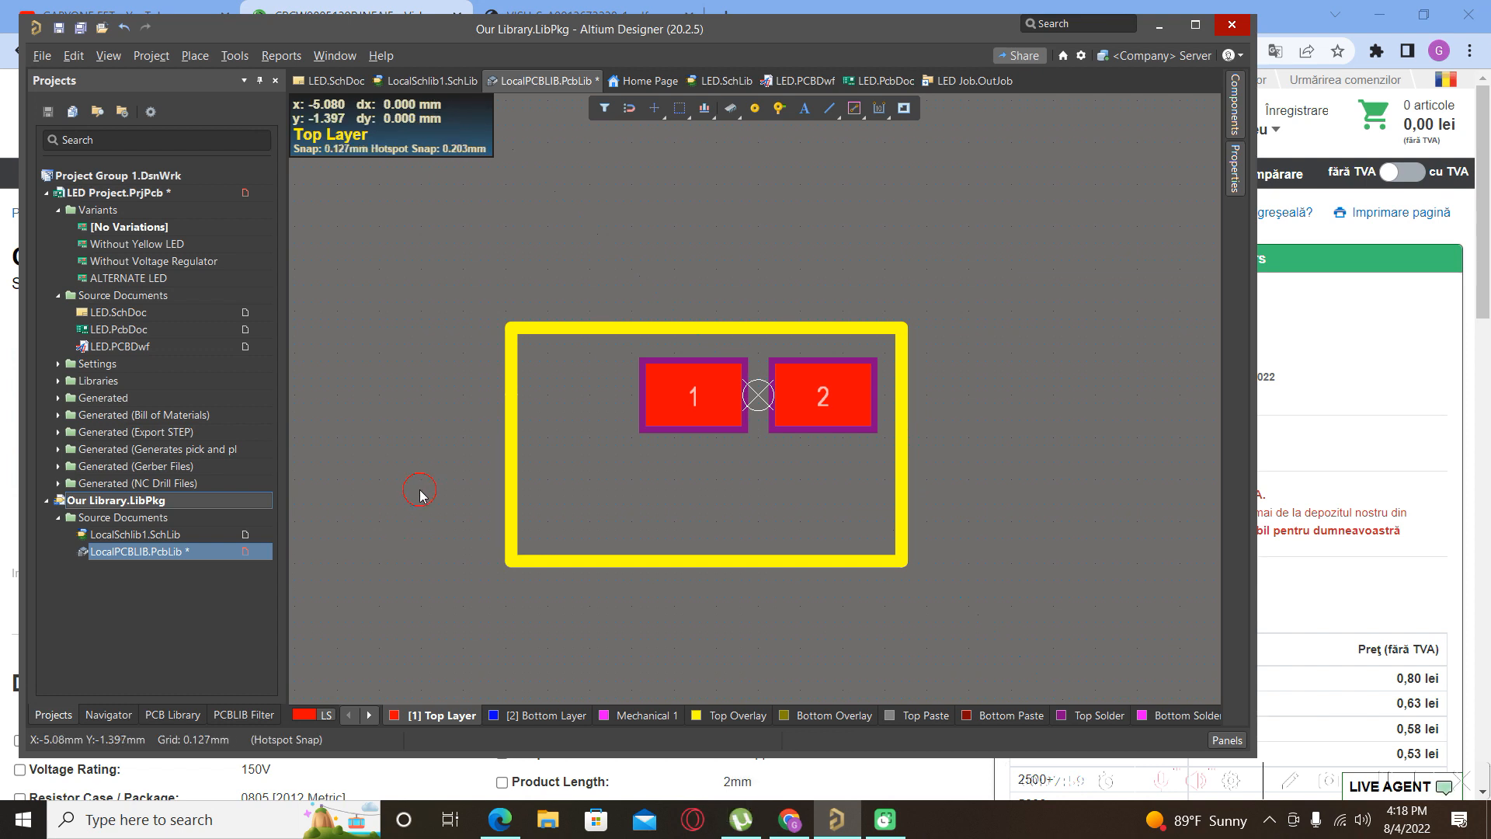
key("ctrl+g")
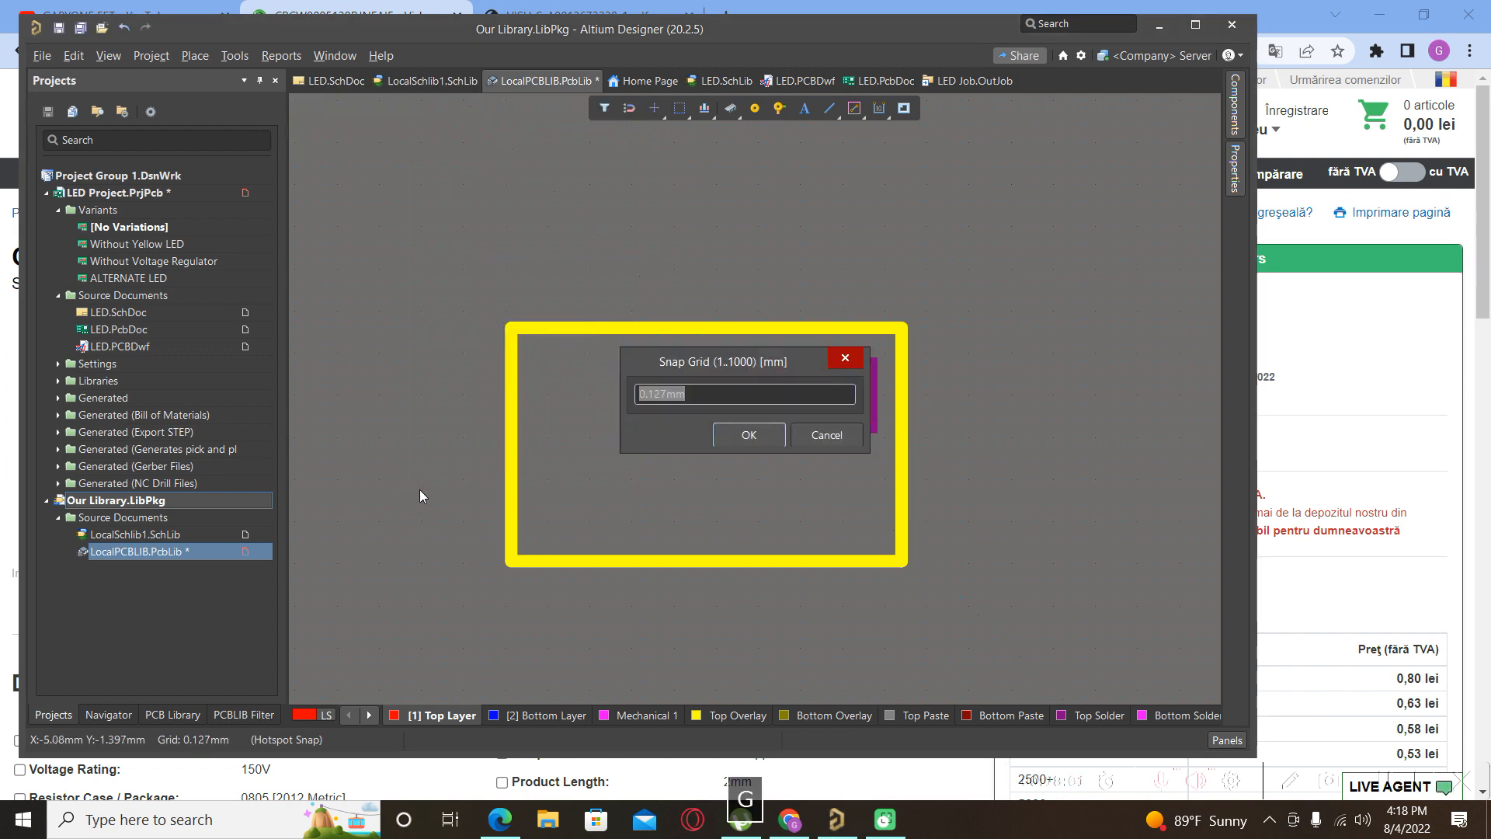
type("0")
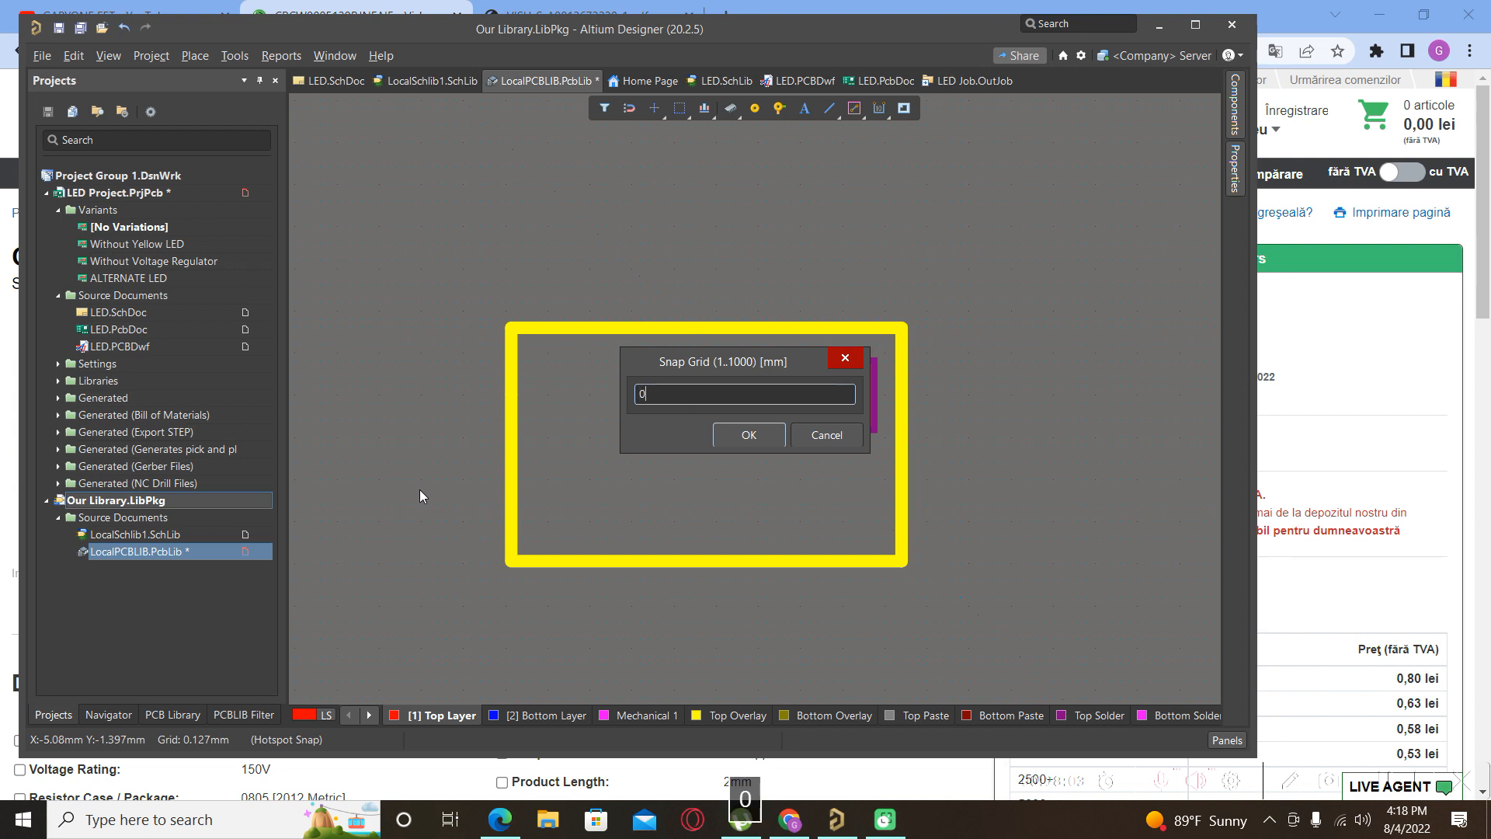
type(".1")
key("Return")
Toggle the visible grid kind and object hotspot snapping under View > Grids.
left_click(115, 57)
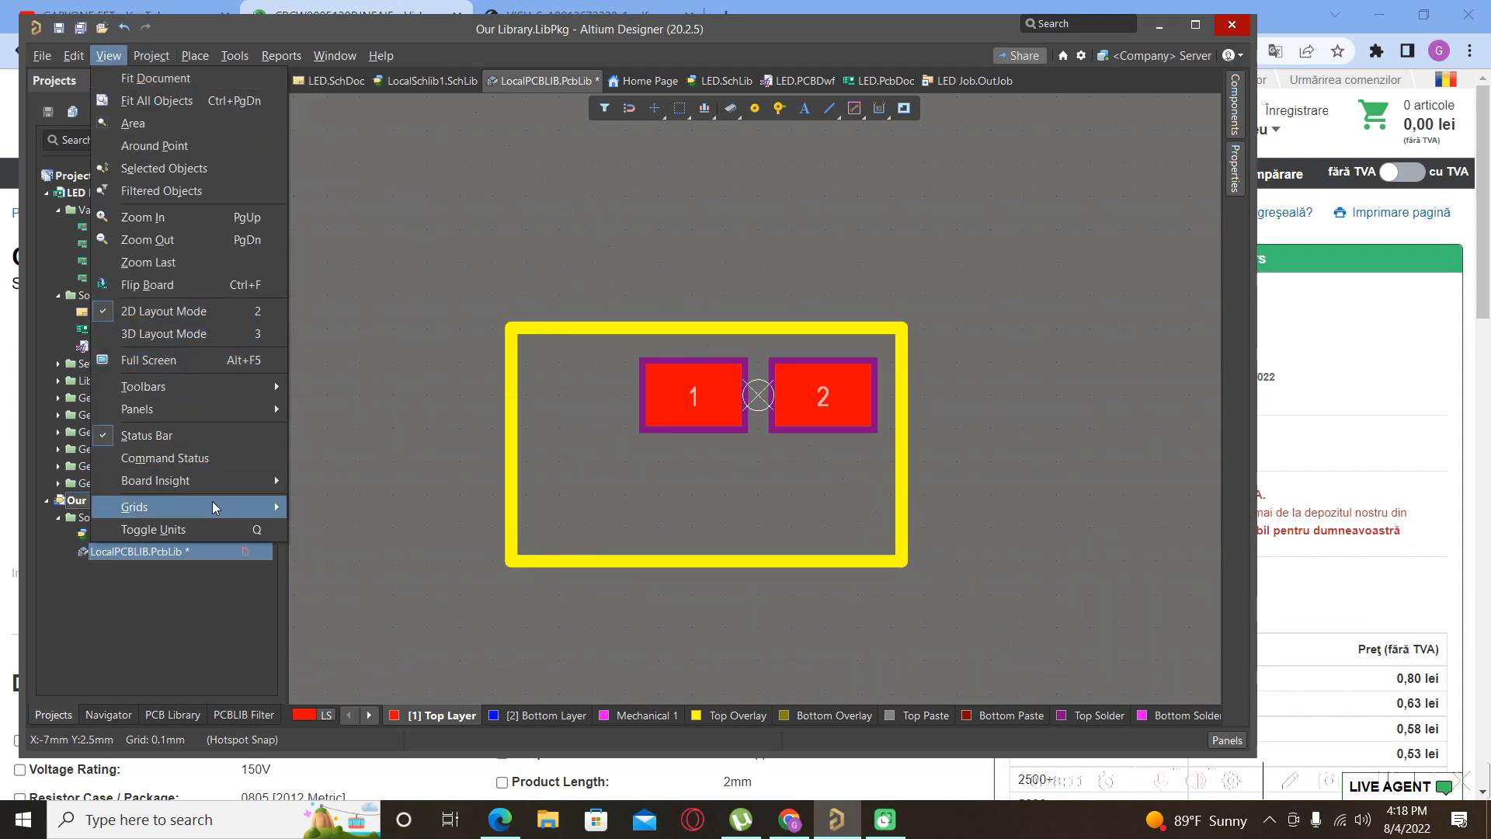
mouse_move(266, 507)
left_click(334, 507)
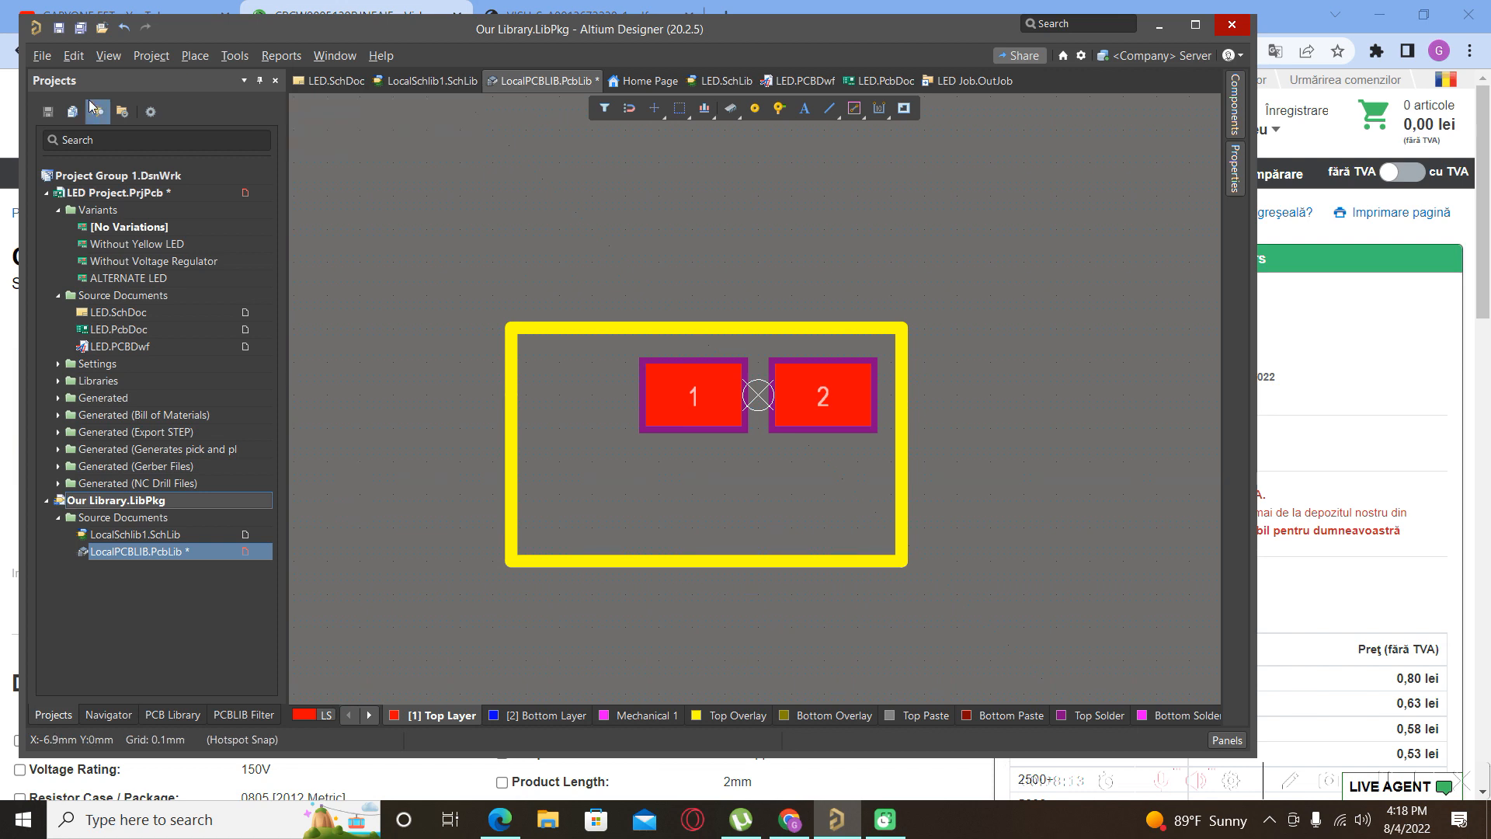
left_click(109, 56)
mouse_move(206, 507)
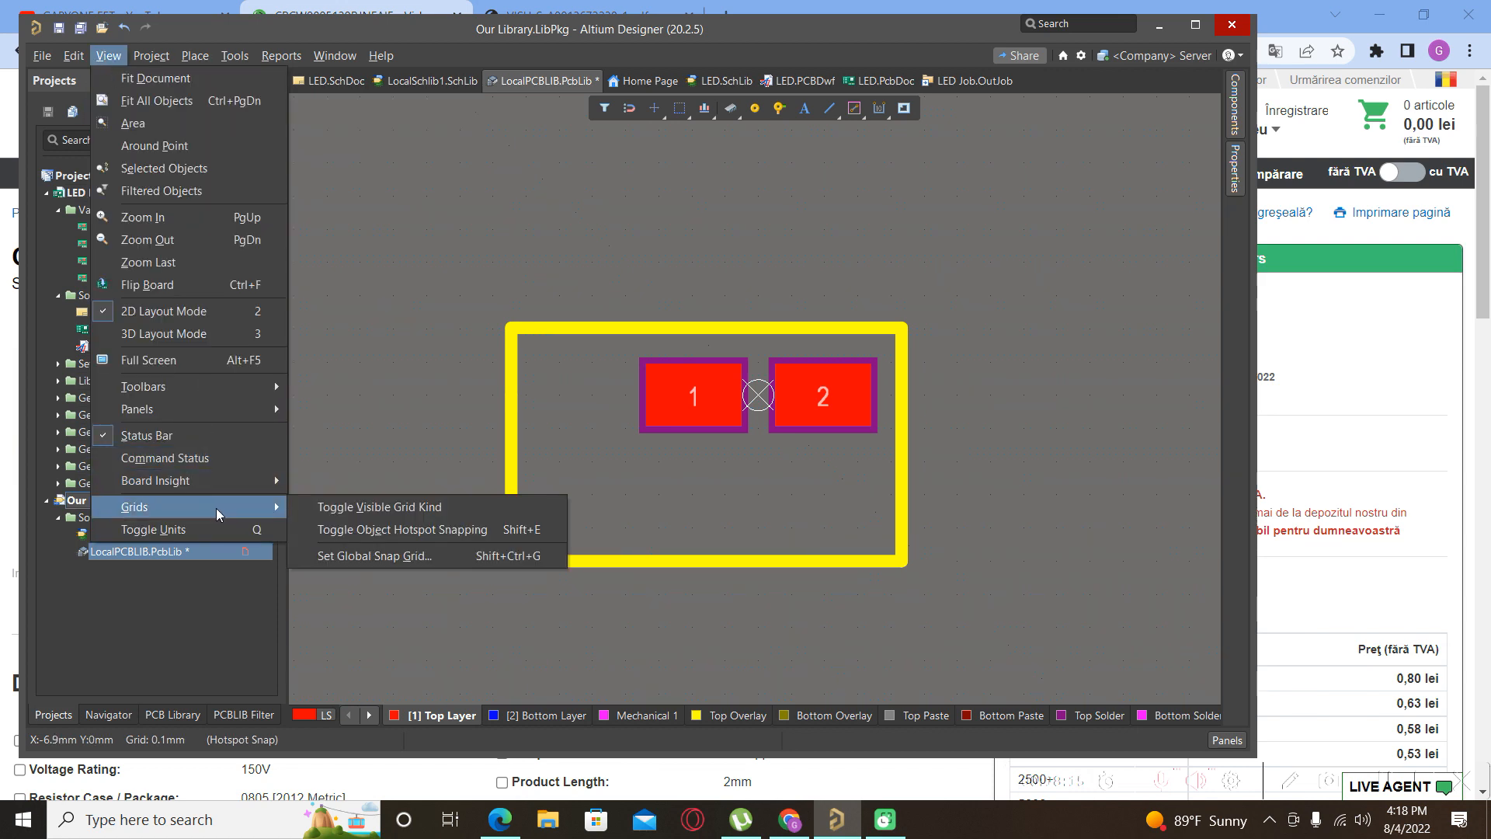
left_click(363, 530)
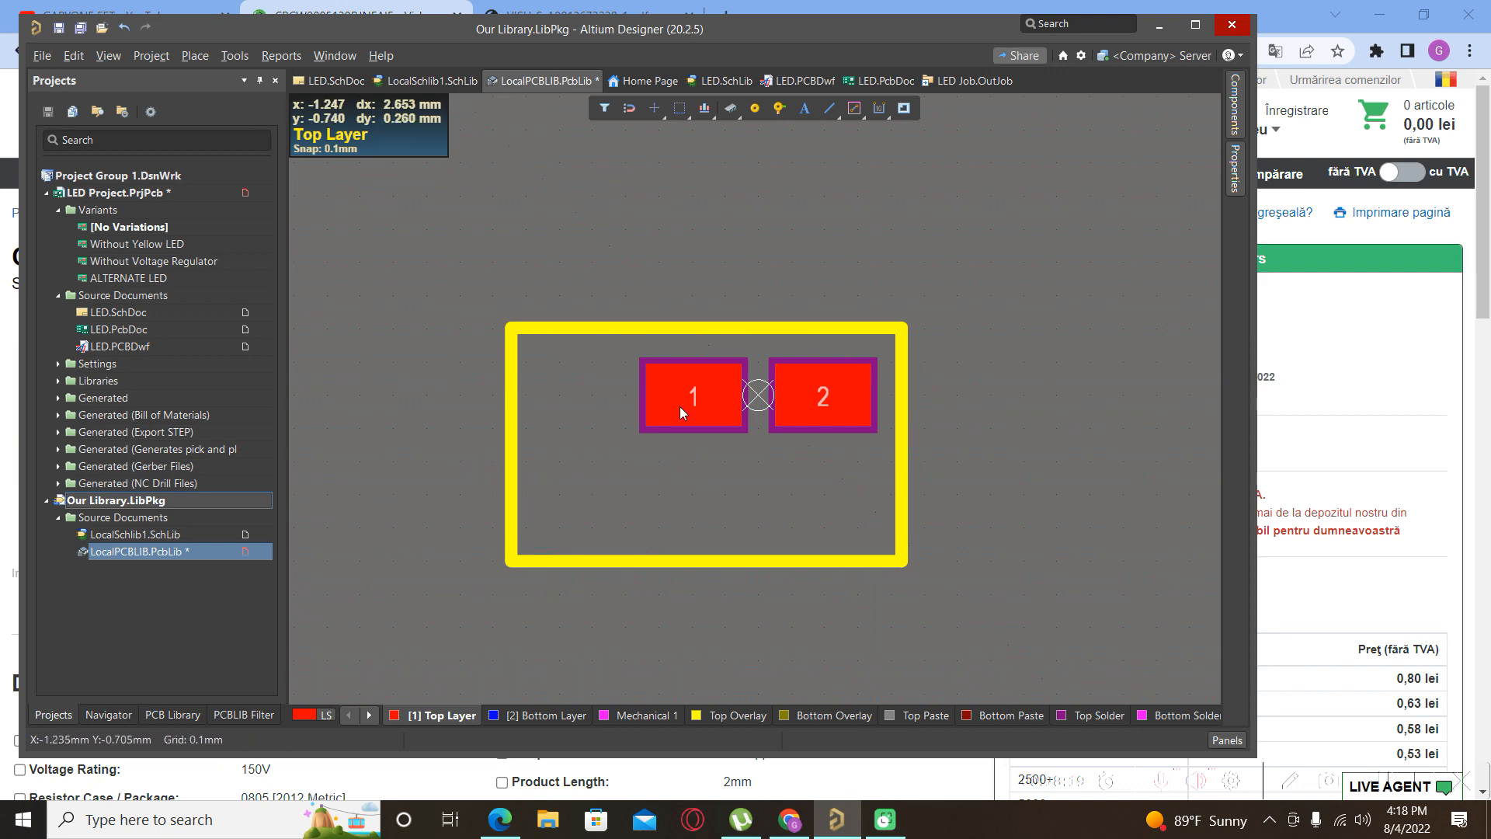
Delete the left outline edge and its stub, then paste a copy of the right edge there.
scroll(687, 356, "up", 4, "ctrl")
scroll(646, 320, "down", 3, "ctrl")
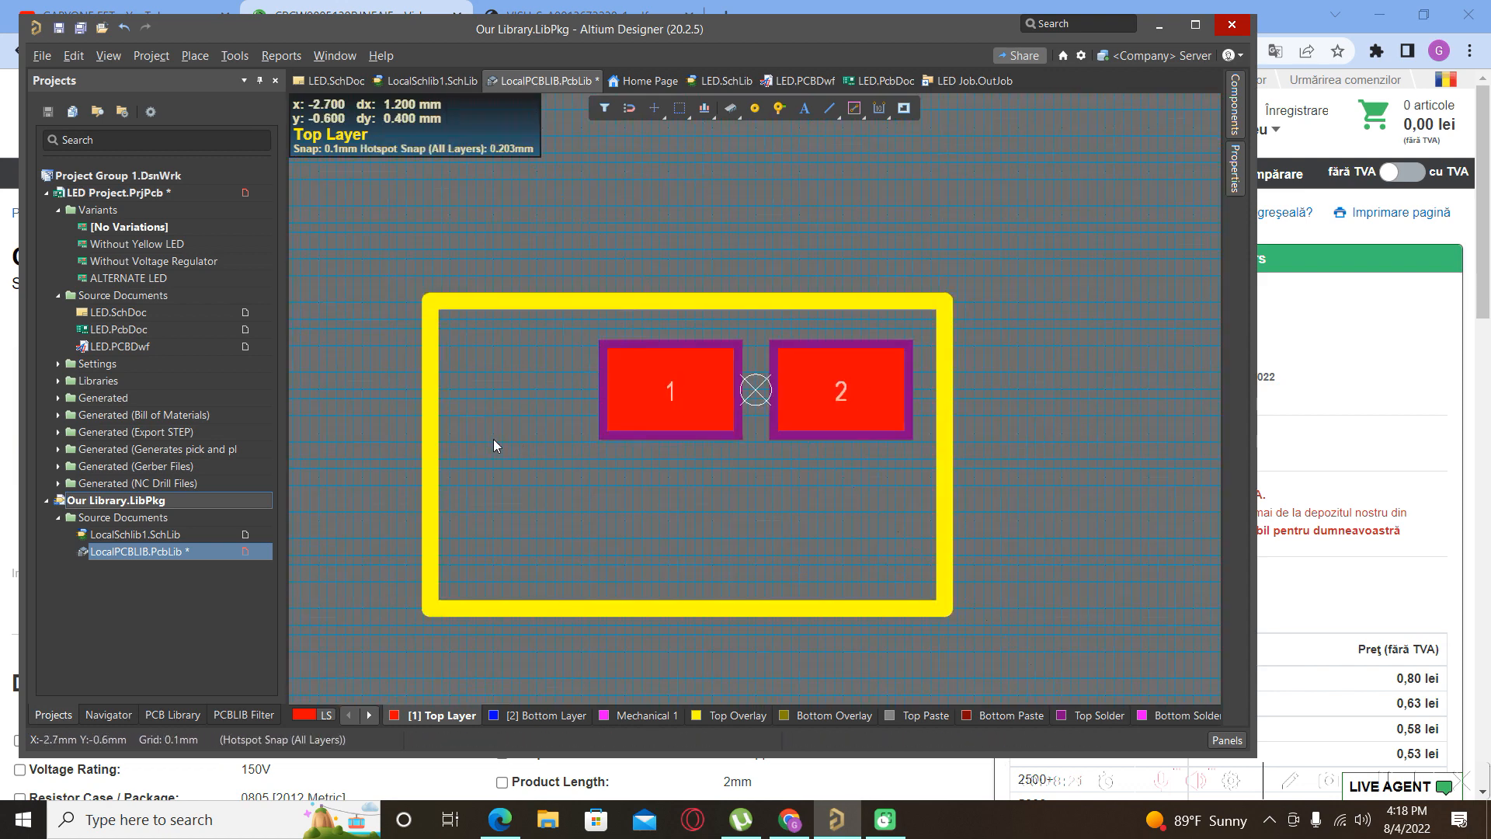
left_click(432, 477)
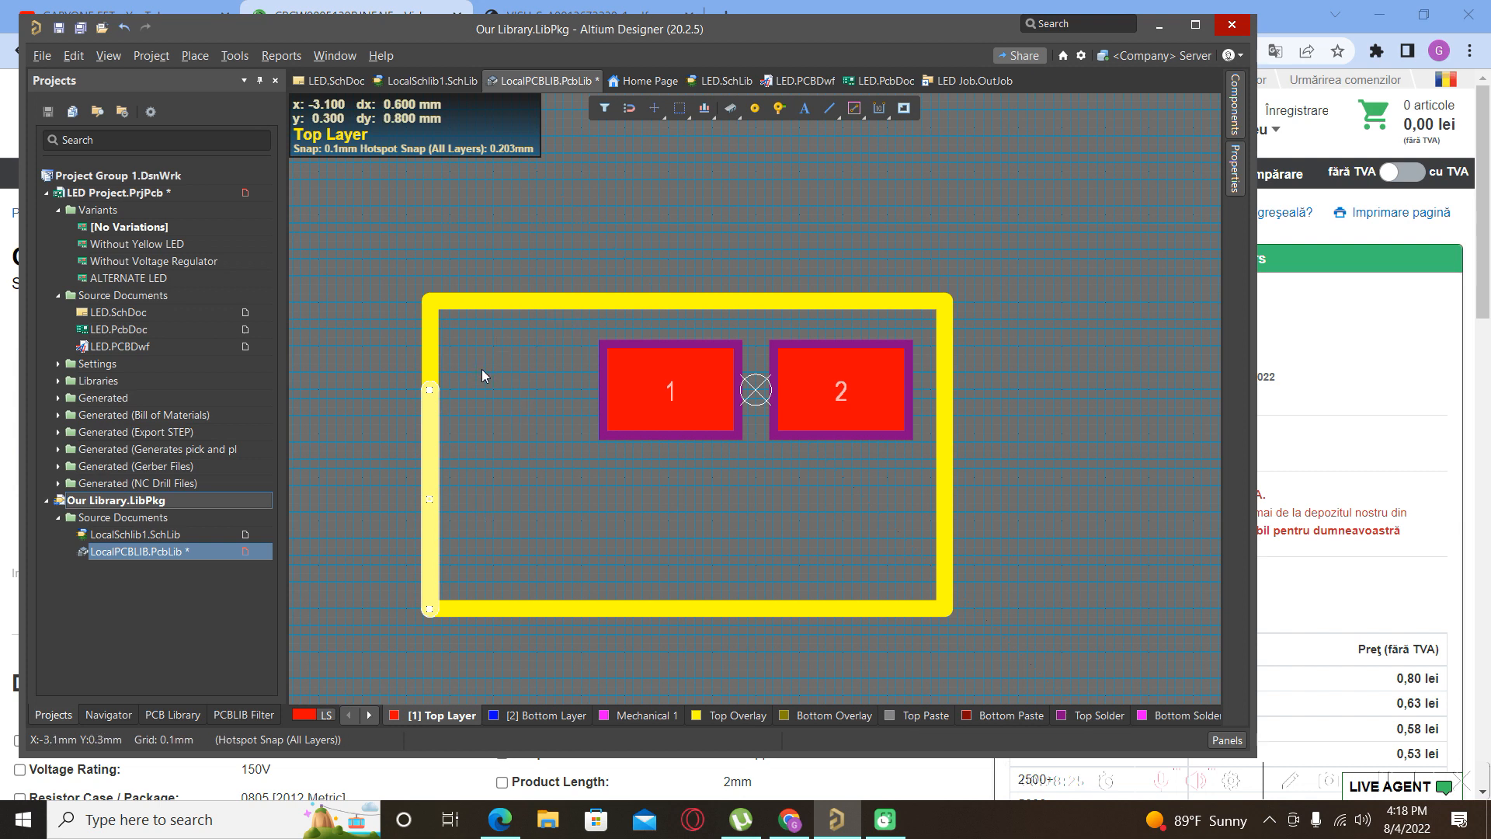
key("Delete")
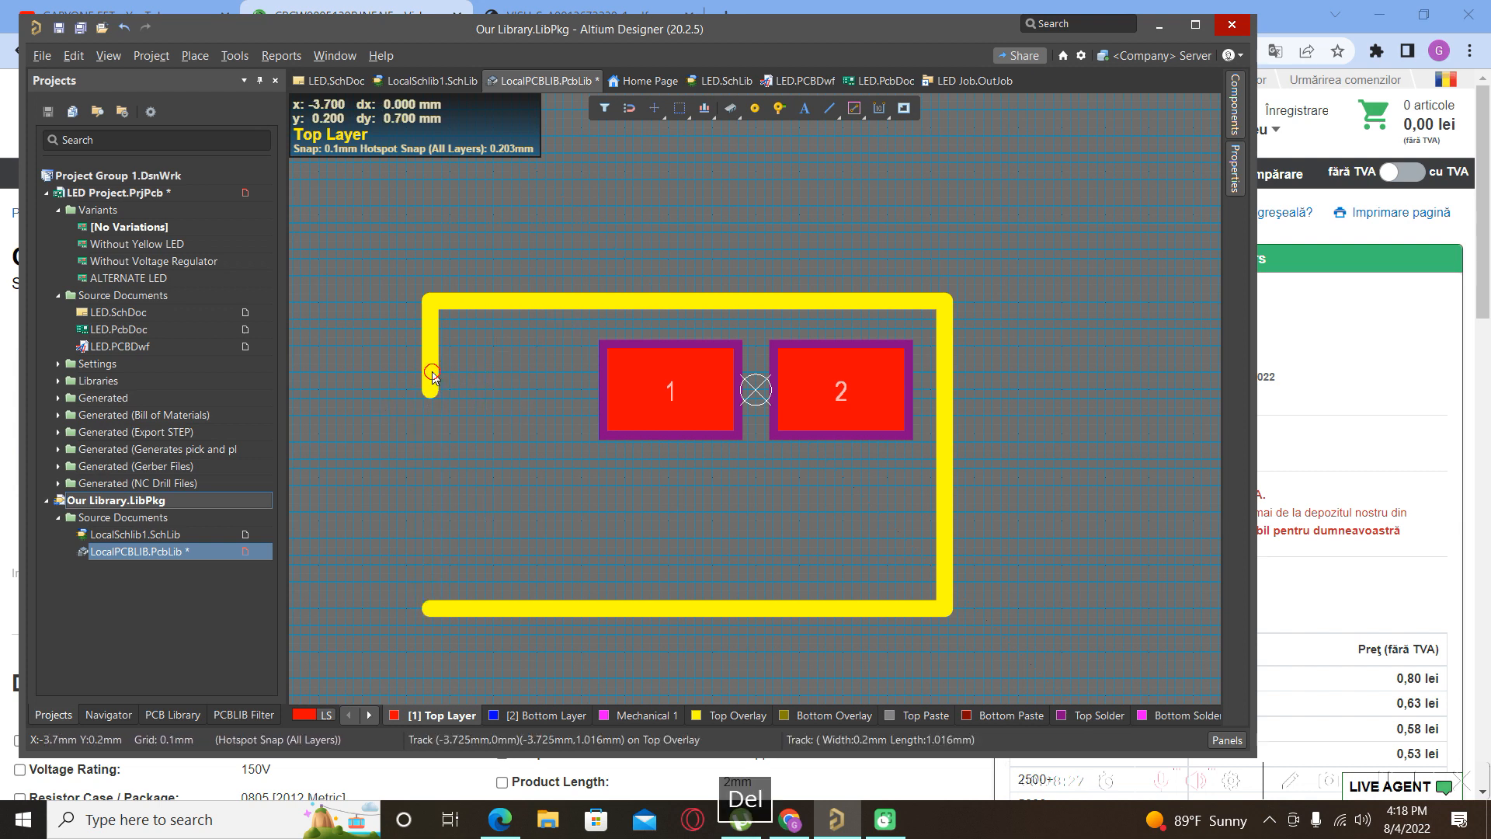
left_click(432, 372)
key("Delete")
left_click(947, 473)
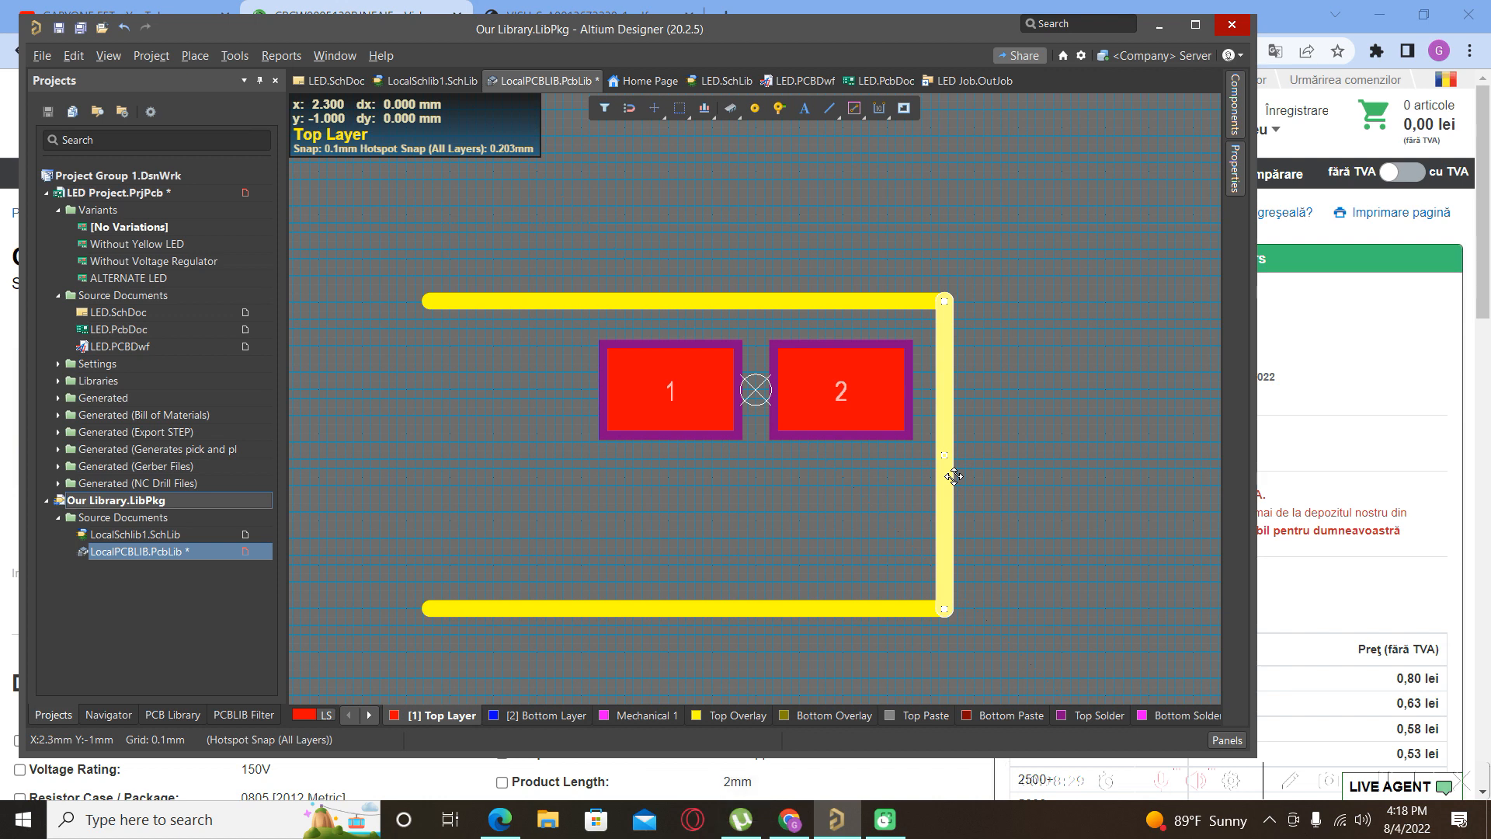
key("ctrl+c")
left_click(954, 477)
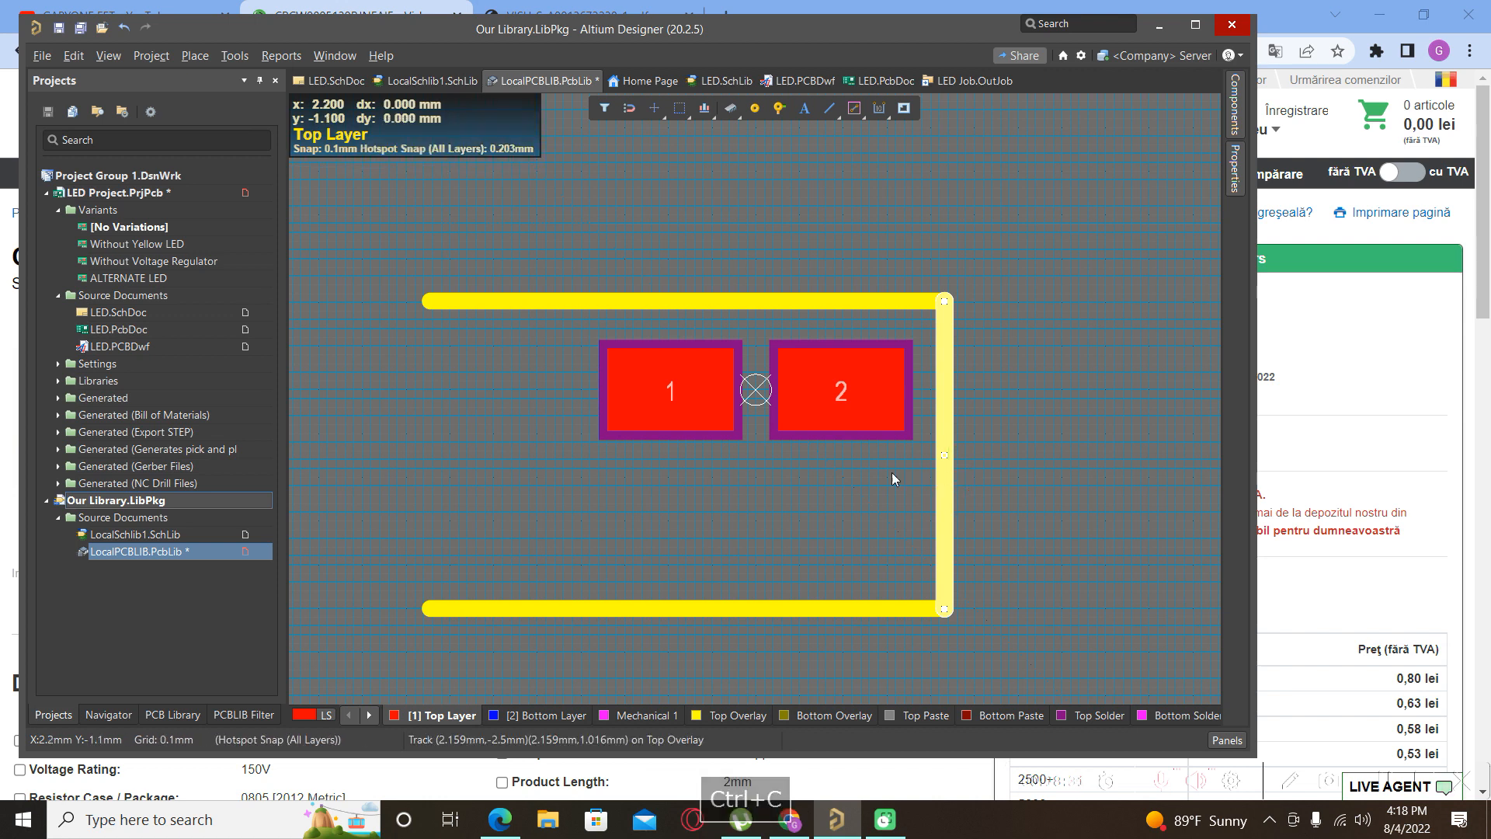
key("ctrl+v")
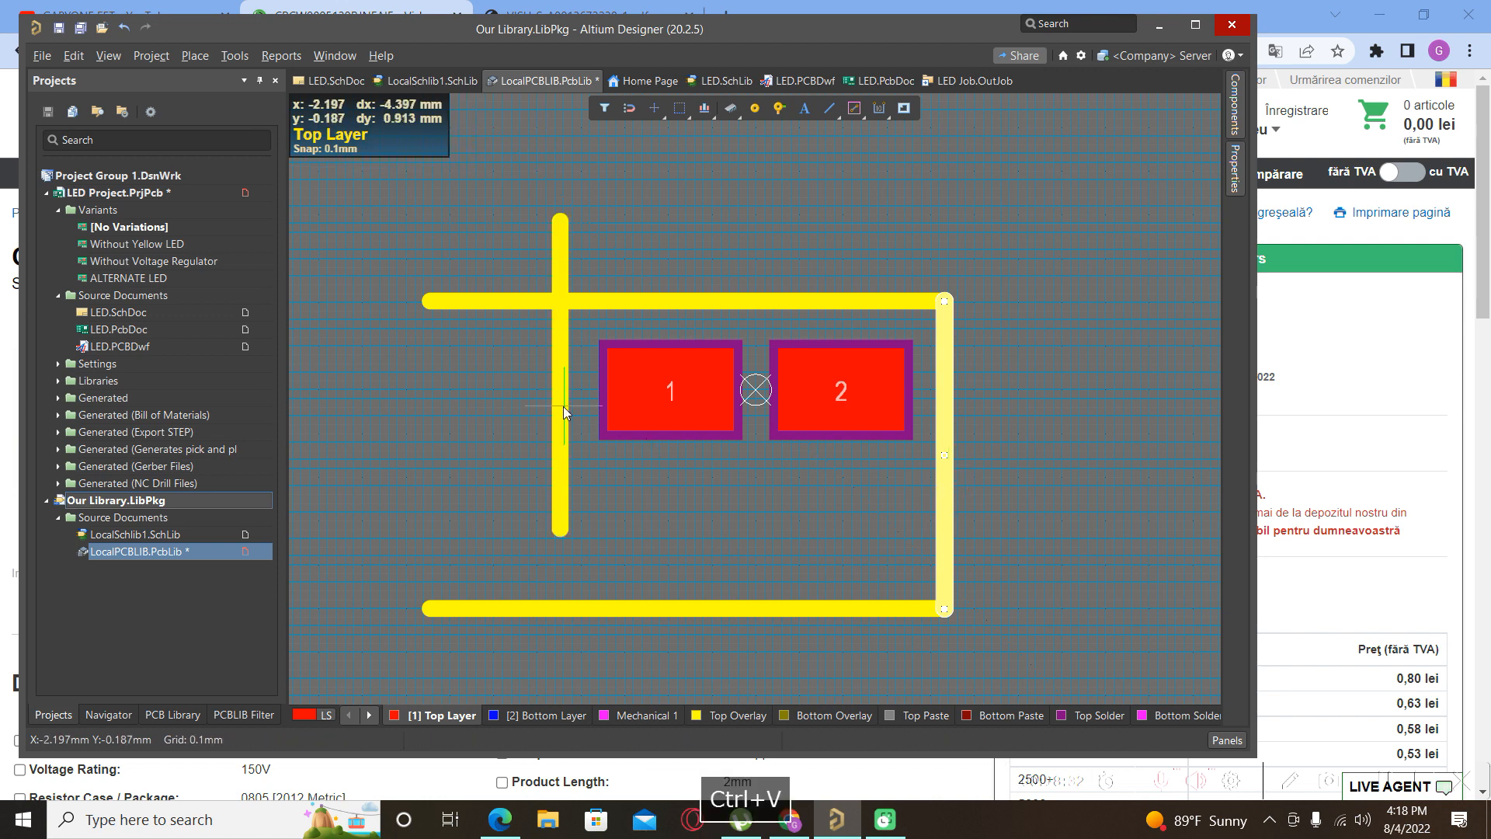
left_click(431, 489)
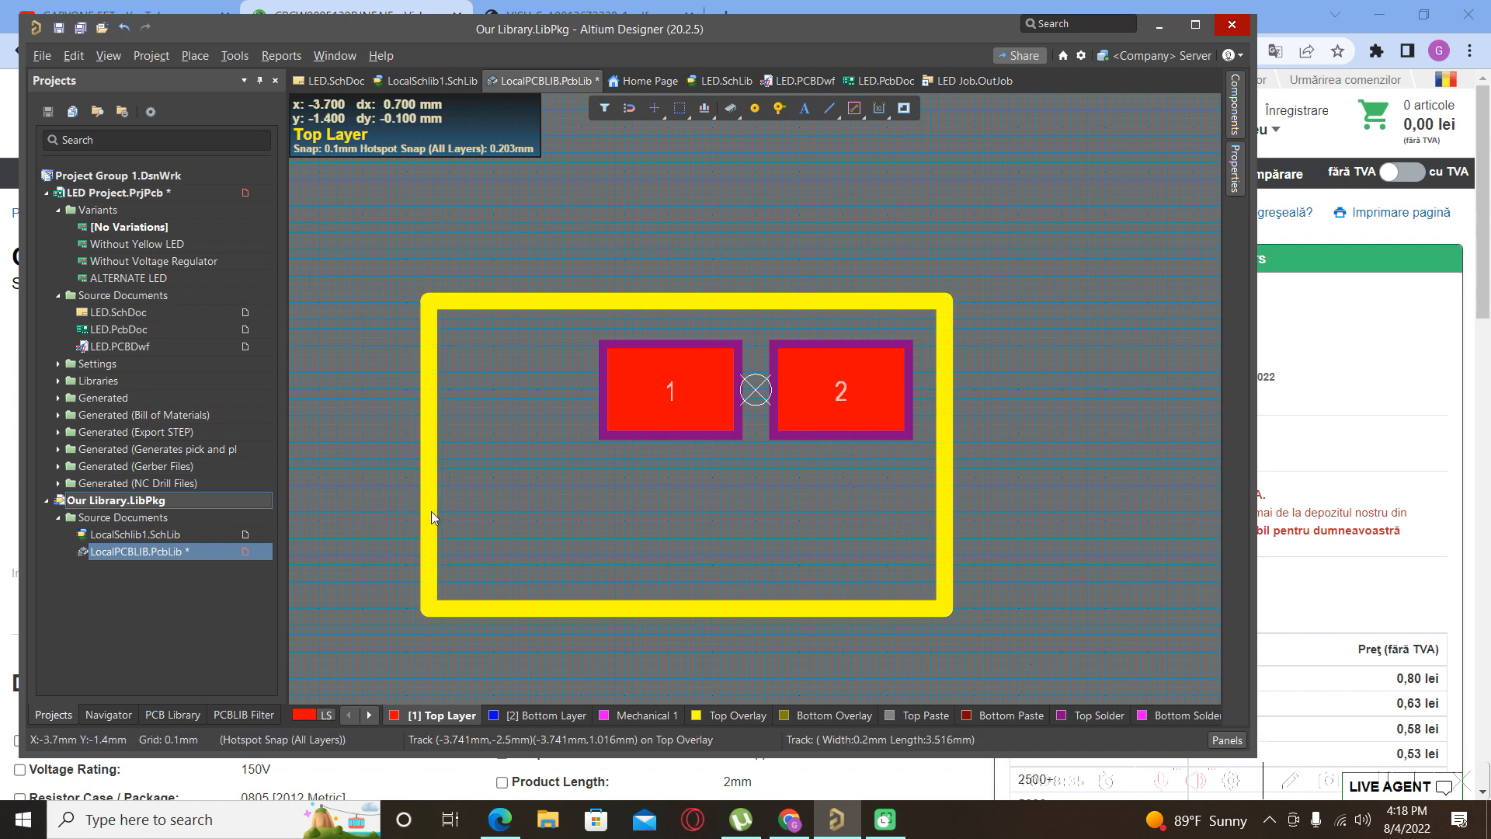
Drag the left, right, top and bottom outline edges inward to hug pads 1 and 2.
left_click(428, 522)
left_click_drag(427, 530, 572, 523)
left_click(943, 449)
left_click_drag(947, 469, 939, 474)
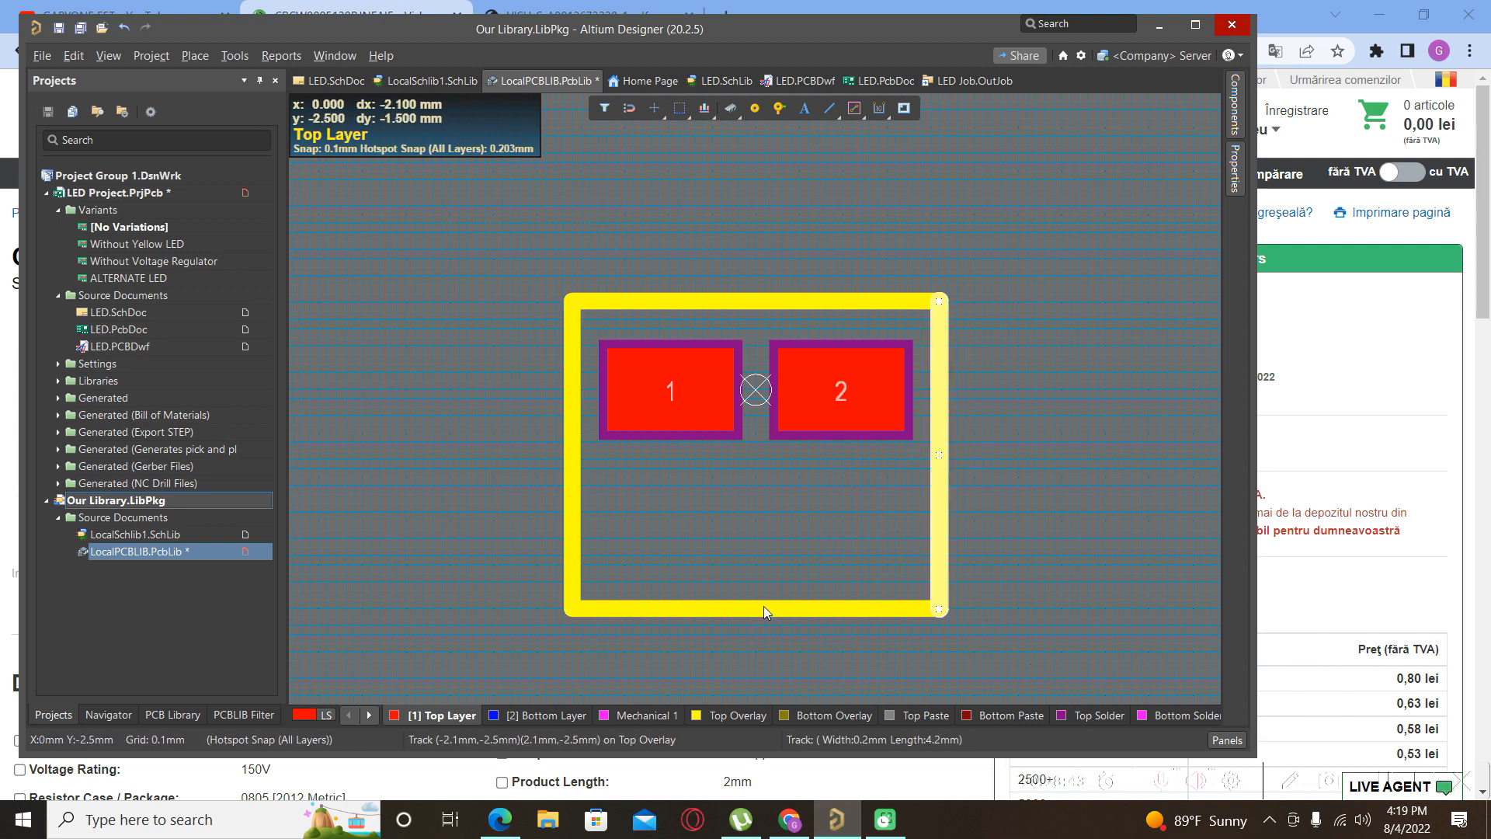
left_click(706, 304)
left_click_drag(782, 303, 782, 312)
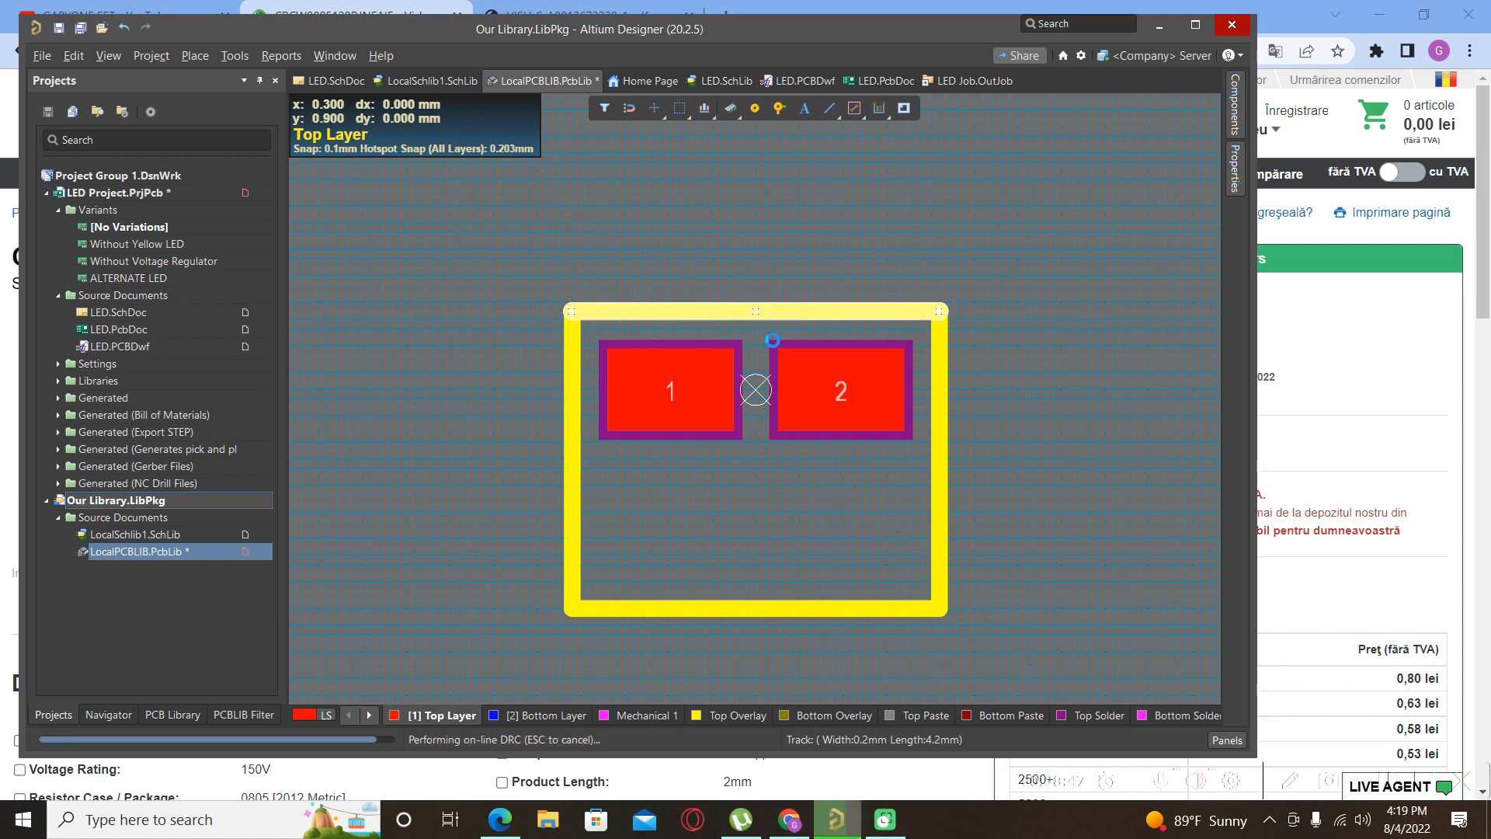
left_click(777, 610)
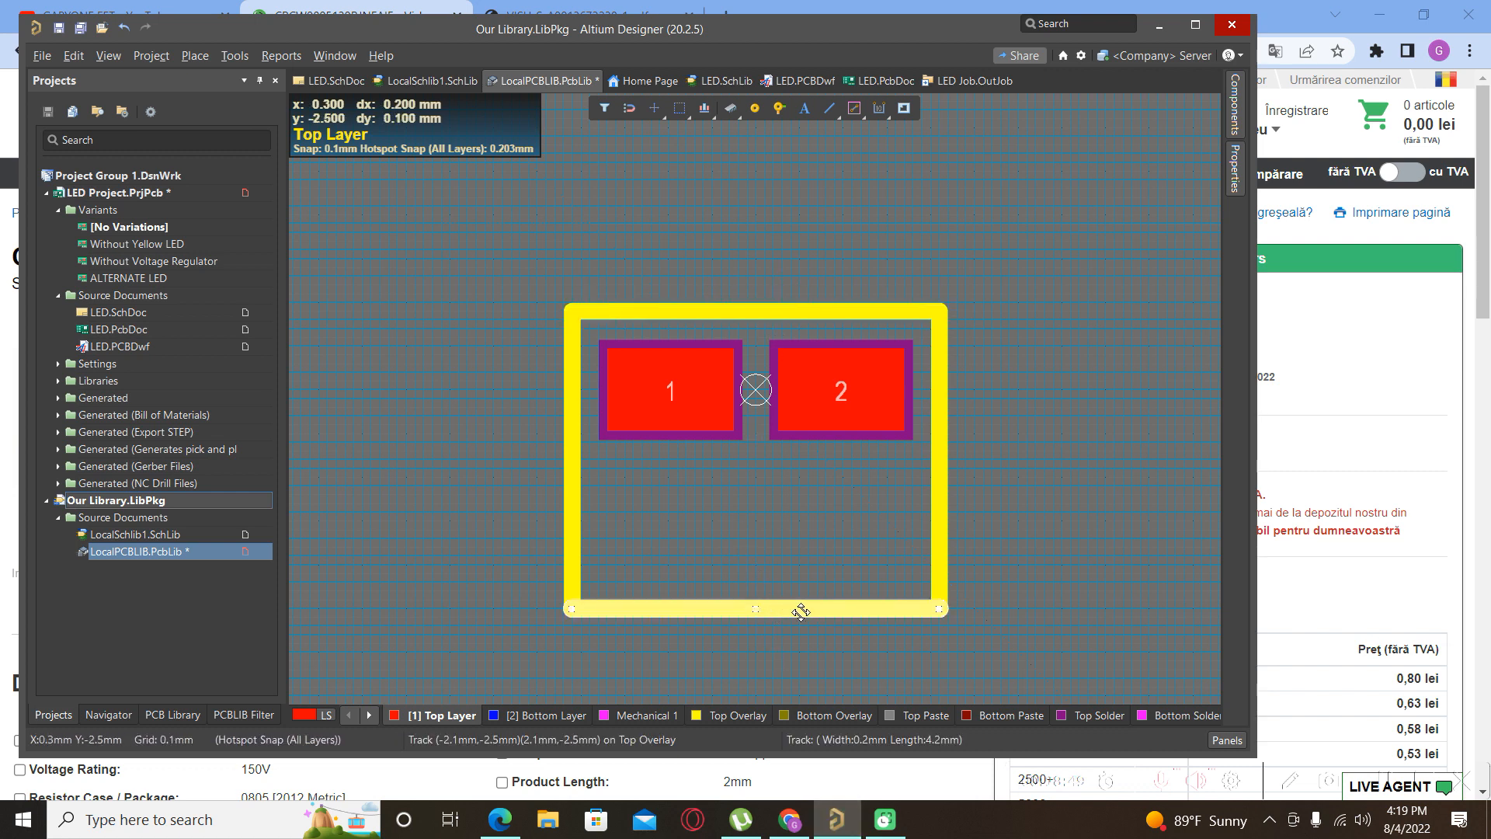
left_click_drag(826, 609, 810, 465)
left_click(692, 564)
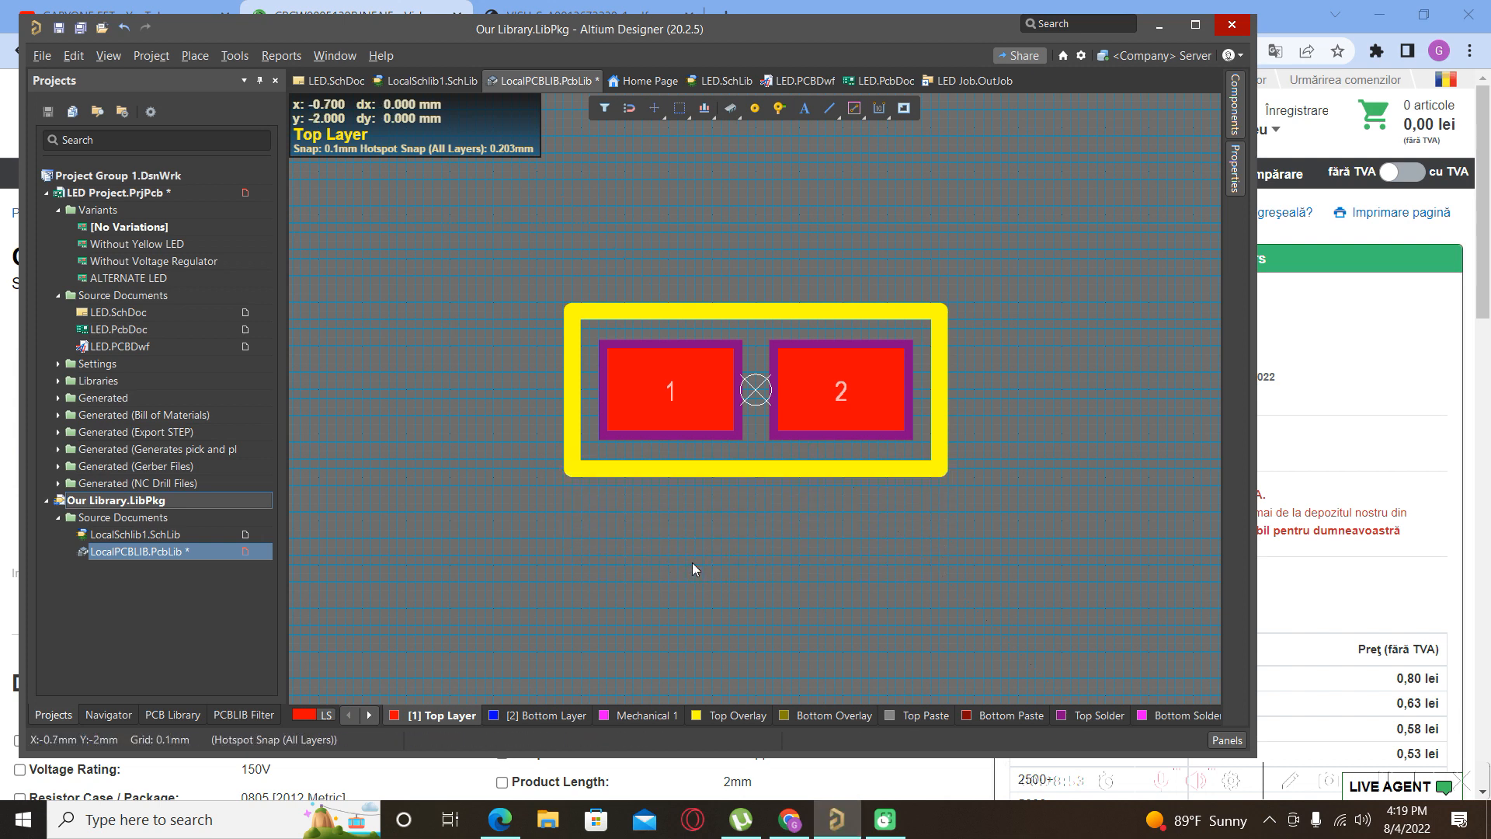
Make Mechanical 1 the active layer and maximize the Altium Designer window.
scroll(691, 315, "up", 1, "ctrl")
scroll(690, 314, "down", 2, "ctrl")
scroll(759, 337, "up", 2, "ctrl")
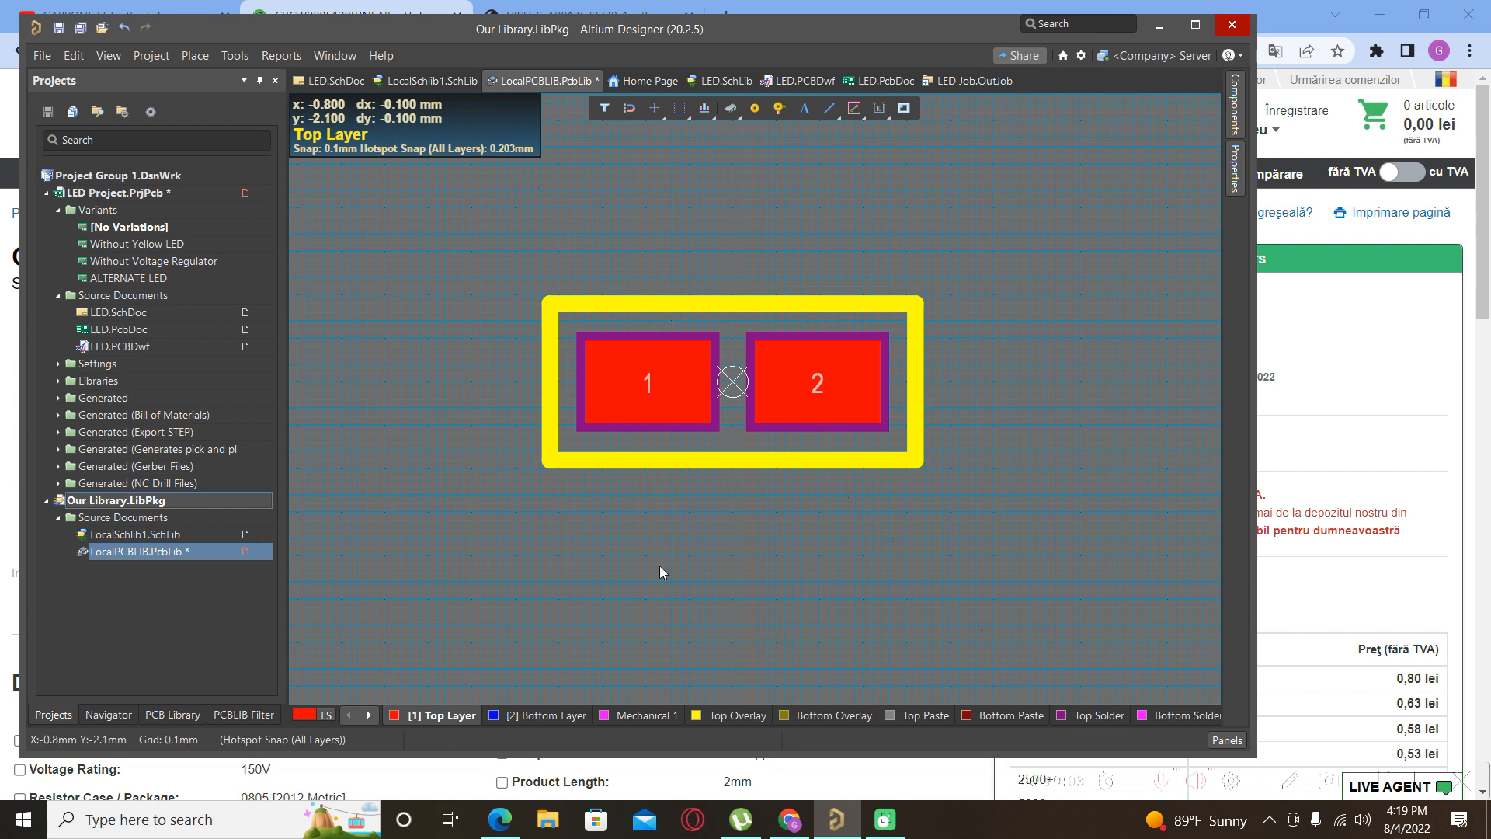
left_click(370, 716)
left_click(371, 715)
left_click(371, 715)
left_click(371, 716)
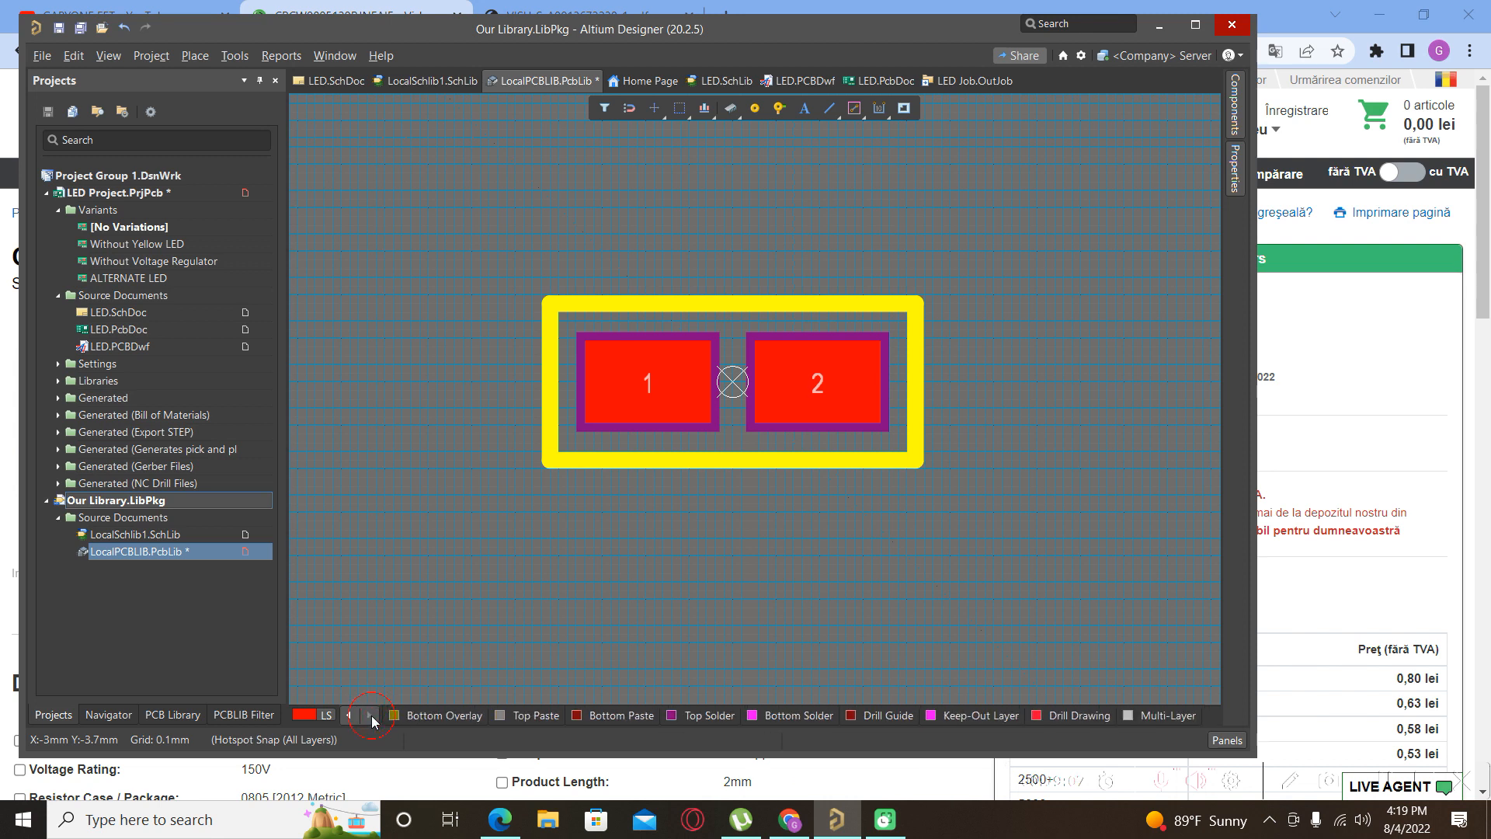
left_click(350, 715)
left_click(349, 715)
left_click(349, 715)
left_click(349, 715)
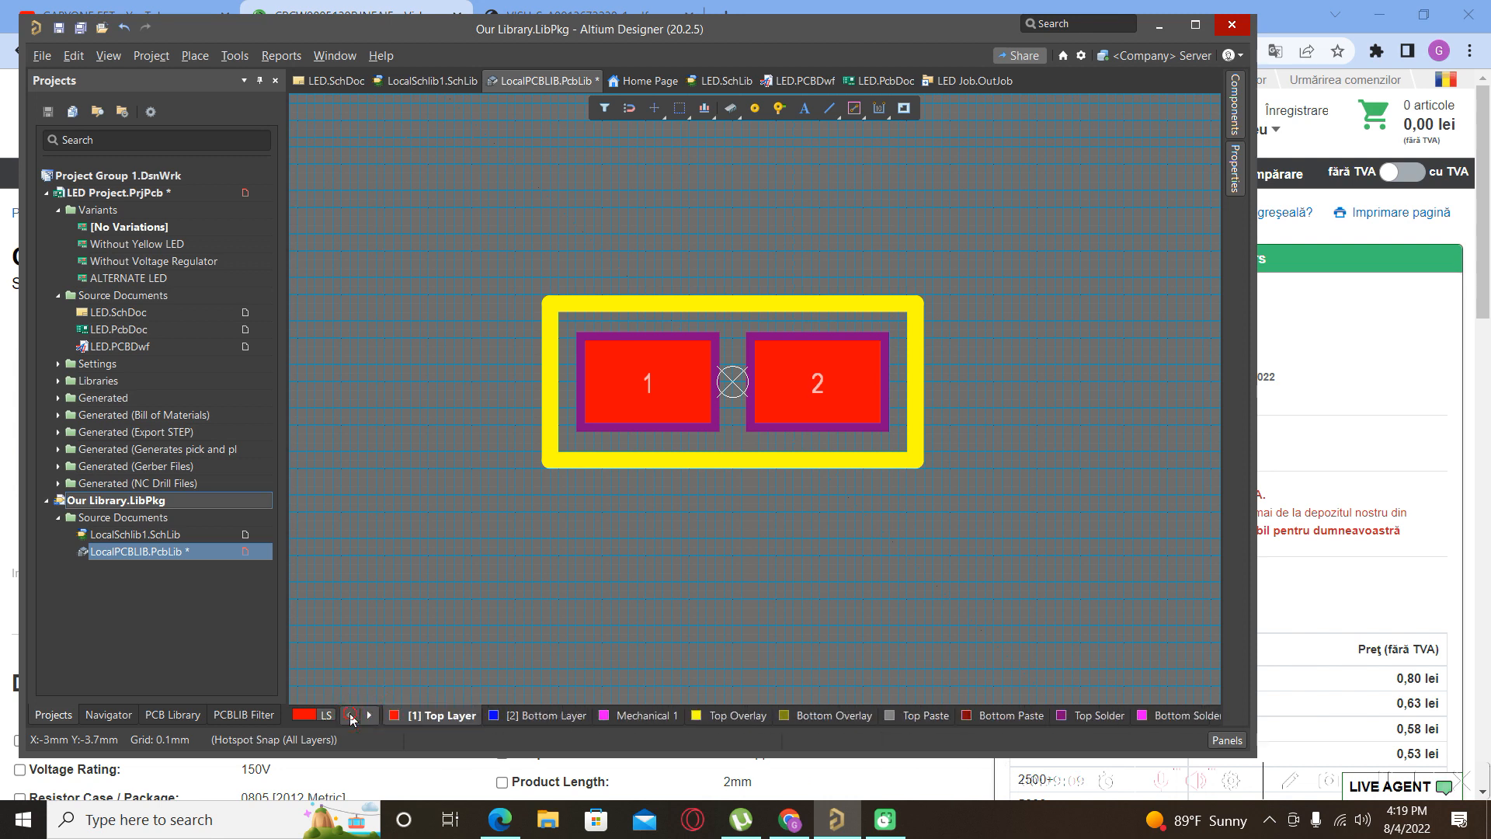
left_click(641, 716)
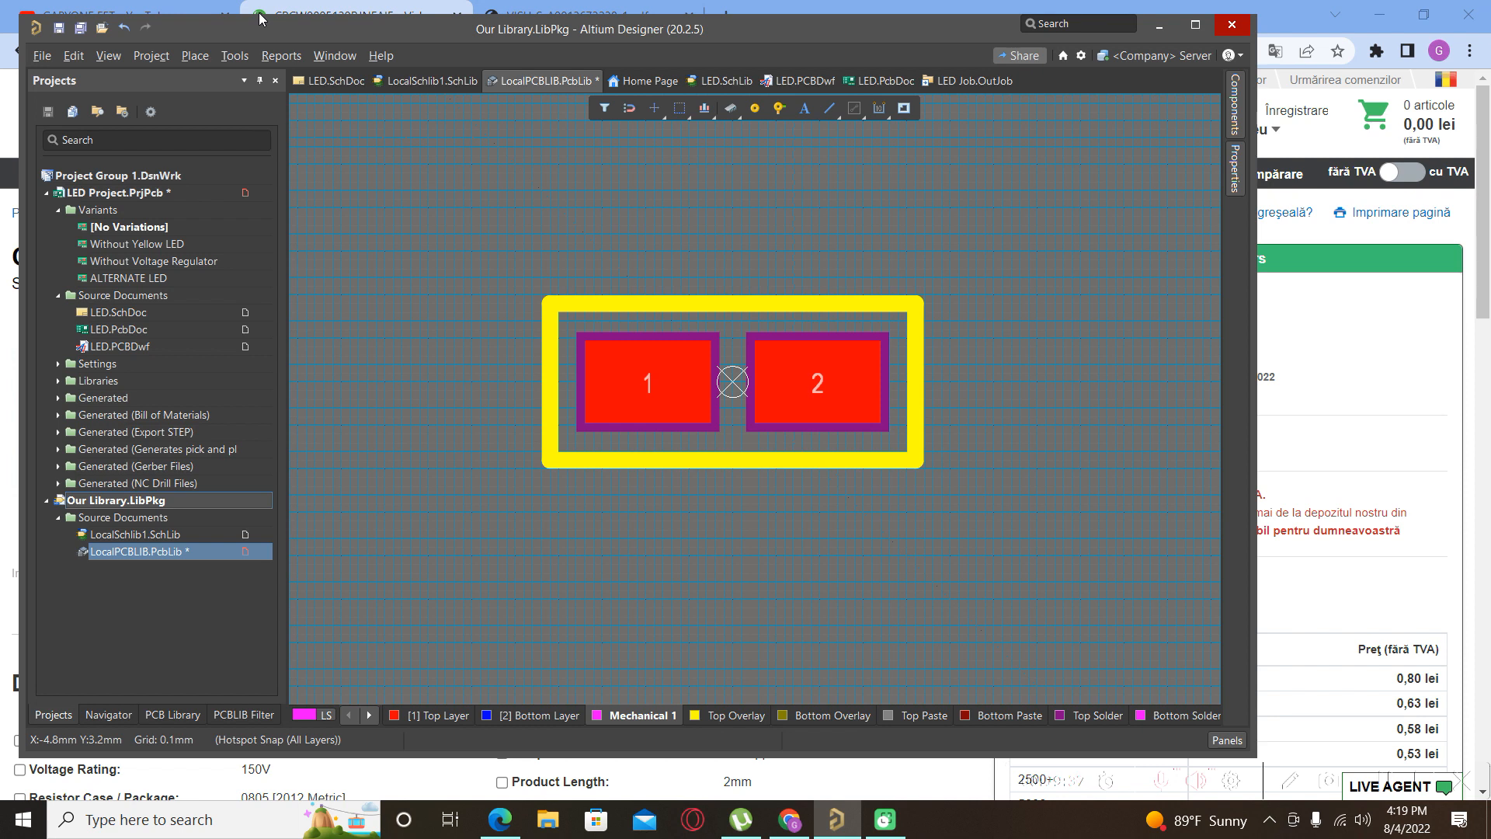
left_click(1196, 26)
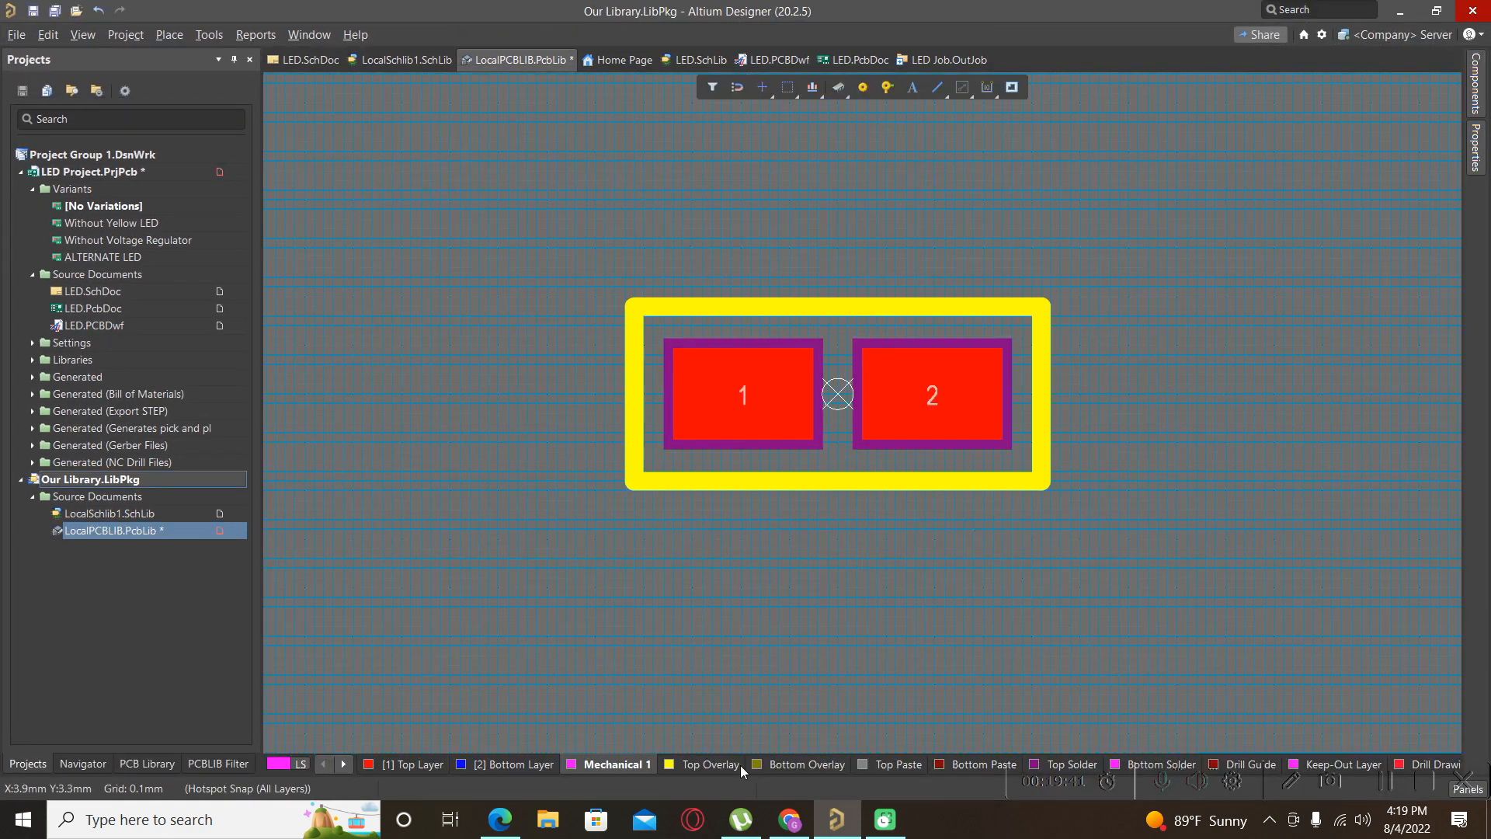
Inspect the footprint tilted in 3D view, return to 2D, then go to the Farnell page.
left_click(668, 609)
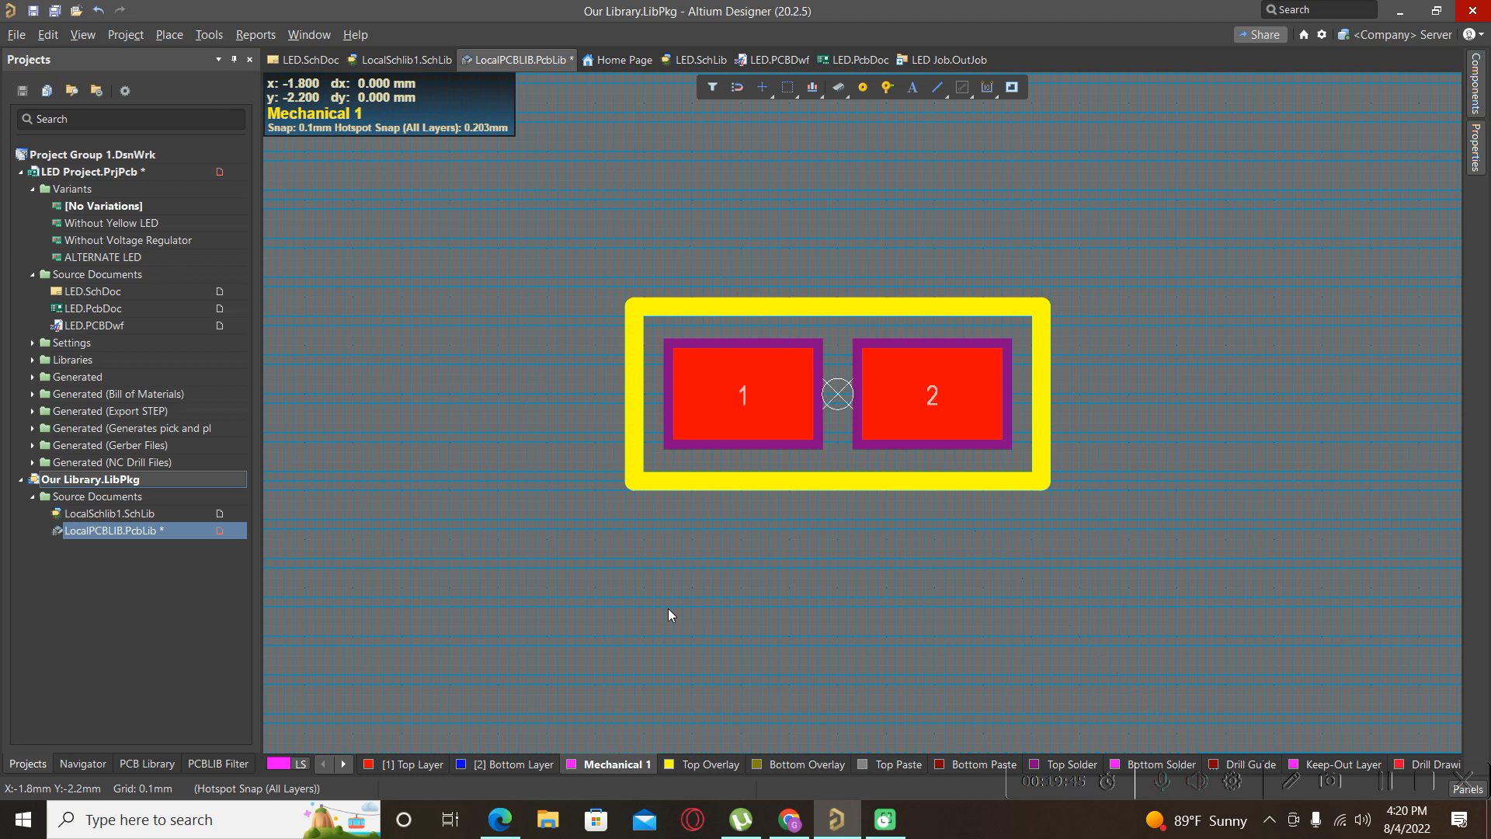
key("3")
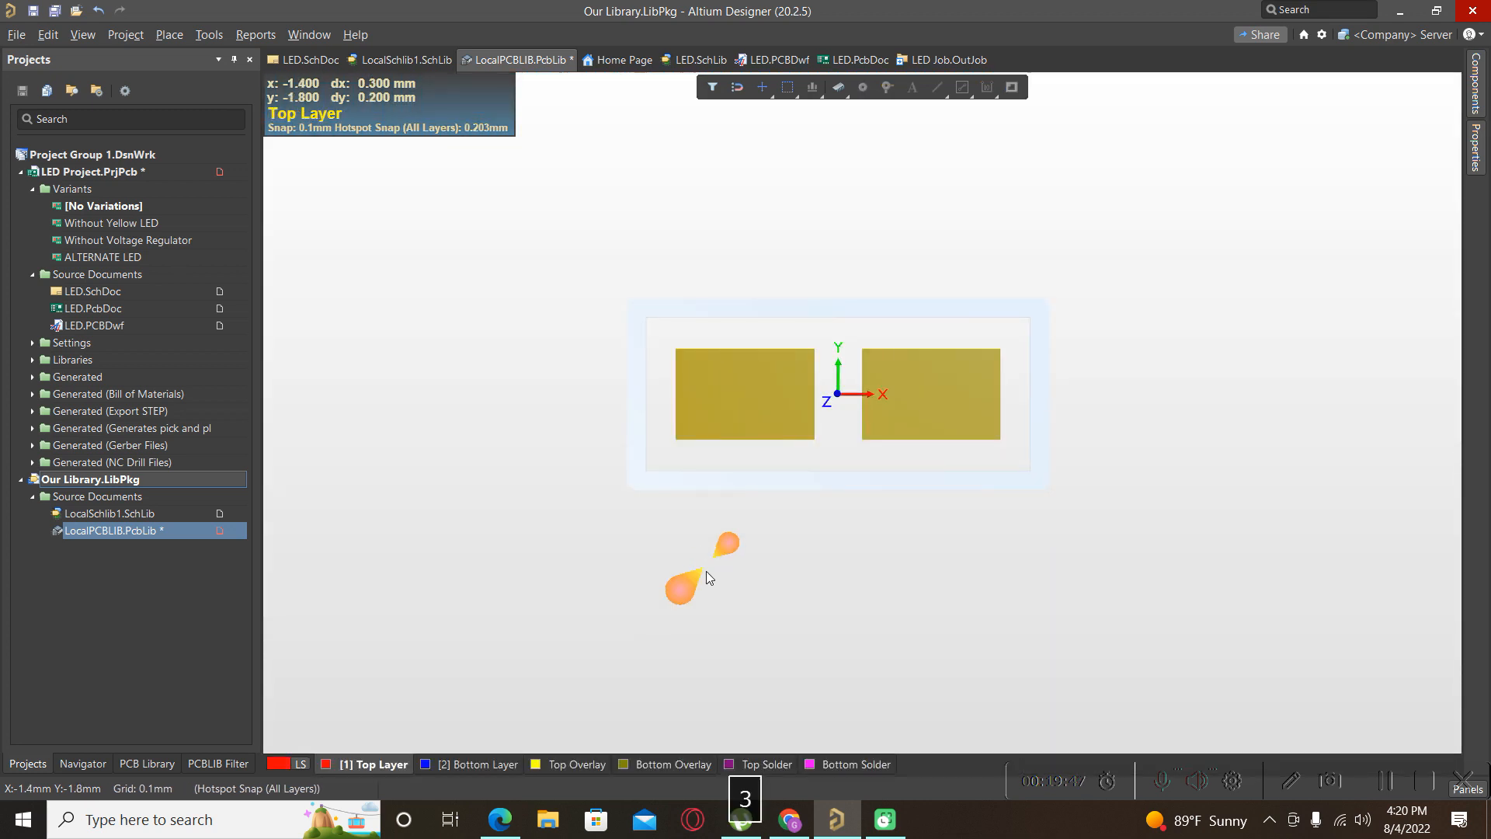
scroll(716, 333, "up", 5, "ctrl")
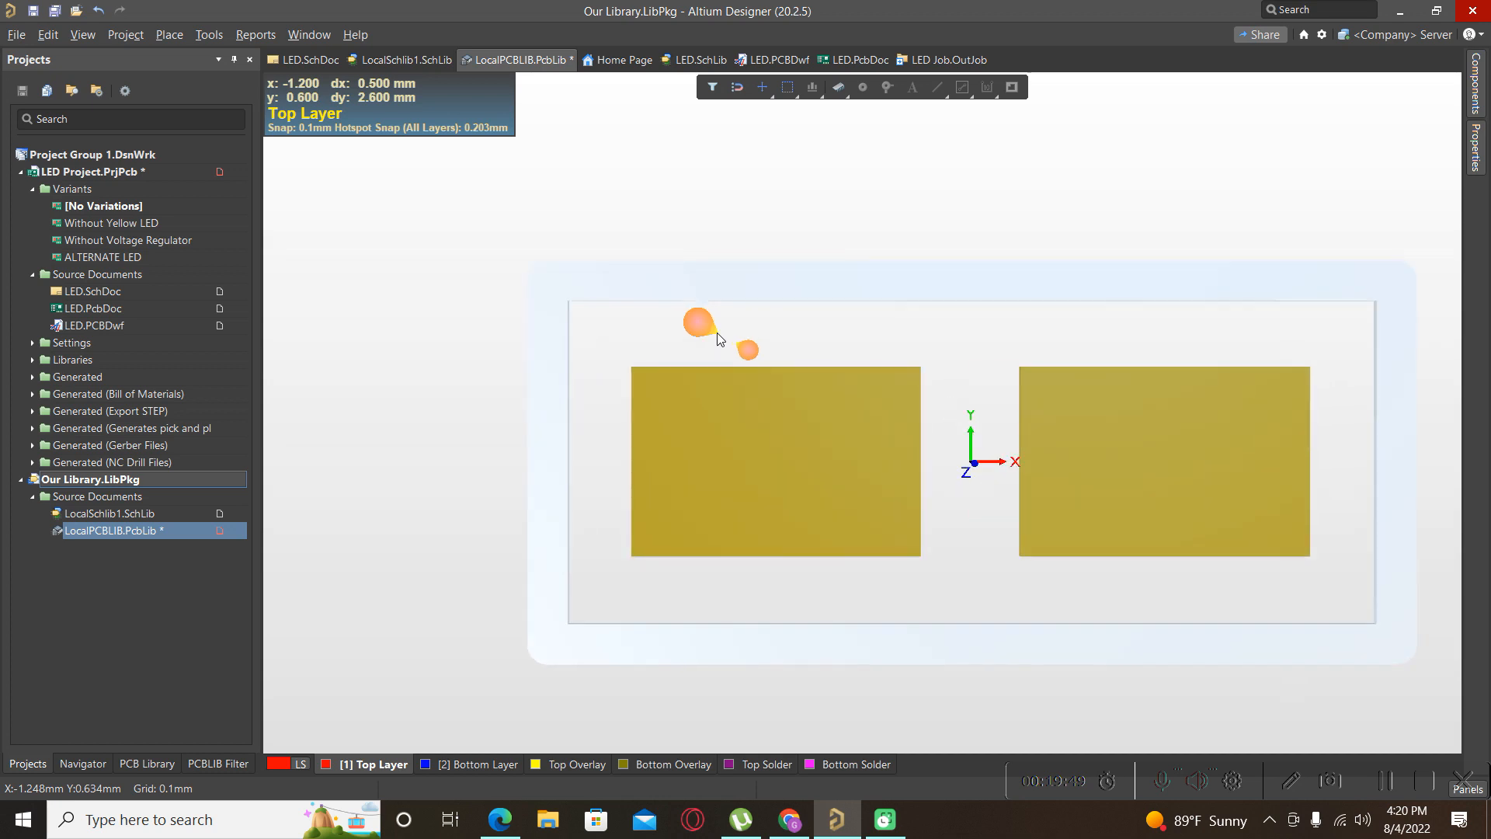
scroll(571, 366, "down", 3, "ctrl")
right_click_drag(846, 463, 816, 488, "shift")
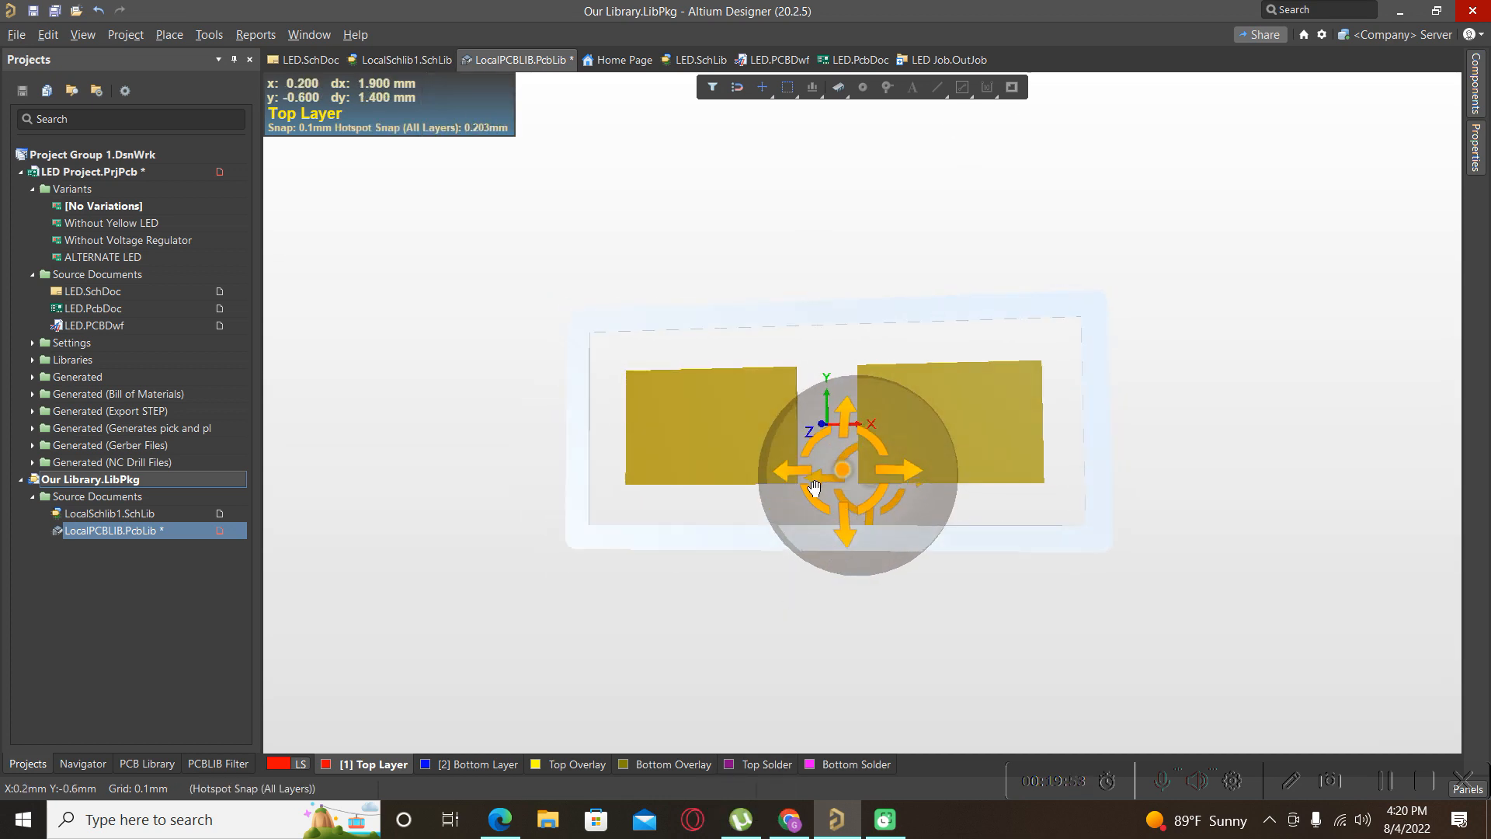
key("2")
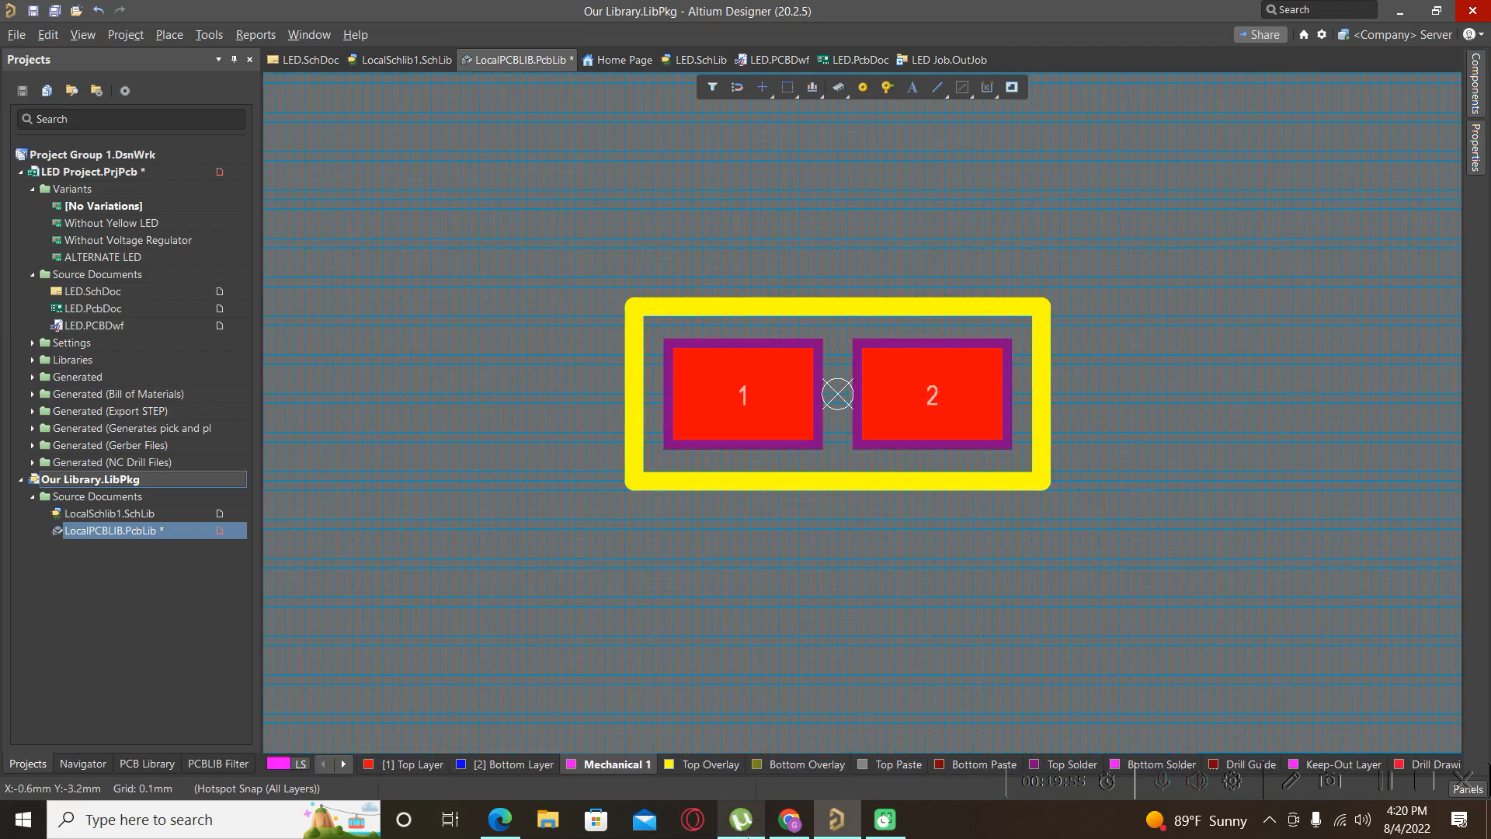
left_click(788, 821)
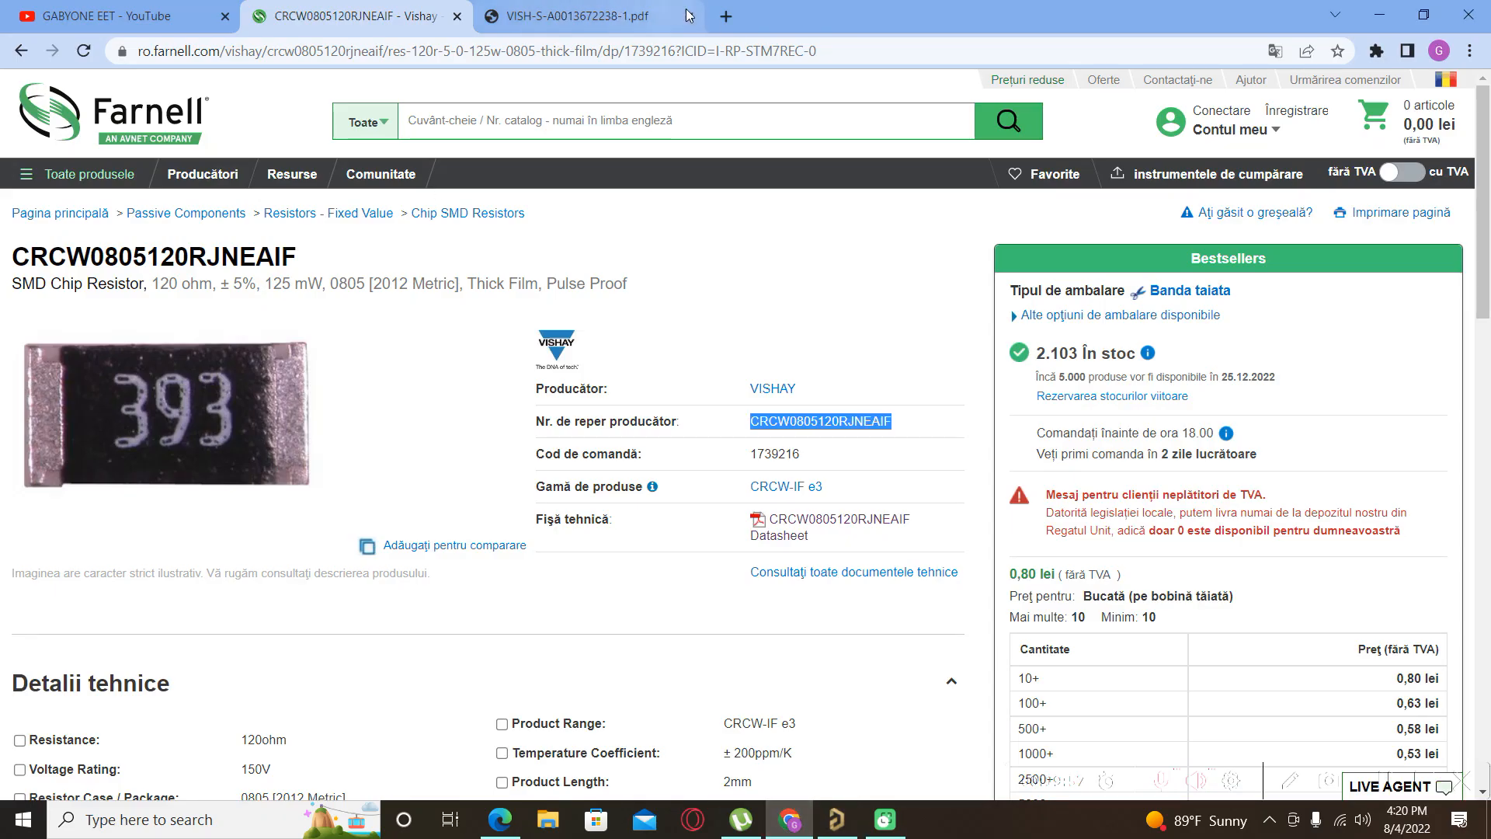
Search 3dcontentcentral in a new tab, open the site, accept all cookies, and choose Log In.
left_click(728, 16)
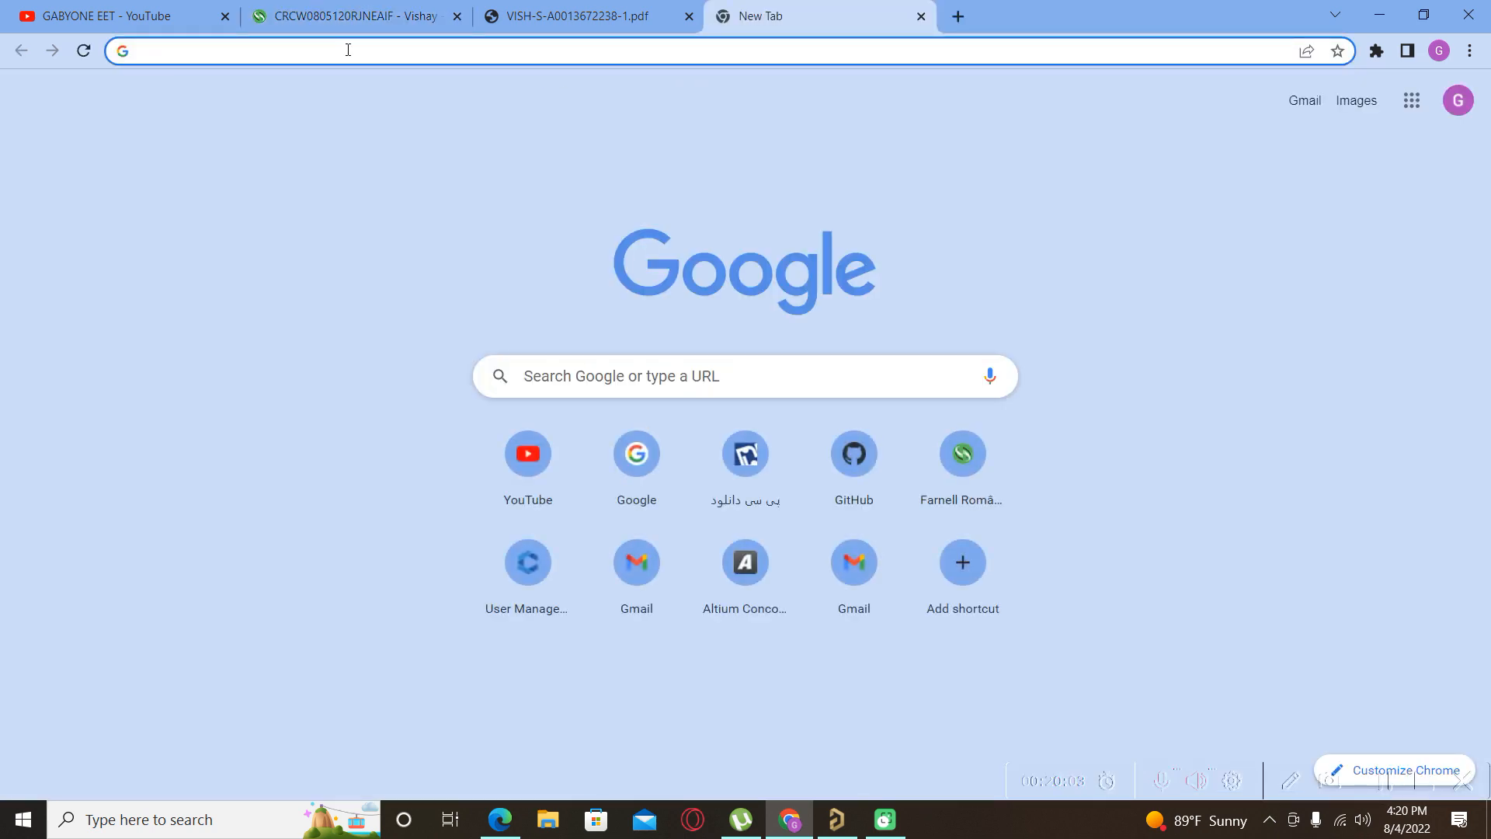
type("3d")
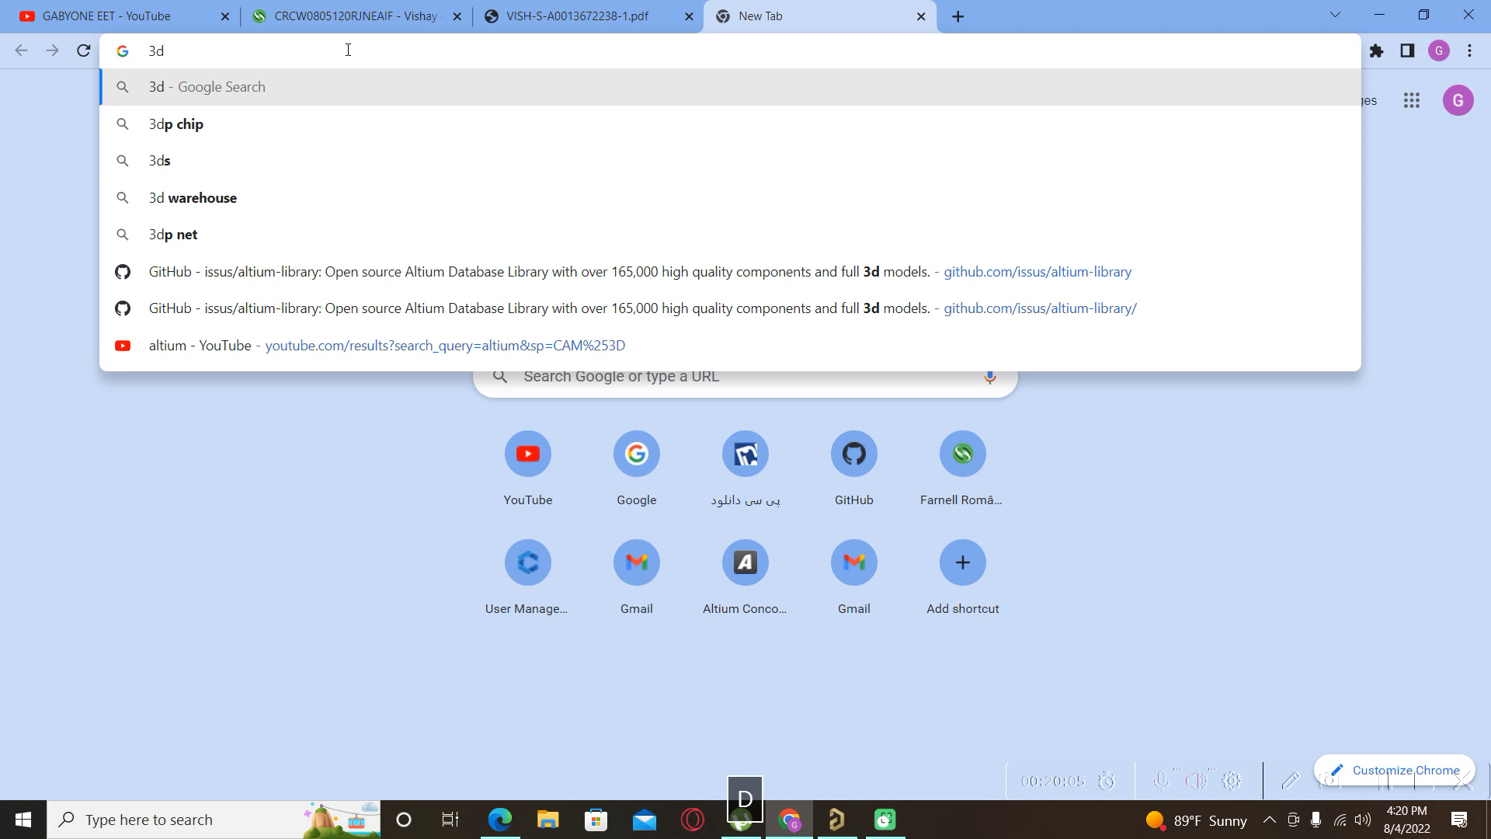
type("conte")
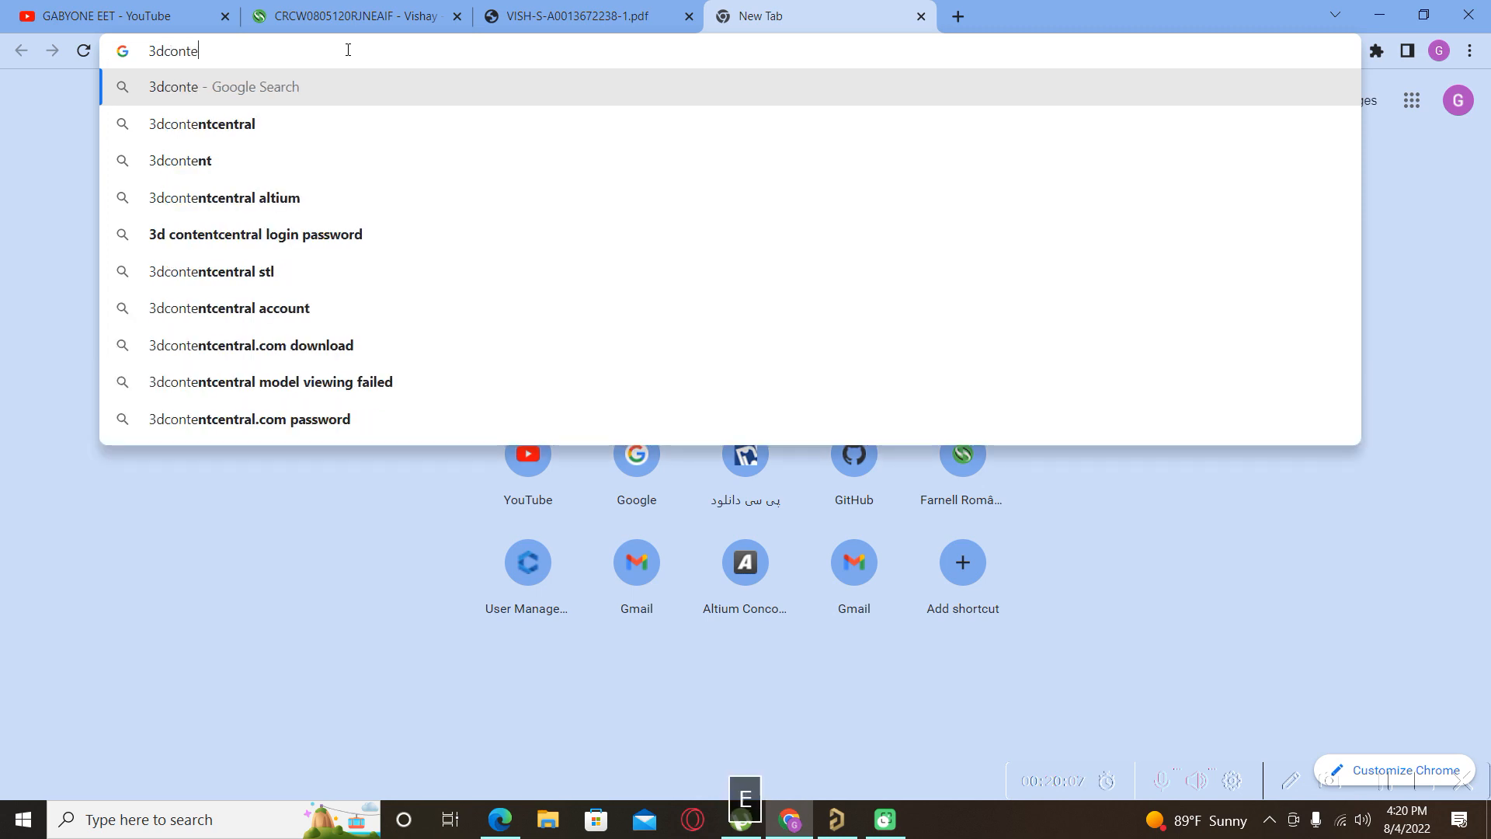
left_click(197, 123)
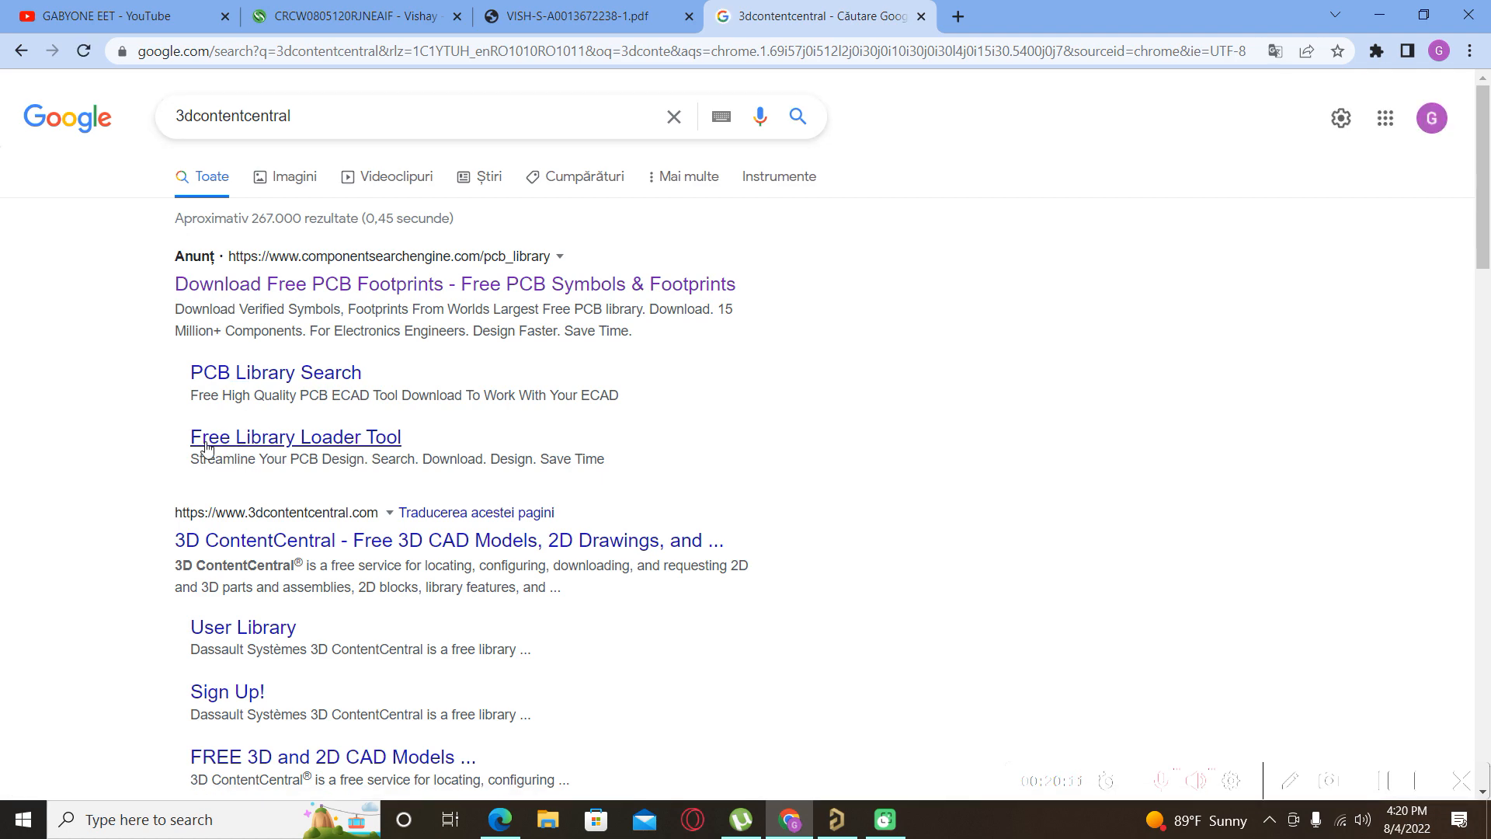
left_click(277, 541)
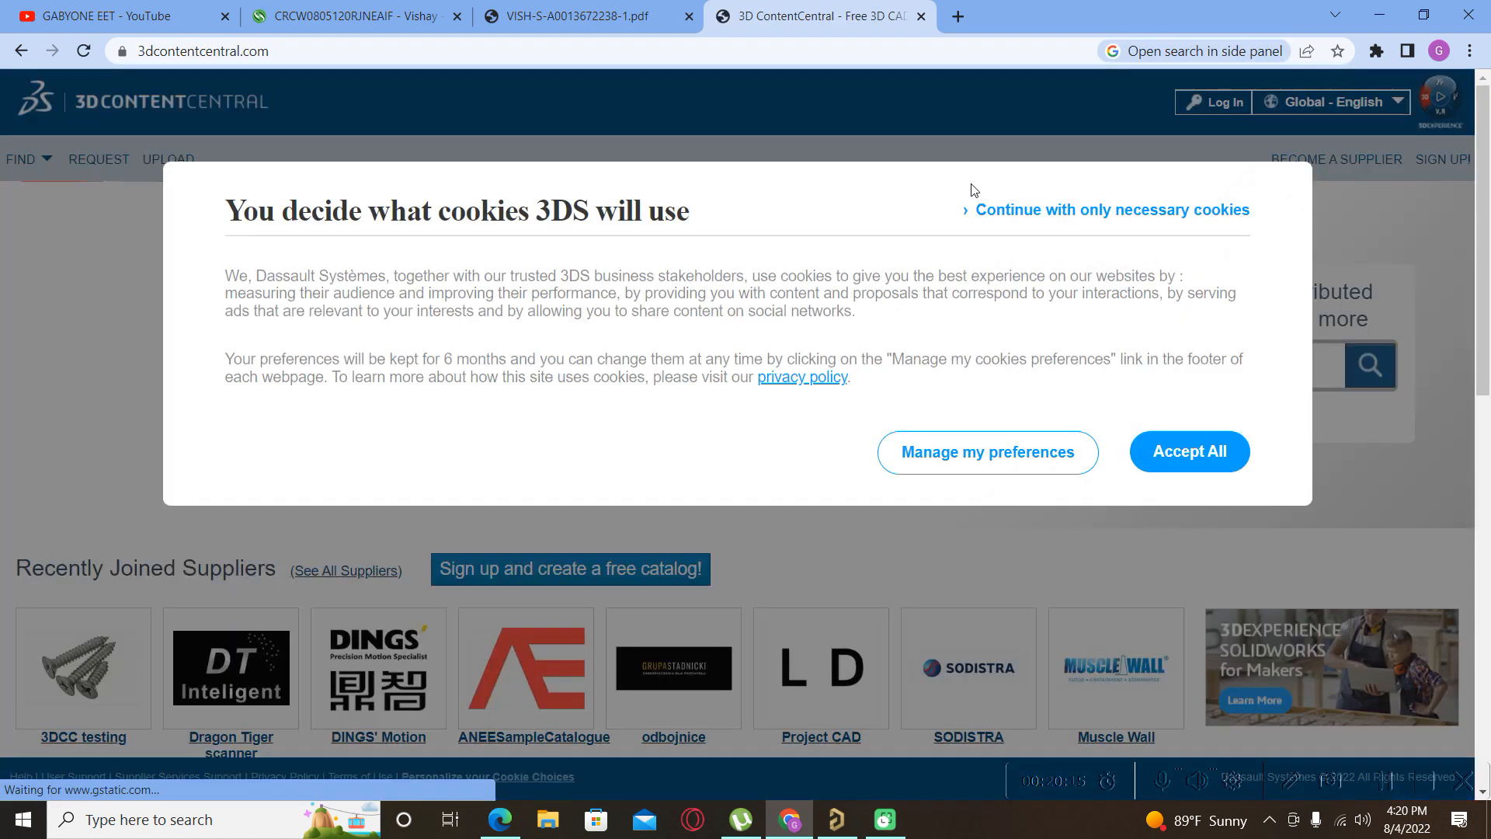
left_click(1191, 452)
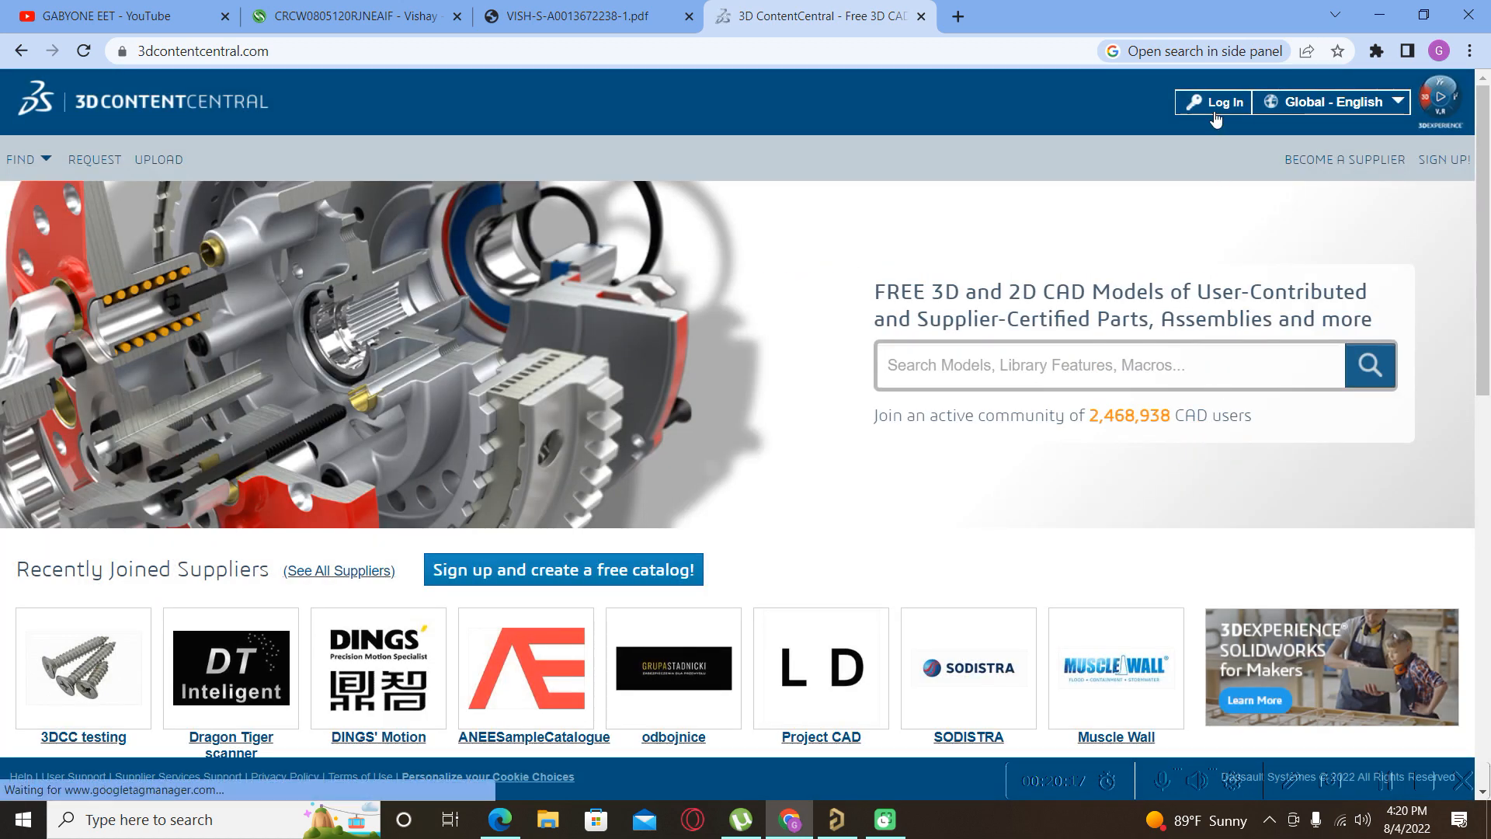
left_click(1218, 100)
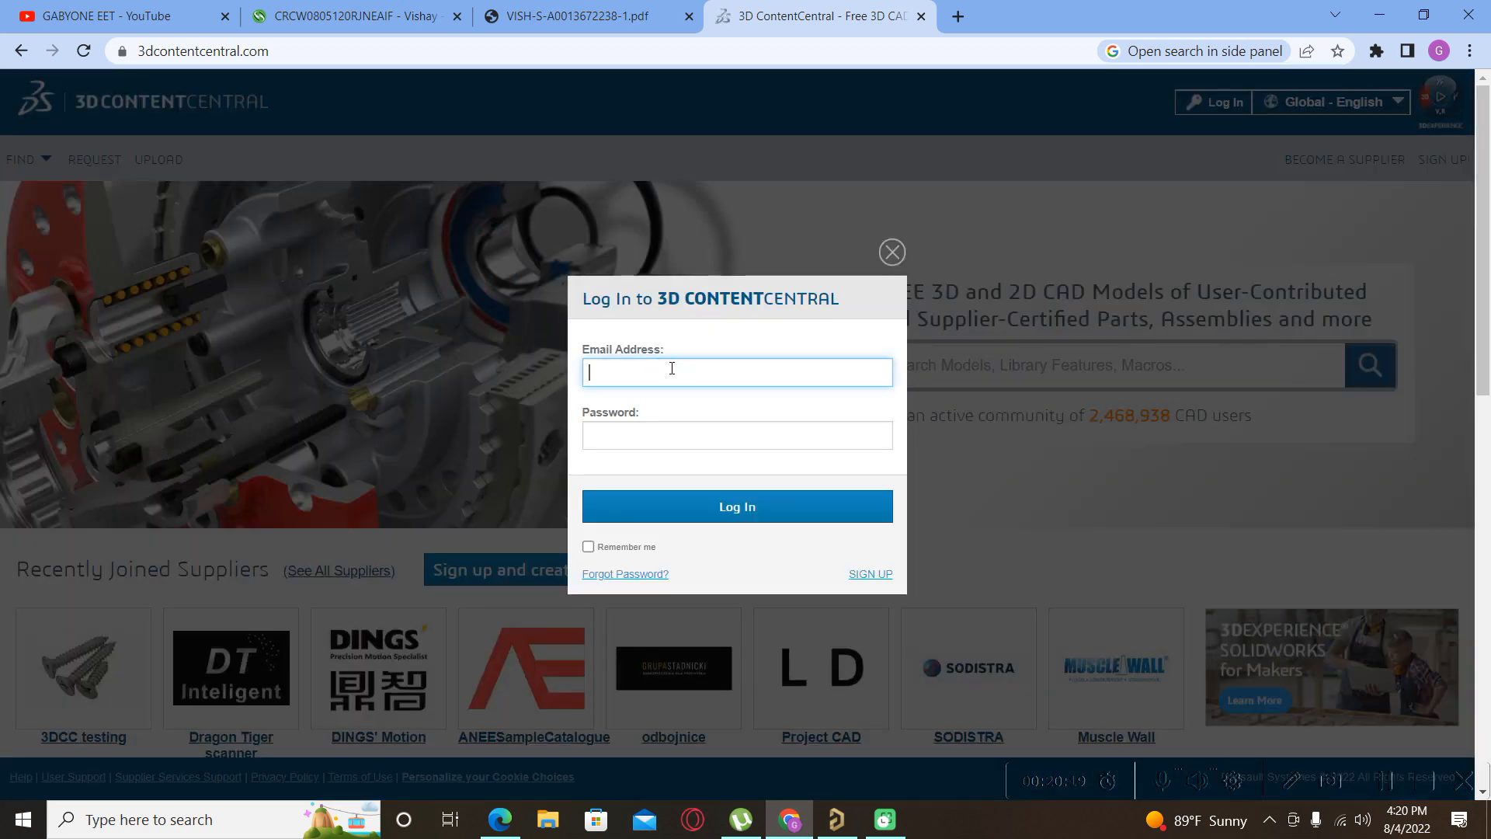
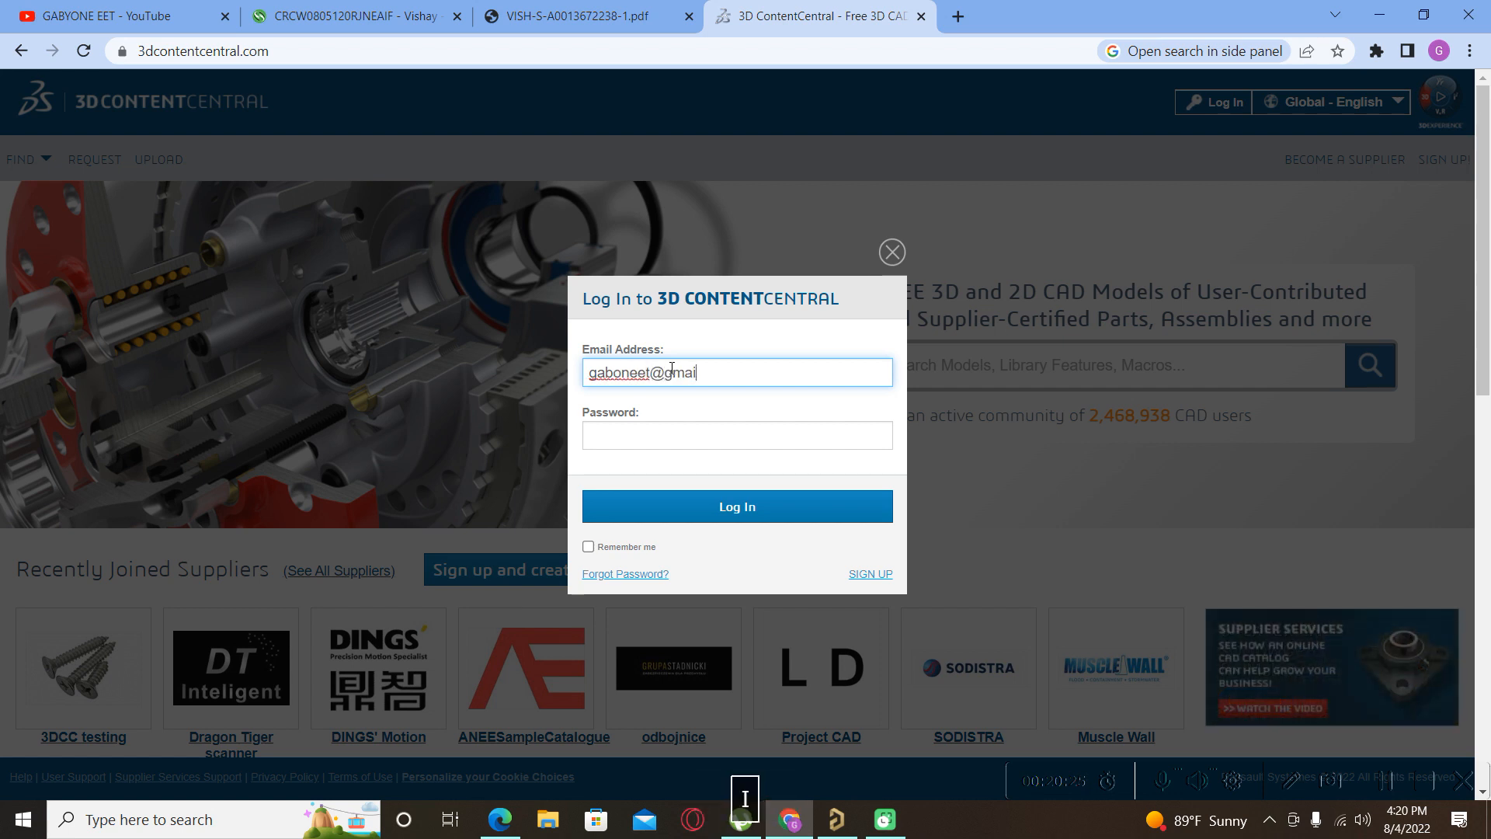
Enter the account e-mail and password and submit the log-in form.
key("Tab")
type("••••••••")
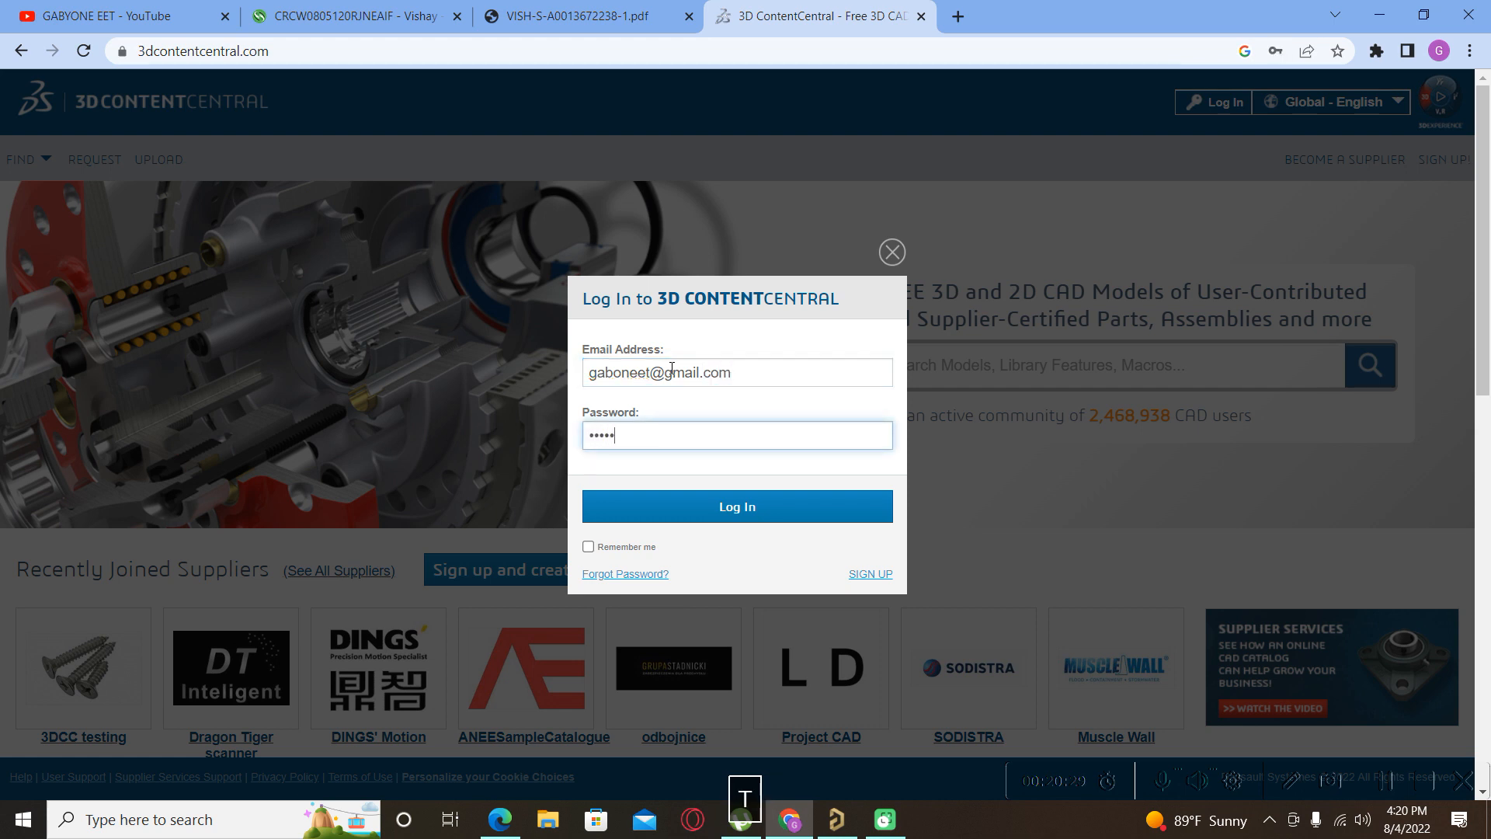
type("0@")
left_click(739, 507)
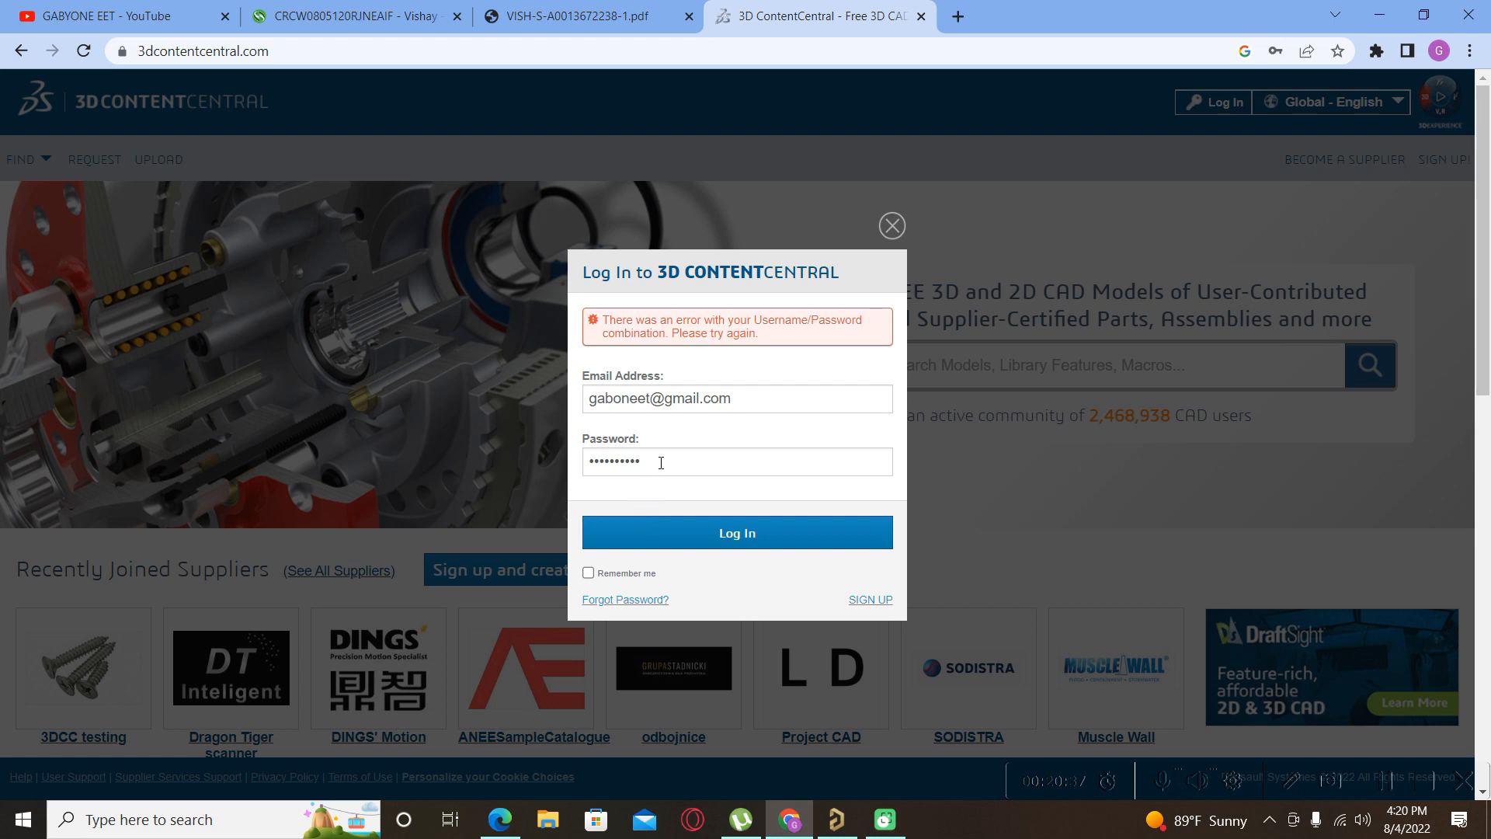
Retype the account password with Caps Lock toggled, adding the @, and resubmit the log-in.
left_click_drag(661, 463, 521, 472)
key("Caps_Lock")
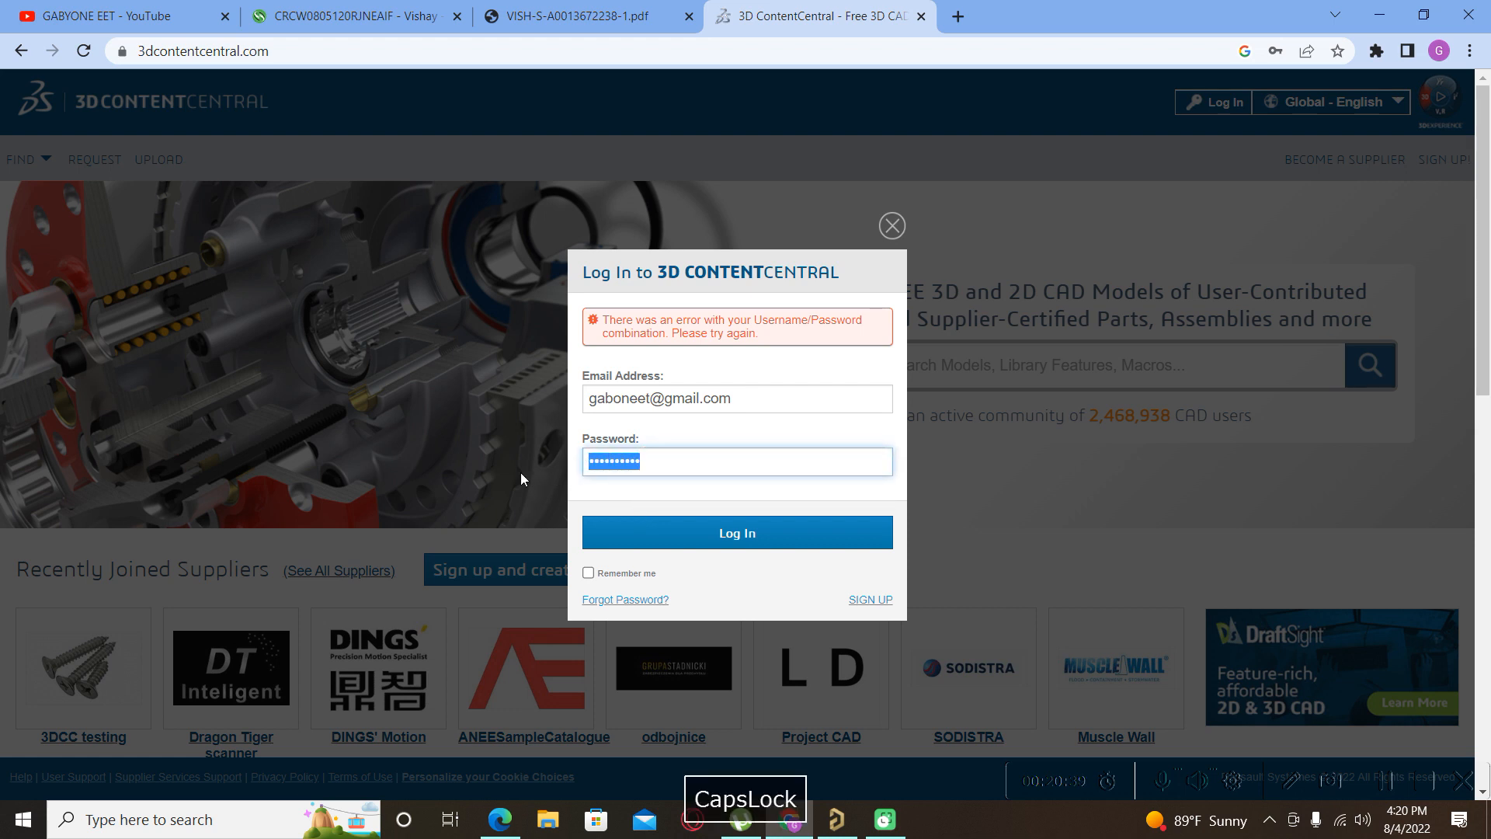
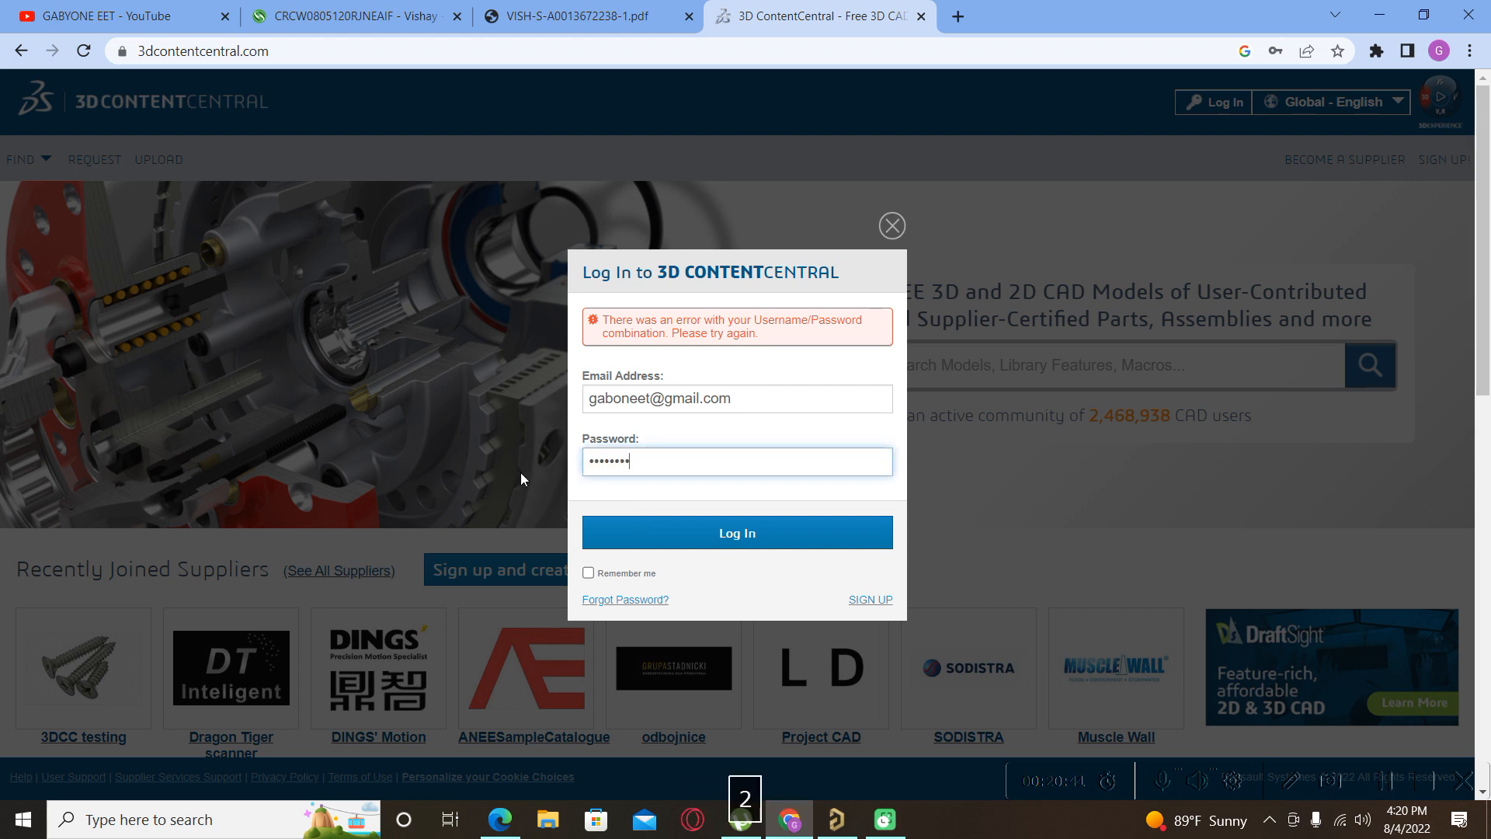
key("Return")
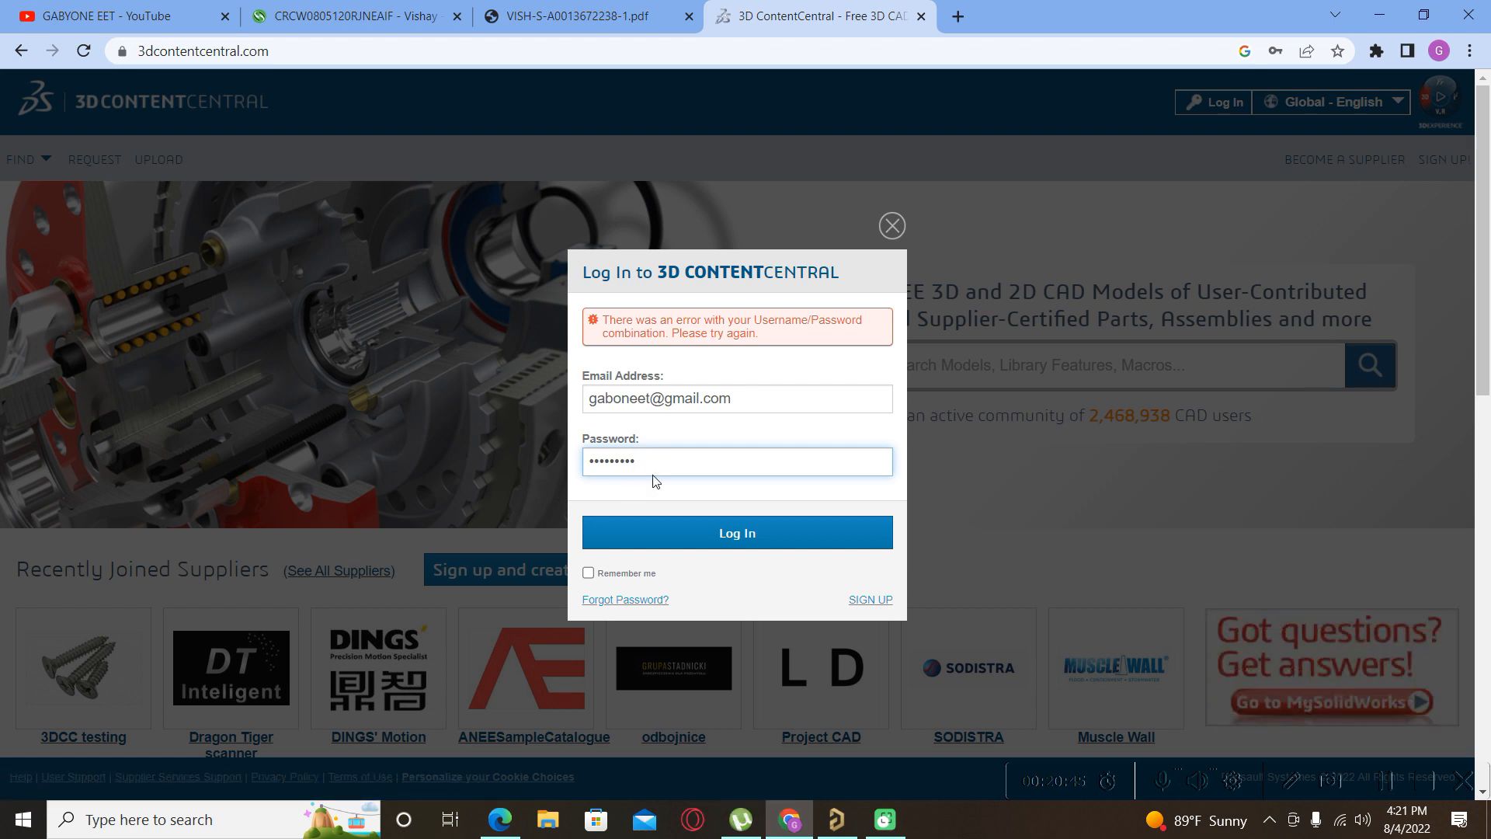
left_click(664, 458)
type("@")
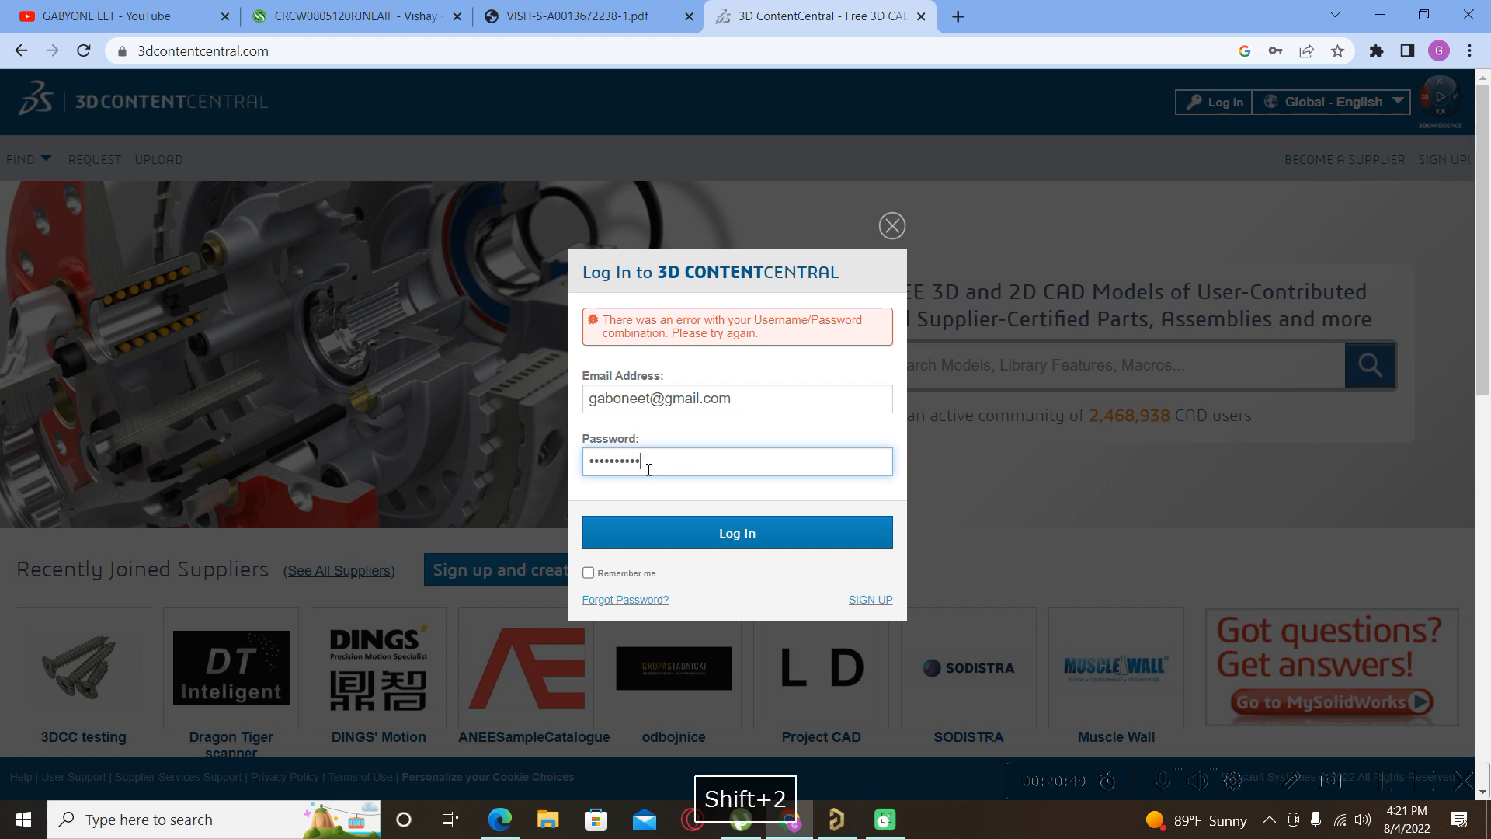
left_click_drag(659, 463, 569, 479)
key("Caps_Lock")
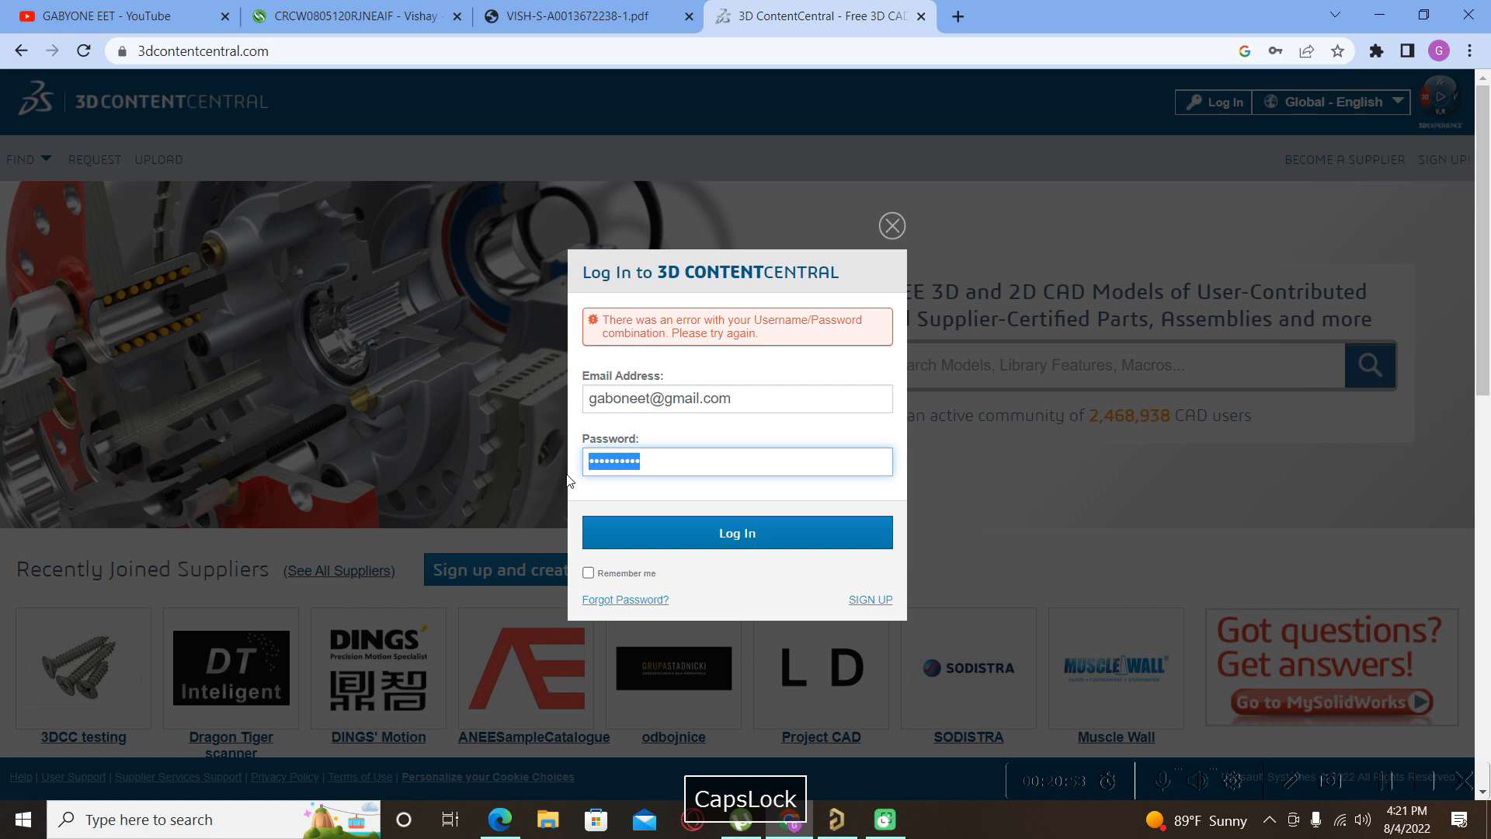
key("Return")
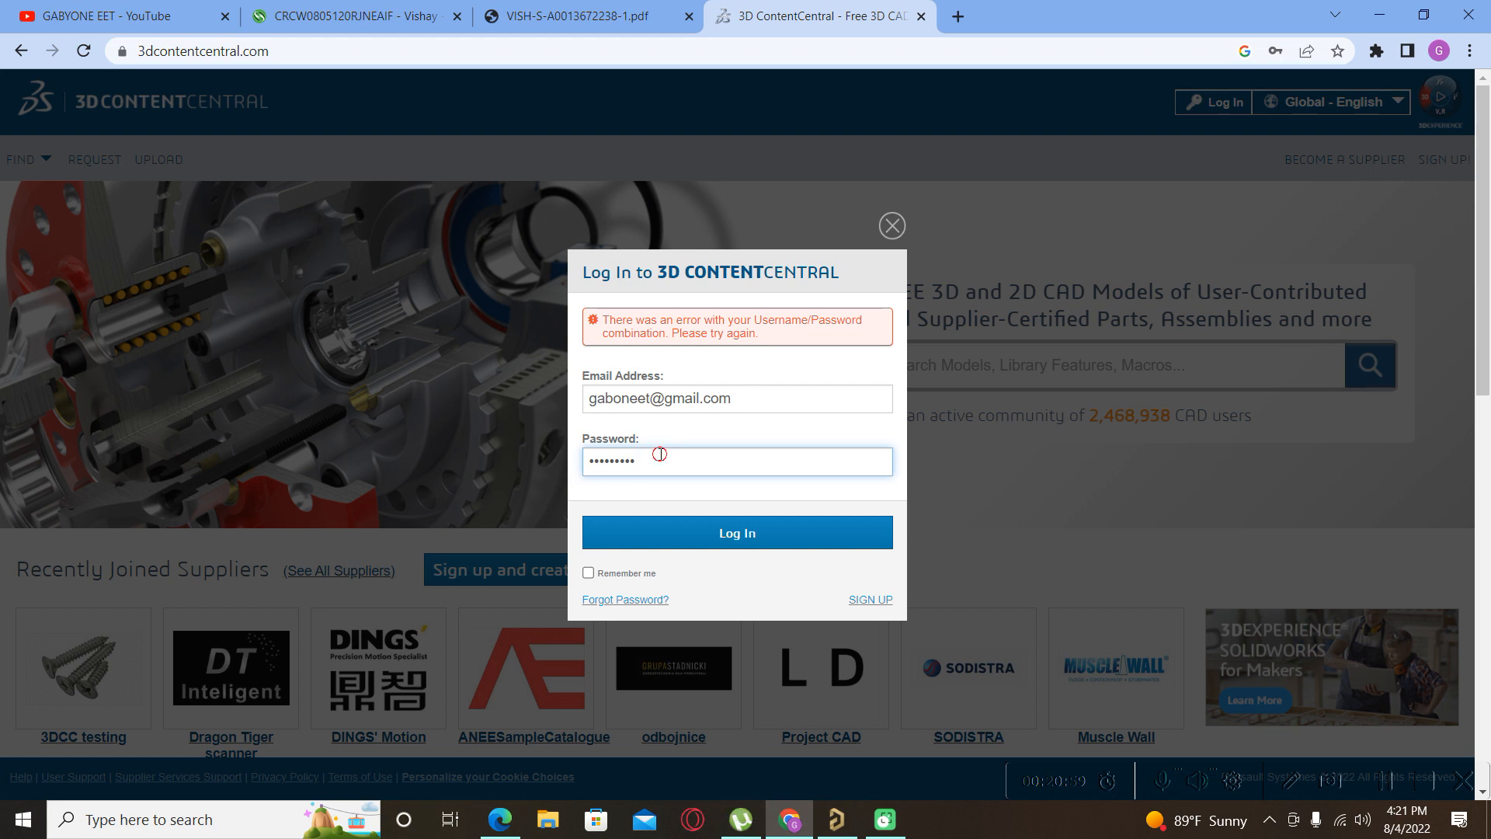
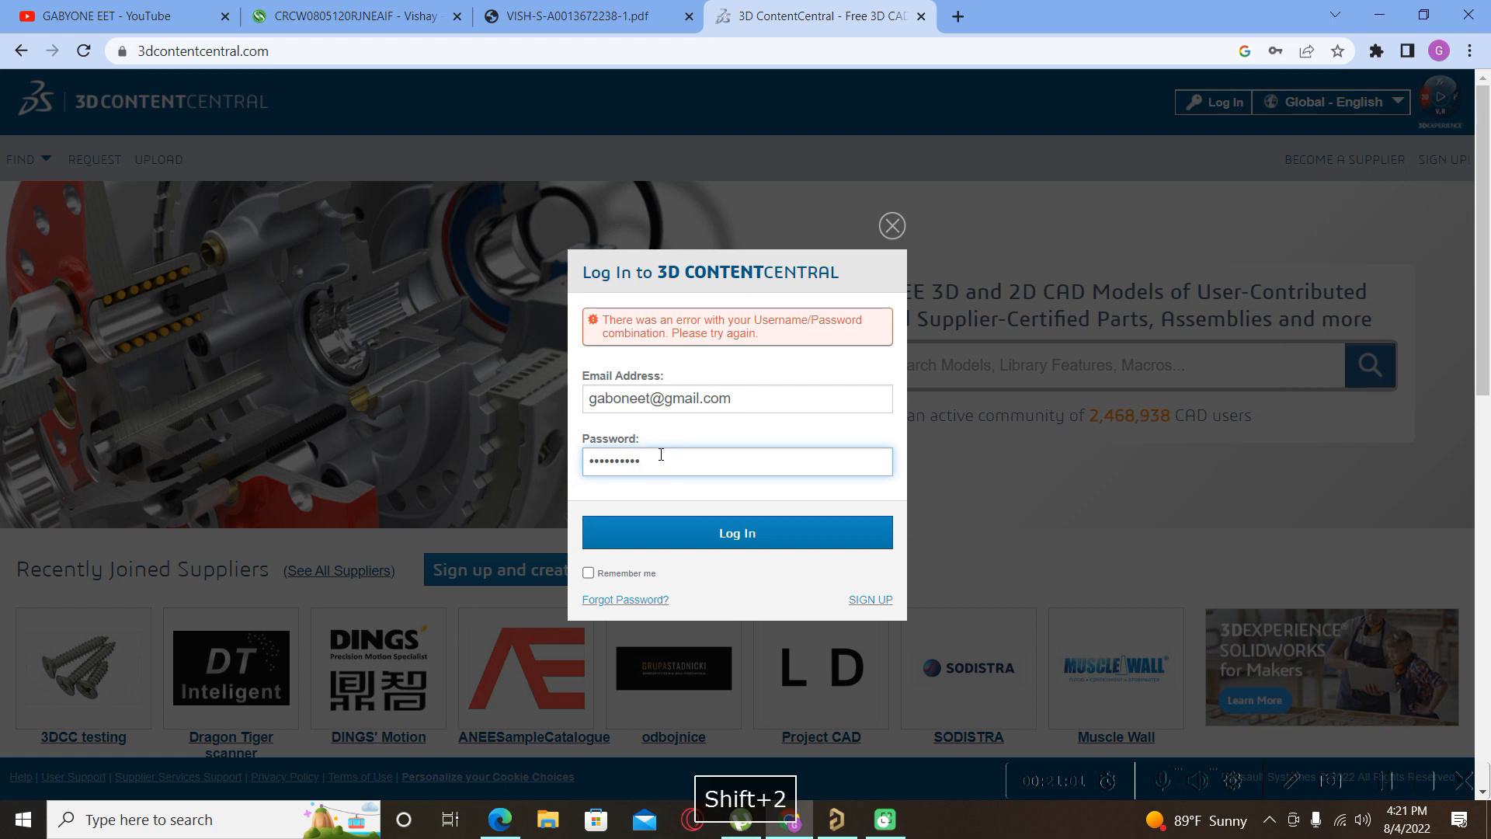
key("Return")
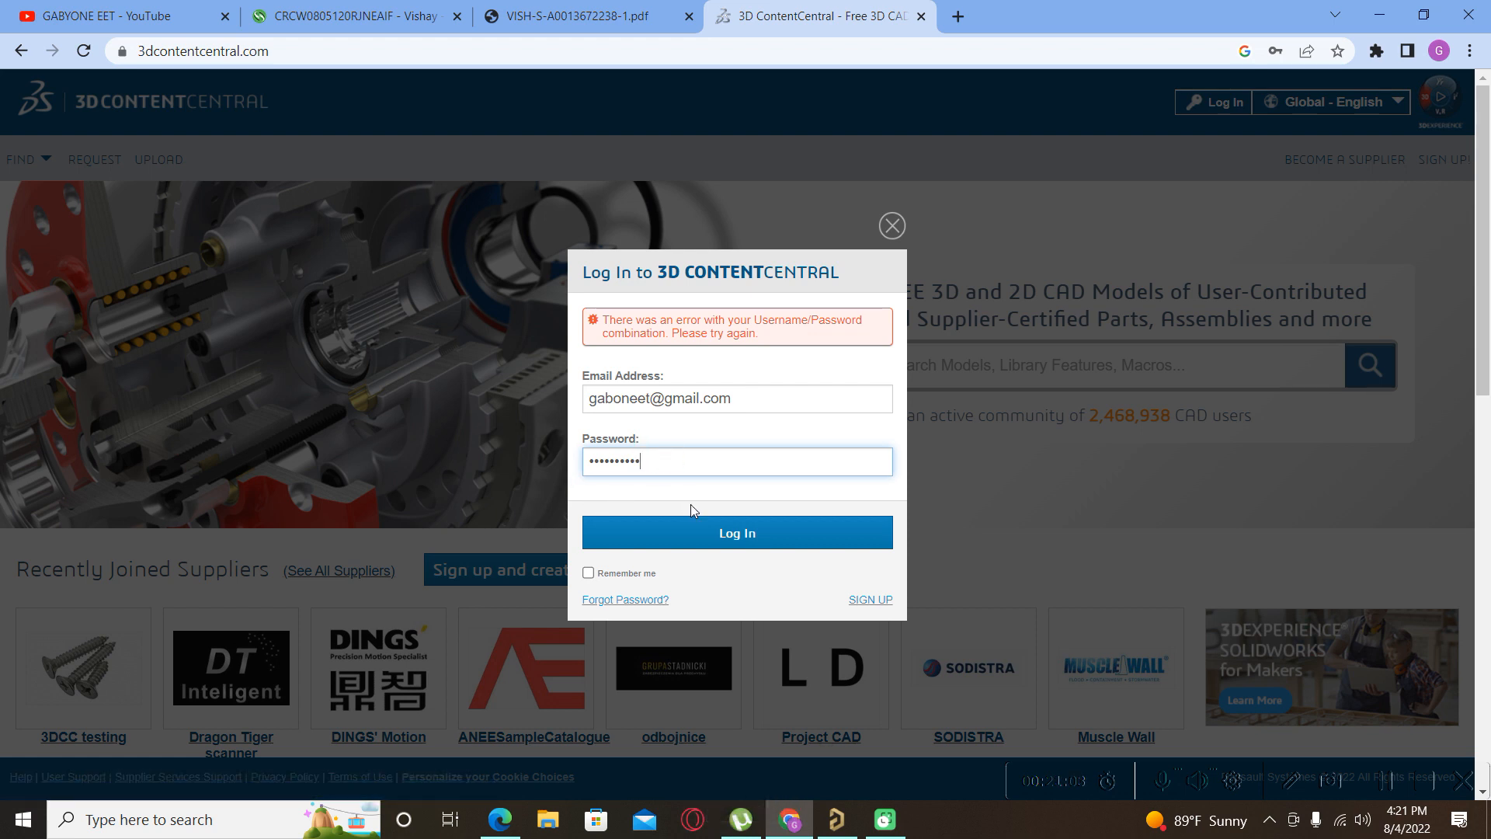
Retype the whole password once more, fixing a typo, and log in successfully.
double_click(651, 464)
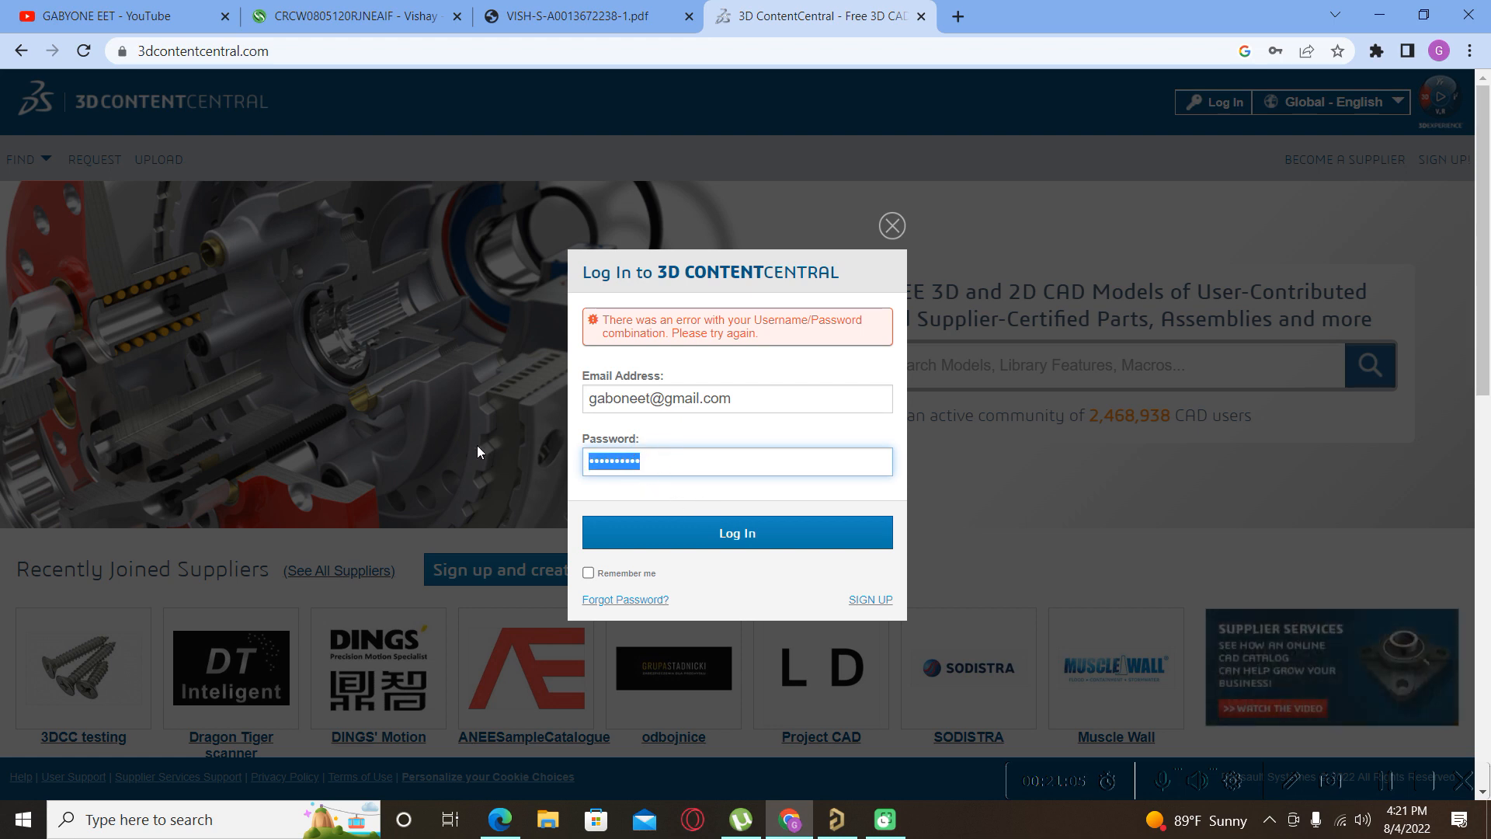
key("Caps_Lock")
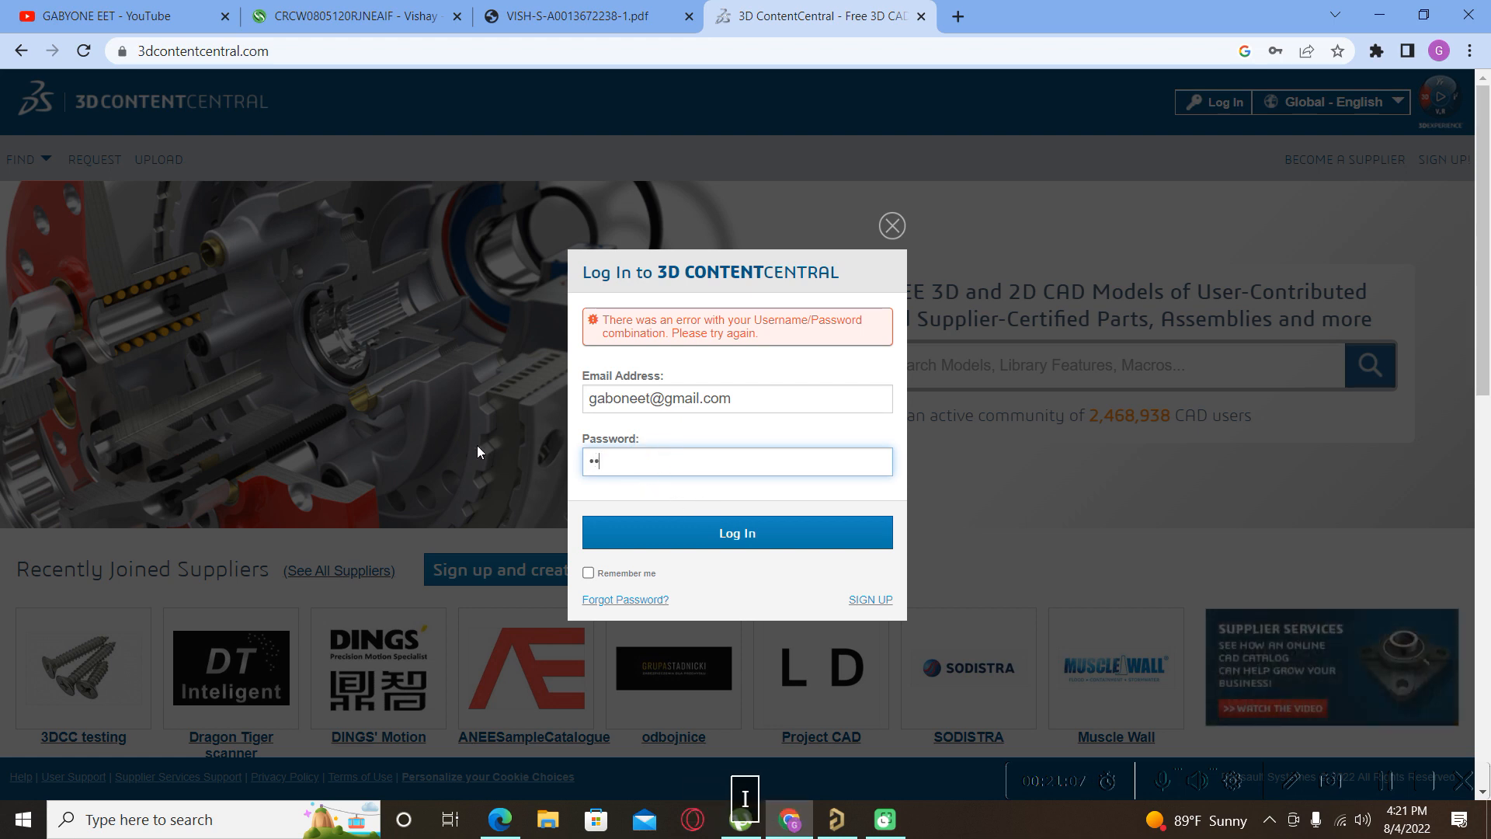
key("BackSpace")
key("Return")
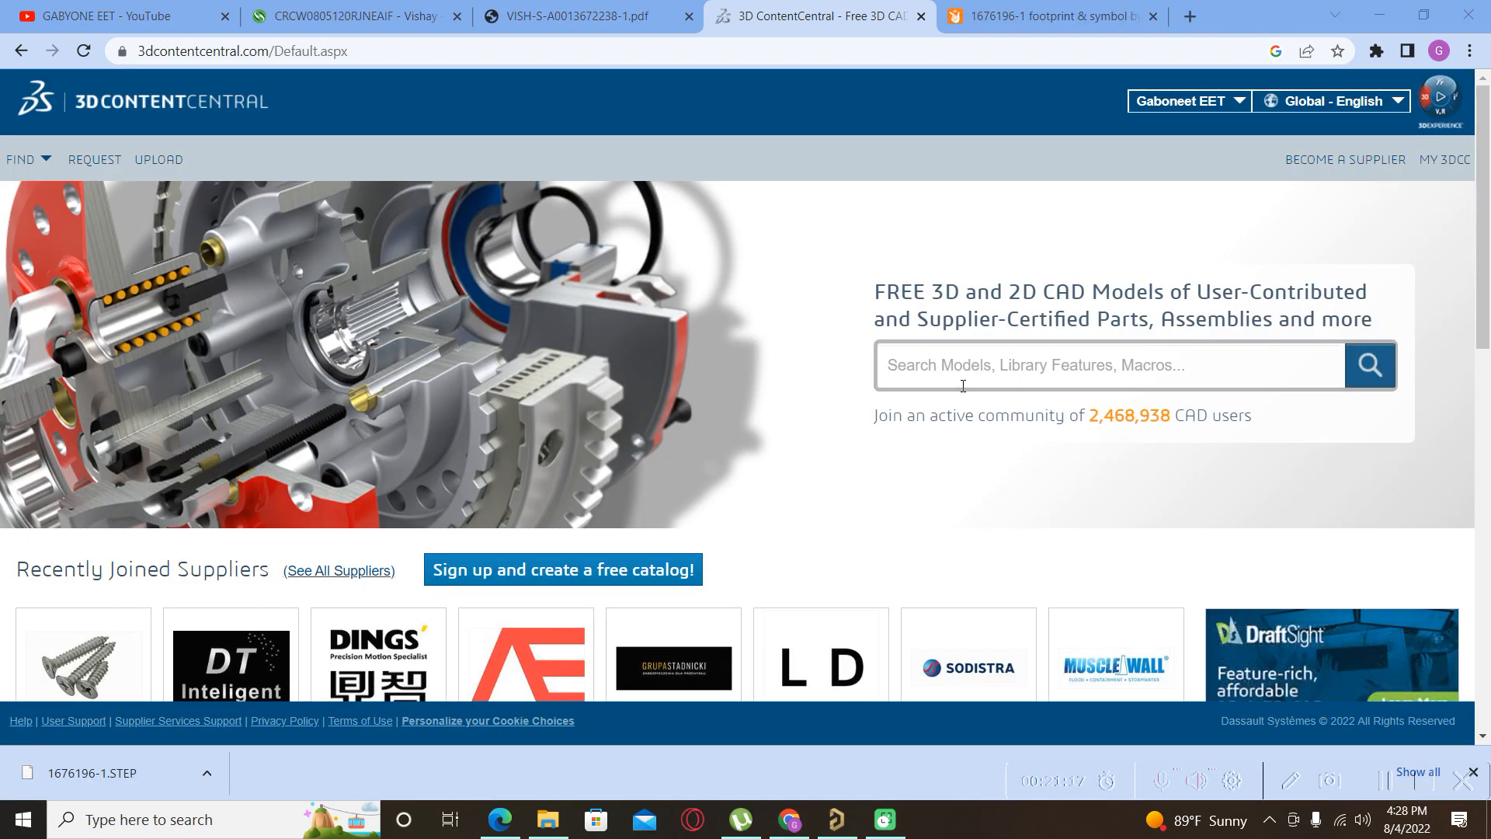
Search 3D ContentCentral for '0805 footprint', which returns no matches.
left_click(948, 367)
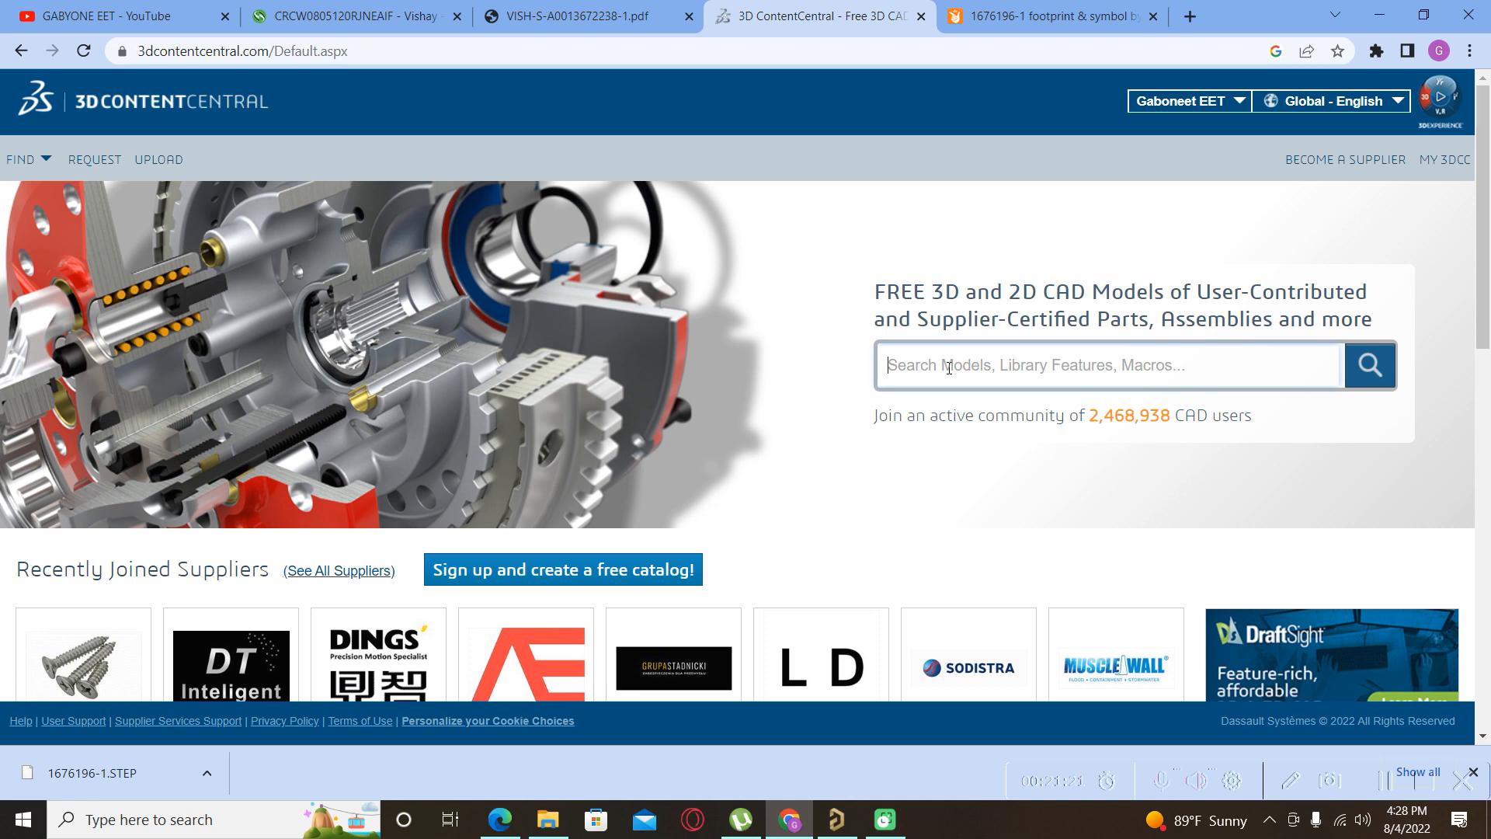
type("0805")
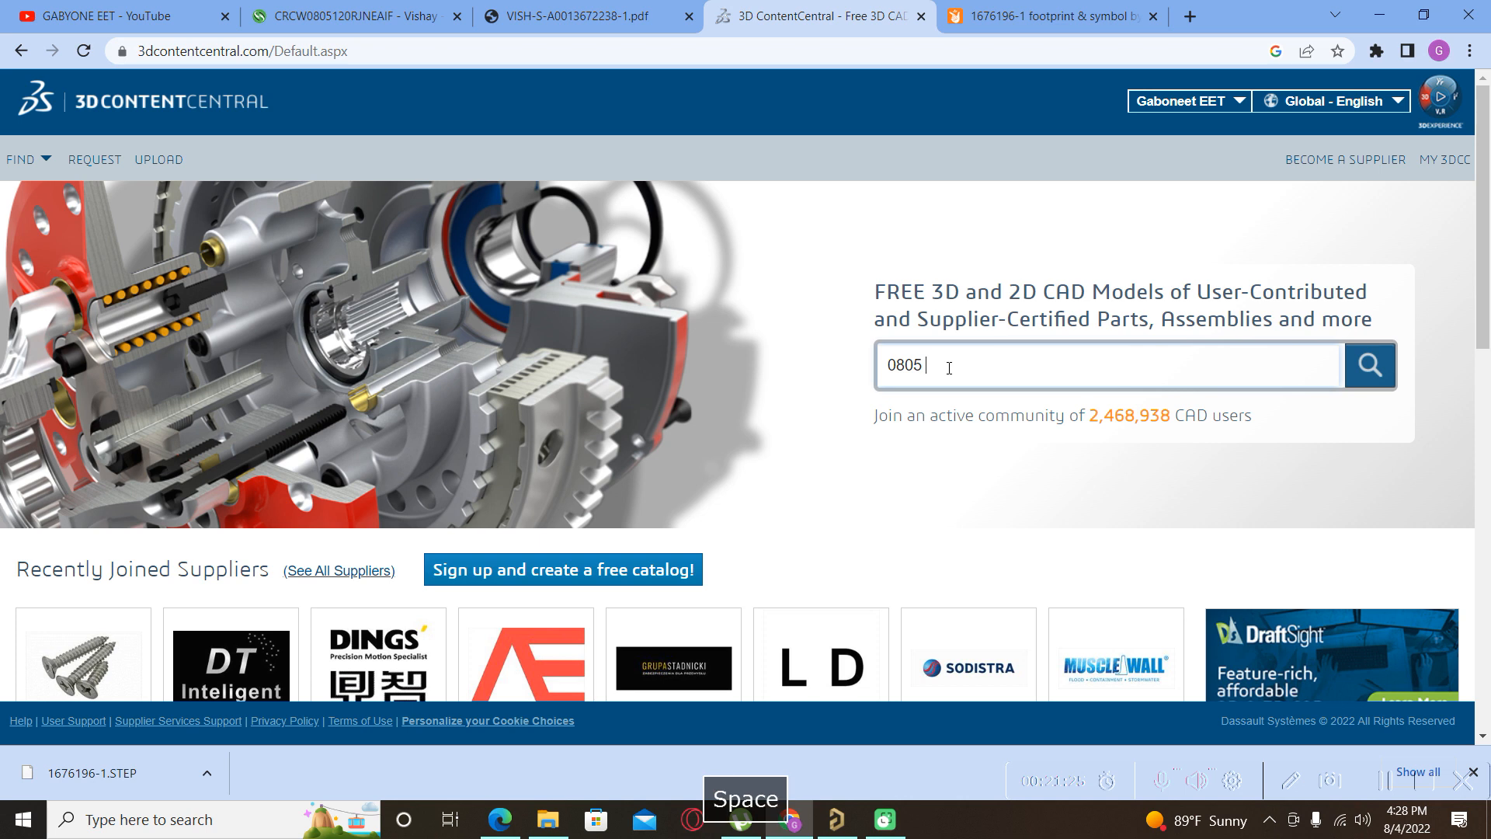
key("Caps_Lock")
type("footprint")
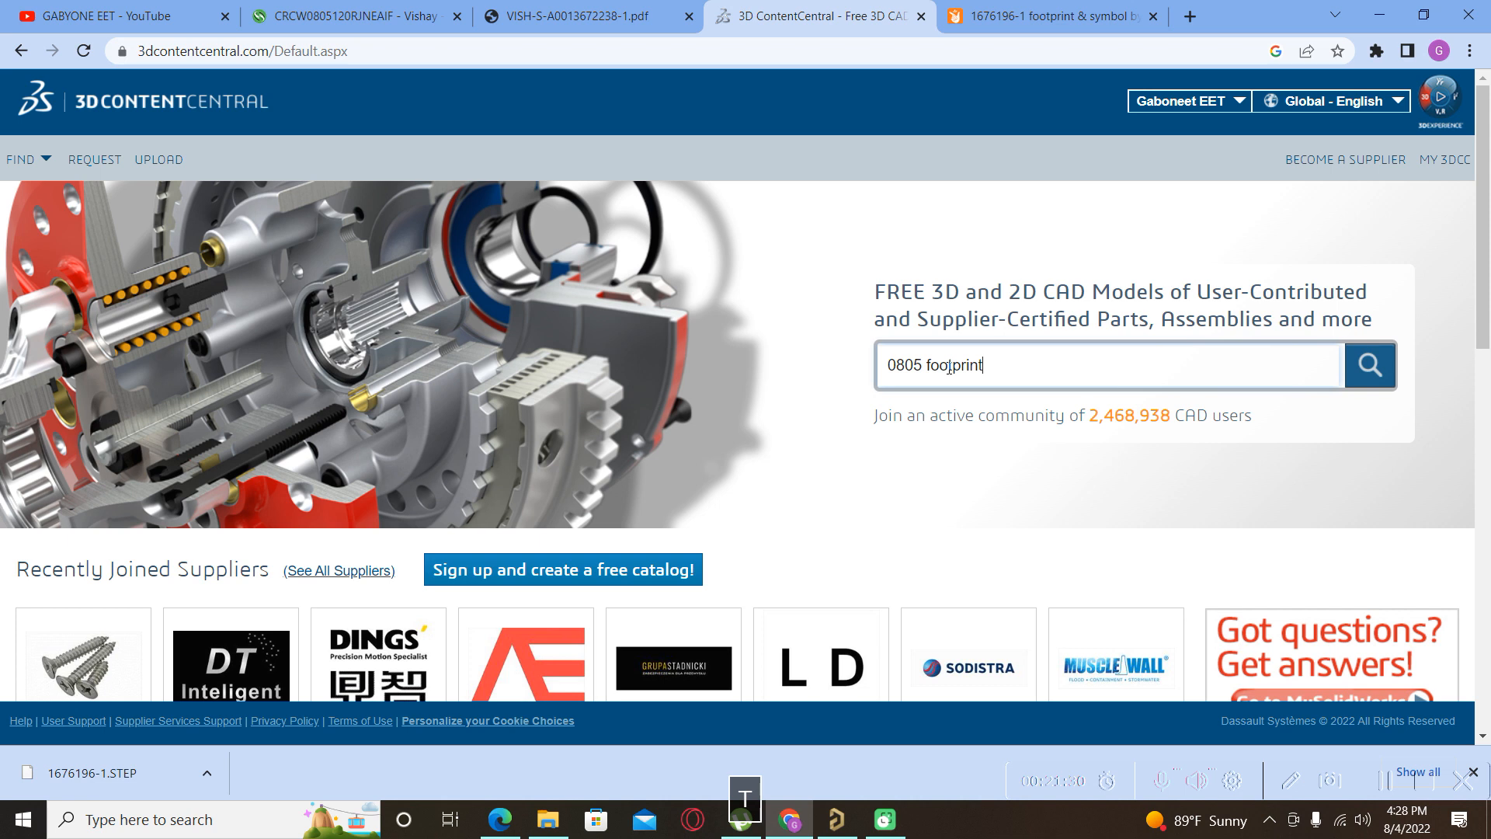
key("Return")
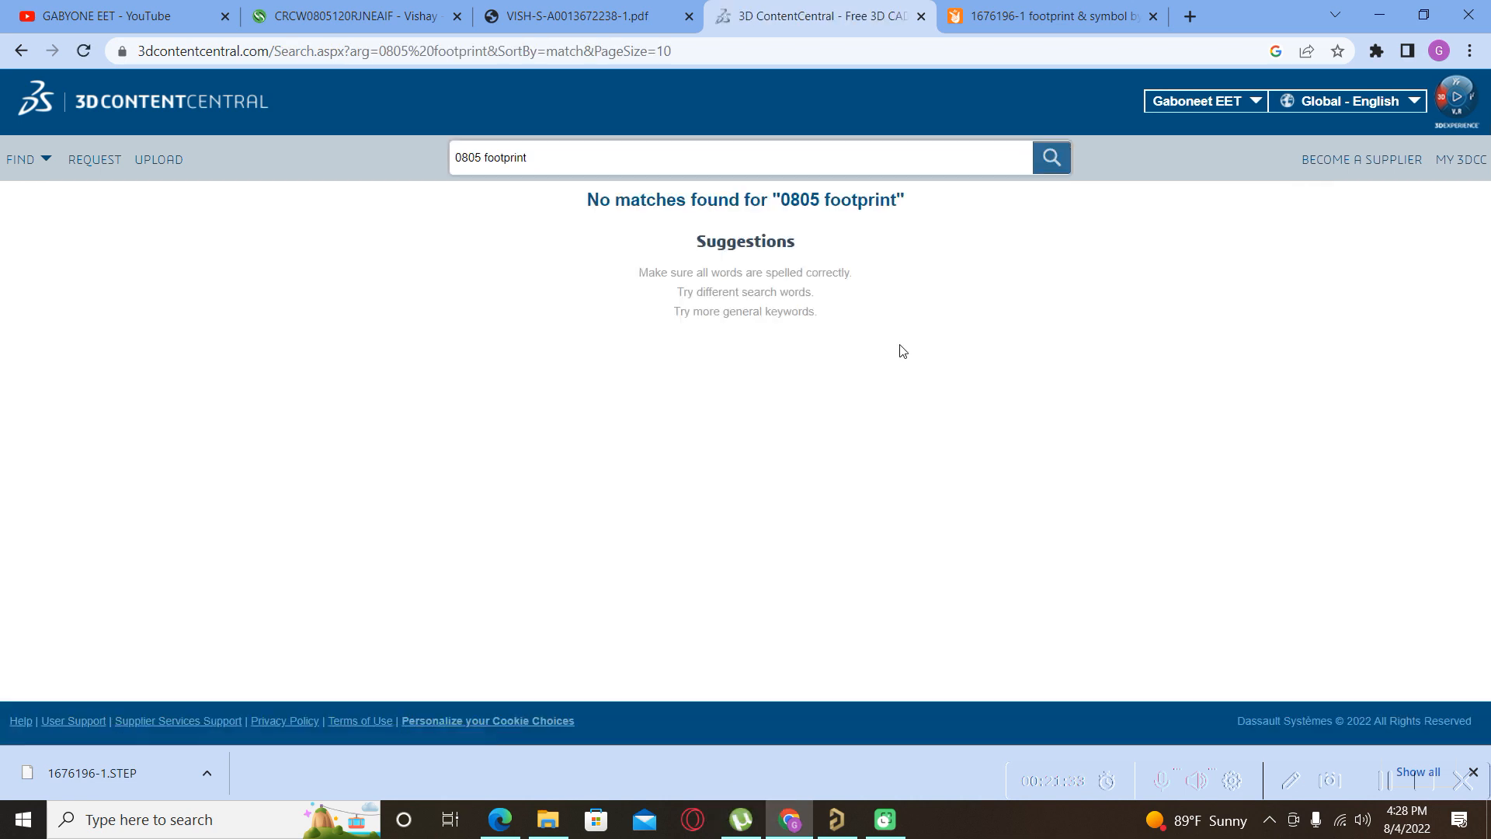
Search for '0805' alone (2058 models), then narrow it to '0805 resistor'.
left_click(577, 163)
key("BackSpace")
key("BackSpace")
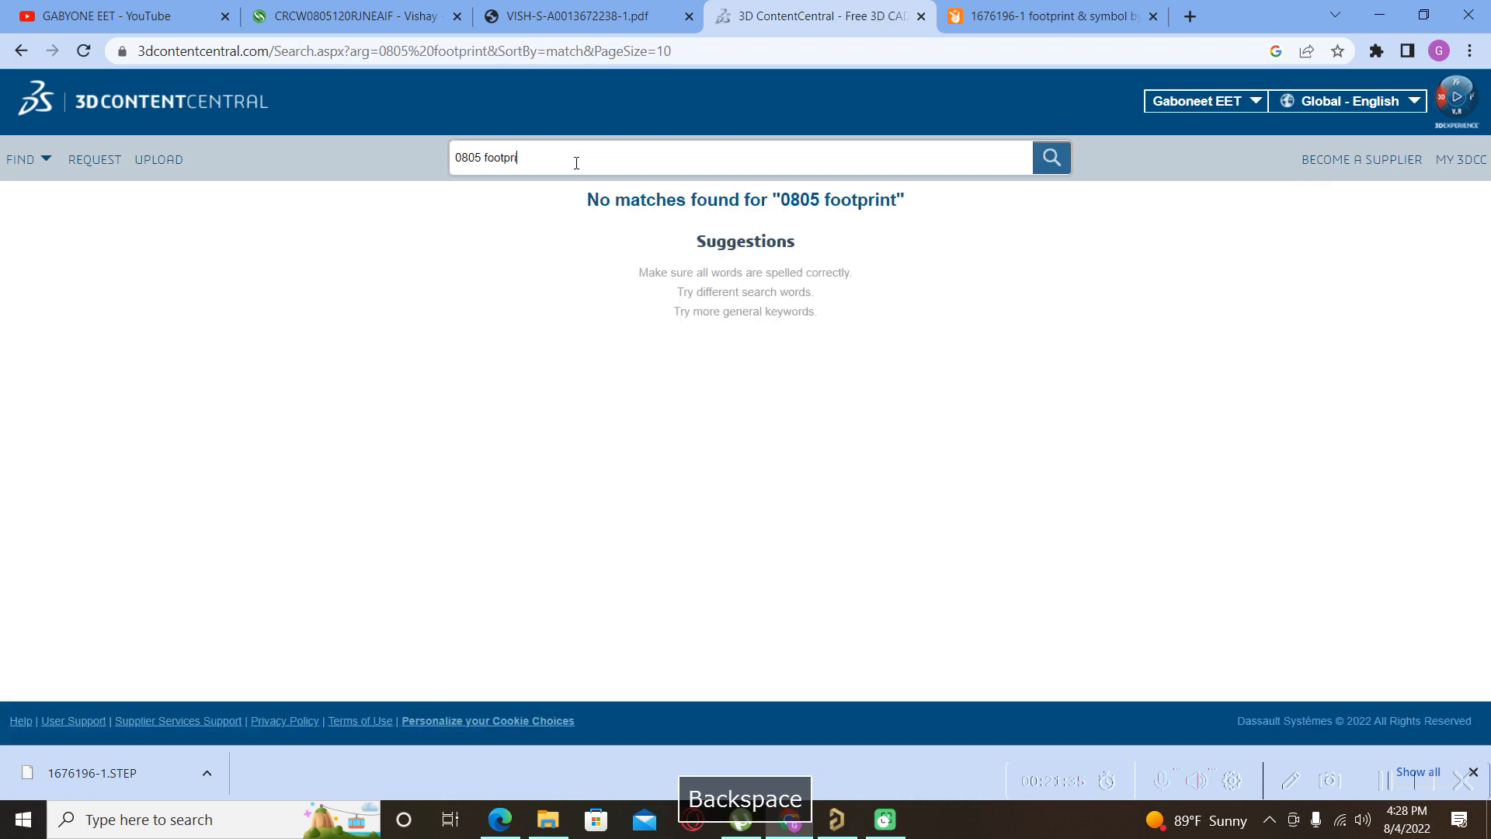
key("Return")
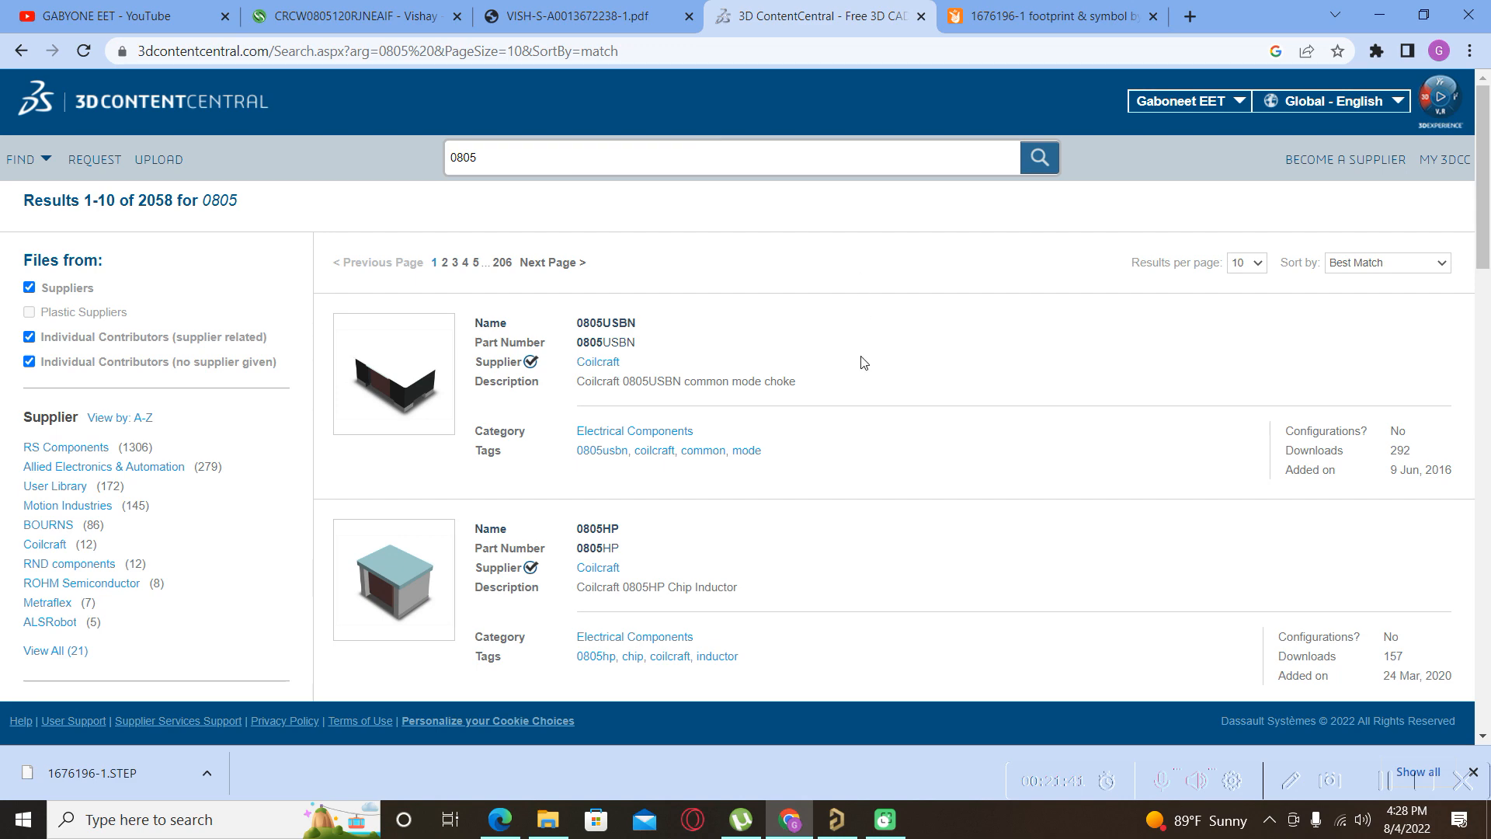
scroll(831, 433, "down", 4)
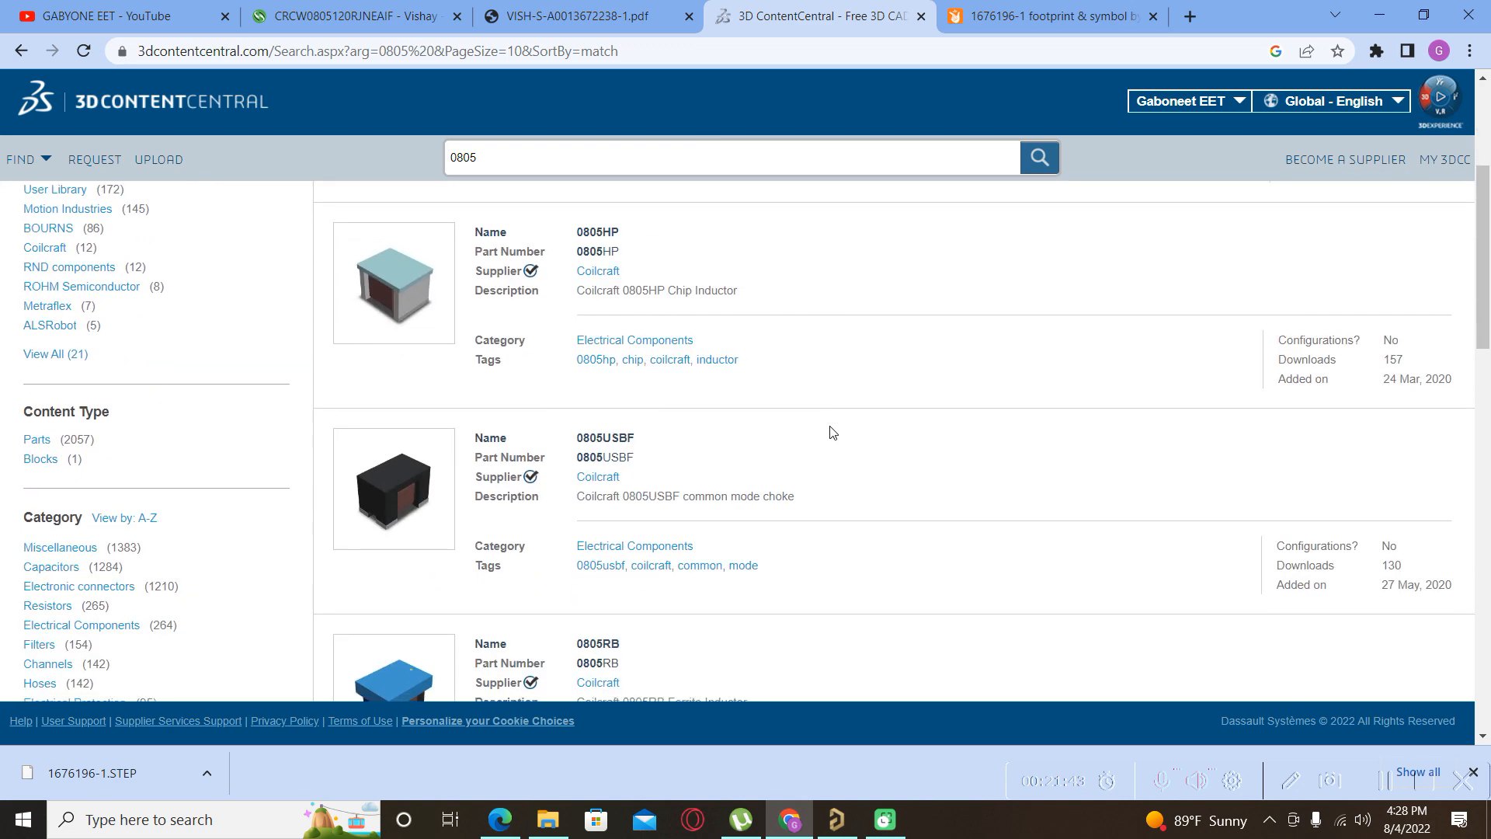
scroll(831, 433, "down", 4)
scroll(829, 429, "up", 8)
left_click(542, 158)
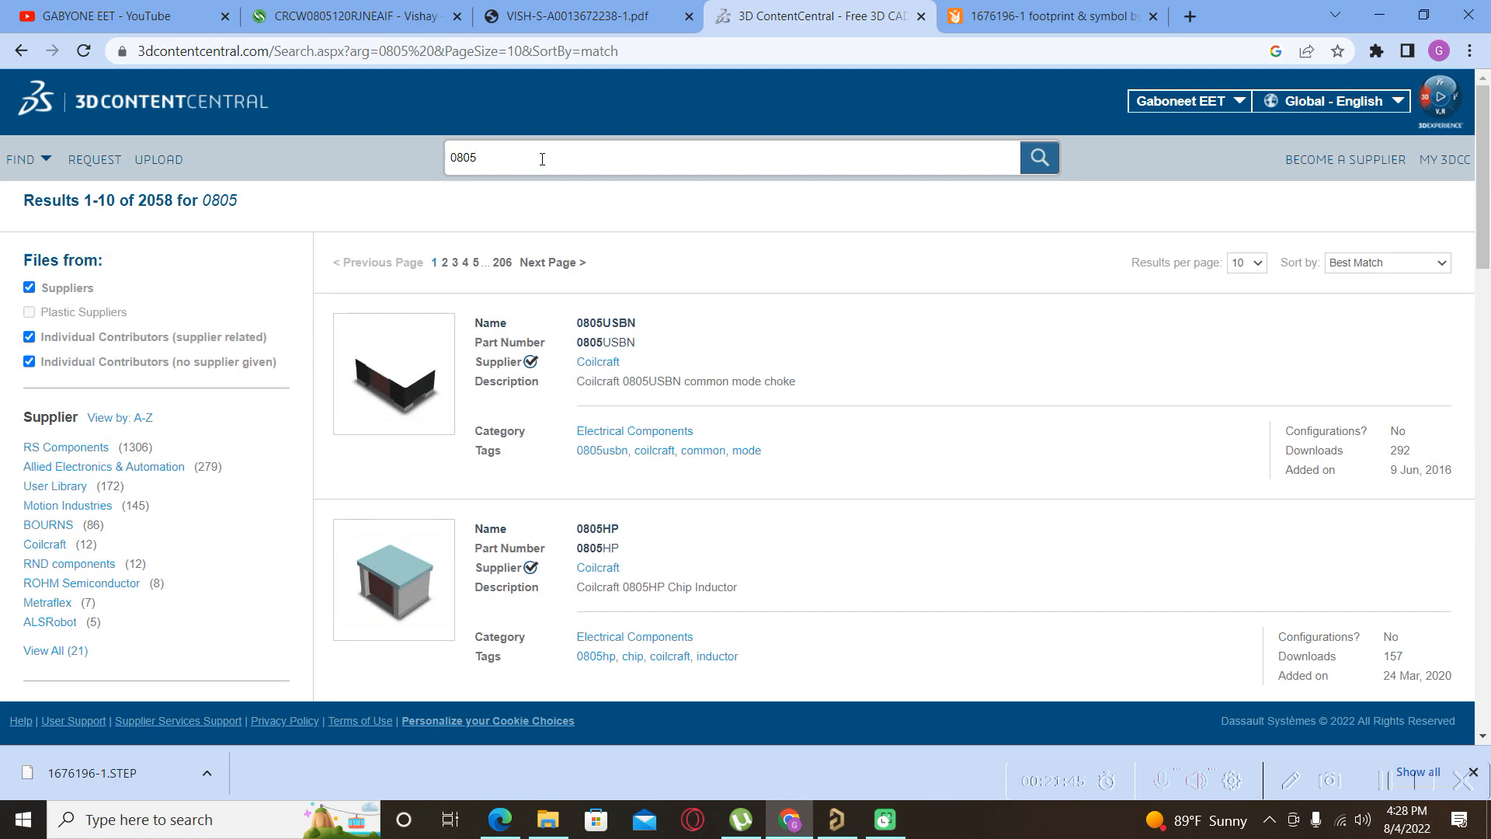
type("resistor")
key("Return")
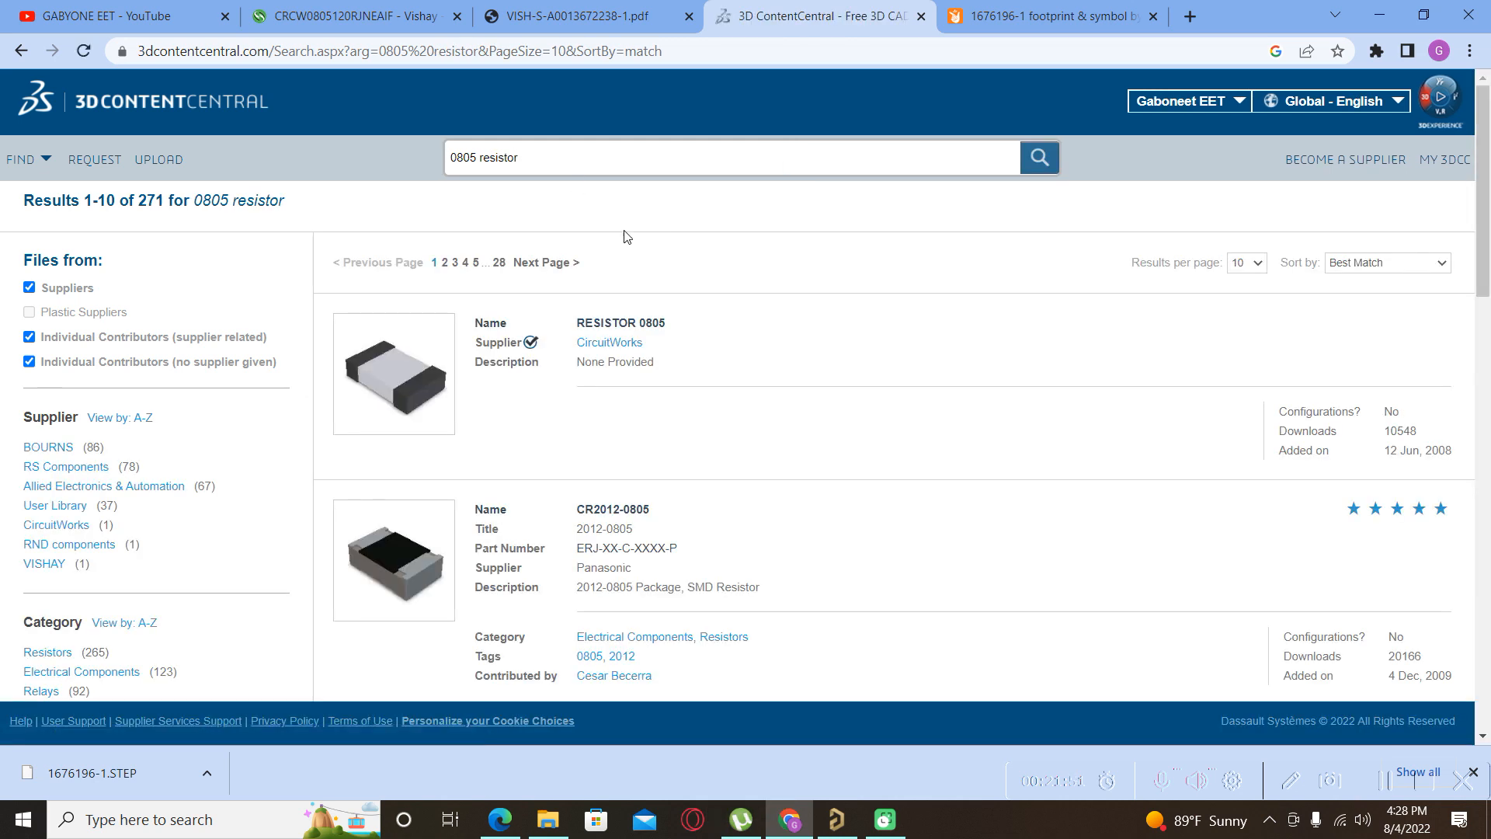
Open the BOURNS SMD 0805 thick film resistor 470R 1% model, then return after its Bad Request error.
scroll(691, 342, "down", 4)
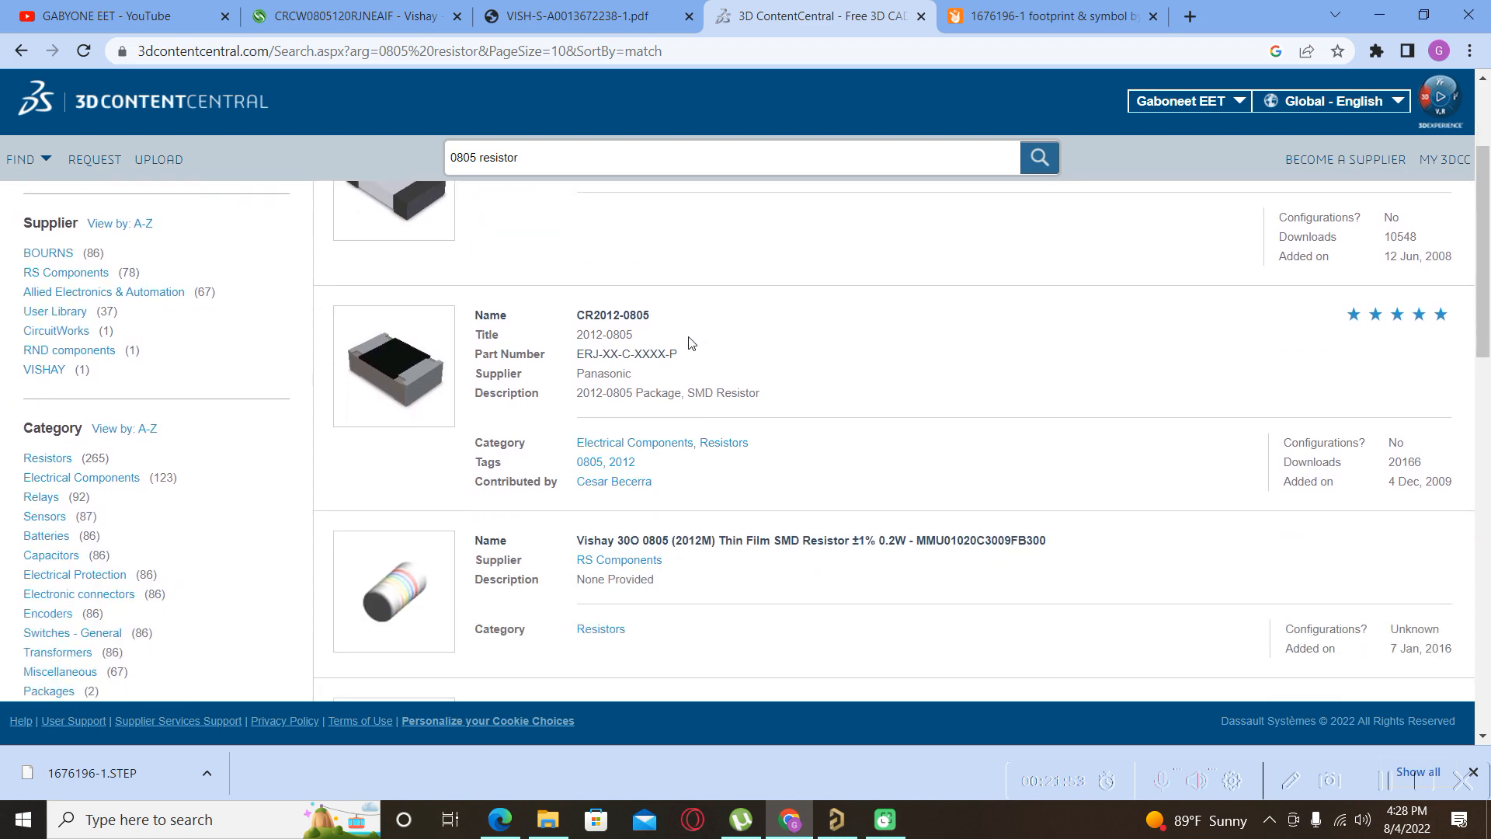
scroll(691, 342, "down", 10)
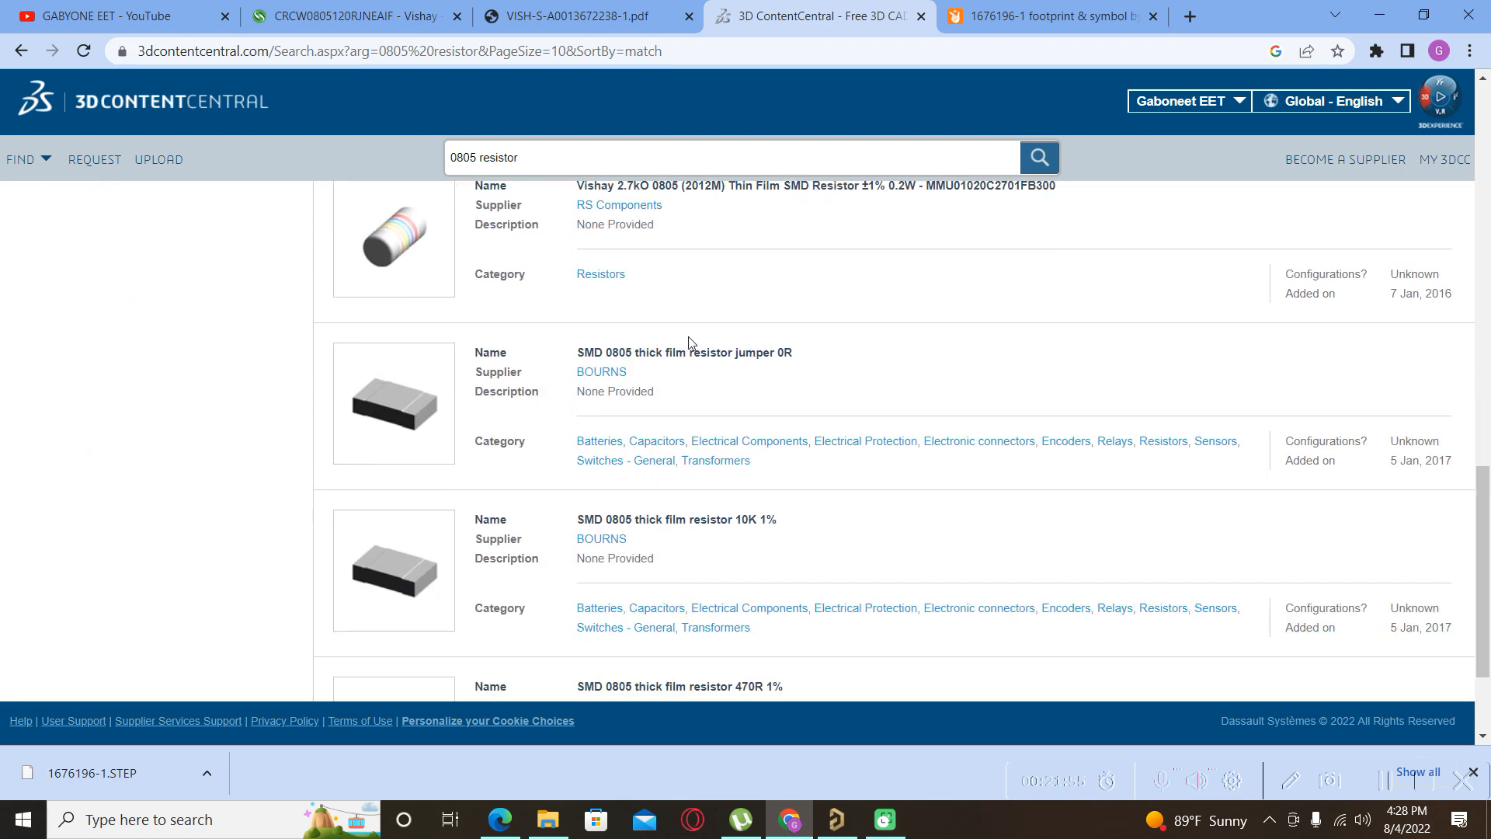
scroll(690, 342, "up", 2)
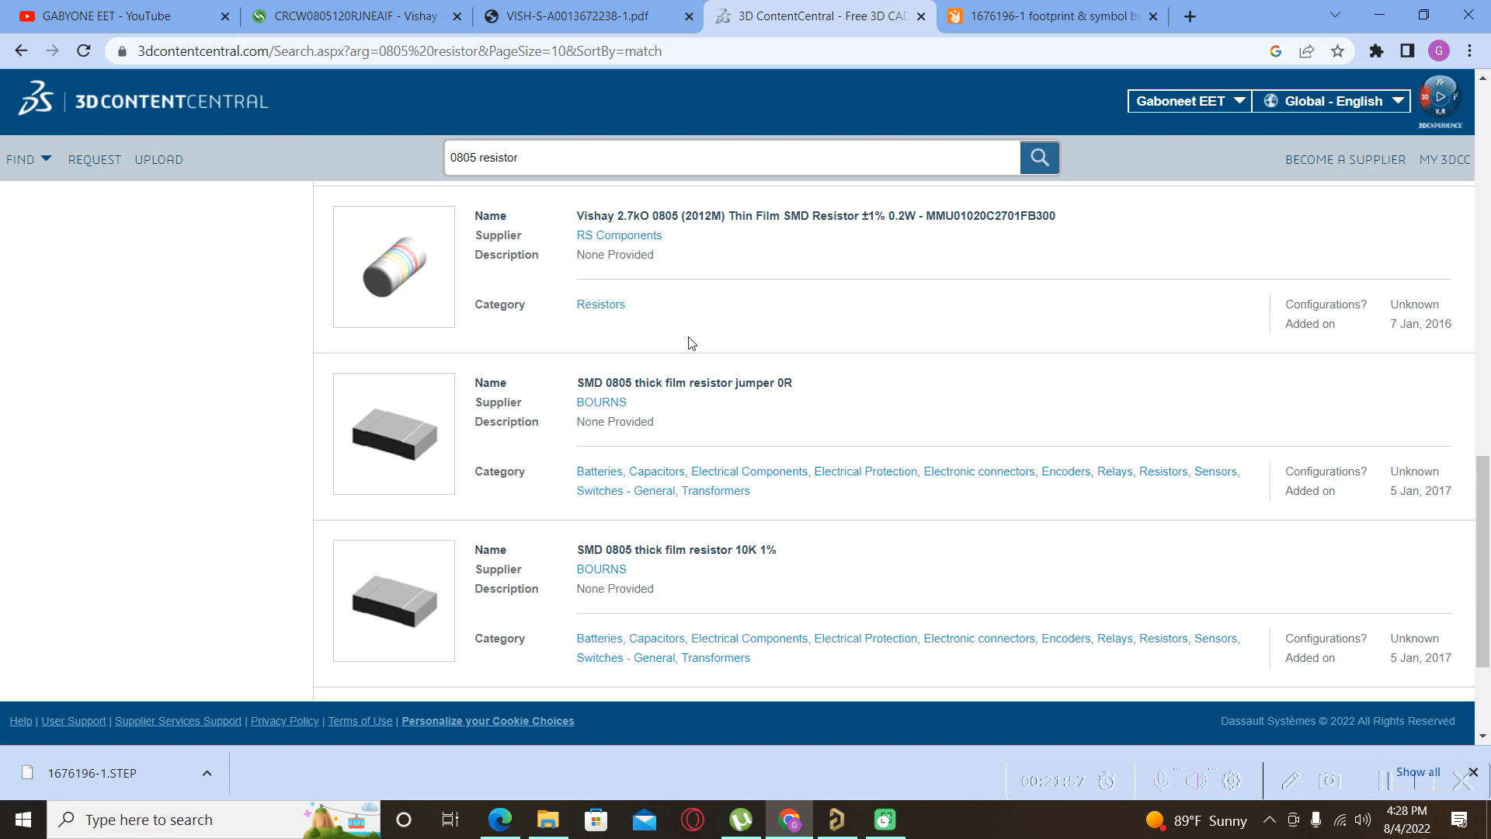
scroll(691, 343, "down", 1)
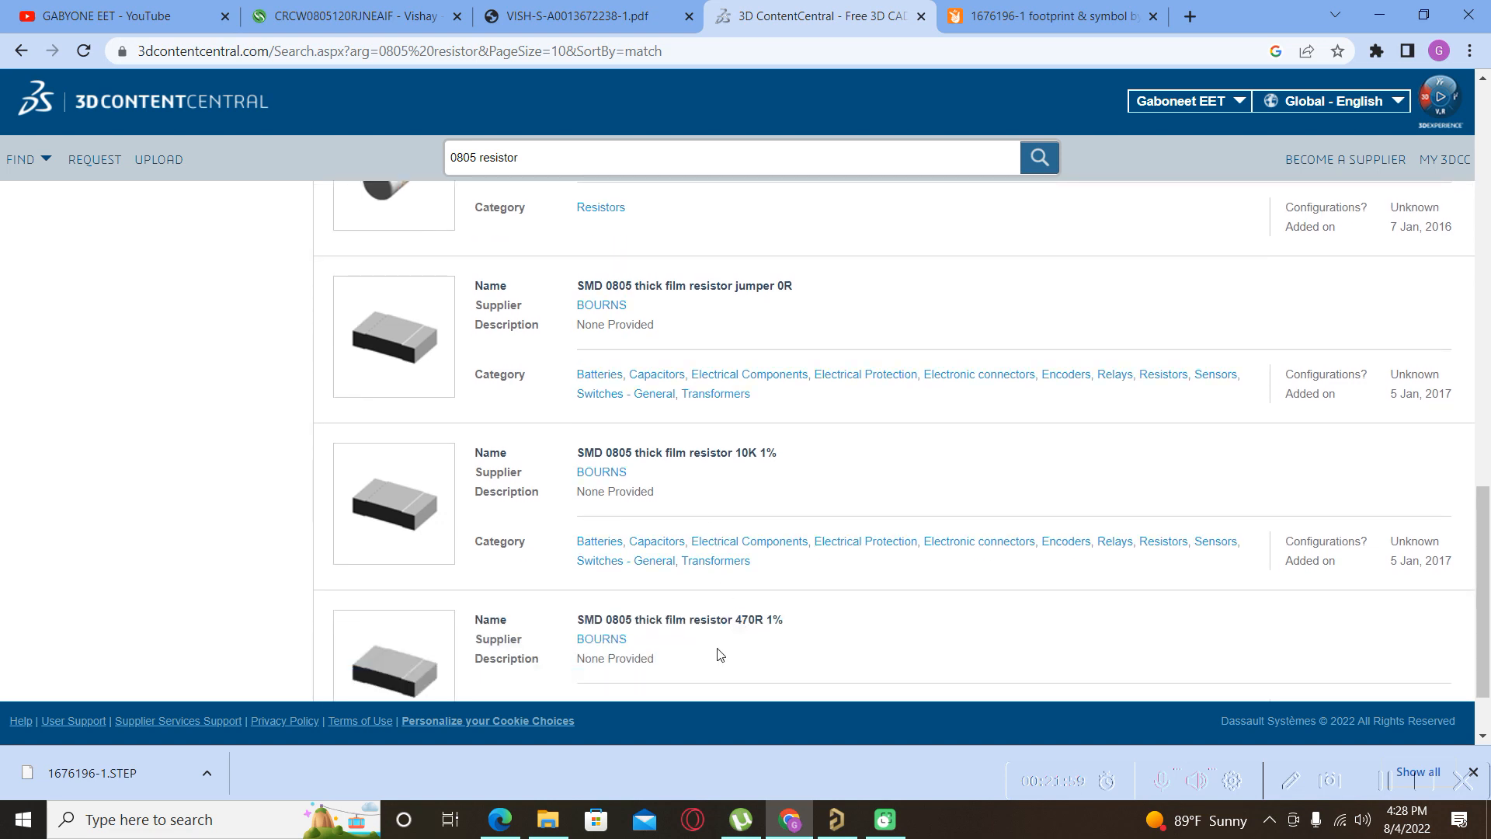
scroll(693, 623, "down", 1)
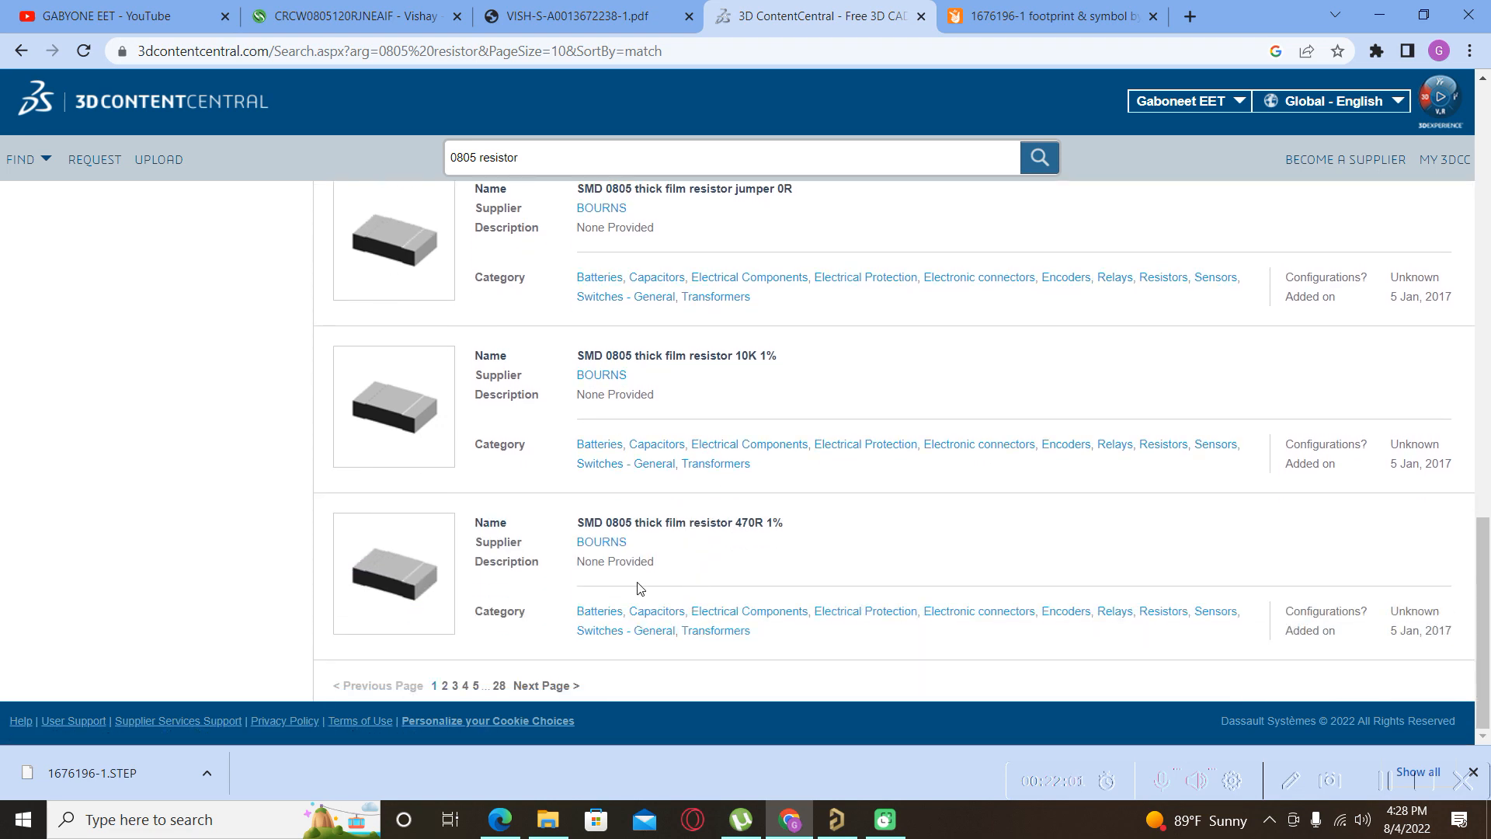
left_click(651, 524)
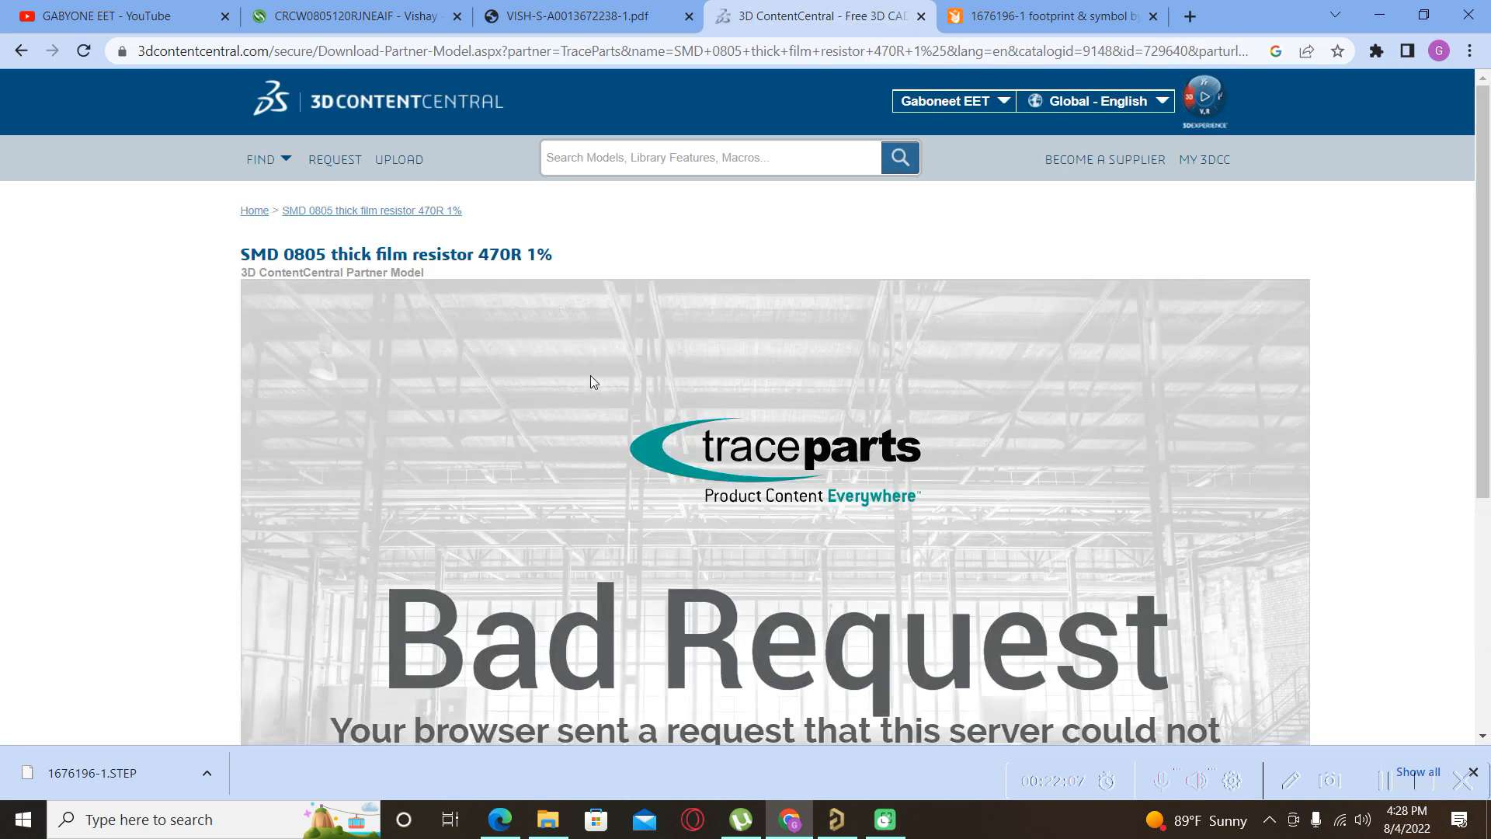
scroll(220, 325, "down", 3)
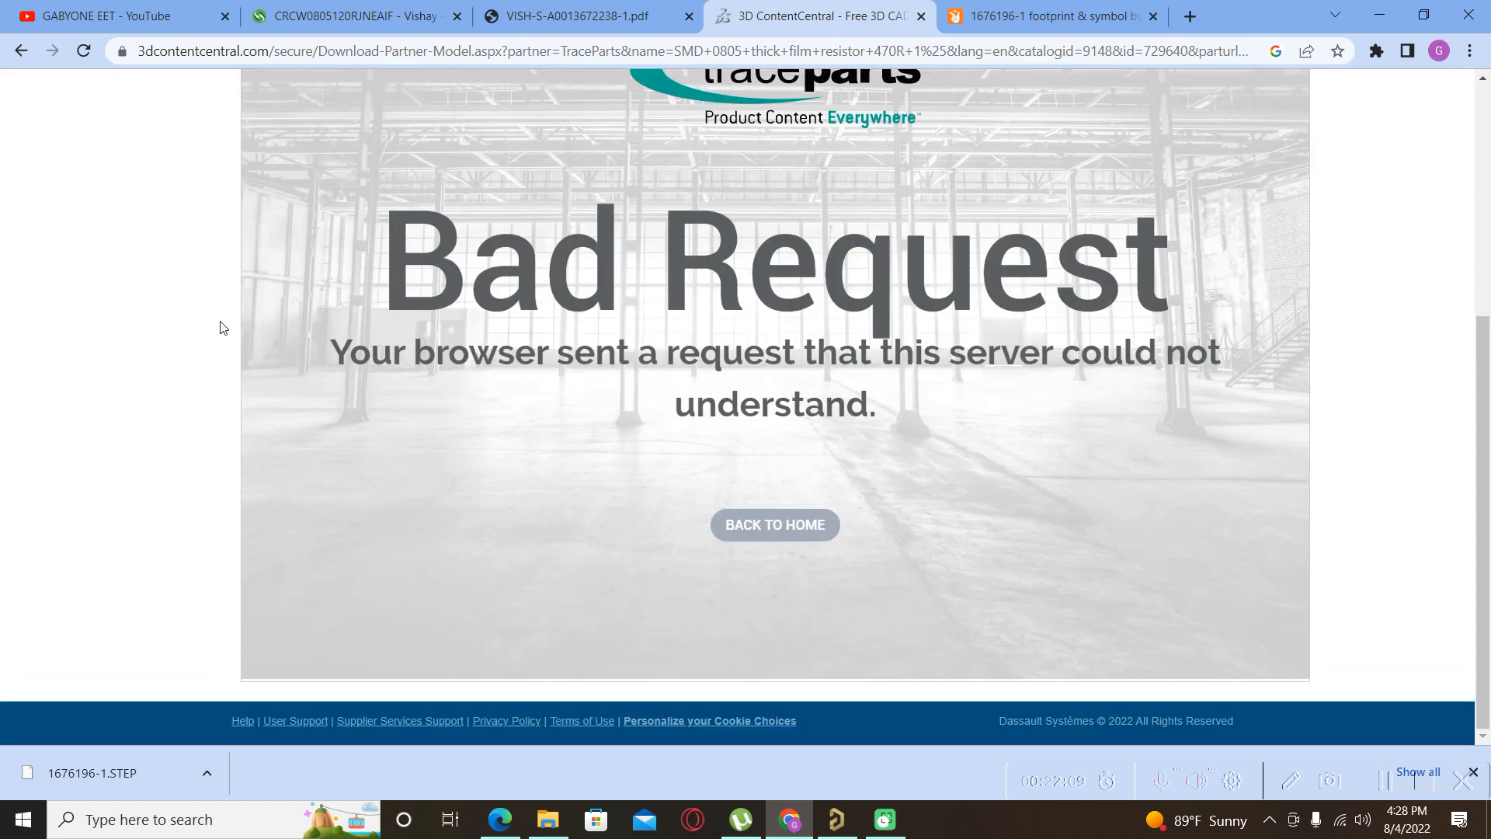
scroll(220, 326, "up", 3)
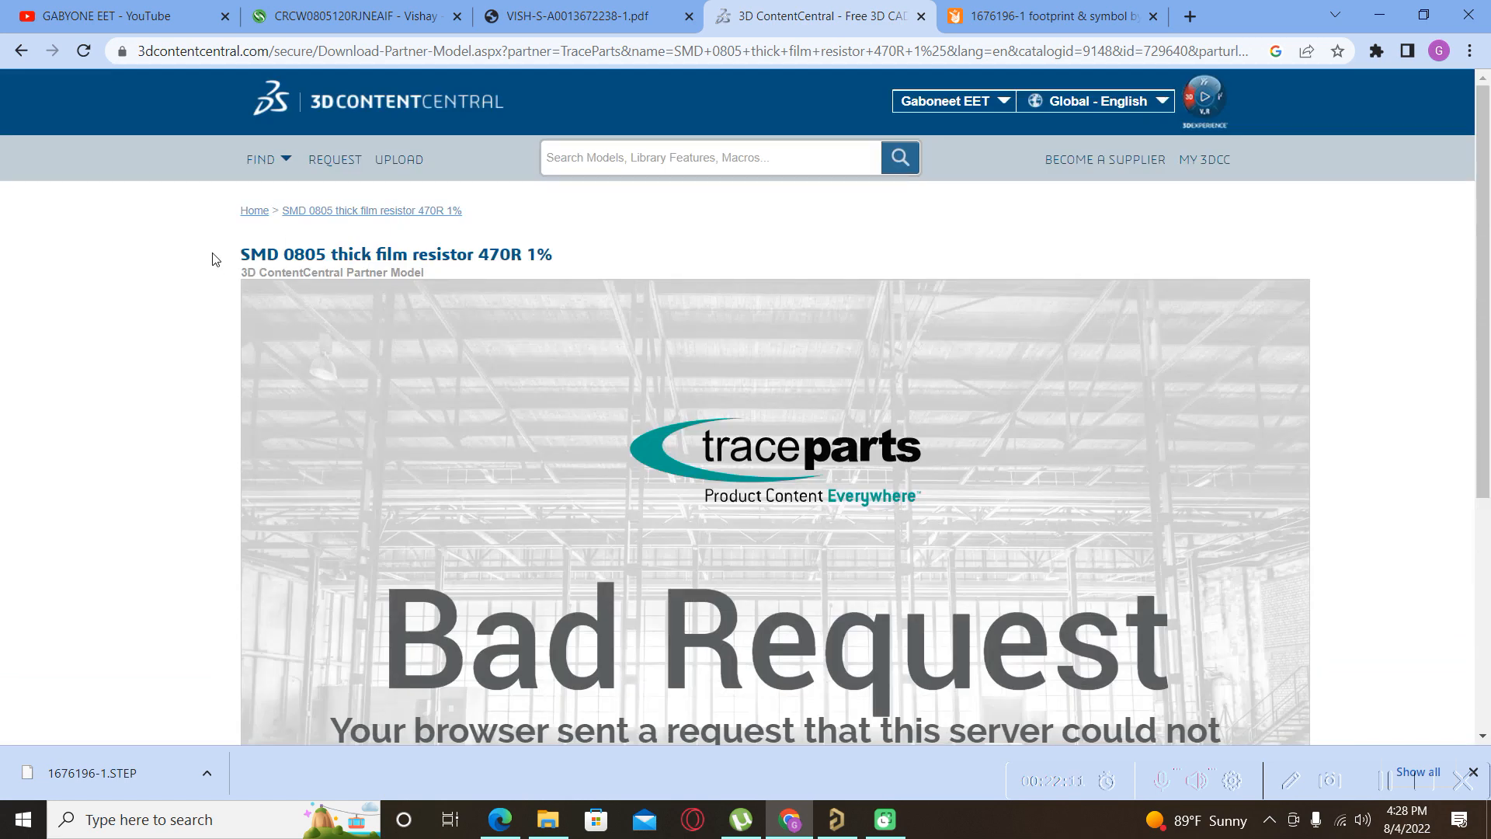
left_click(19, 52)
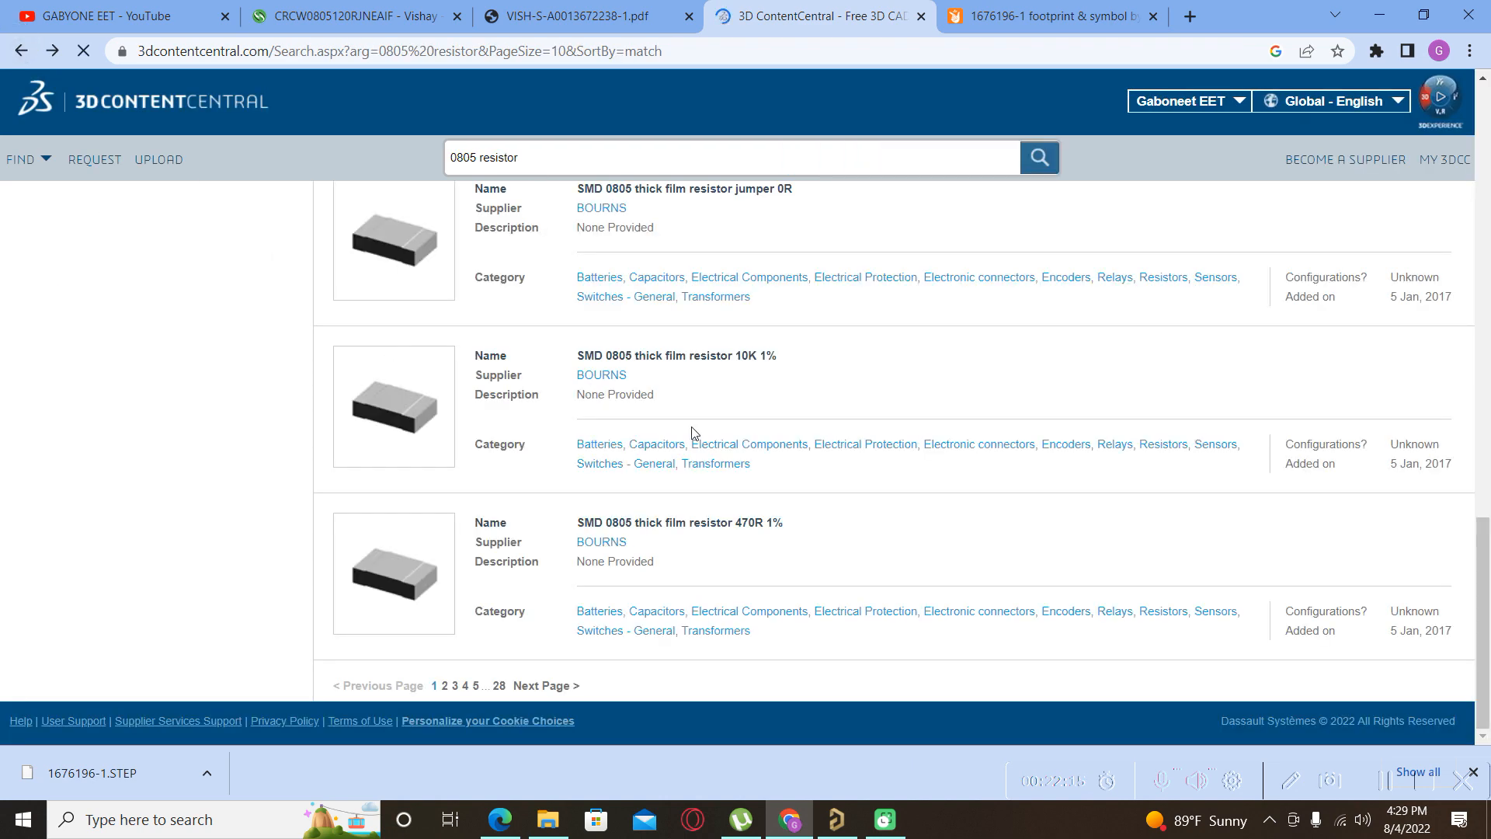
Check page 2 of the results, then open CircuitWorks' RESISTOR 0805 model download page.
left_click(446, 686)
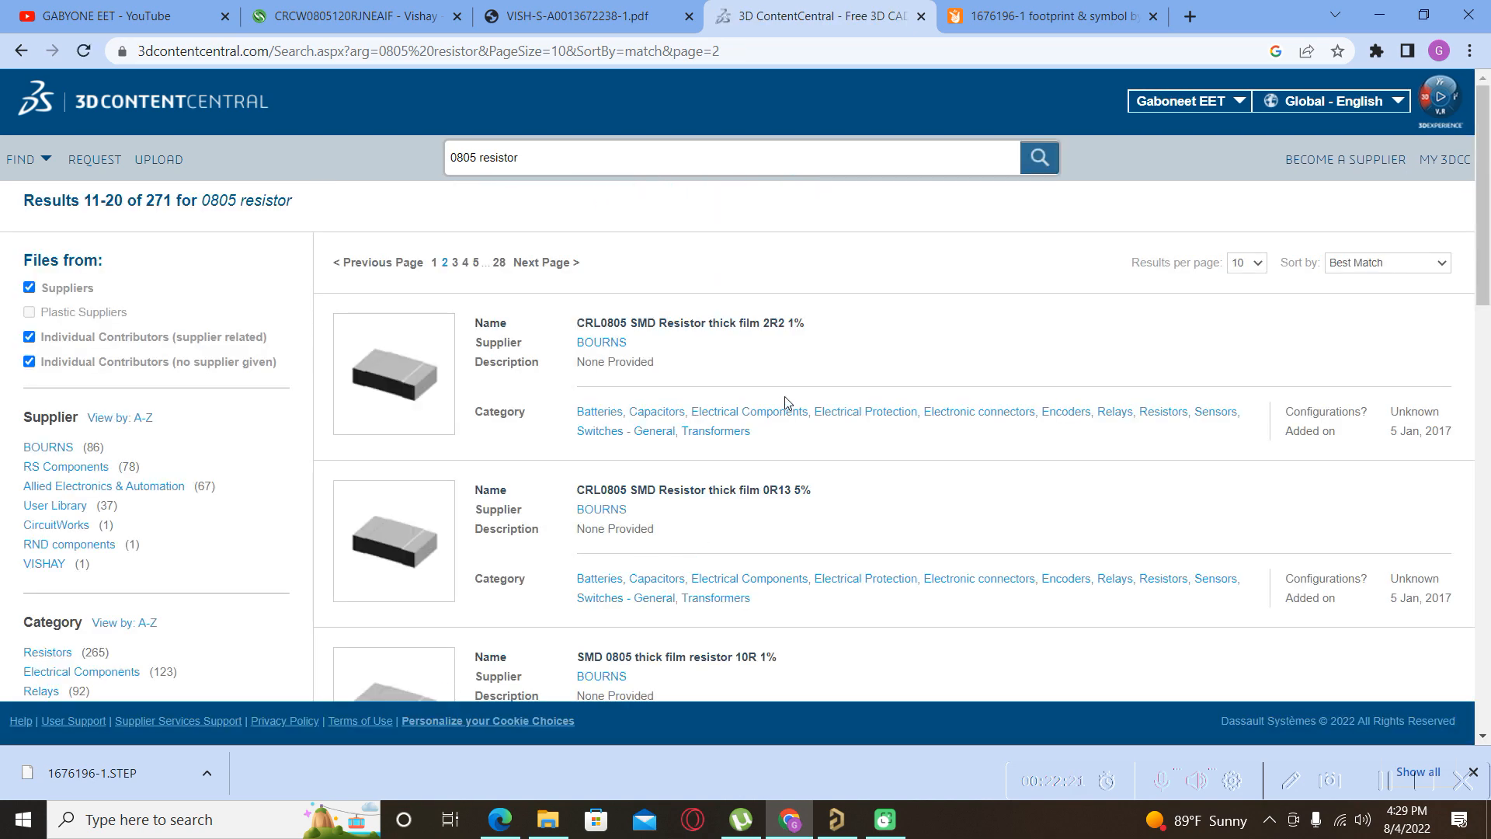
scroll(786, 403, "down", 4)
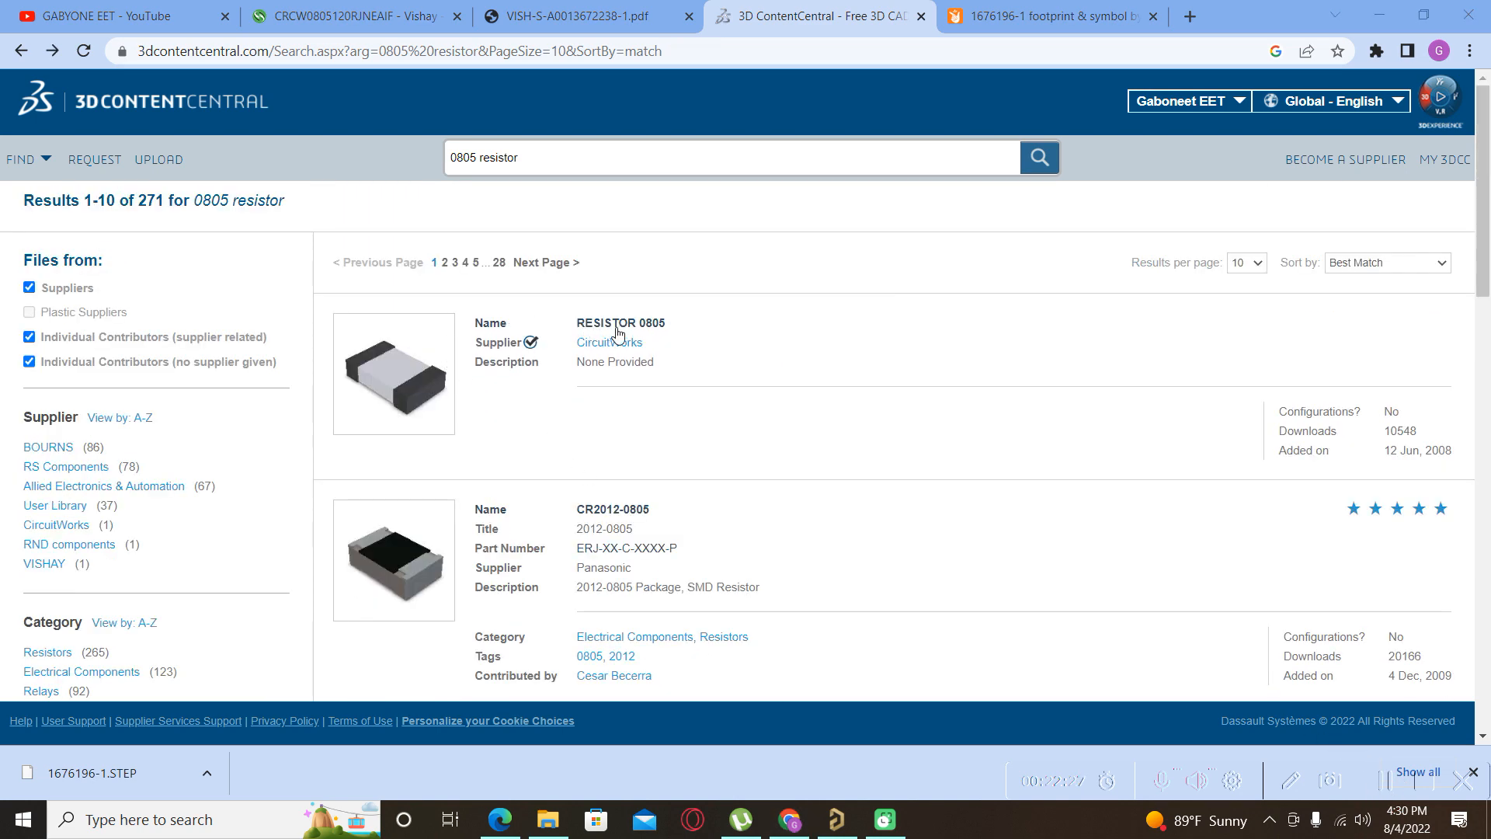
left_click(615, 325)
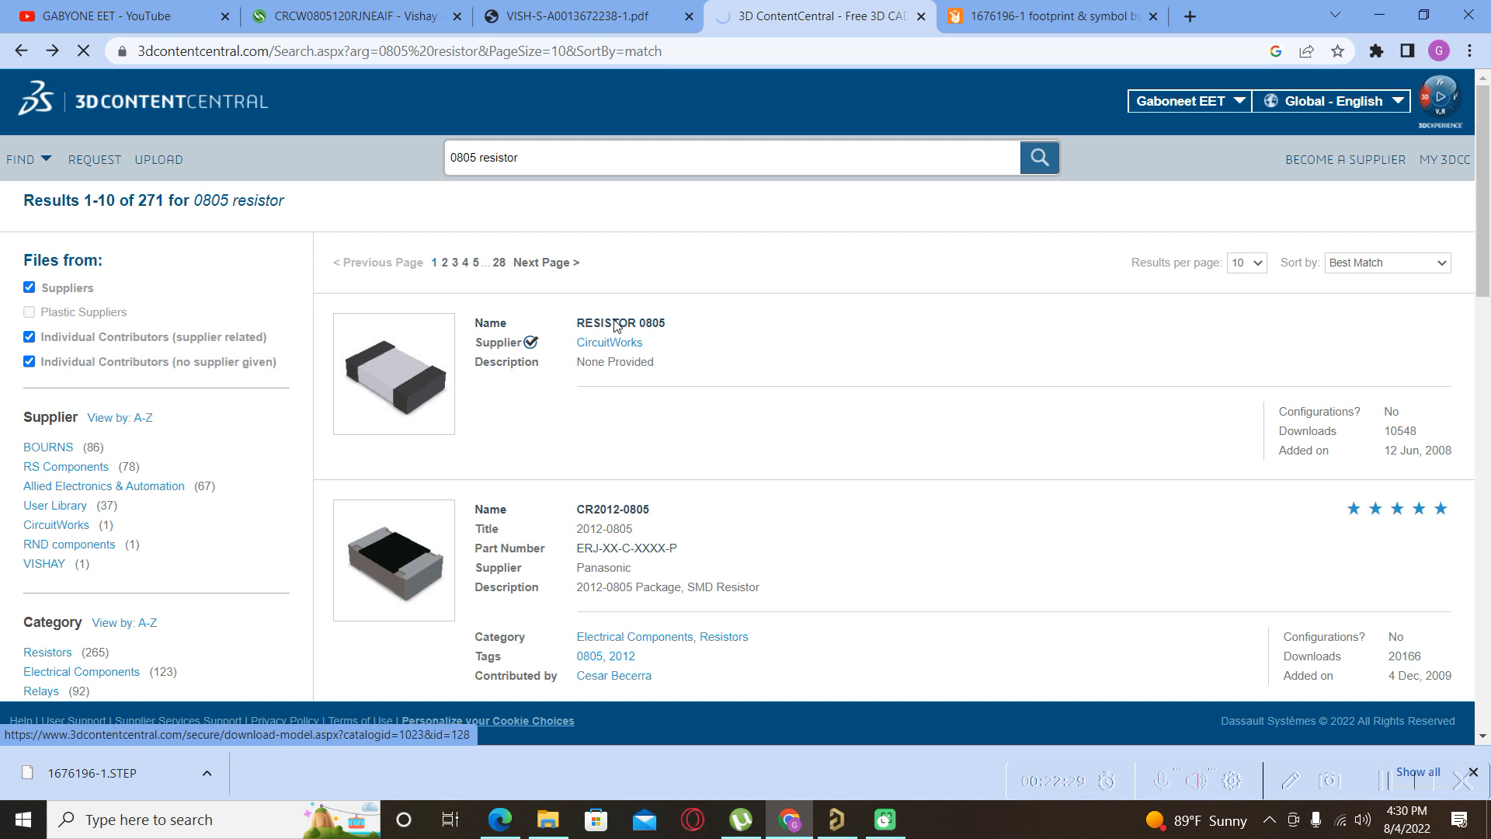
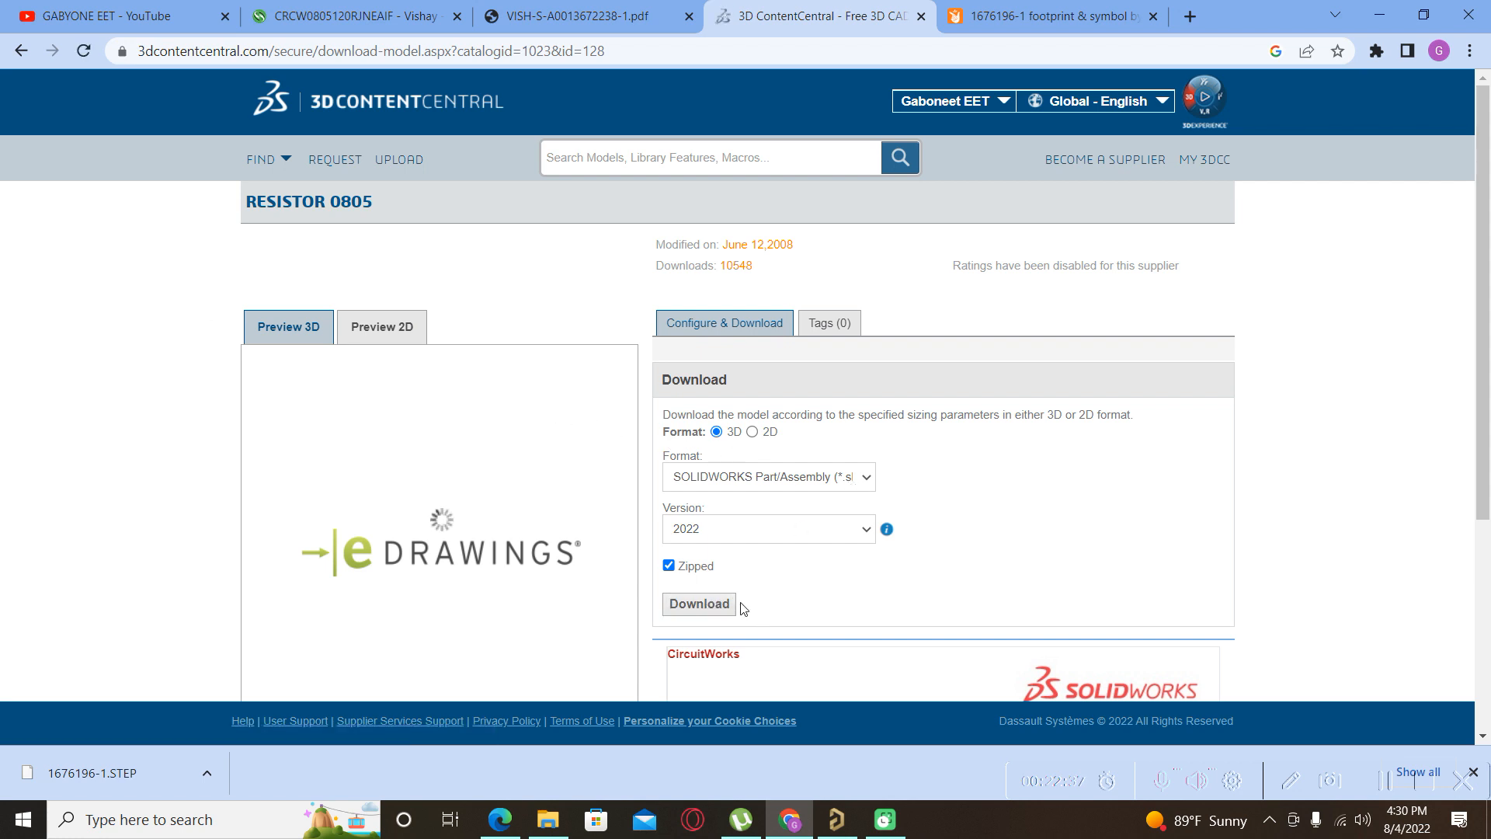
Download the RESISTOR 0805 model as an unzipped STEP file, CircuitWorks-RESISTOR 0805.step.
left_click(669, 565)
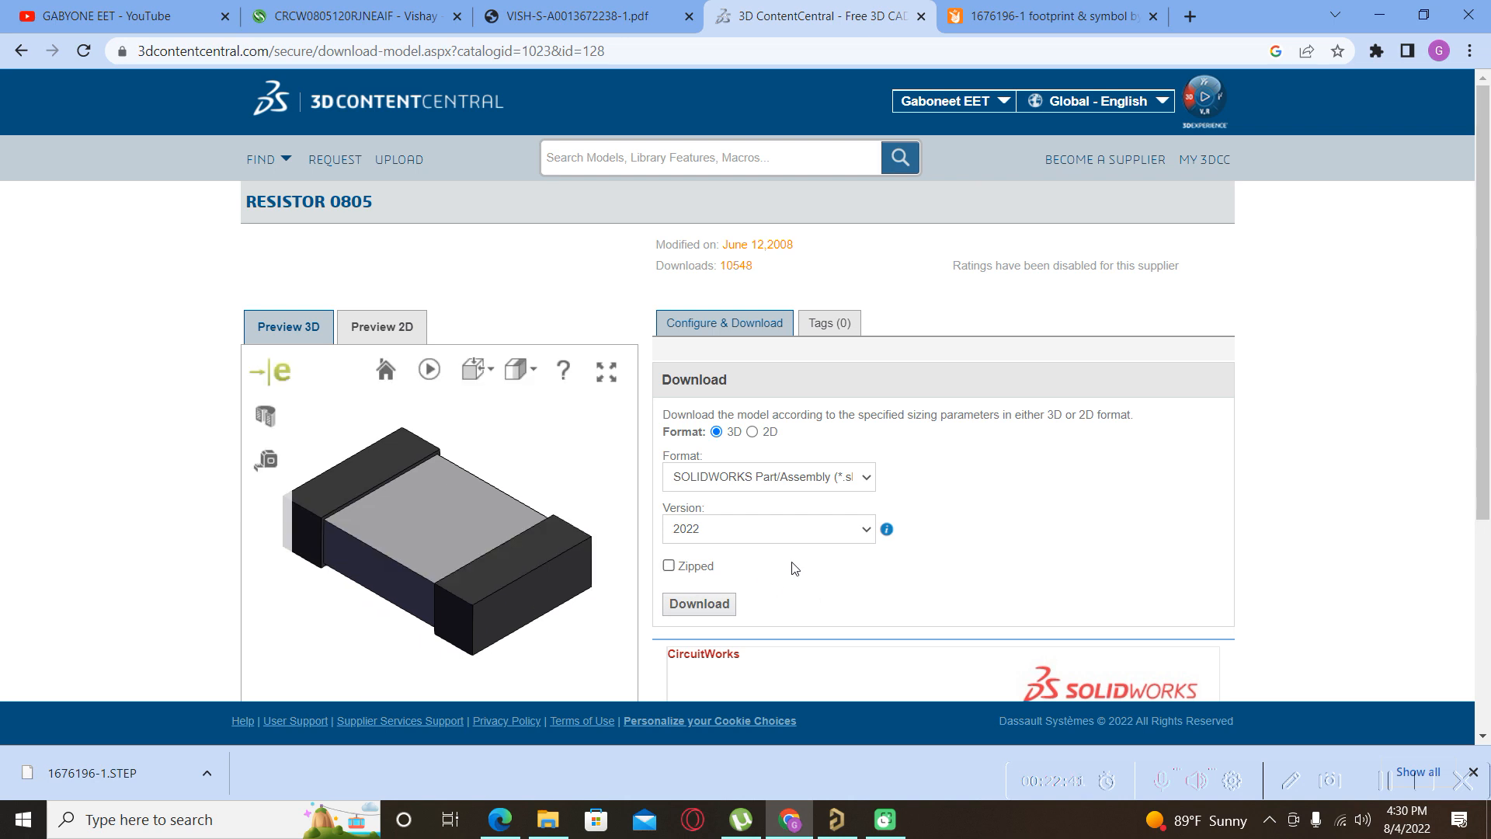
left_click(867, 473)
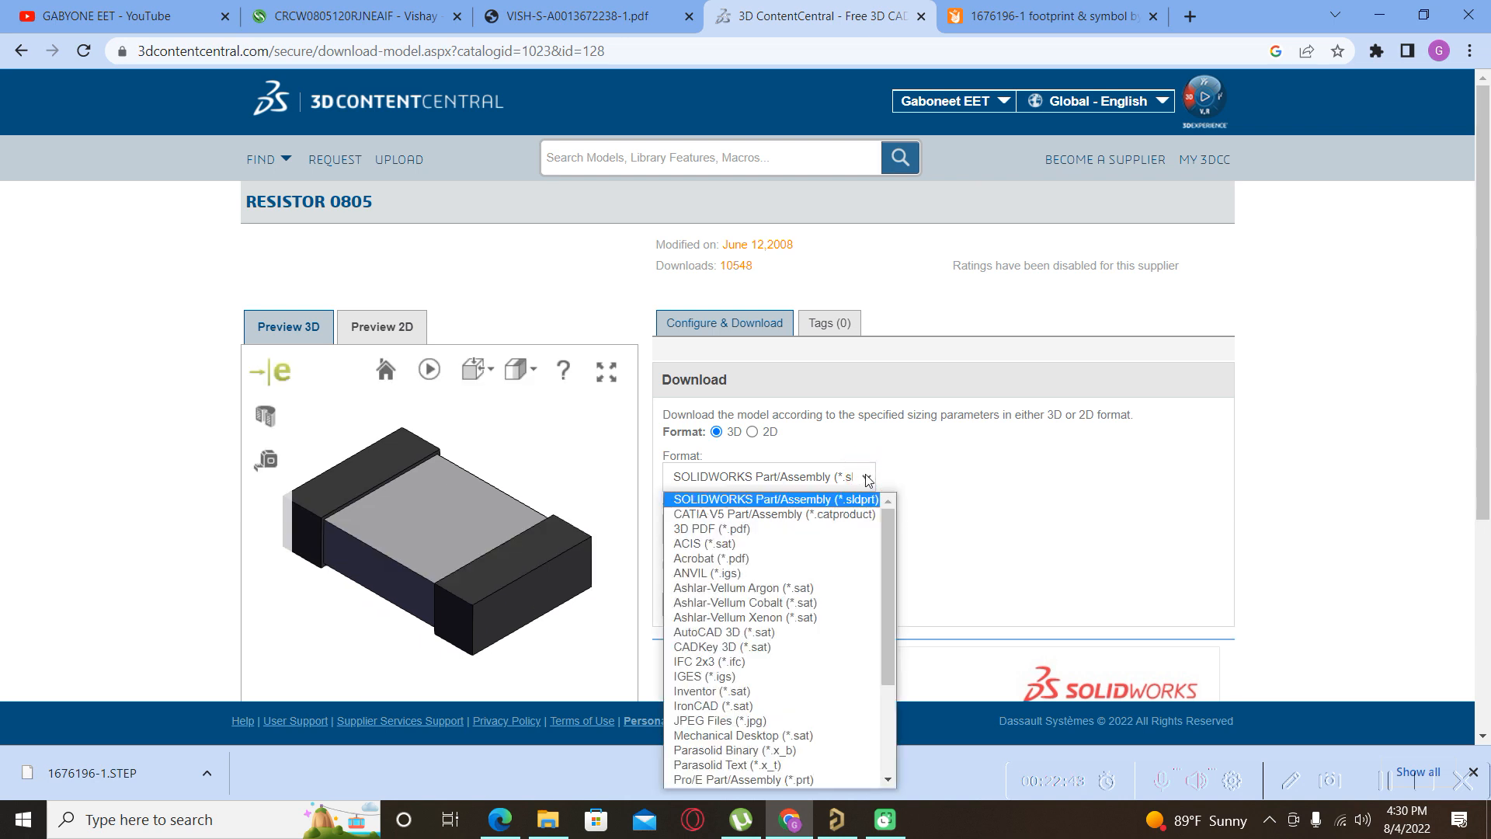
scroll(834, 556, "down", 3)
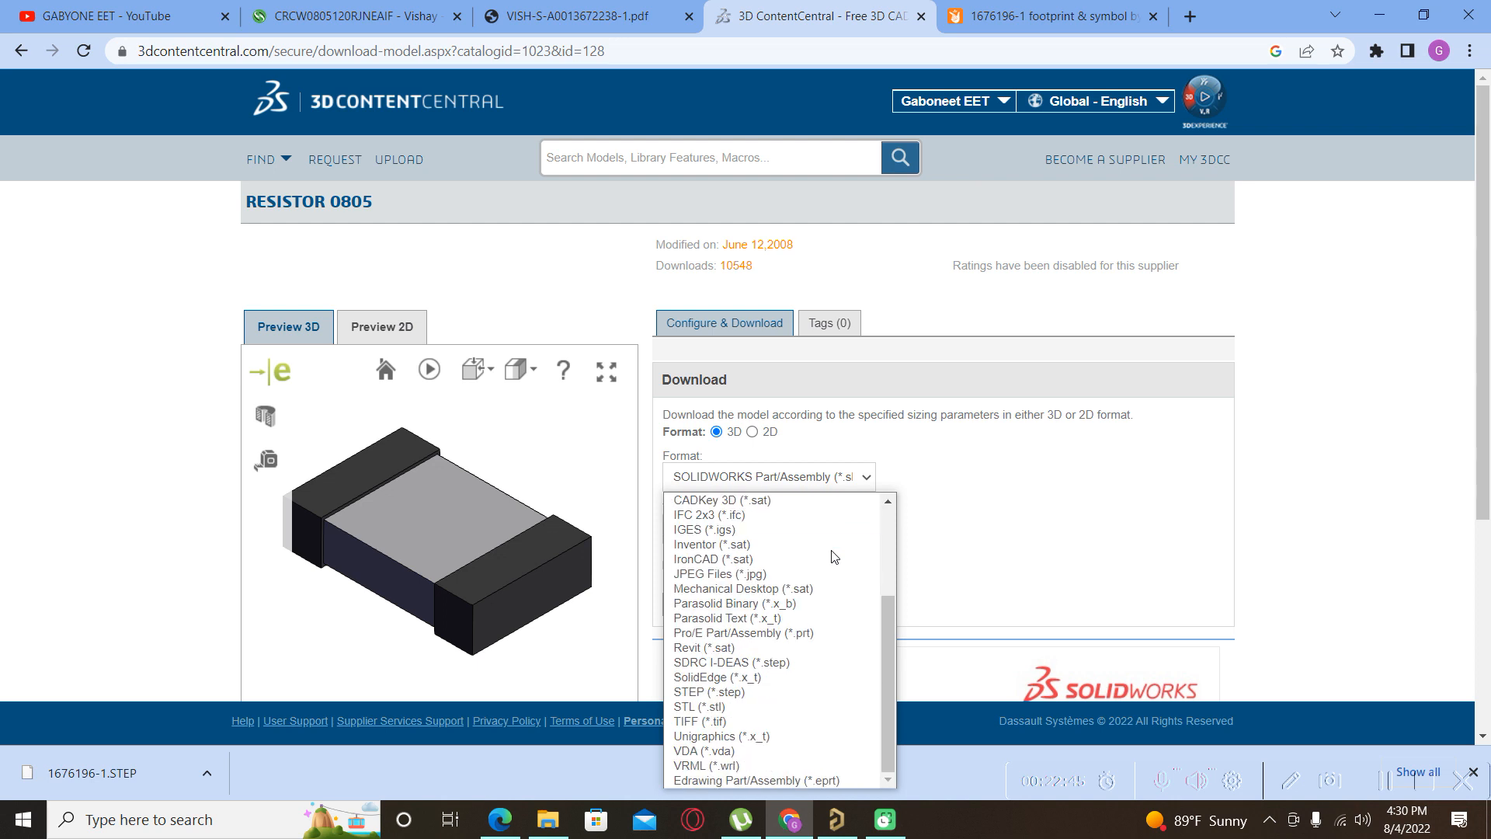
left_click(800, 691)
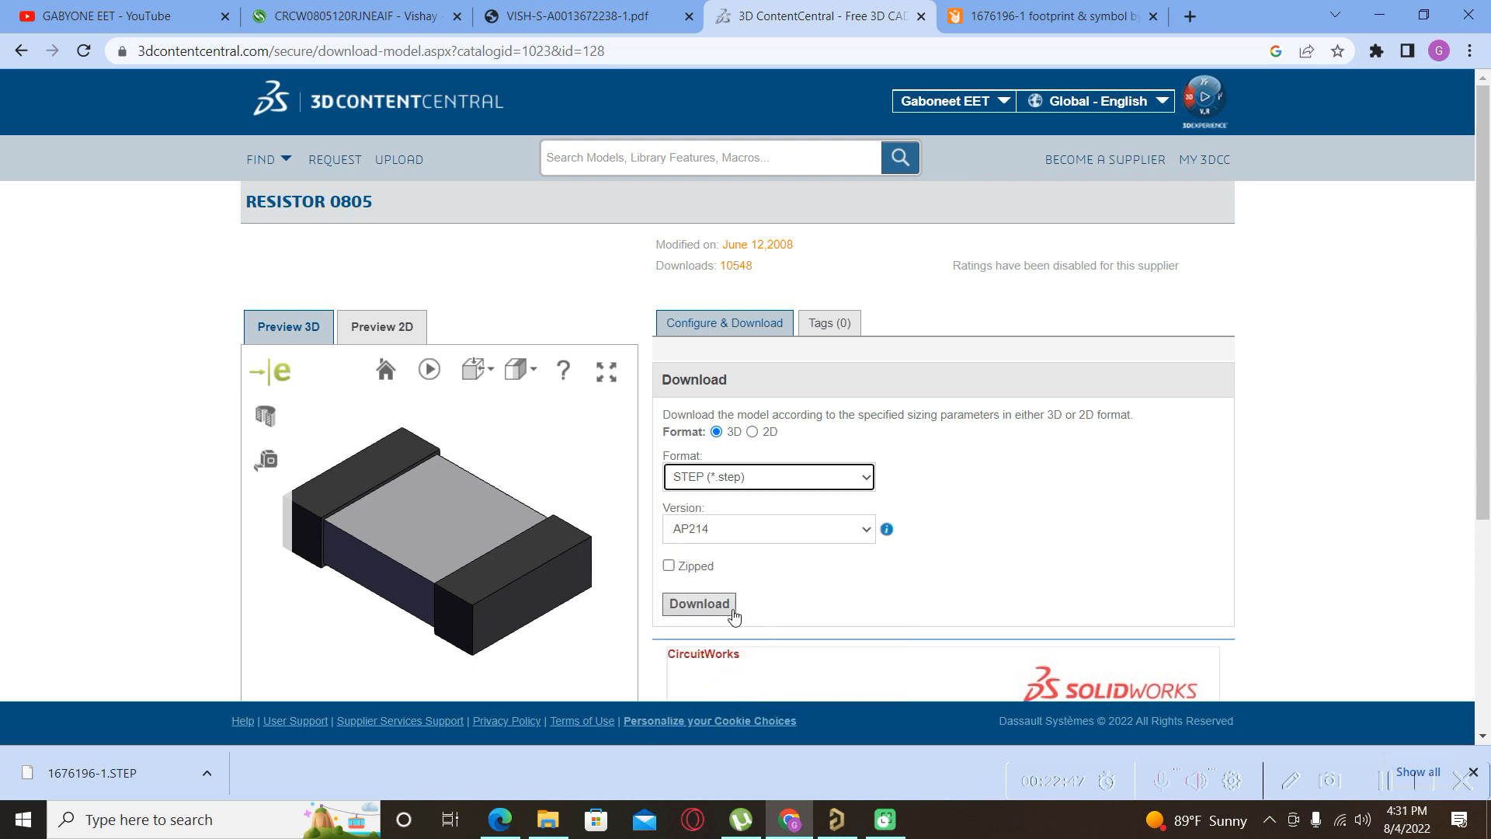
left_click(733, 613)
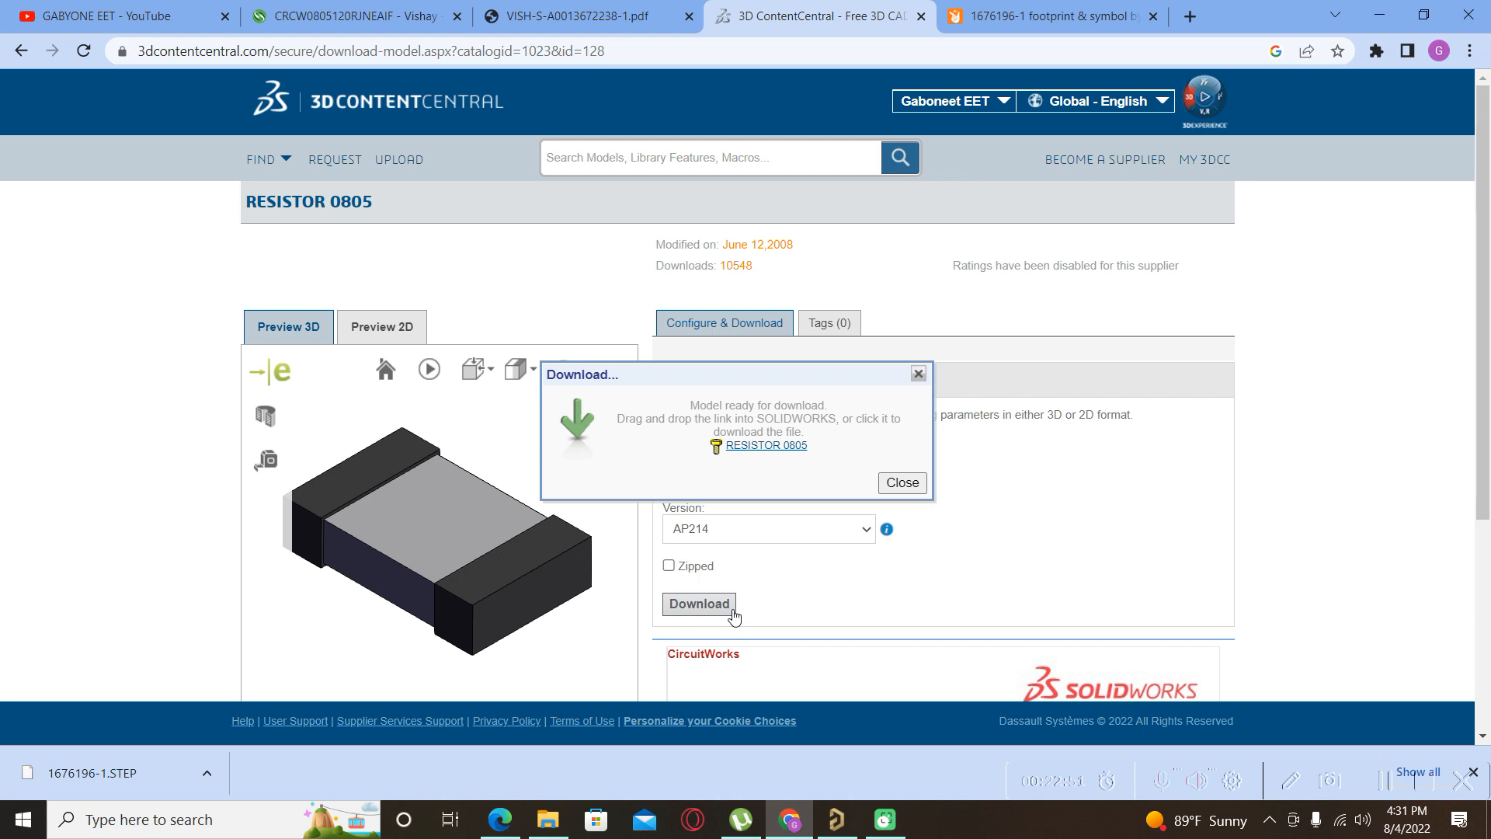
left_click(759, 448)
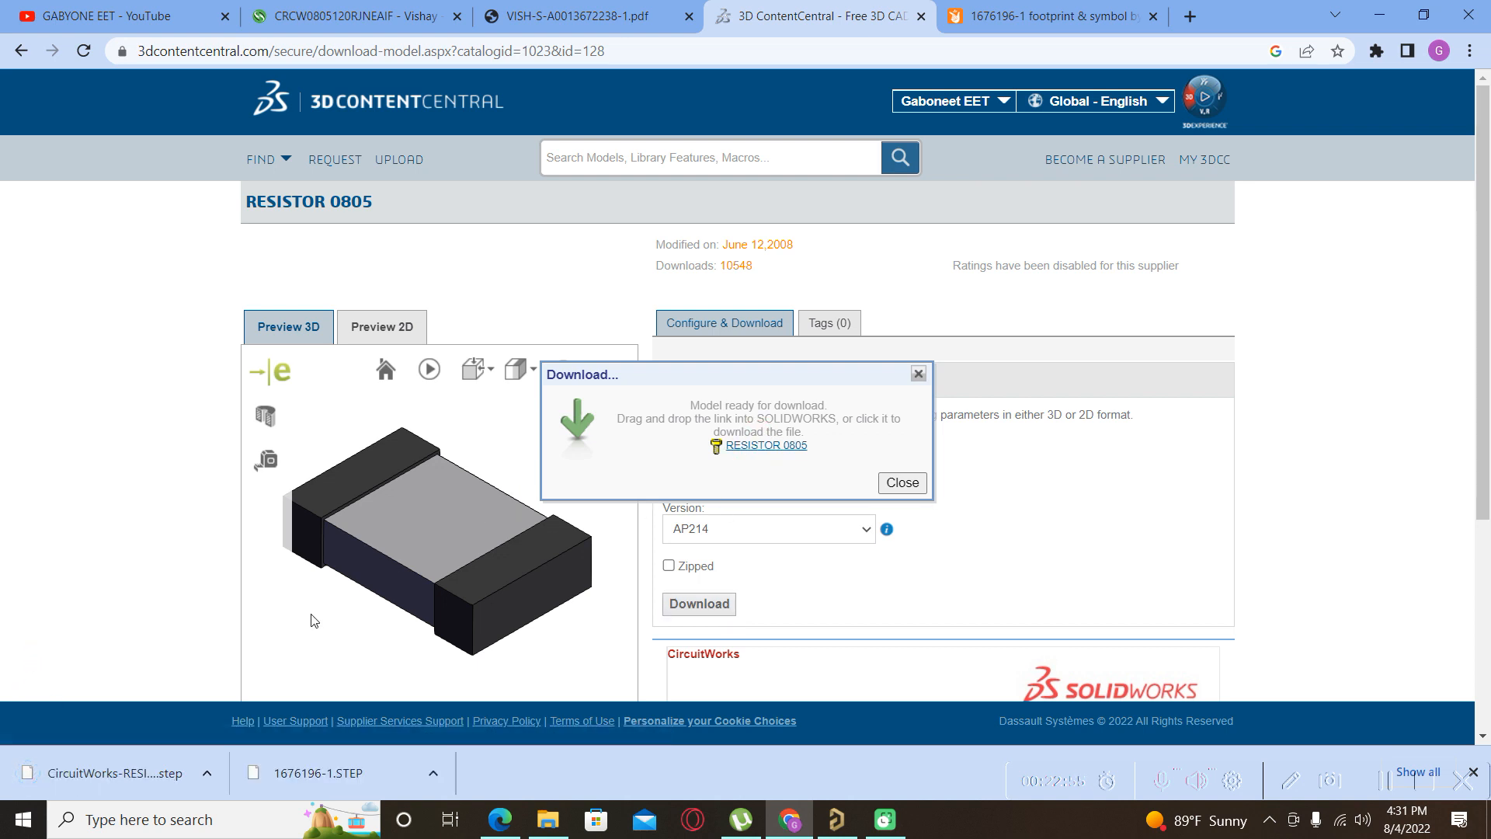
left_click(209, 773)
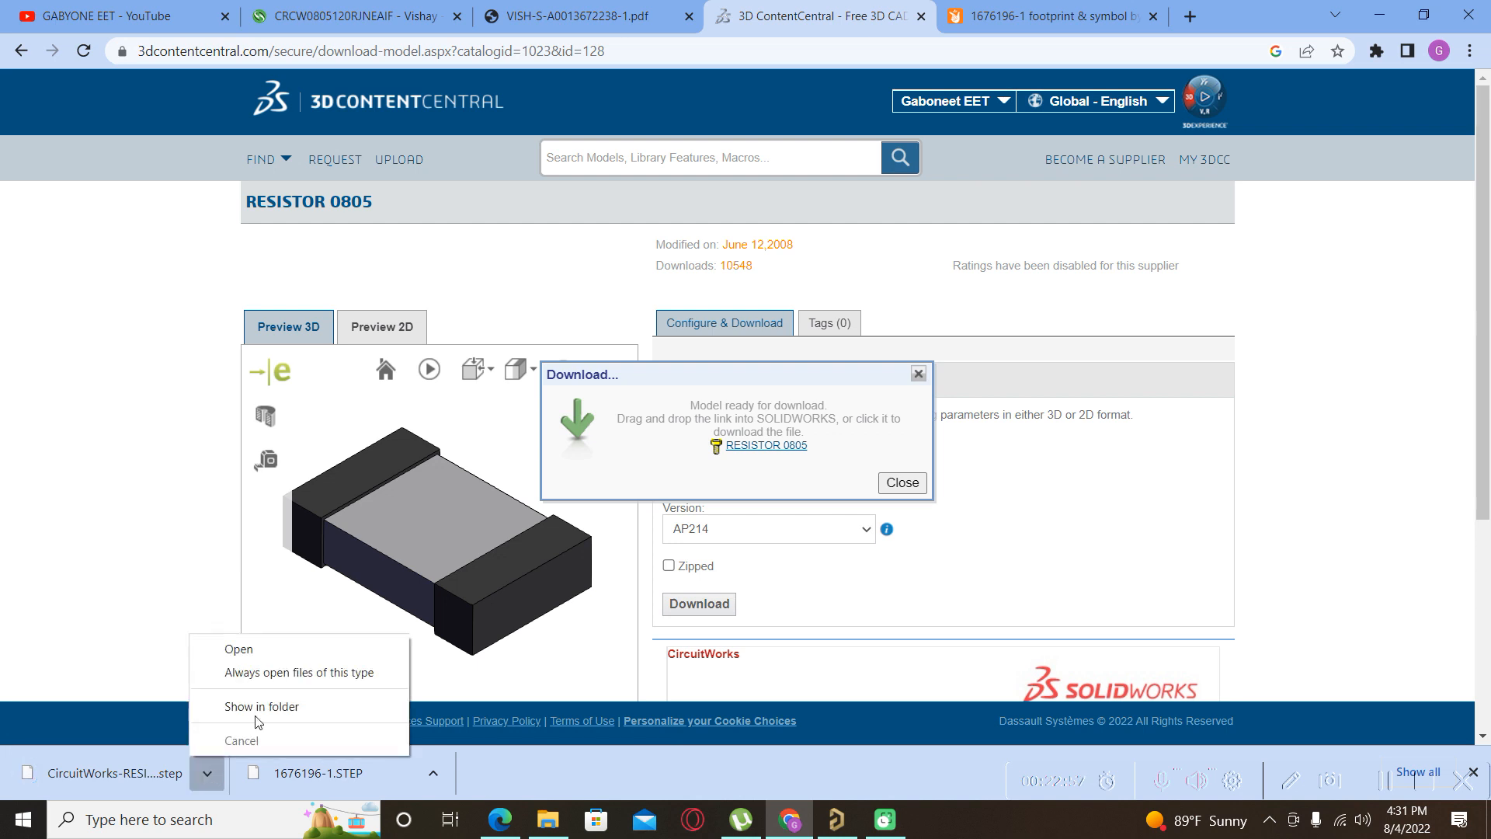
Locate CircuitWorks-RESISTOR 0805.step in Downloads, then return to the LocalPCBLIB footprint in Altium.
left_click(252, 708)
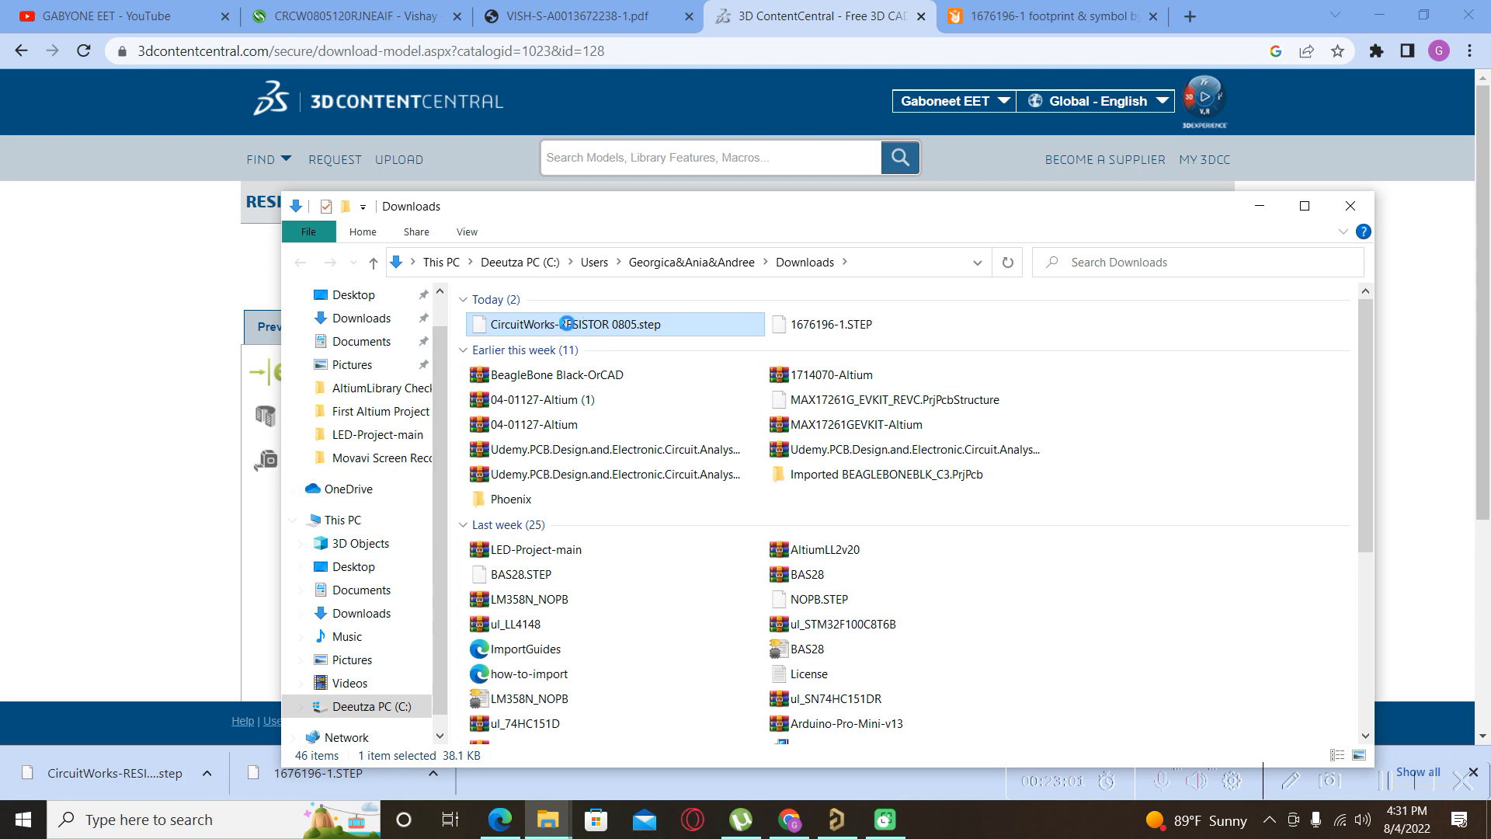
right_click(567, 325)
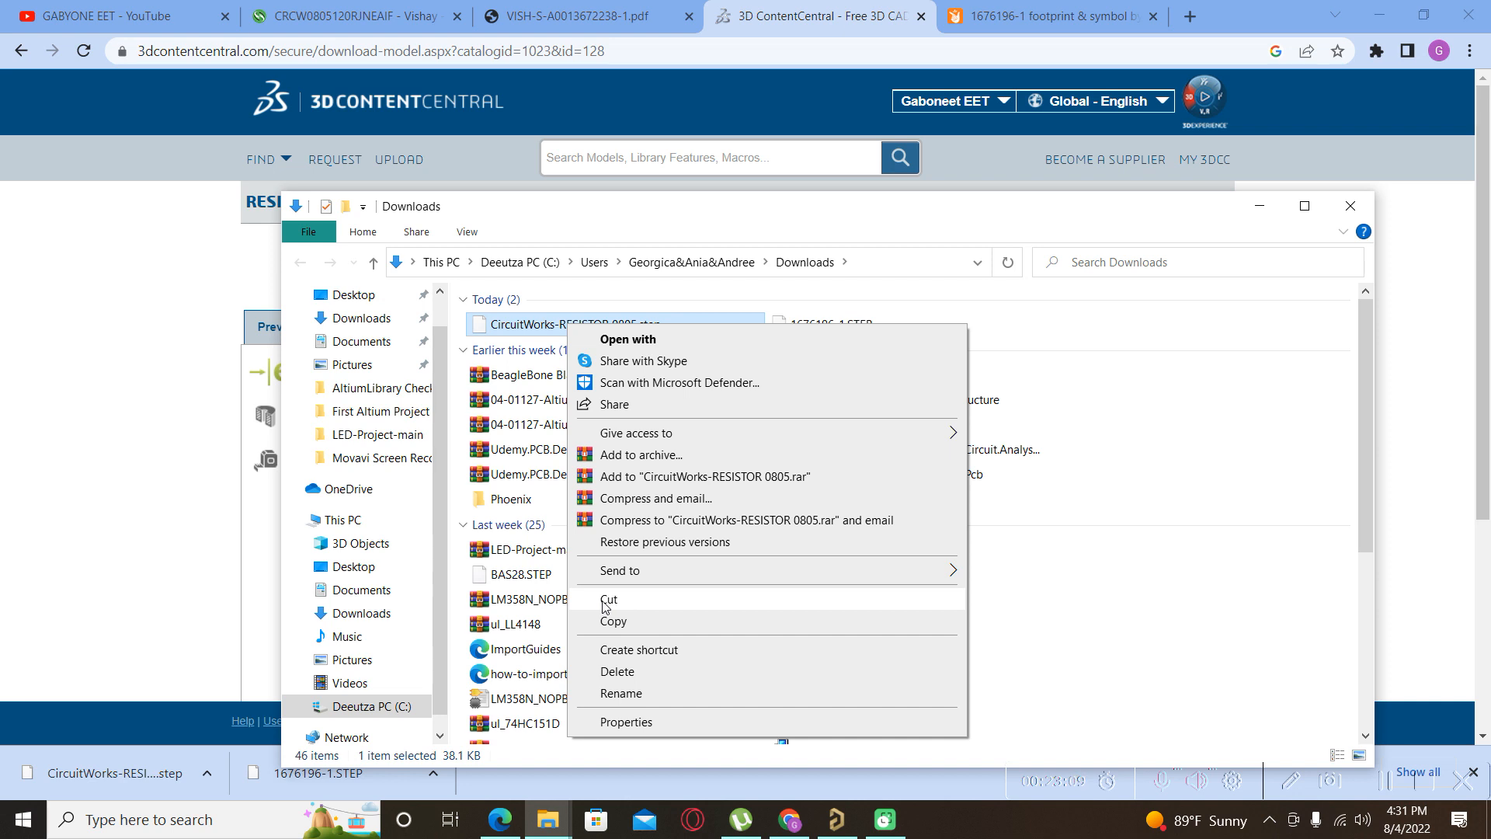
left_click(1056, 608)
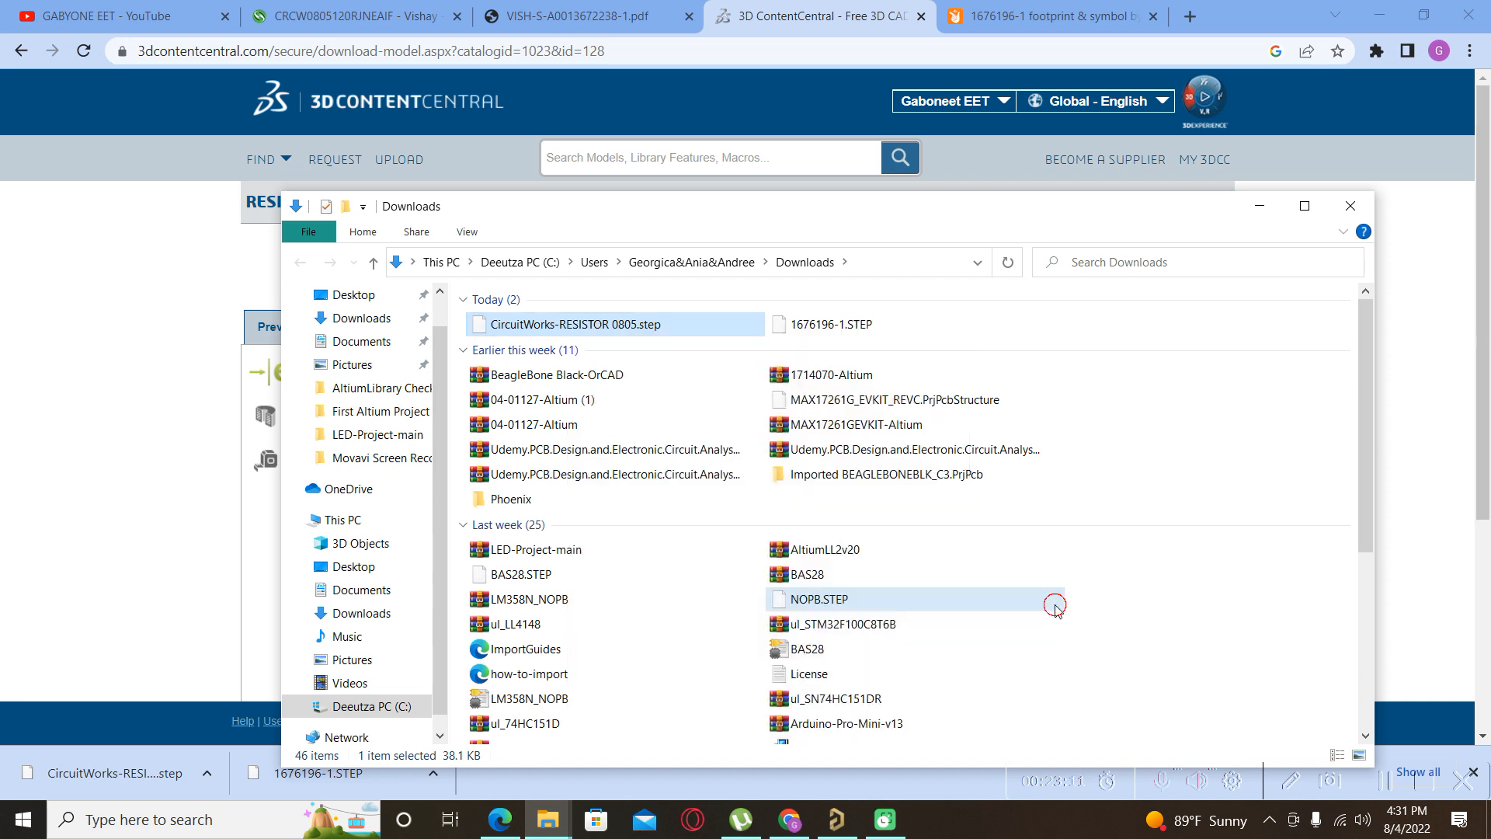
left_click(1260, 205)
left_click(852, 833)
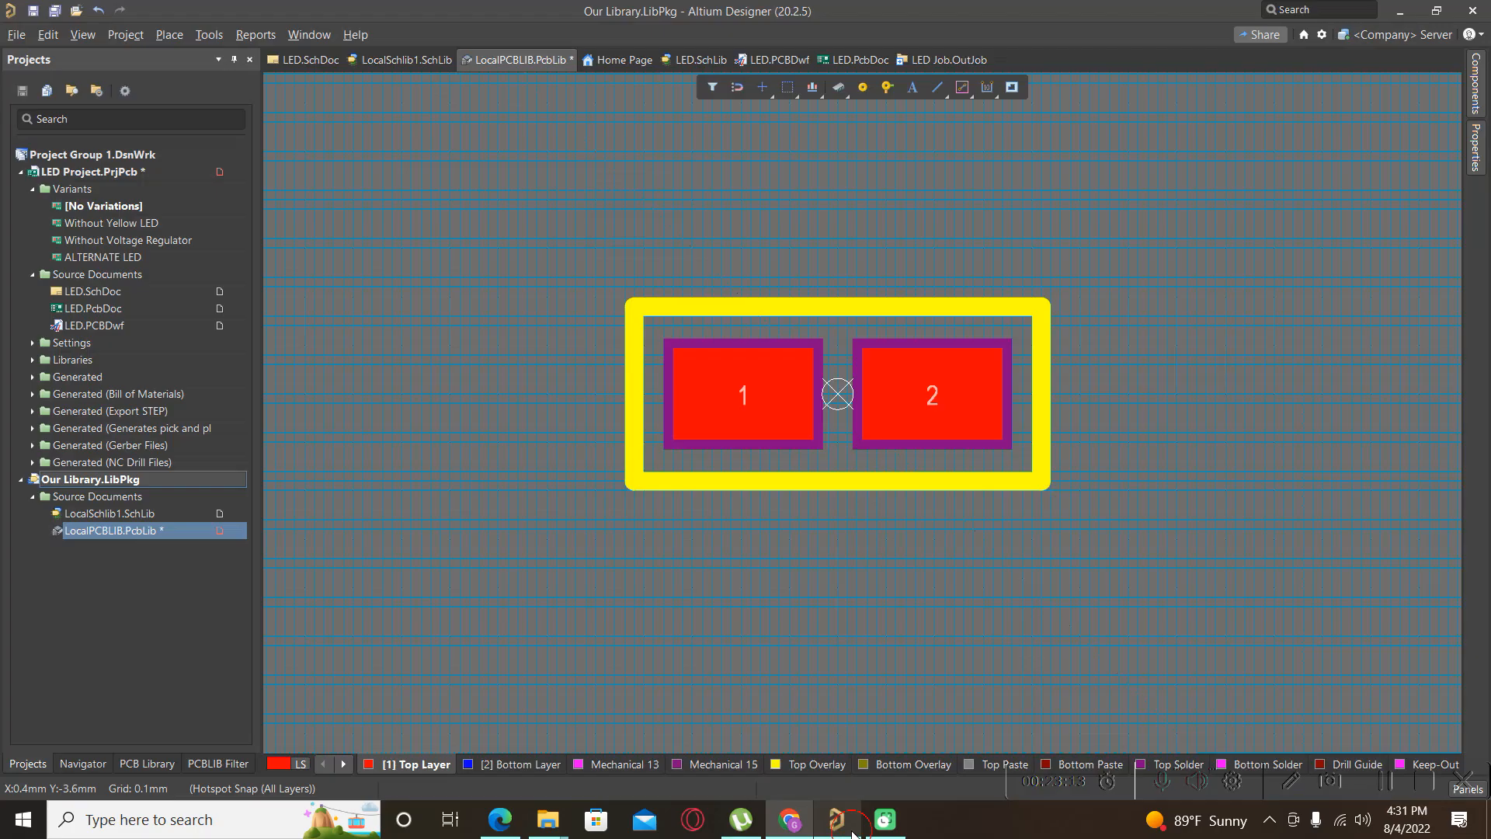
Place CircuitWorks-RESISTOR 0805.step as a 3D body just above the footprint pads.
left_click(169, 33)
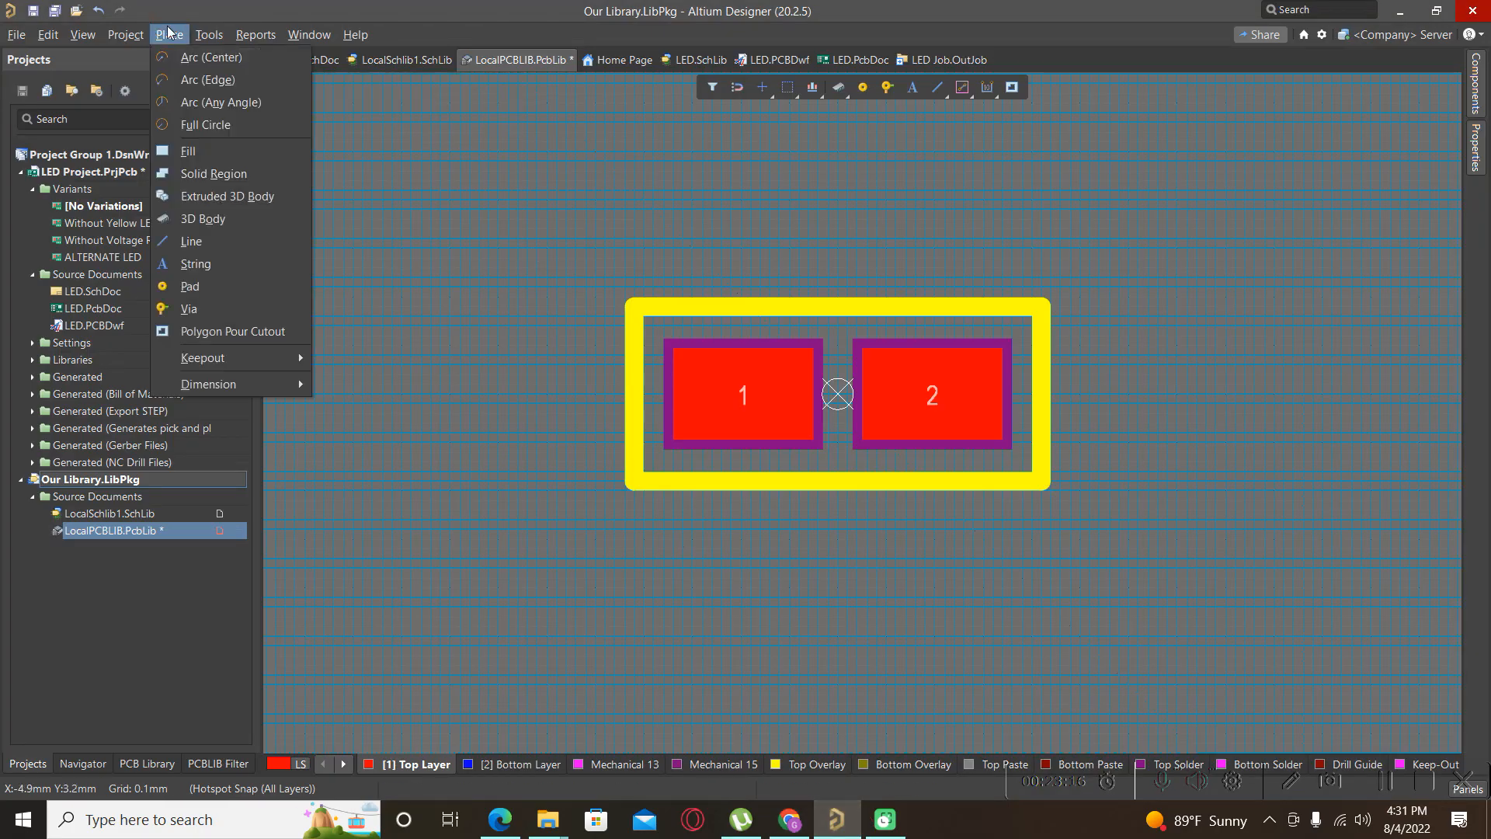
left_click(208, 218)
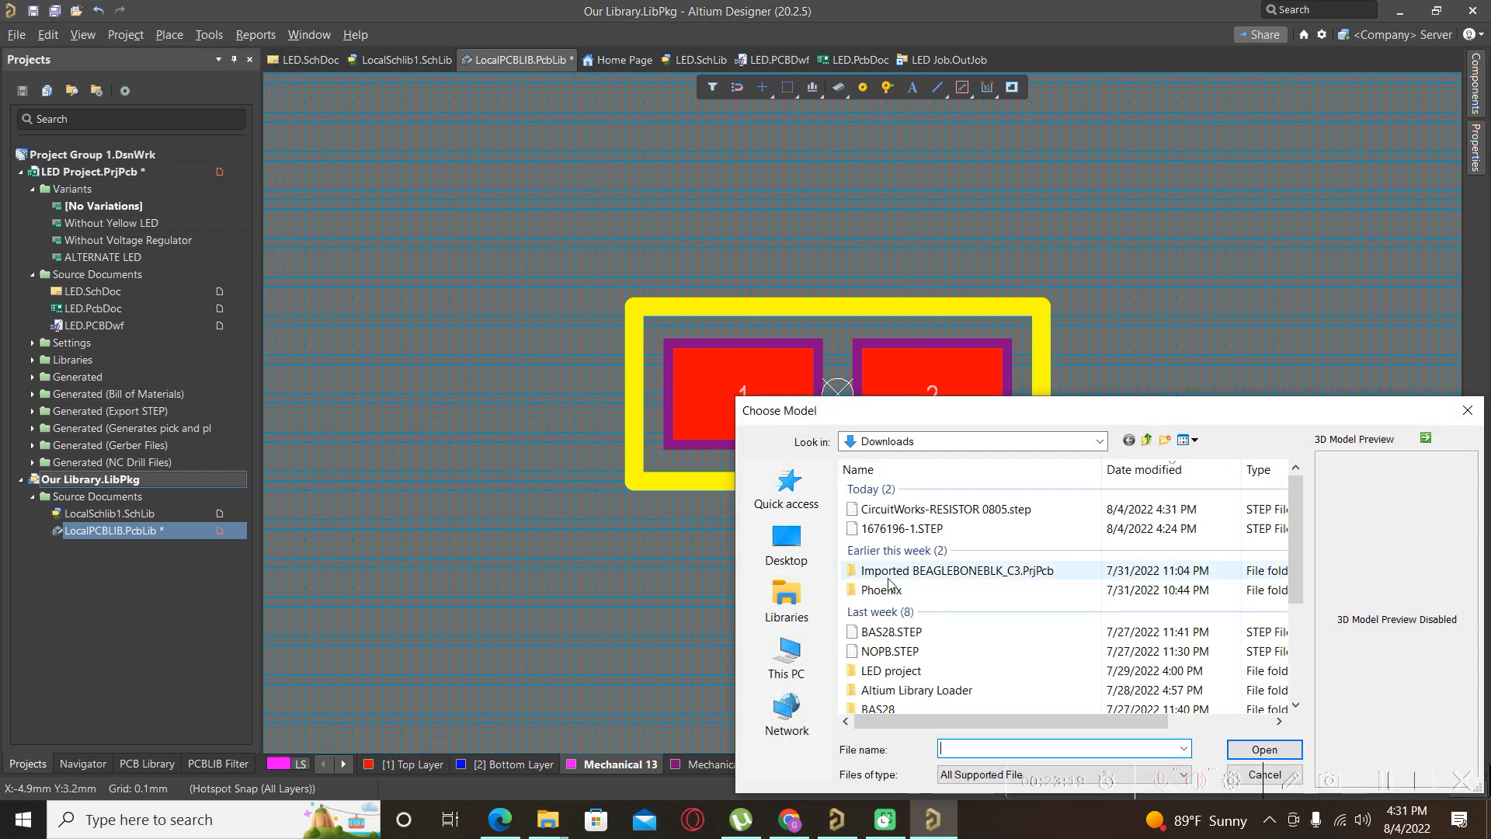
left_click(911, 511)
left_click(1265, 750)
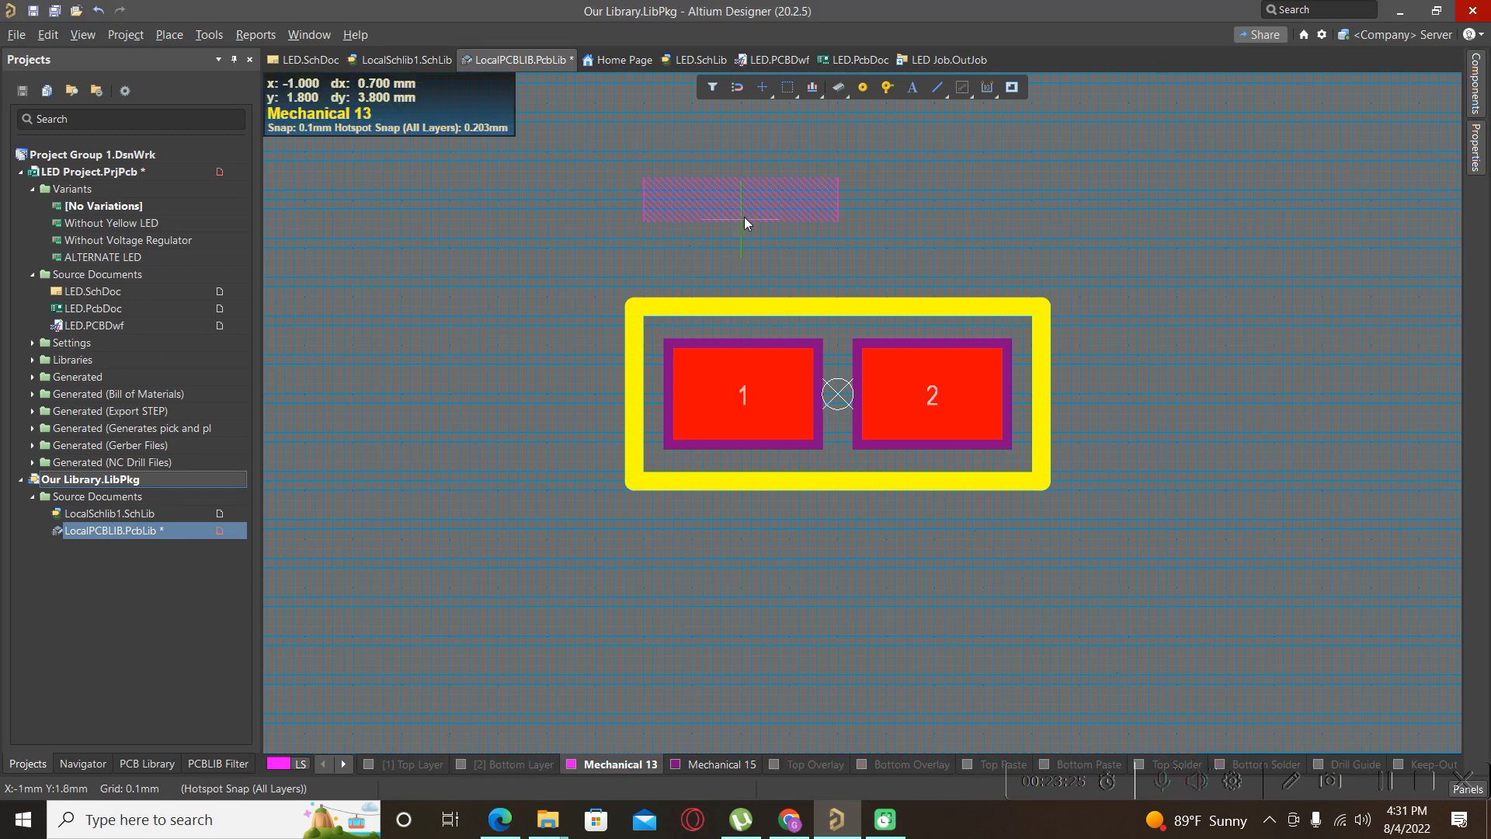
left_click(819, 257)
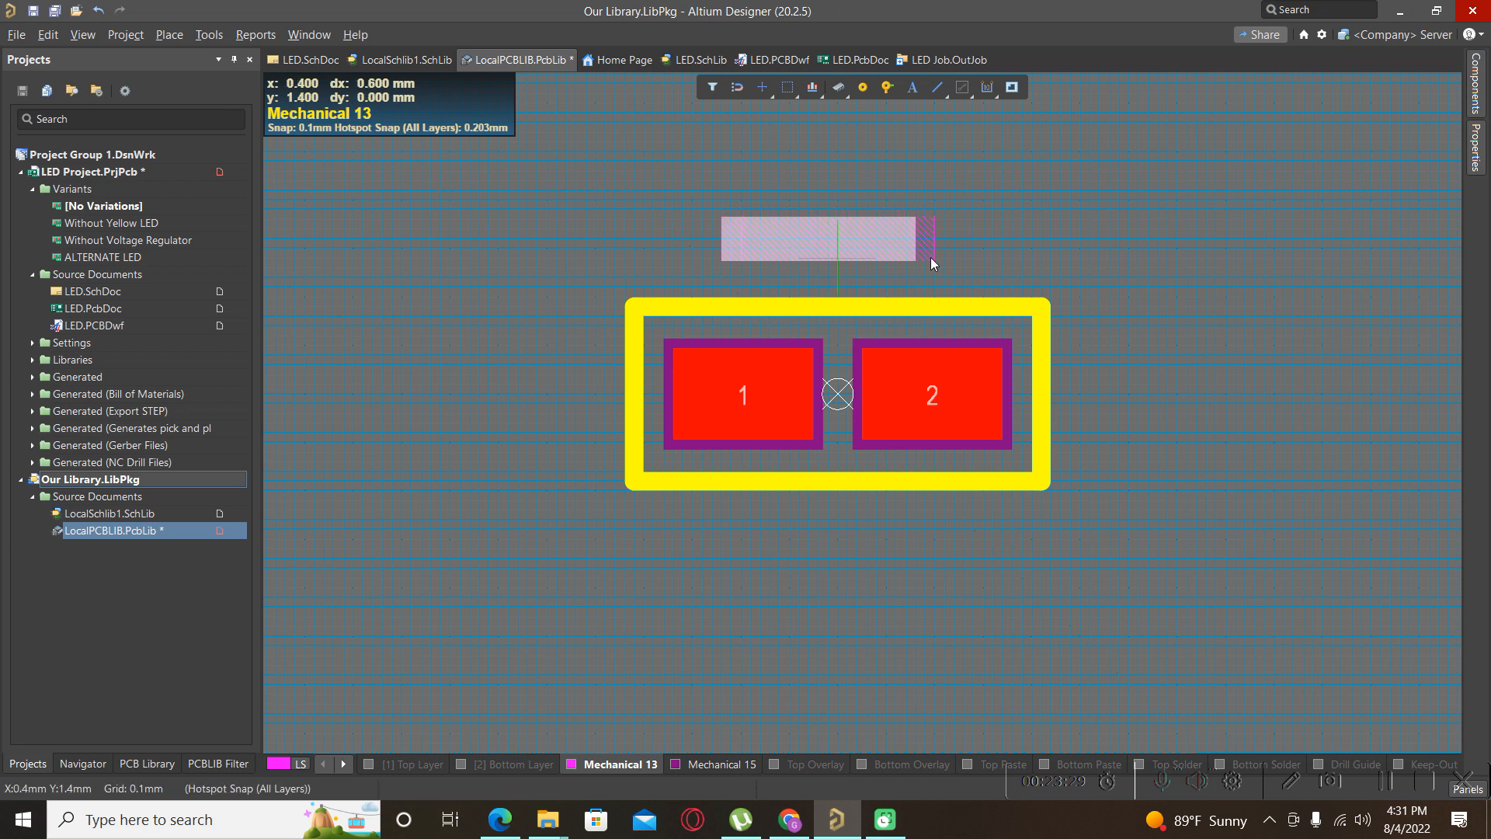
key("Escape")
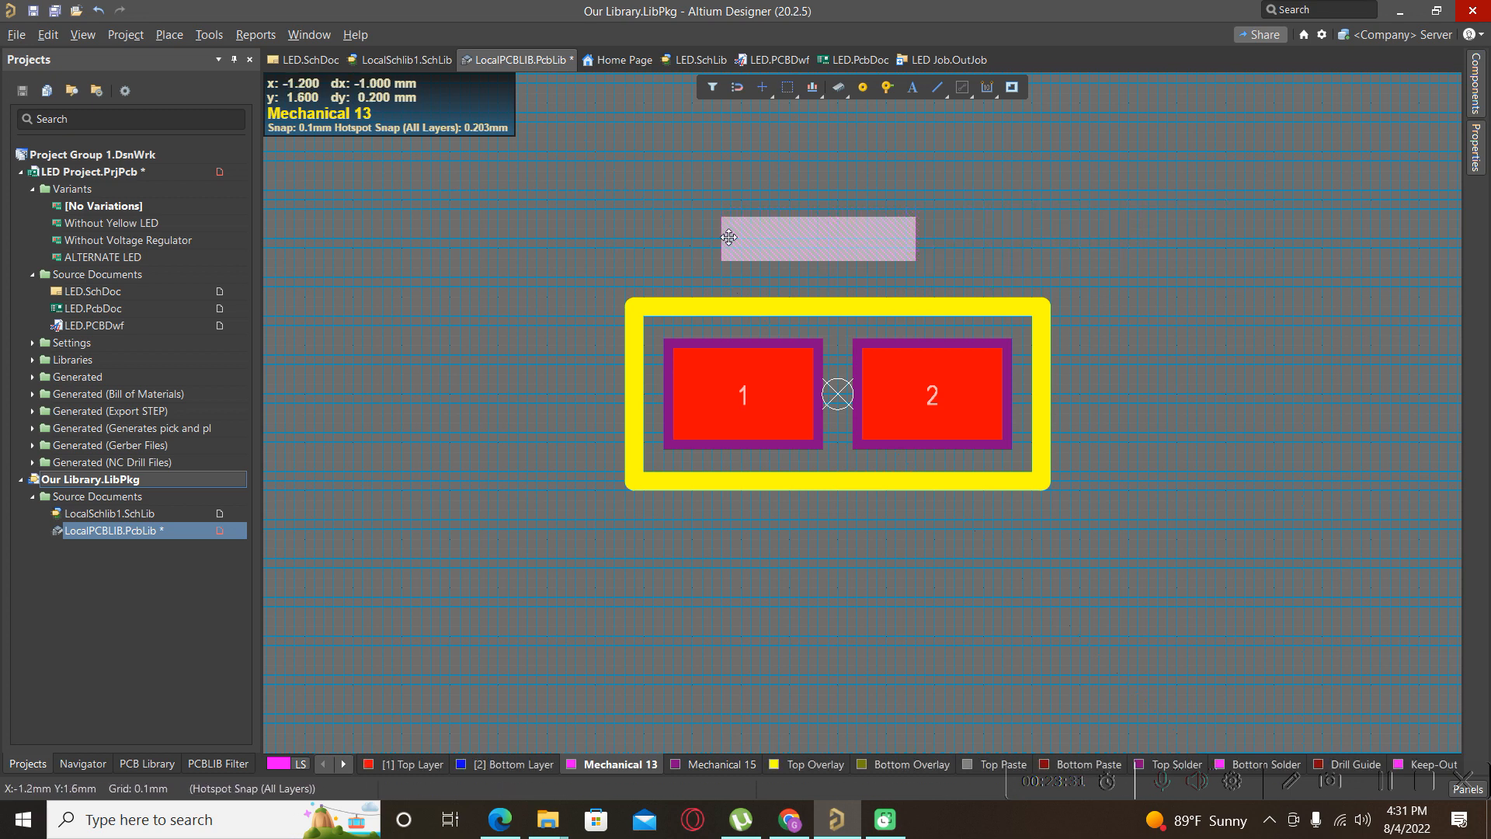
Check the placed resistor body in 3D view, then return to the 2D footprint.
scroll(701, 332, "down", 2)
scroll(702, 333, "up", 3)
left_click(617, 292)
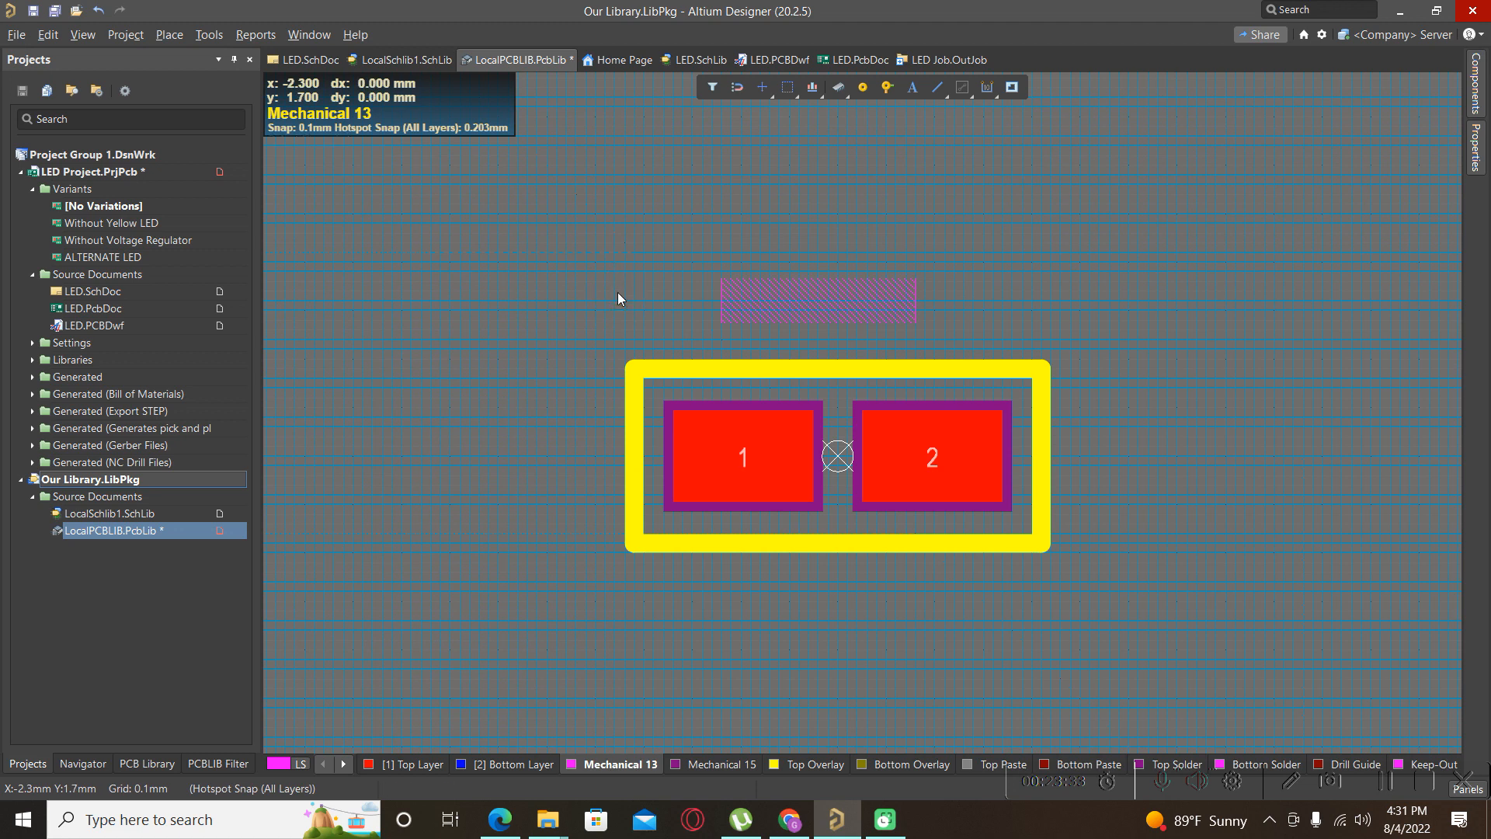
key("3")
right_click_drag(786, 357, 807, 311, "shift")
scroll(916, 353, "down", 3)
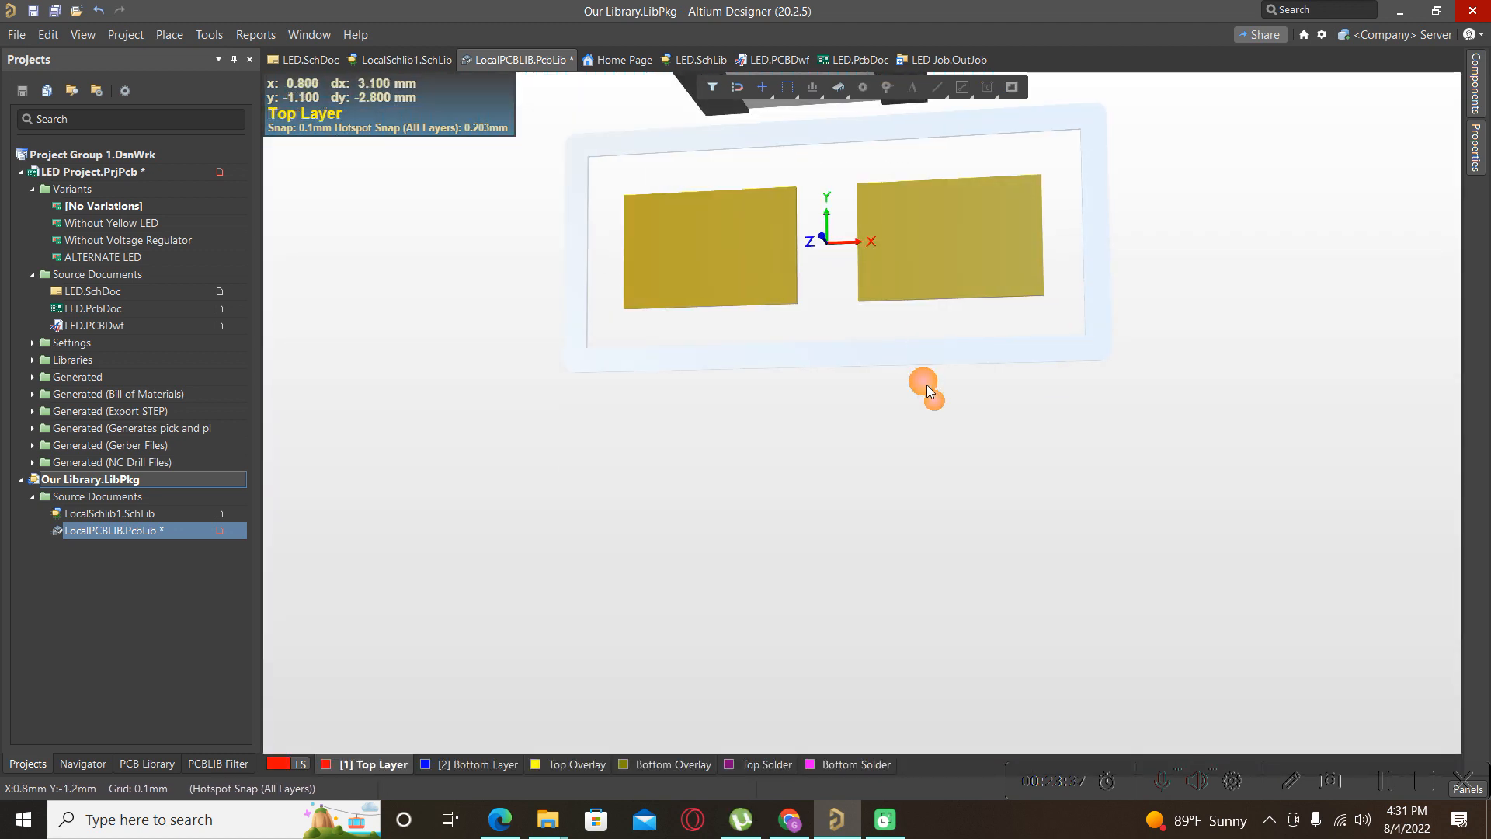
right_click_drag(926, 385, 917, 230, "shift")
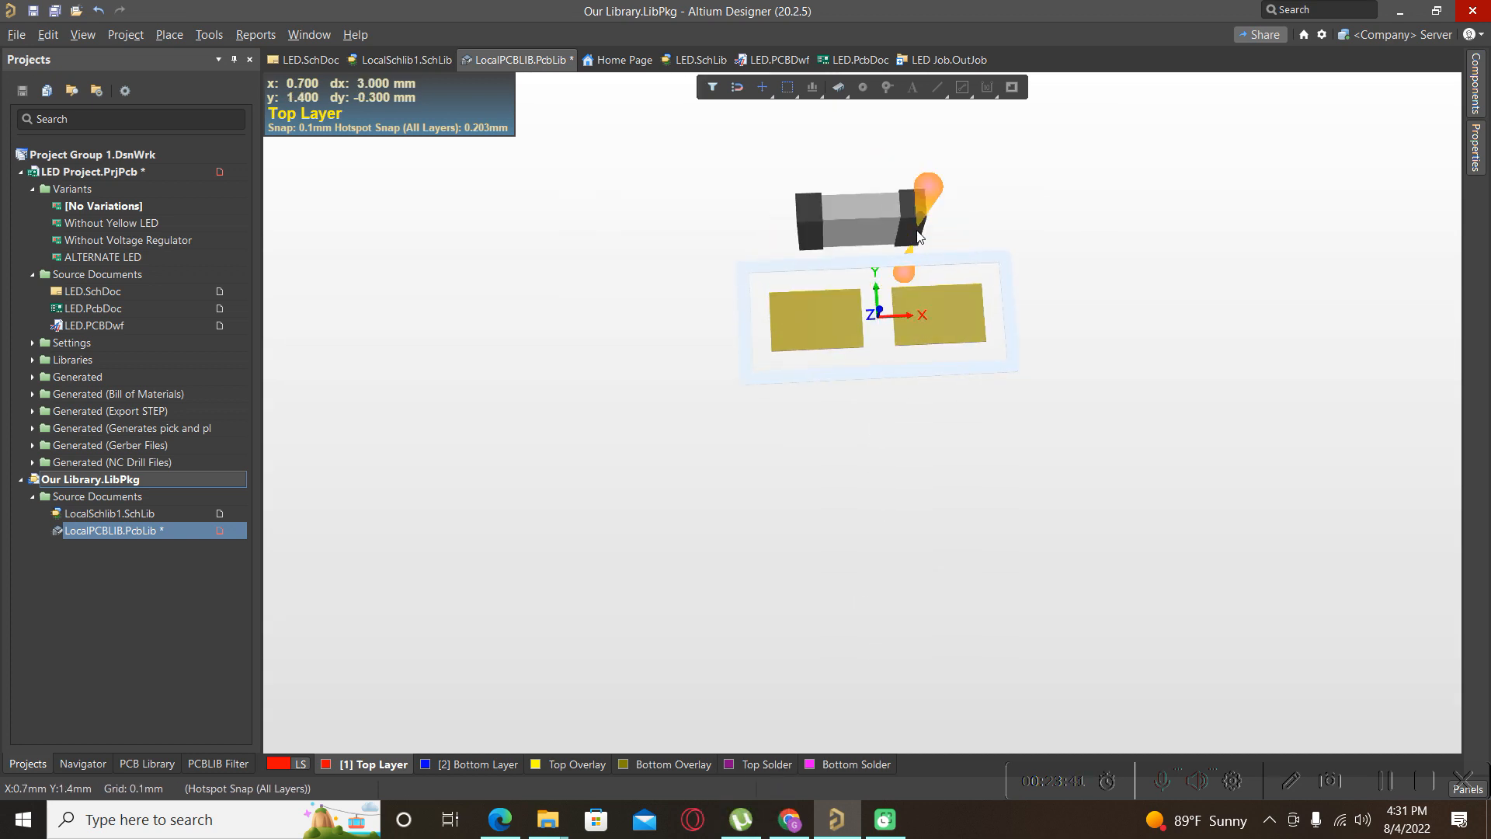
key("2")
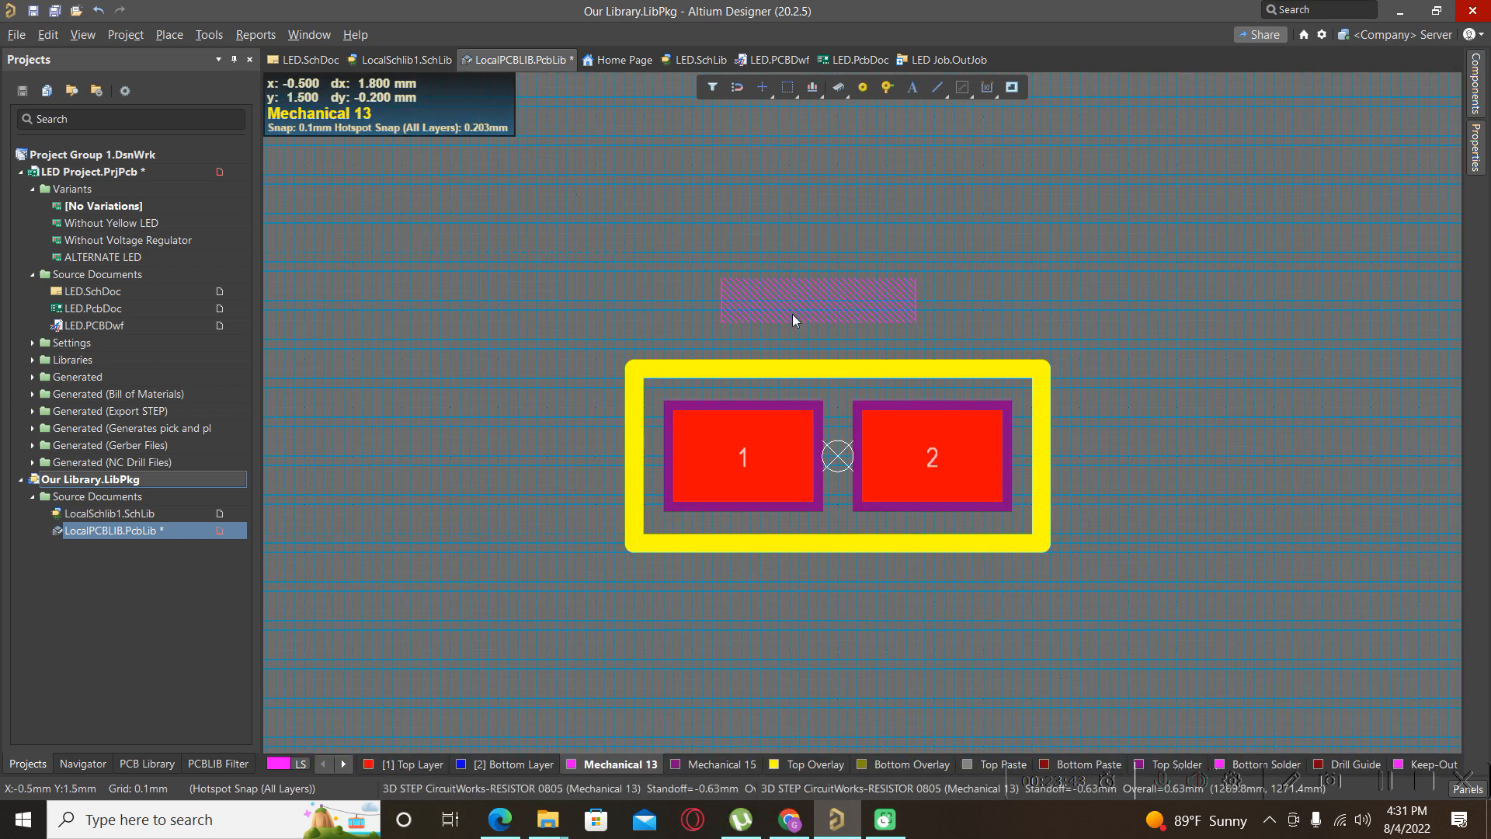
Nudge the 3D body up-left, then rotate it in 3D so it lies horizontally above the pads.
left_click_drag(817, 317, 811, 284)
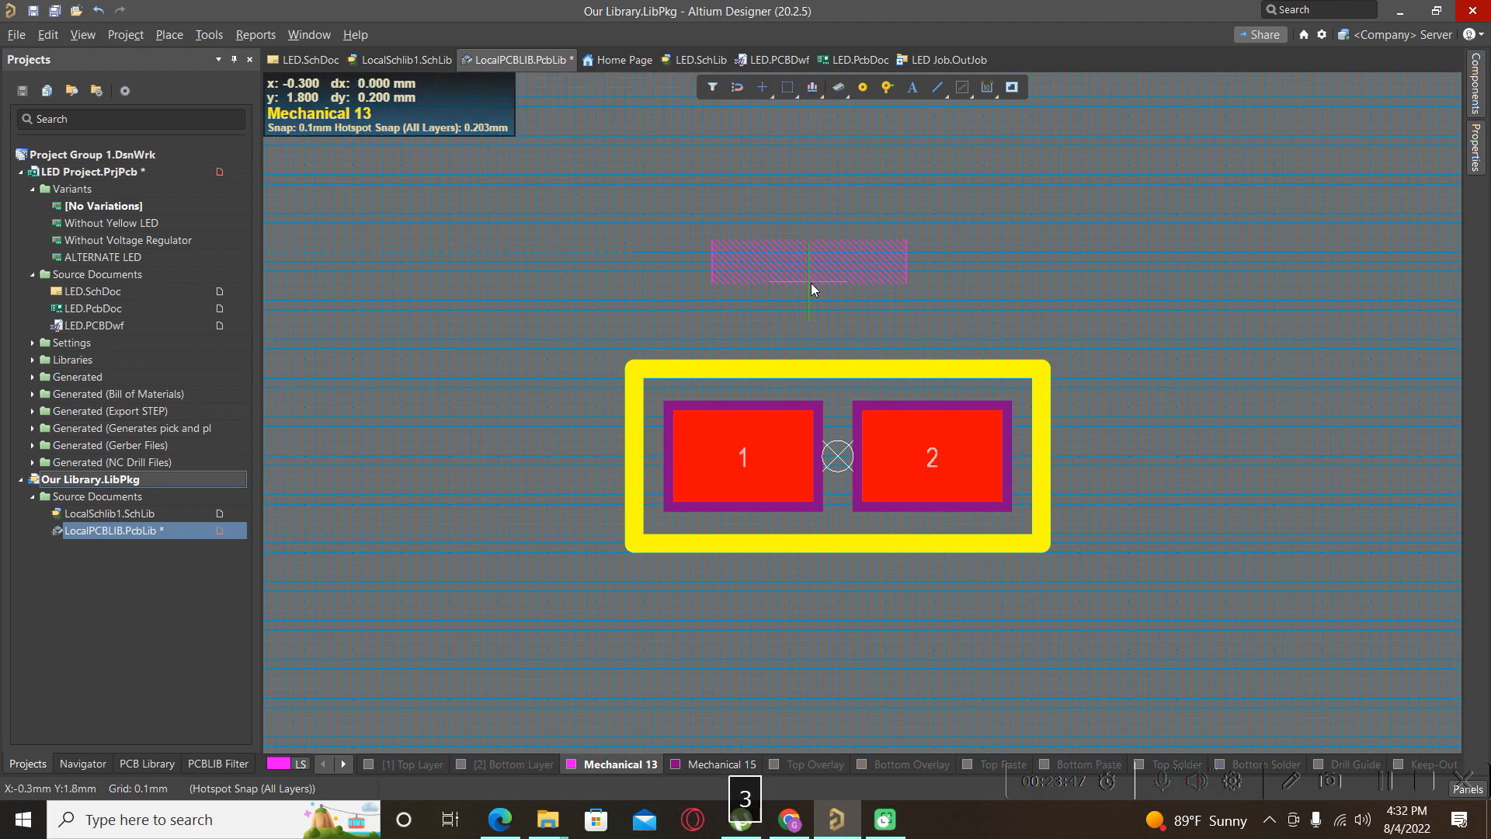
key("3")
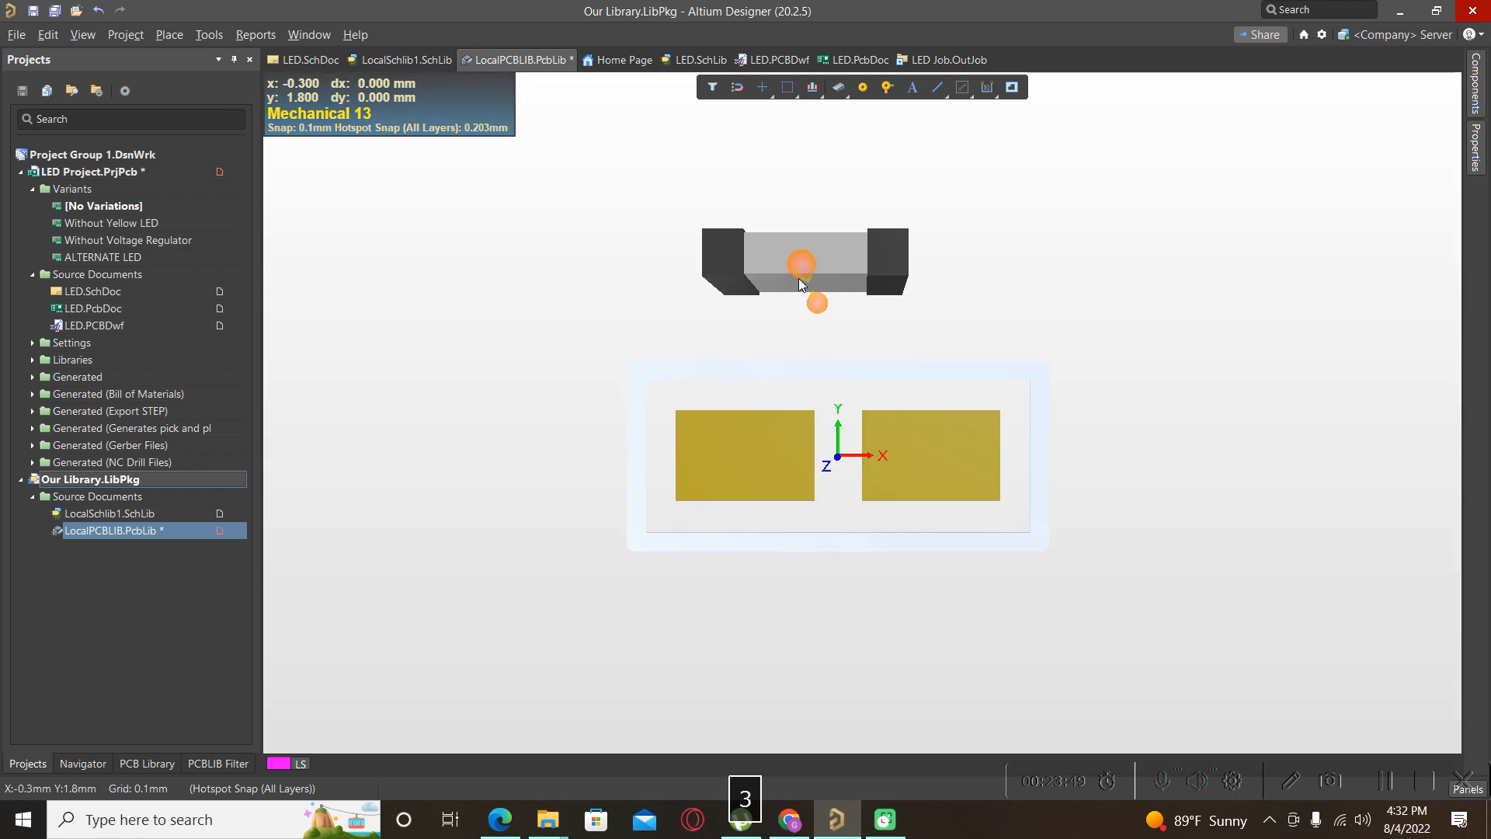
left_click_drag(852, 189, 852, 197)
key("space")
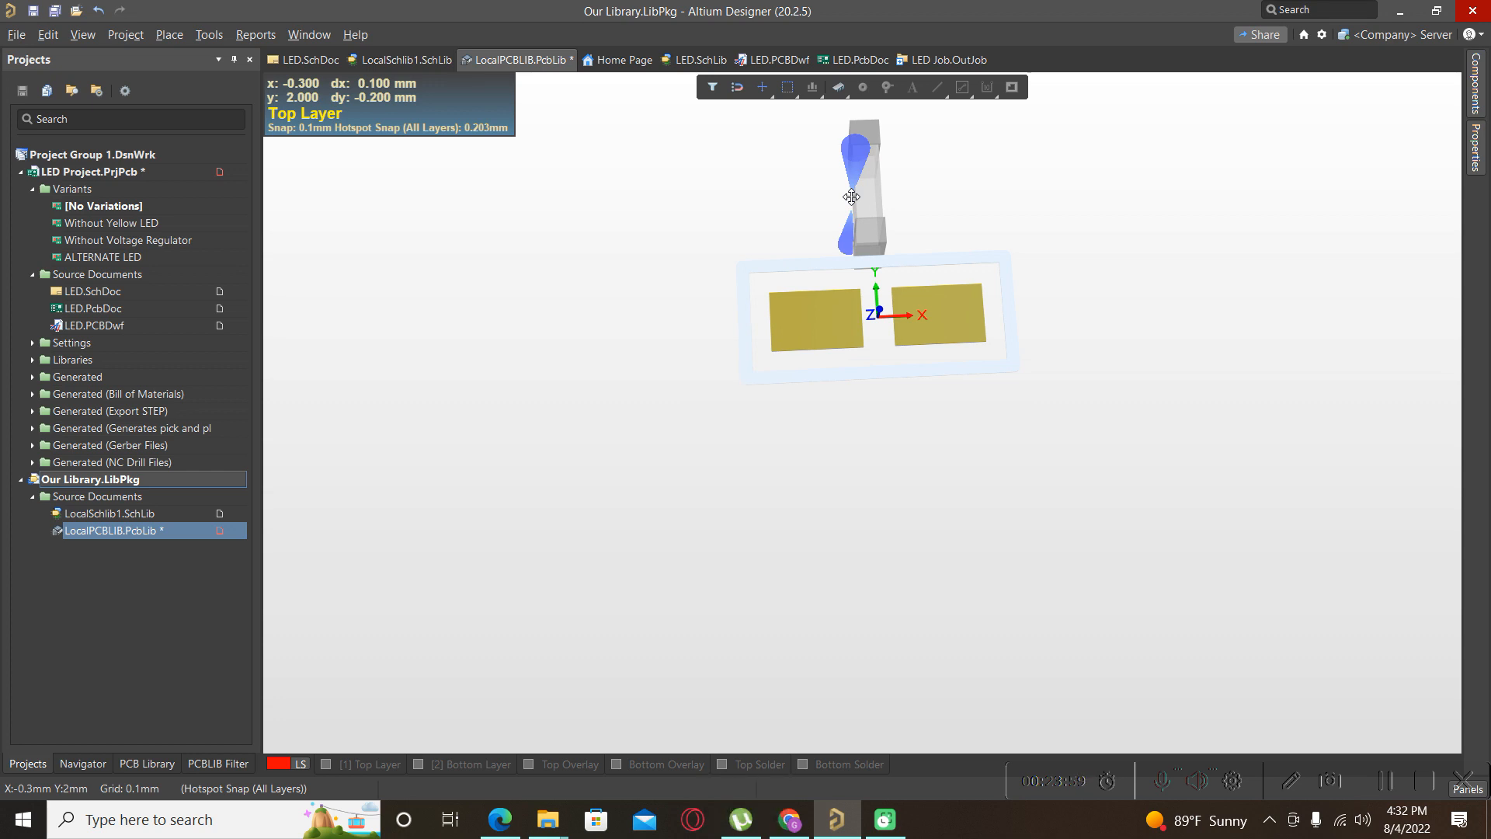
key("space")
left_click_drag(852, 197, 852, 197)
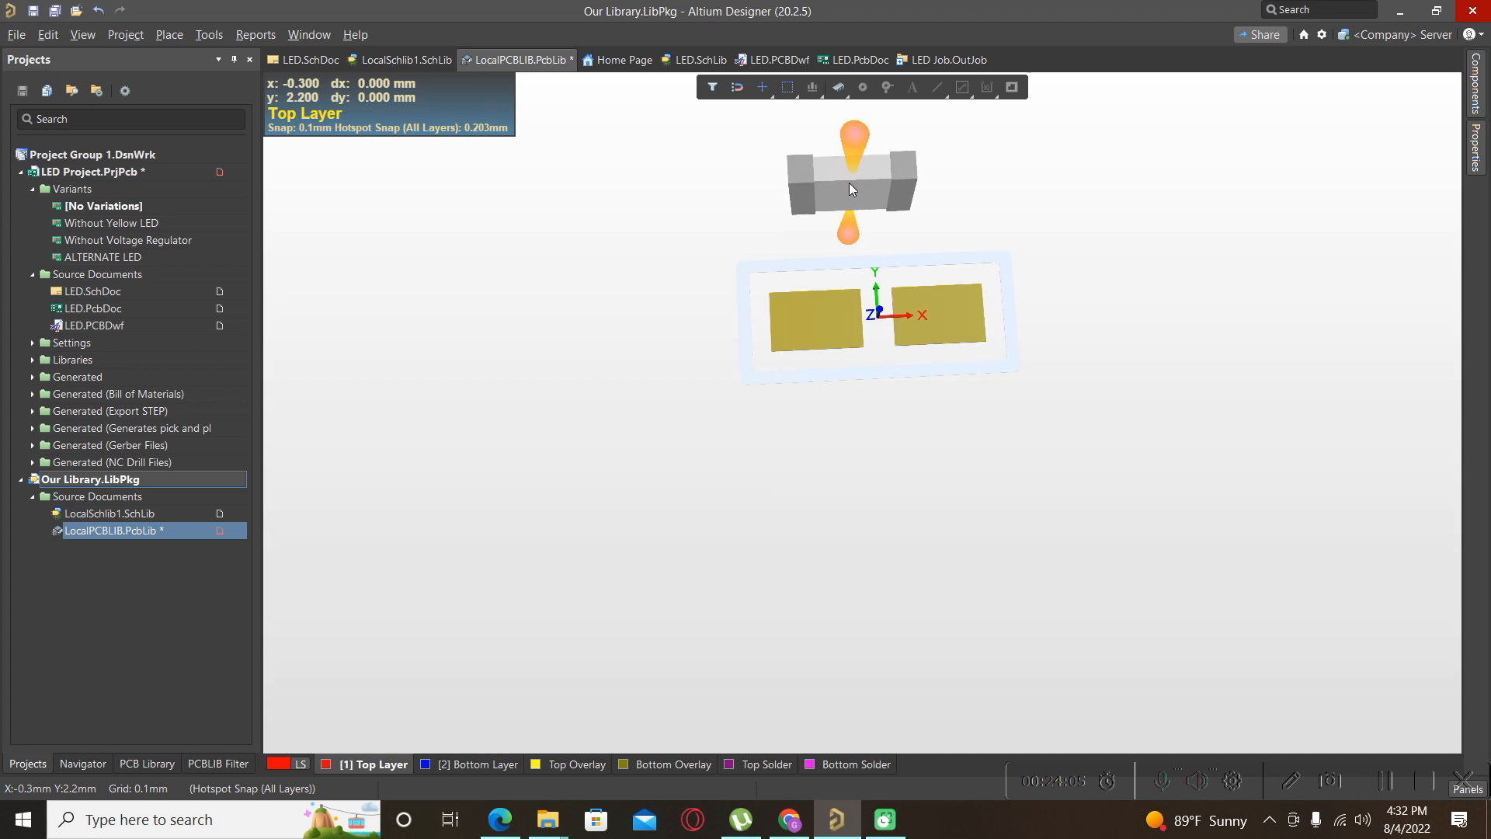
In the 3D body's properties, change Rotation X from 90 to 0.
double_click(850, 186)
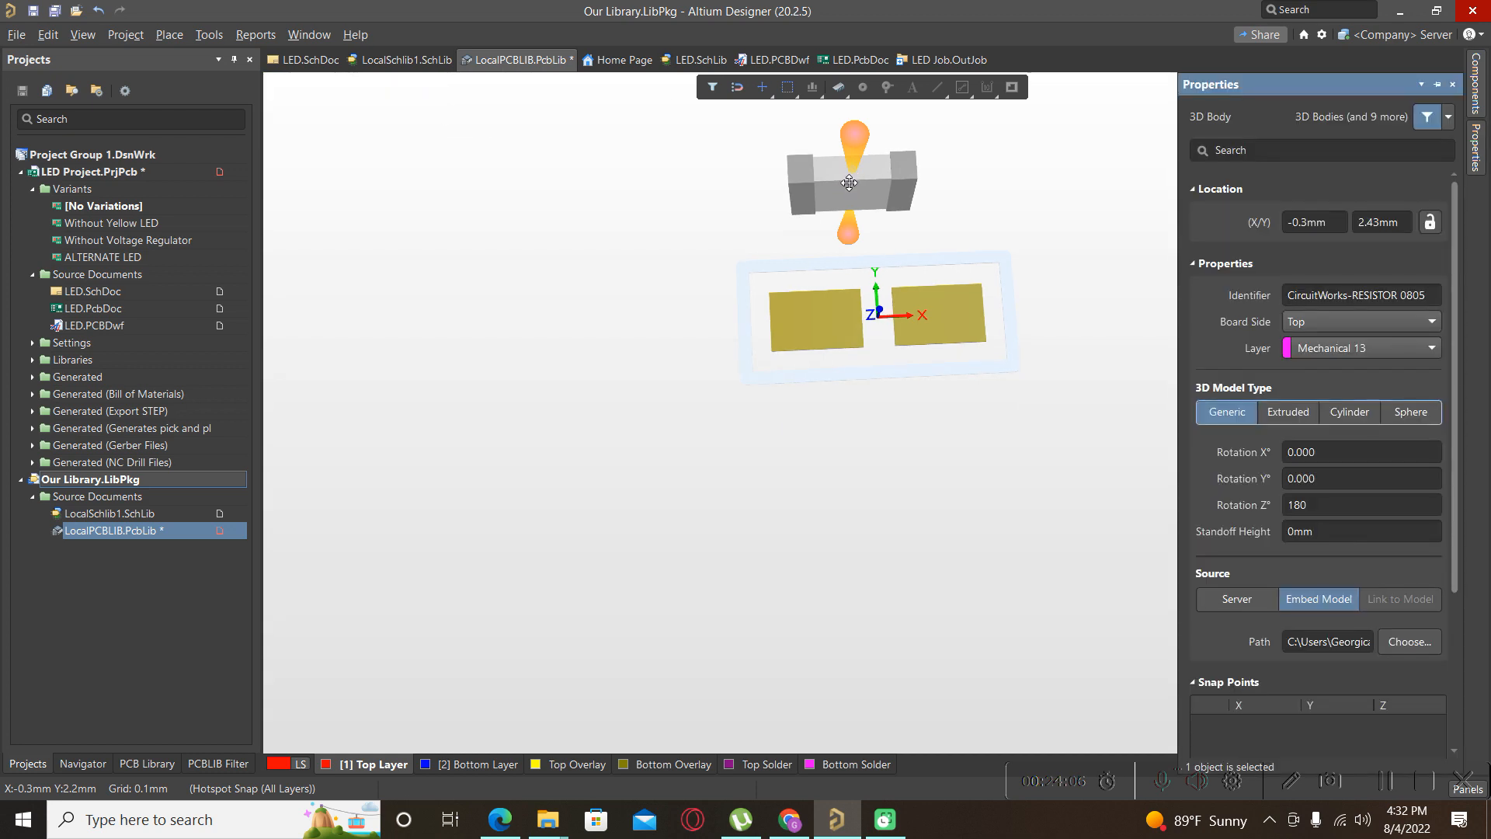
left_click(1367, 478)
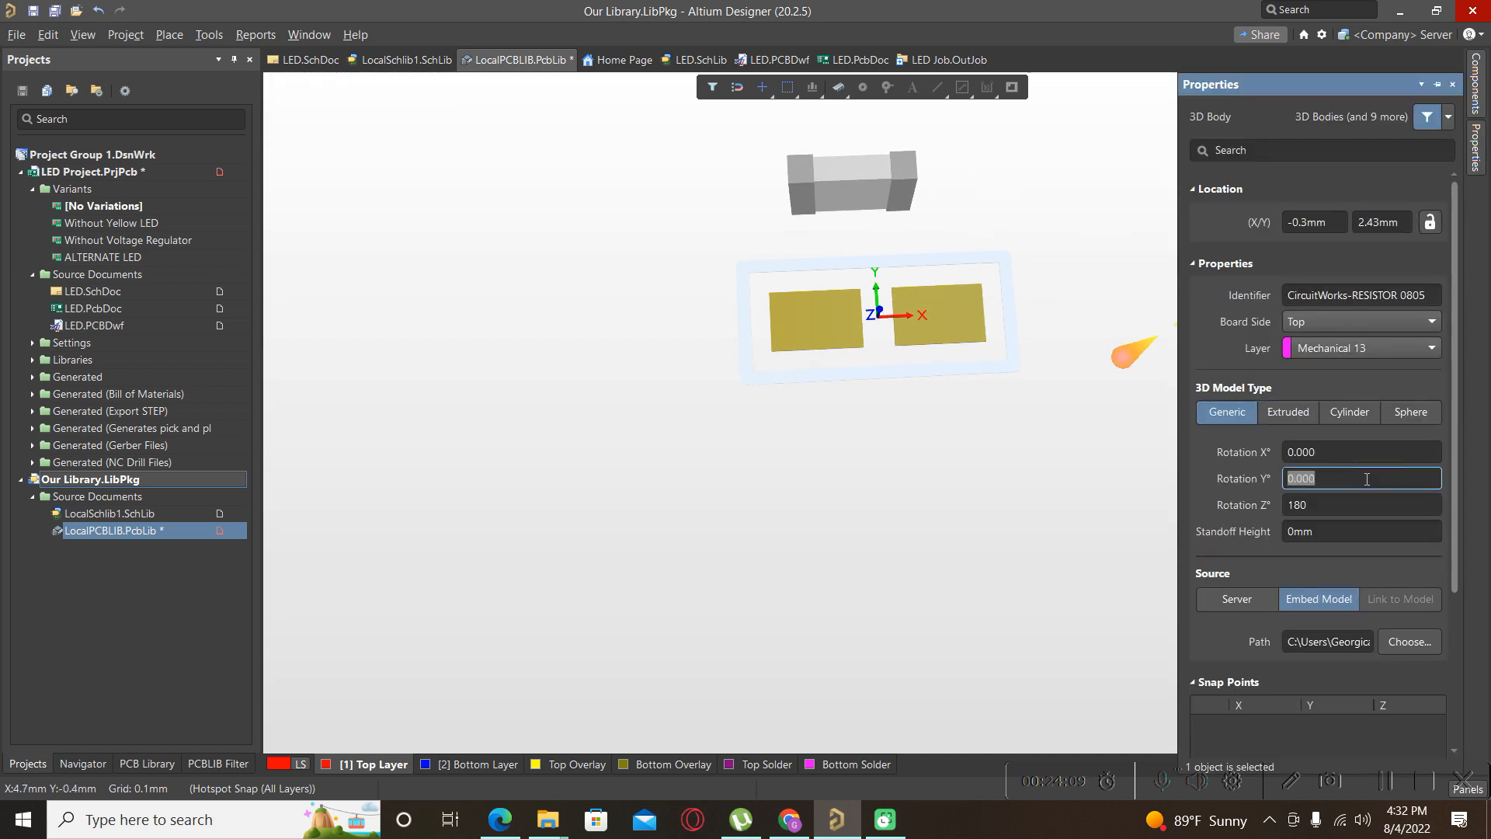
left_click(1343, 446)
type("9")
key("Return")
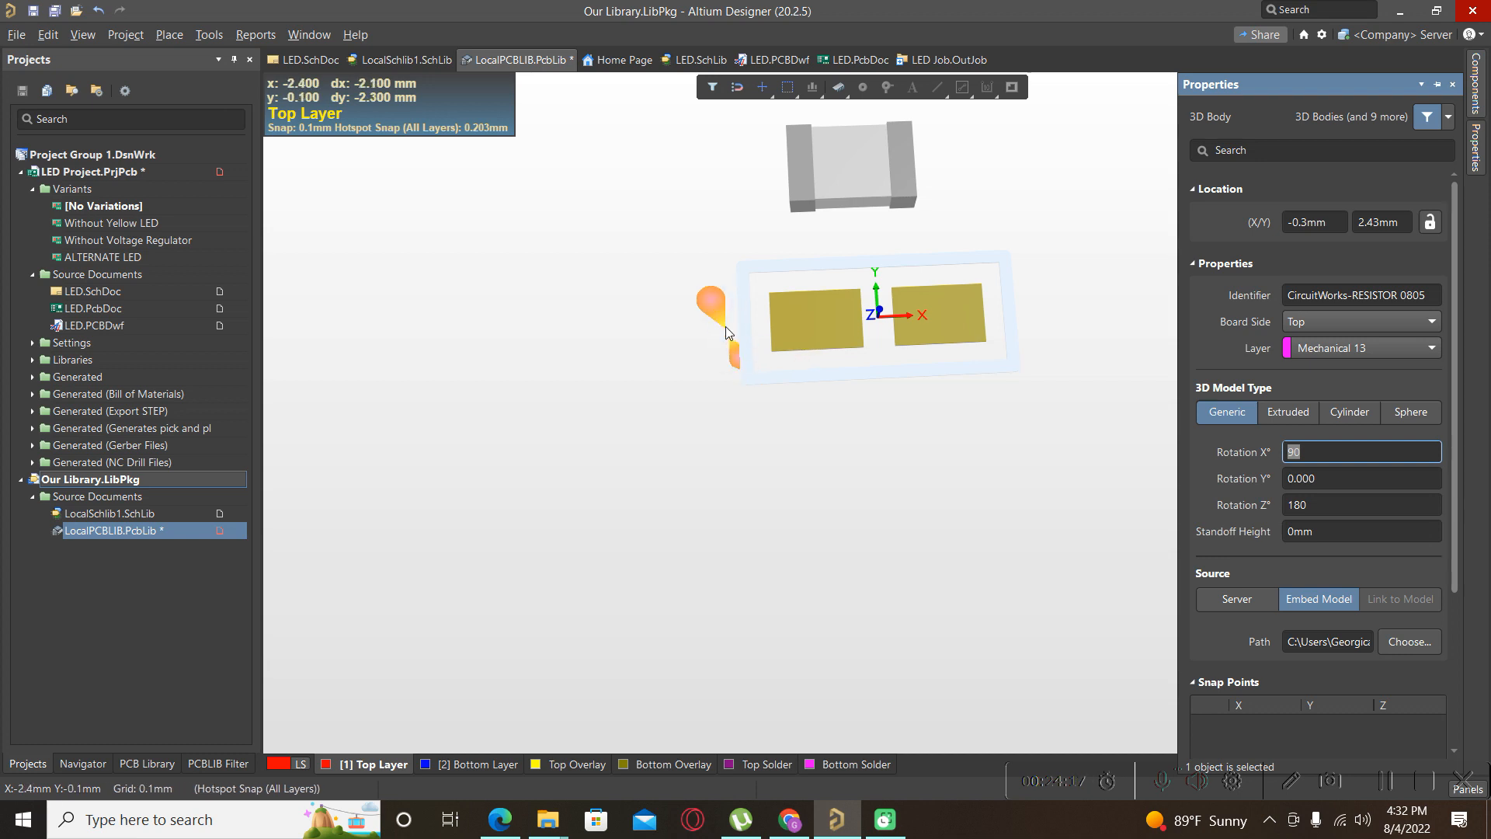
left_click(1339, 453)
left_click_drag(1335, 460, 1273, 472)
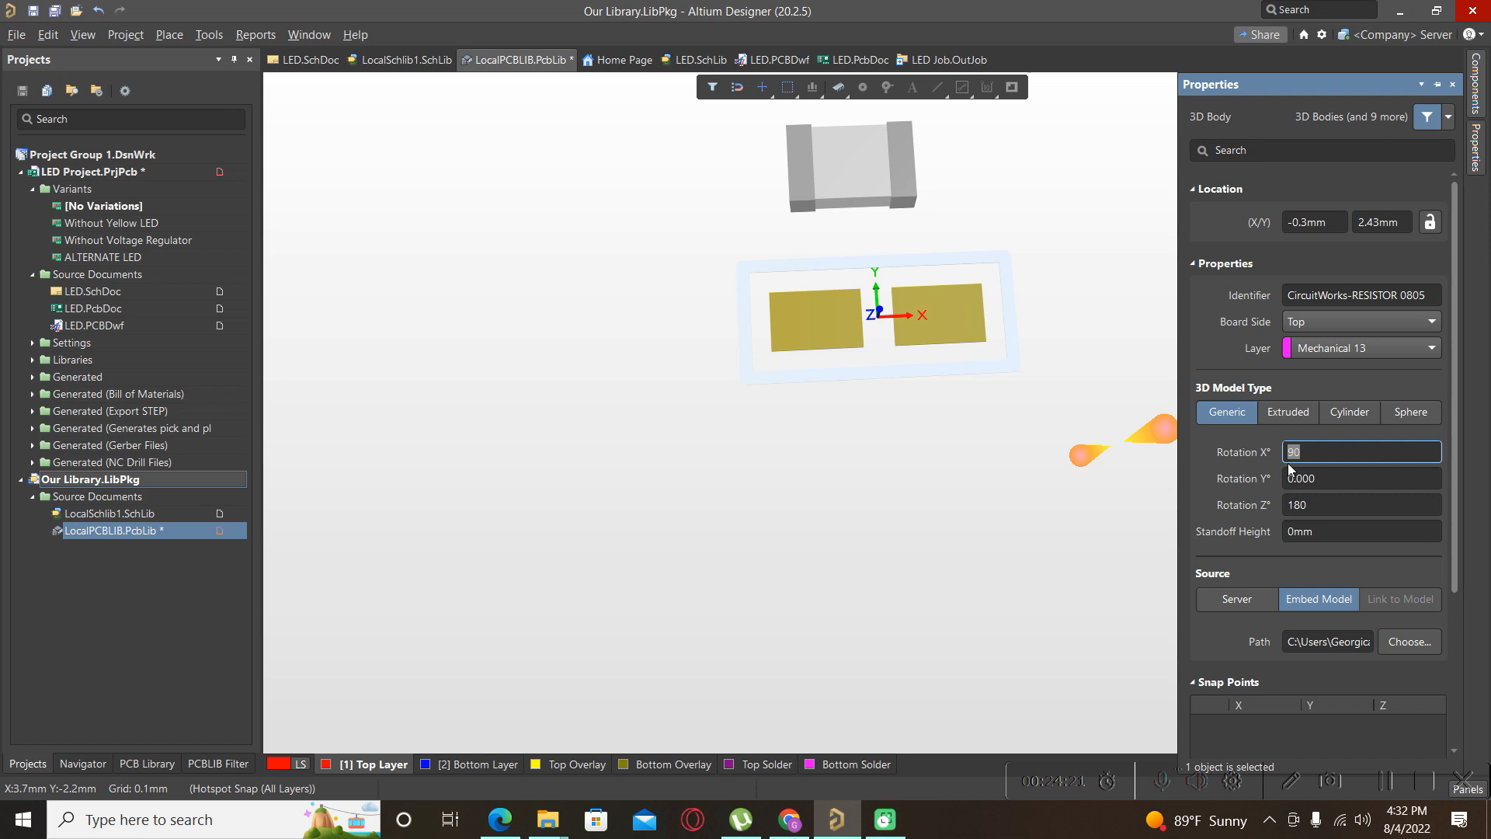
type("0")
key("Return")
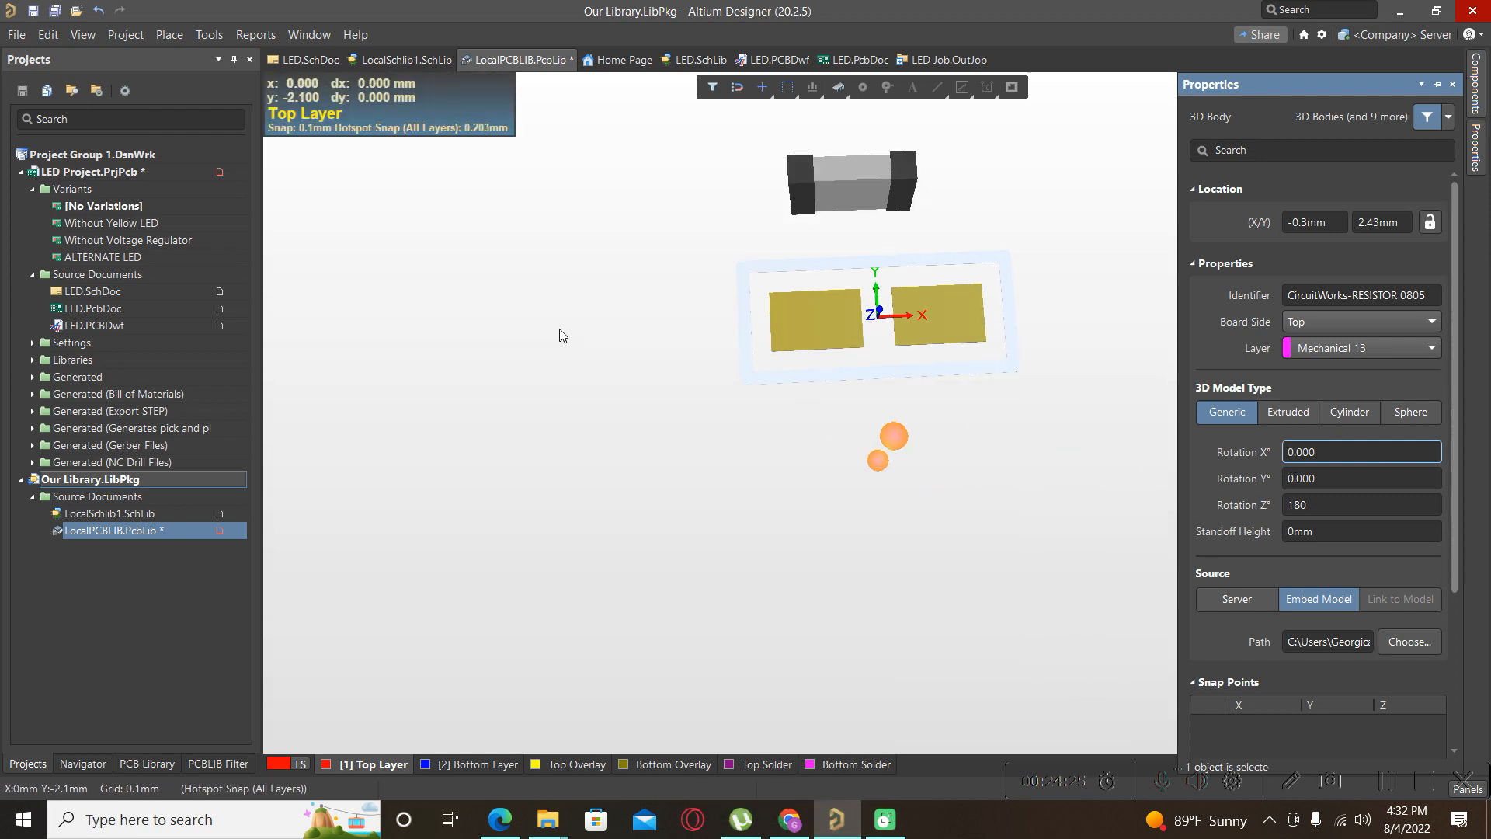
left_click(634, 355)
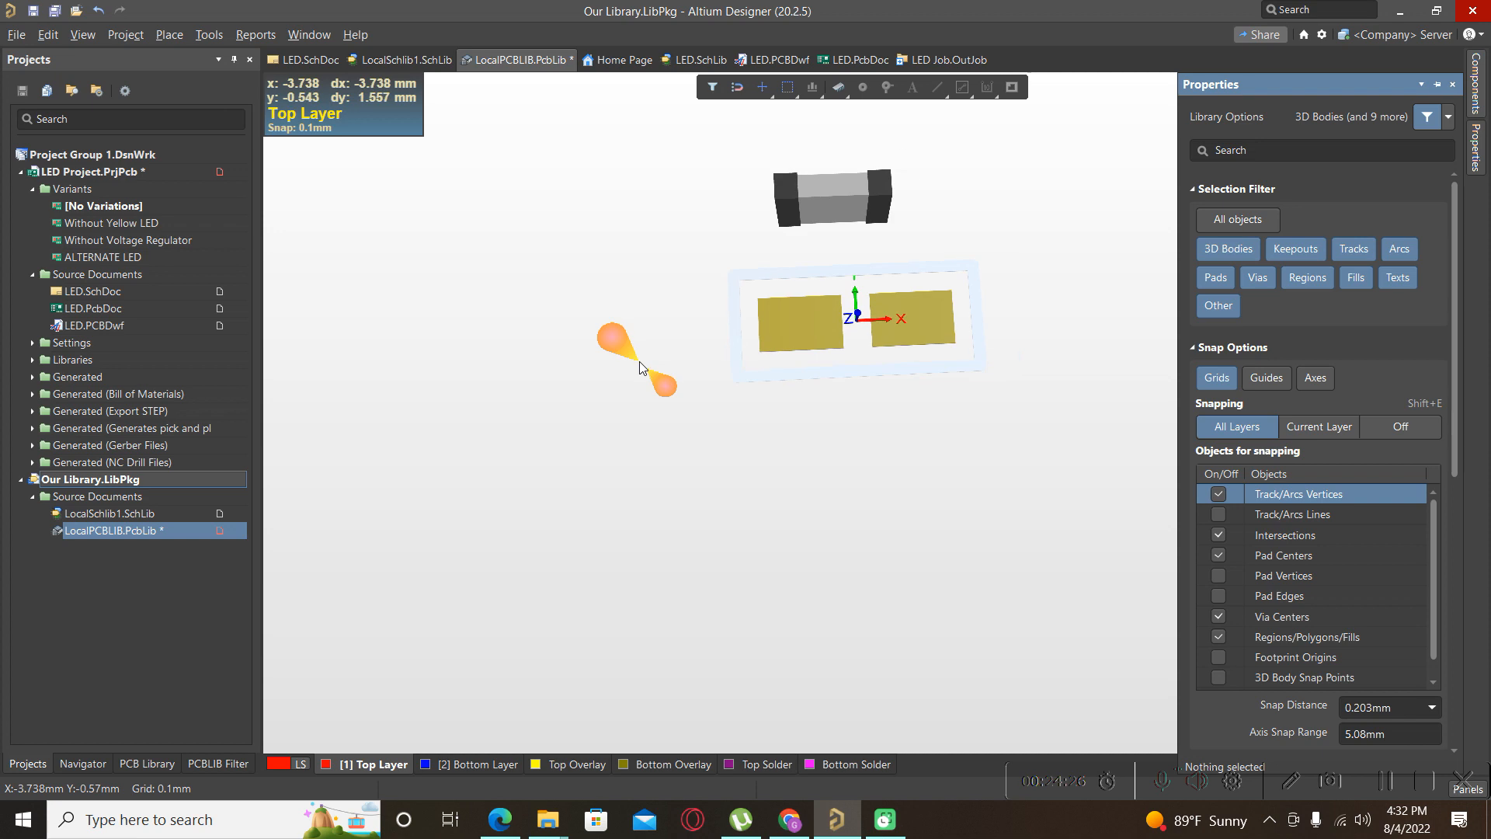
Align the resistor body's face with the board using 3D Body Placement.
left_click(212, 39)
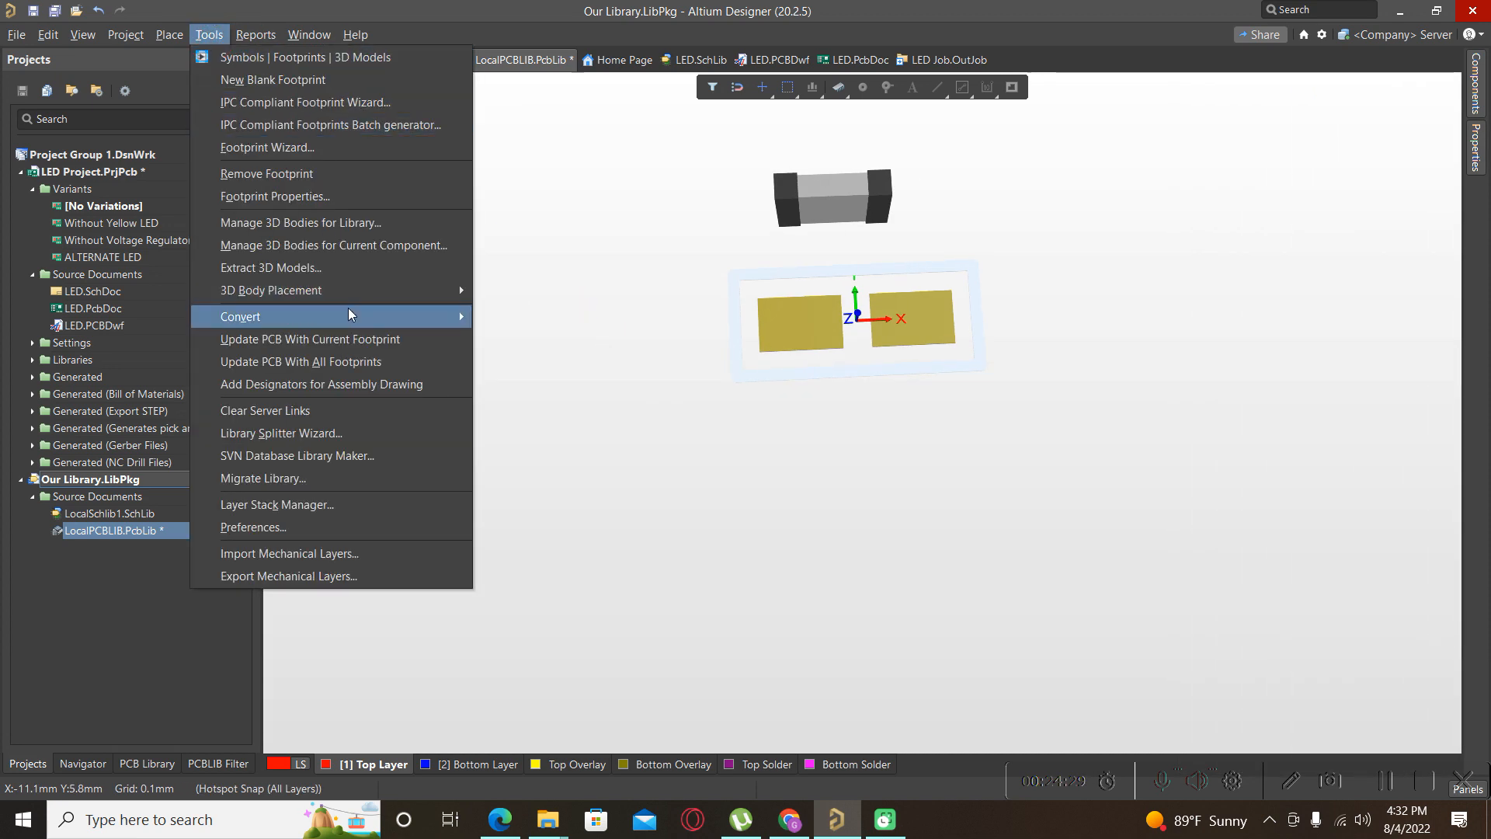
mouse_move(345, 290)
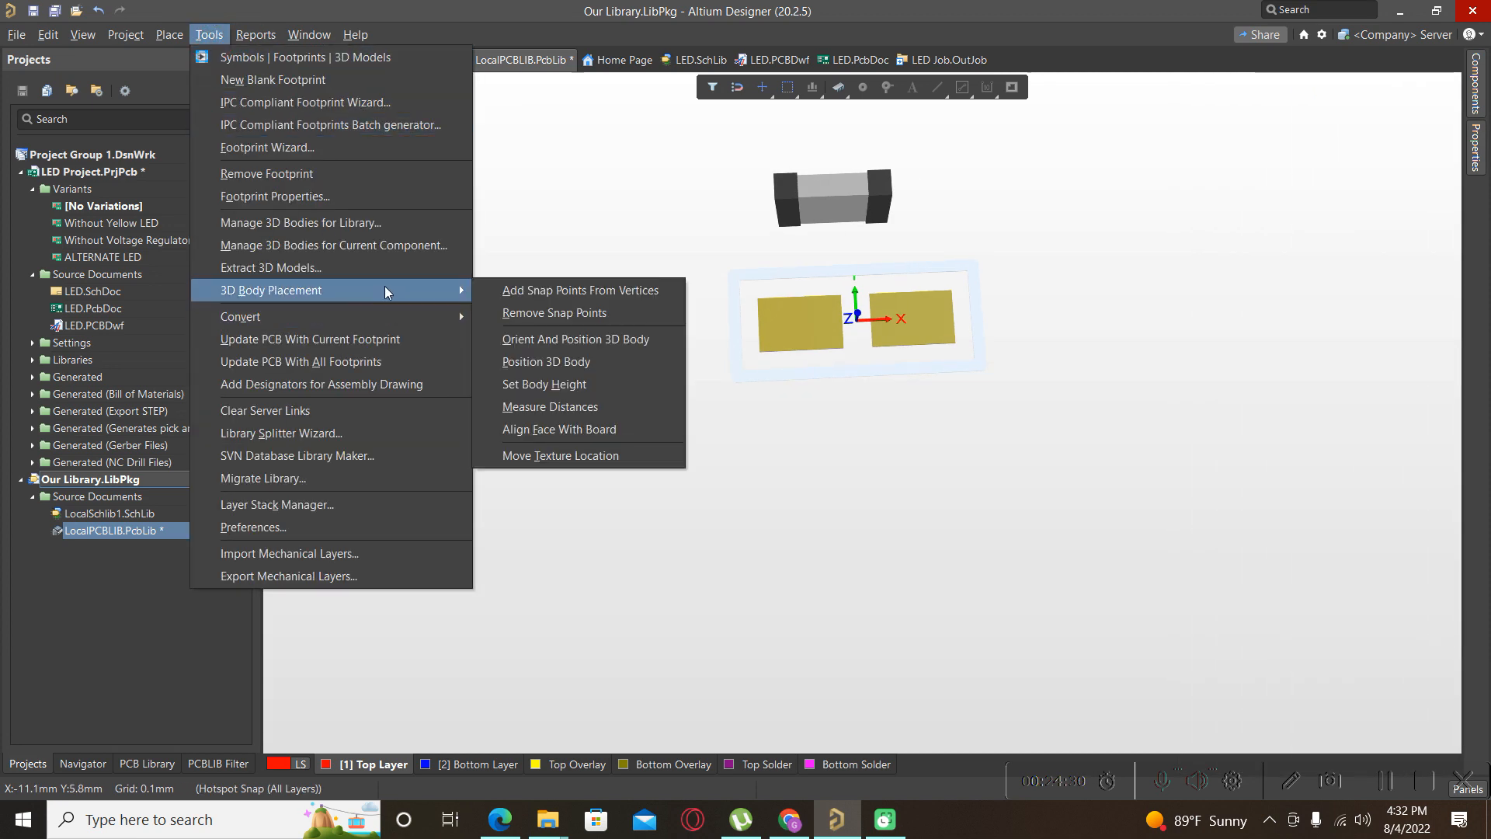
left_click(569, 431)
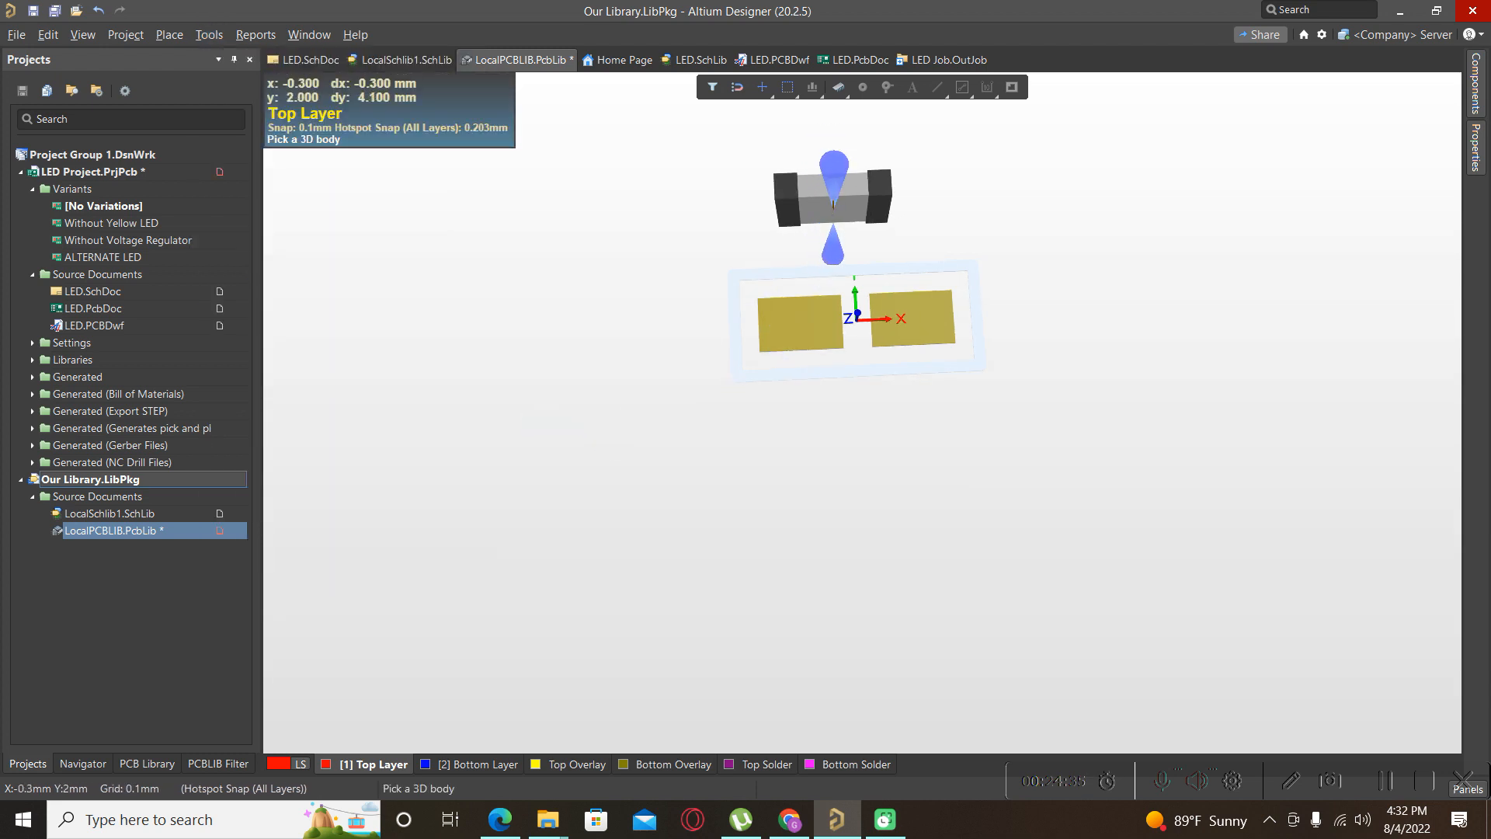
left_click(822, 224)
left_click(835, 211)
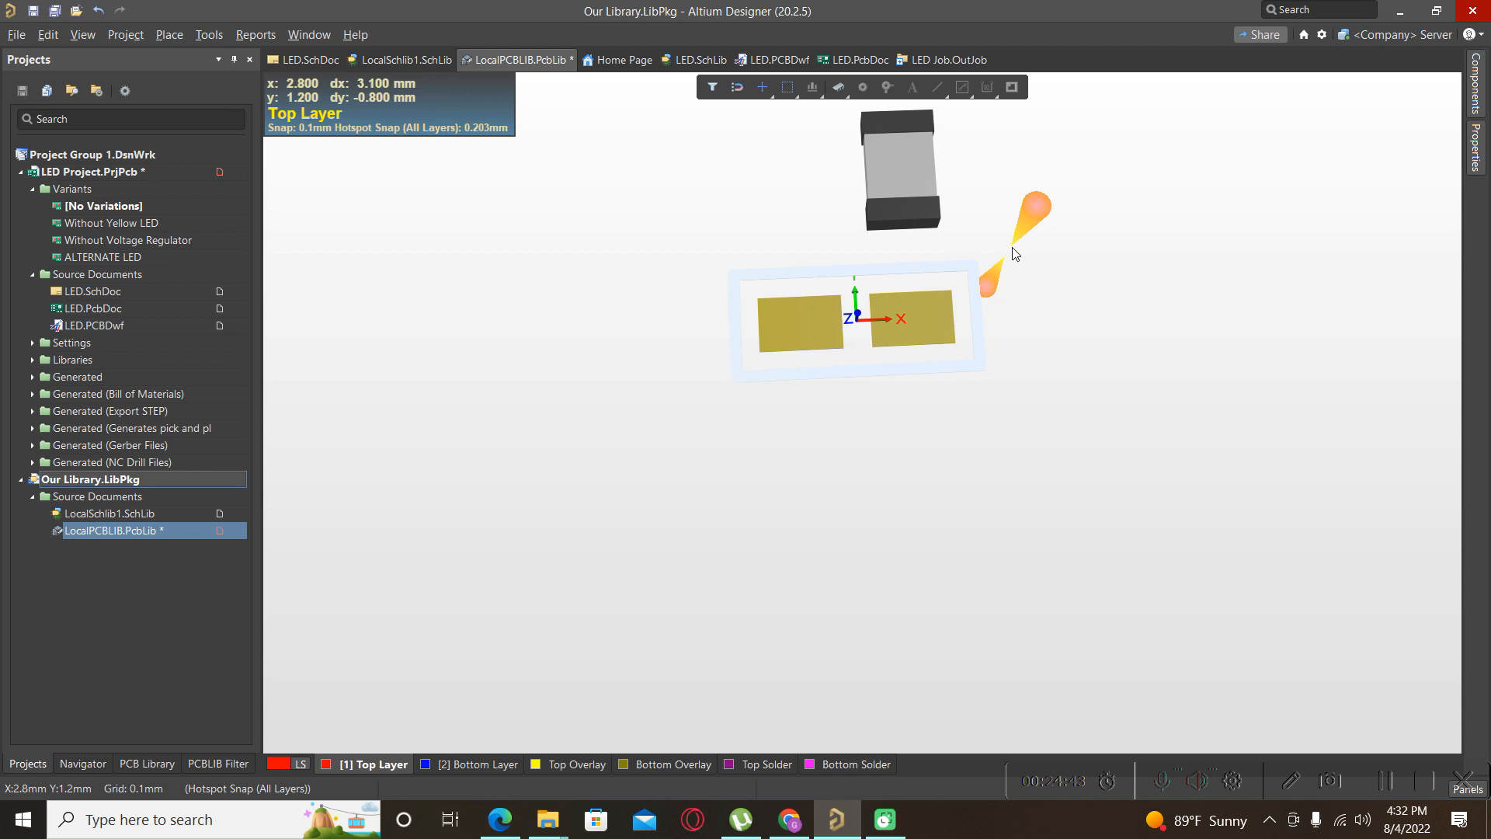
Rotate the 3D body 90° so its end caps face left and right, then view it in 2D.
left_click(892, 165)
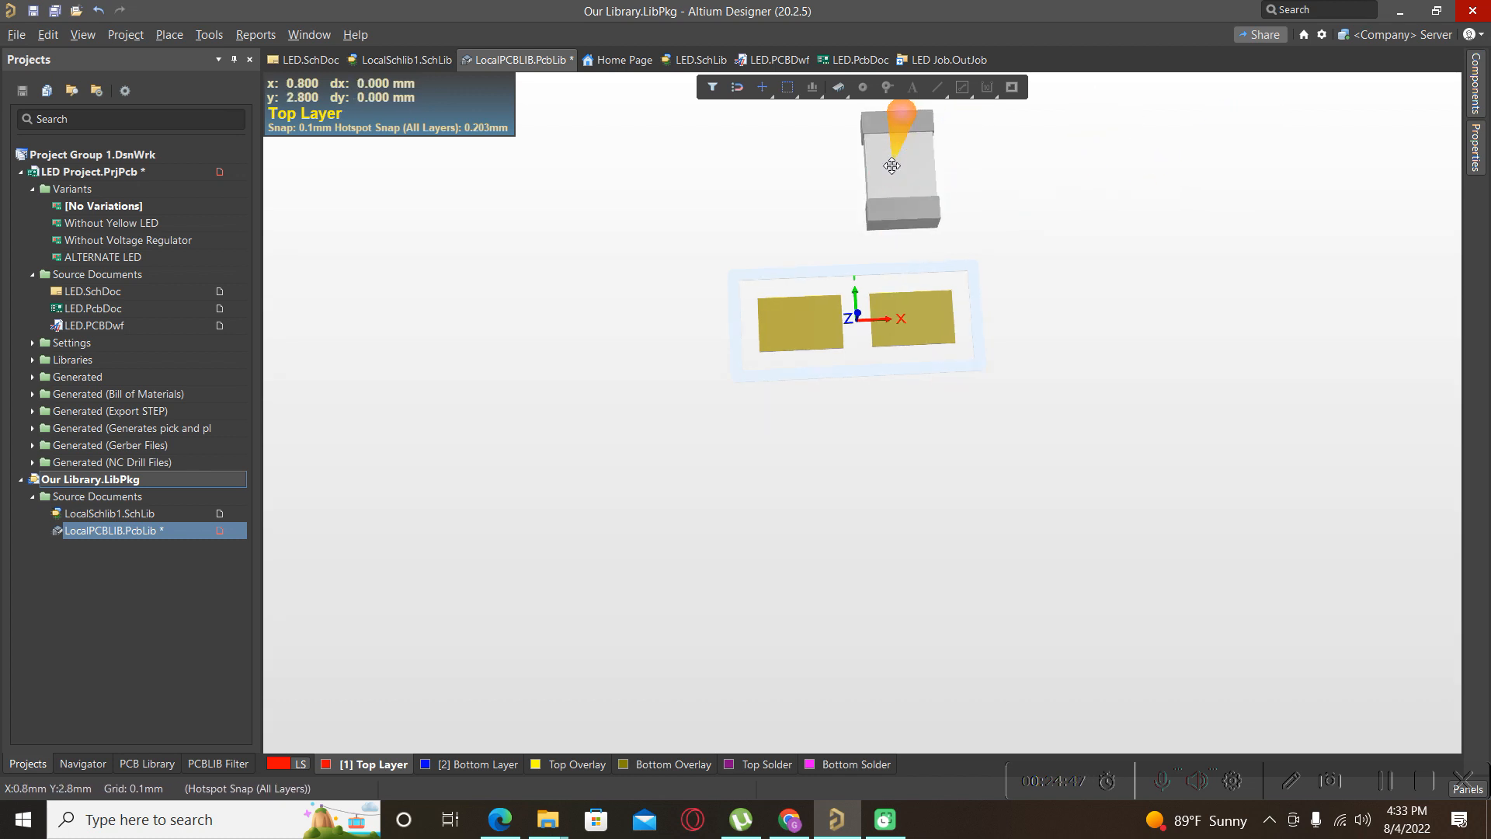
key("space")
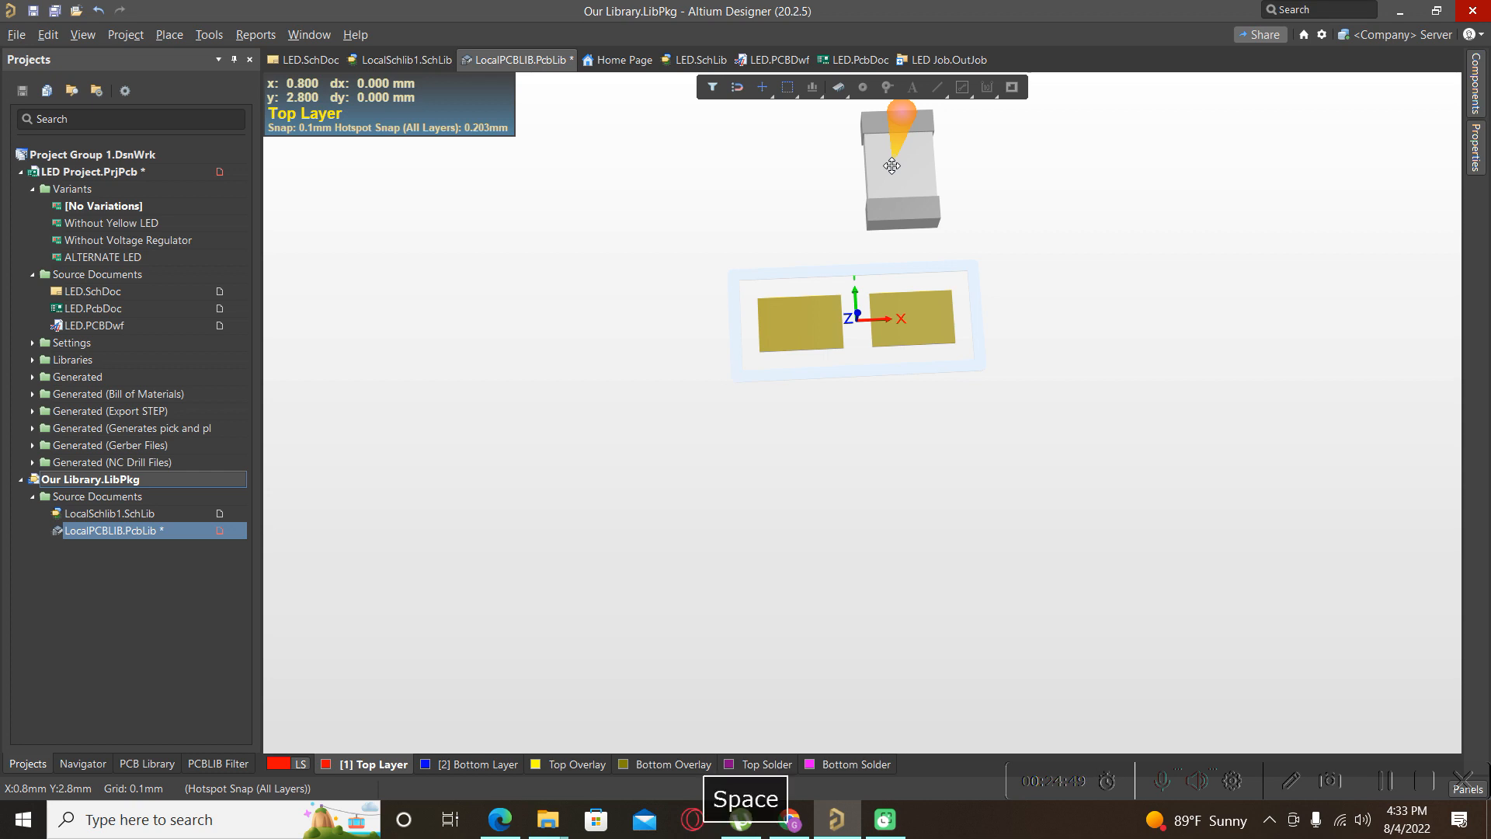
key("space")
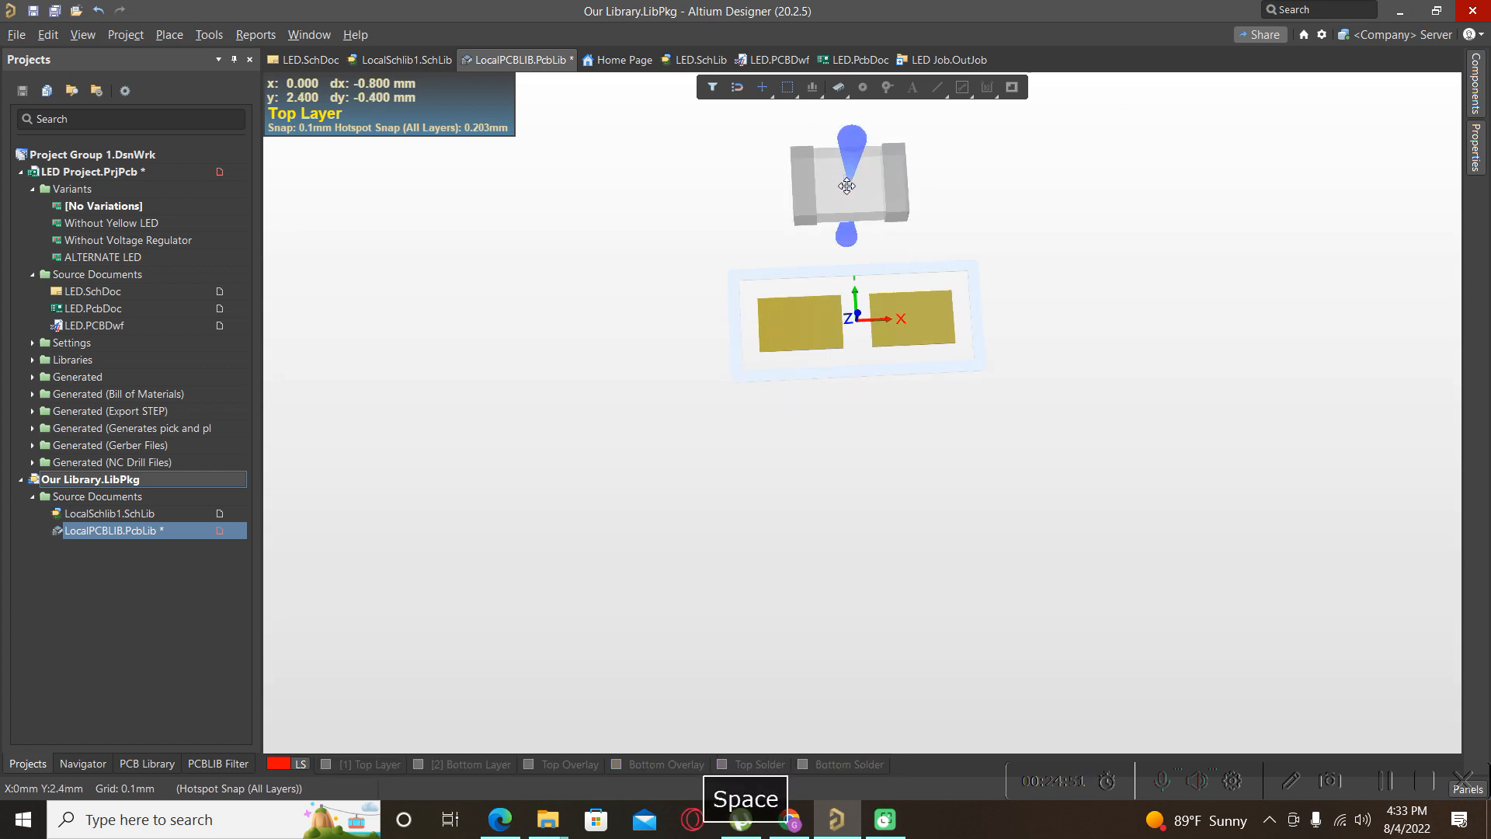
left_click(847, 186)
left_click(866, 488)
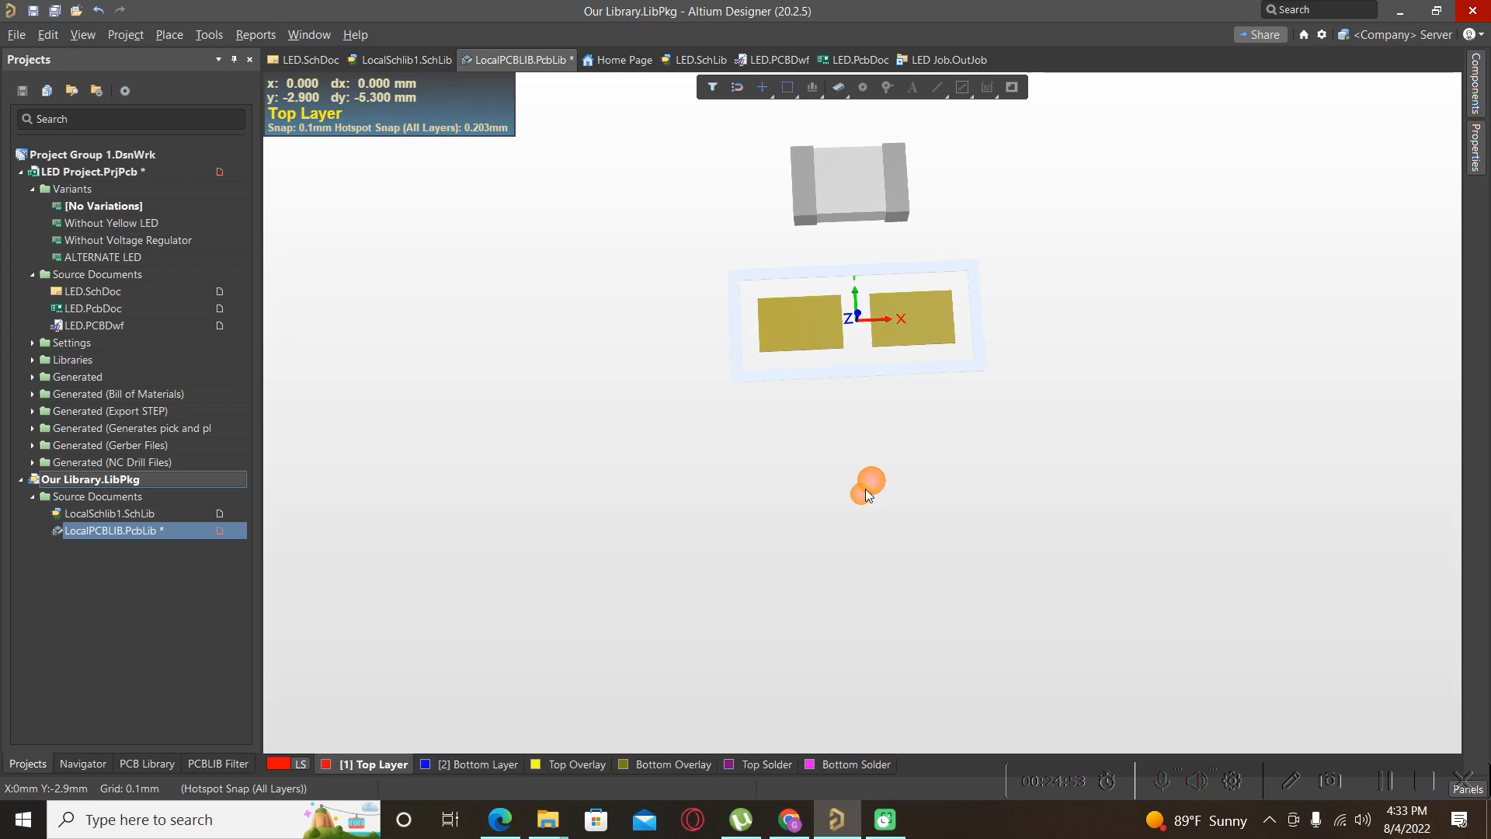
key("2")
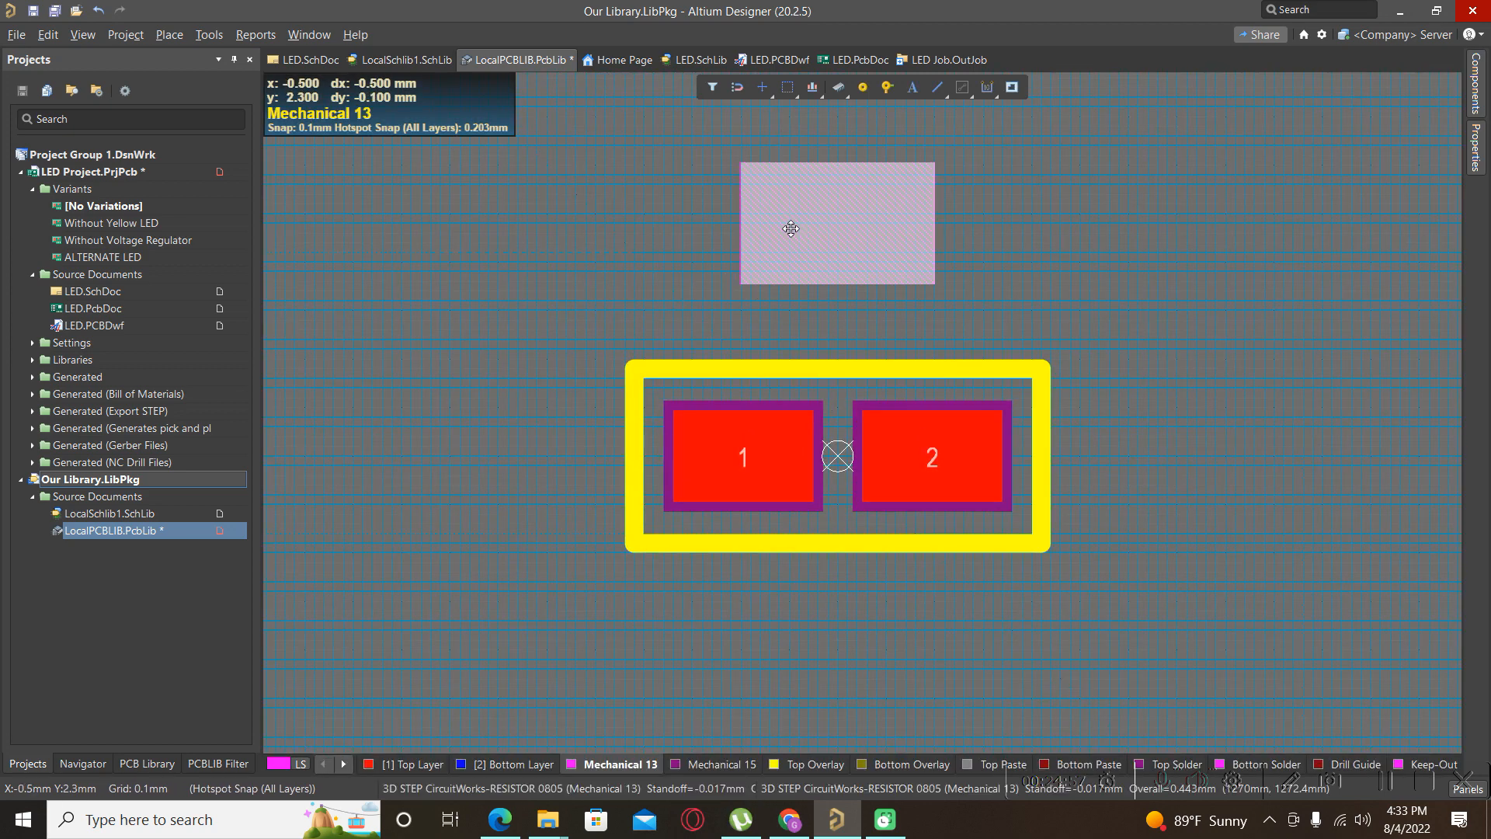
Drag the resistor 3D body onto the footprint centre over pads 1 and 2.
left_click_drag(830, 216, 837, 458)
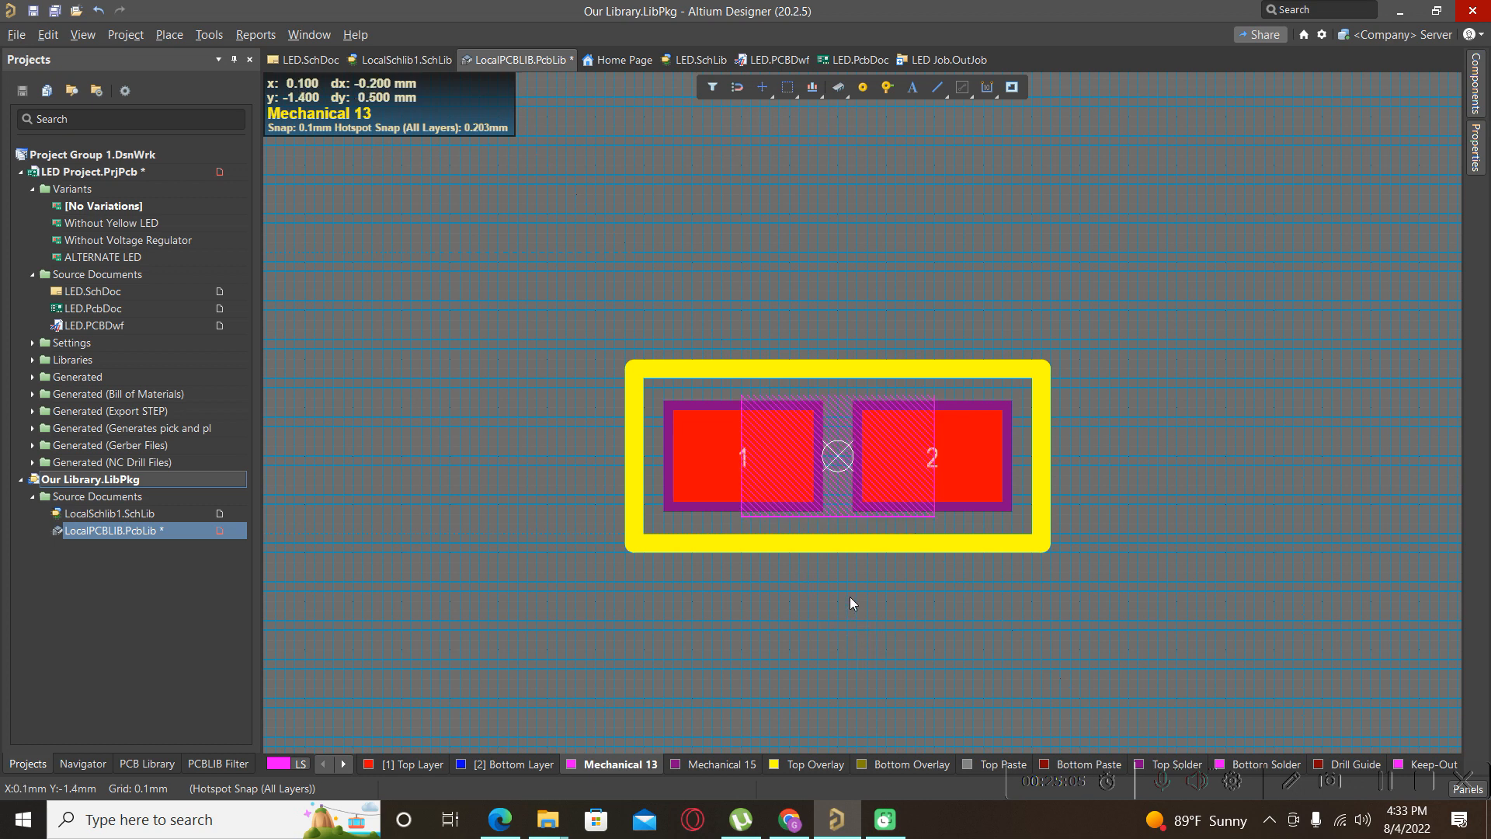
Orbit and zoom the 3D view to inspect the resistor body seated across both pads.
key("3")
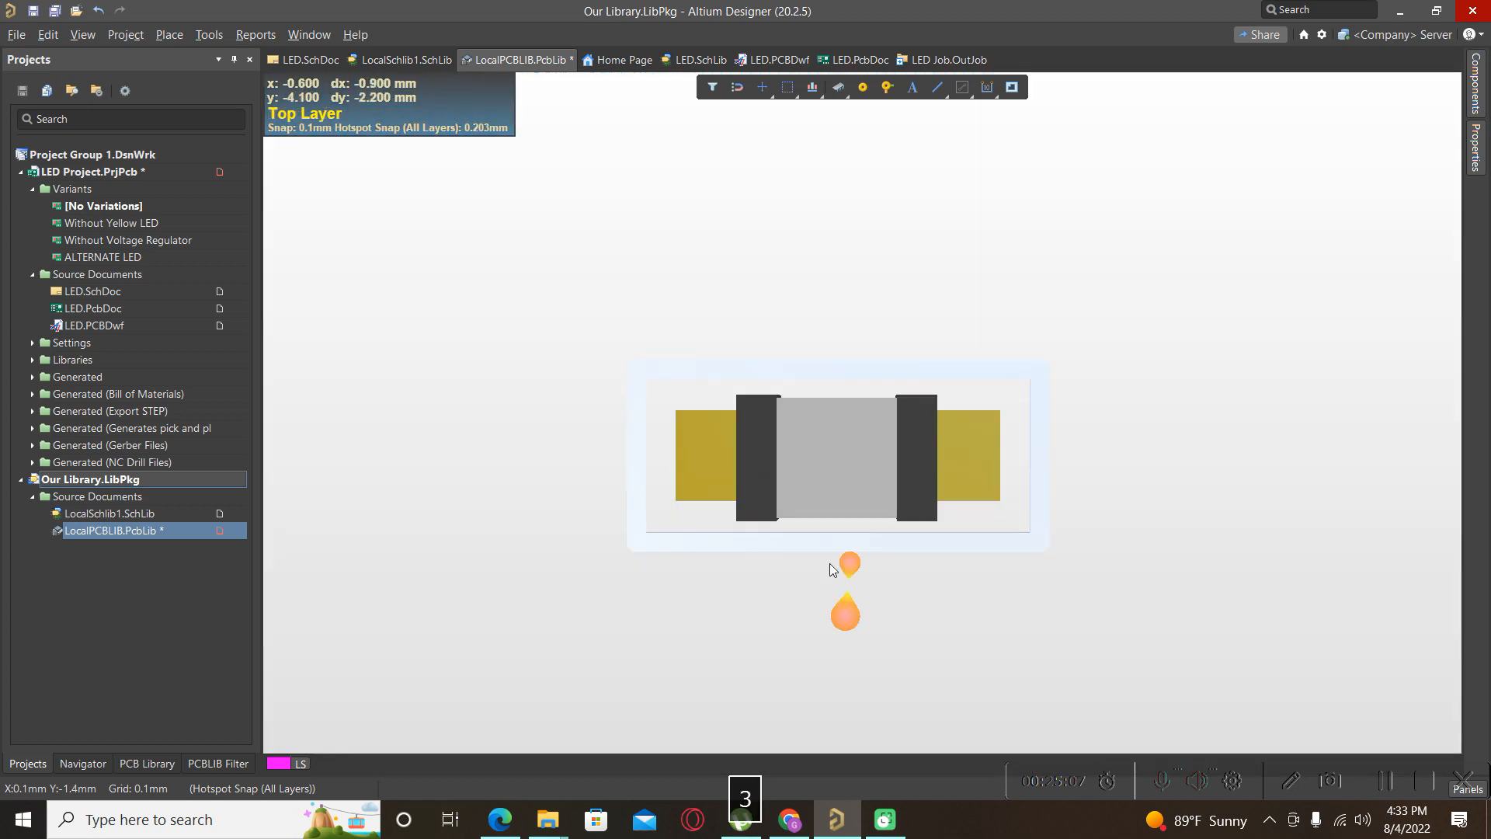
right_click_drag(830, 562, 810, 412, "shift")
scroll(877, 337, "up", 3)
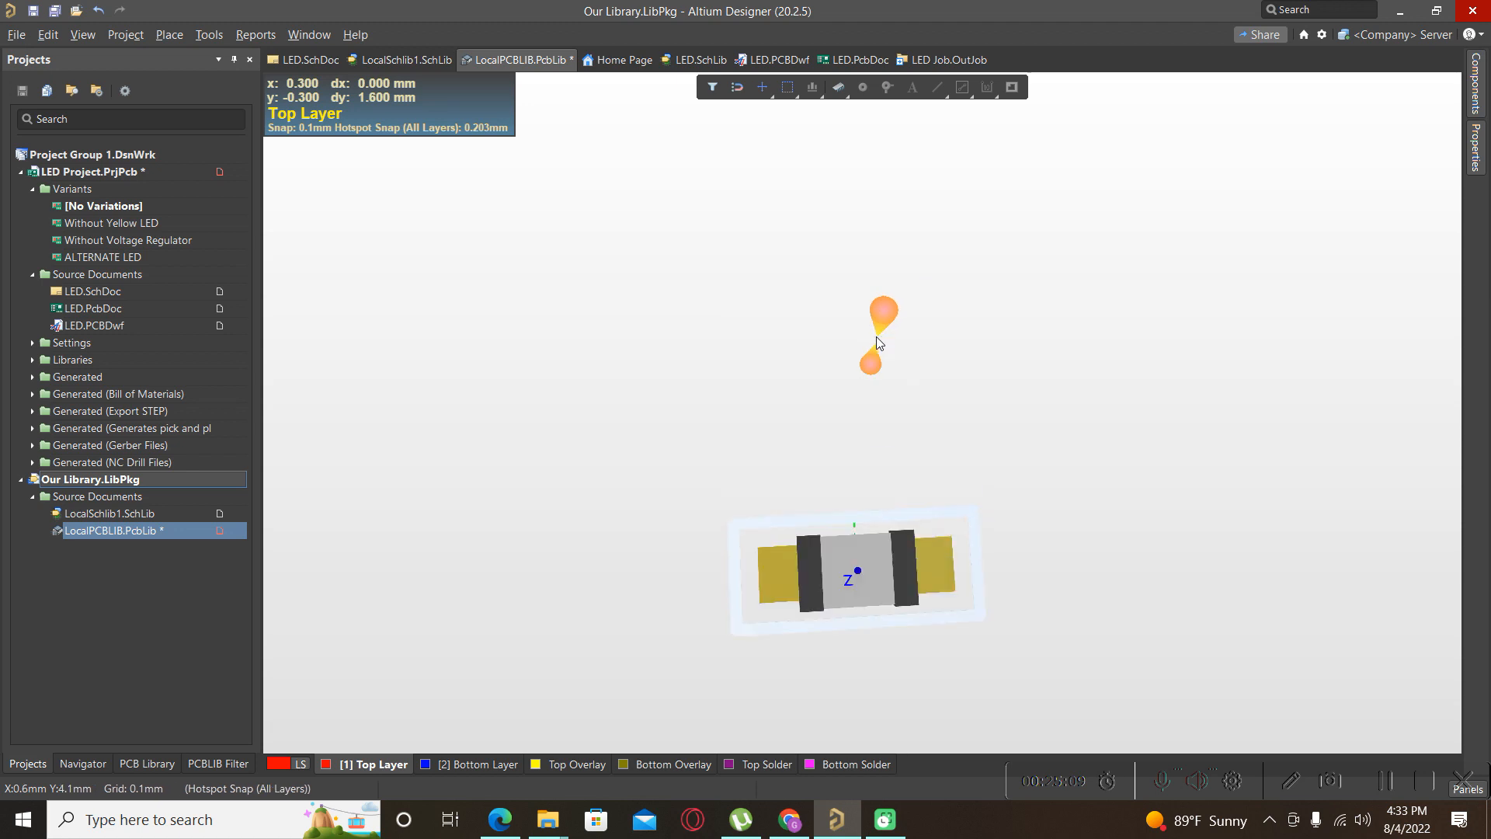
scroll(876, 337, "down", 3)
scroll(856, 358, "up", 3, "ctrl")
right_click_drag(849, 298, 855, 210, "shift")
right_click_drag(902, 493, 953, 663, "shift")
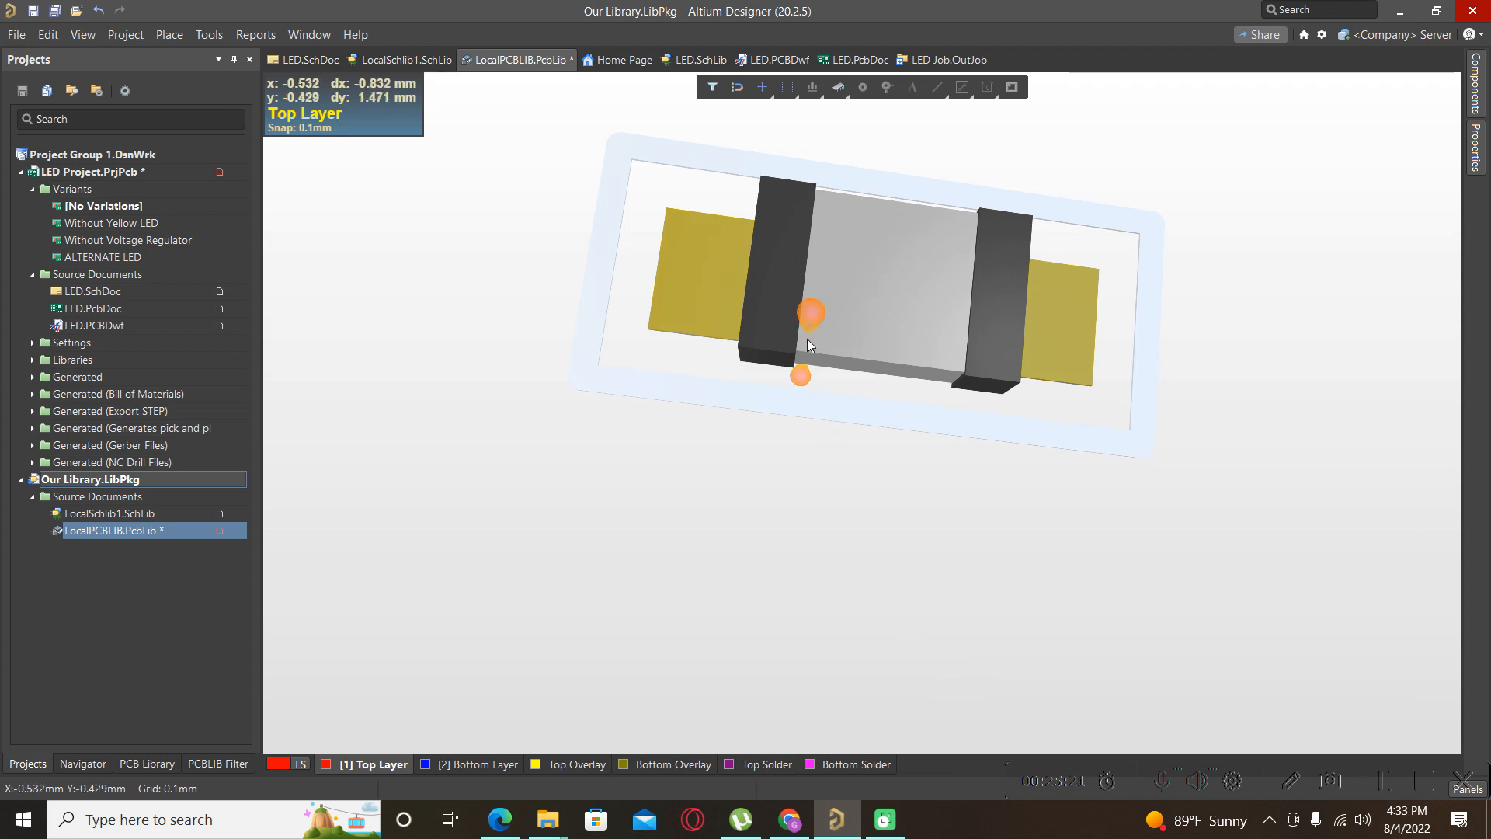
scroll(808, 339, "down", 3, "ctrl")
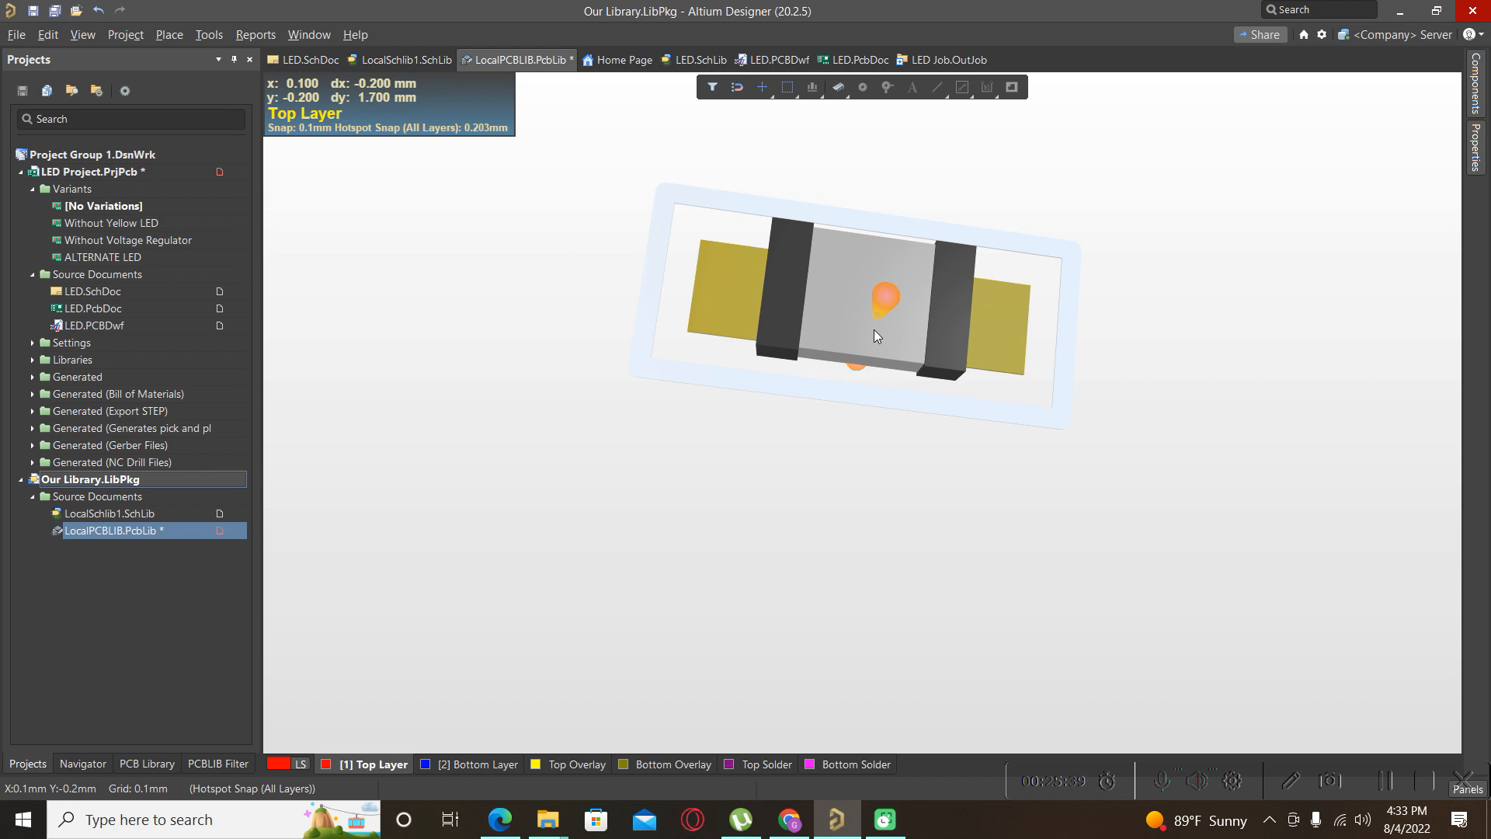
Back in 2D, confirm pad 1 is 1.45 × 0.95 mm rectangular, then make Mechanical 15 active.
key("2")
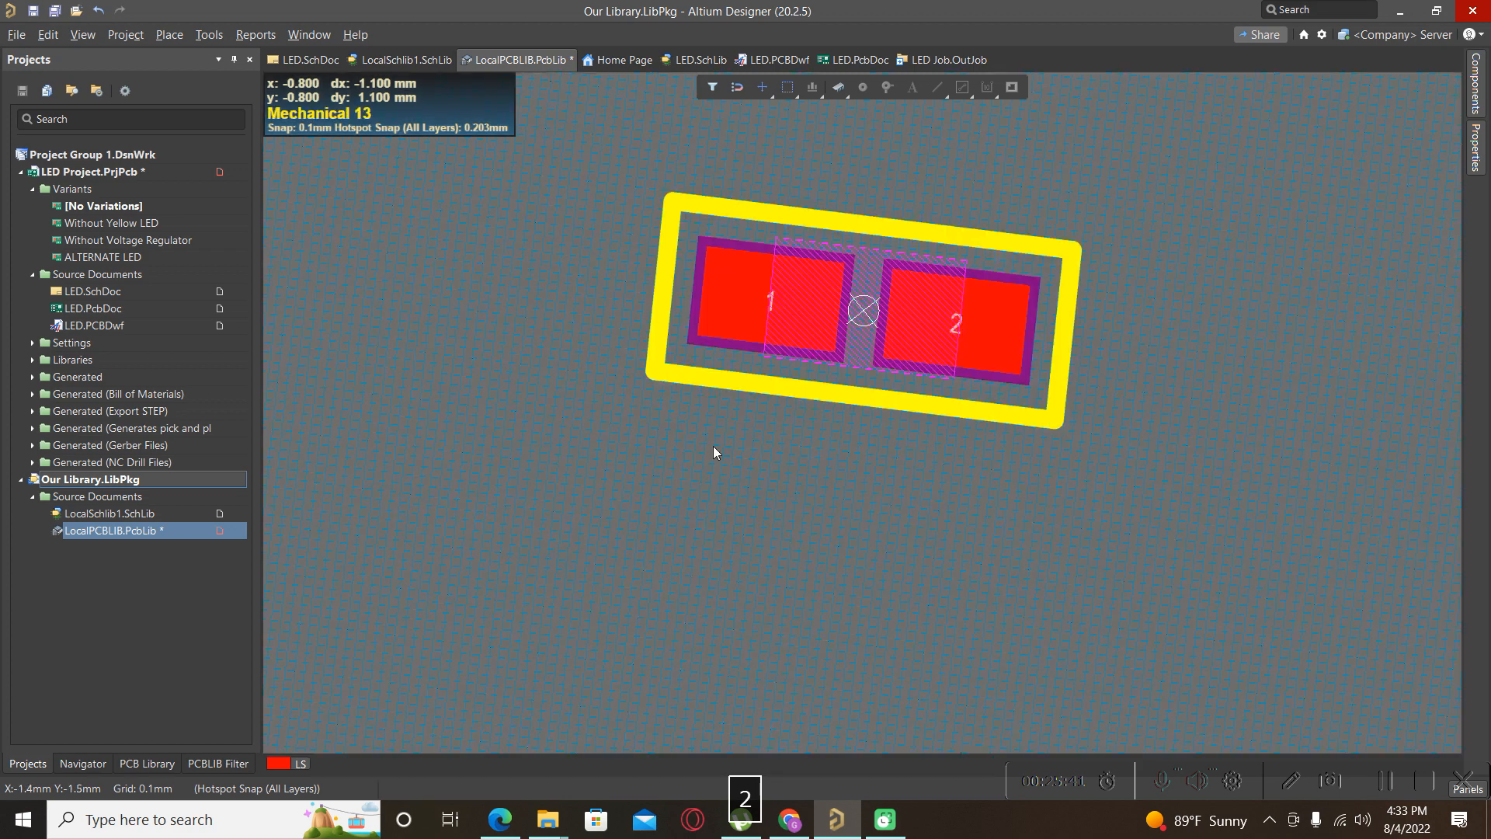
left_click(680, 485)
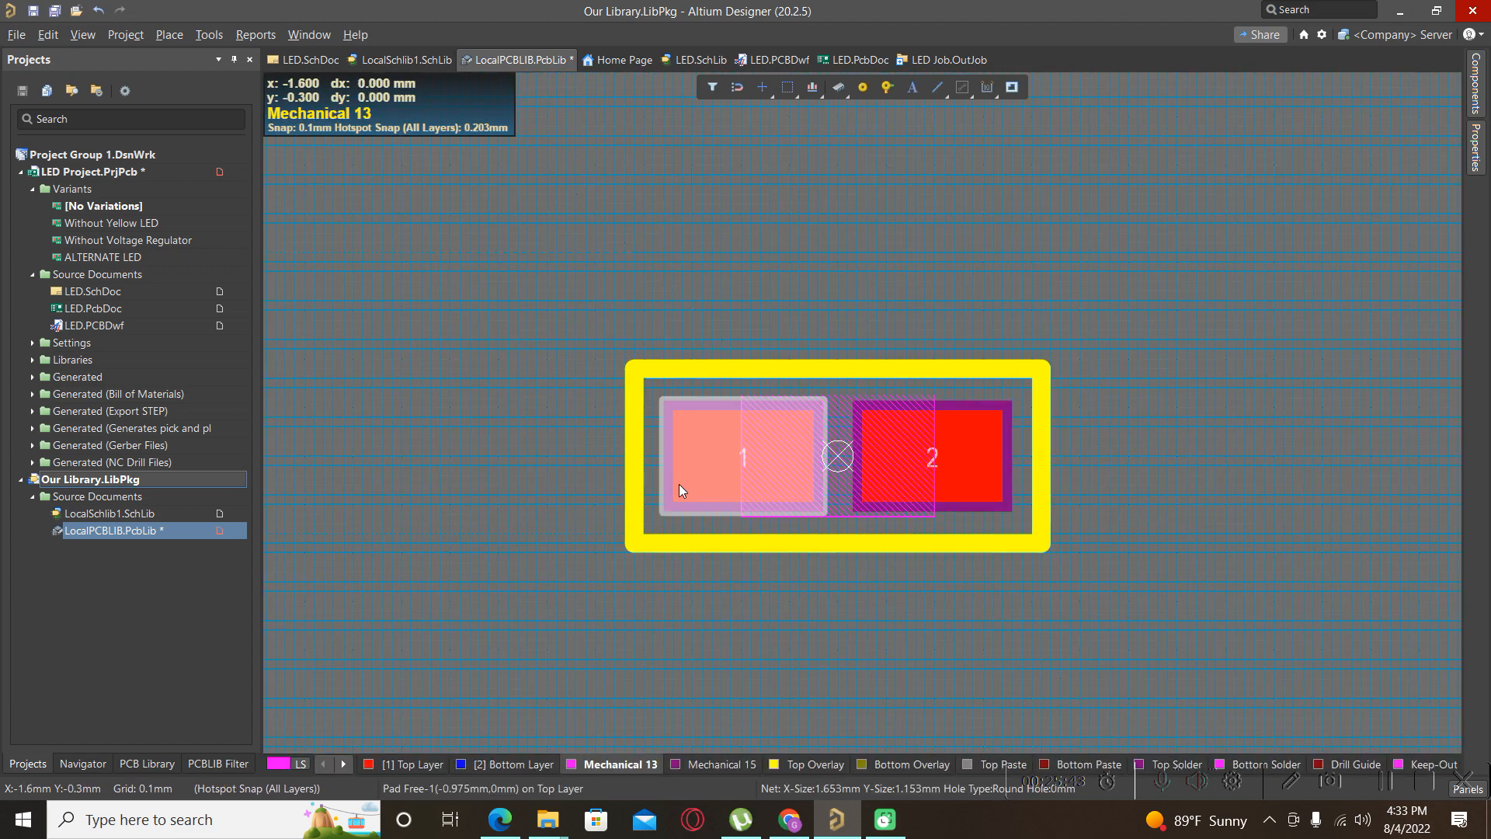
double_click(690, 482)
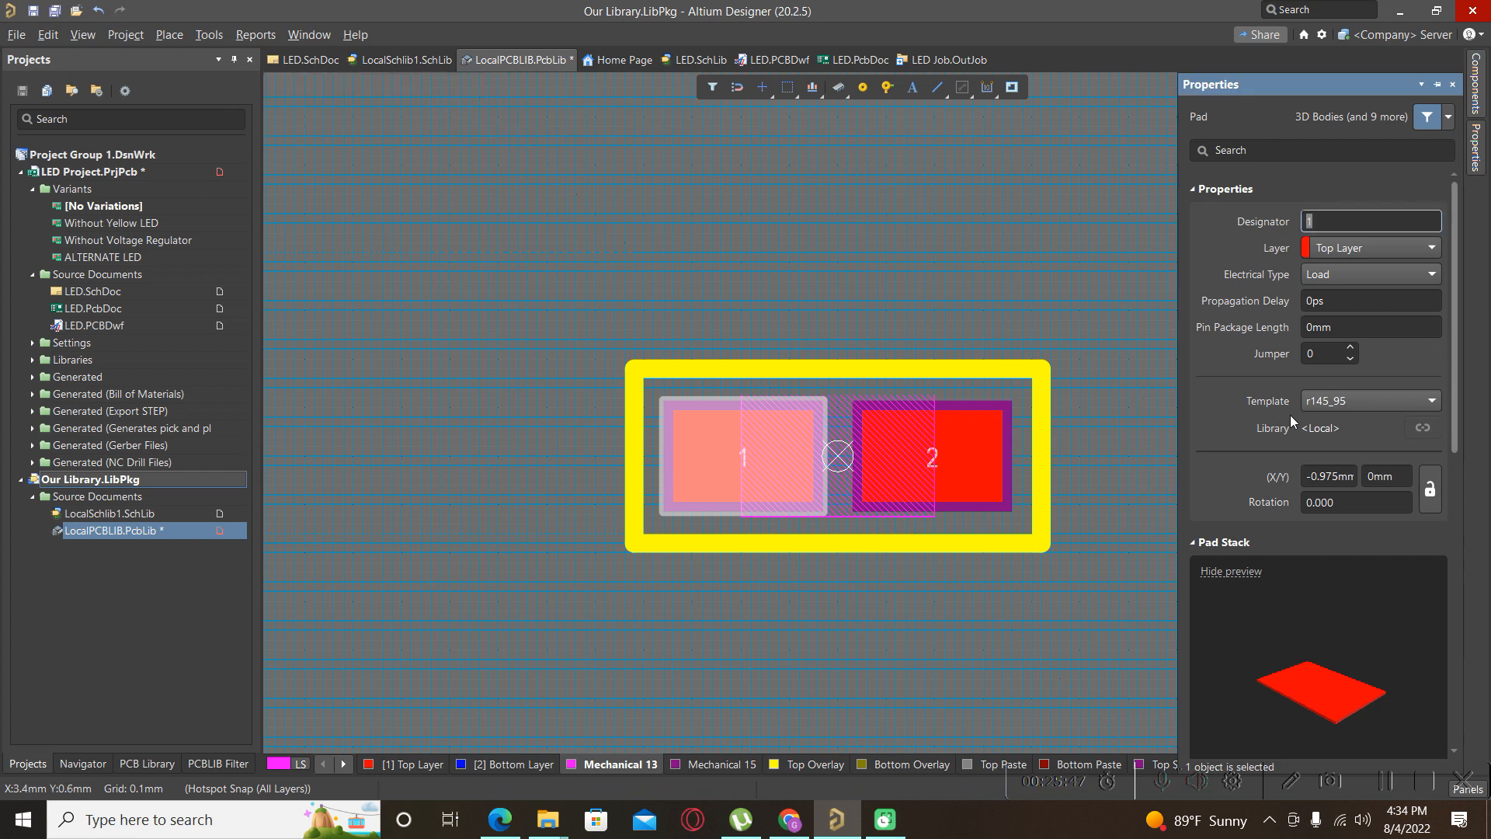
scroll(1392, 544, "down", 3)
scroll(1391, 545, "down", 3)
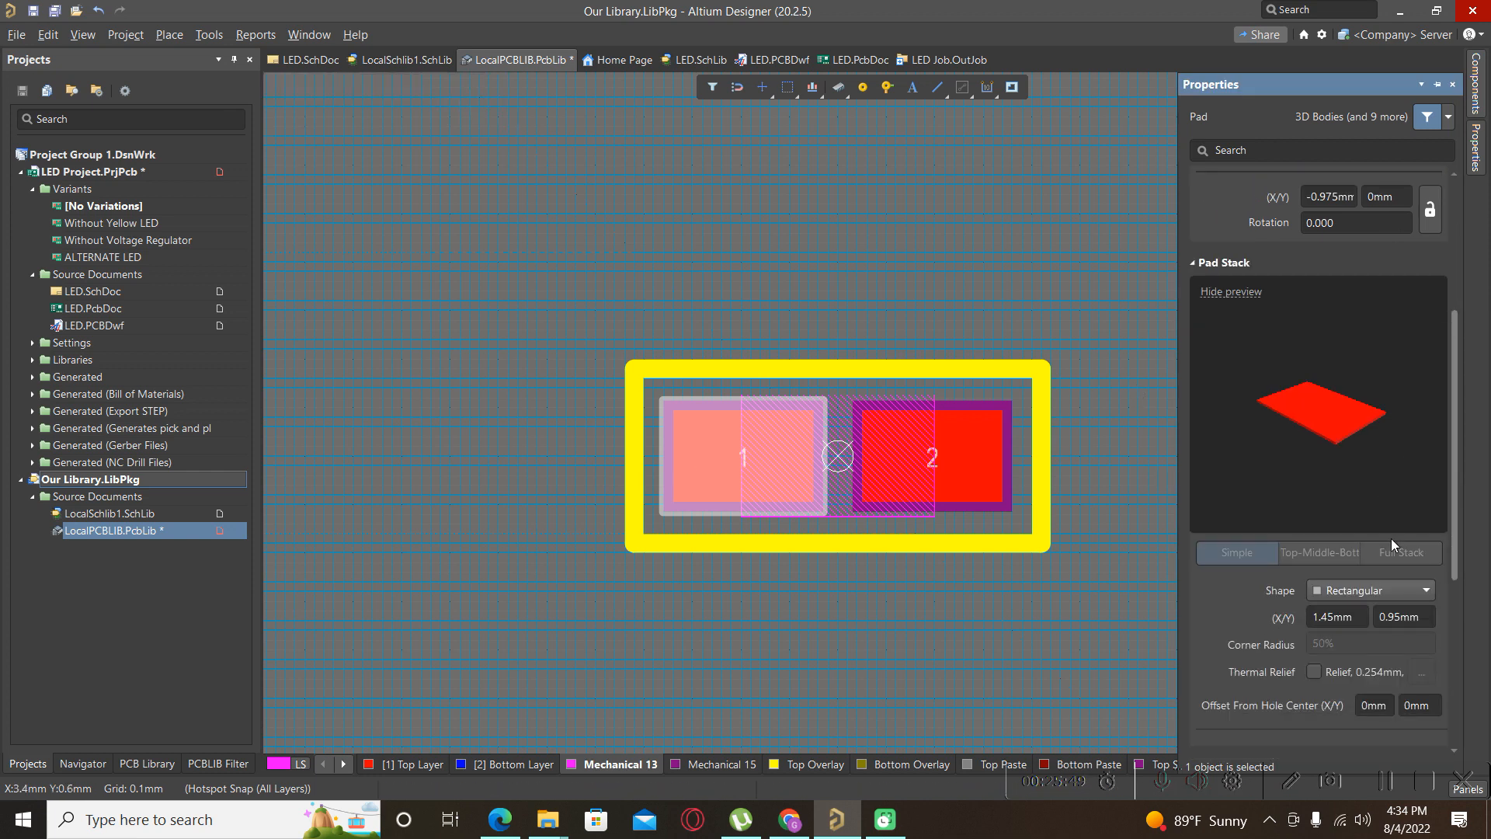
left_click(903, 639)
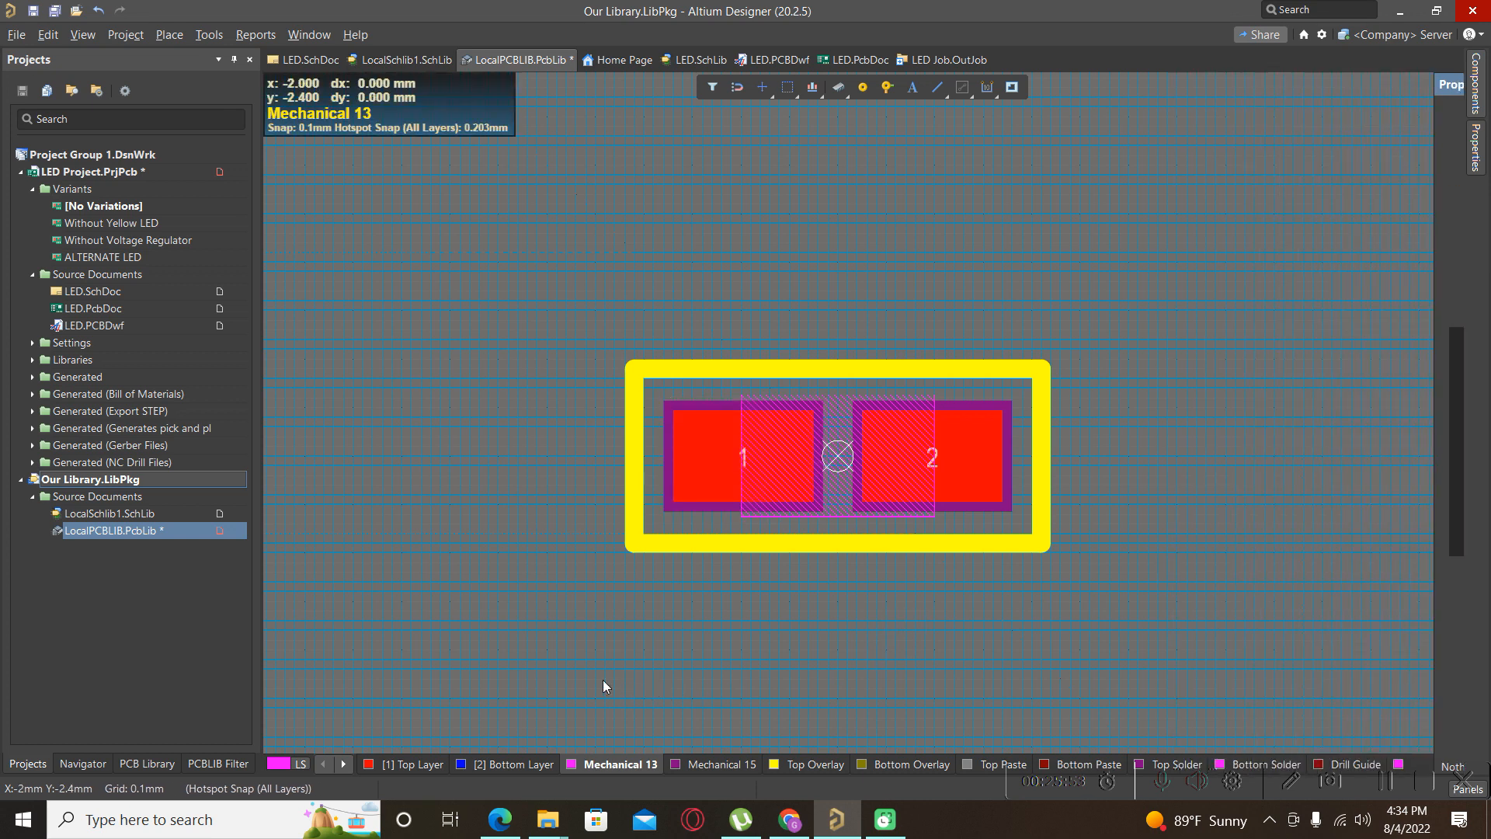
left_click(682, 766)
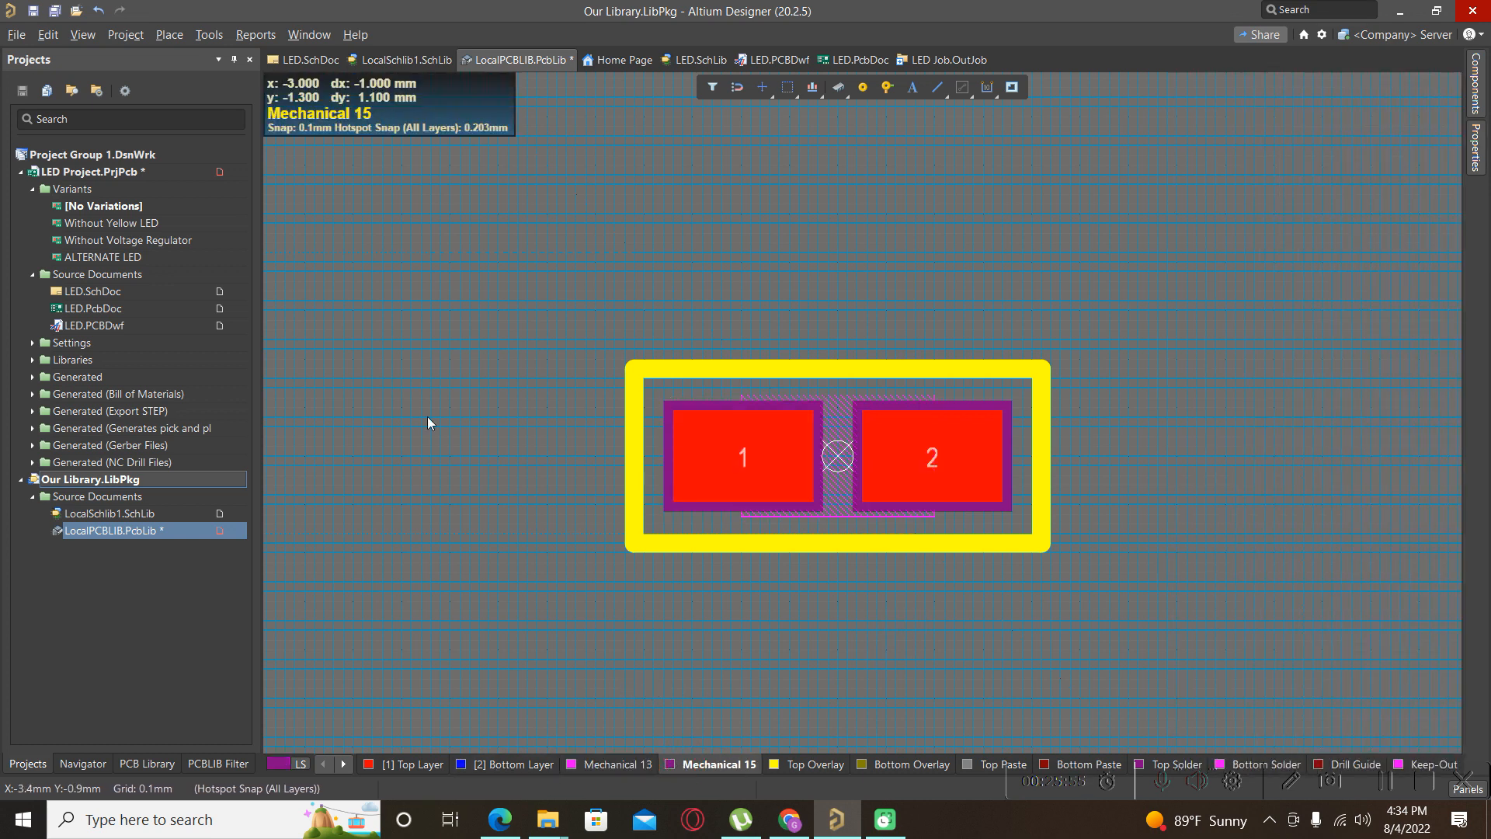
Start a line on Mechanical 15 at the outline's top-left corner with 0.2 mm width.
left_click(170, 35)
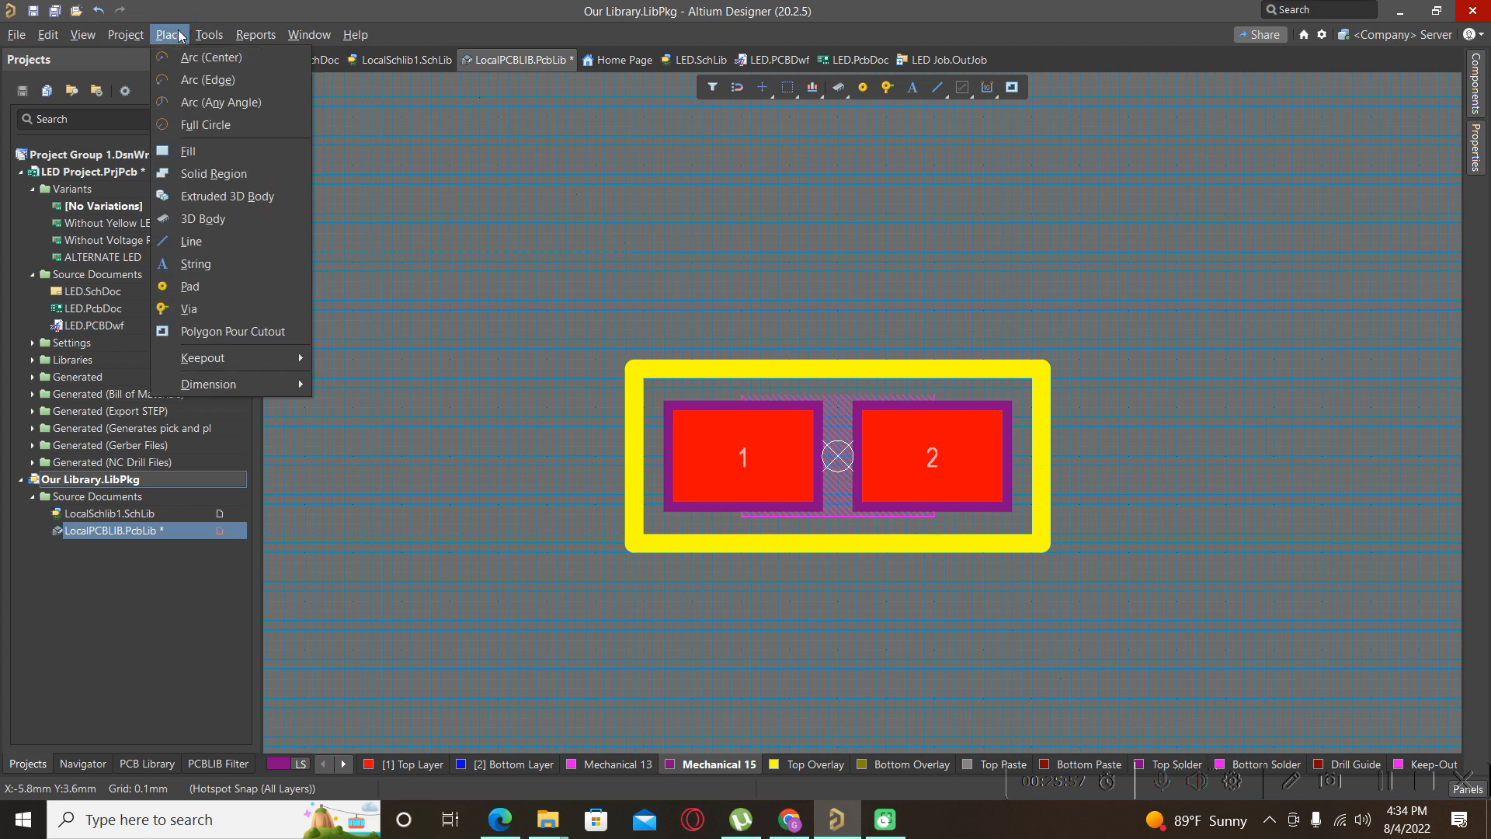
left_click(199, 244)
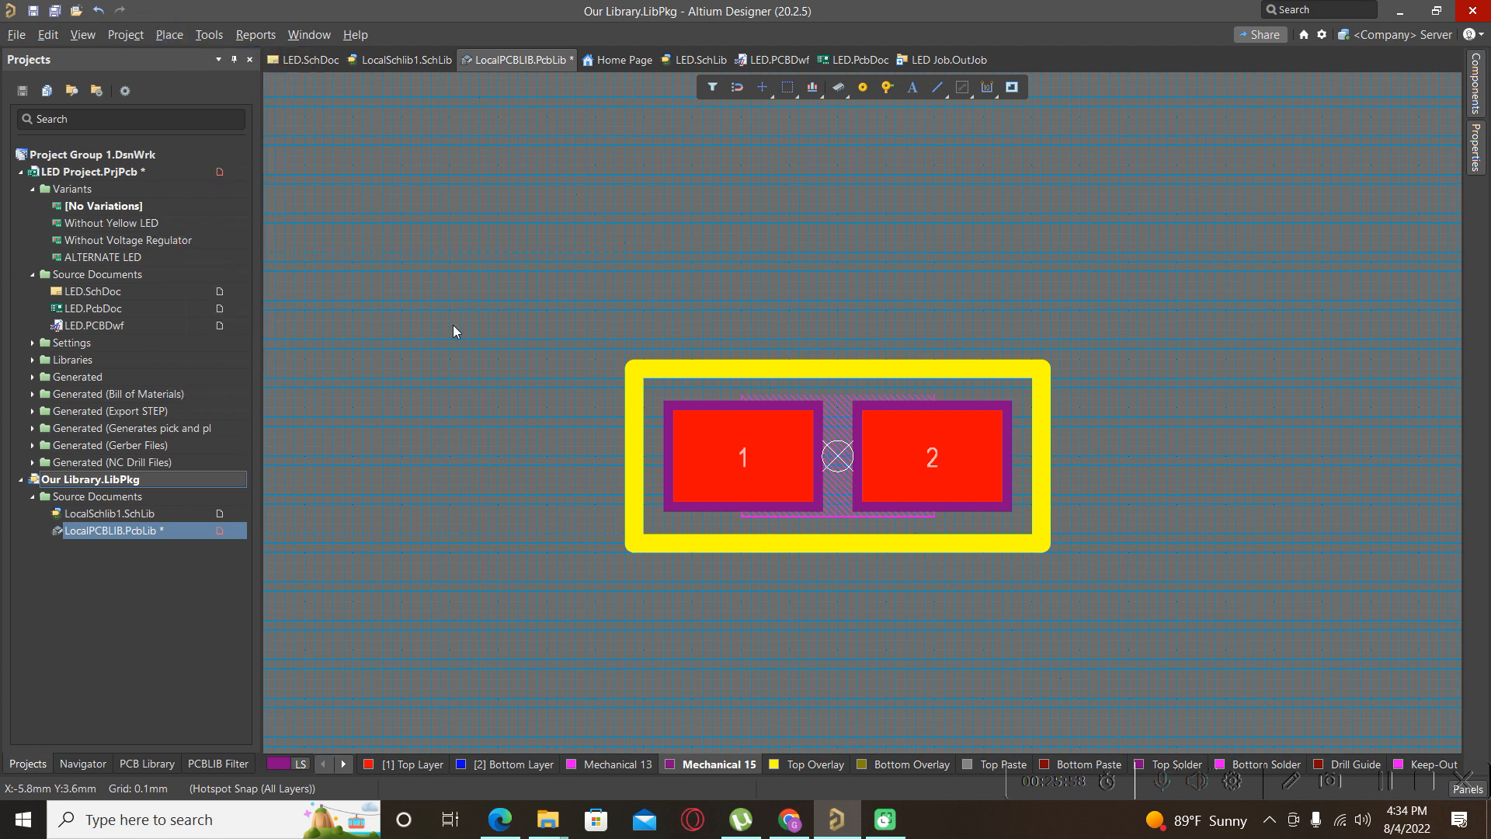
left_click(644, 409)
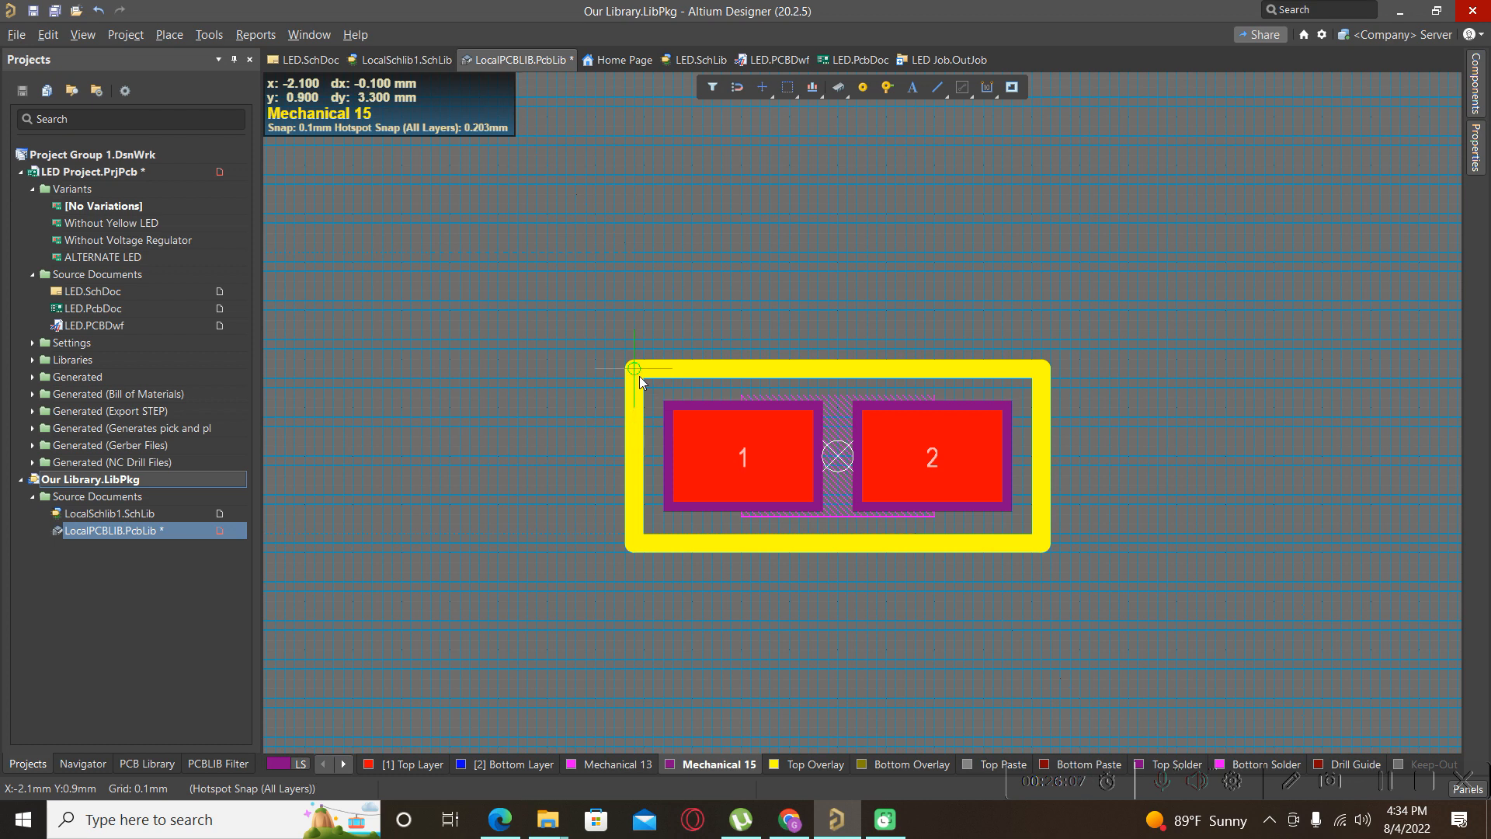
key("shift+s")
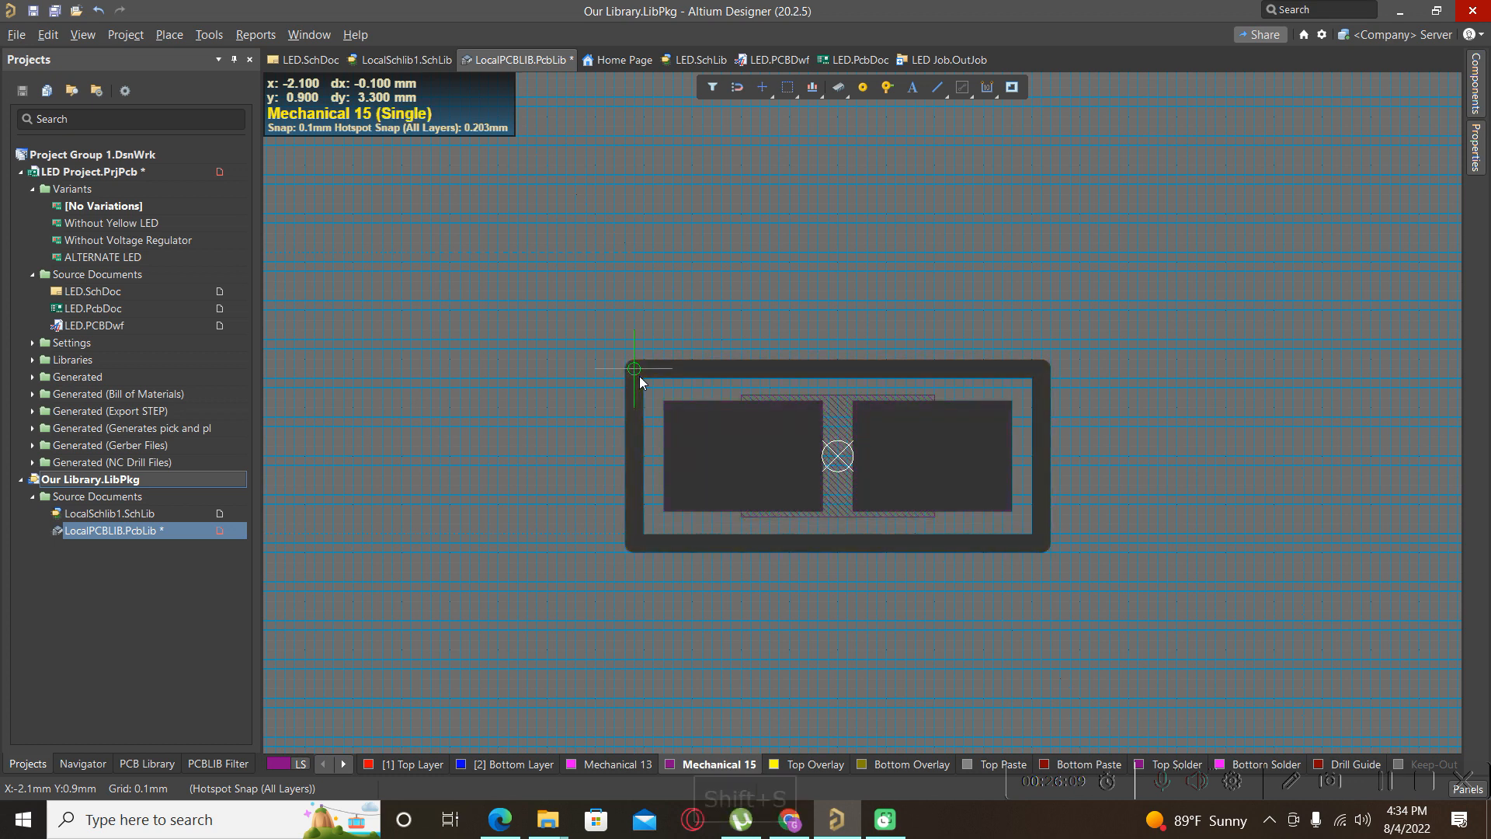
key("p")
key("l")
left_click(634, 369)
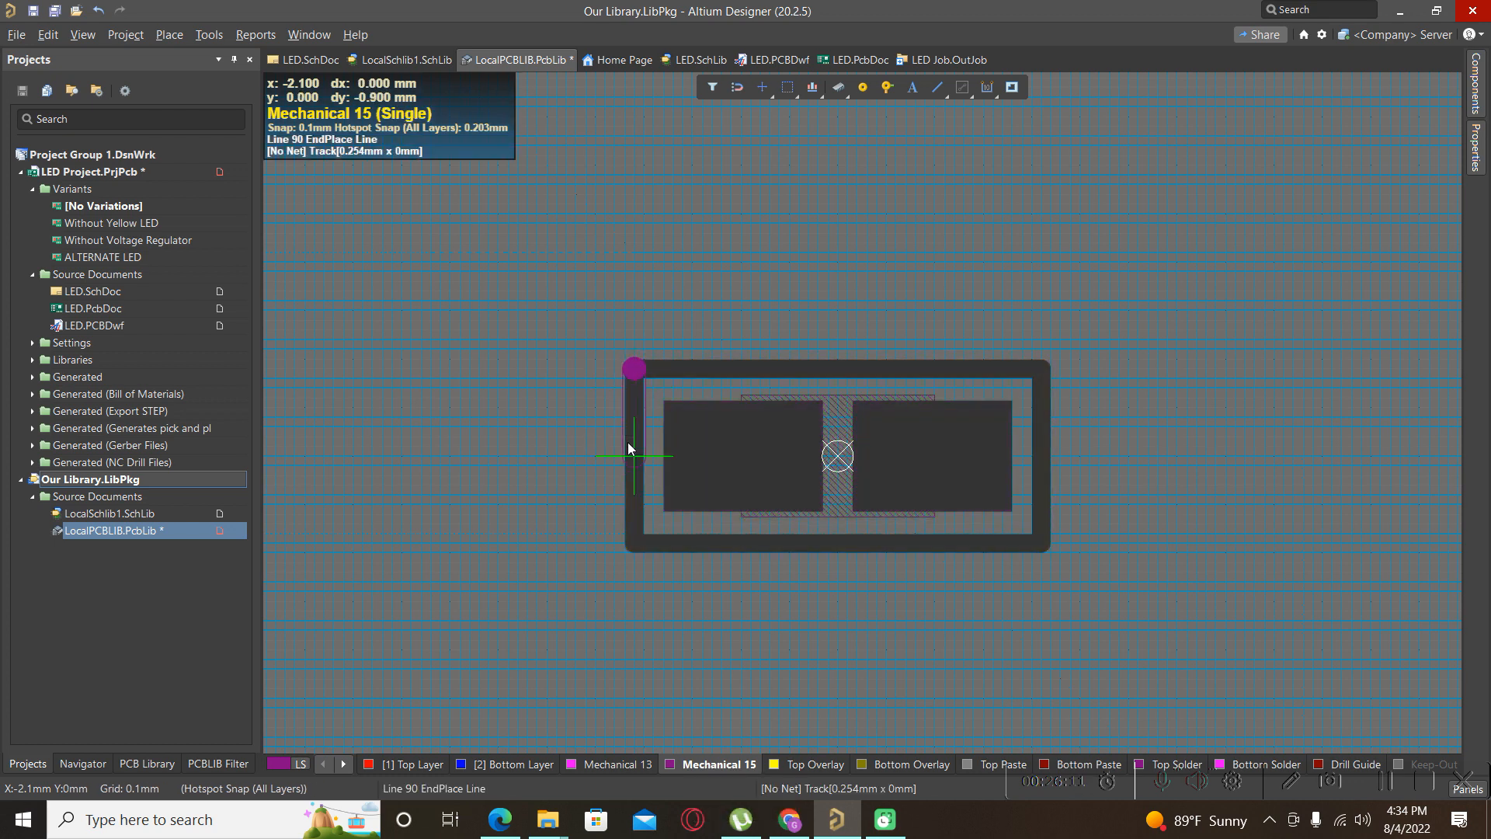
key("Tab")
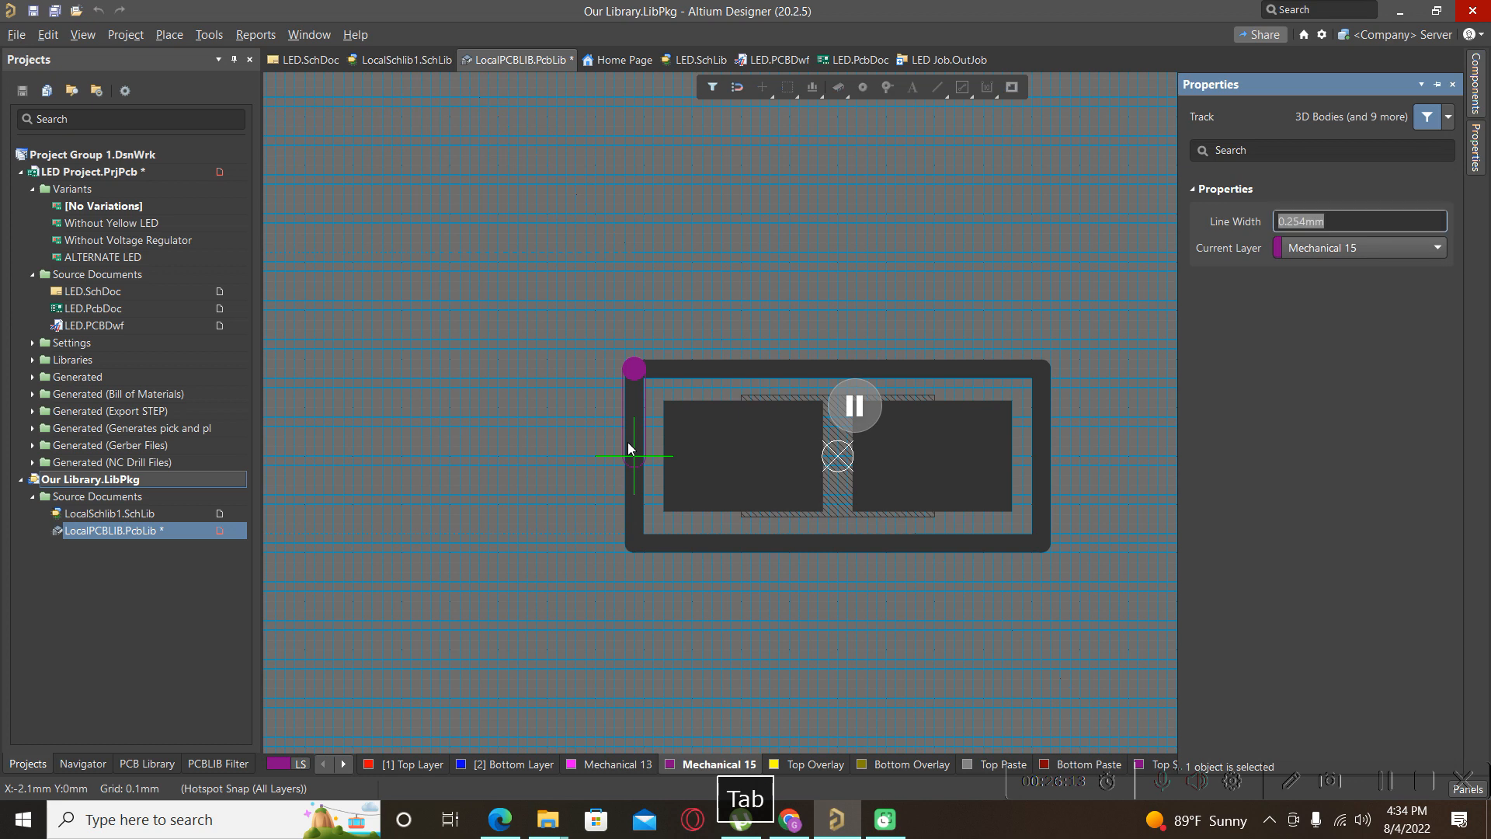
left_click(1303, 224)
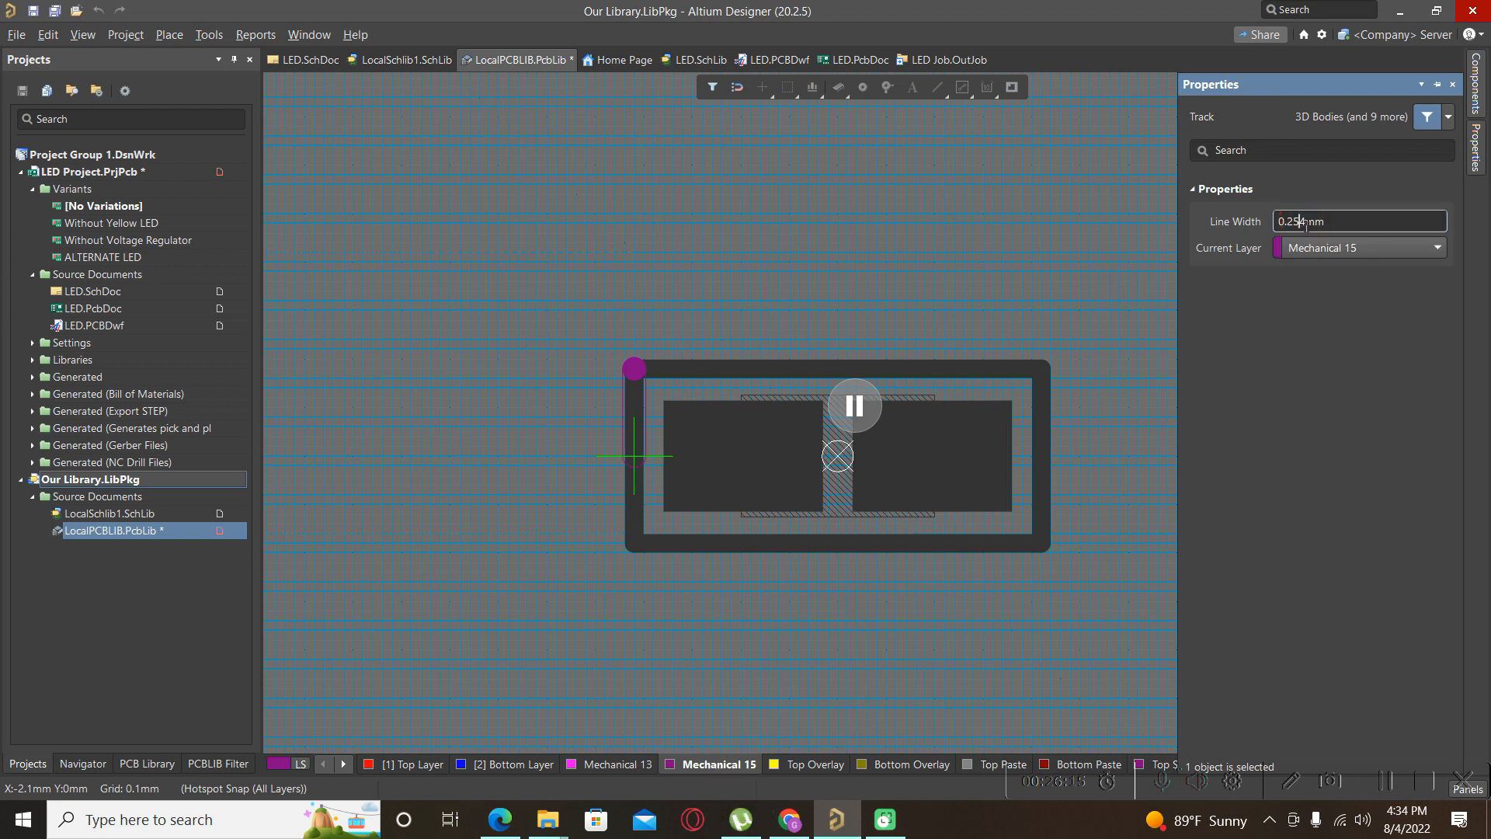
key("BackSpace")
key("BackSpace")
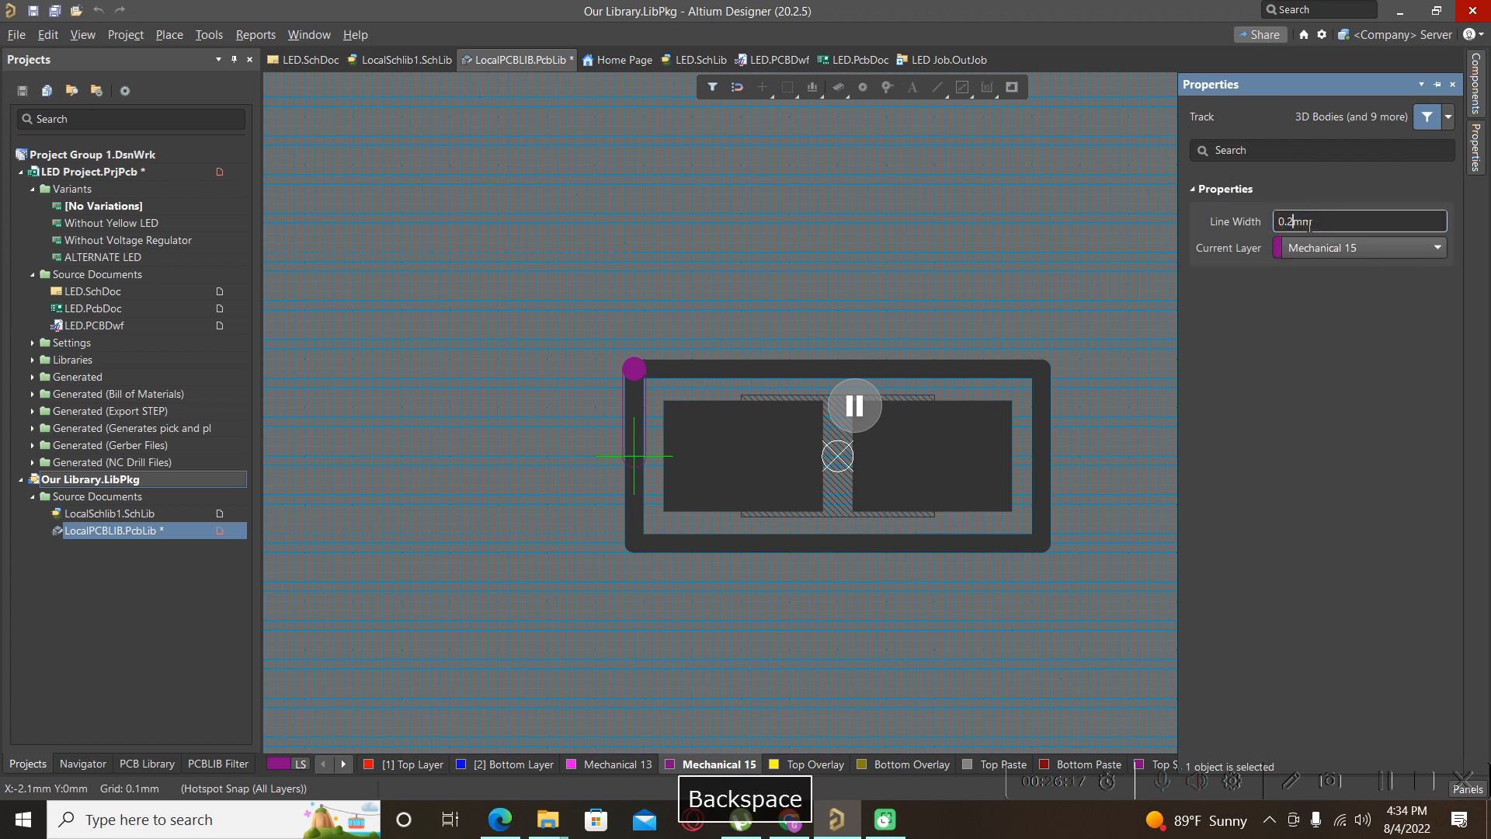
key("Return")
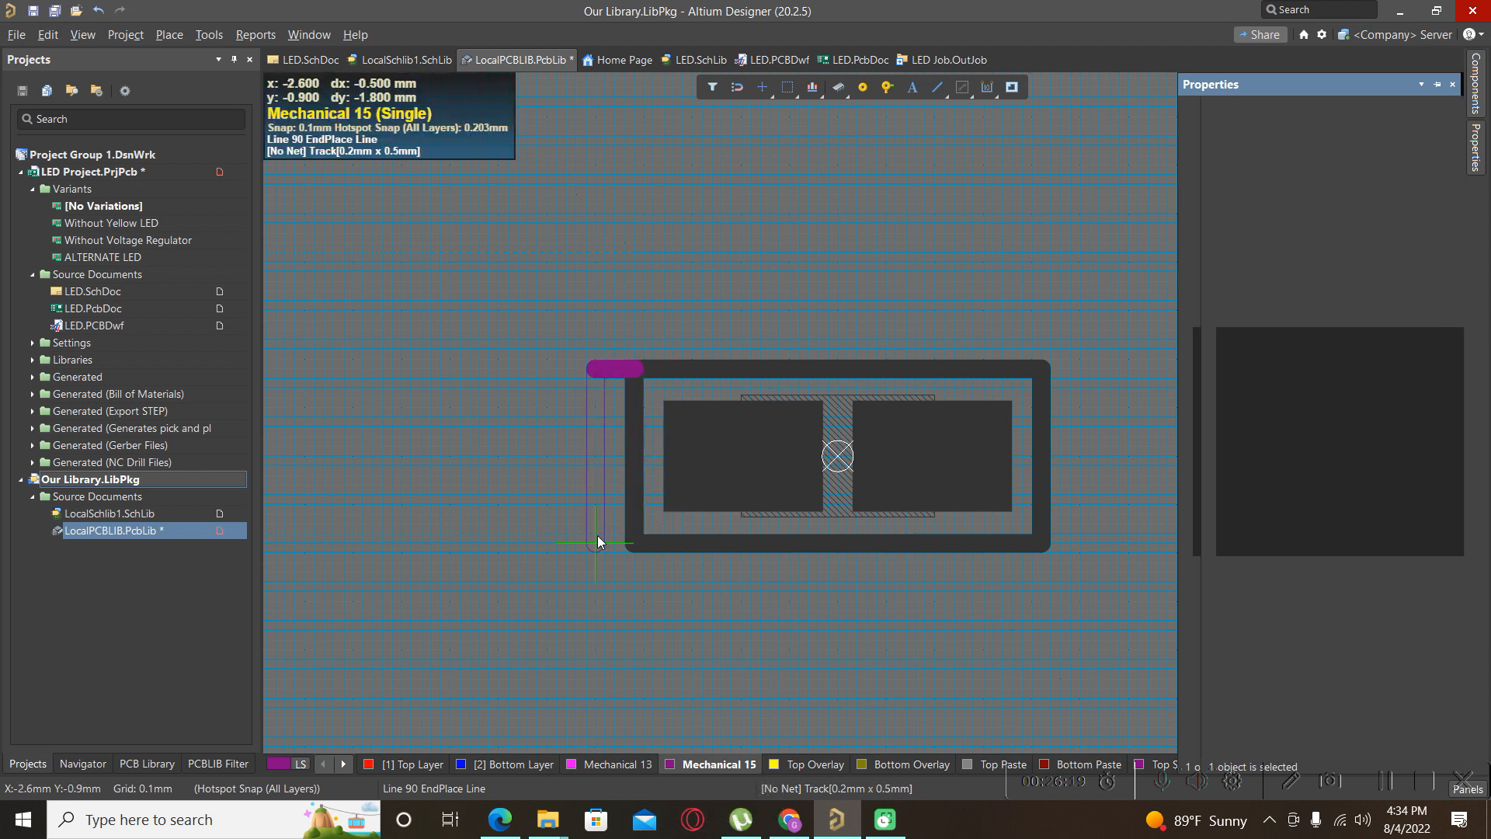
Draw the rectangle's left, bottom and top sides to close the outline, then show all layers.
key("shift+space")
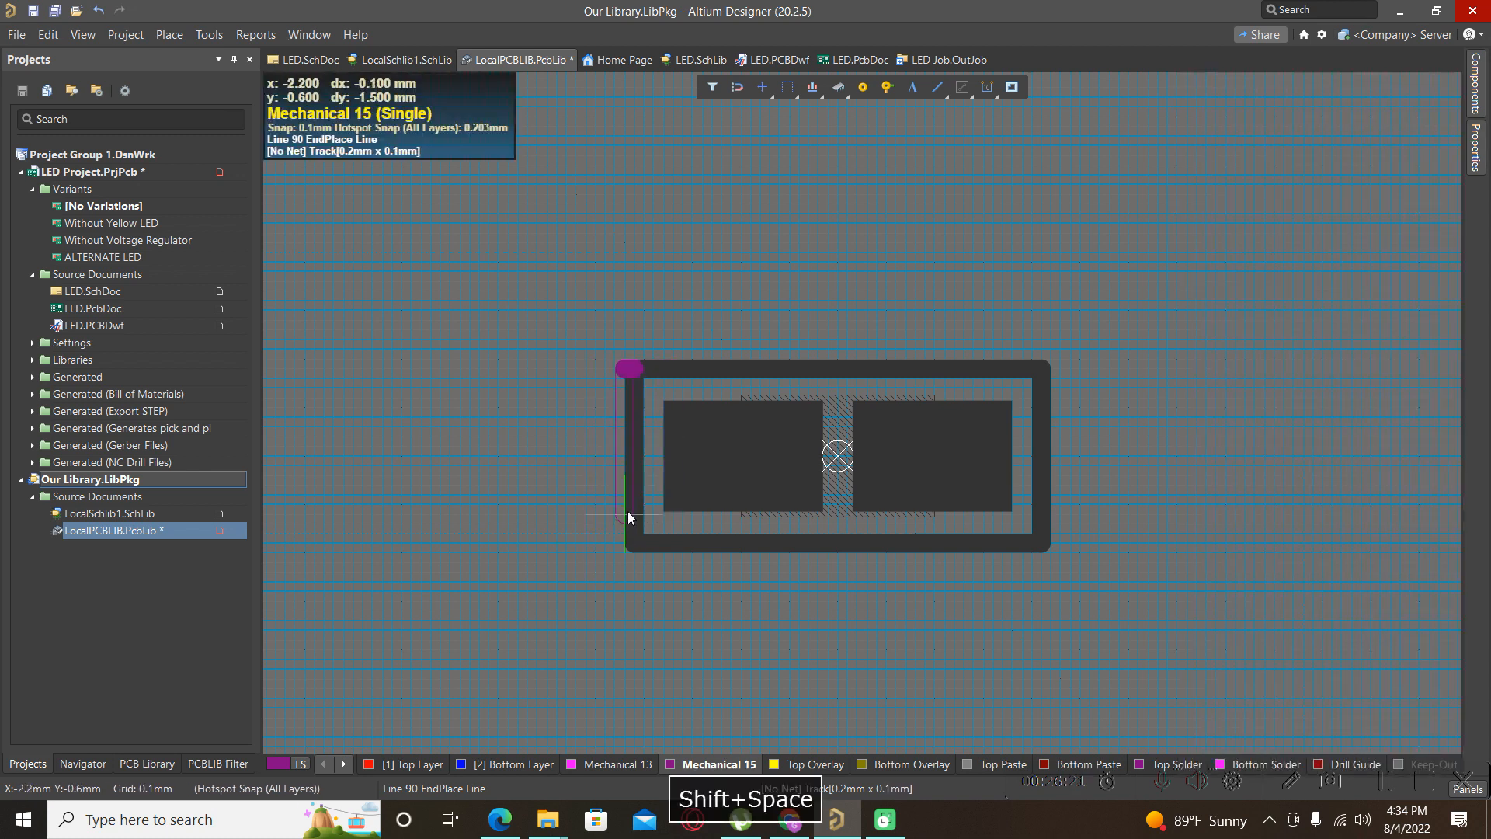
left_click(635, 542)
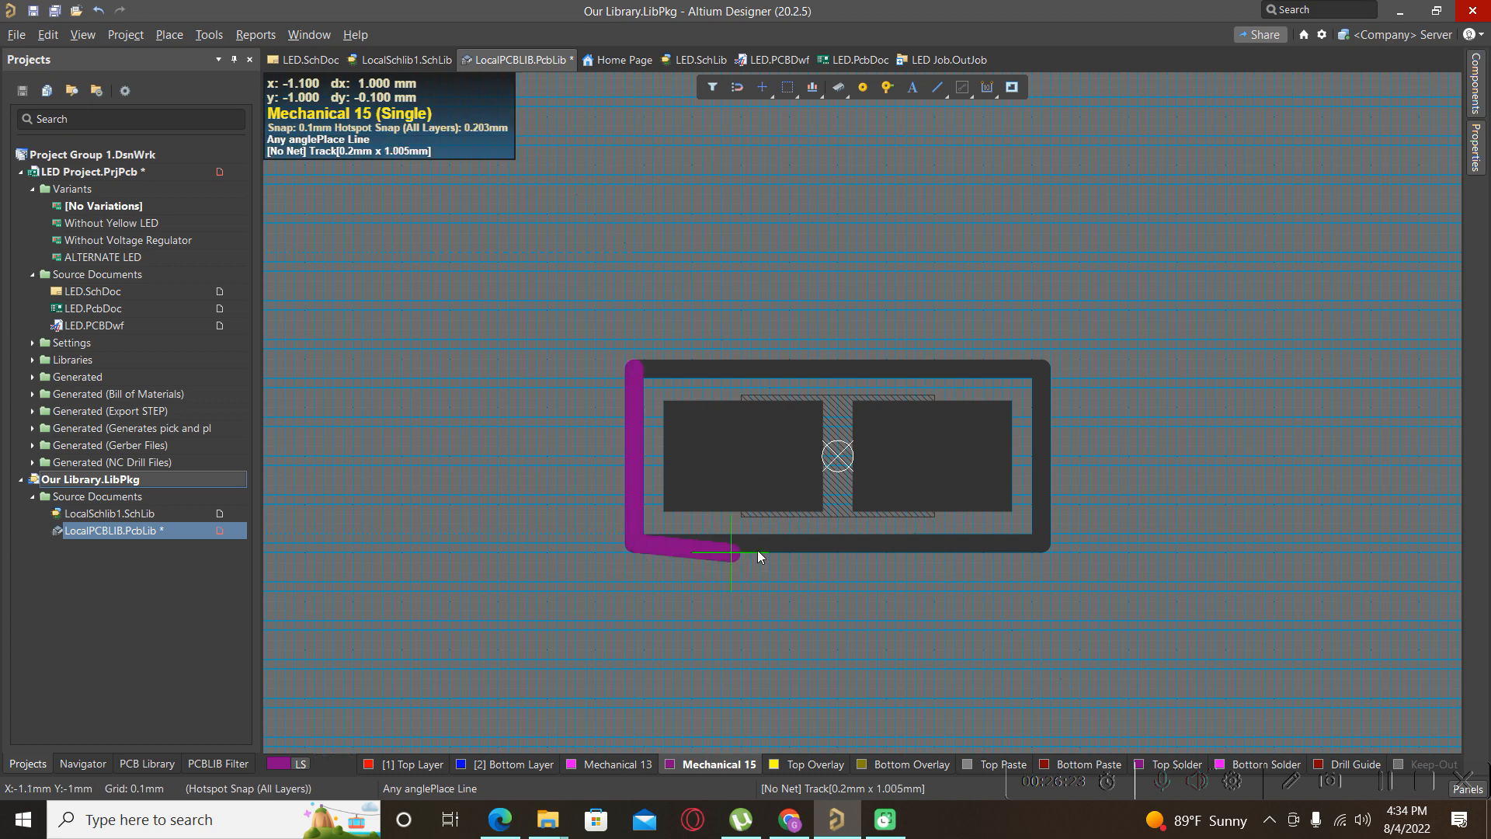
key("shift+space")
left_click(1042, 547)
right_click(1041, 547)
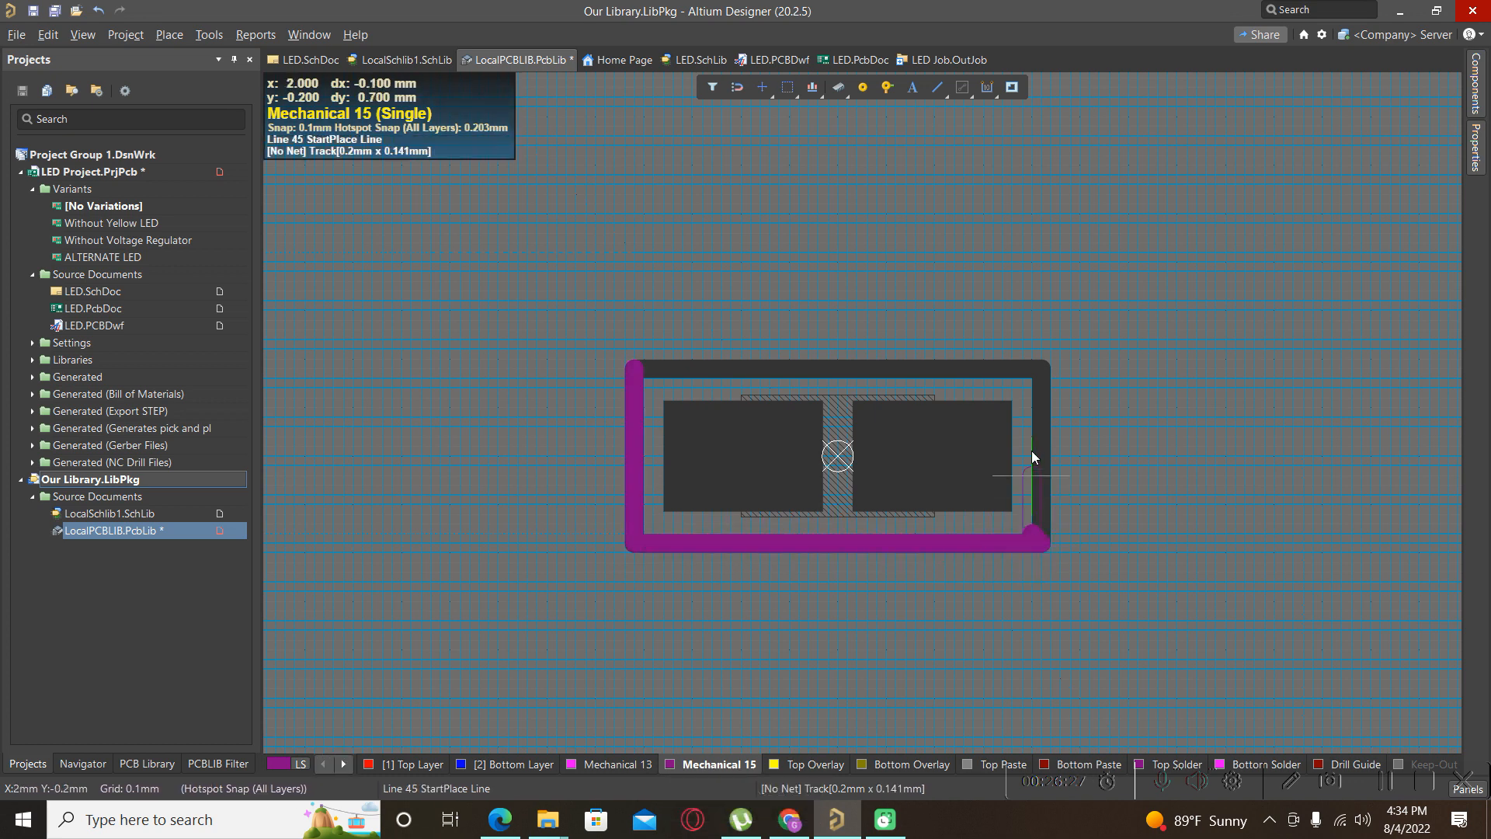
left_click(1044, 372)
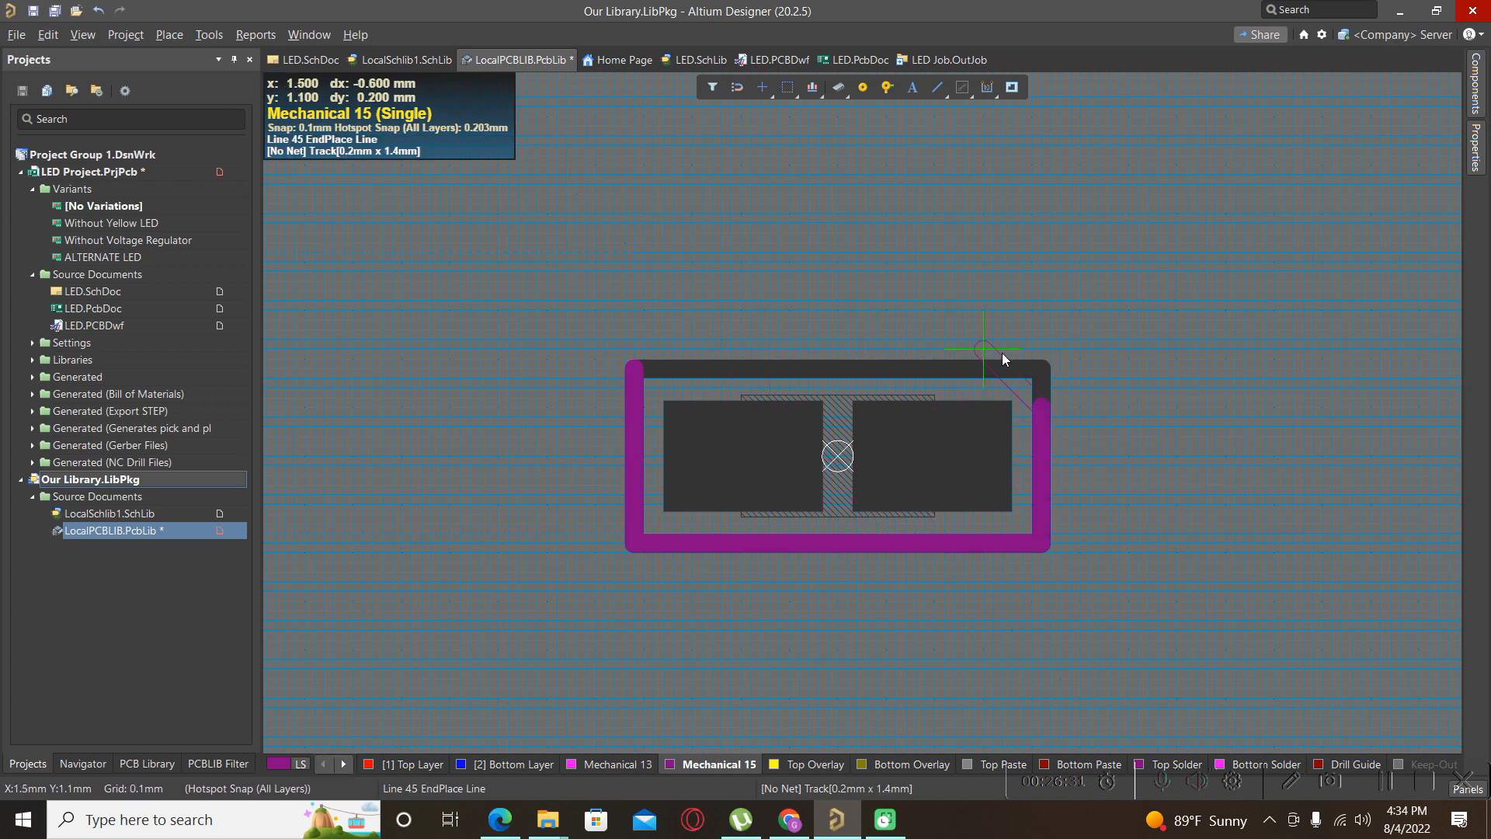
left_click(1043, 372)
right_click(1043, 372)
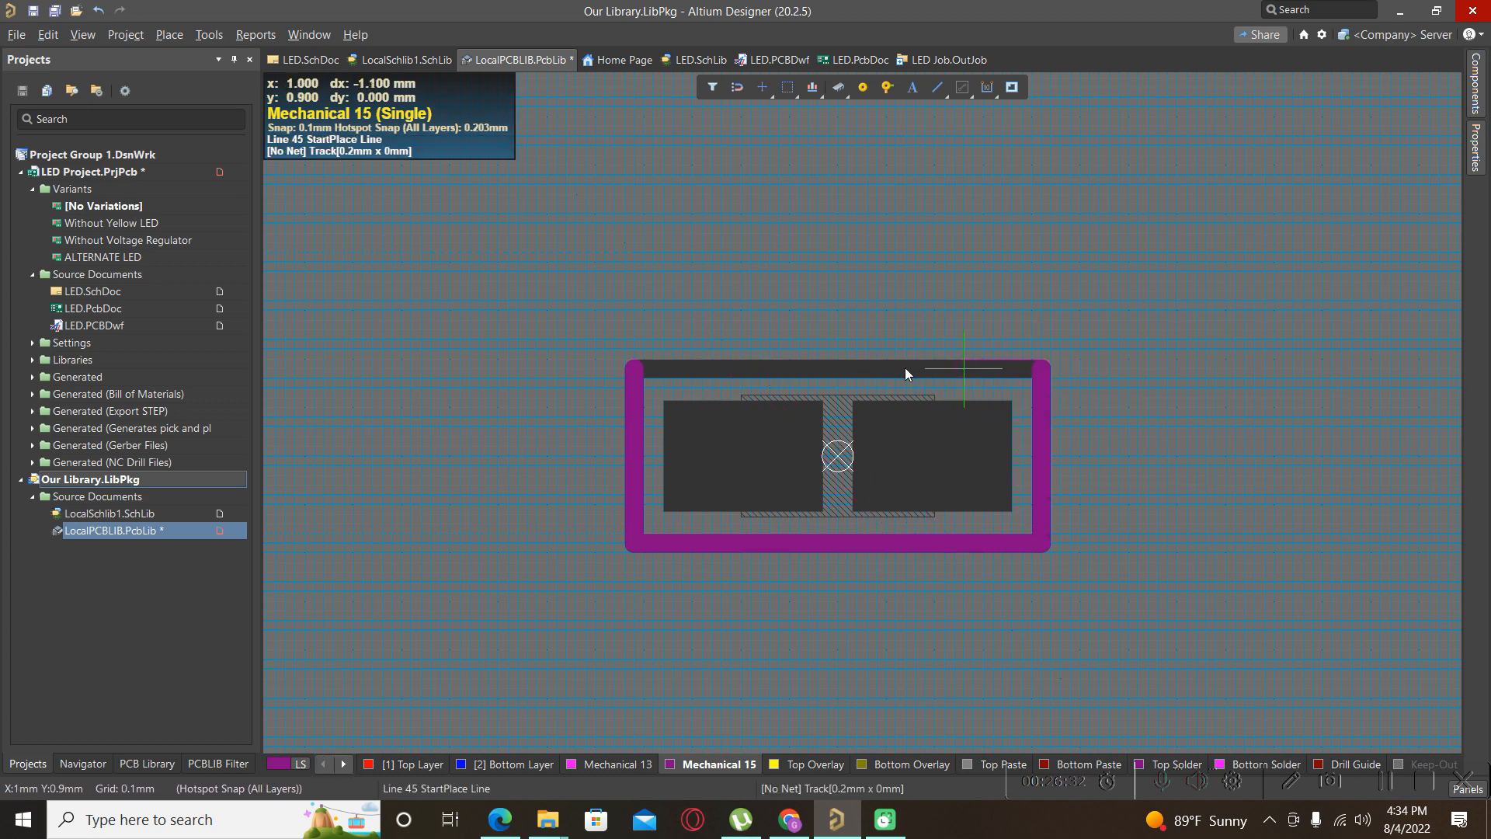
double_click(641, 372)
right_click(641, 373)
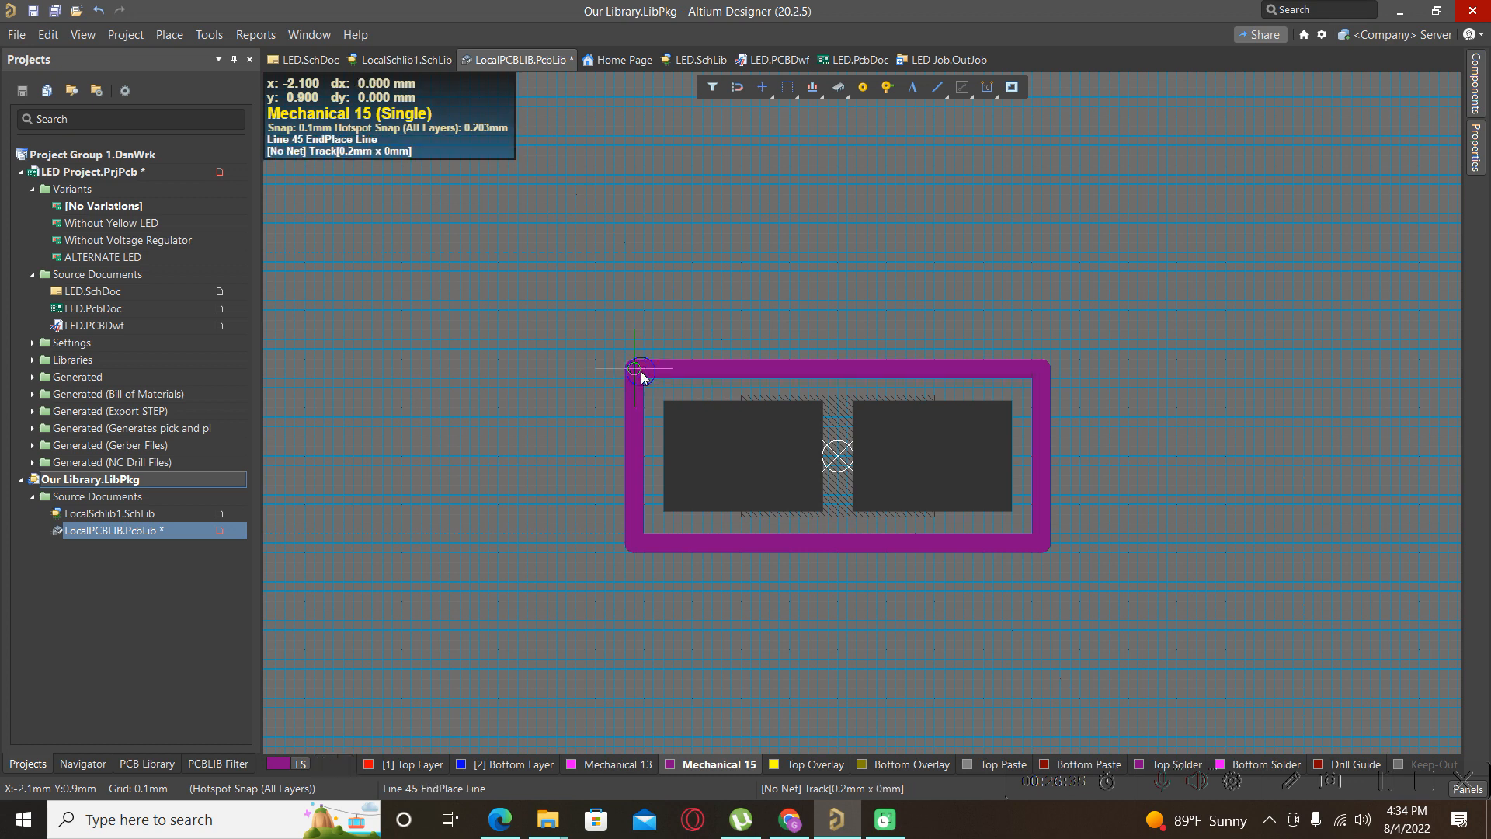
right_click(521, 297)
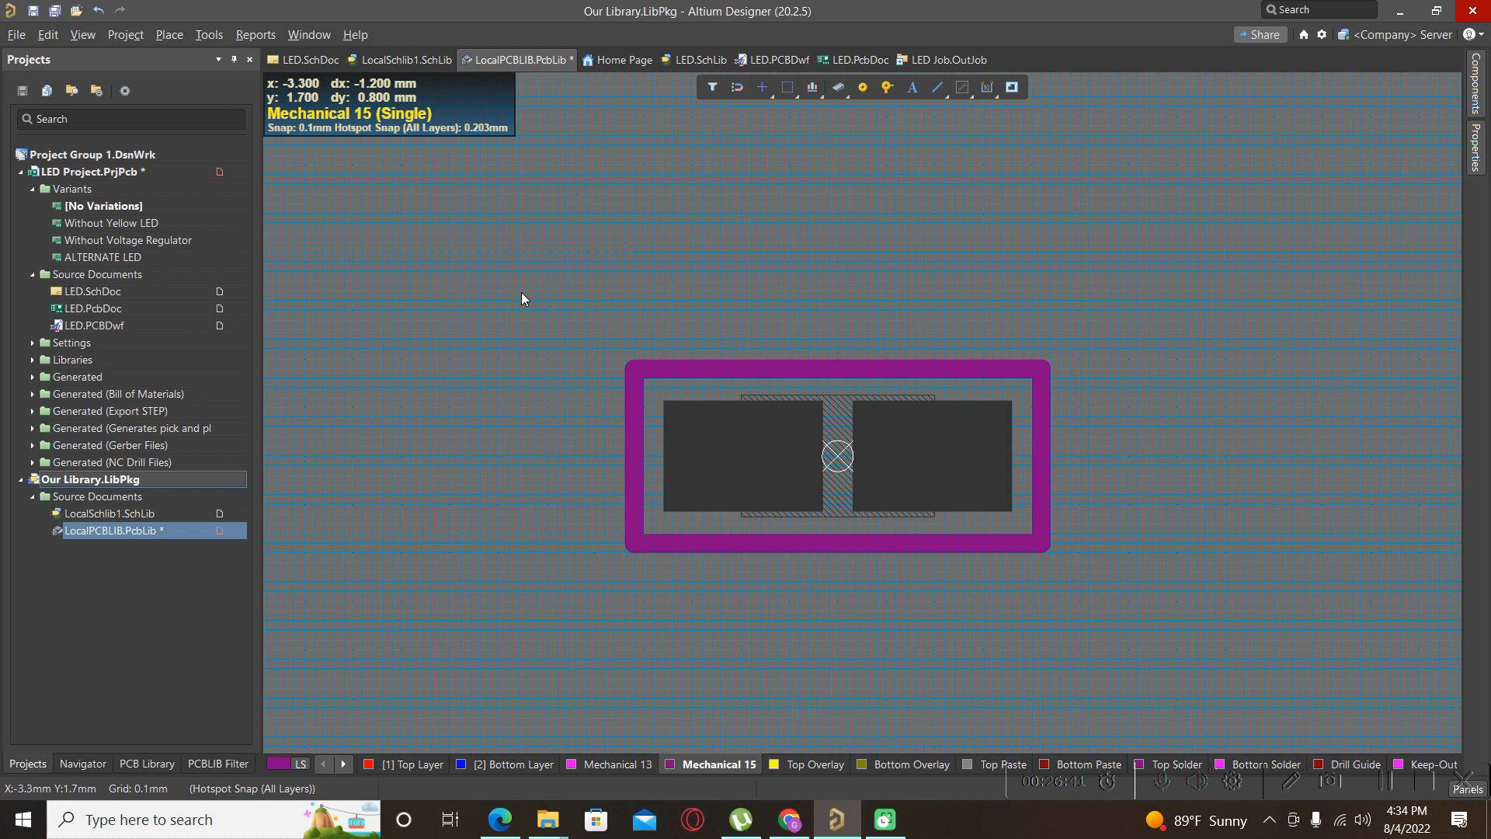
key("shift+s")
key("shift+s")
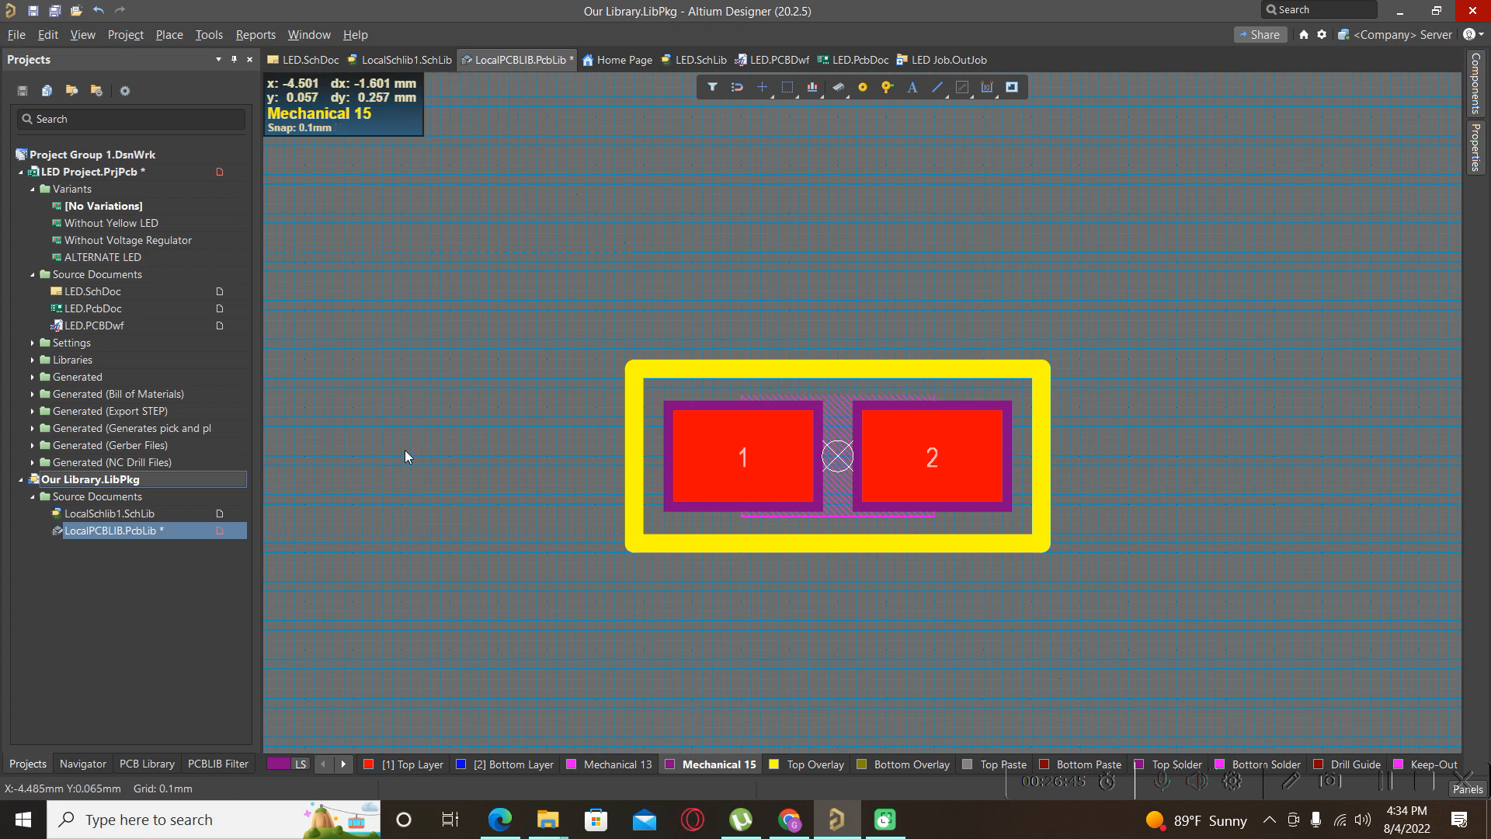
scroll(474, 342, "down", 2, "ctrl")
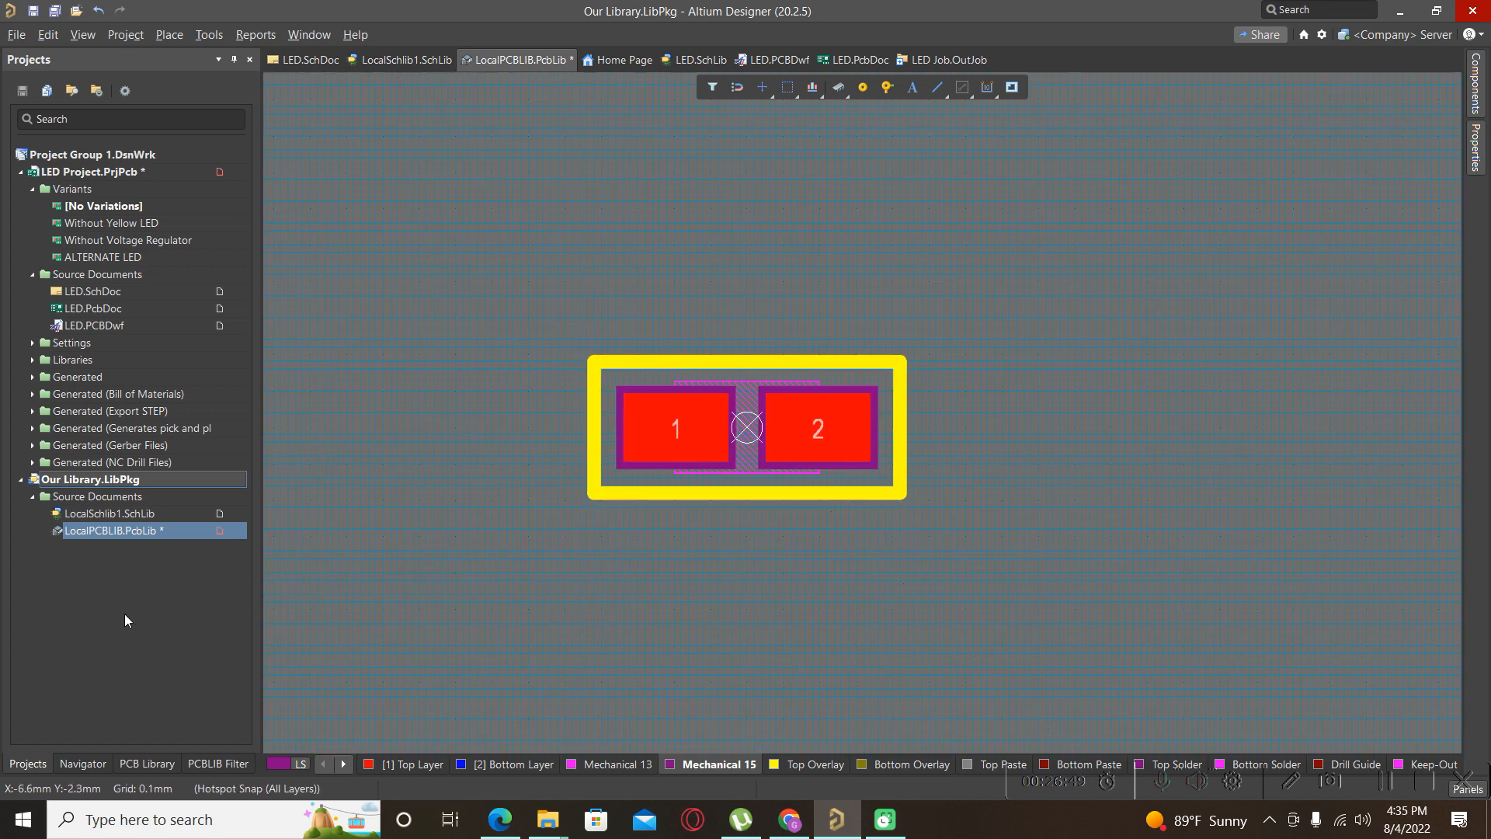
Open the schematic symbol library and cancel a footprint-model addition without choosing a footprint.
double_click(96, 515)
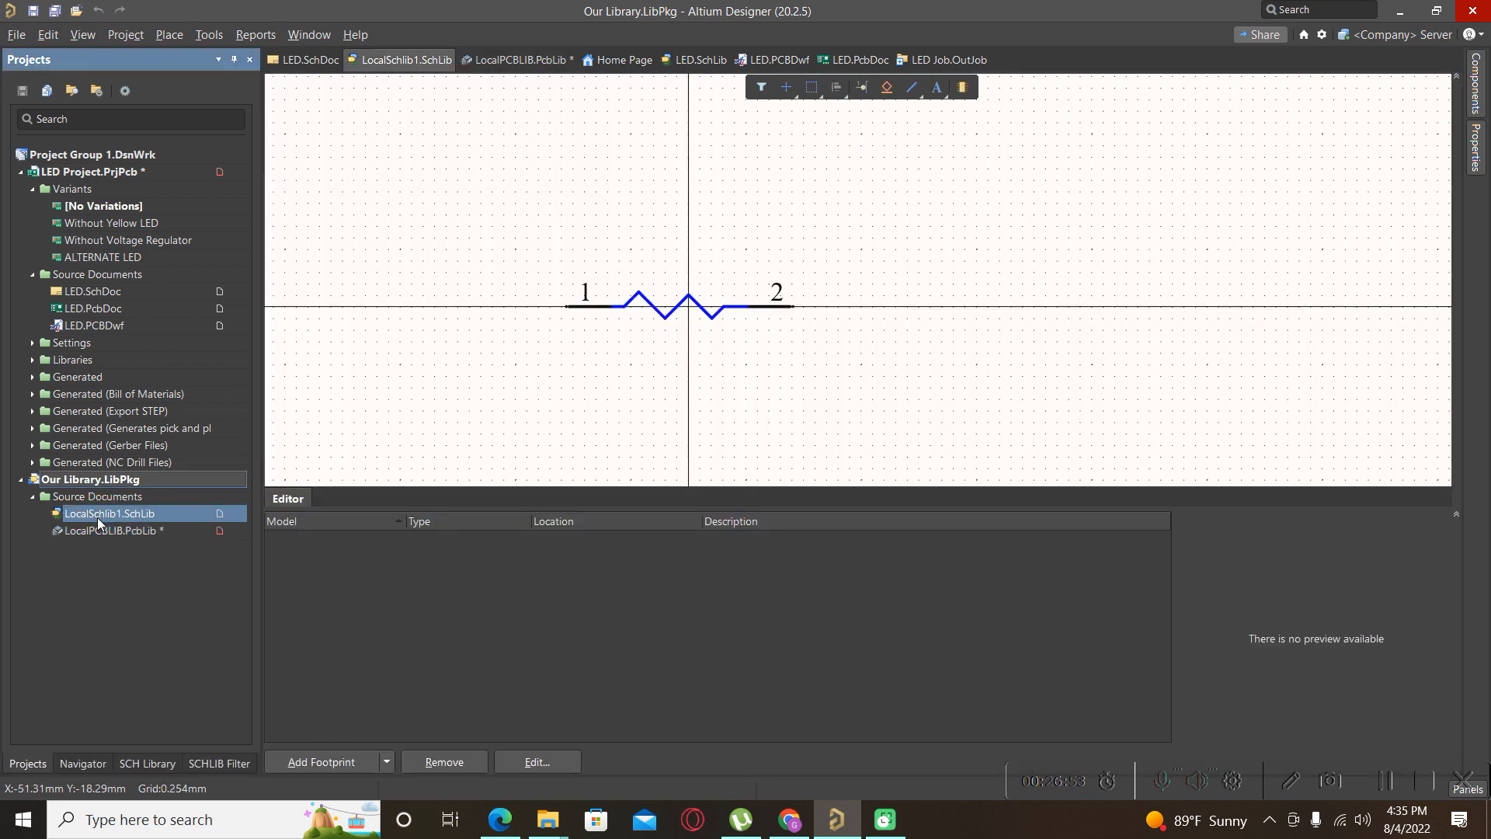
left_click(352, 766)
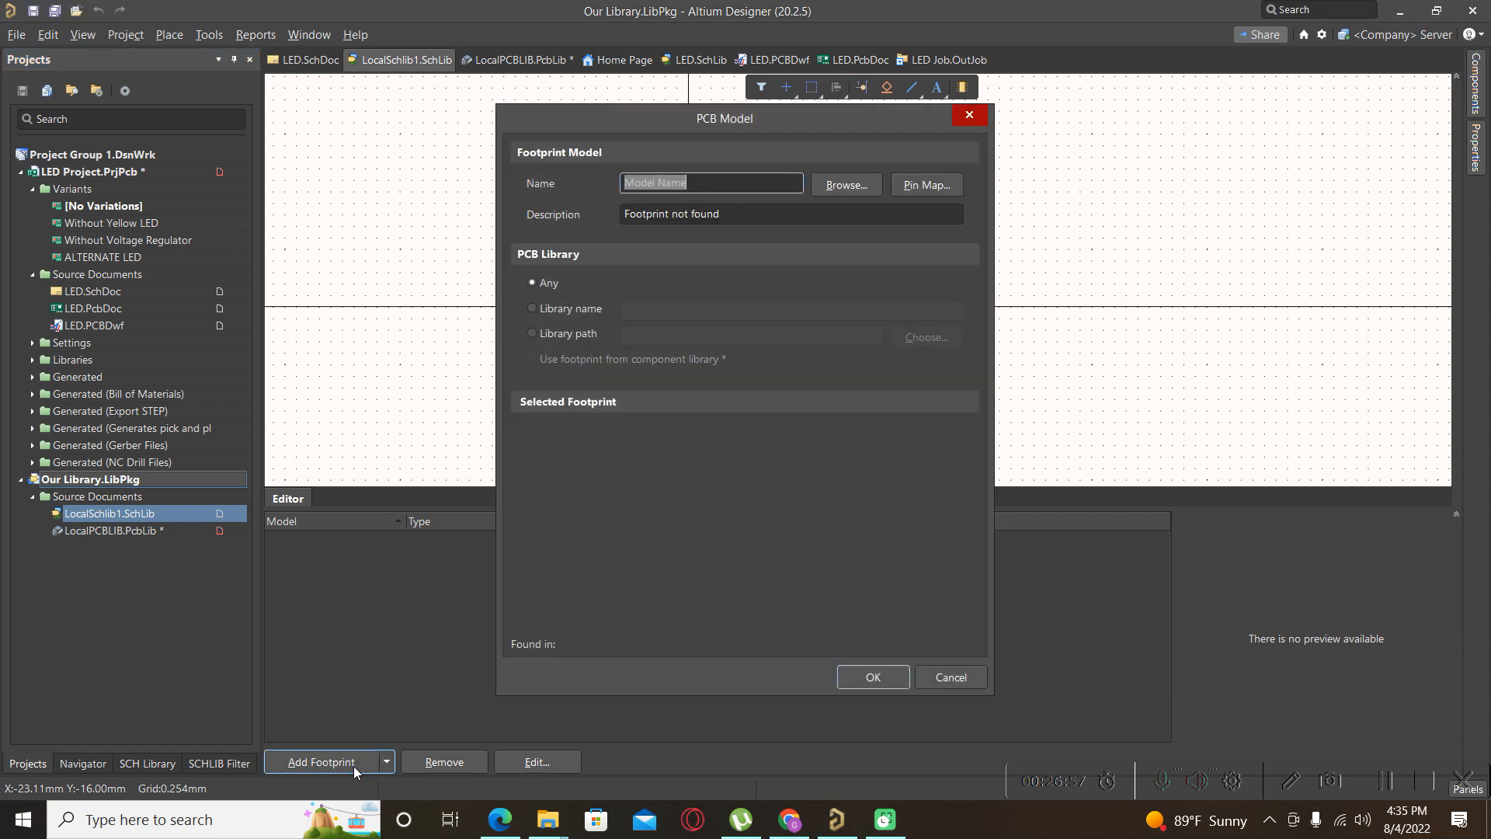
left_click(847, 187)
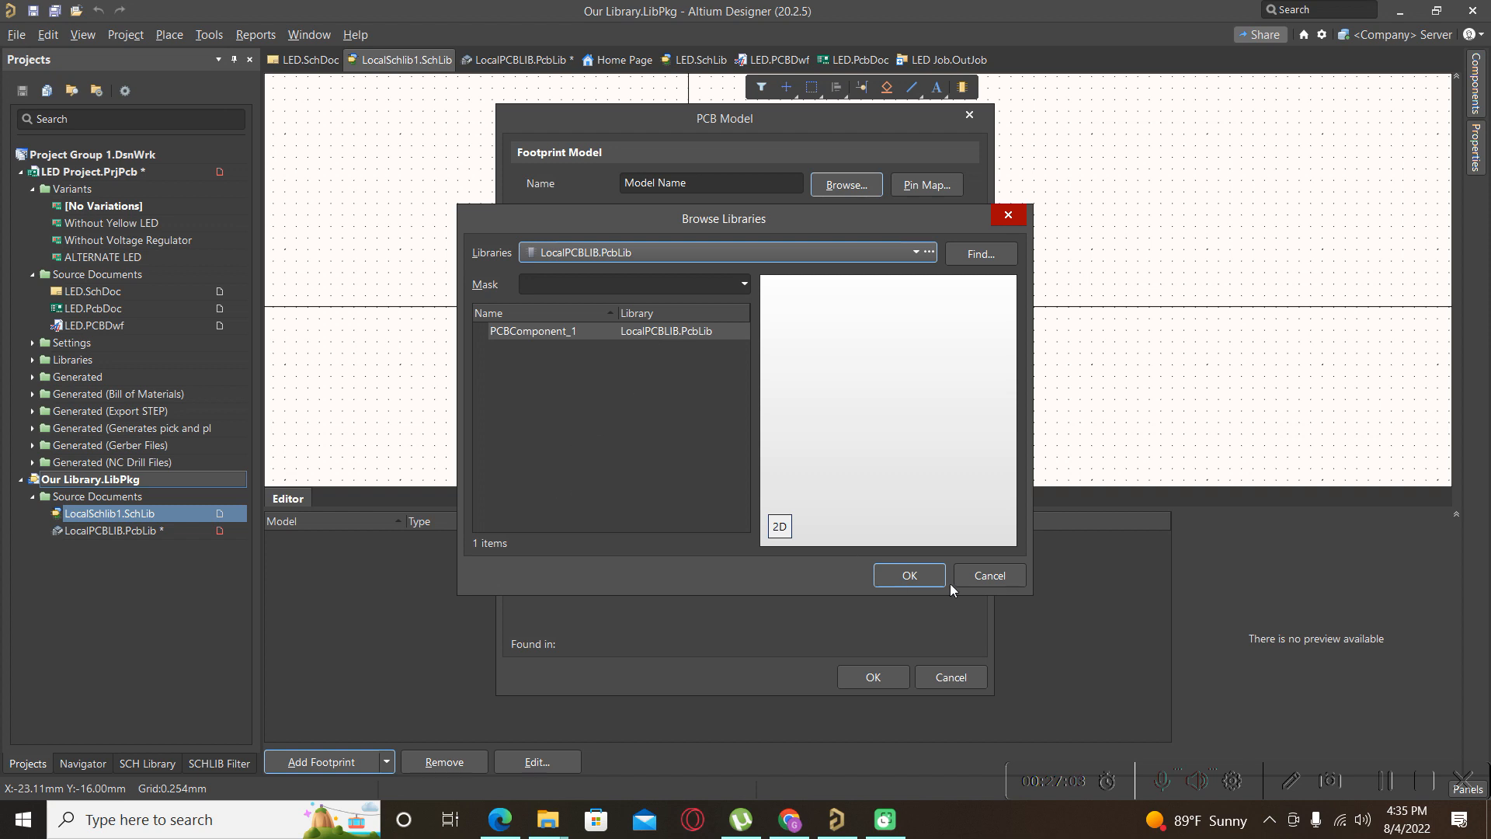
left_click(987, 574)
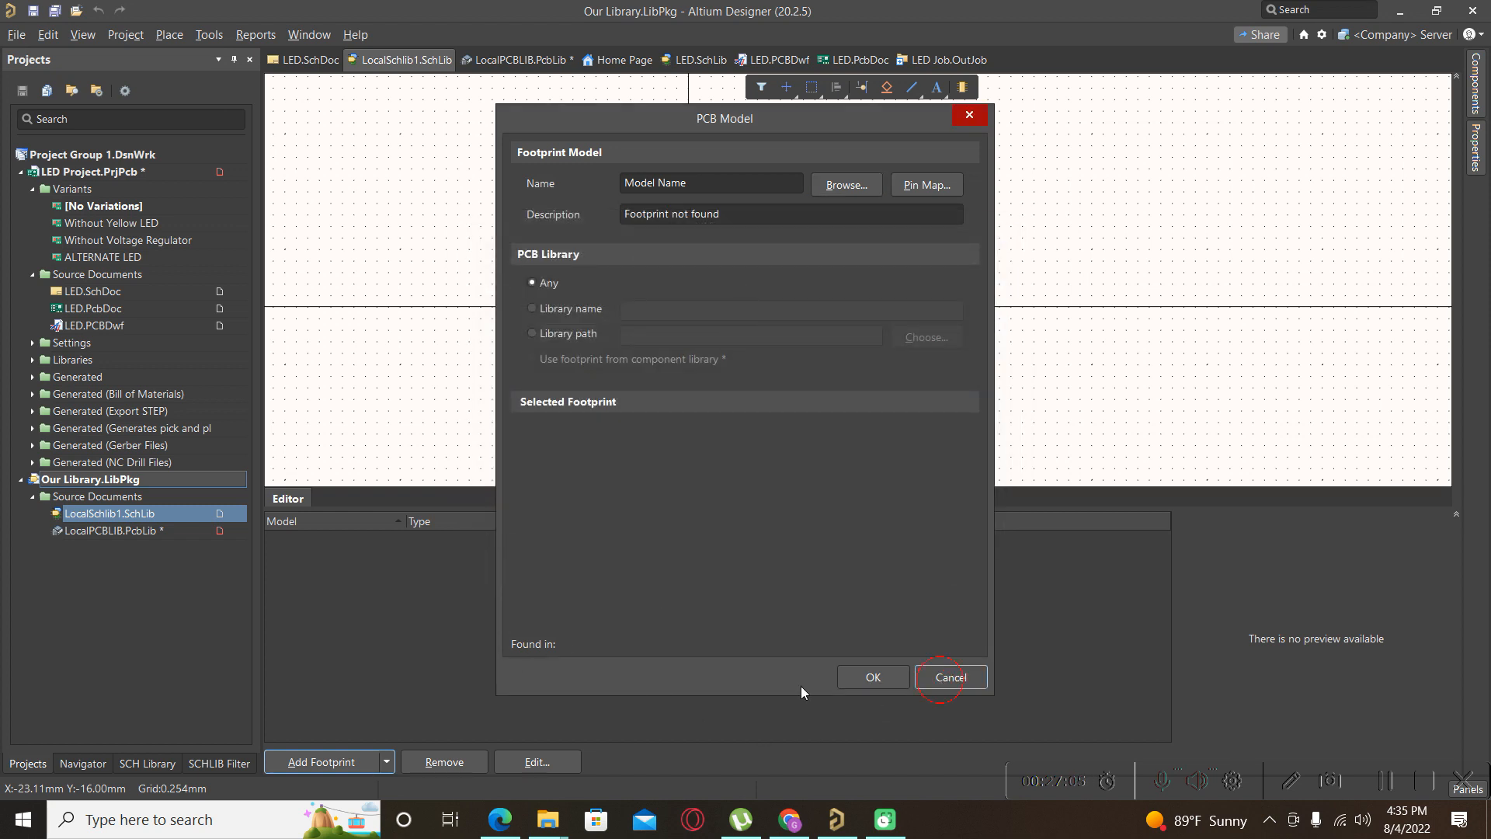
left_click(950, 677)
Save LocalPCBLIB.PcbLib and return to the resistor symbol in LocalSchlib1.SchLib.
double_click(109, 530)
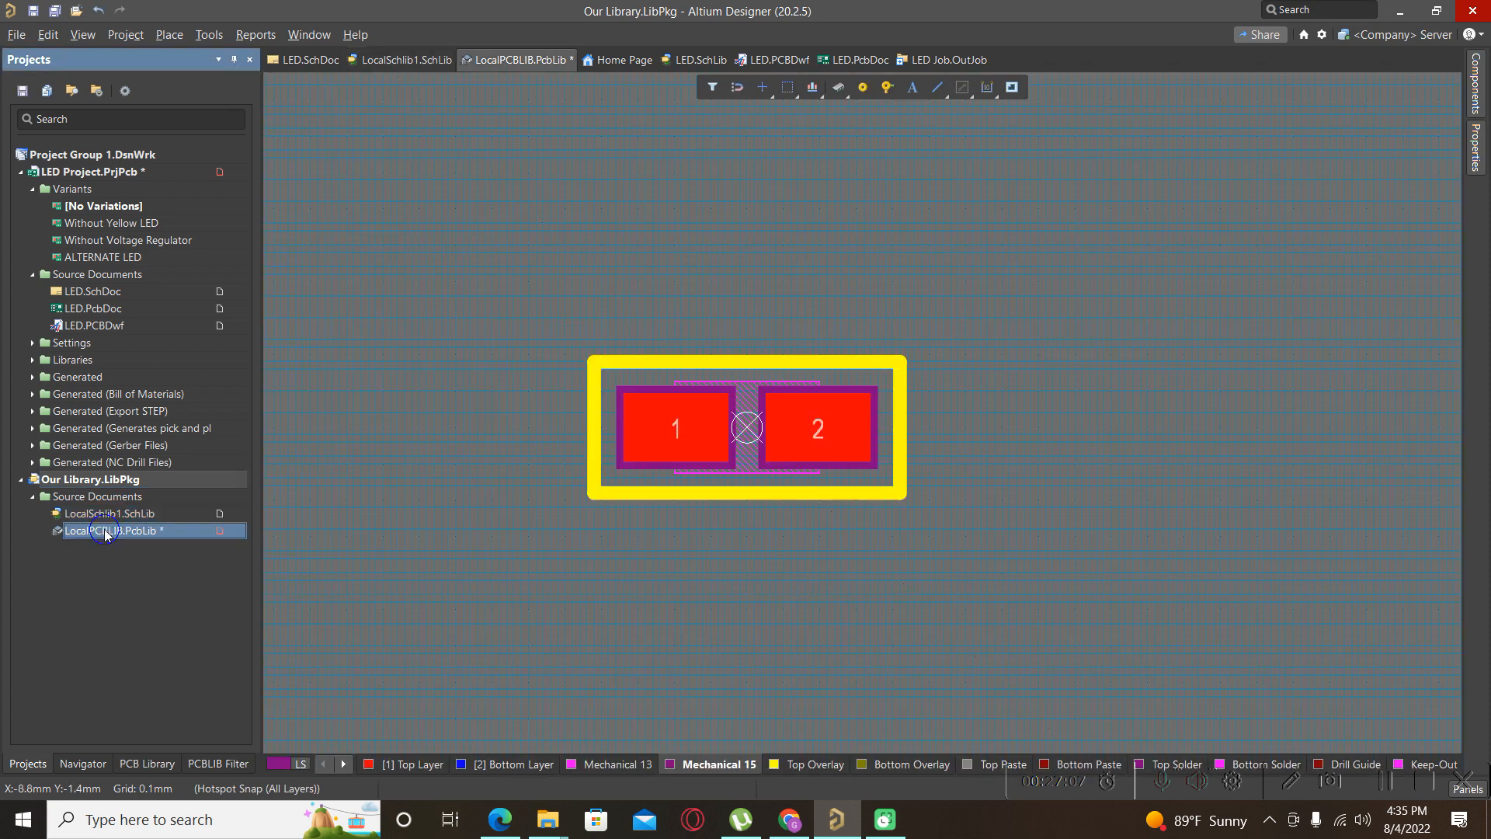
right_click(105, 530)
left_click(148, 298)
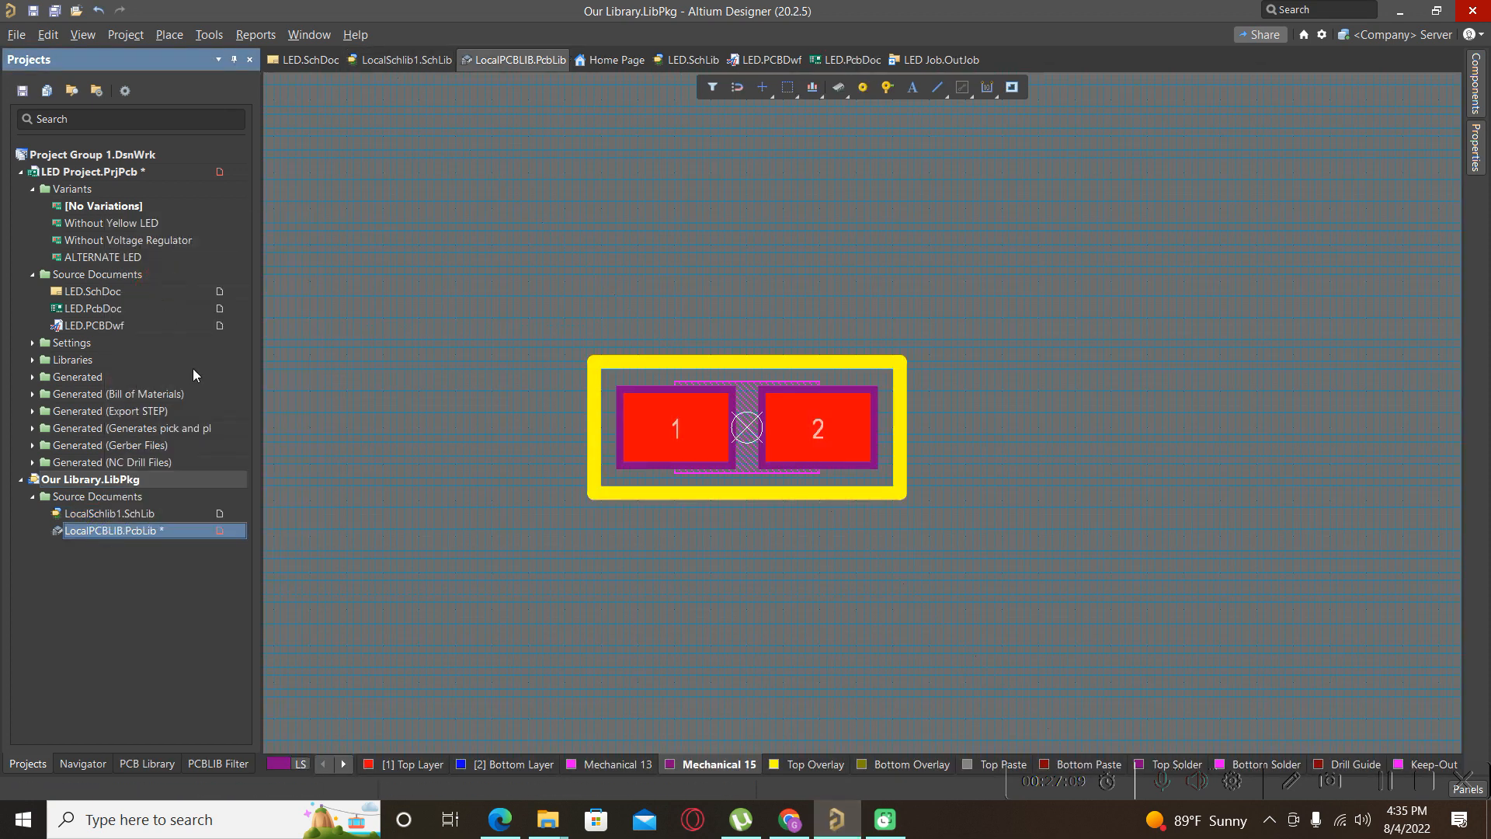
double_click(125, 513)
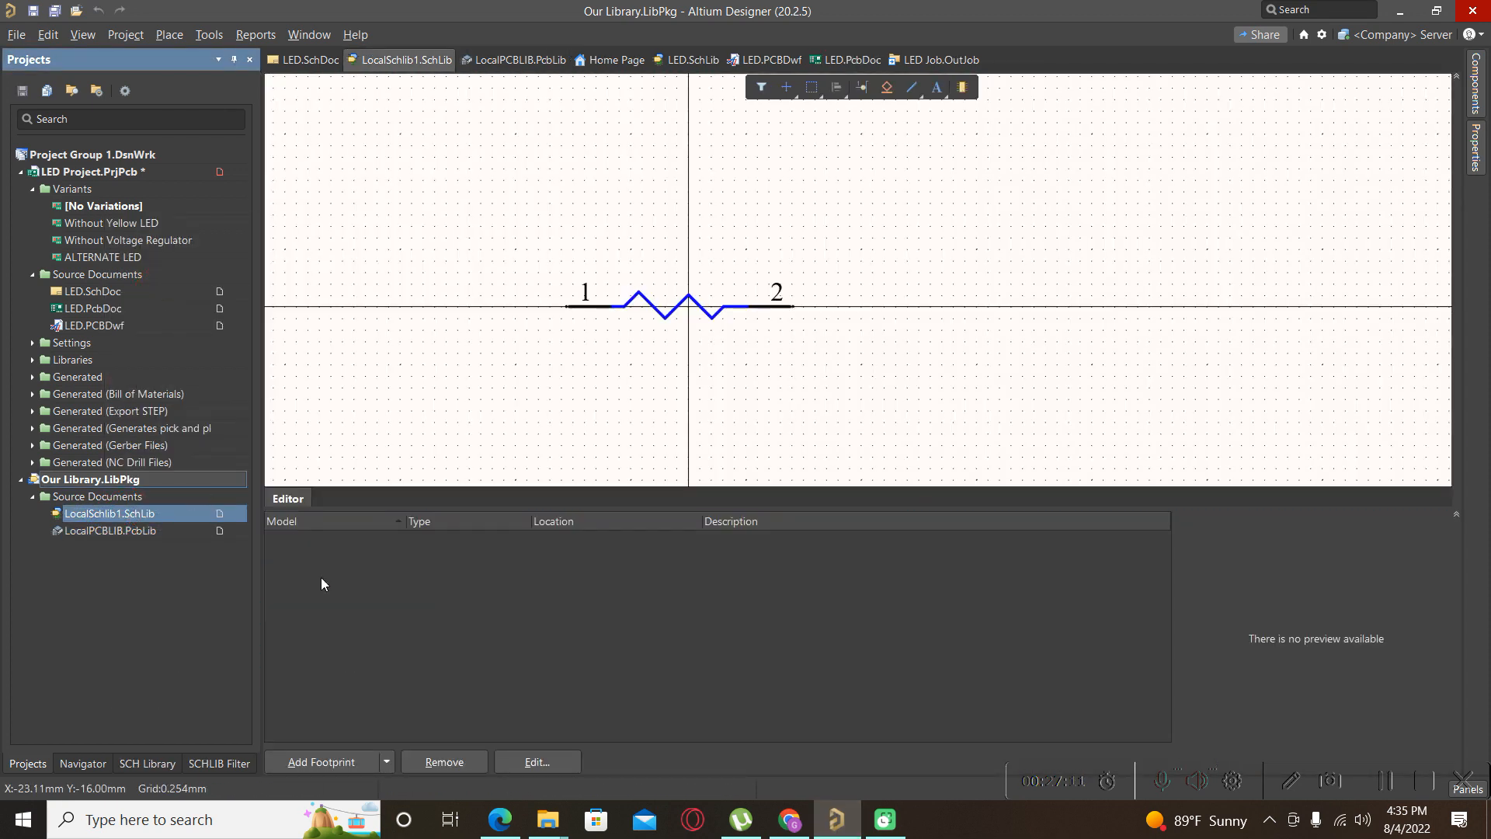
Add the CRCW0805120RJNEAIF footprint from LocalPCBLIB.PcbLib as the resistor's PCB model.
left_click(346, 763)
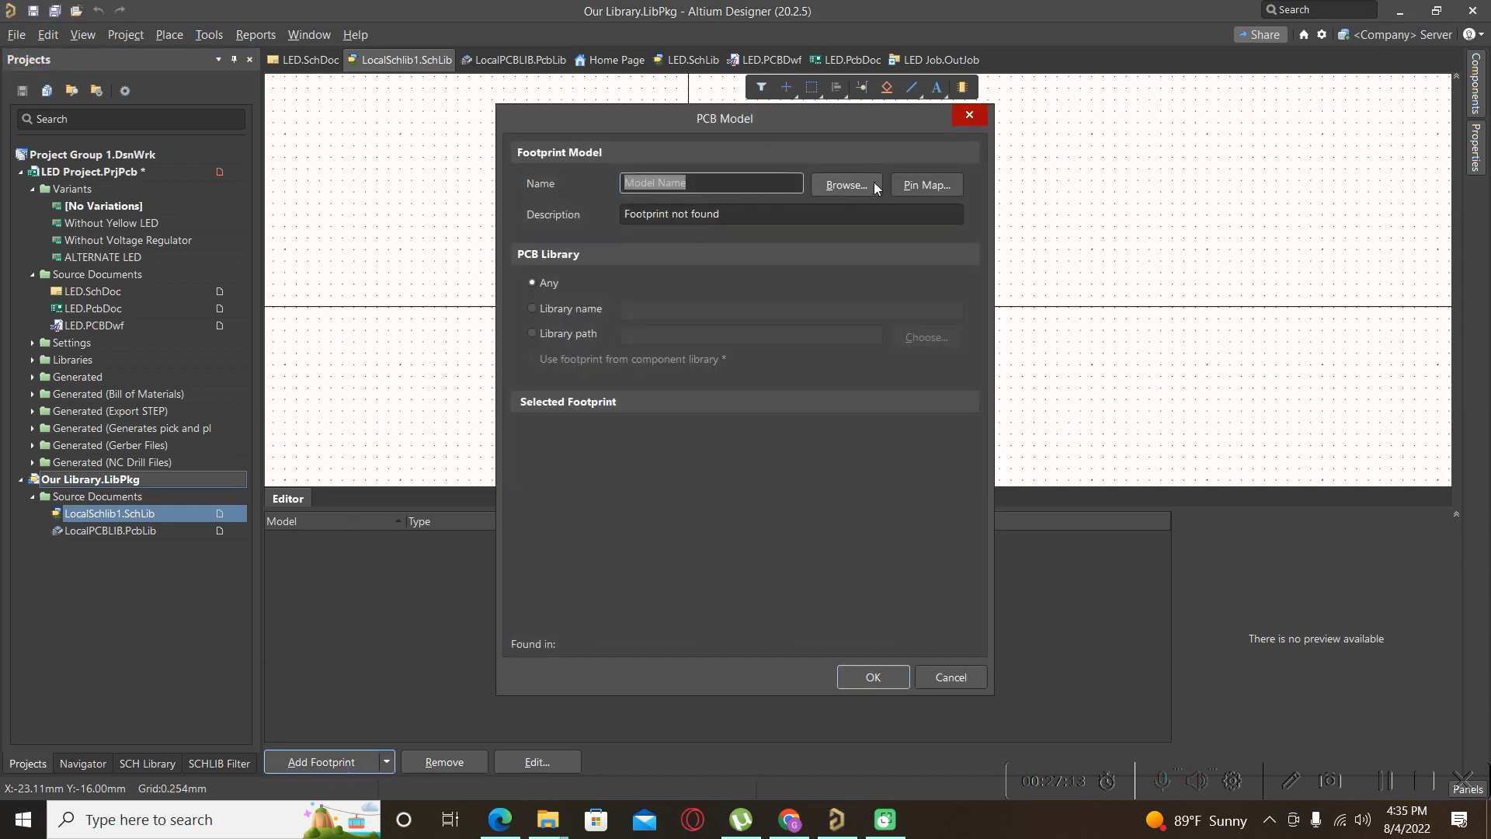
left_click(874, 187)
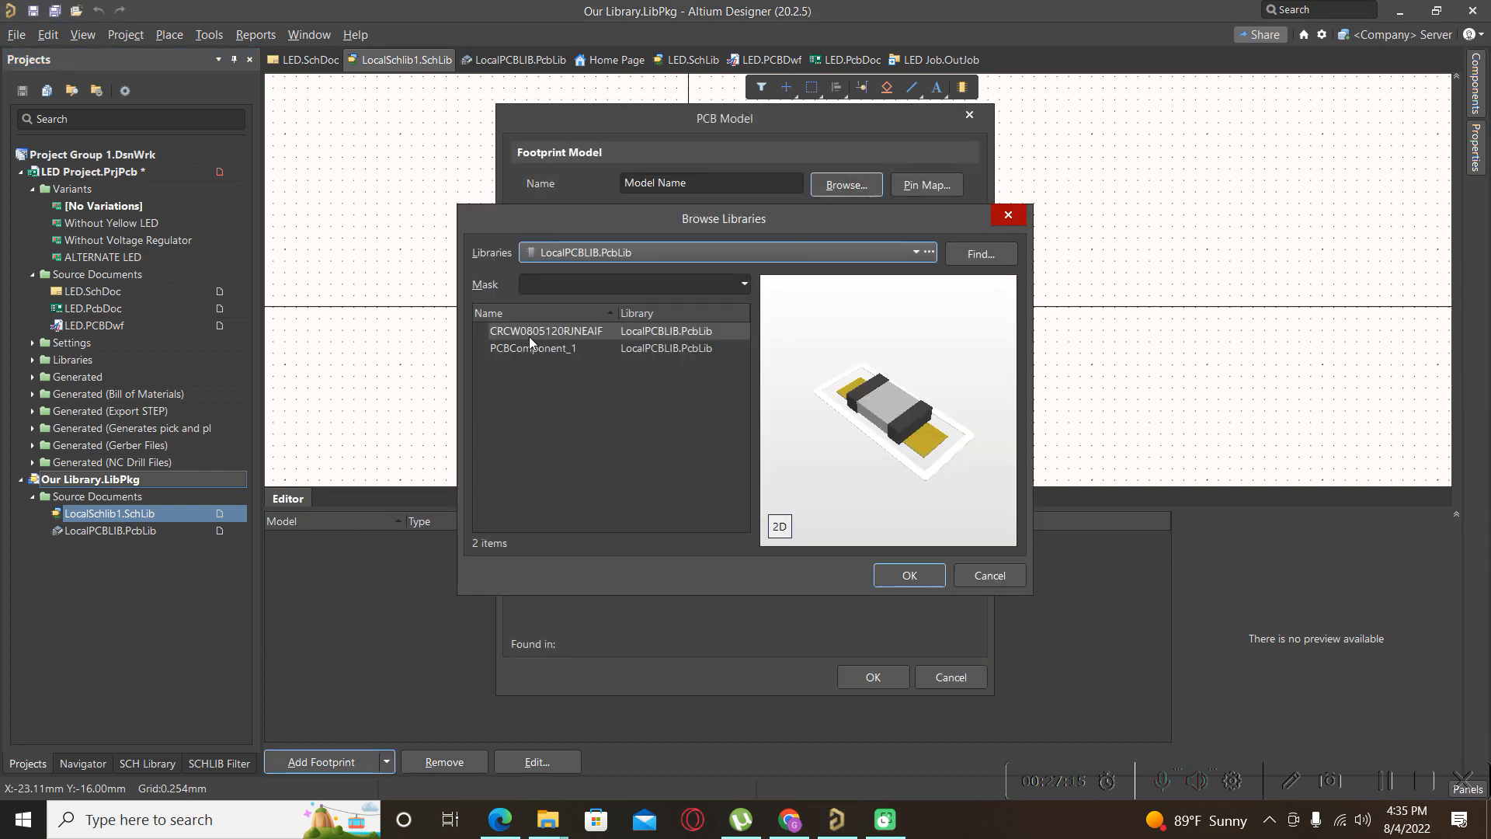
left_click(907, 576)
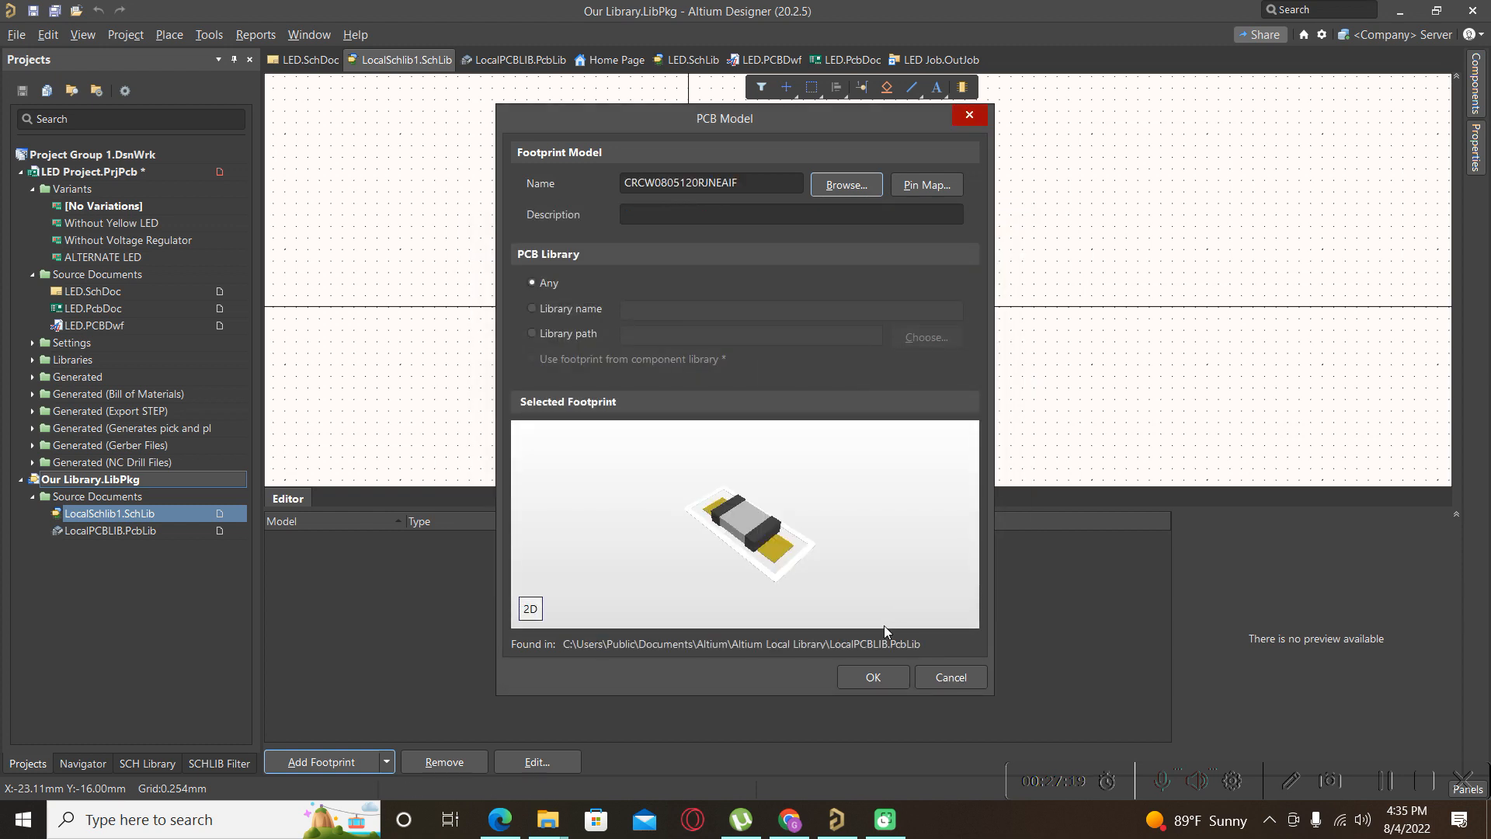
left_click(877, 676)
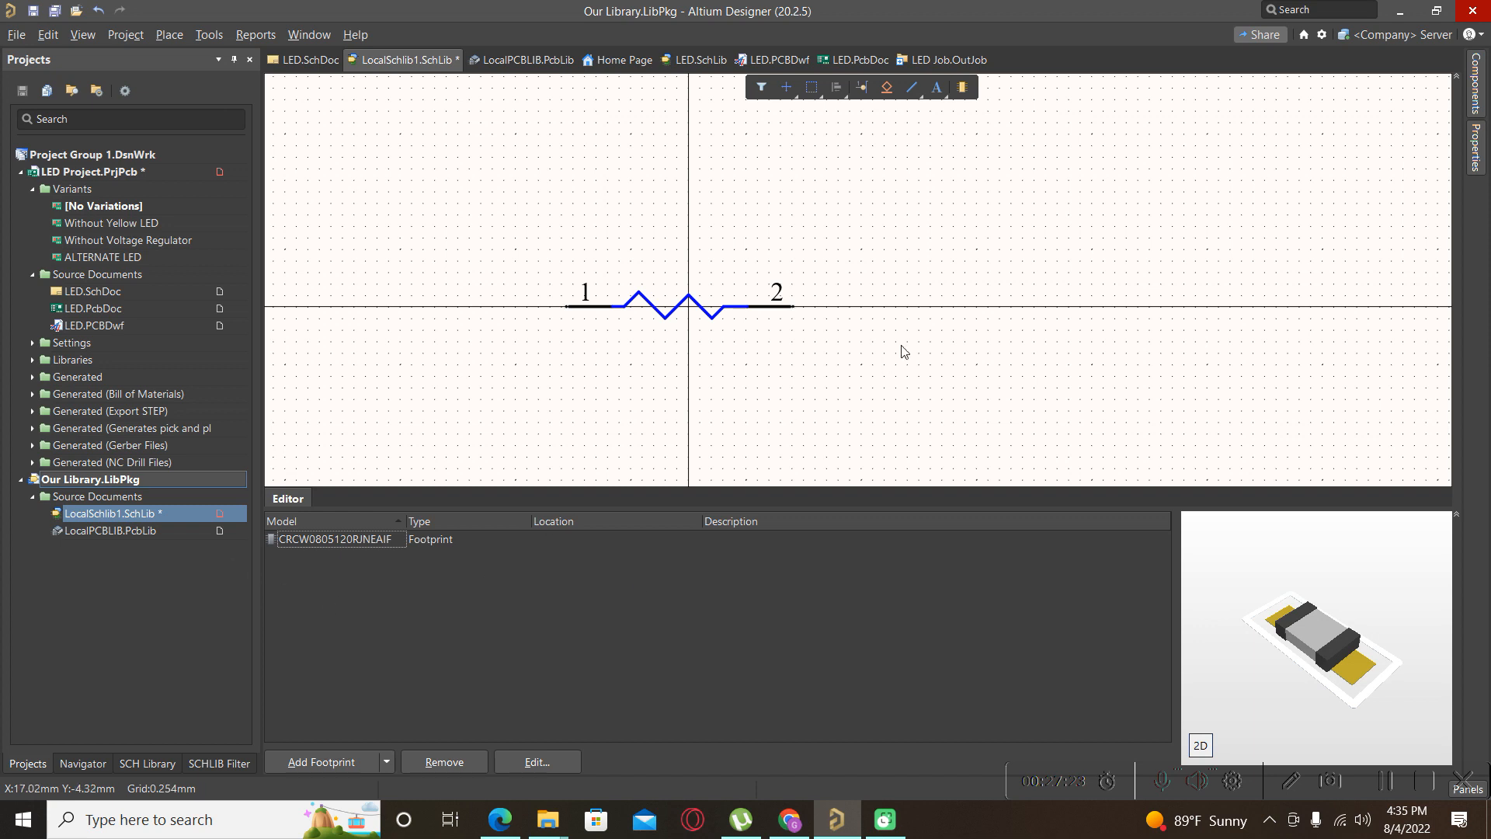
scroll(936, 323, "down", 1, "ctrl")
scroll(726, 299, "up", 3, "ctrl")
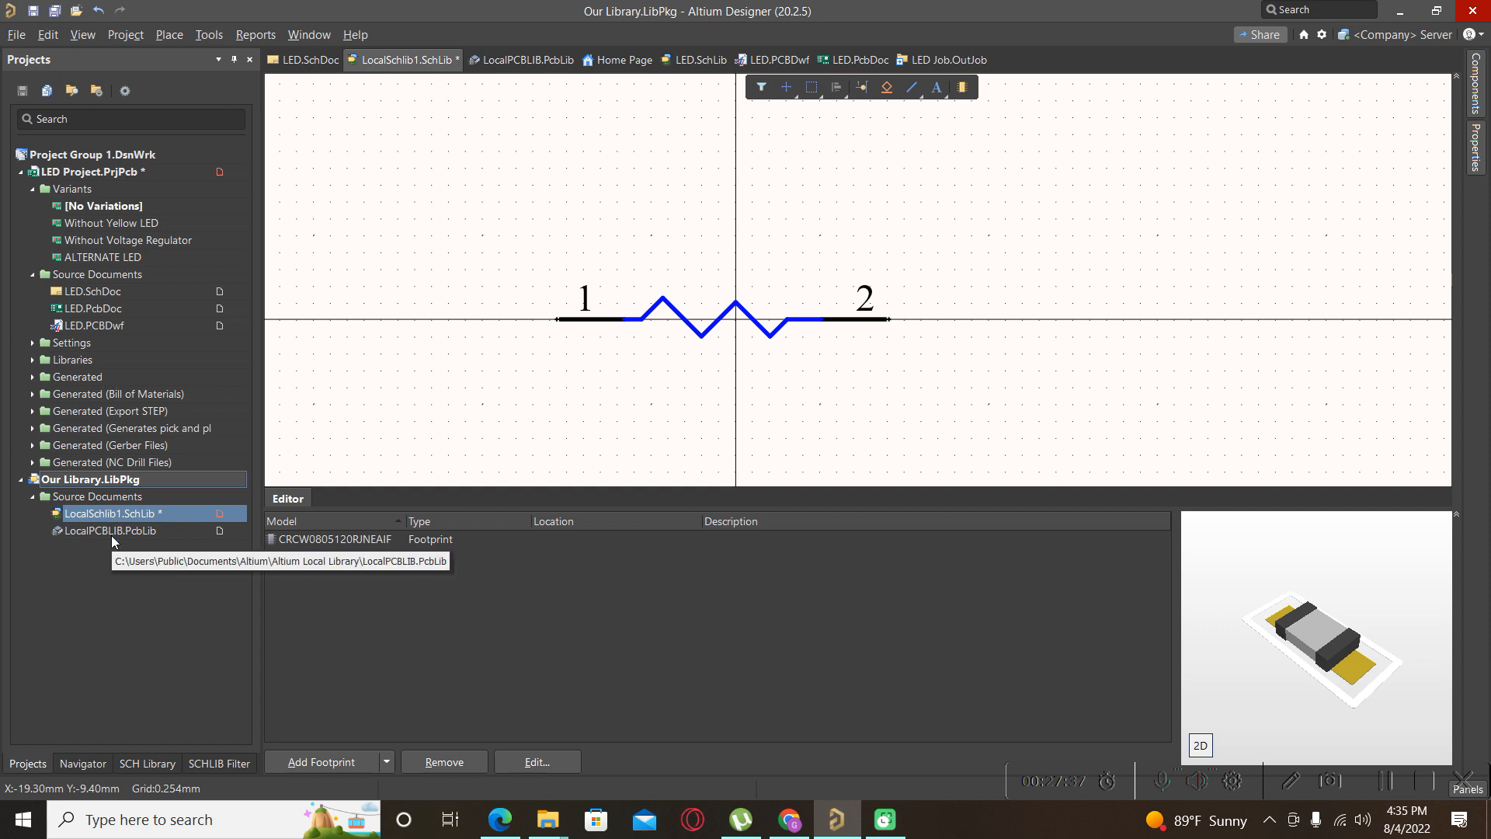
Switch to LED.SchDoc, close the Our Library options, and show the Components panel's 690 parts.
left_click(87, 292)
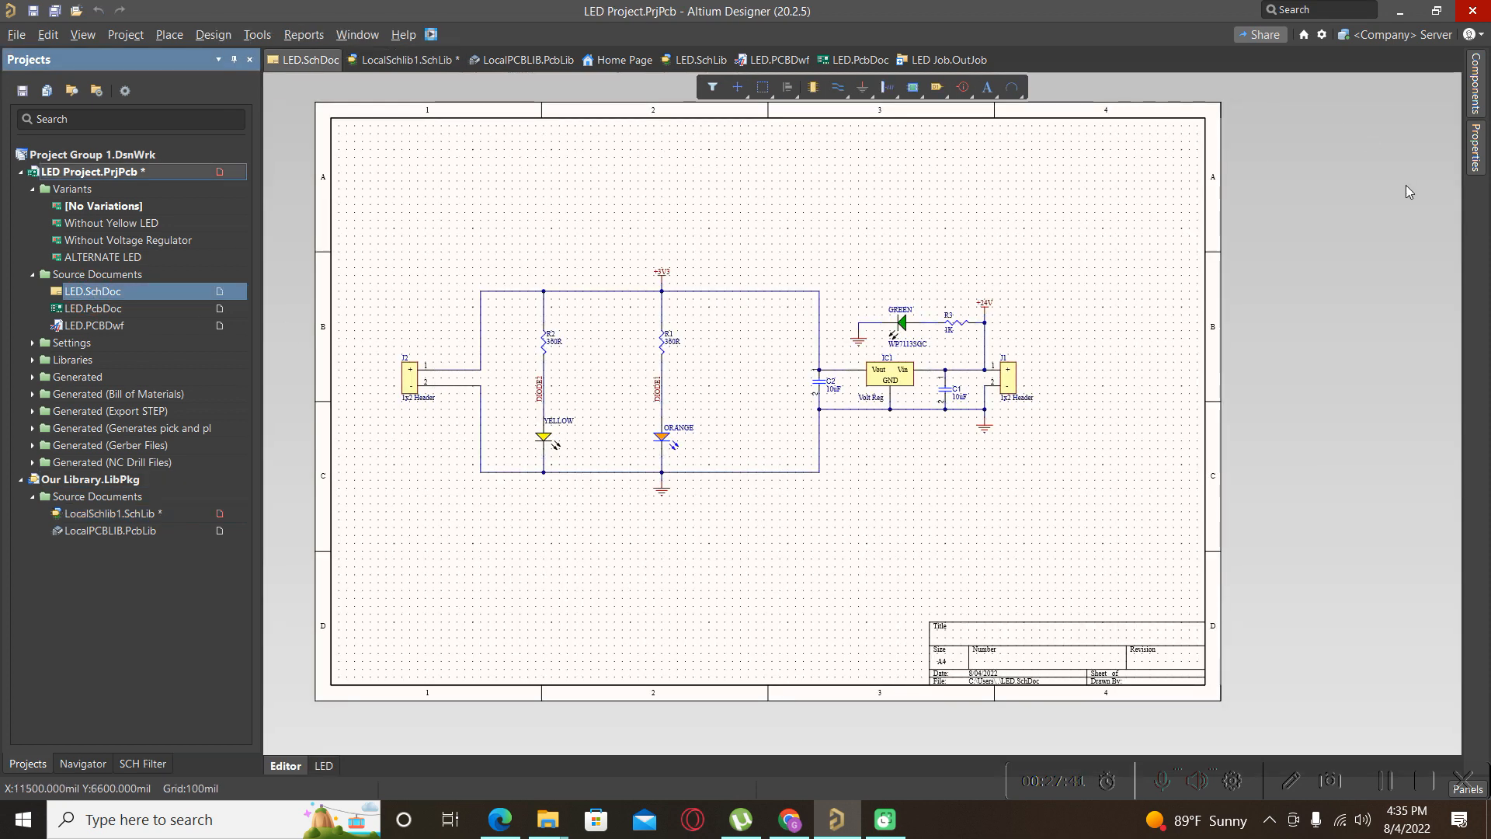
right_click(124, 479)
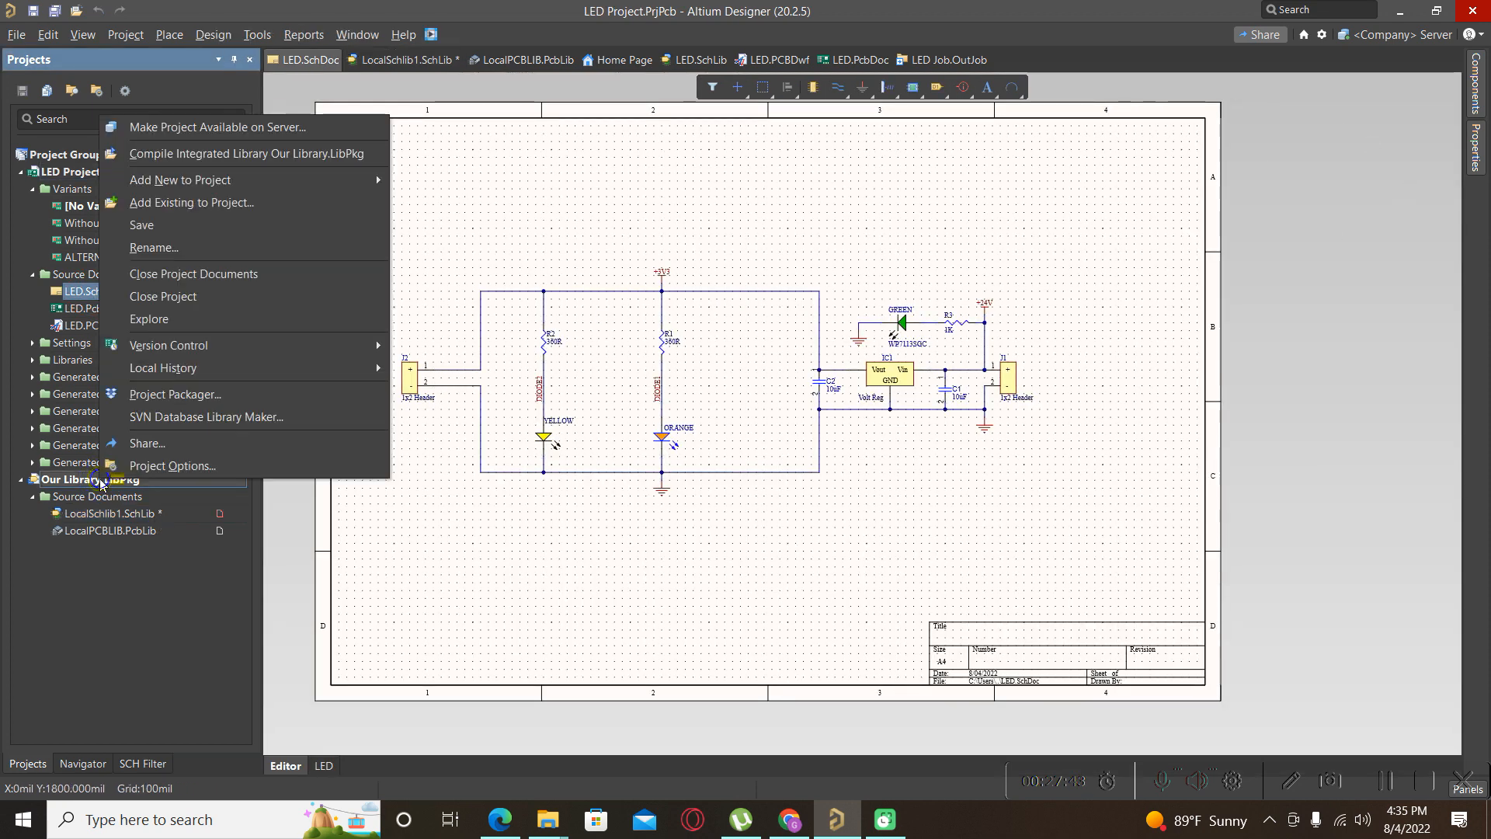
left_click(144, 466)
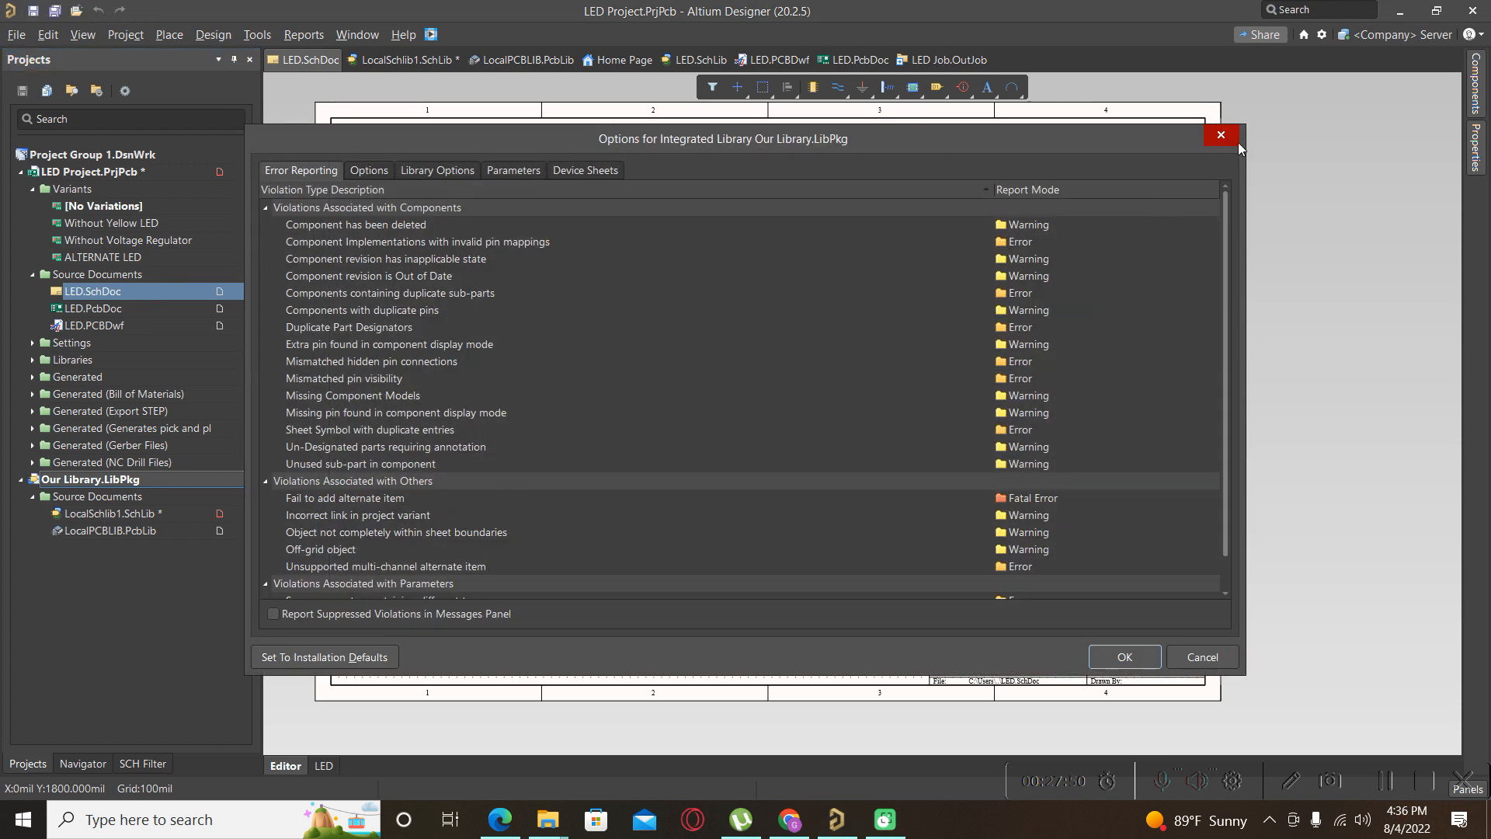
left_click(1235, 139)
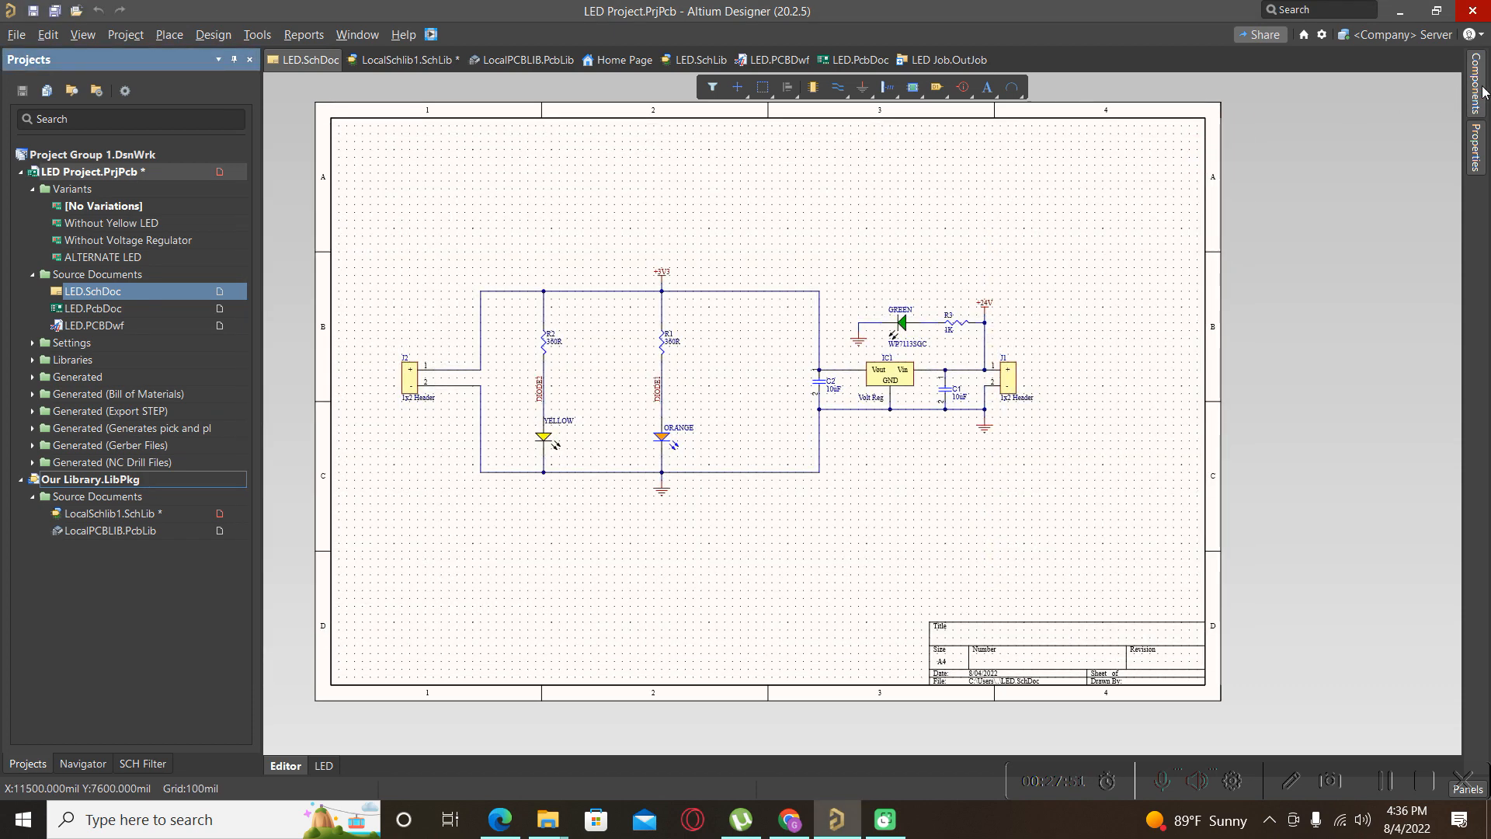
left_click(1480, 95)
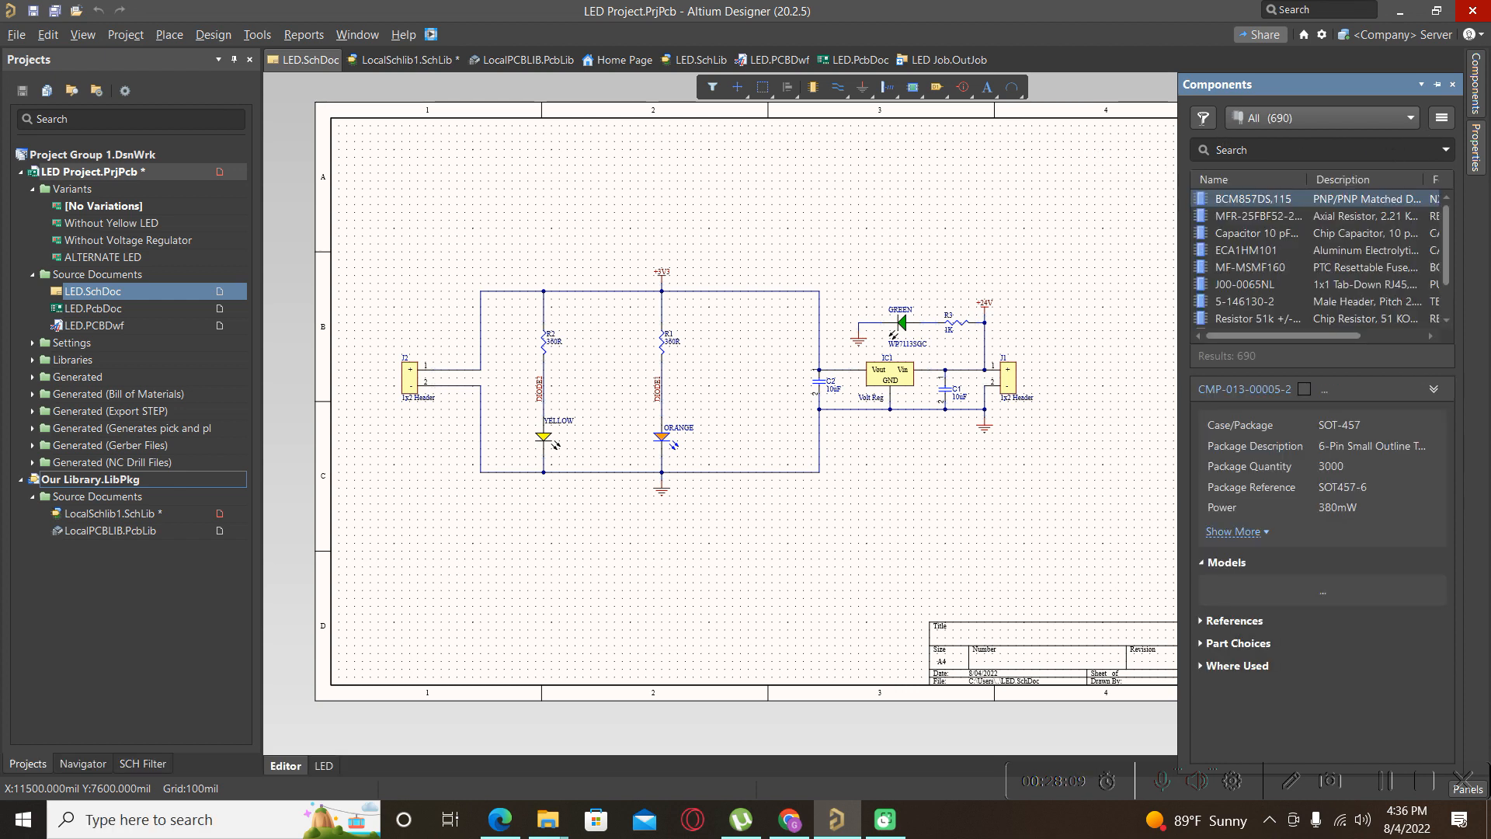
Open File-based Libraries Preferences from the Components panel menu.
left_click(1203, 118)
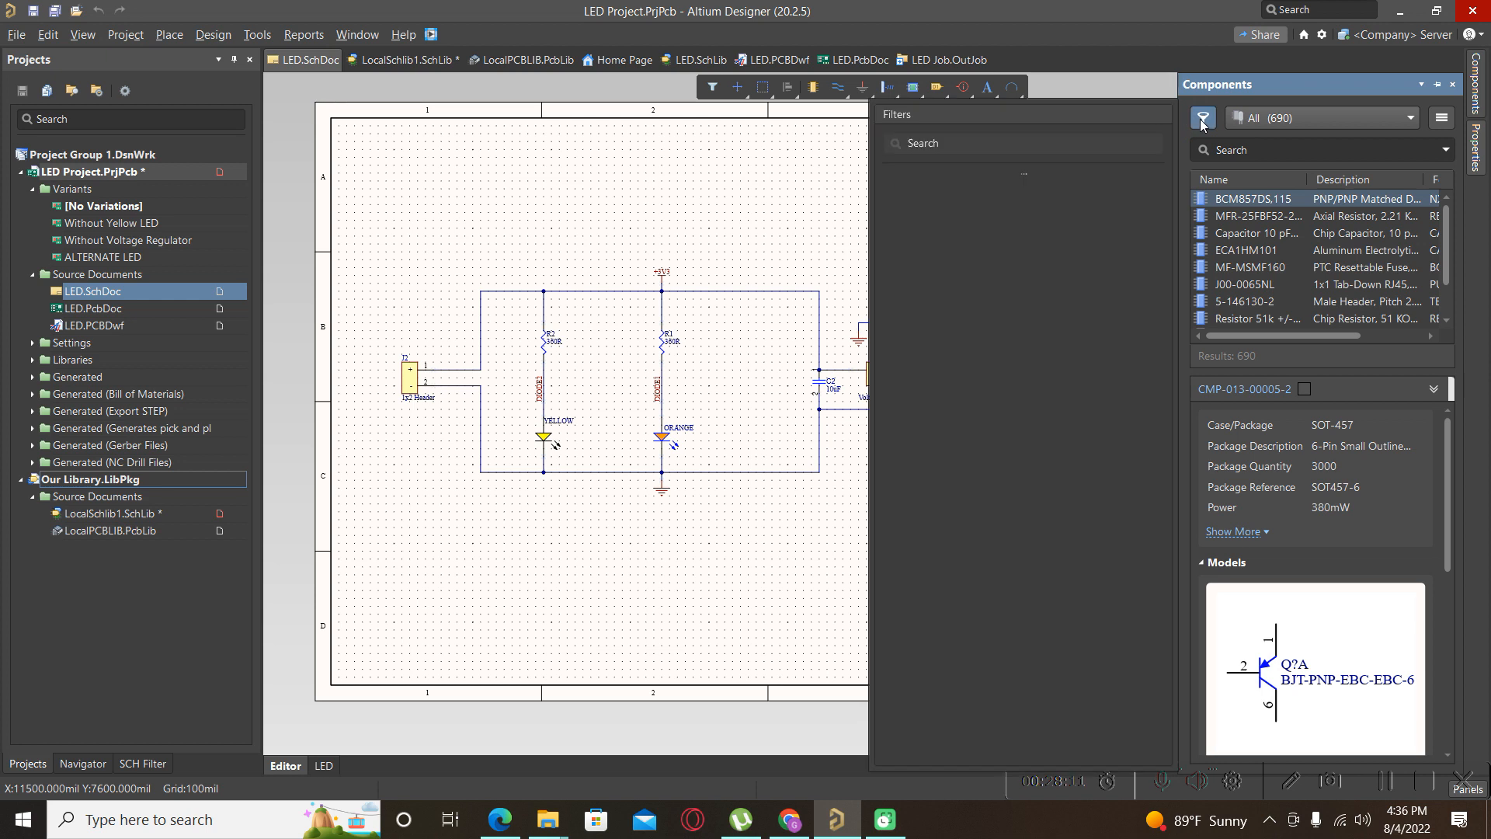
left_click(1203, 120)
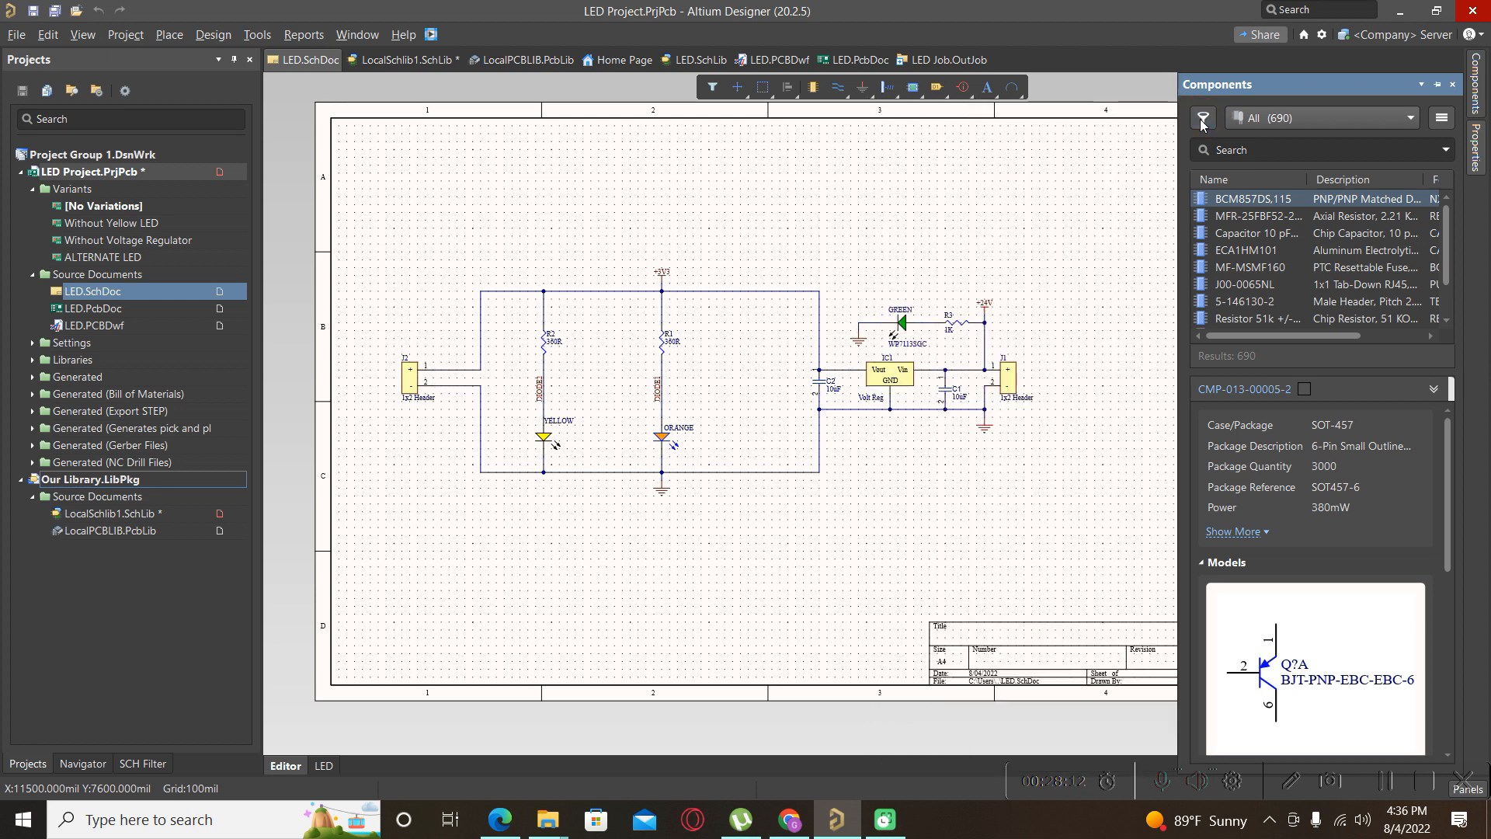
left_click(1441, 121)
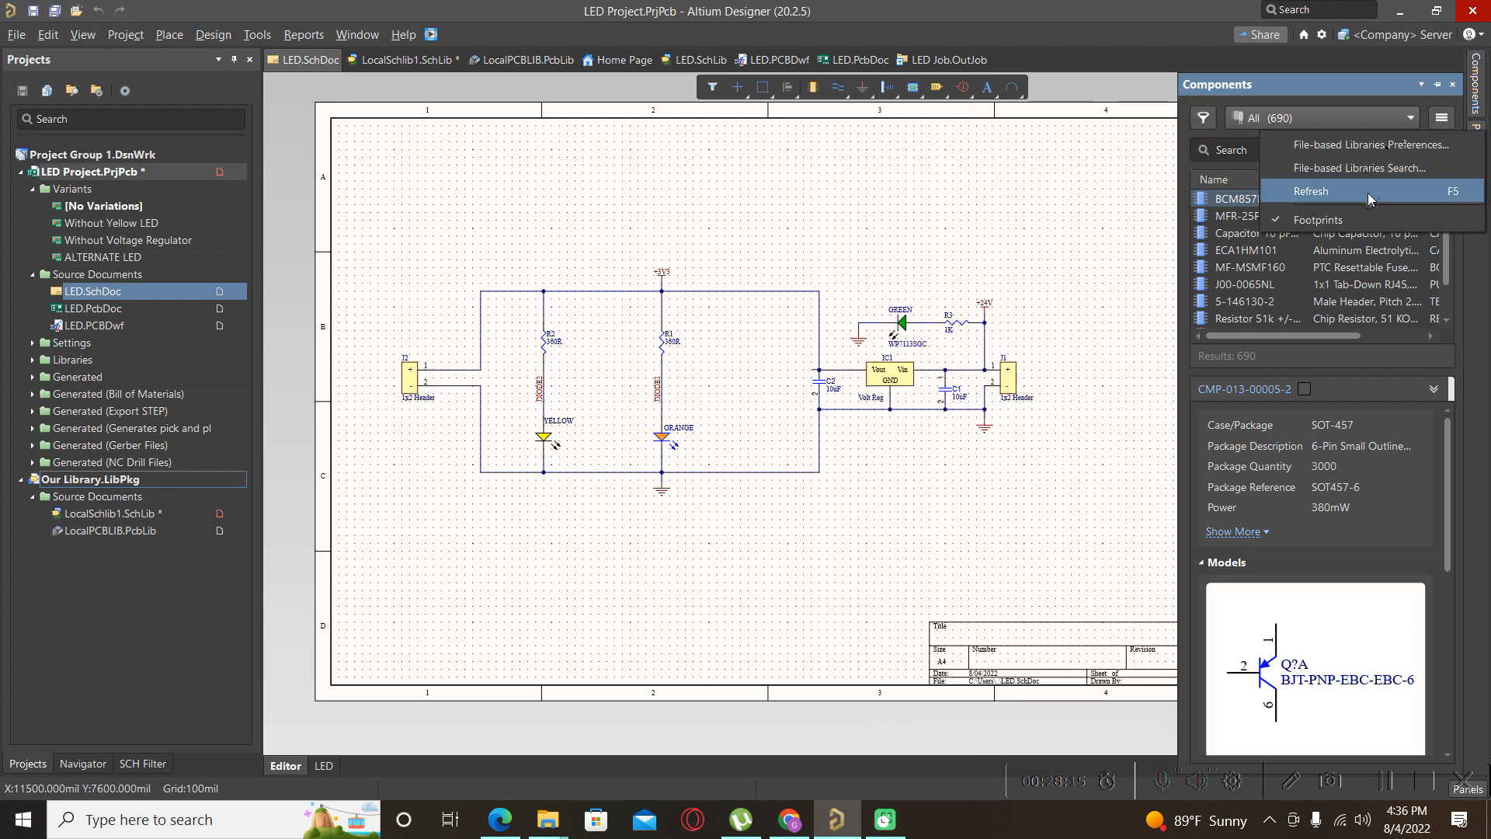
left_click(1366, 148)
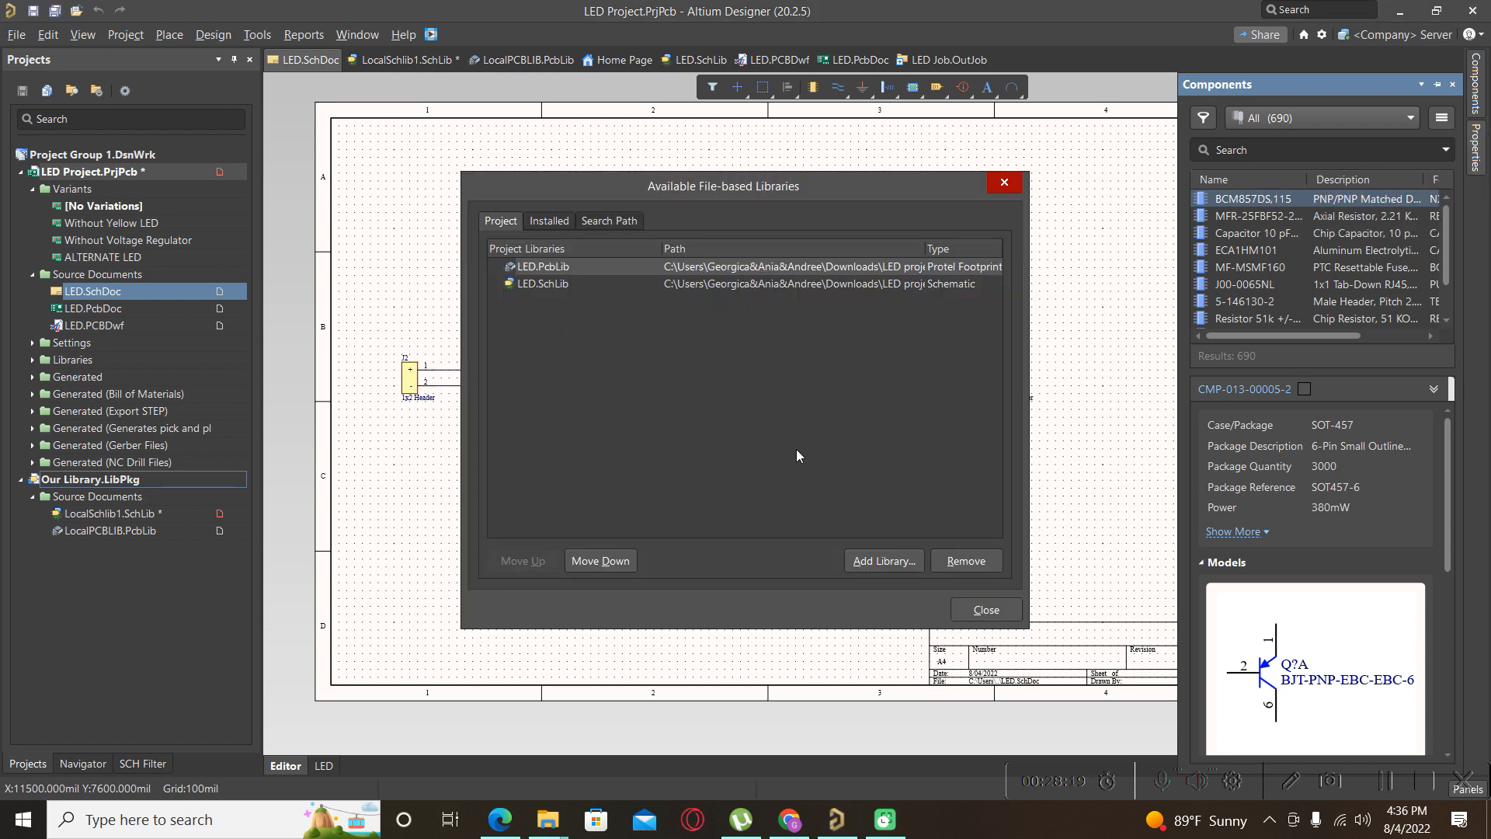
left_click(870, 561)
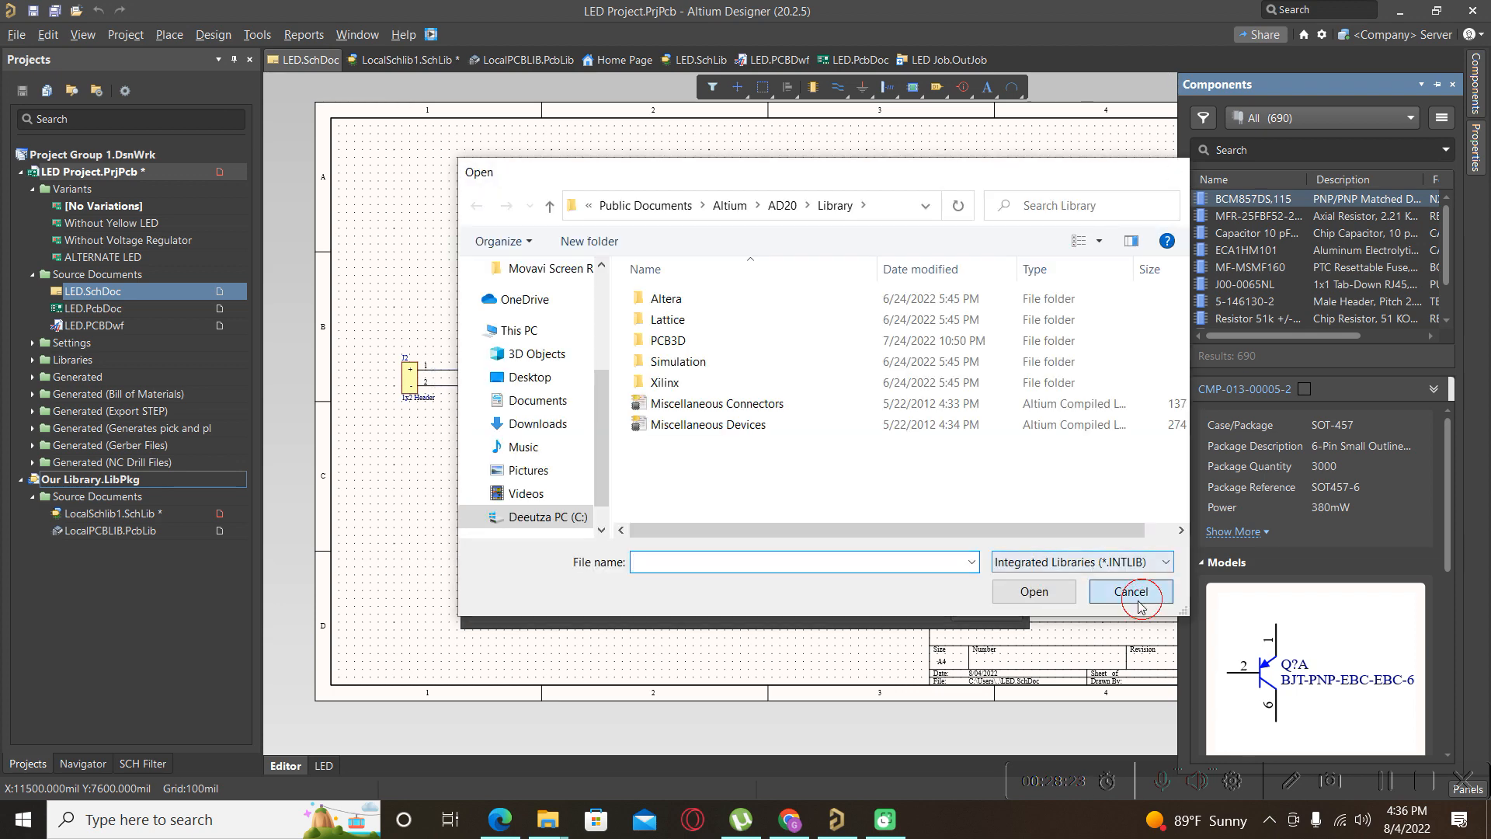
left_click(1134, 594)
Install LocalSchlib1.SchLib on the Installed tab, dismissing the unrecognised library type error.
left_click(549, 220)
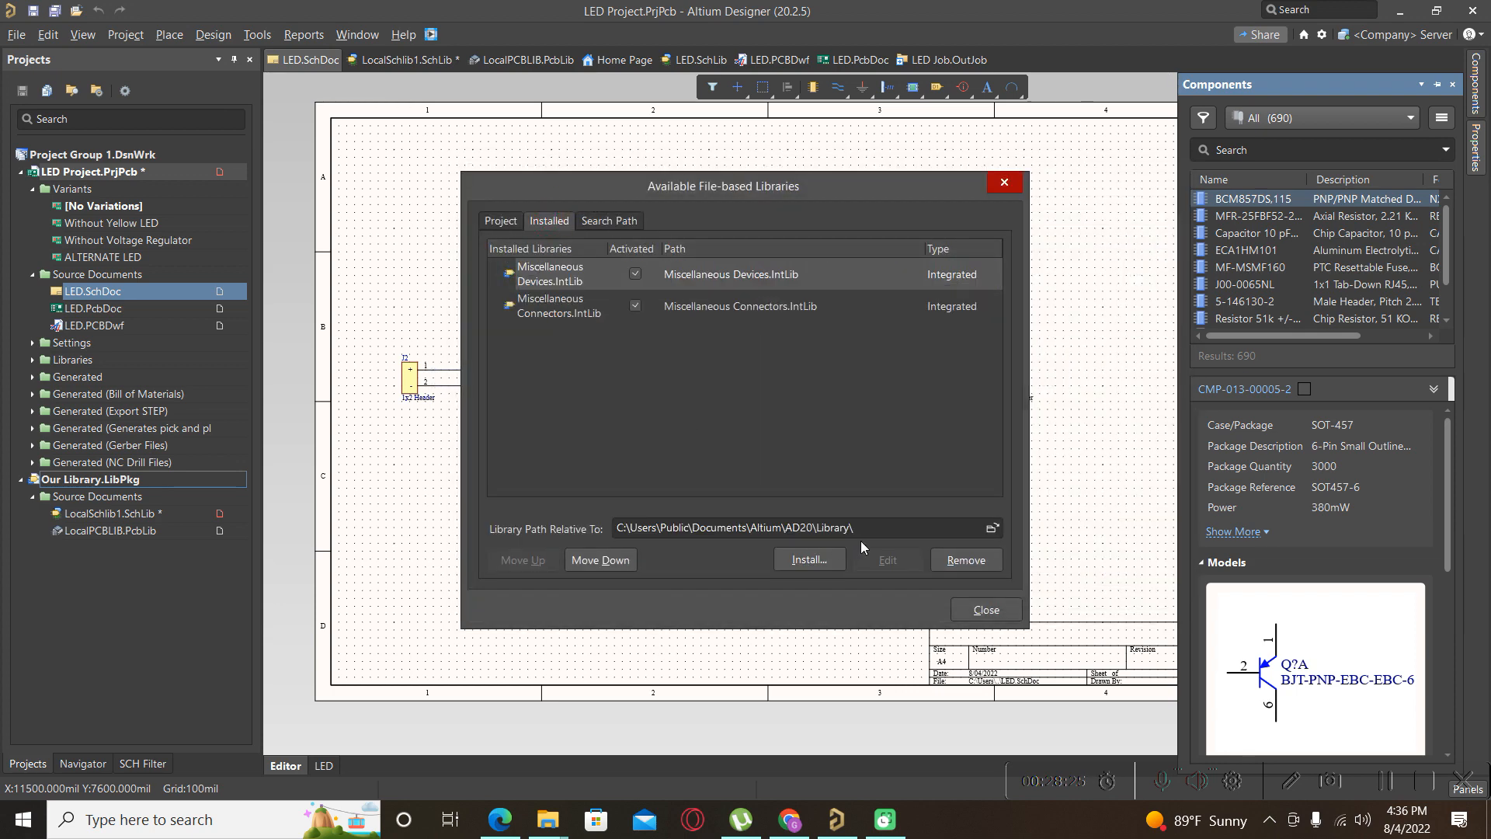
left_click(812, 559)
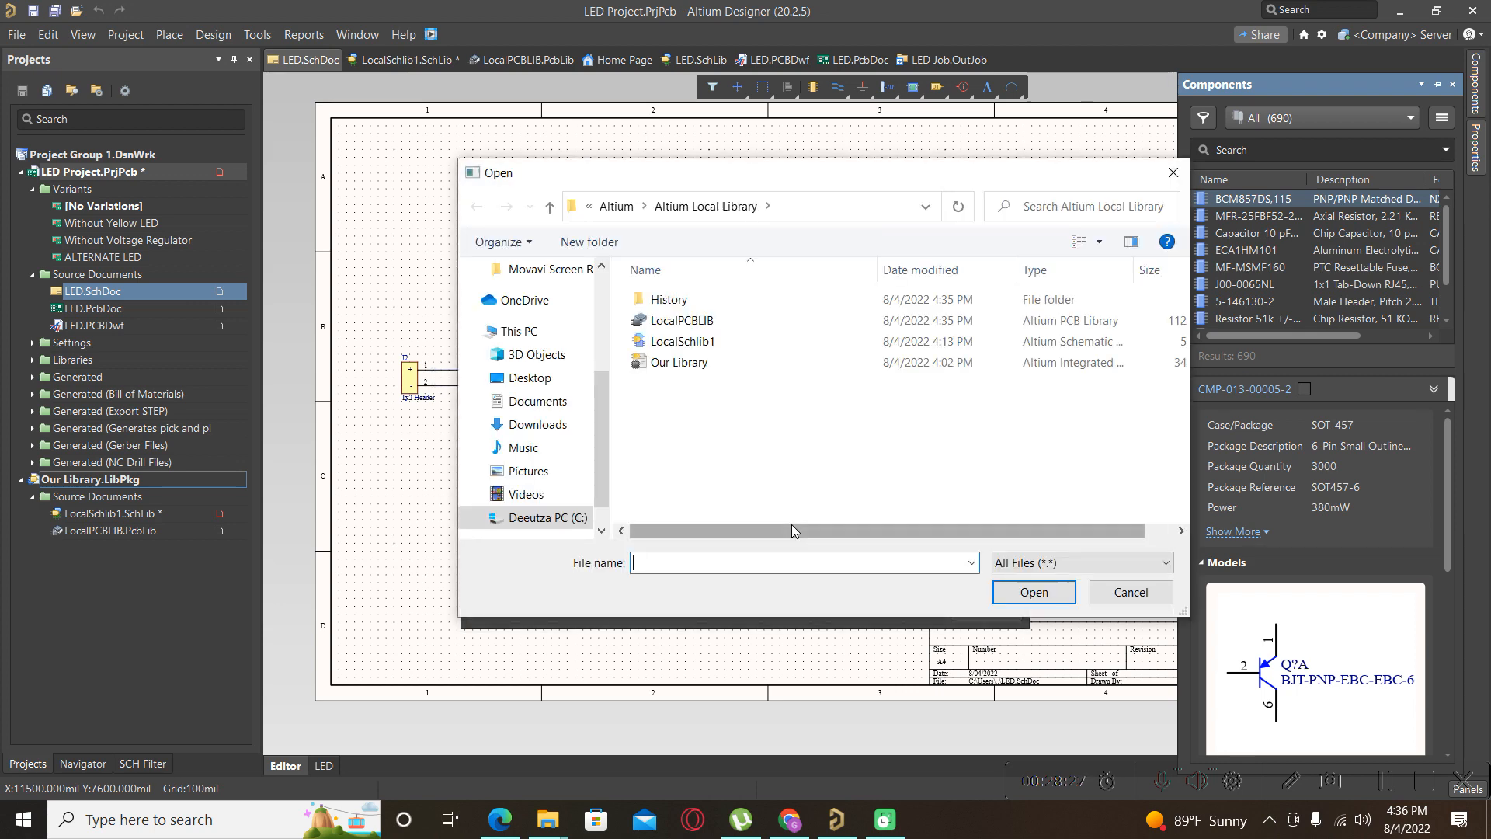
left_click(696, 365)
left_click(1034, 592)
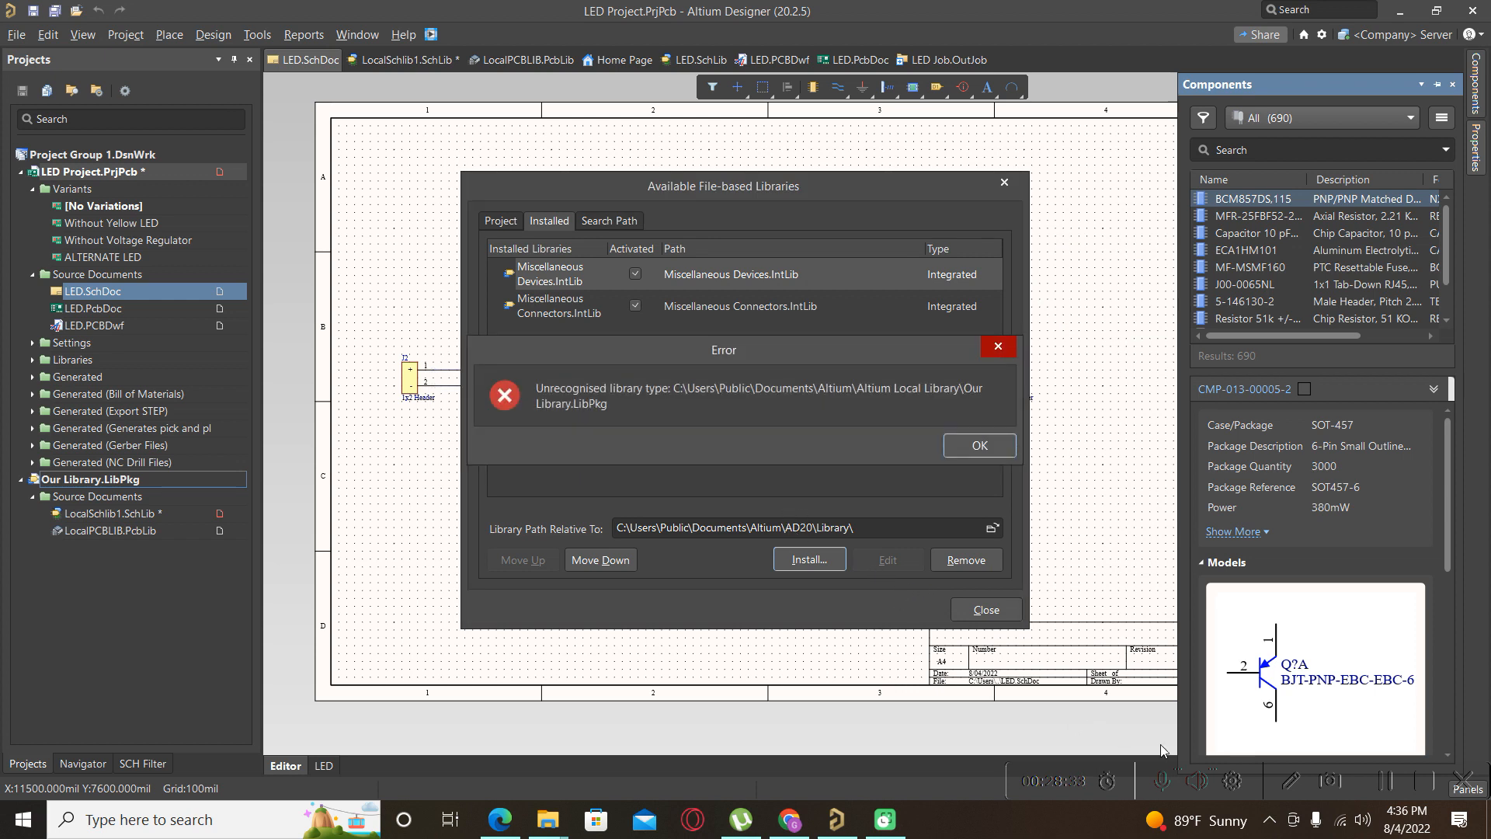
left_click(1386, 781)
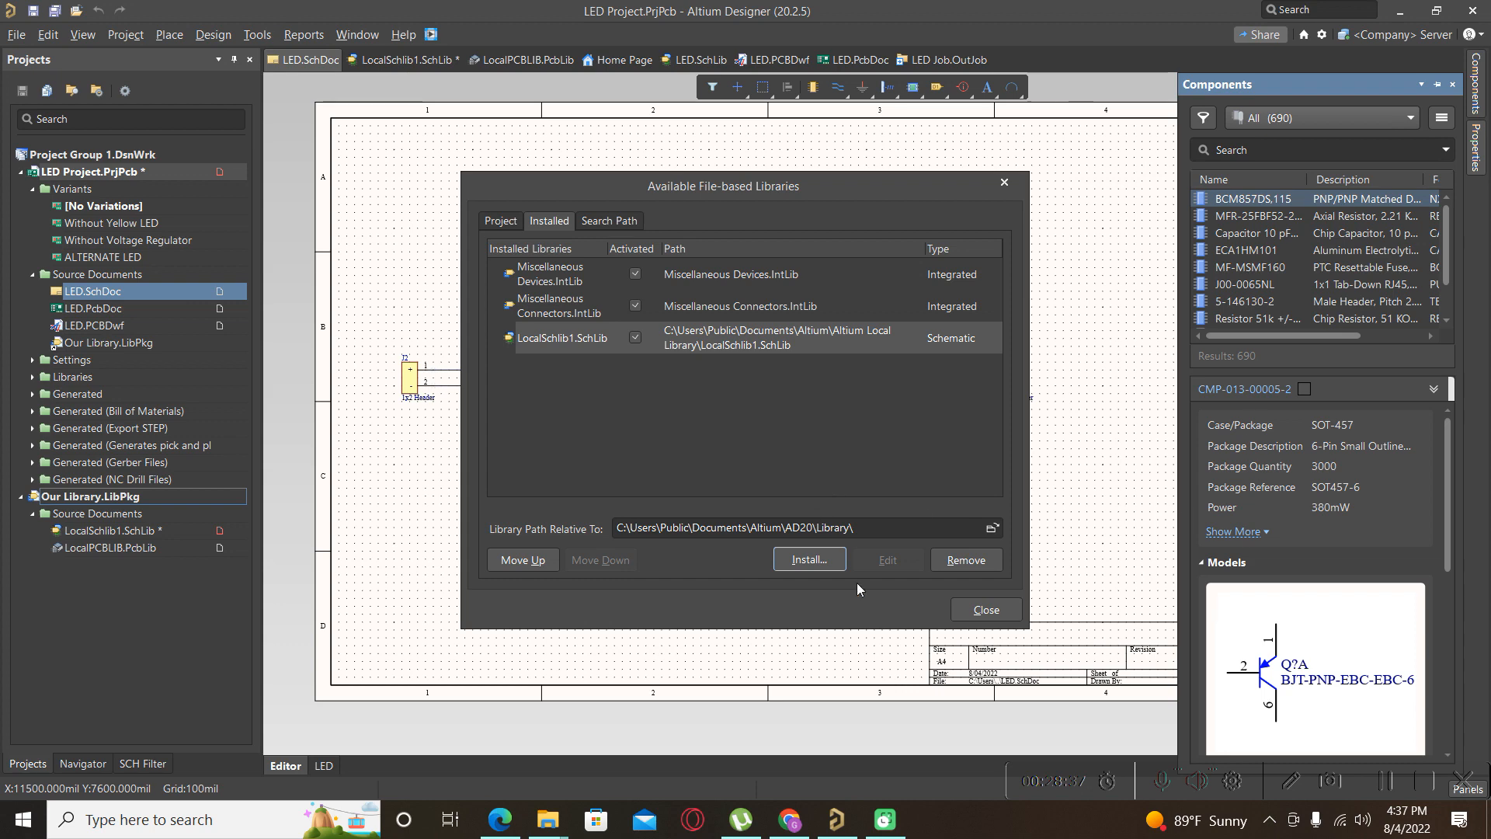
left_click(983, 613)
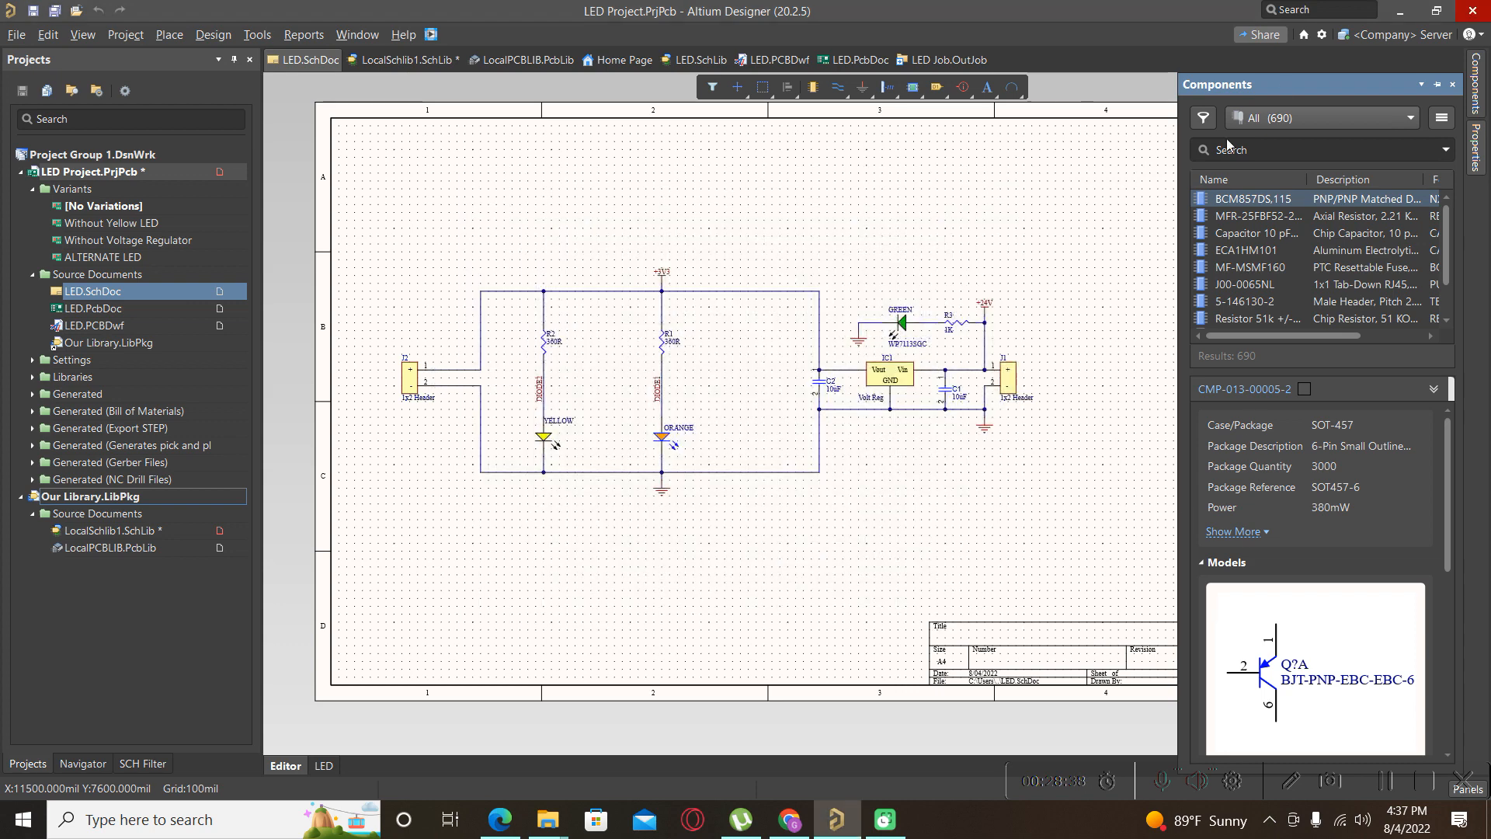
Show the parts of LocalSchlib1.SchLib in the Components panel.
left_click(1354, 115)
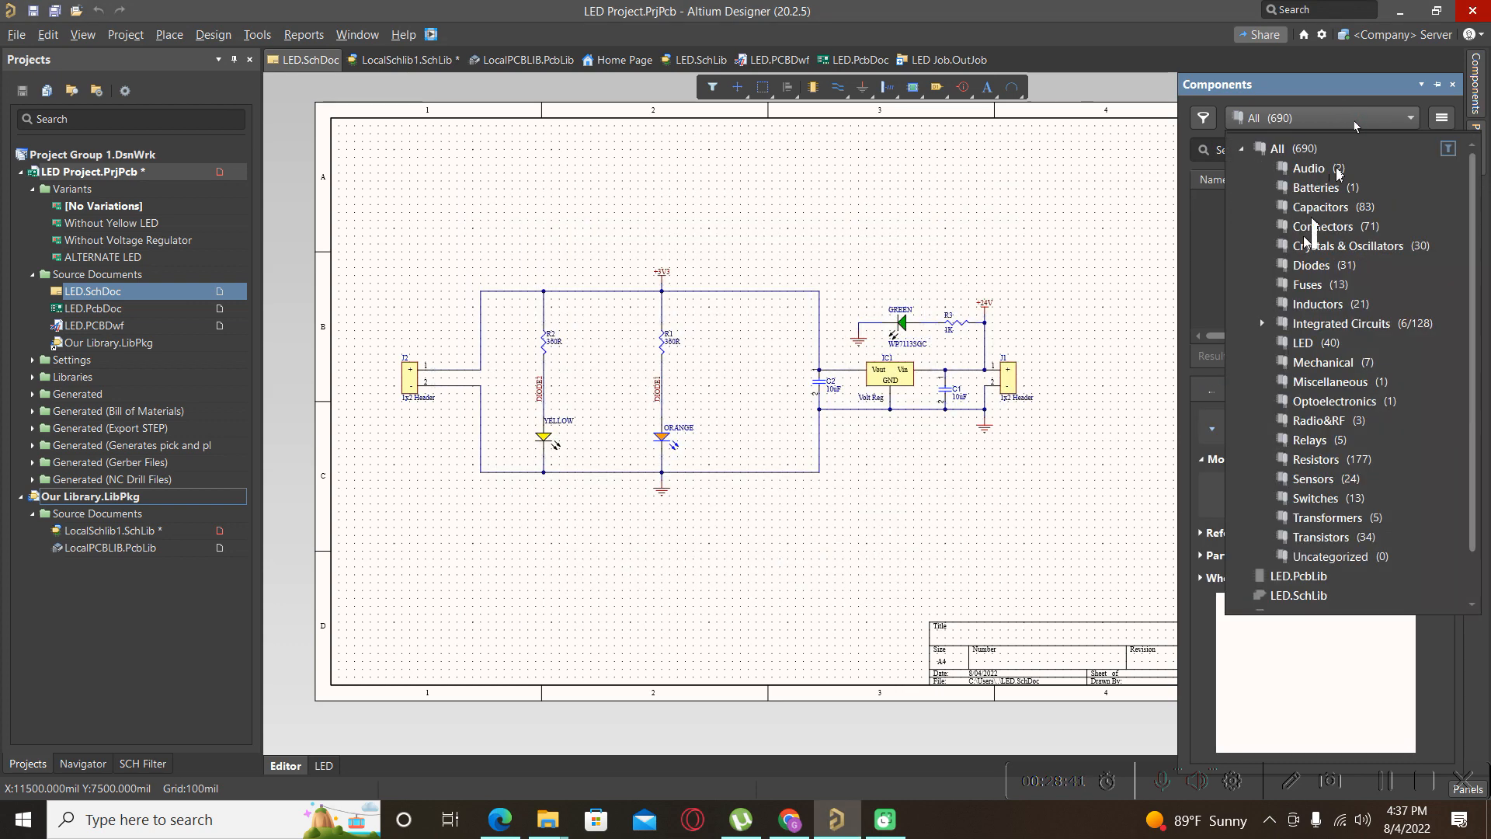
left_click(1316, 126)
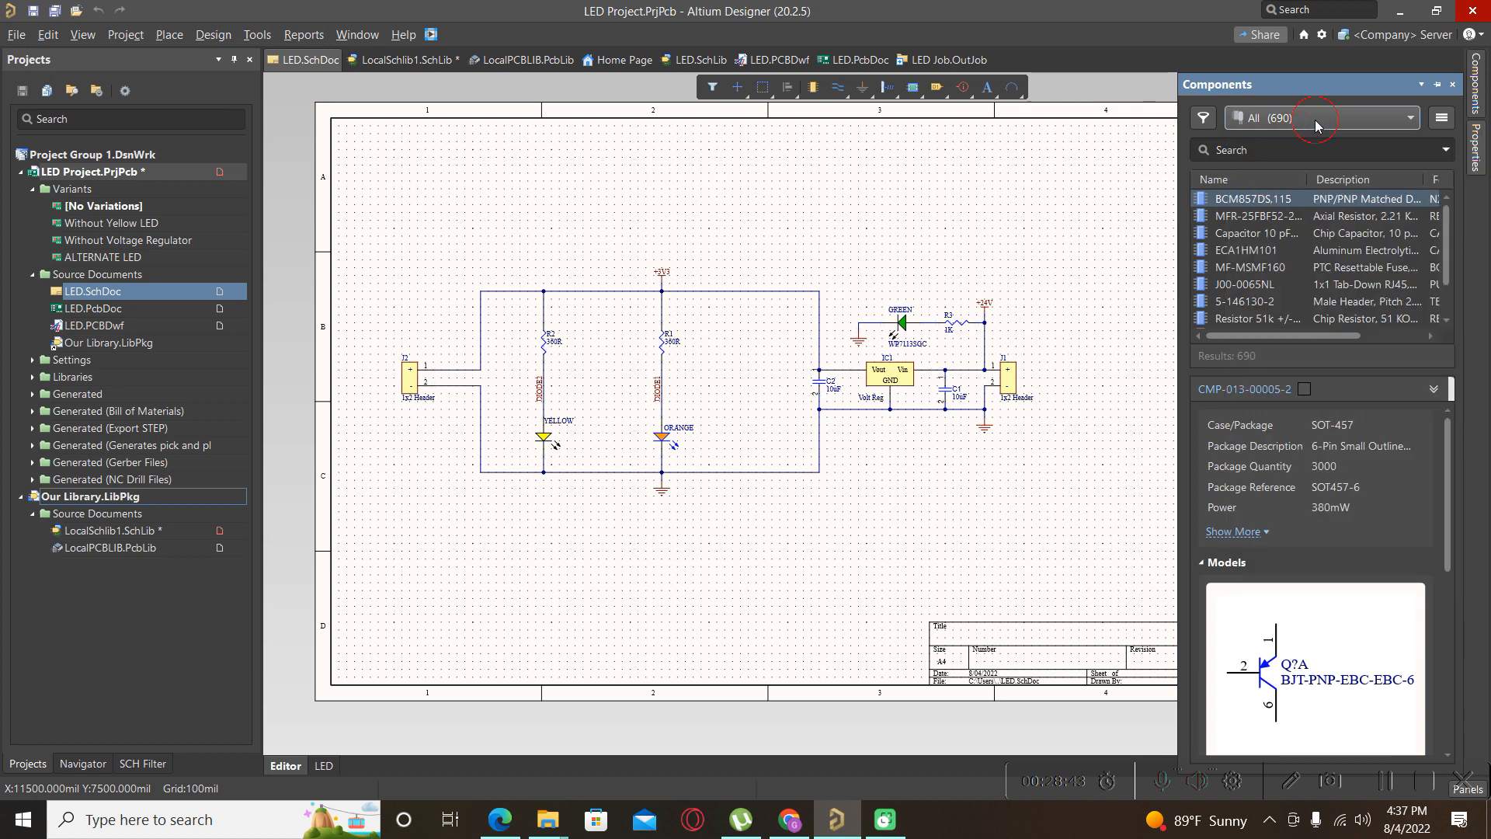
left_click(1316, 120)
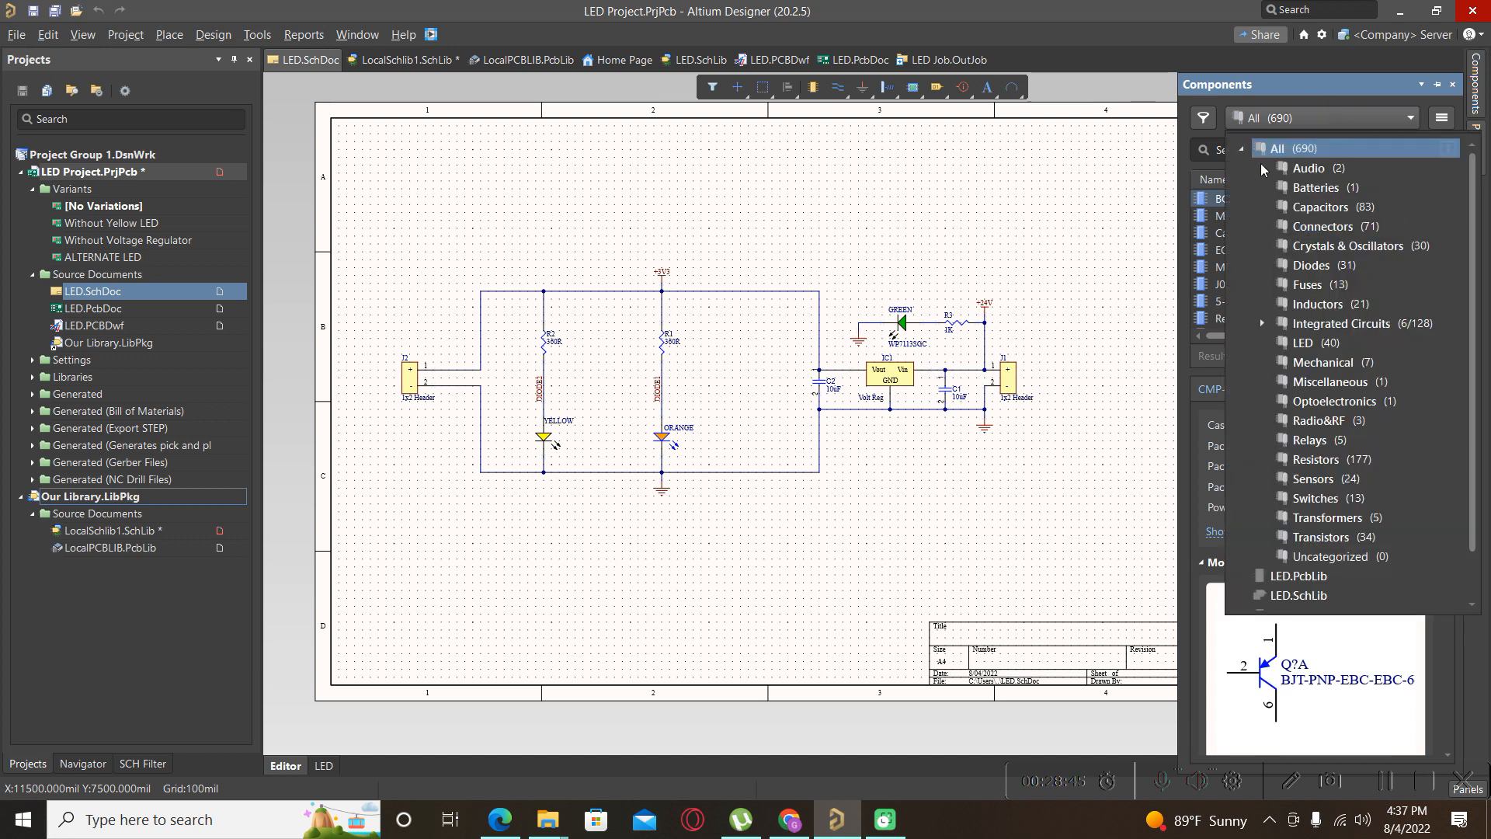
left_click(1241, 151)
left_click(1284, 236)
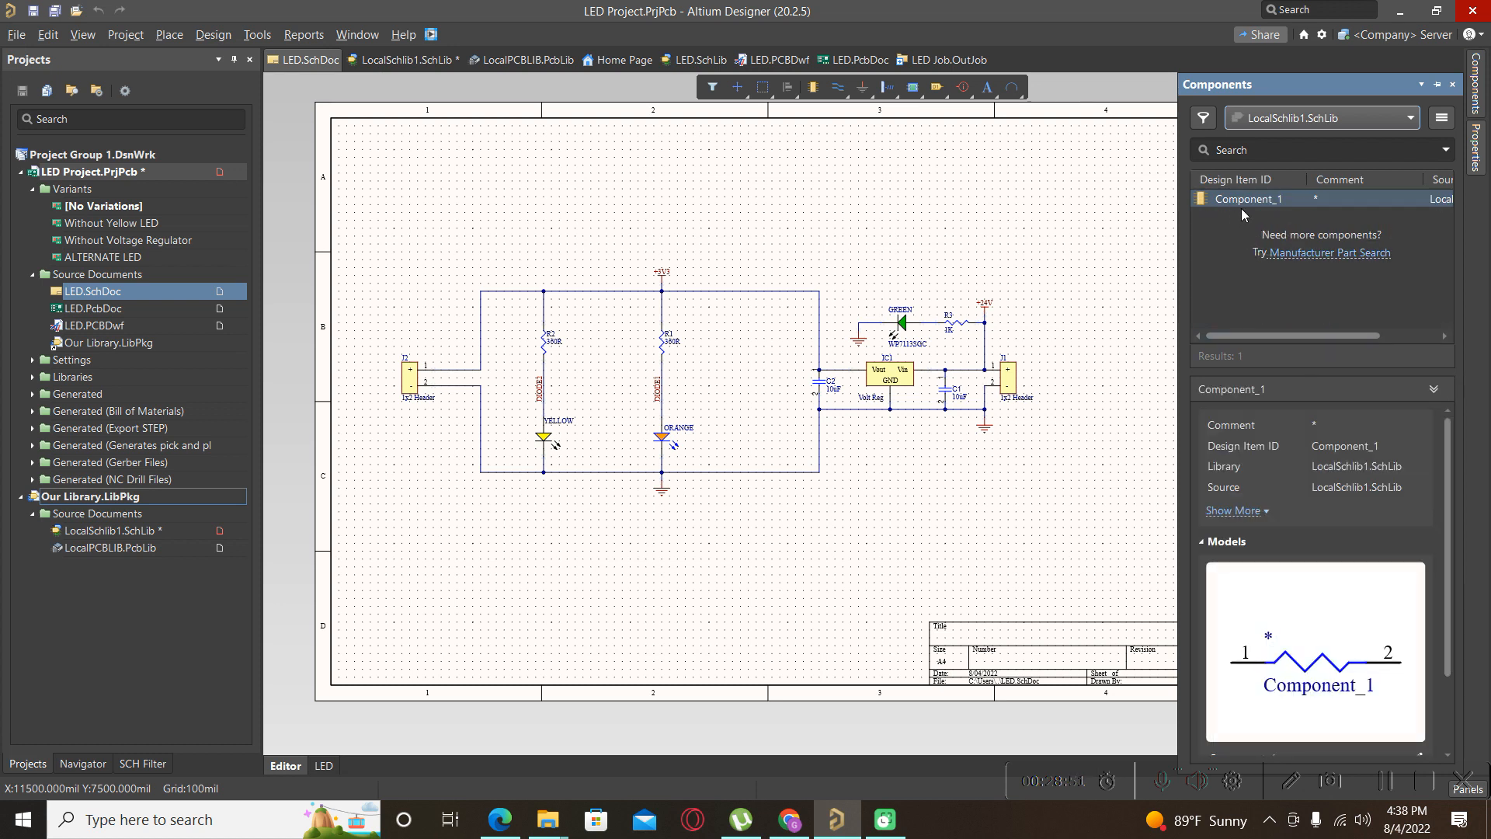
Place one Component_1 on the LED schematic below the existing circuit.
right_click(1242, 204)
left_click(1282, 213)
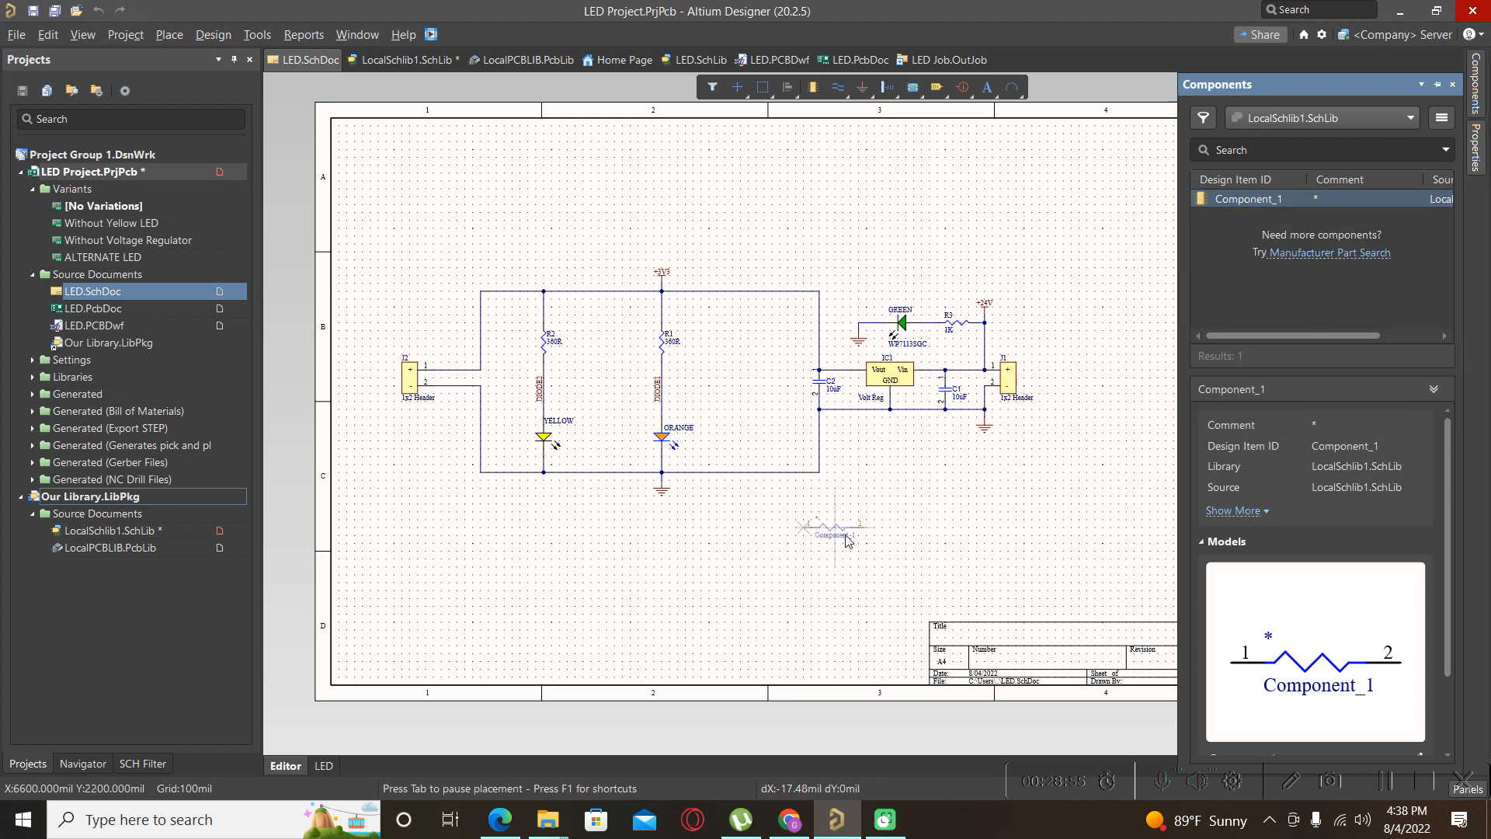
left_click(875, 533)
right_click(944, 494)
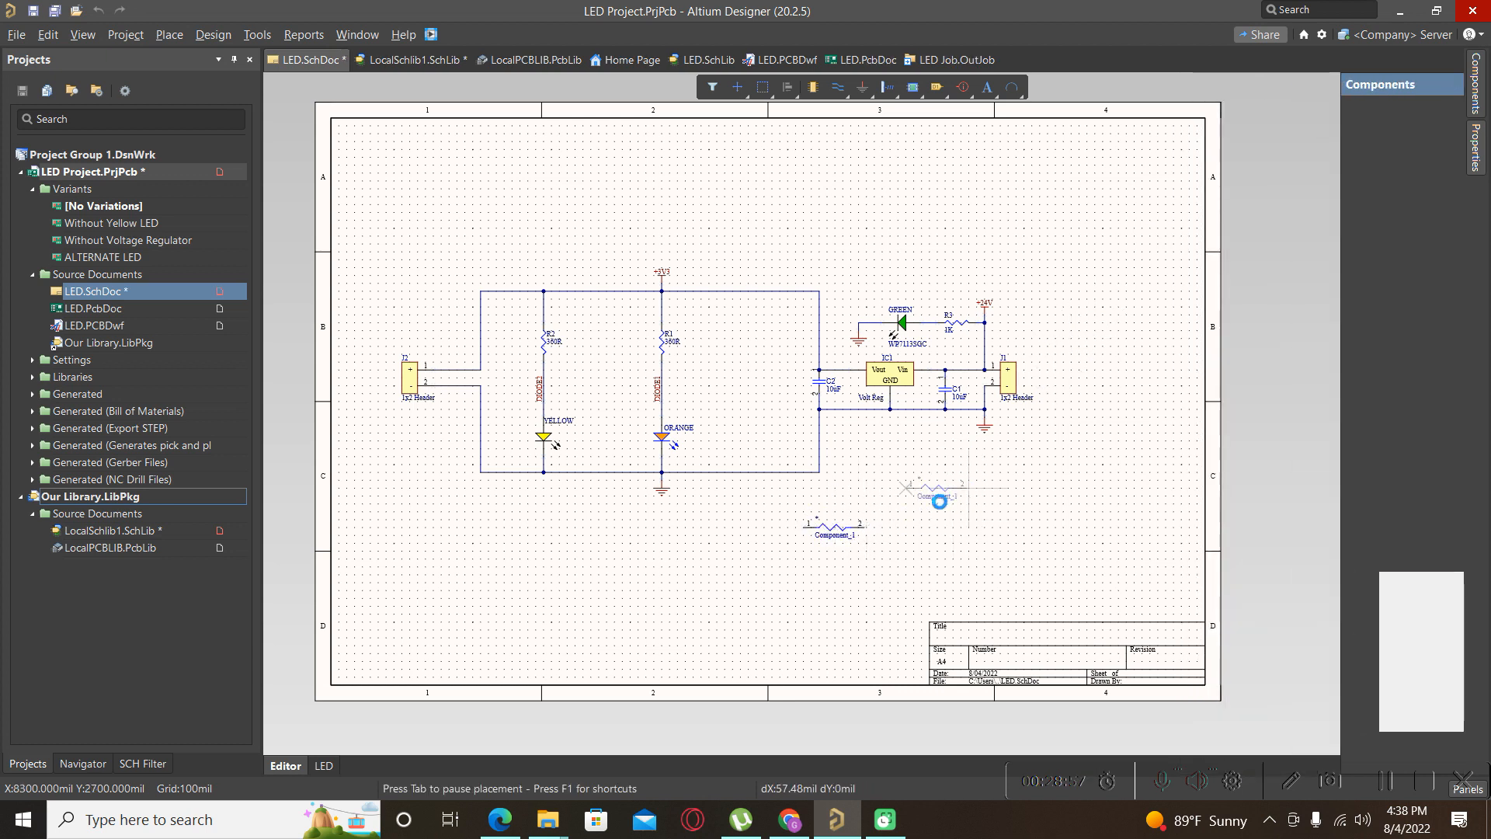
scroll(847, 549, "up", 5, "ctrl")
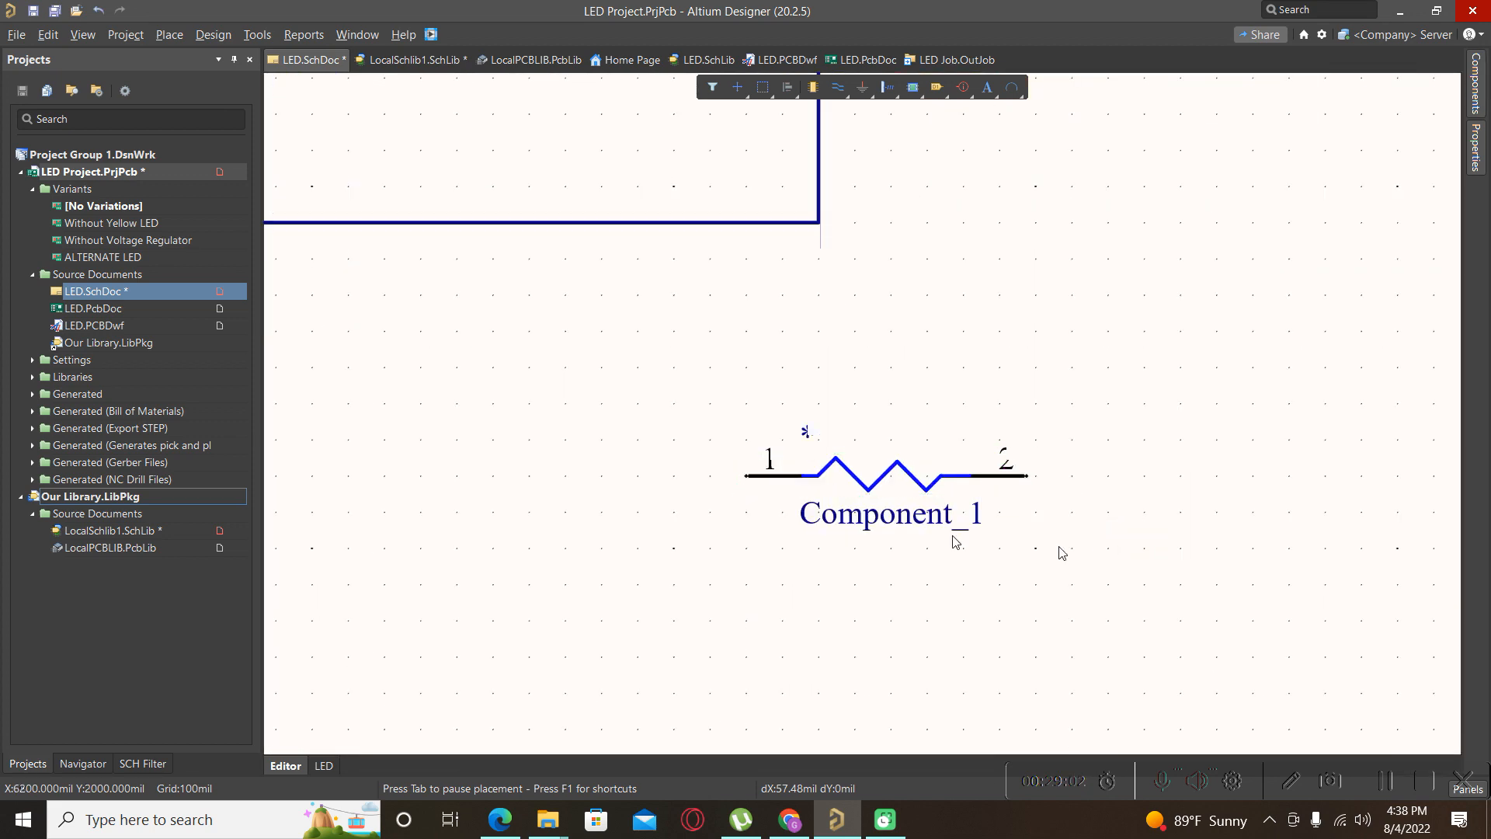
scroll(956, 544, "down", 3, "ctrl")
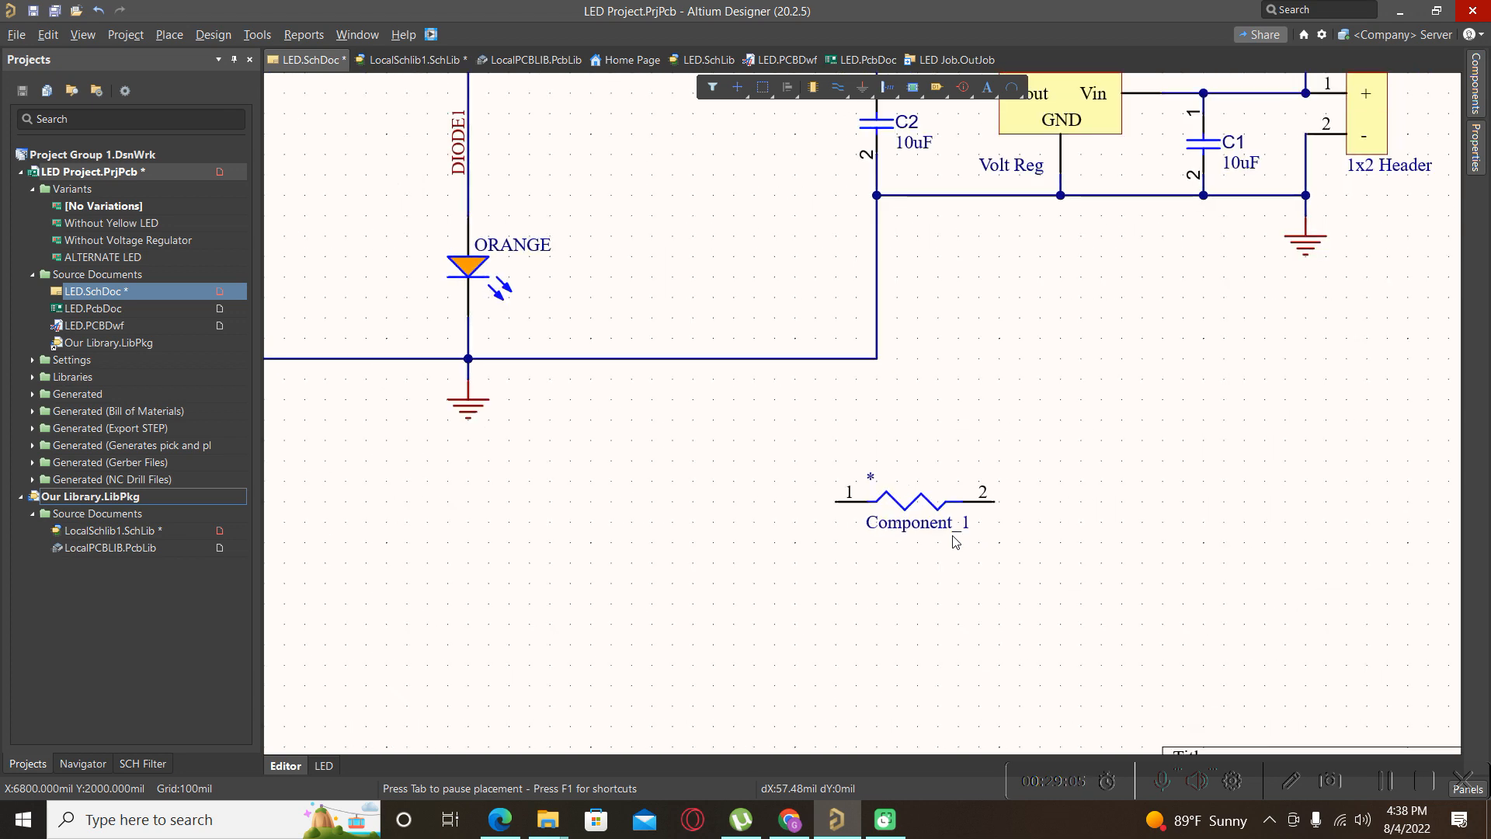
Open the LocalSchlib1.SchLib resistor symbol and inspect its zigzag and pin 1 properties.
left_click(87, 531)
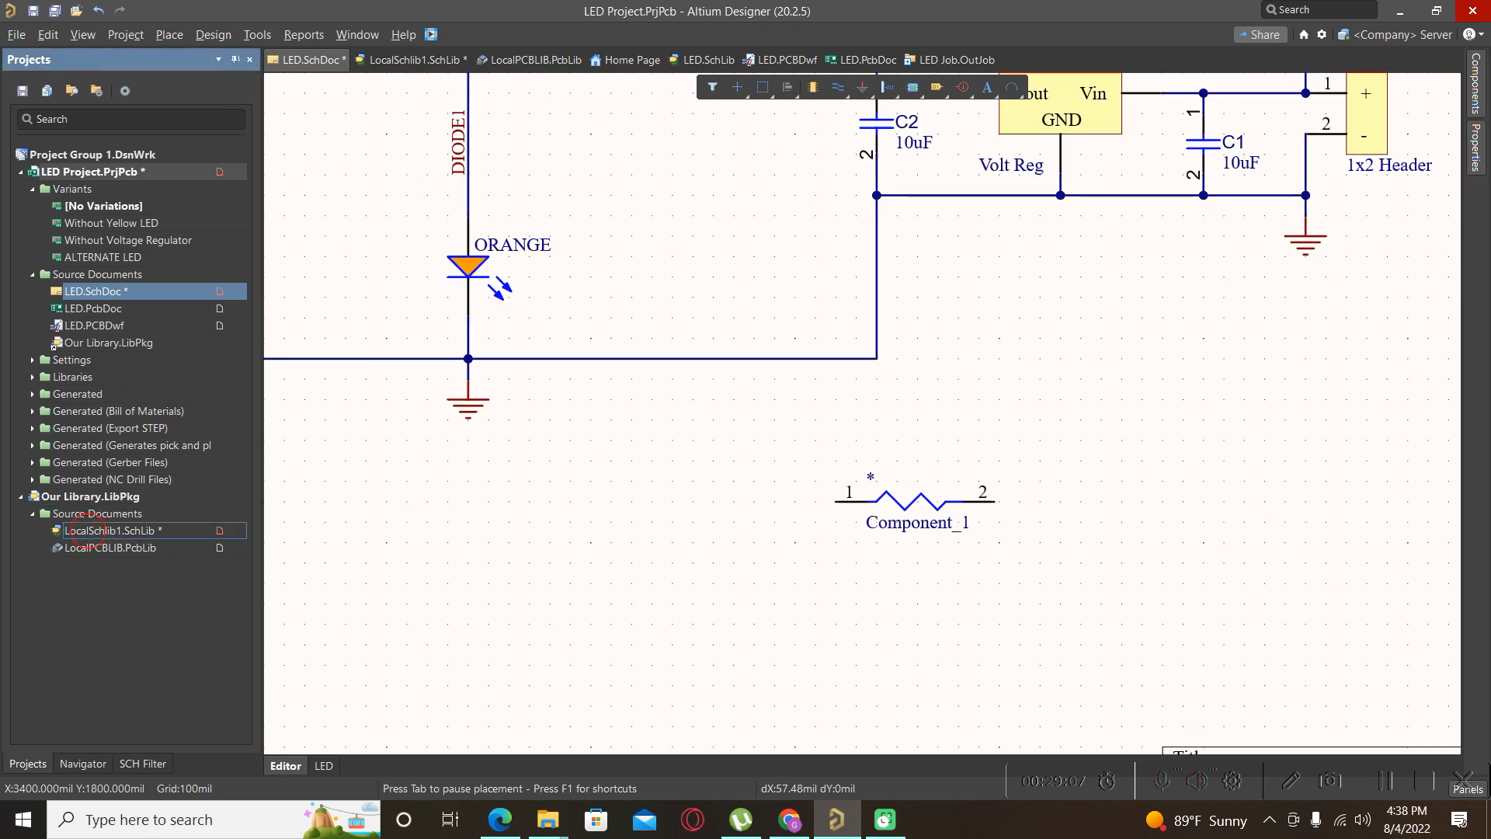
double_click(87, 531)
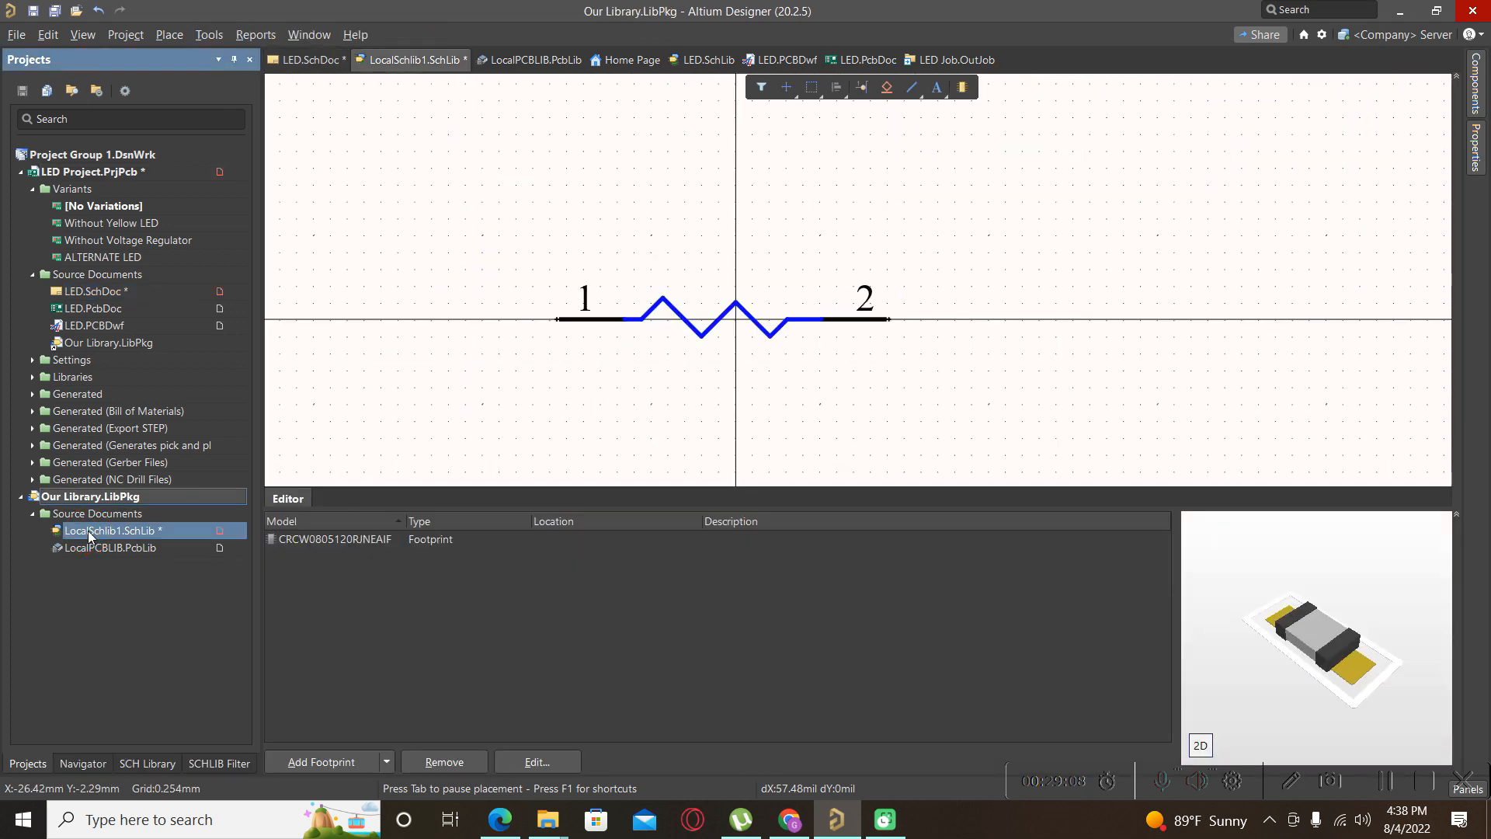
double_click(715, 325)
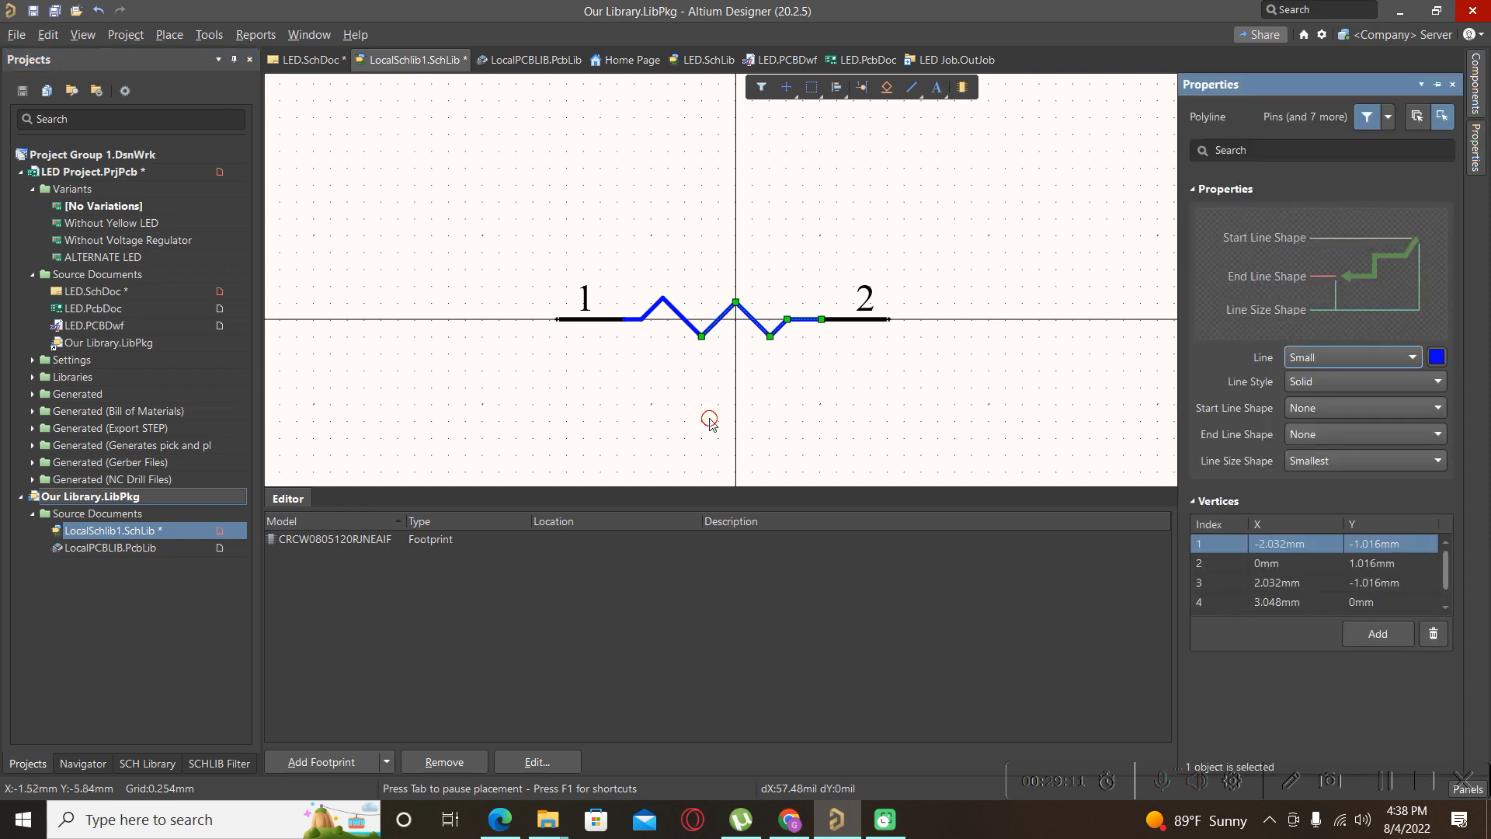
left_click(601, 319)
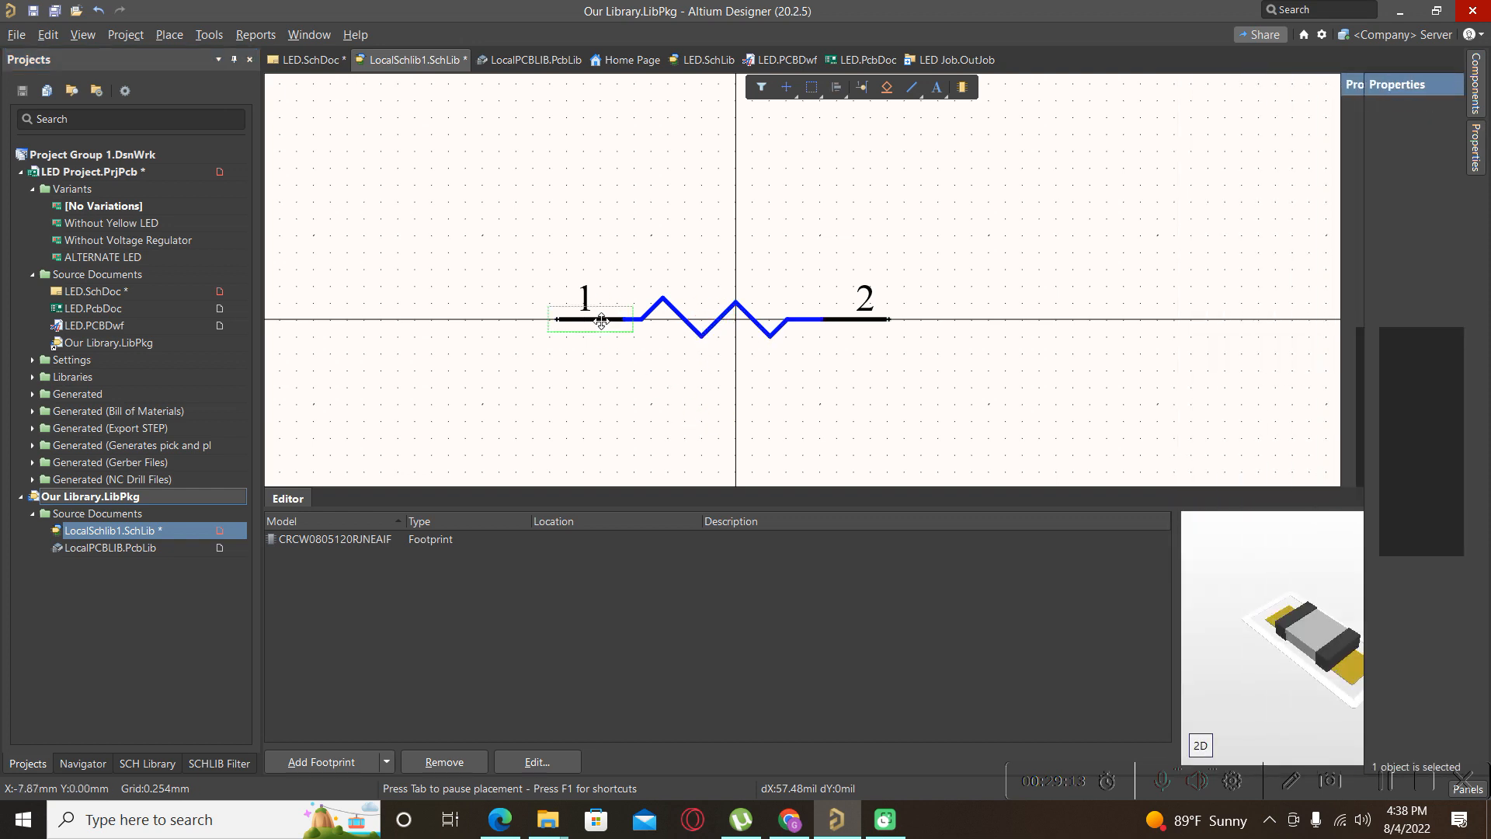
double_click(601, 321)
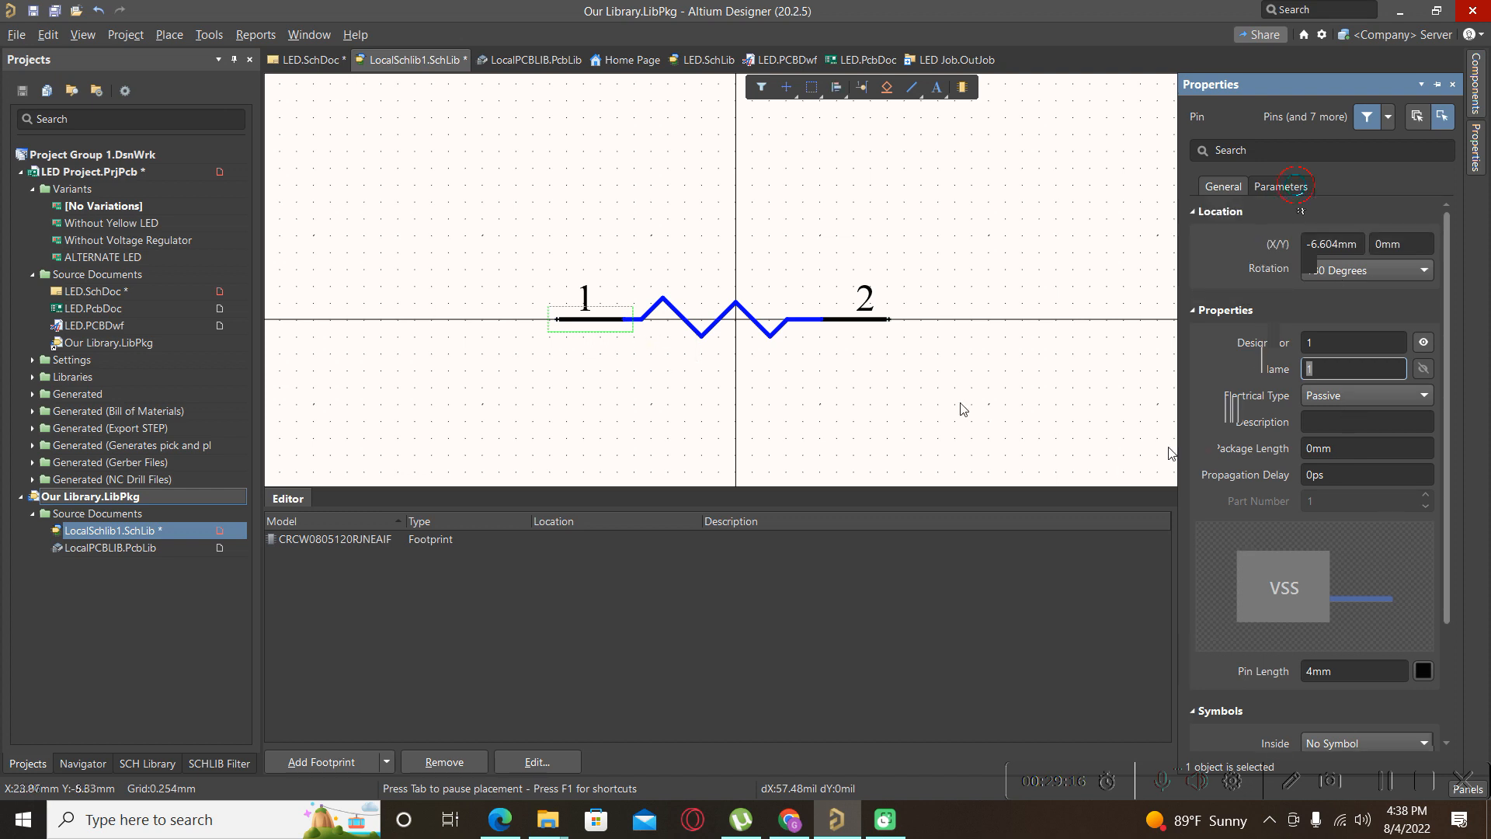
left_click(896, 349)
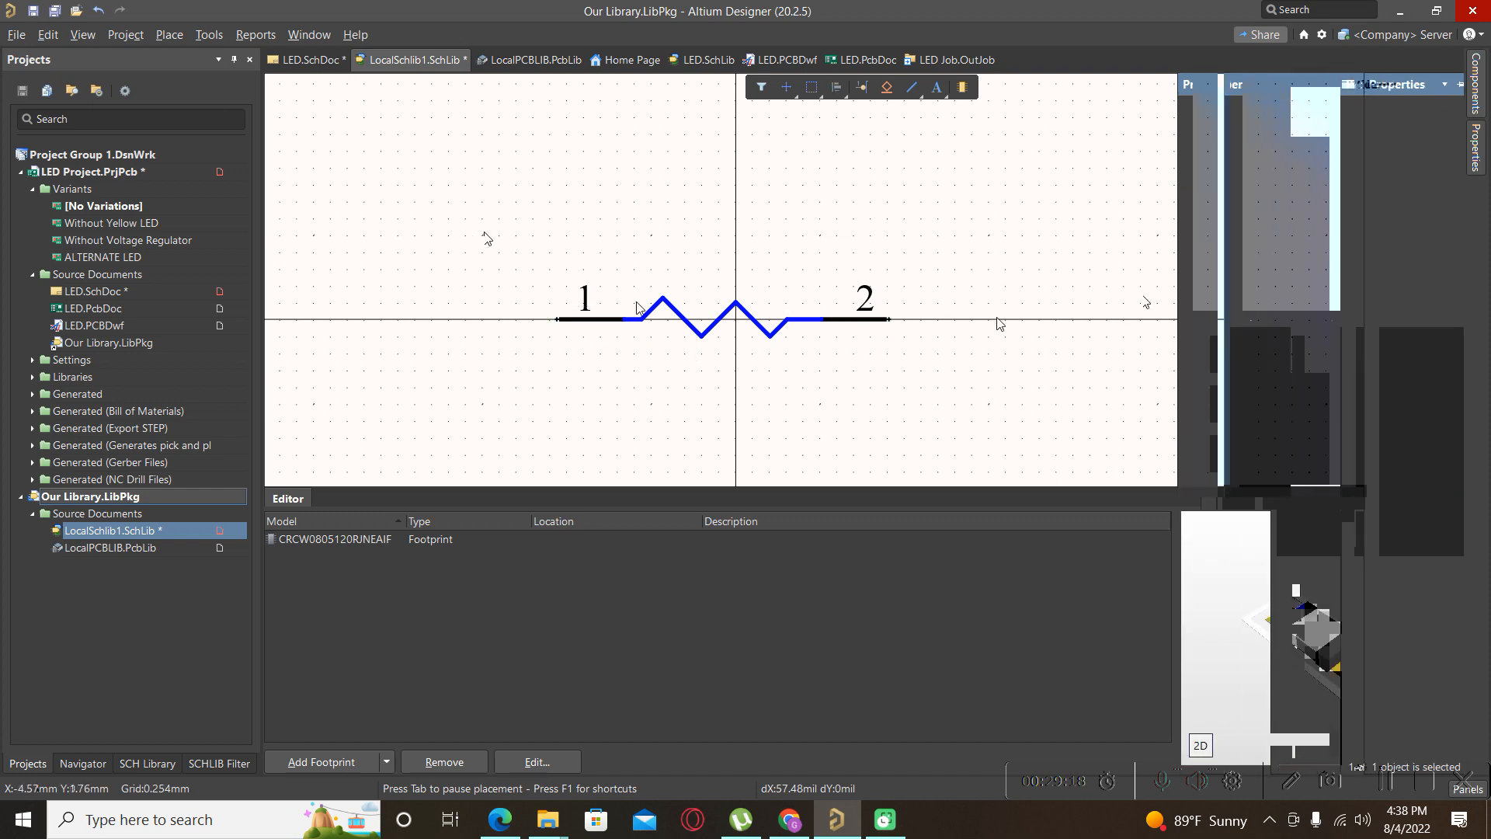
Set the component's Design Item ID to R?
left_click(1480, 150)
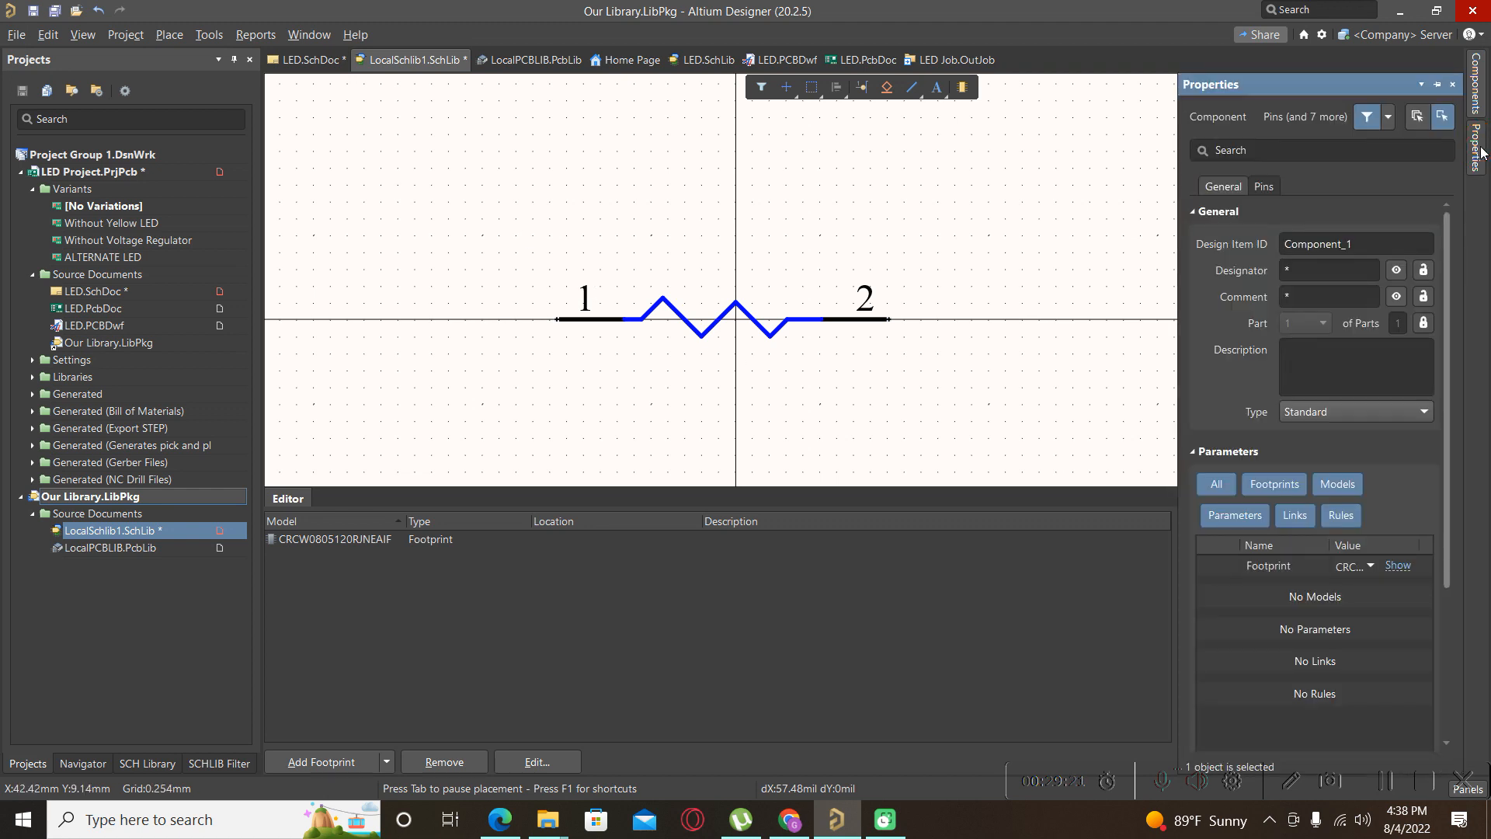
left_click(1368, 245)
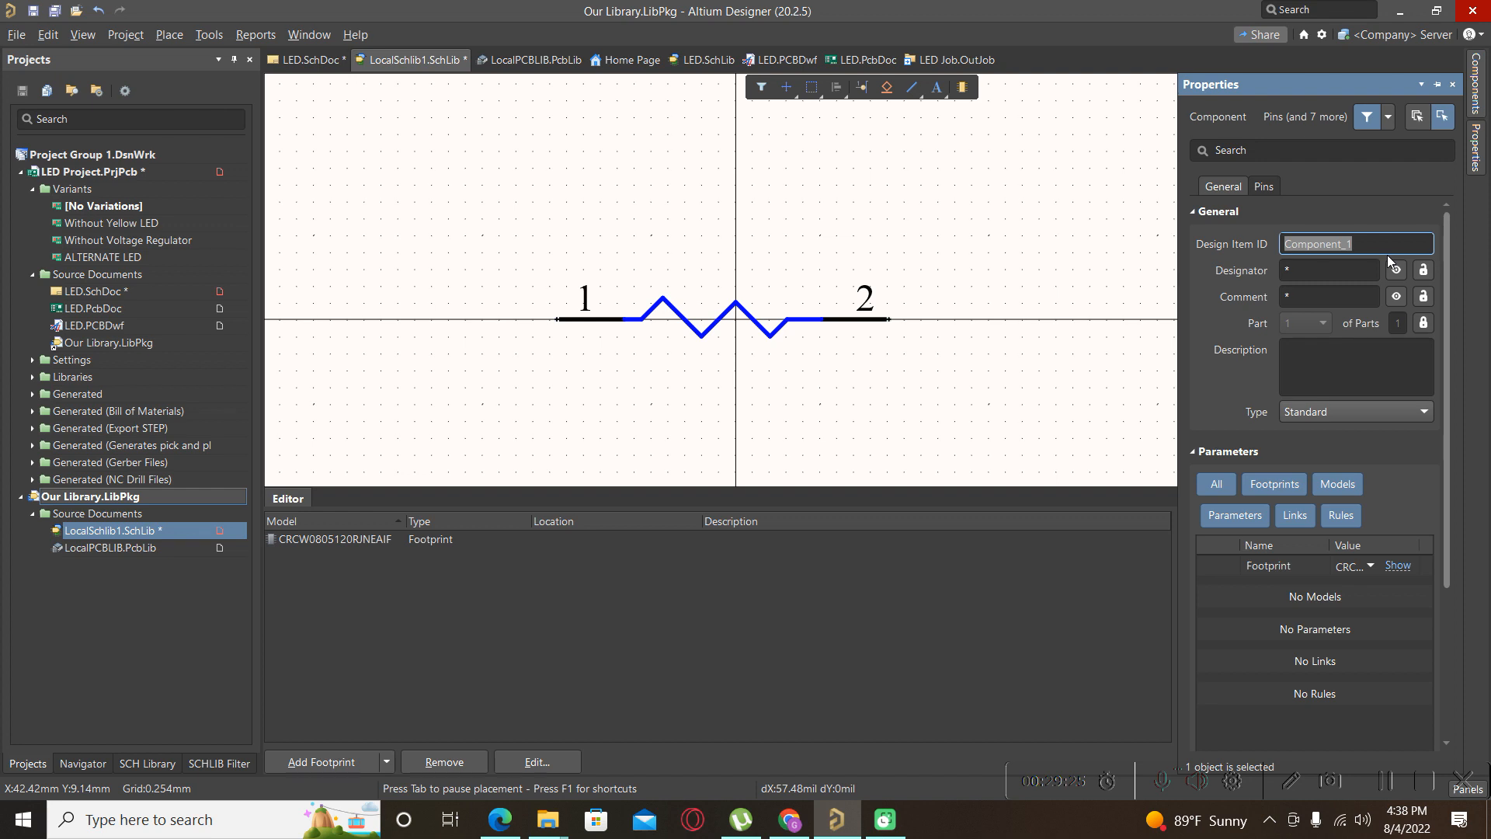
key("Caps_Lock")
type("R")
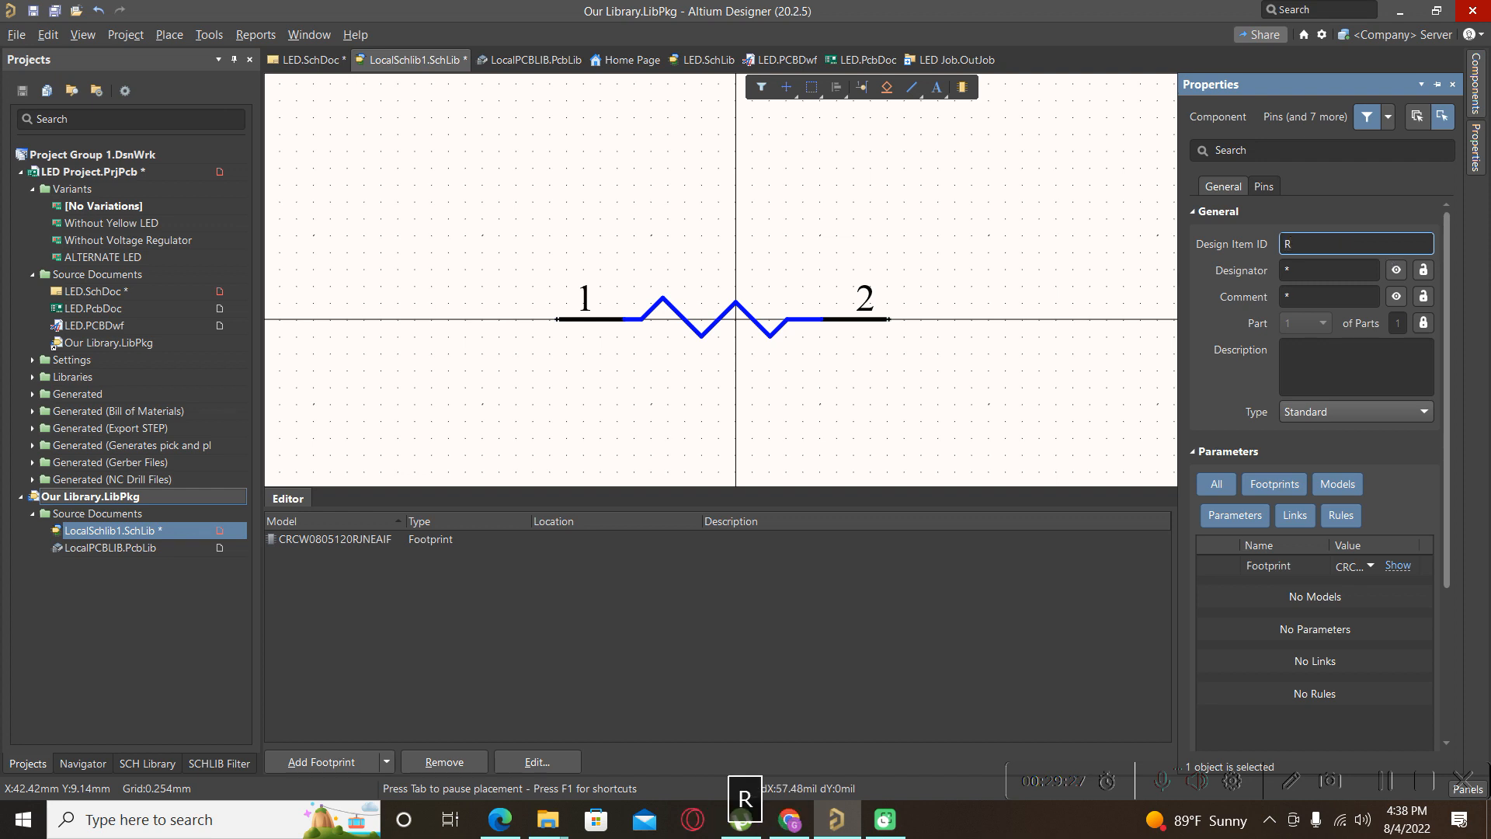
key("shift+slash")
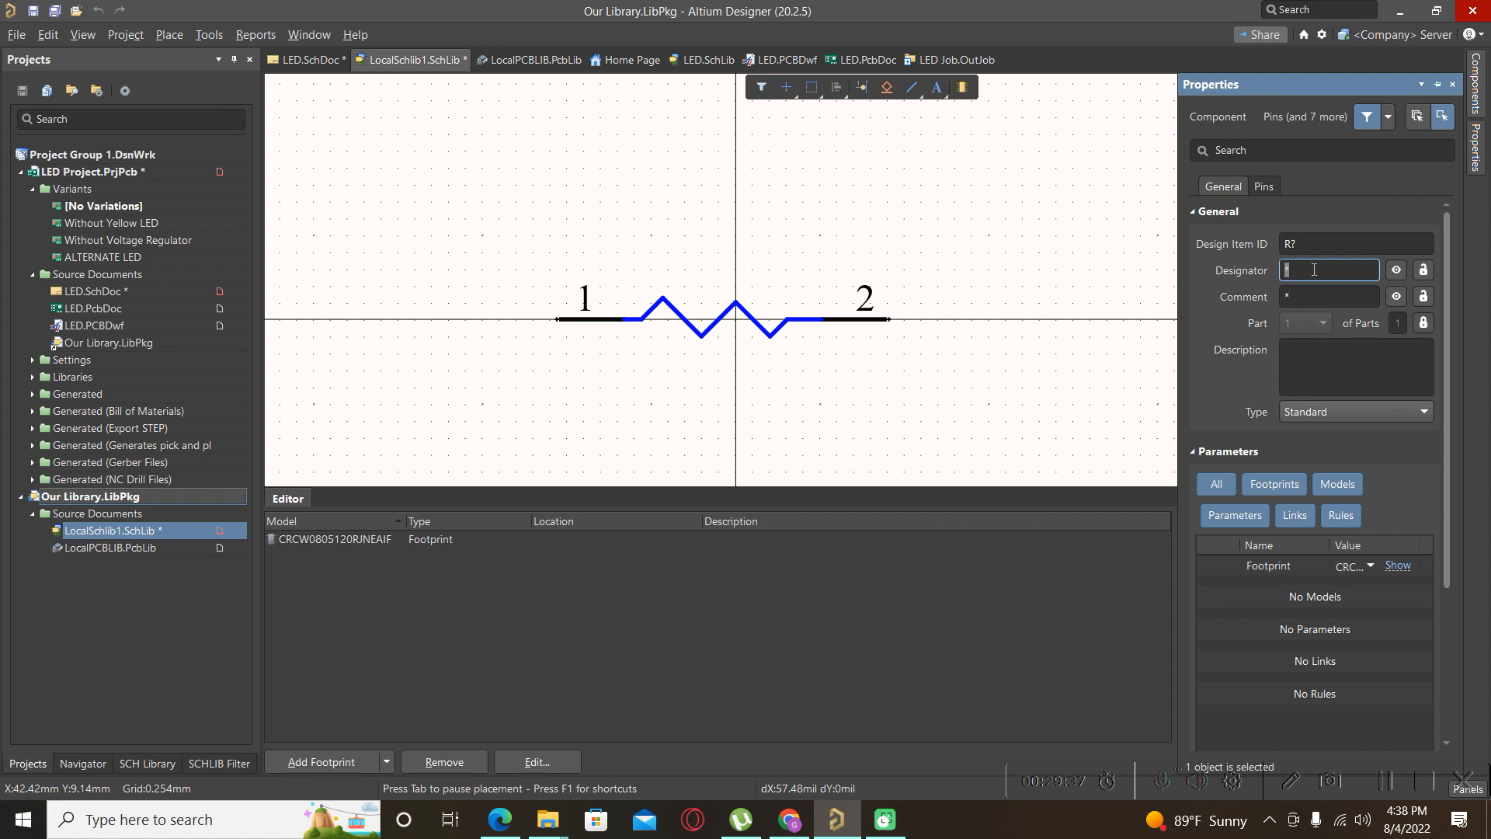
Change the Designator field text to Value.
key("BackSpace")
type("0")
key("BackSpace")
type(")")
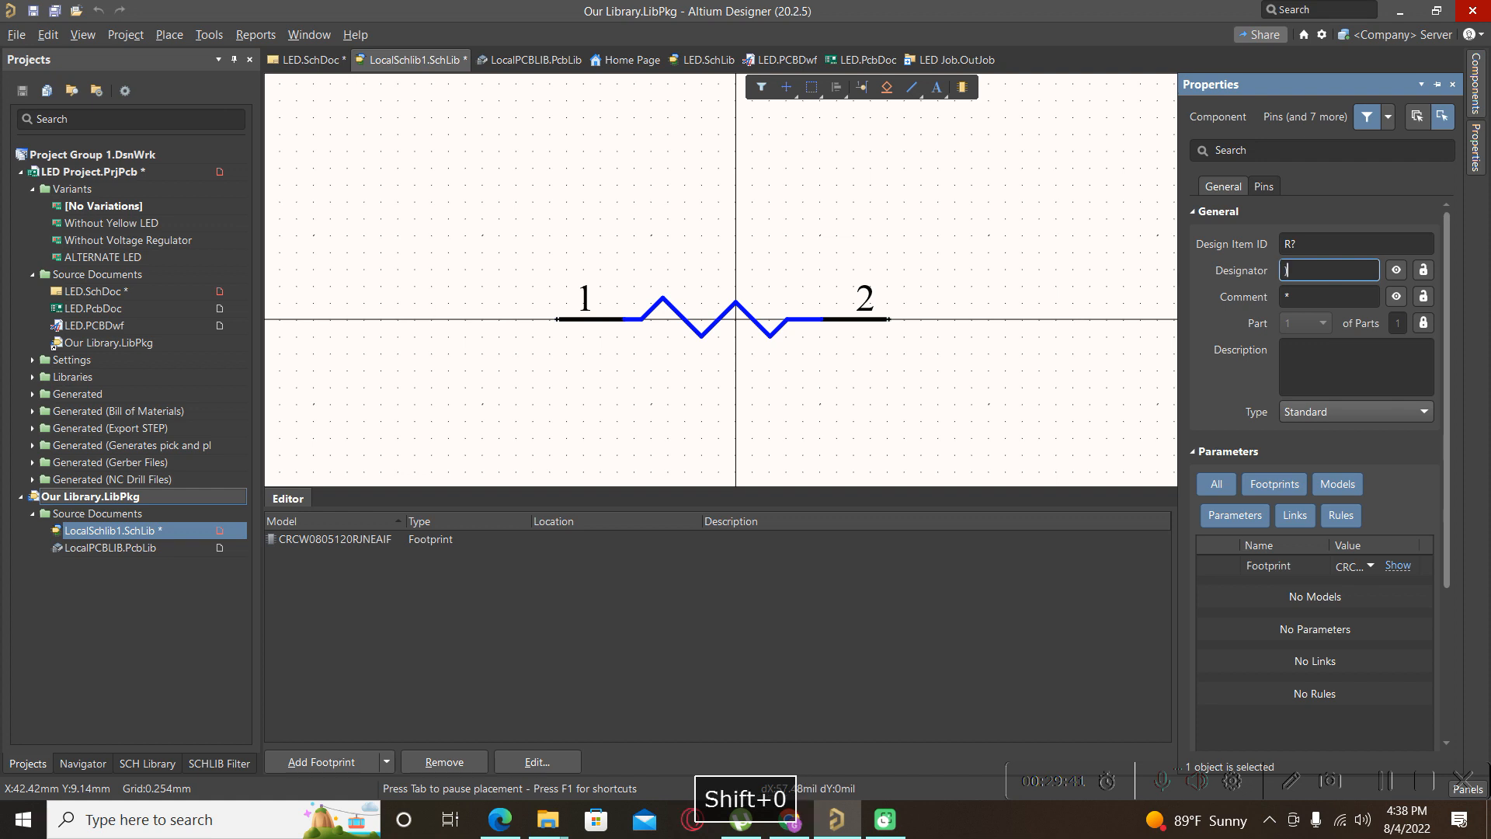
key("BackSpace")
type(")")
key("BackSpace")
type("09")
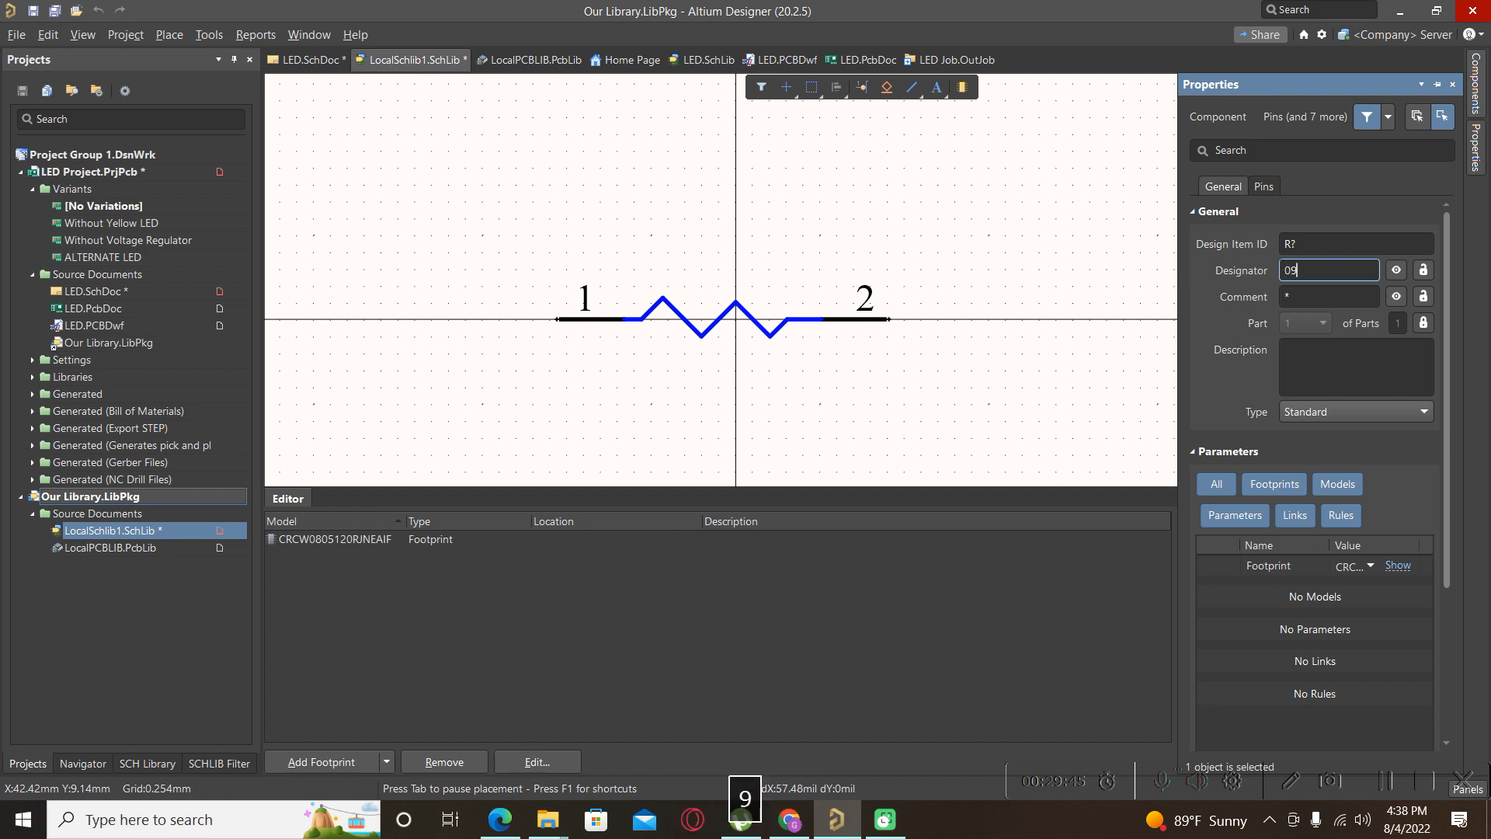
key("BackSpace")
key("BackSpace")
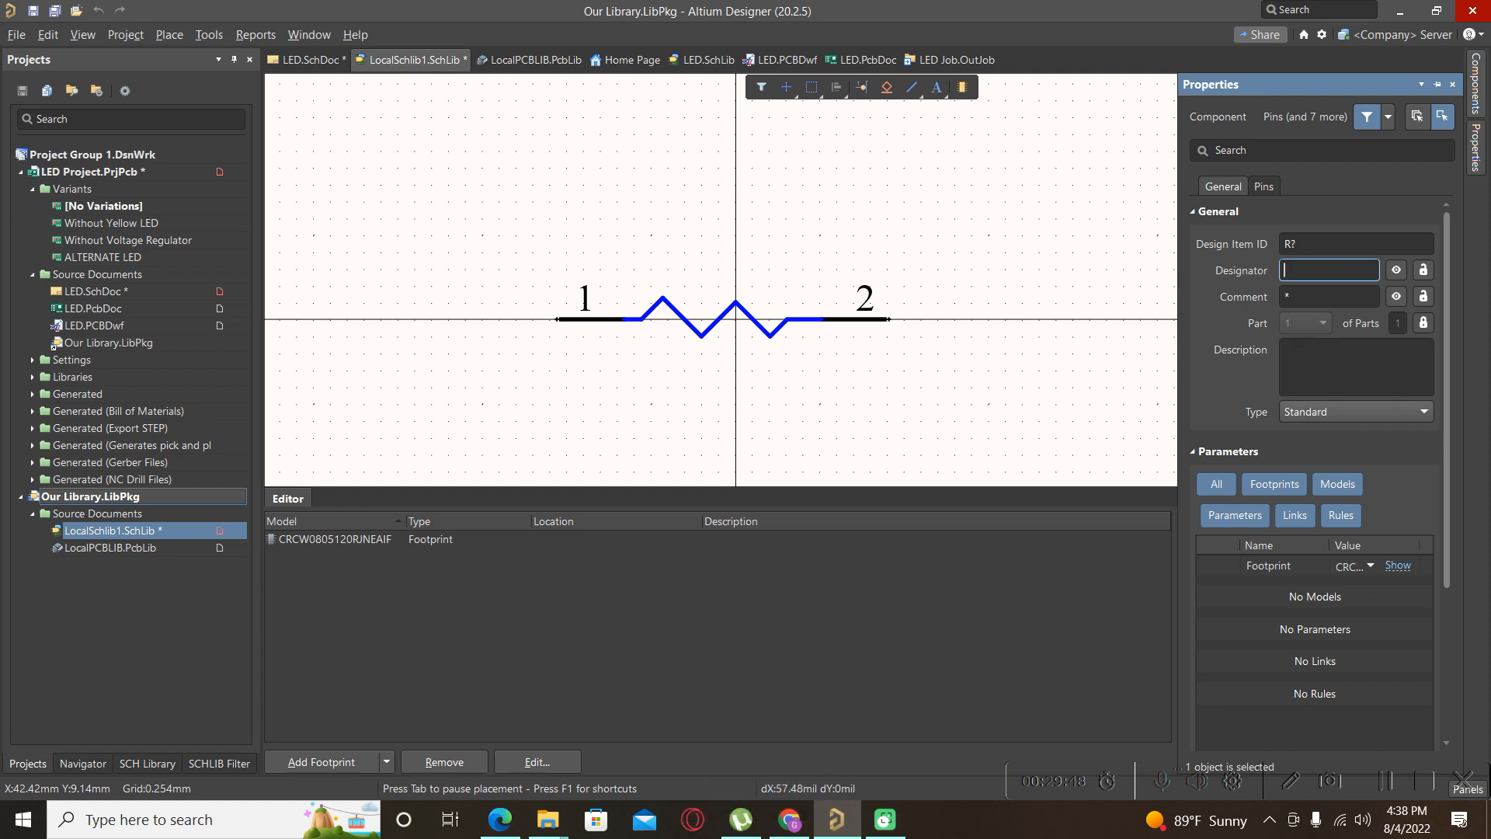
key("BackSpace")
type("90-")
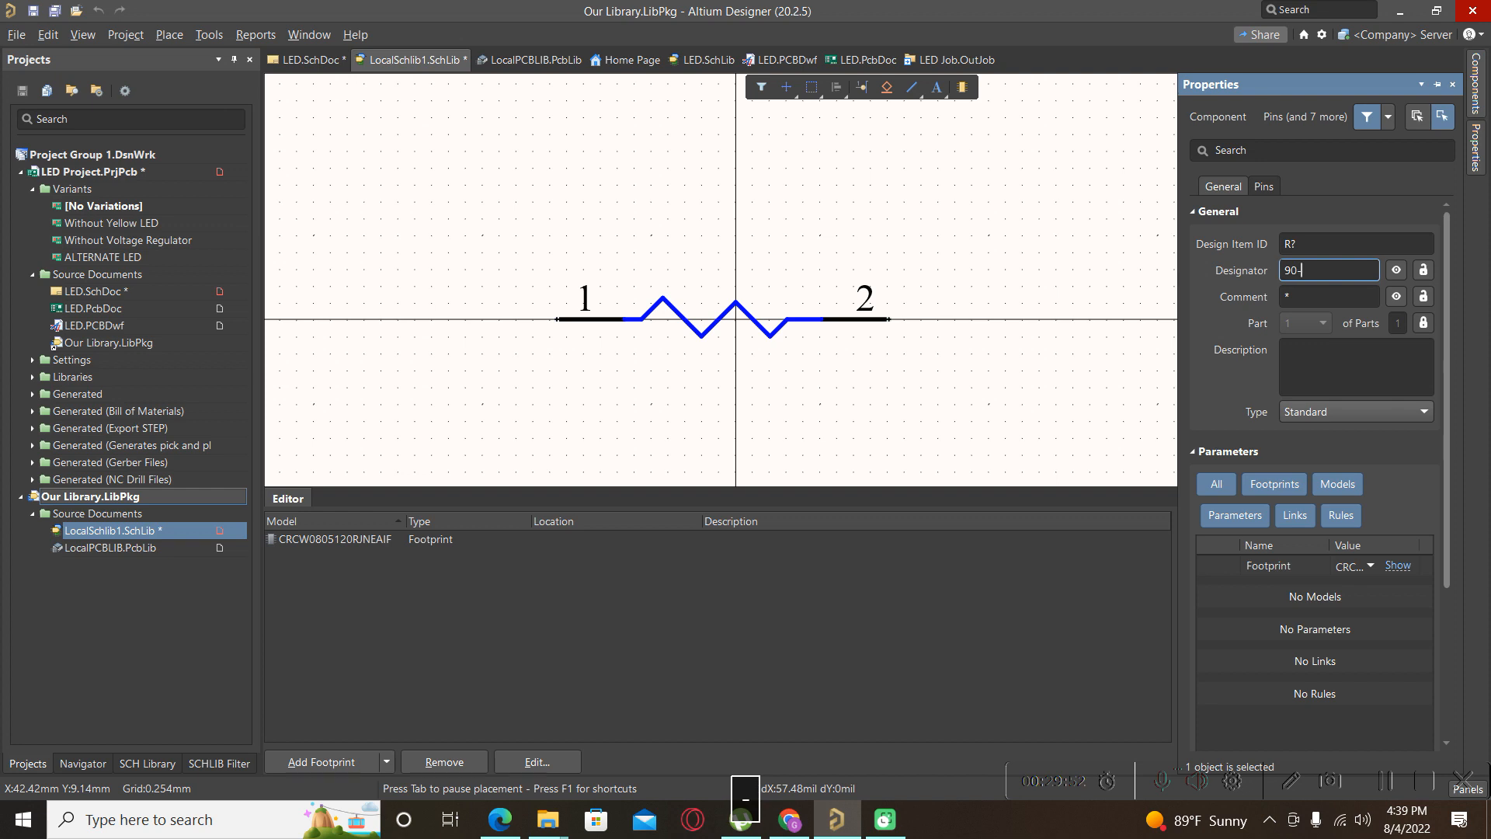
key("BackSpace")
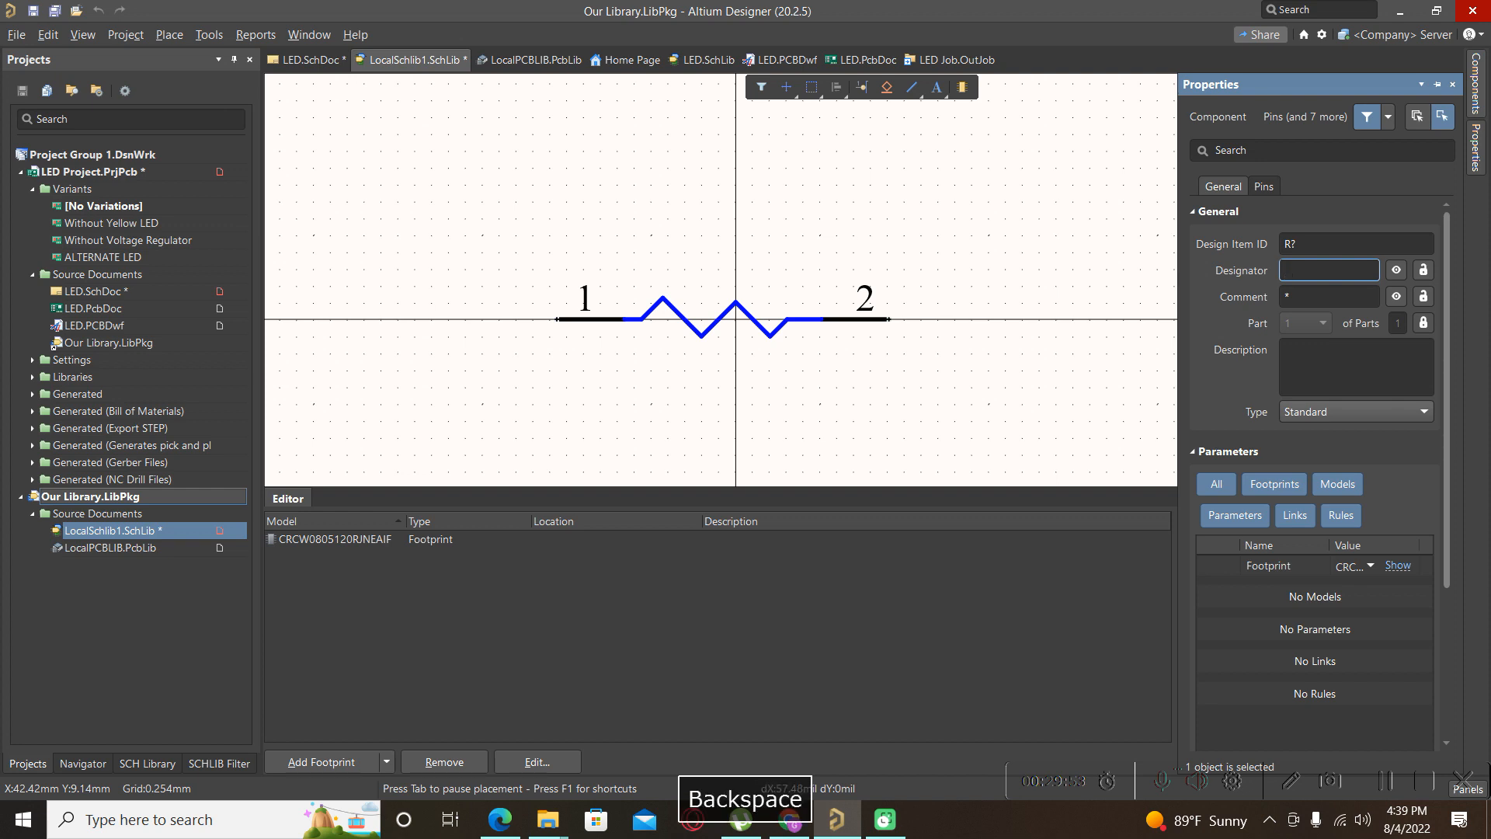
key("Caps_Lock")
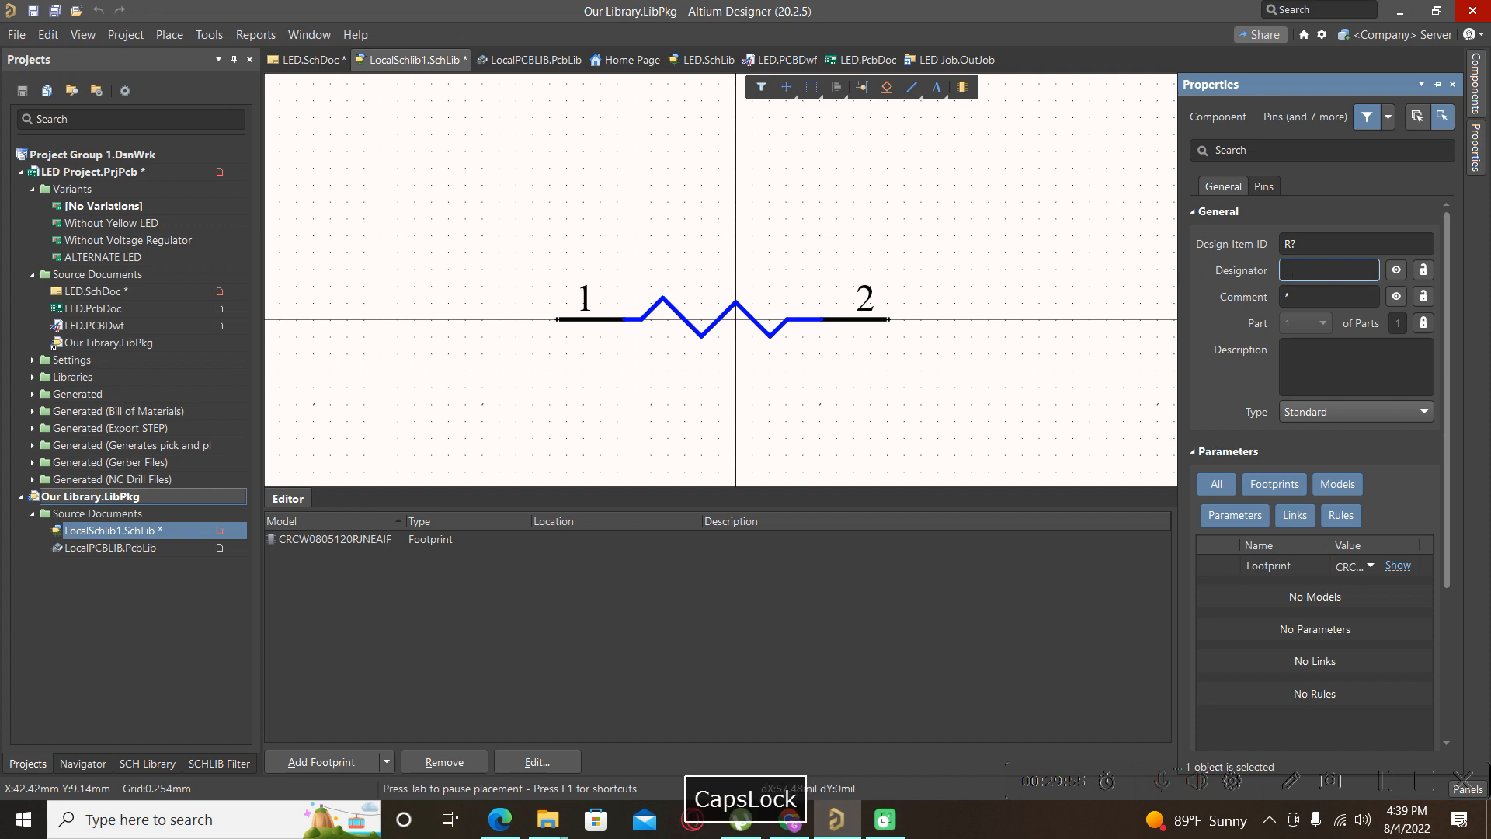
type("V")
key("BackSpace")
key("Caps_Lock")
type("a")
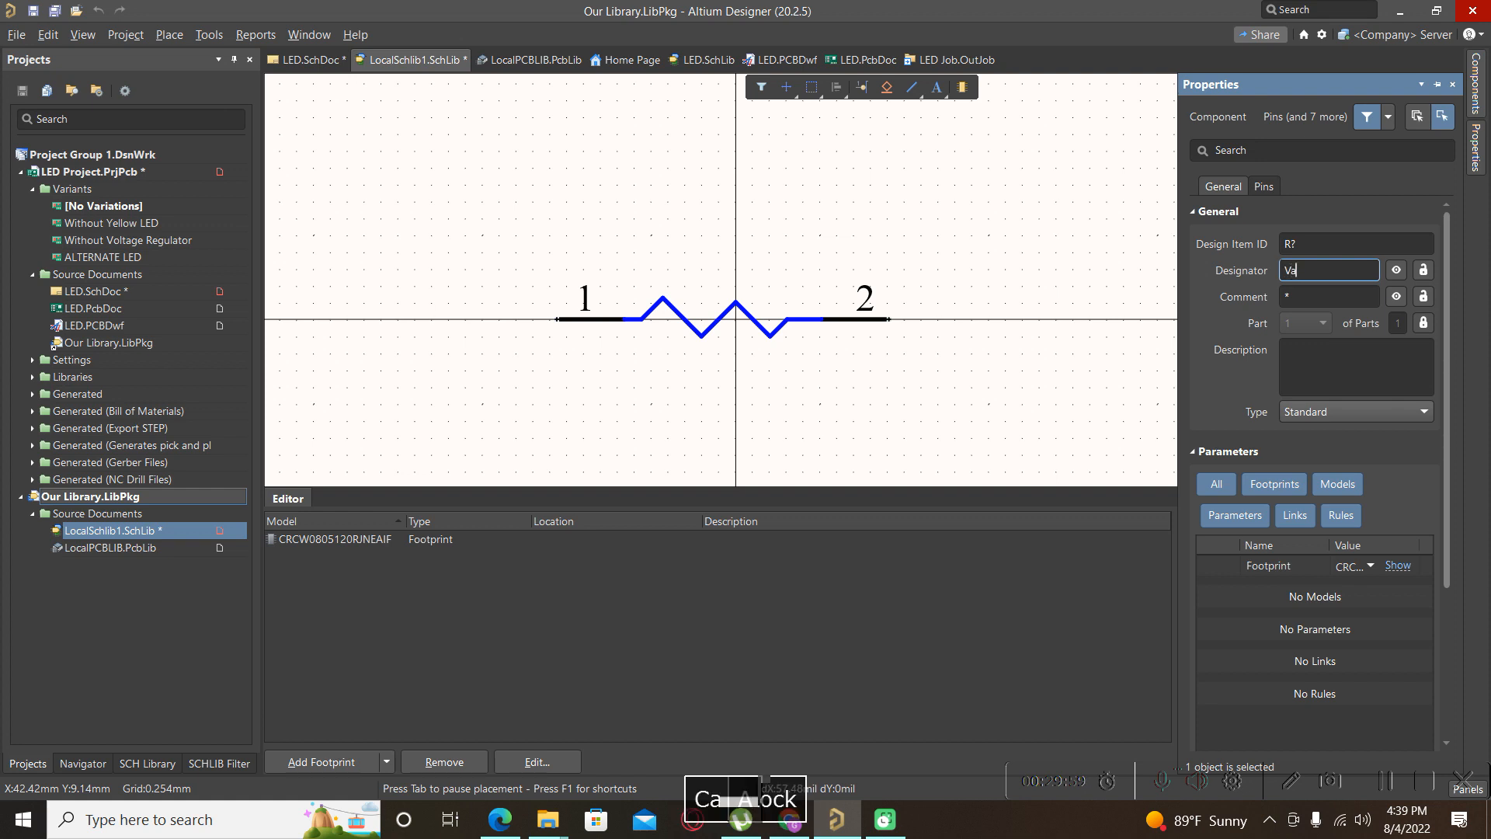
type("lue")
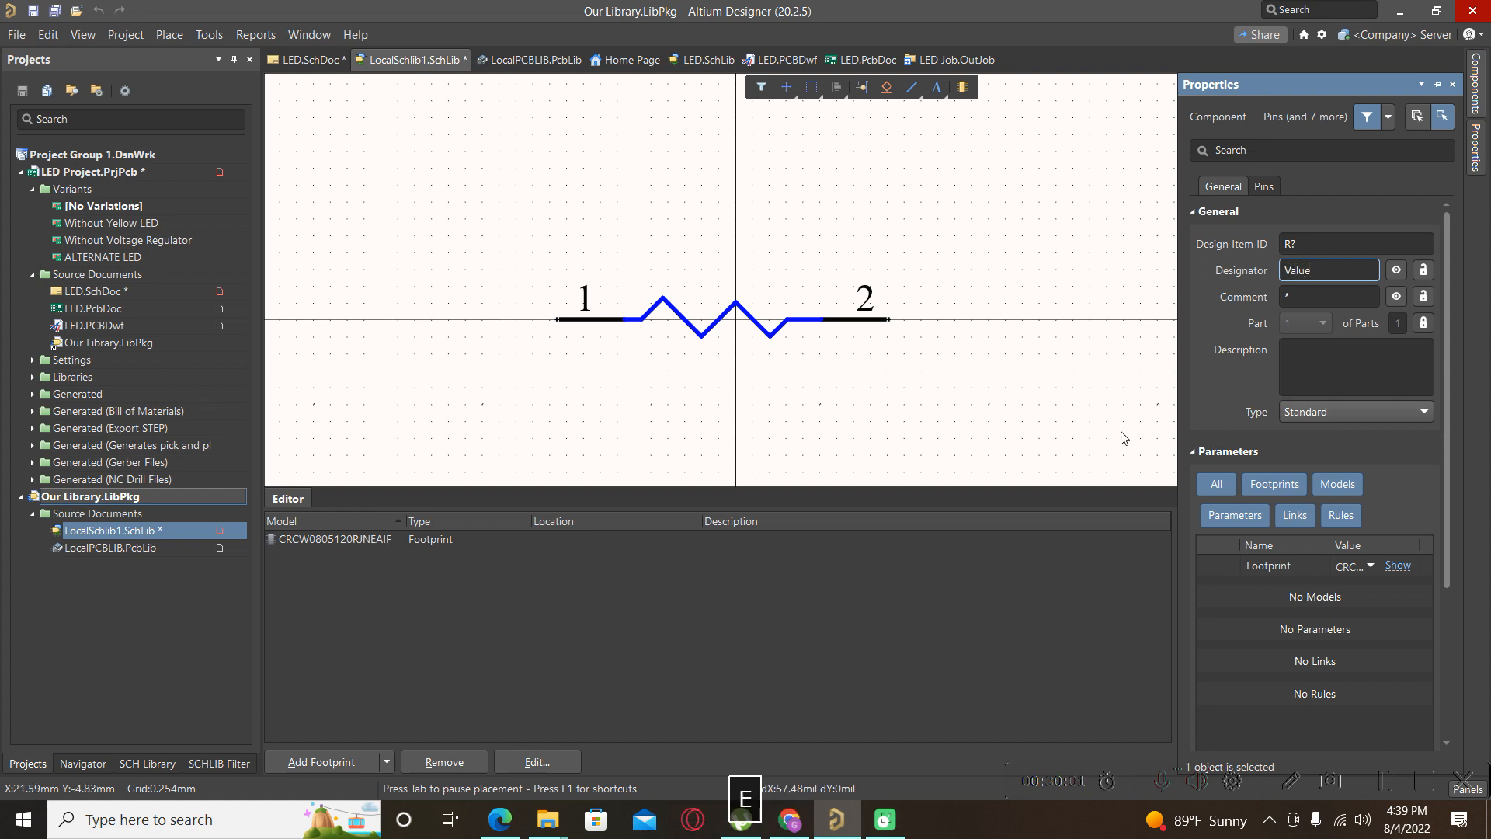
Copy the SMD chip resistor's product description from its Farnell page in the browser.
left_click(790, 819)
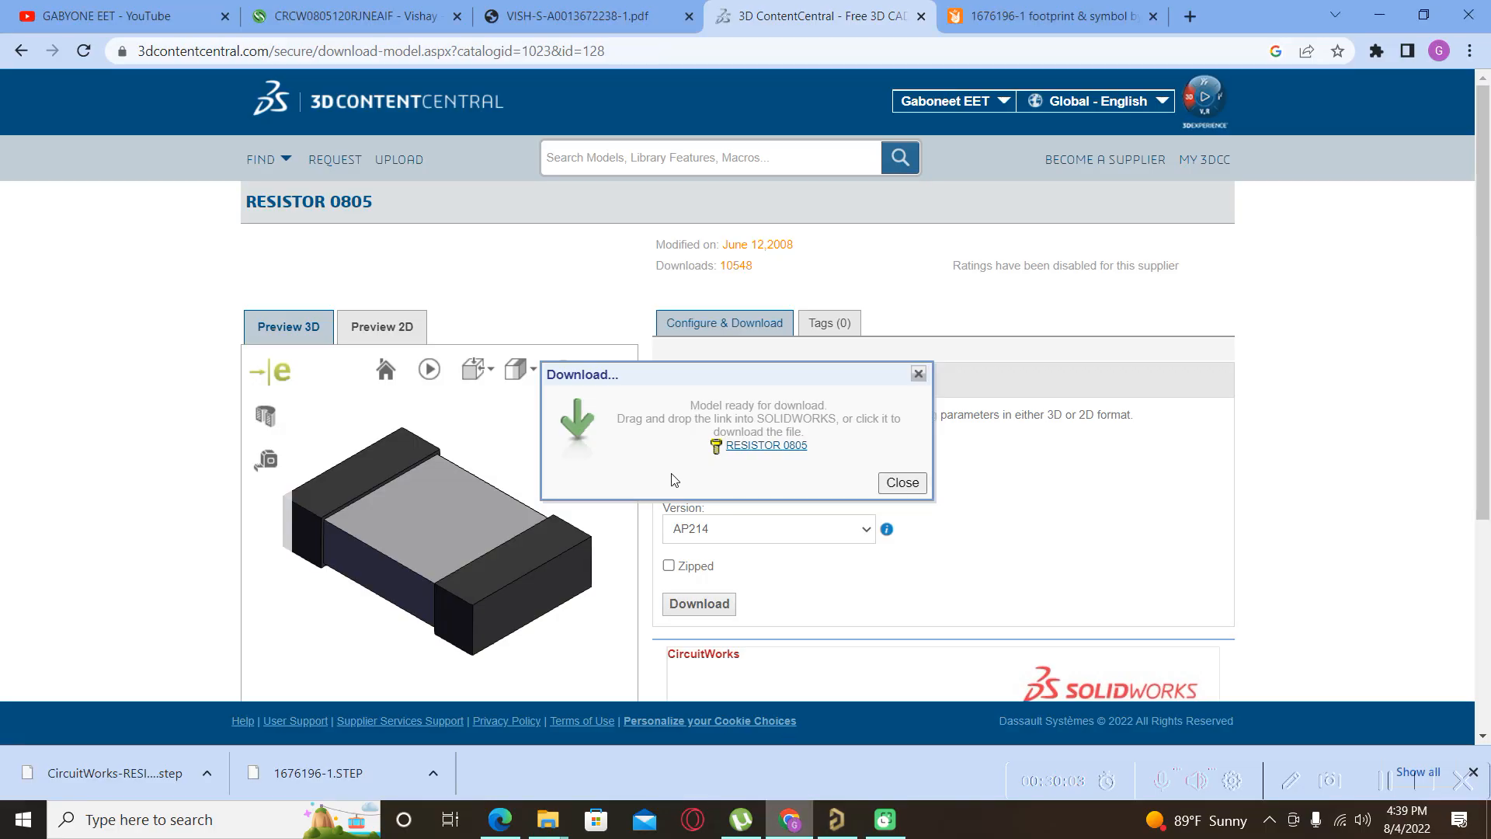
left_click(332, 17)
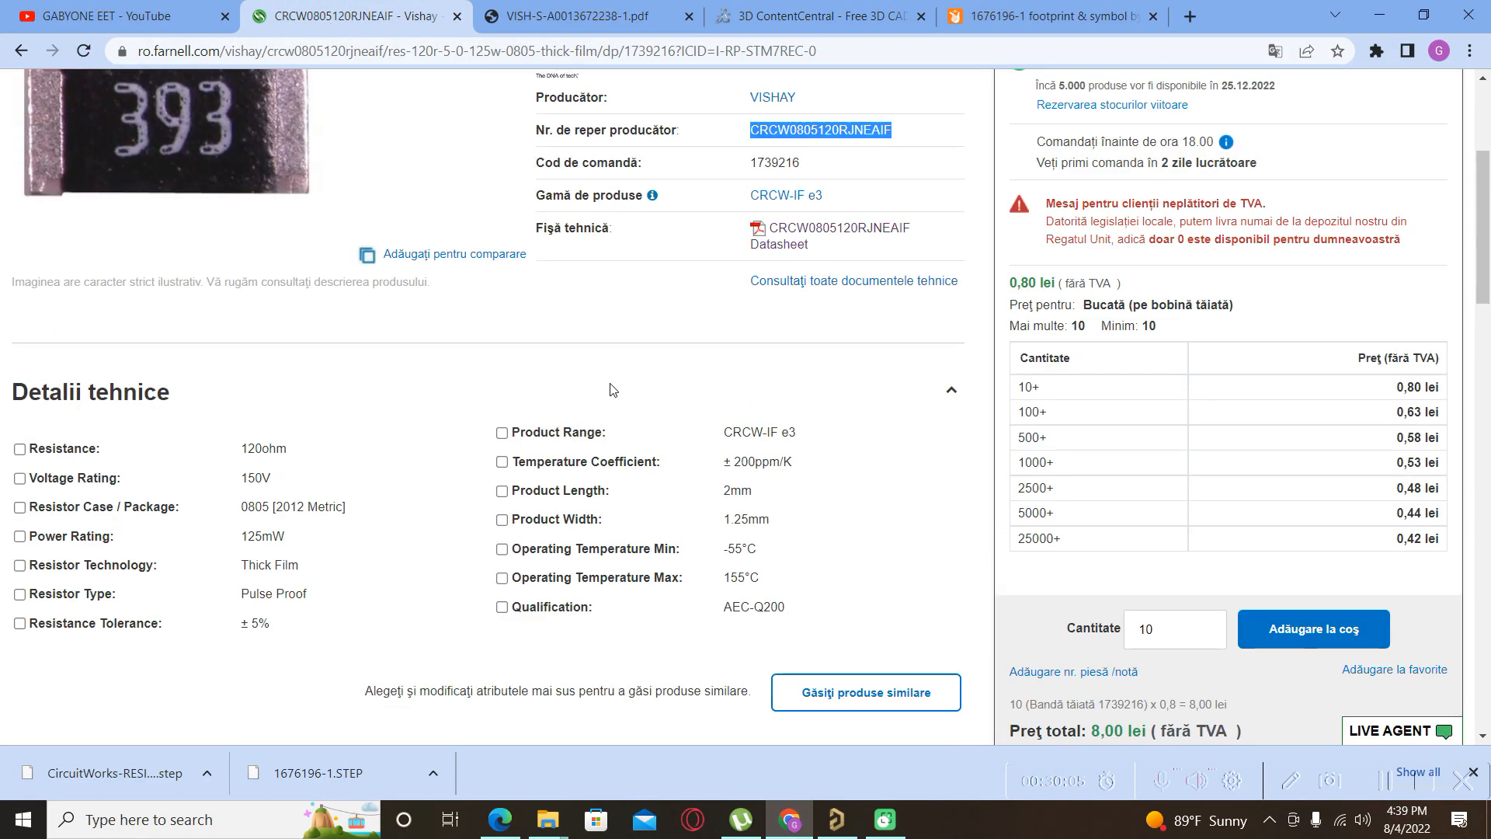
scroll(388, 295, "up", 1)
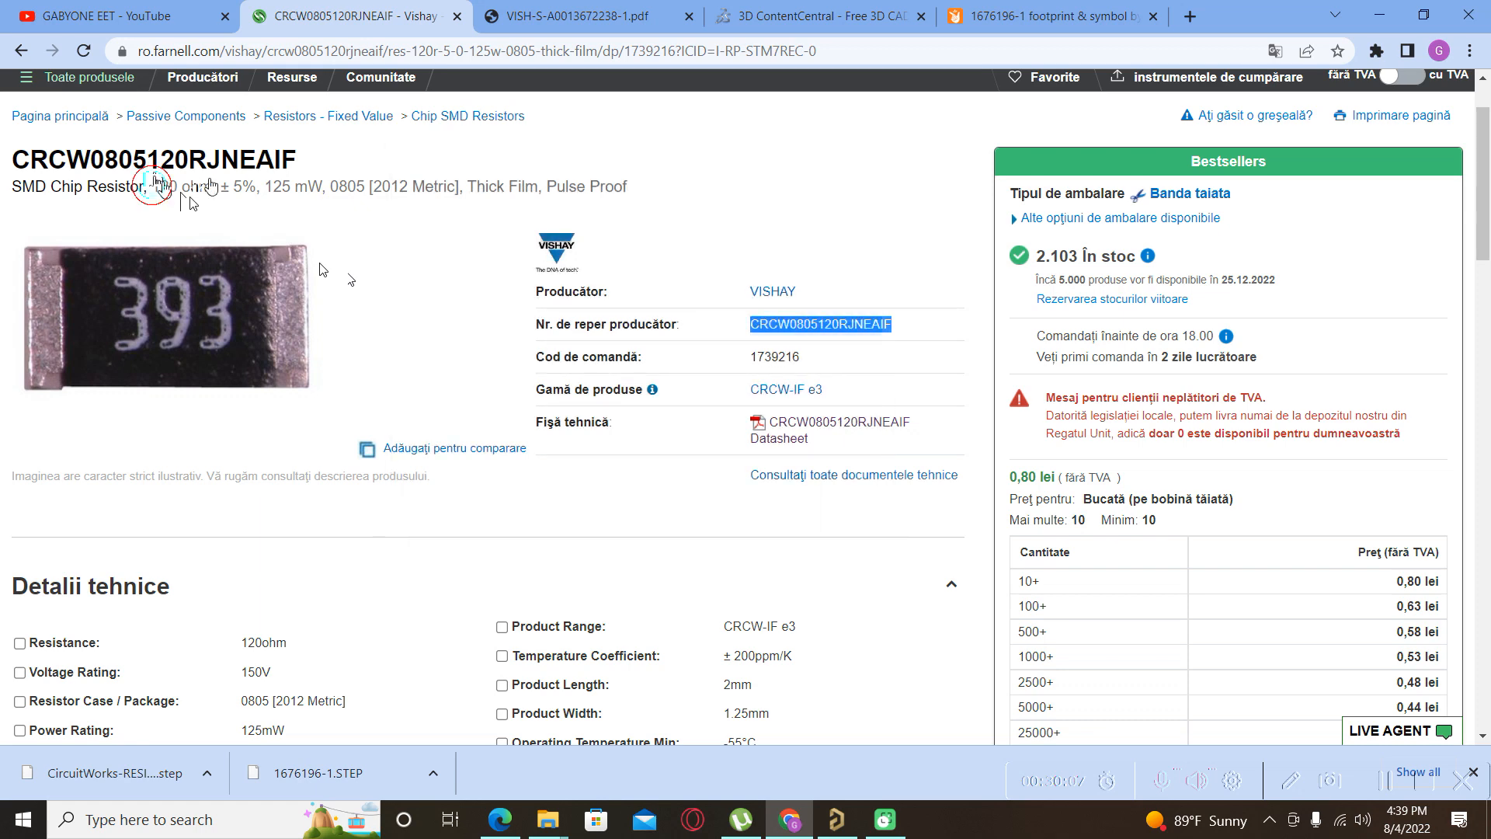
left_click(154, 181)
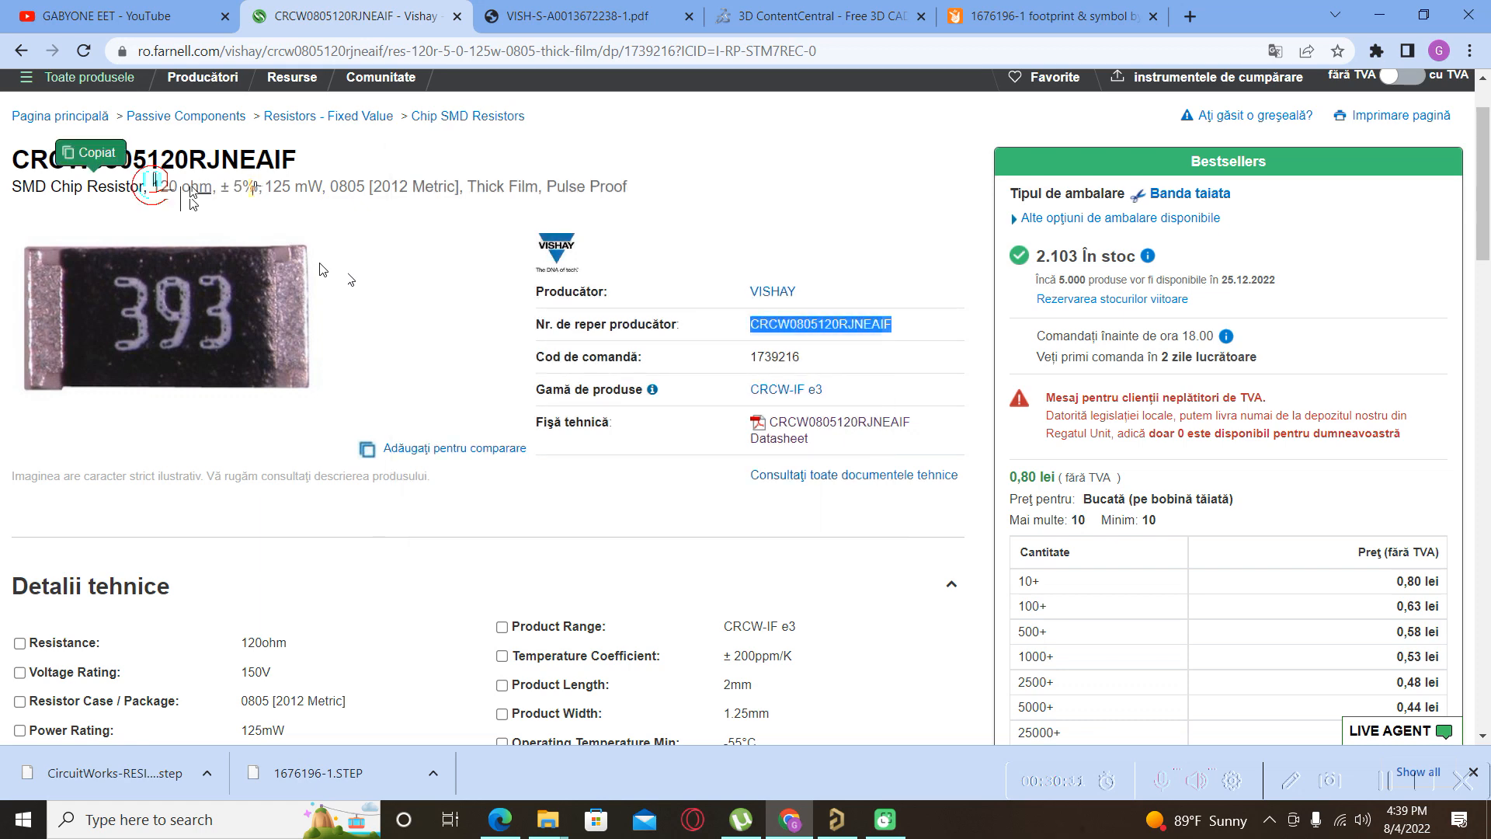
left_click(854, 822)
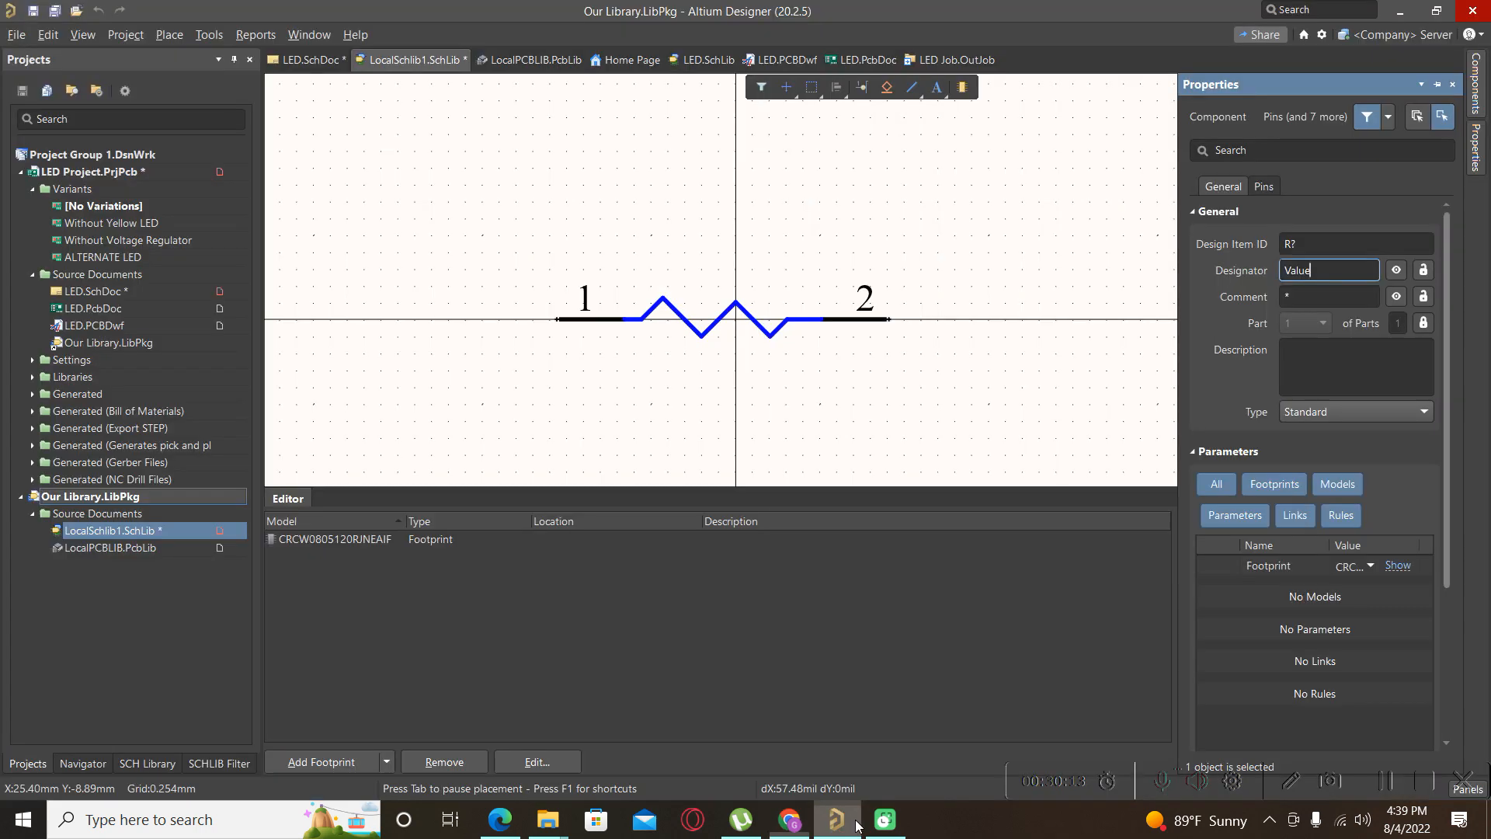
Paste the copied SMD chip resistor text into the component's Description field.
left_click(1322, 268)
left_click_drag(1322, 268, 1247, 275)
key("ctrl+v")
left_click(1308, 271)
key("Return")
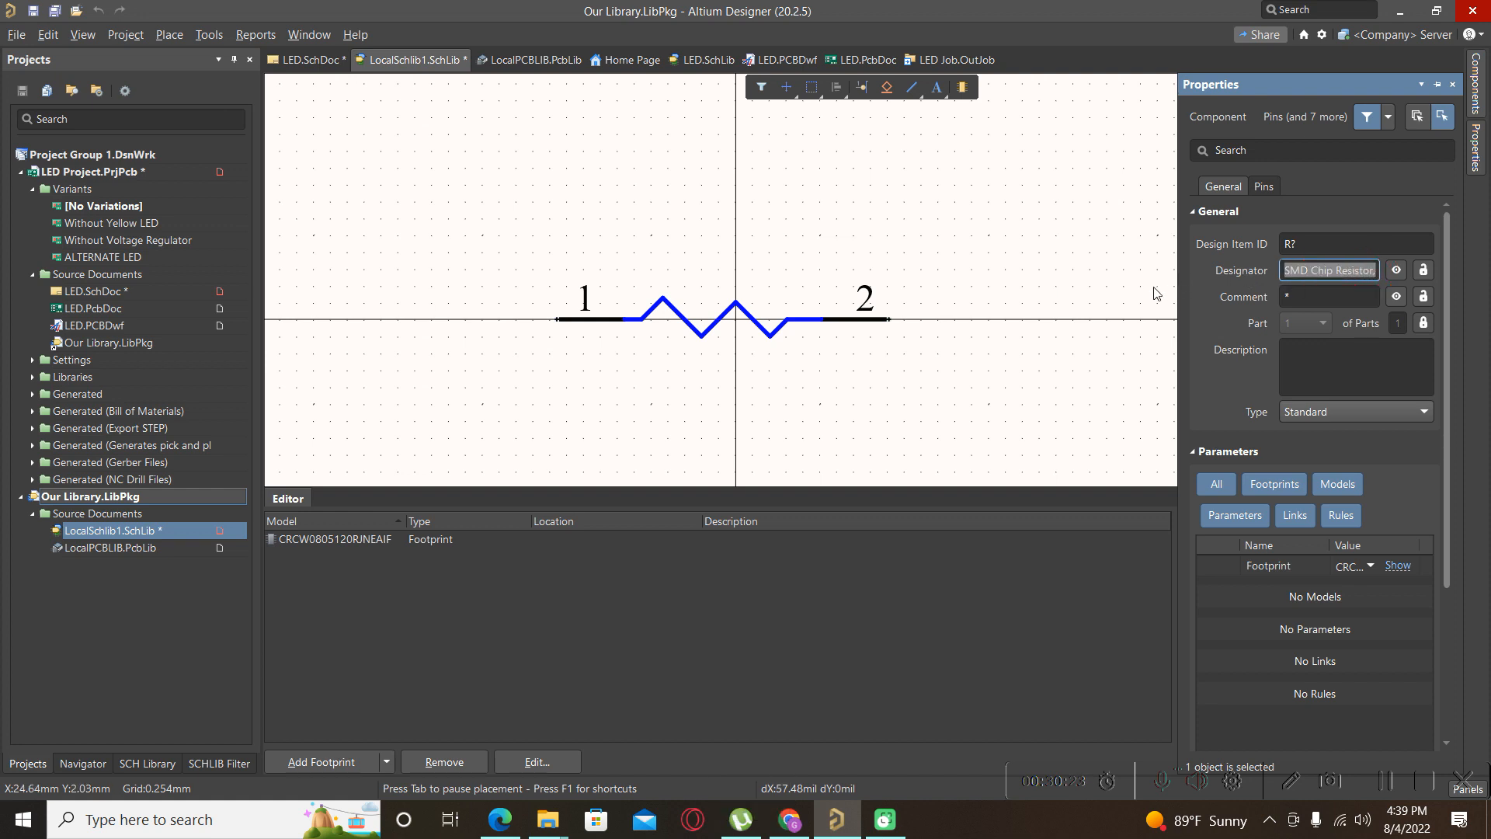
left_click(1301, 359)
type("SMD Chip Resistor, 120 ohm, ± 5%, 125 mW, 0805 [2012 Metric], Thick Film, Pulse Proof")
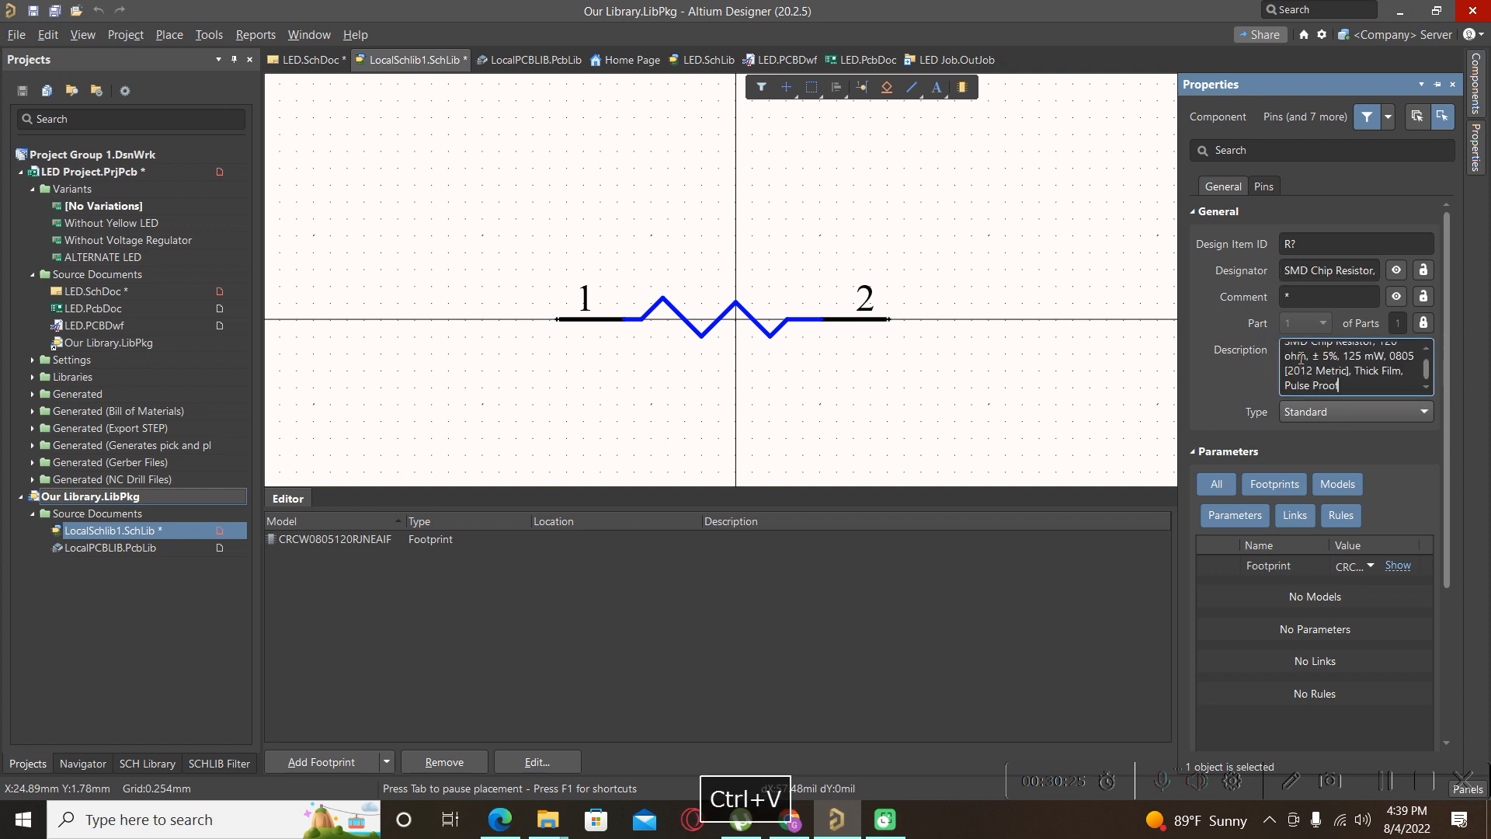
Set the Designator to =Name and hide the Comment on the symbol.
left_click(1312, 274)
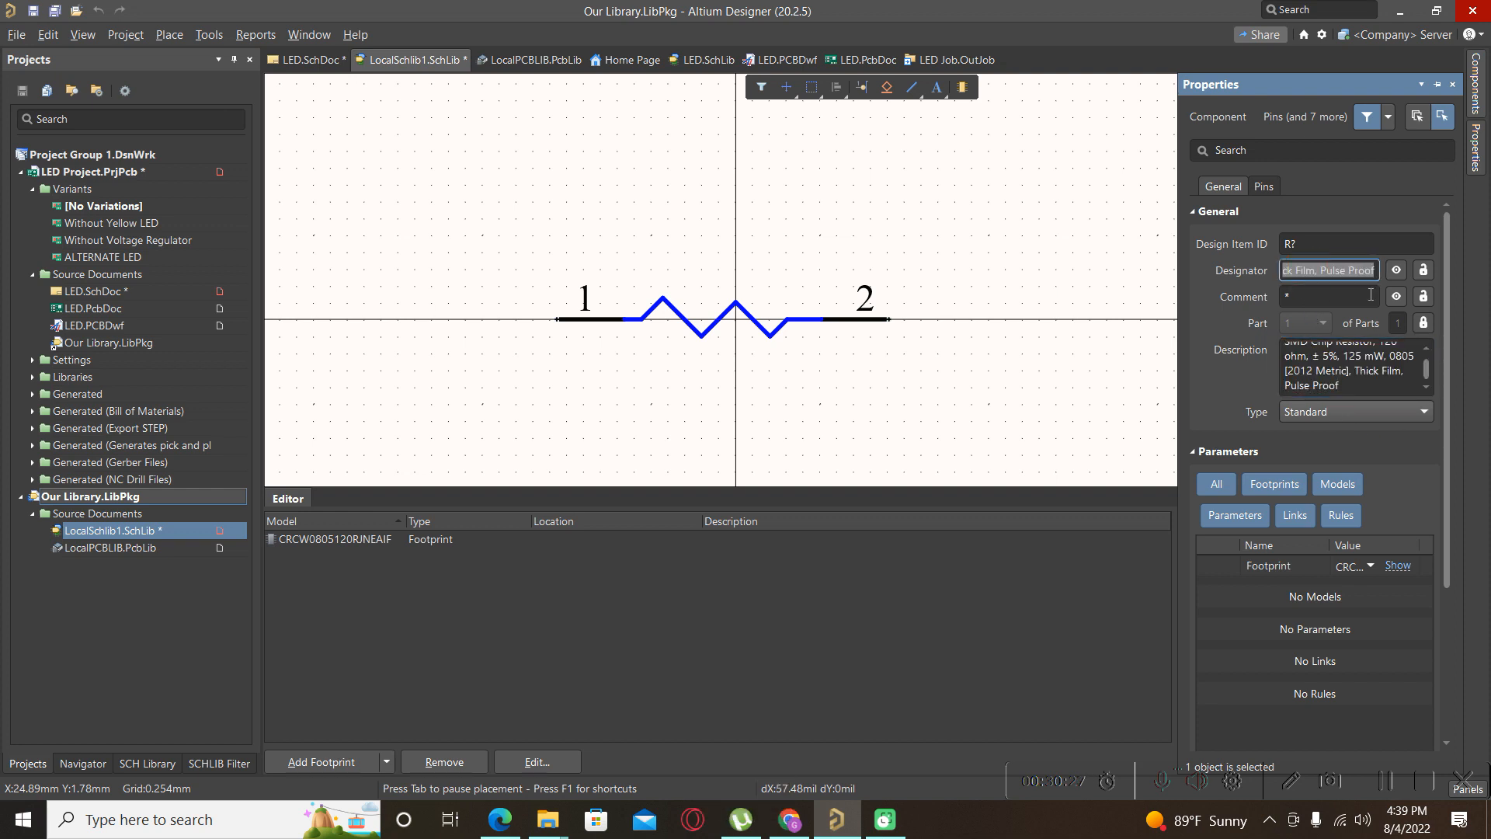
key("BackSpace")
type(")")
key("BackSpace")
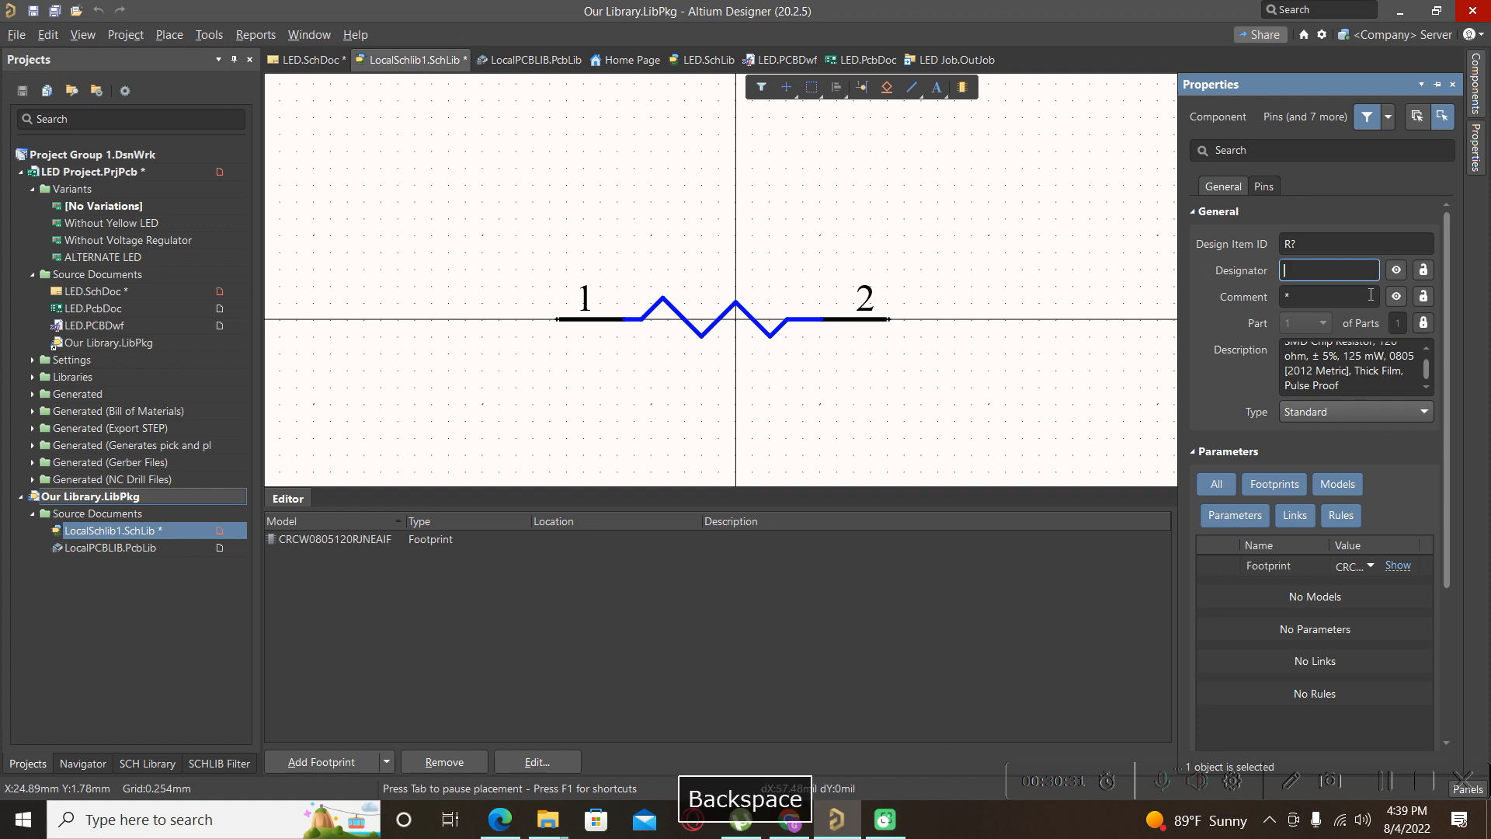
type("_")
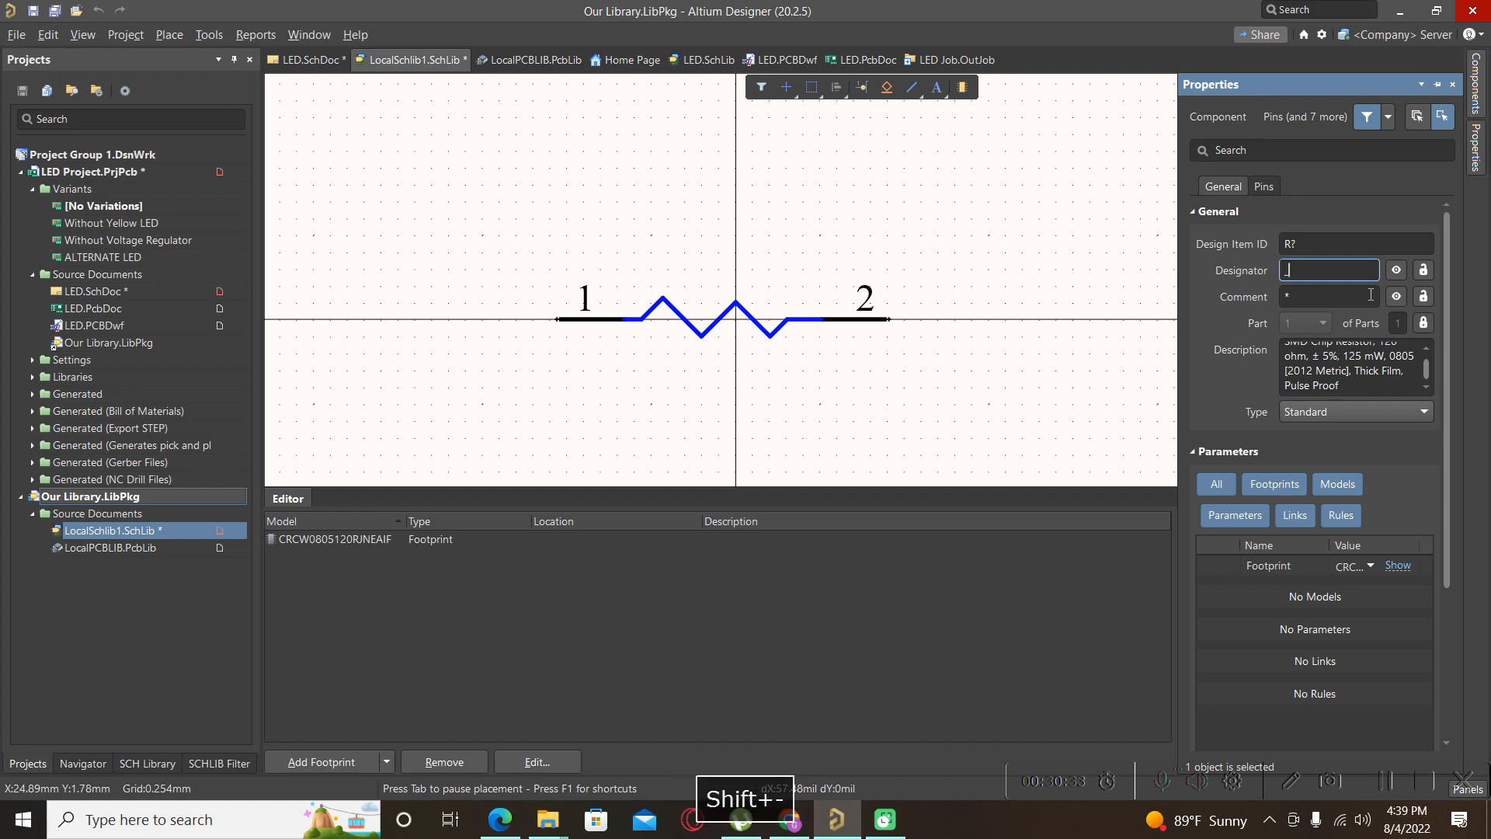
key("shift+BackSpace")
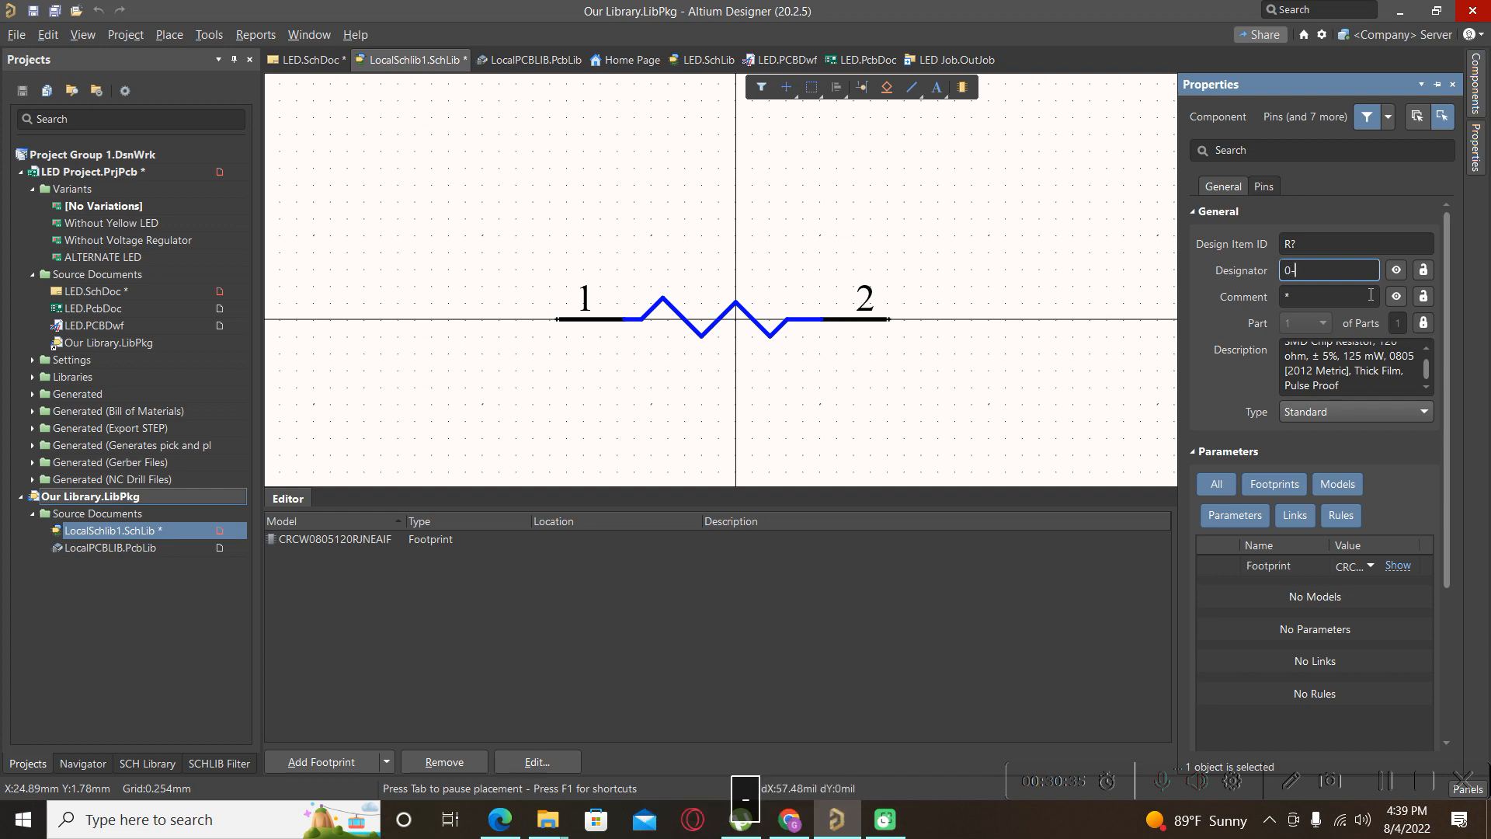
key("BackSpace")
type("=Name")
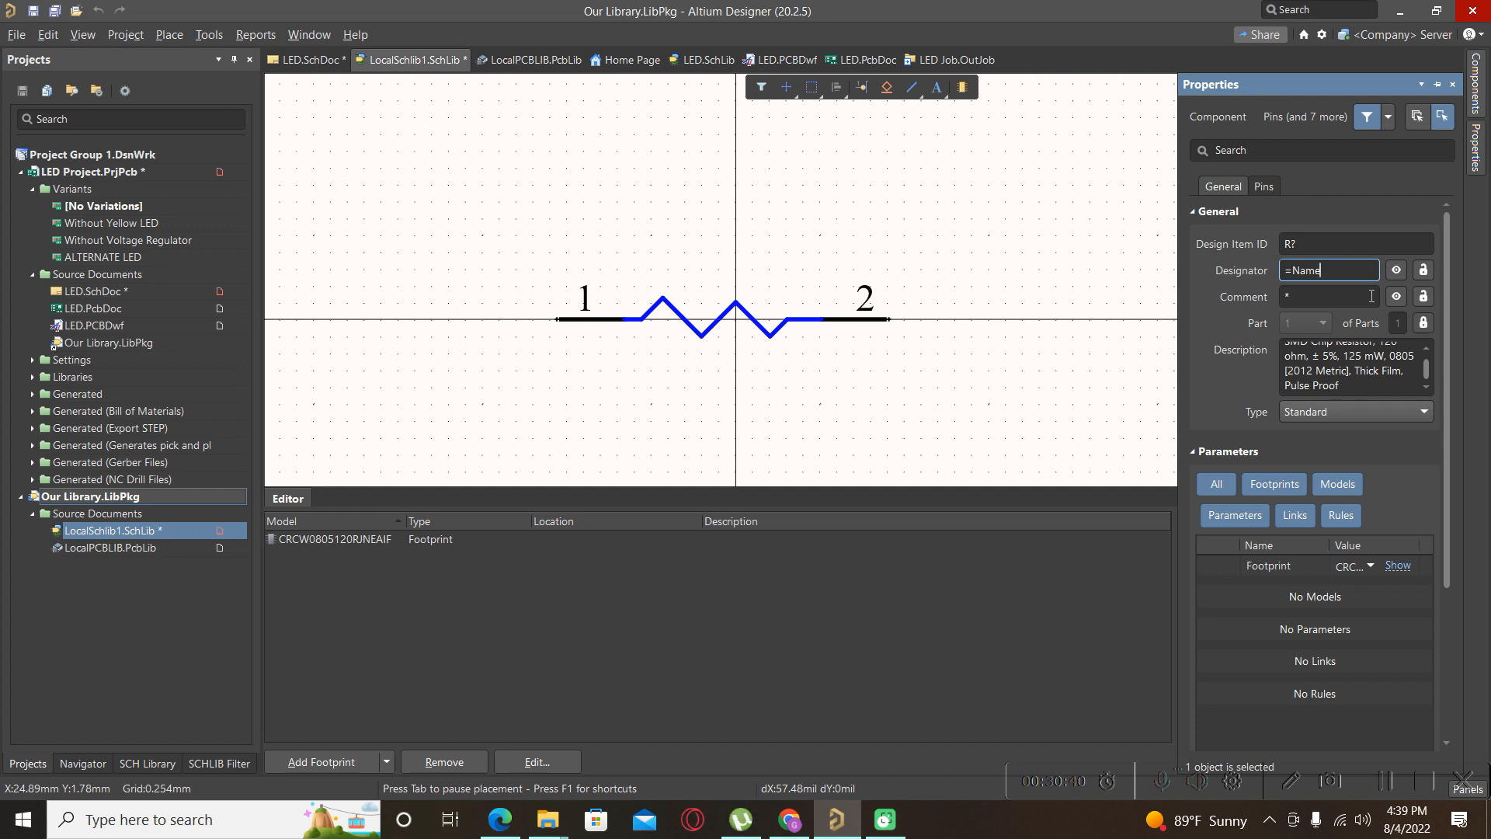
key("Return")
left_click(1400, 299)
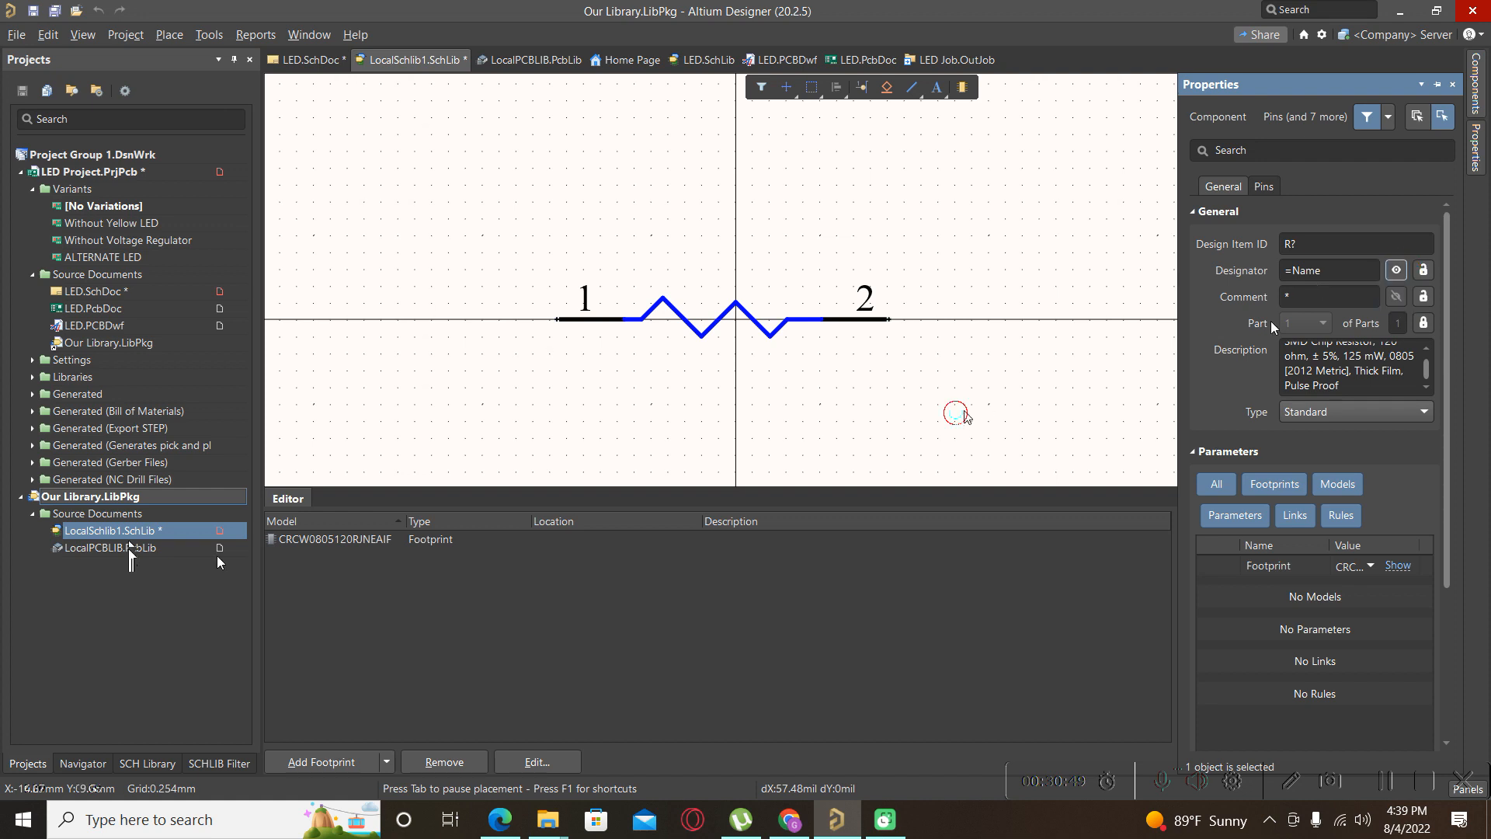
Drag R? from LocalSchlib1.SchLib onto LED.SchDoc beside Component_1, then reopen the library.
right_click(126, 534)
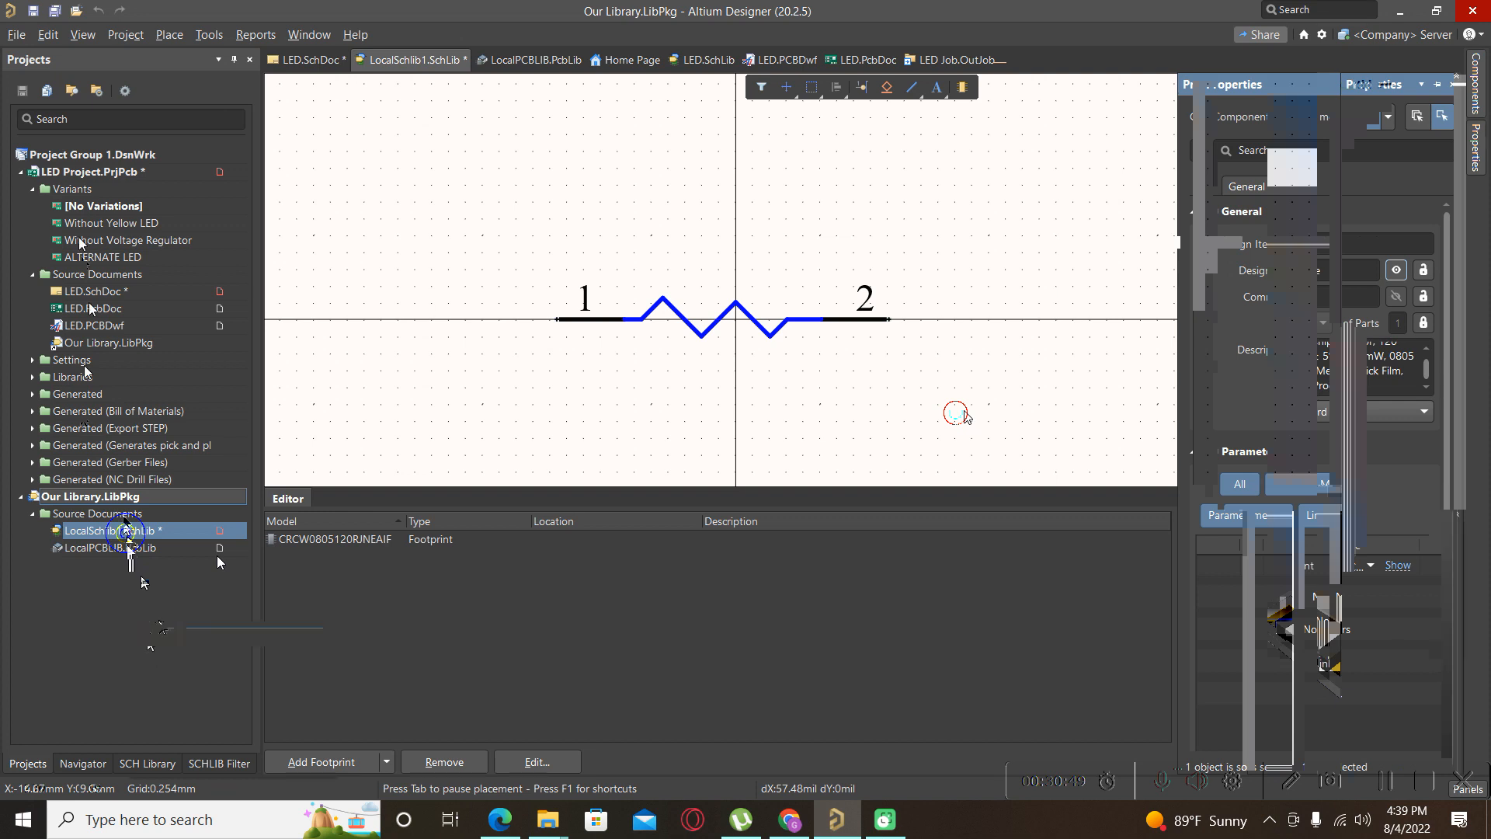
left_click(84, 293)
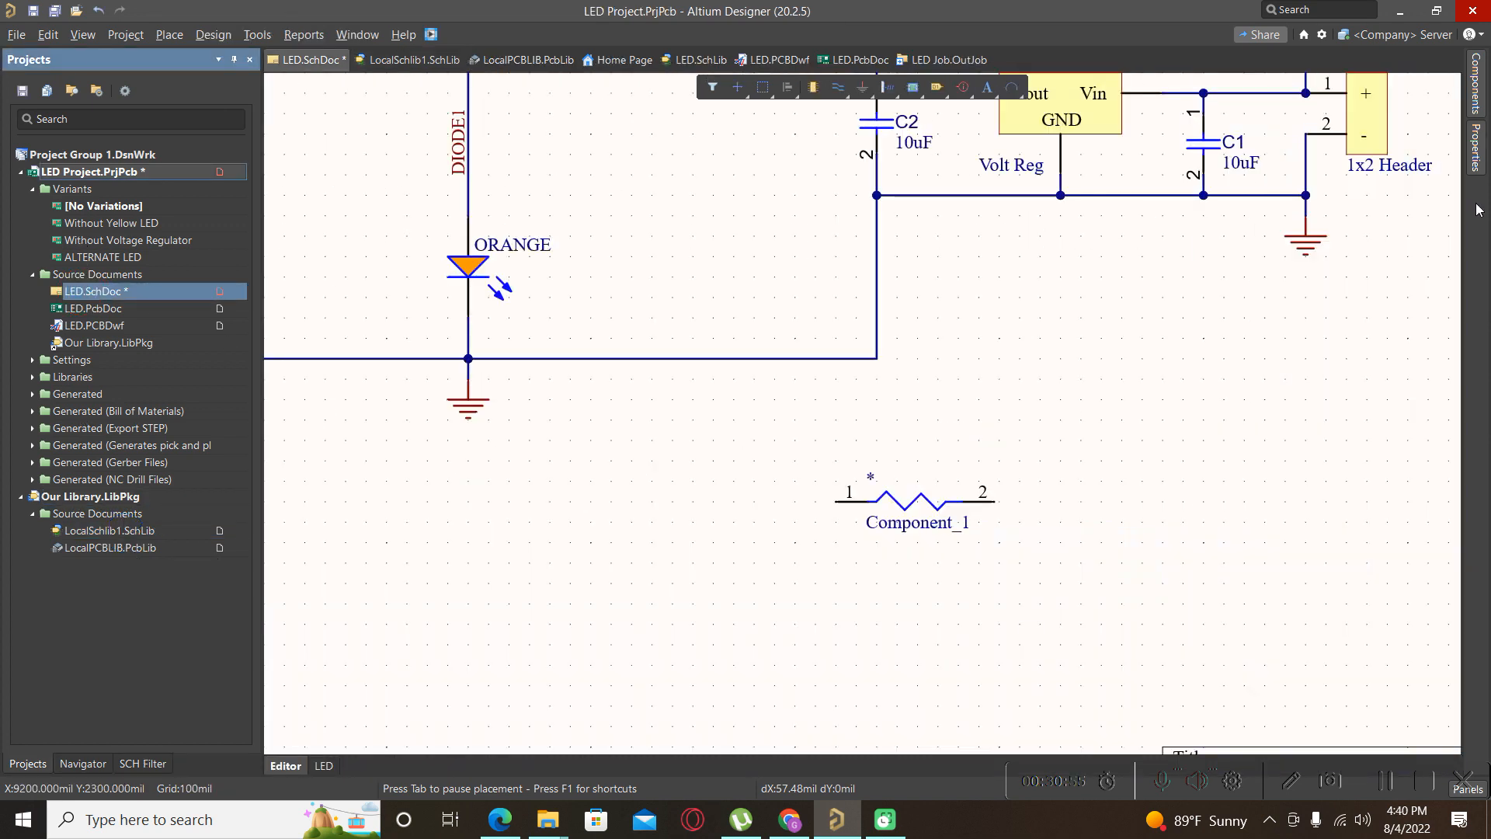
left_click(1479, 166)
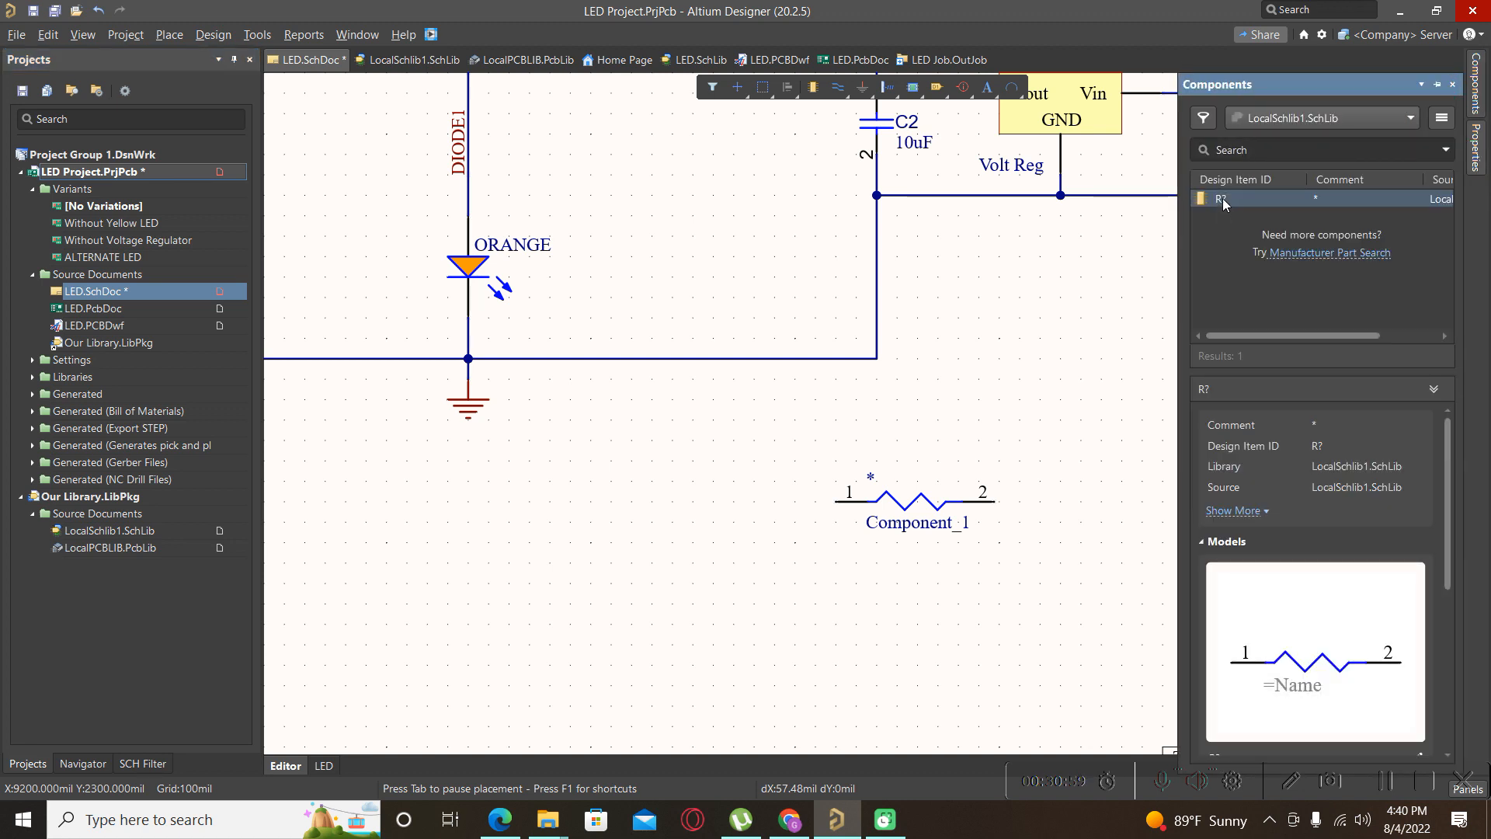
left_click_drag(1225, 204, 718, 570)
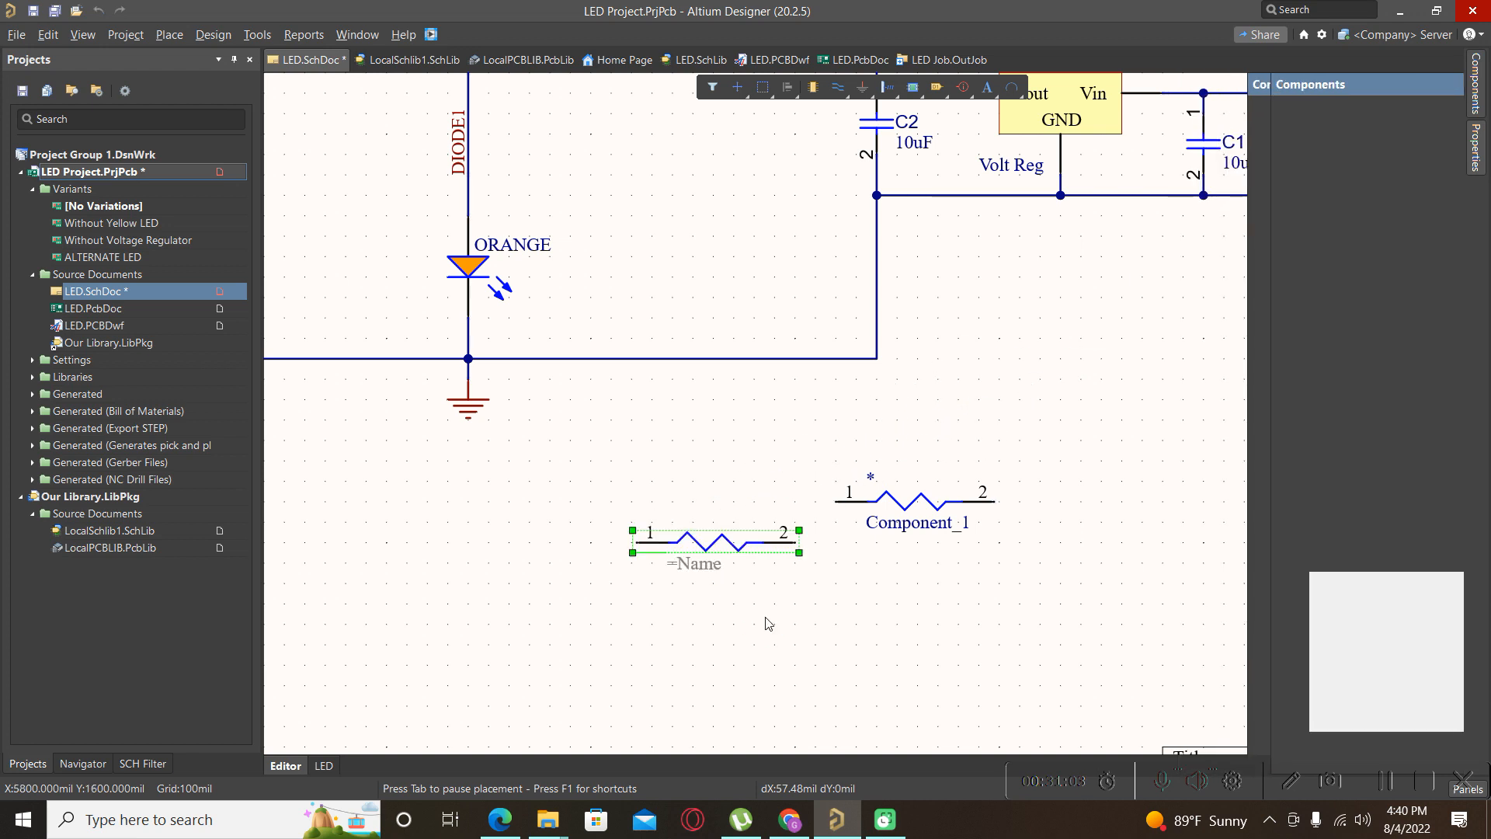
left_click(733, 583)
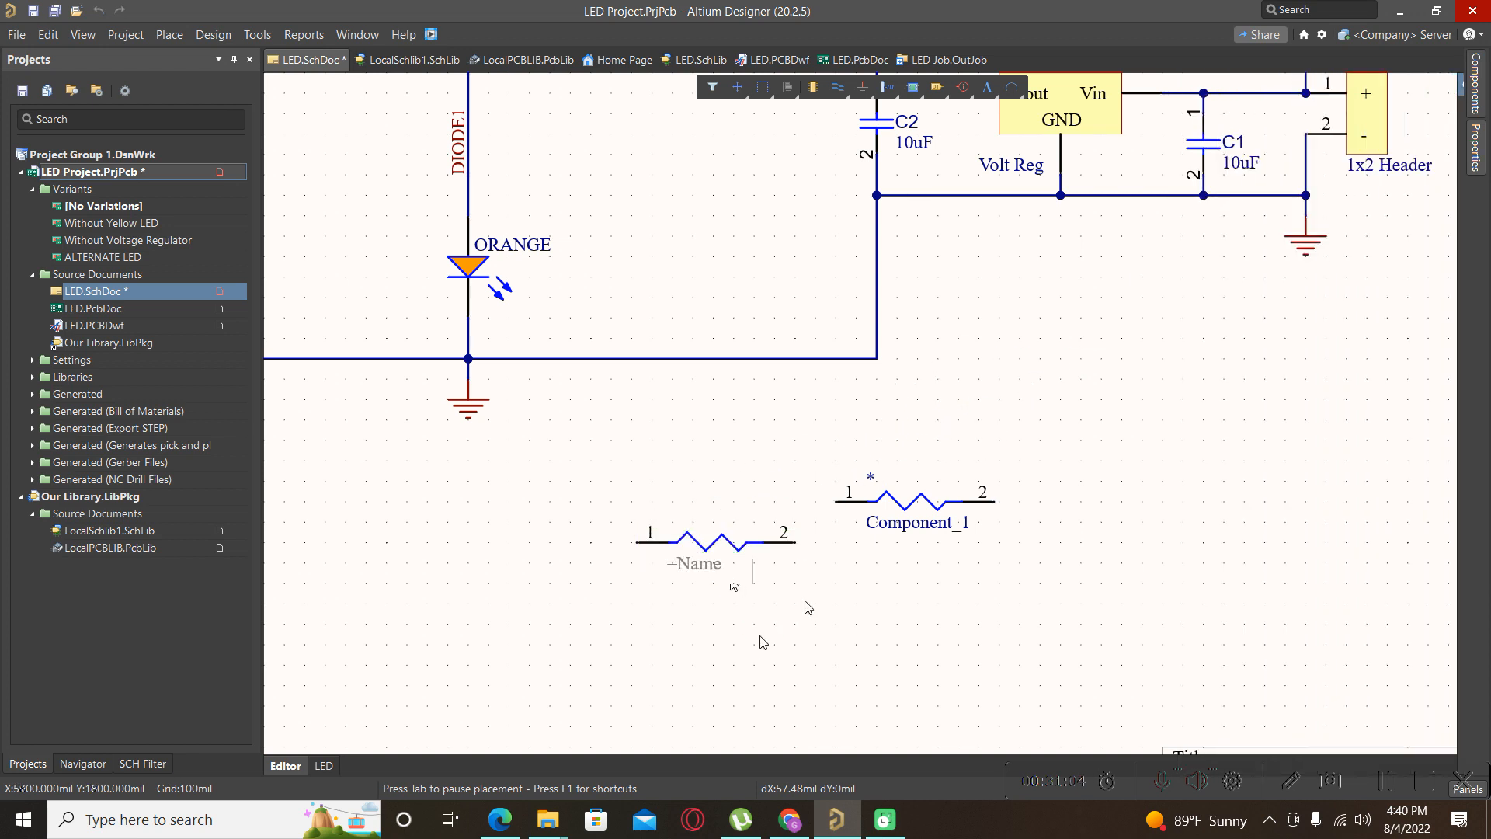
double_click(95, 530)
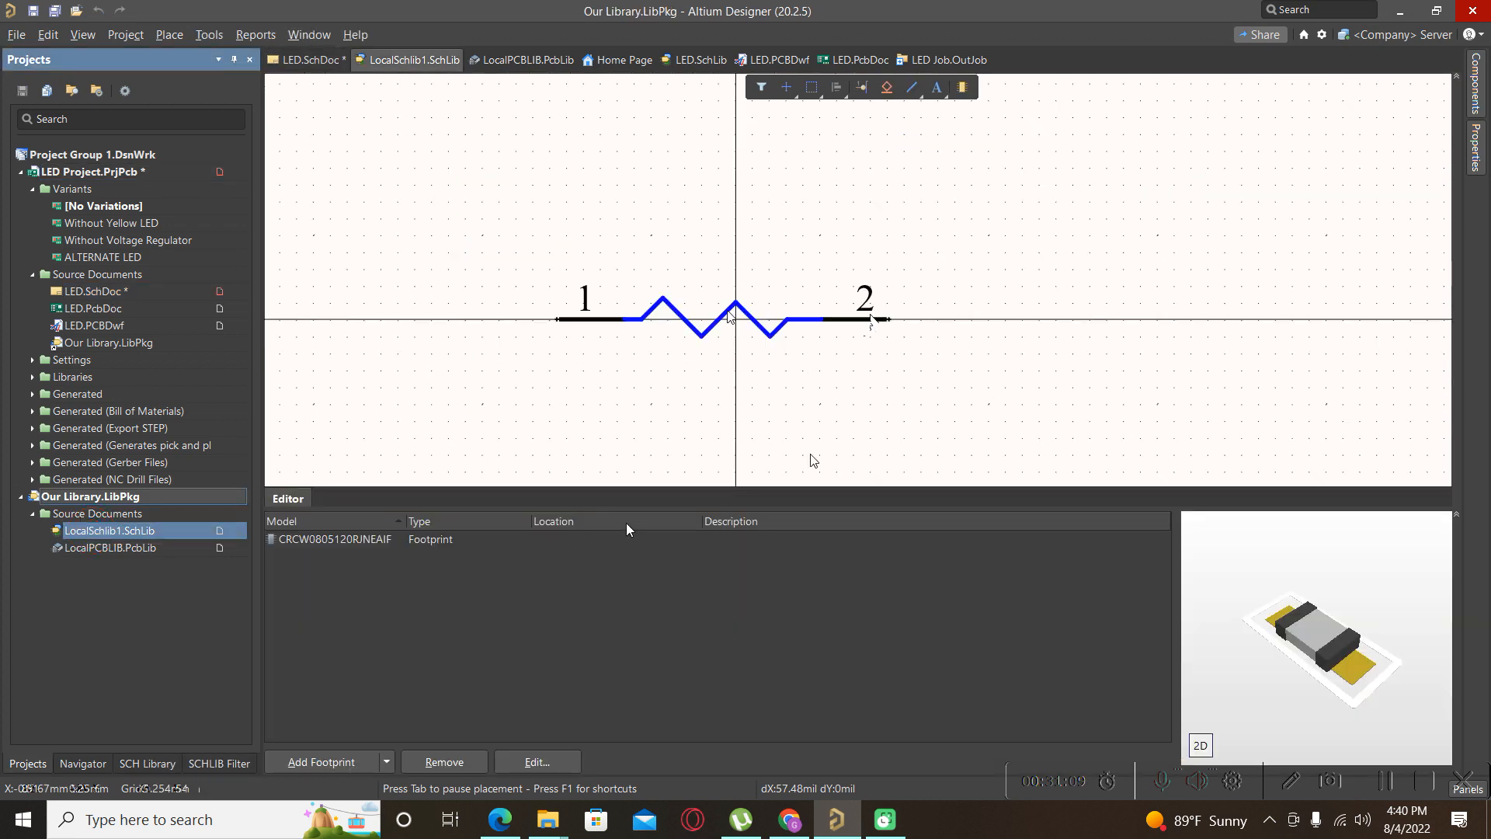
Inspect pin 2's properties and confirm the component's Design Item ID reads R?
left_click(1475, 159)
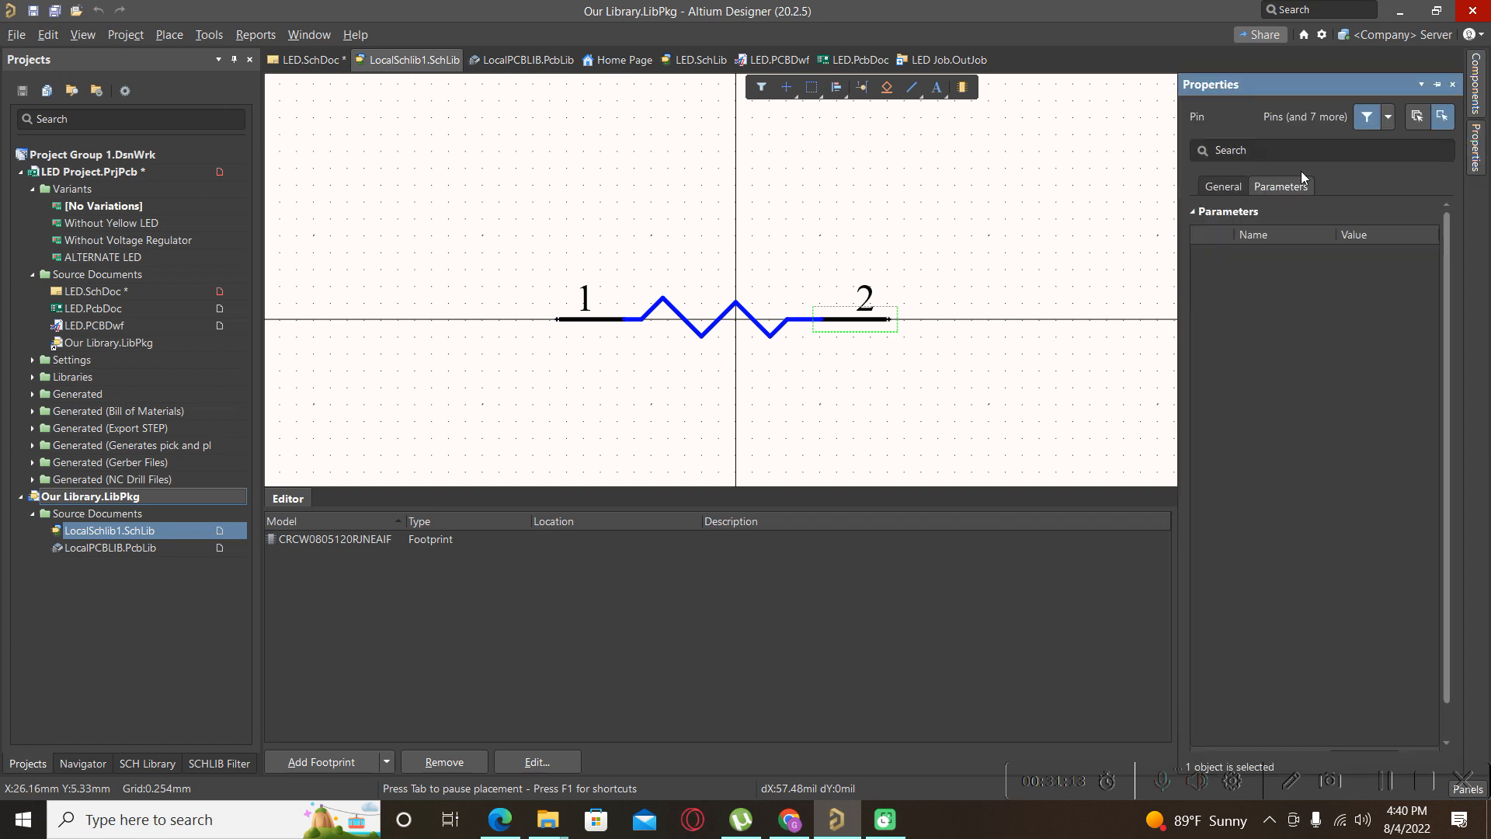
left_click(1223, 187)
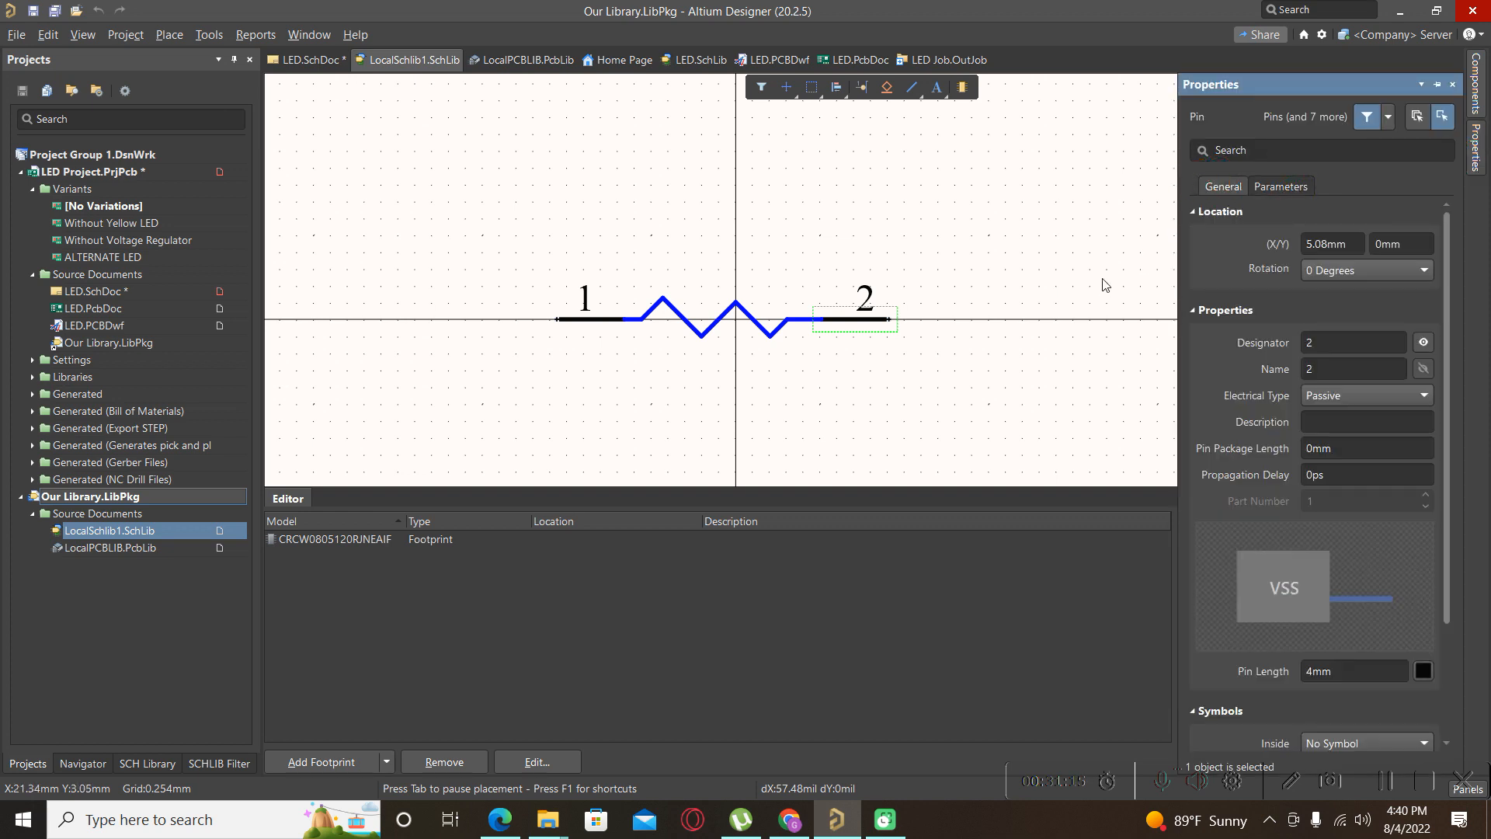
left_click(1026, 424)
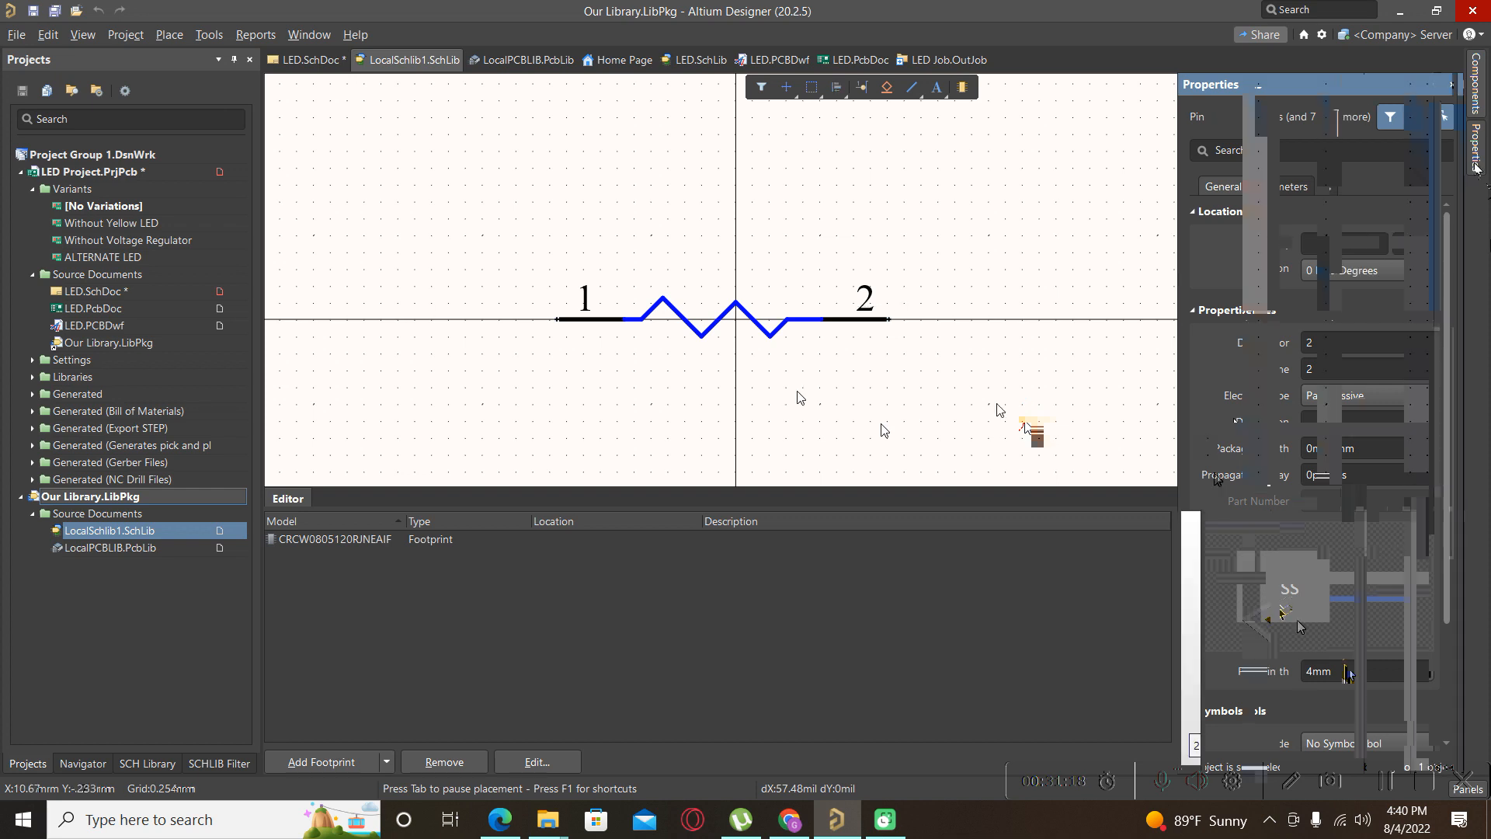
left_click(1326, 241)
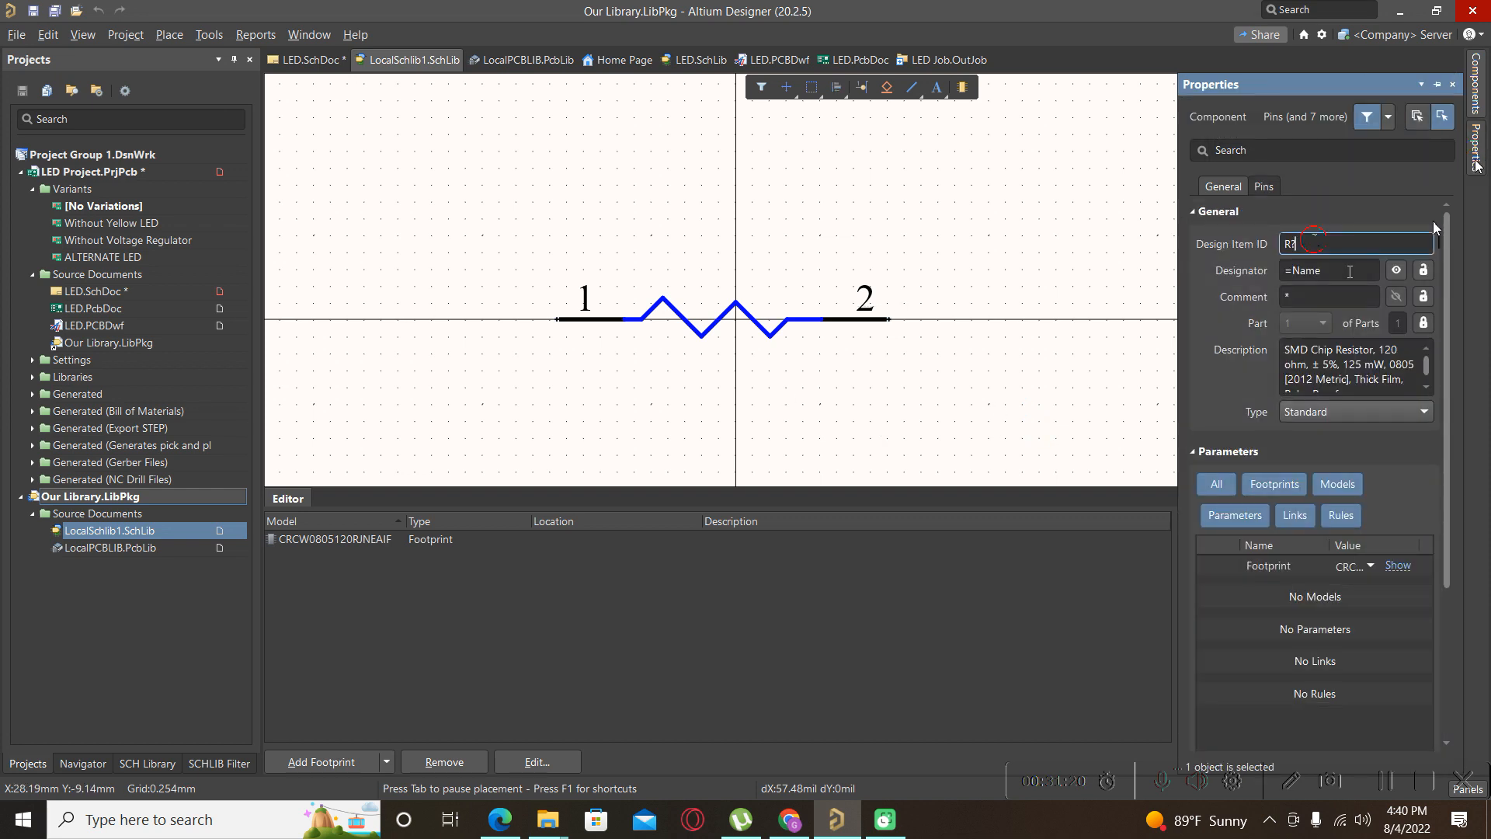
left_click(1328, 238)
left_click(1244, 189)
Verify the Pins tab lists pins 1 and 2, then open the Tools menu.
left_click(1258, 188)
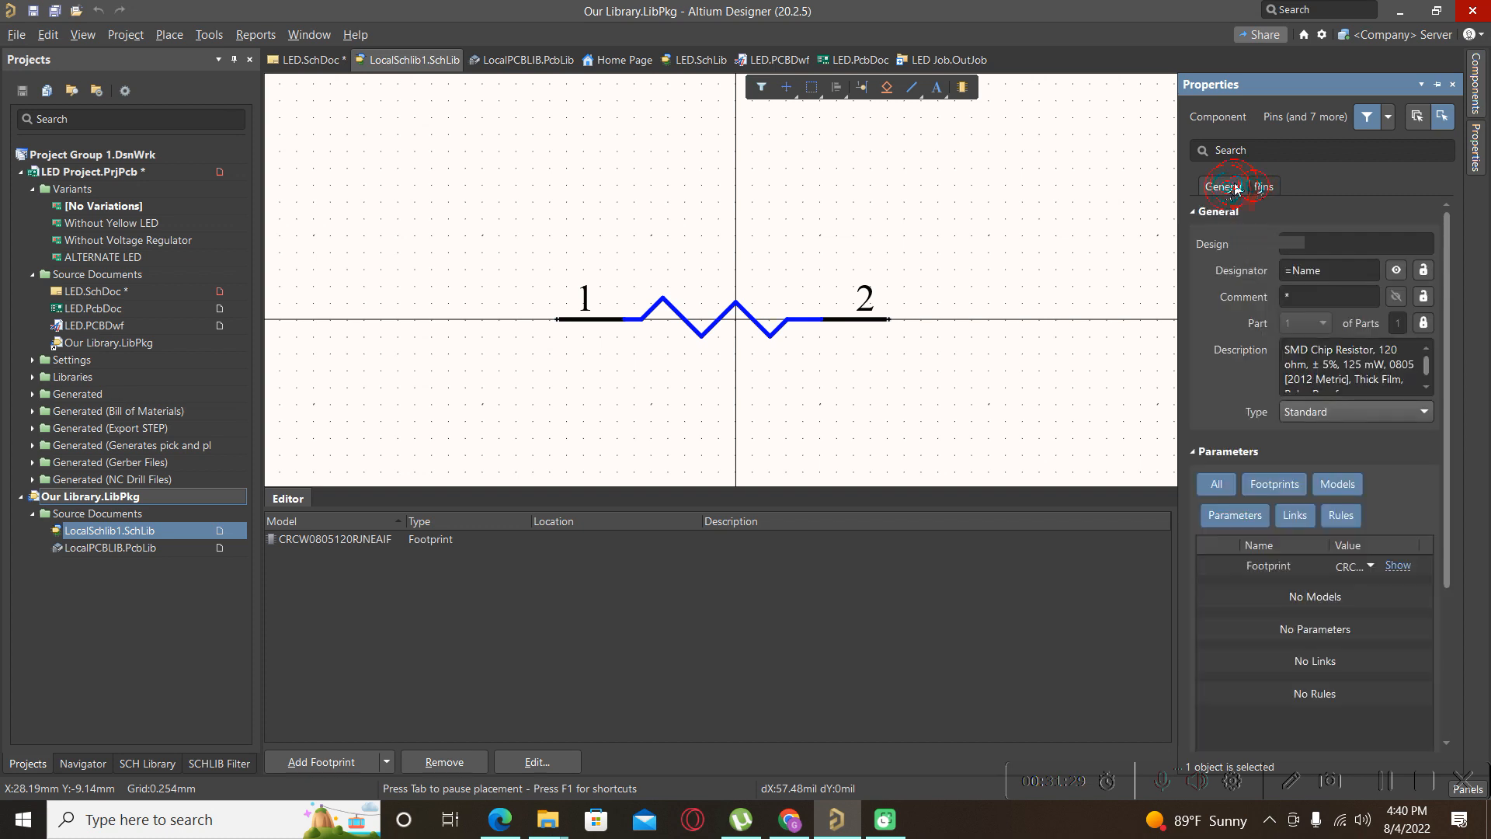
left_click(1261, 186)
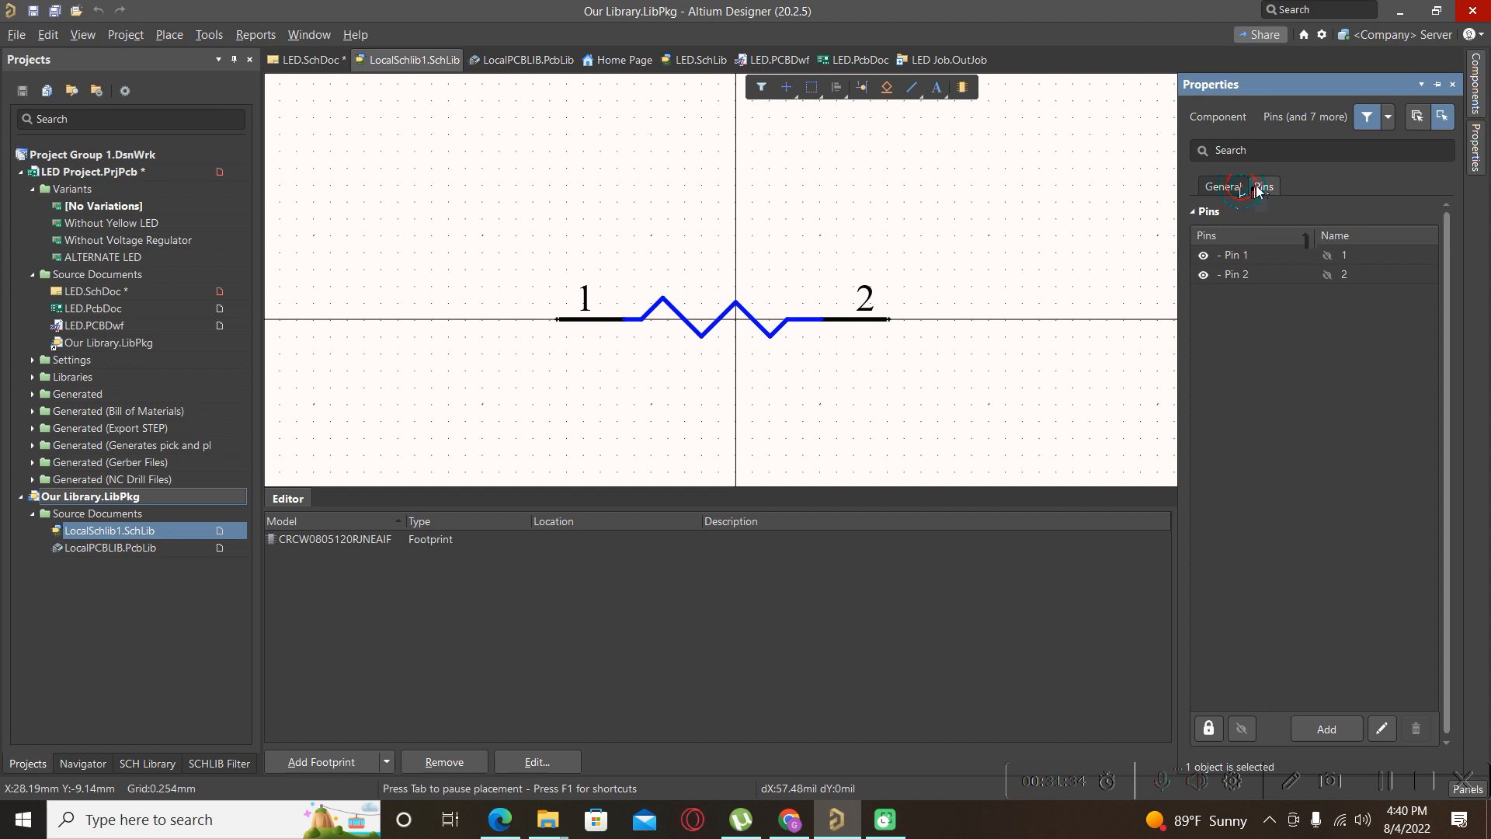
left_click(1243, 186)
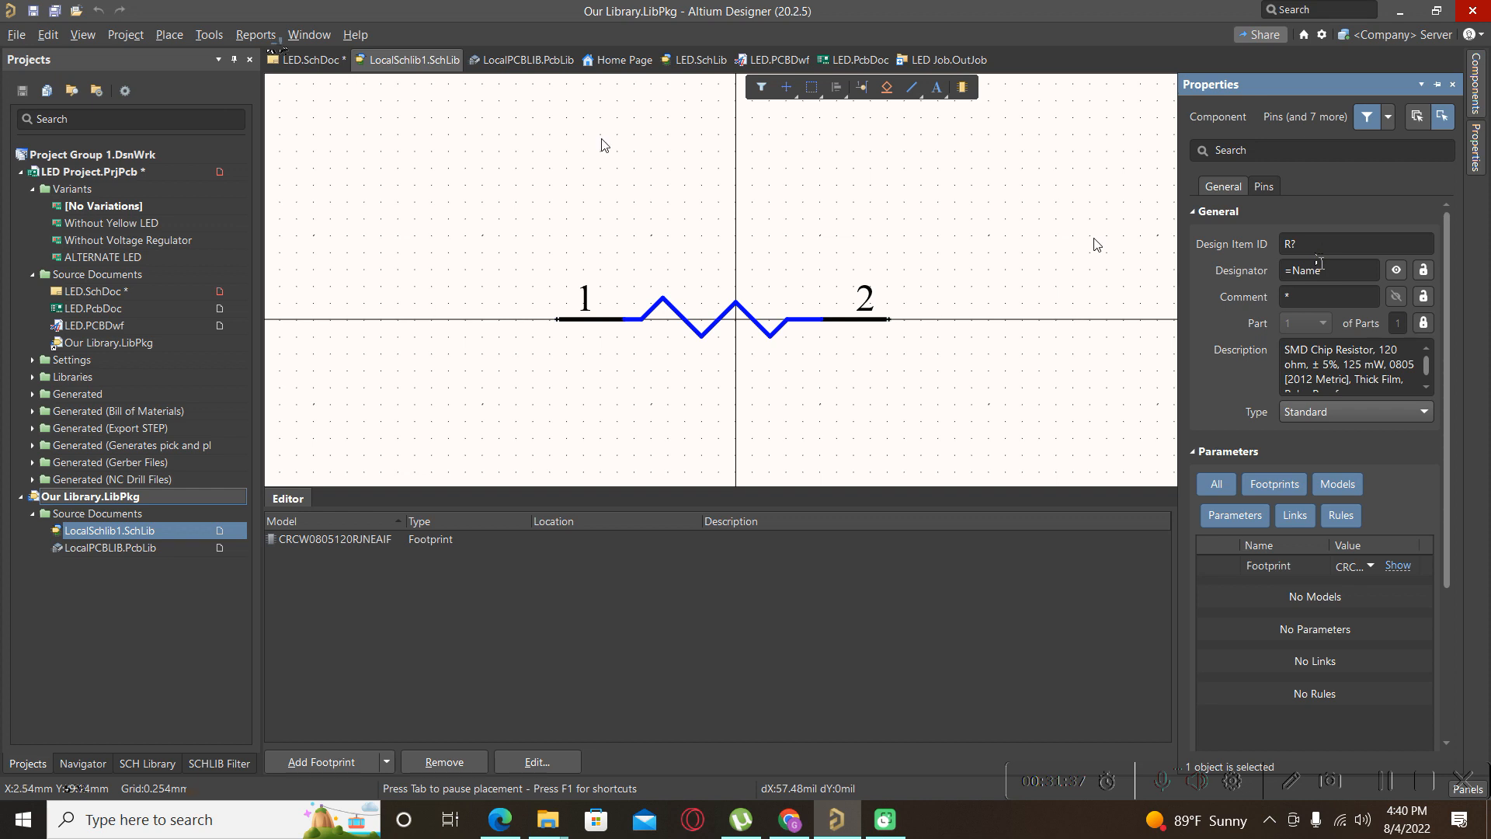
left_click(196, 34)
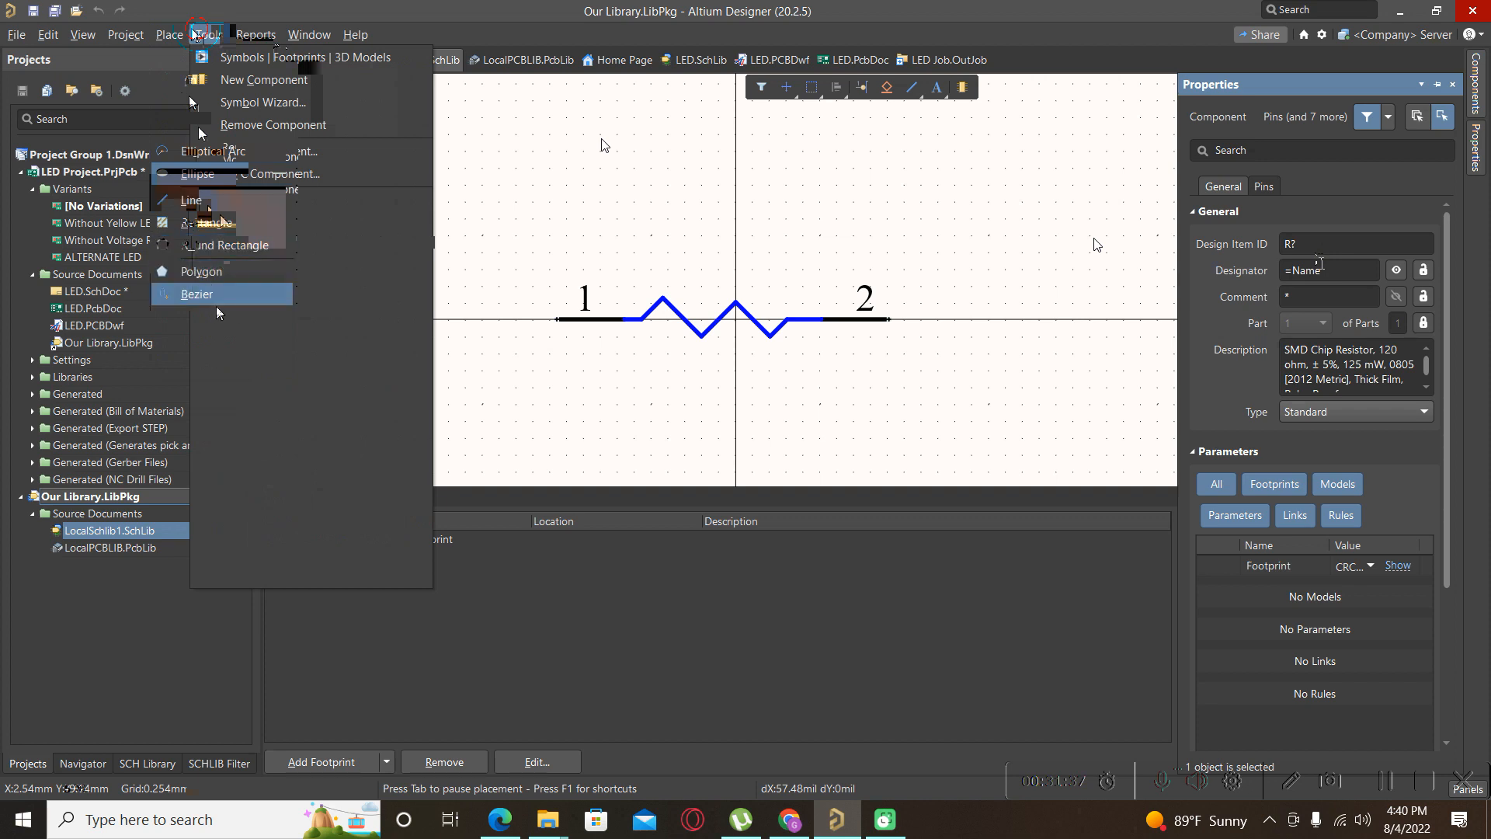
Add an 'R' text label above the resistor zigzag, then select the =Name resistor on LED.SchDoc.
left_click(220, 316)
left_click(699, 276)
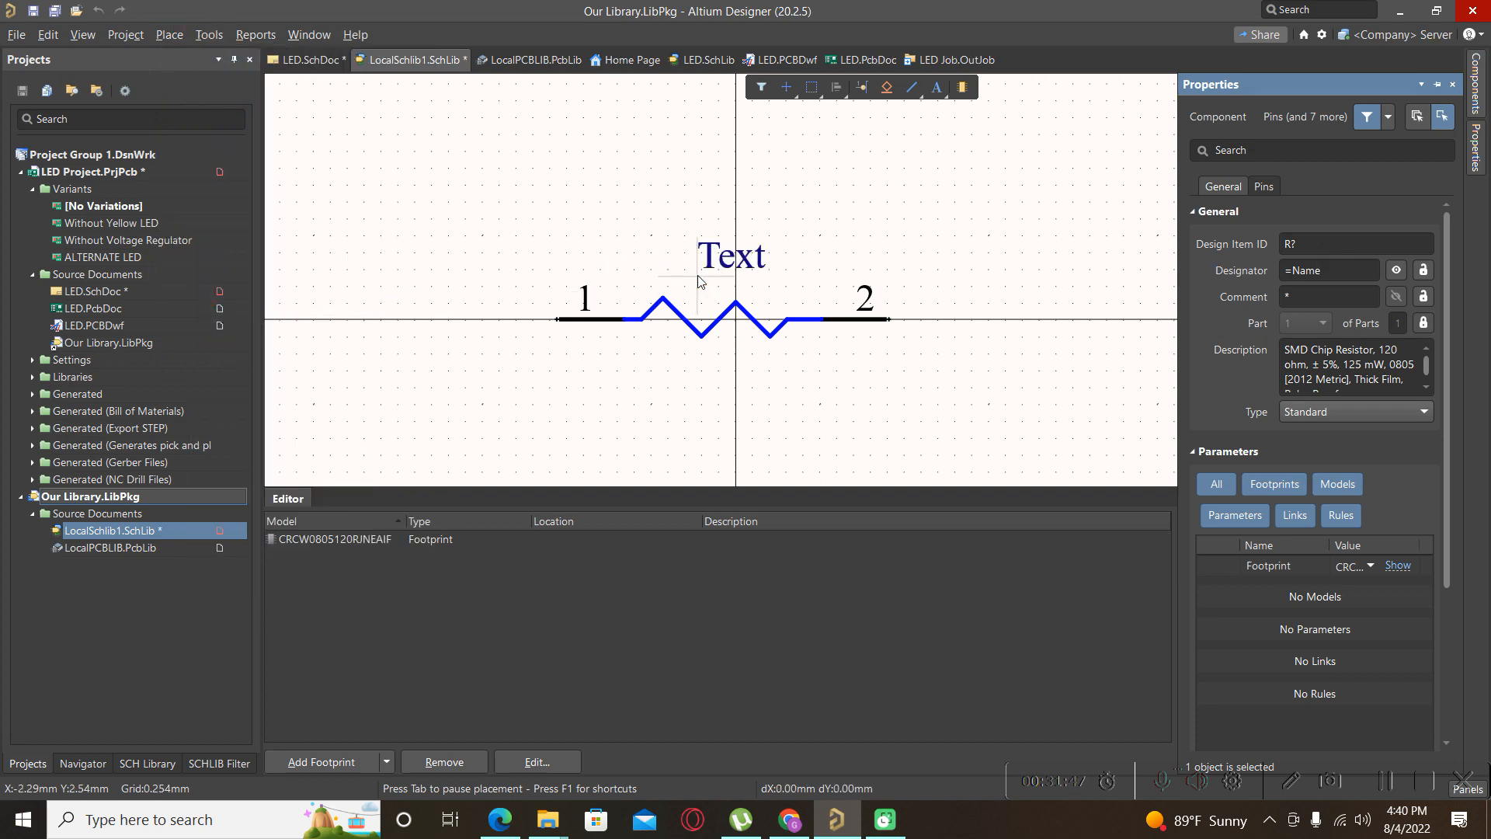
key("Tab")
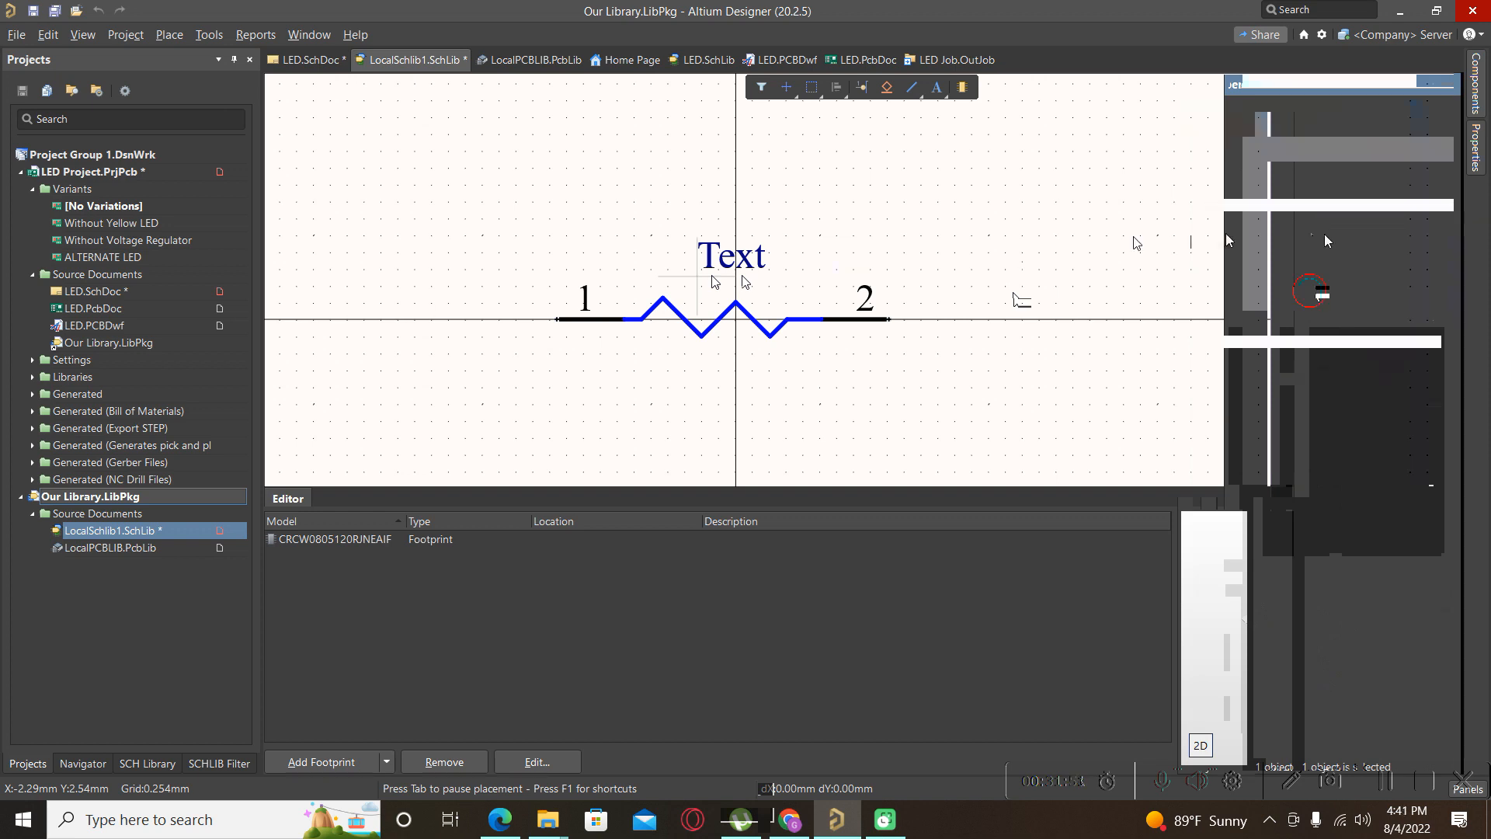
key("Caps_Lock")
type("R")
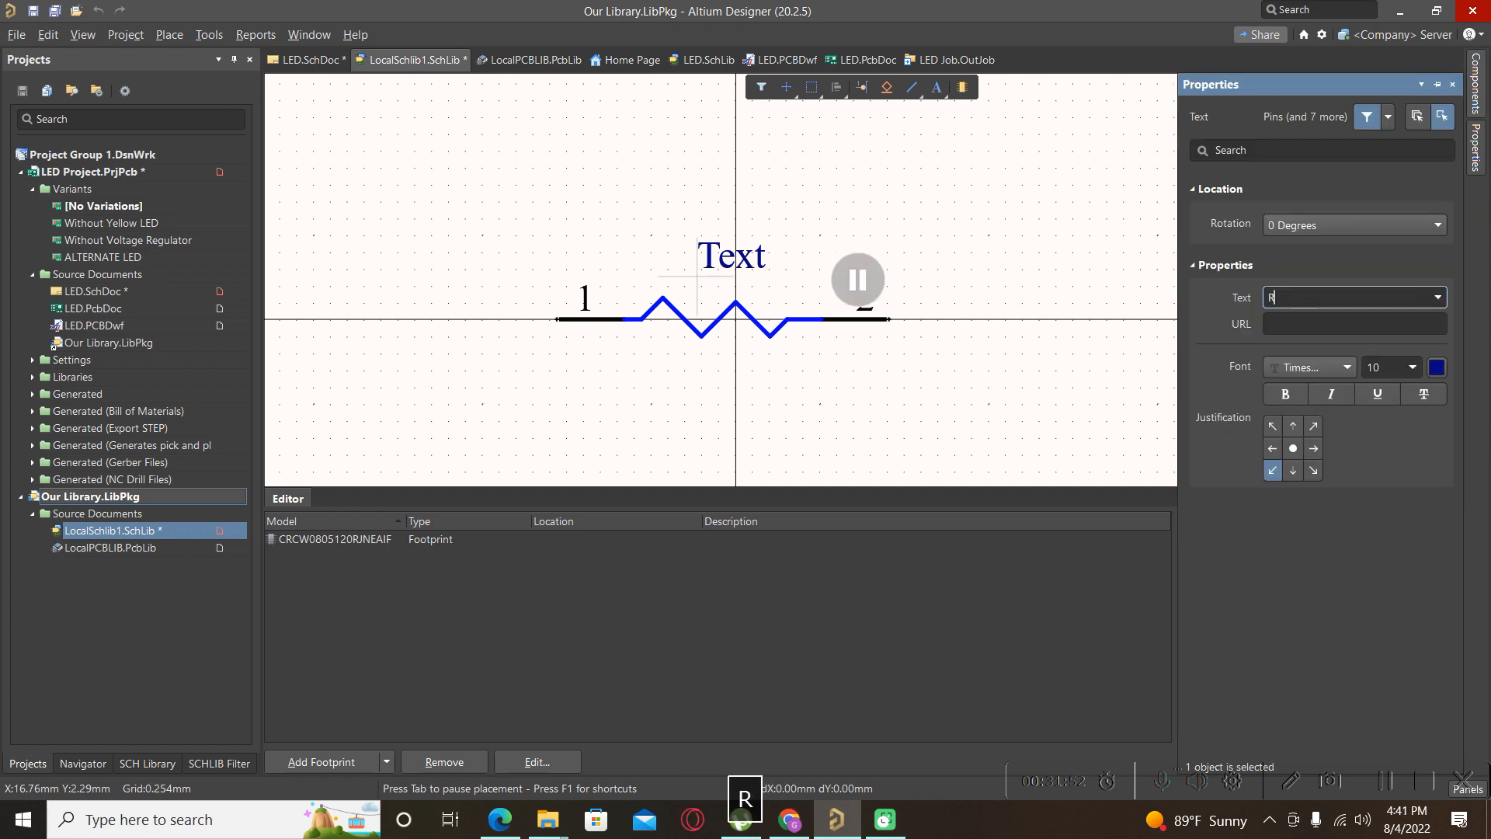
key("Return")
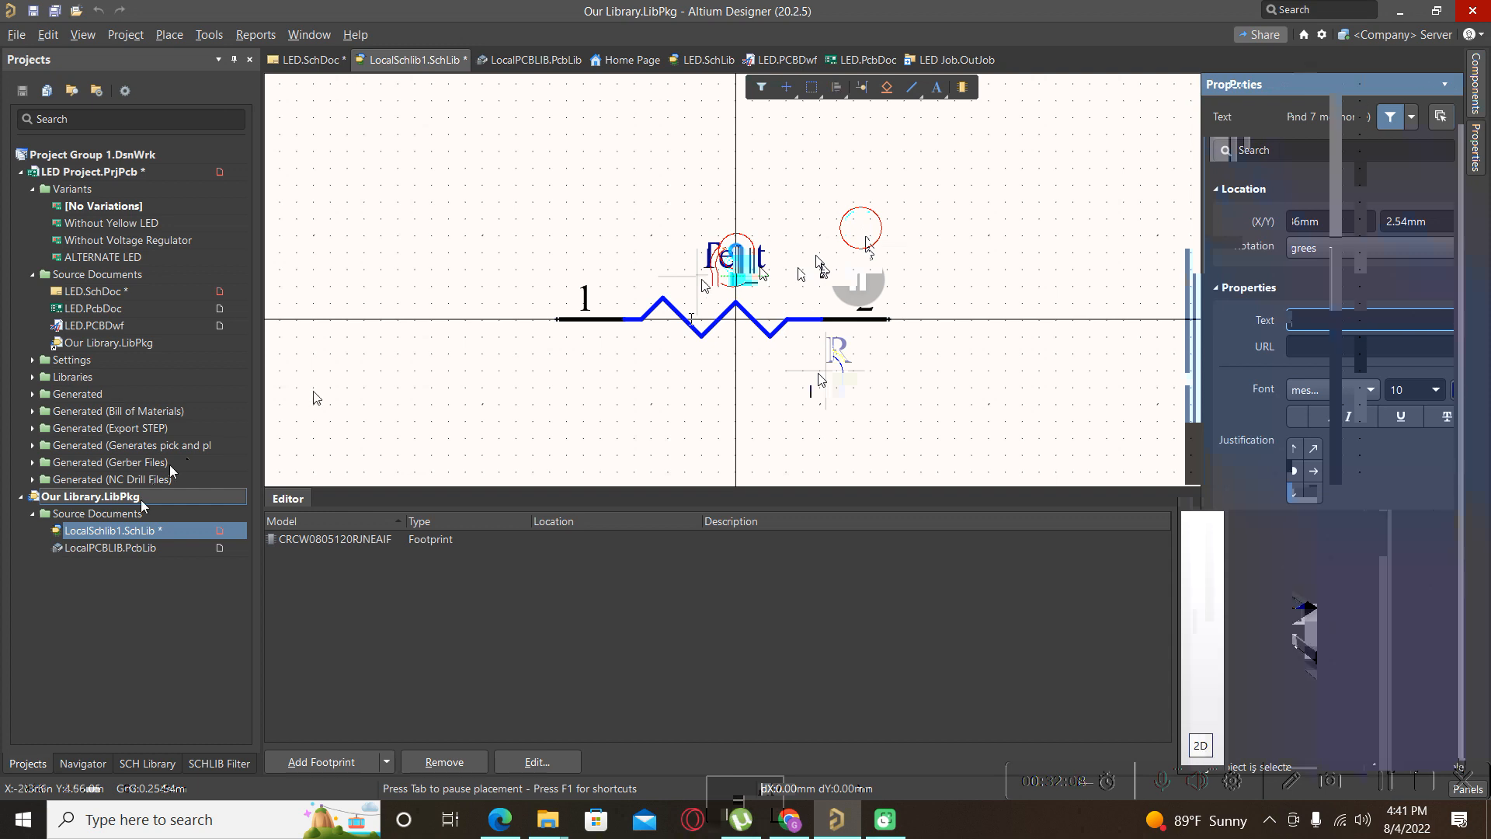
left_click(83, 295)
left_click(725, 543)
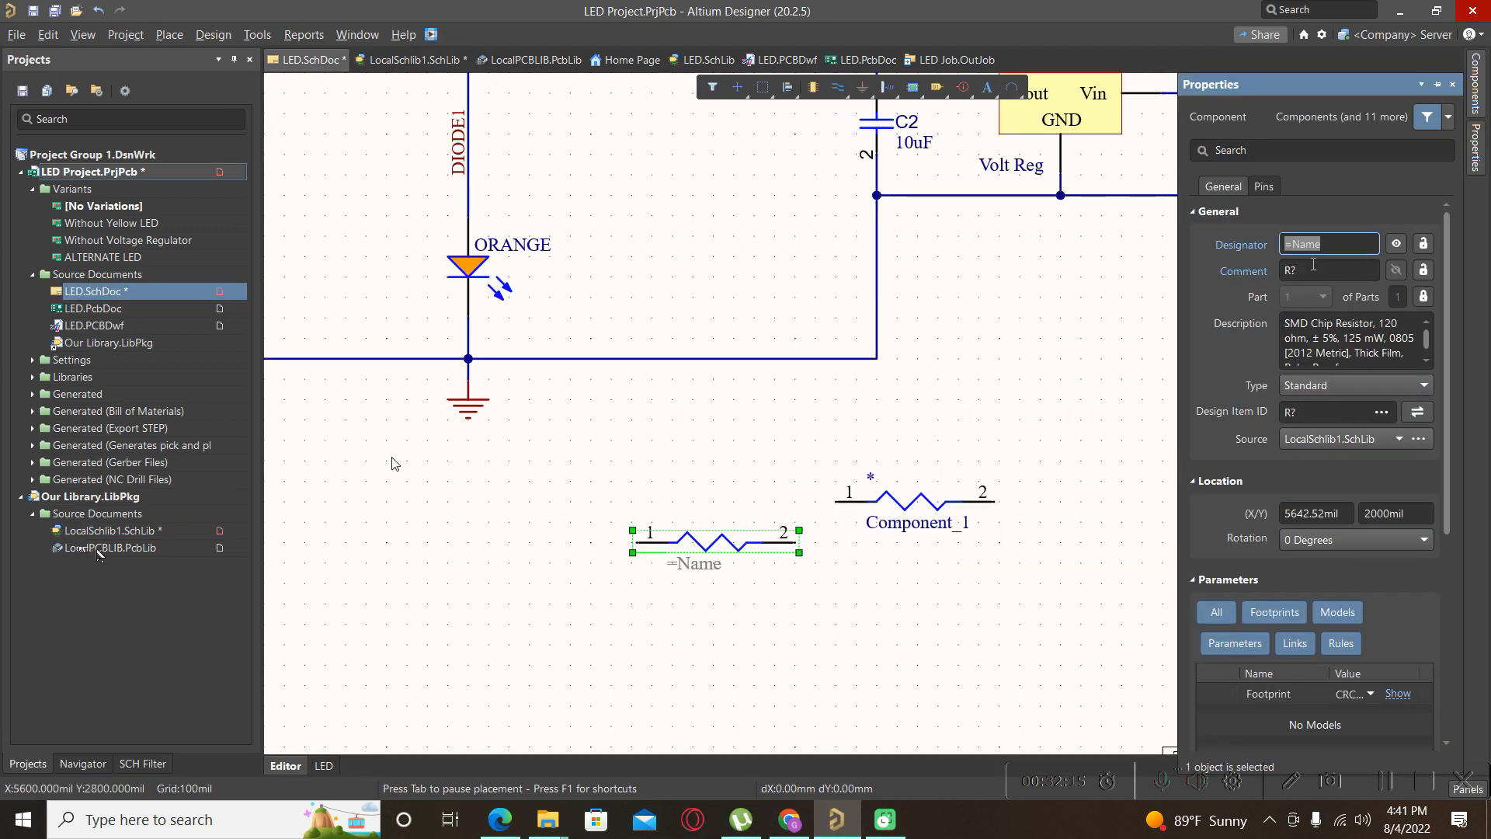
Change the resistor symbol's designator in LocalSchlib1.SchLib from =Name to R?
left_click(97, 536)
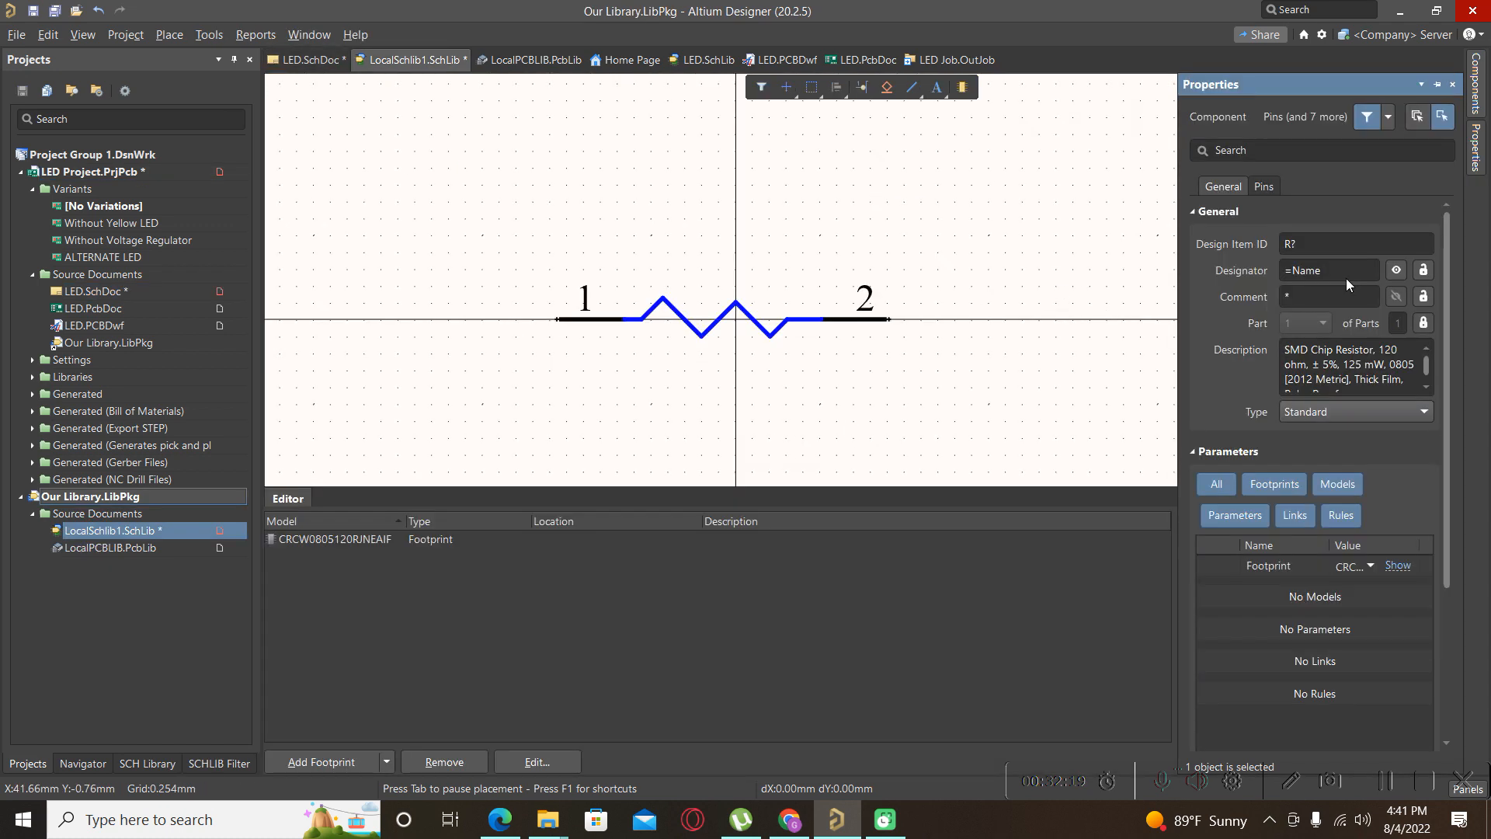
left_click(1328, 271)
type("R?")
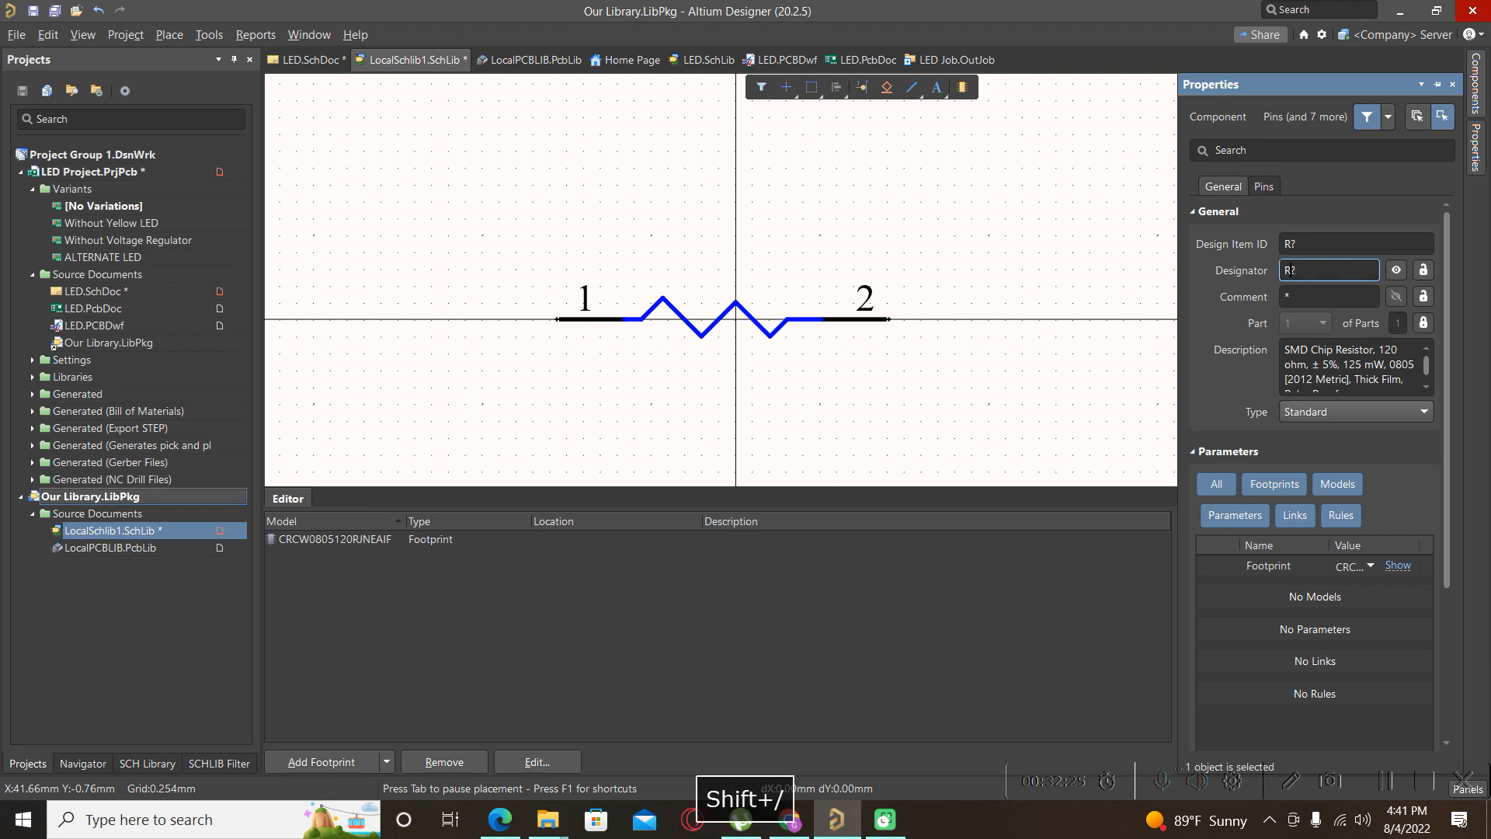
left_click(1321, 247)
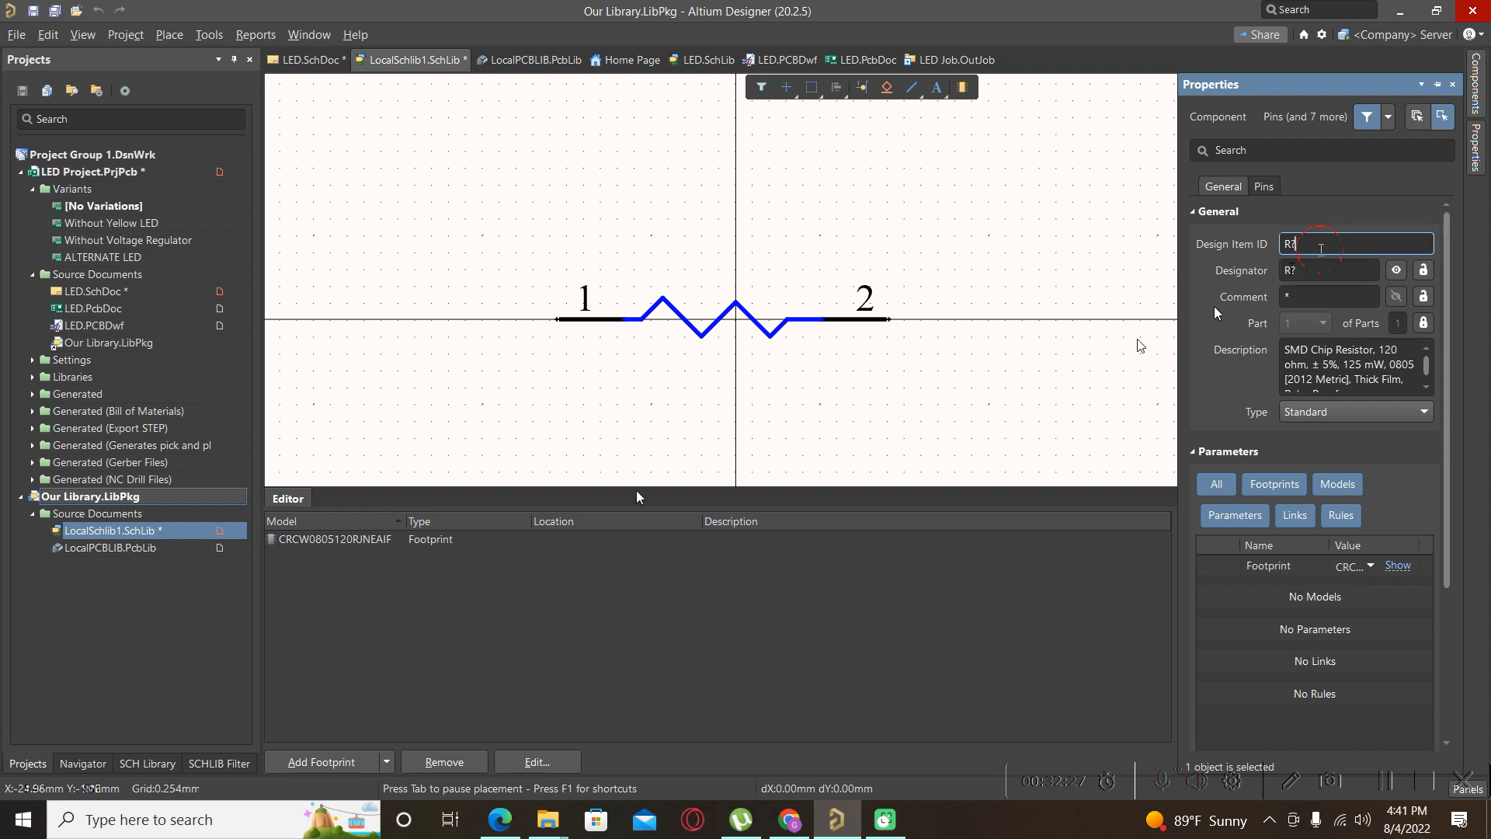
Save LocalSchlib1.SchLib and return to the LED schematic.
right_click(136, 530)
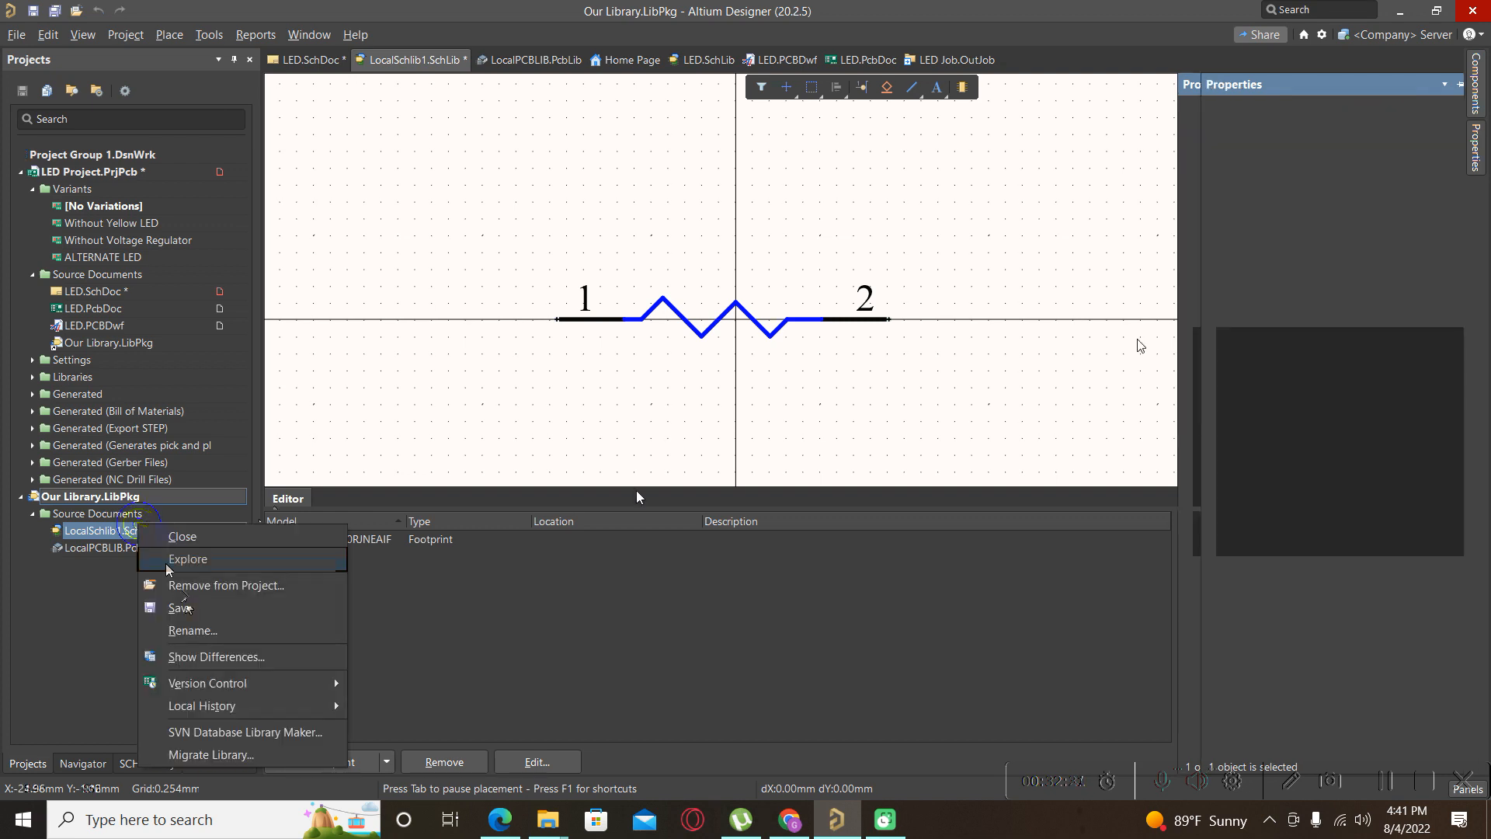
left_click(184, 607)
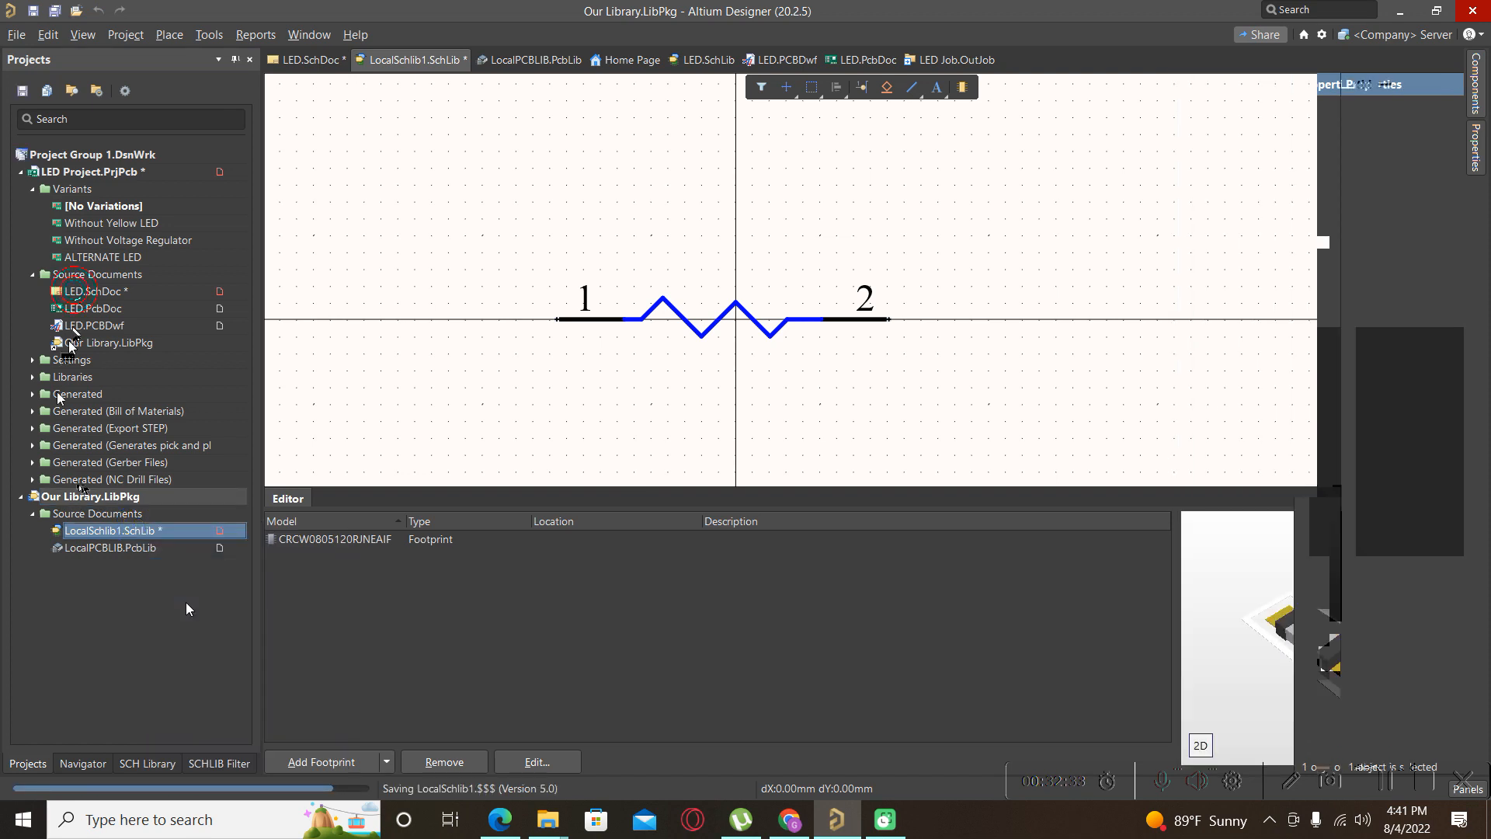
left_click(180, 295)
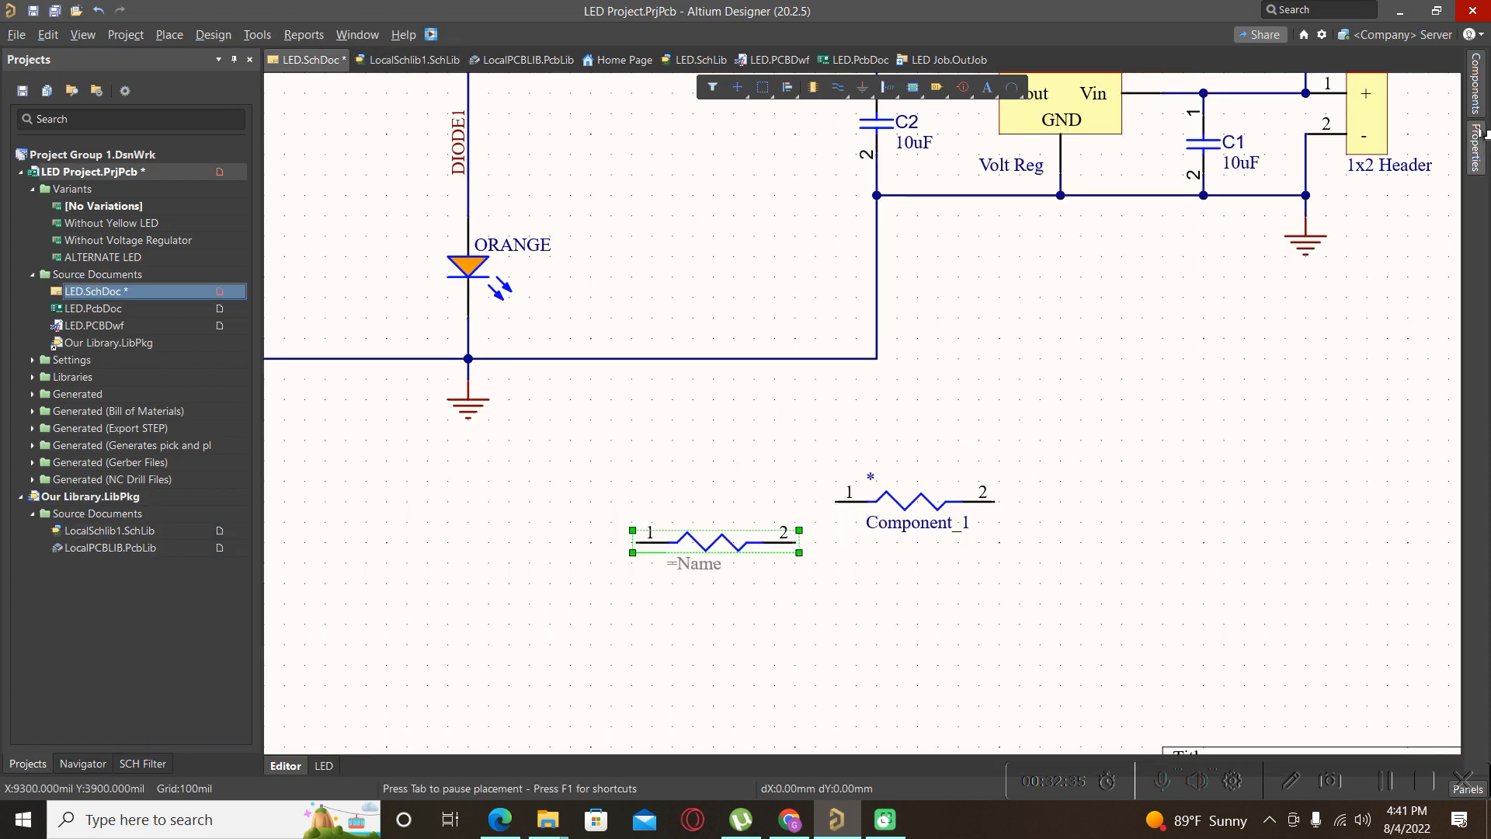
Drag the R? resistor from LocalSchlib1.SchLib onto LED.SchDoc above Component_1.
left_click(1476, 81)
left_click_drag(1233, 198, 1032, 466)
scroll(1027, 453, "up", 2, "ctrl")
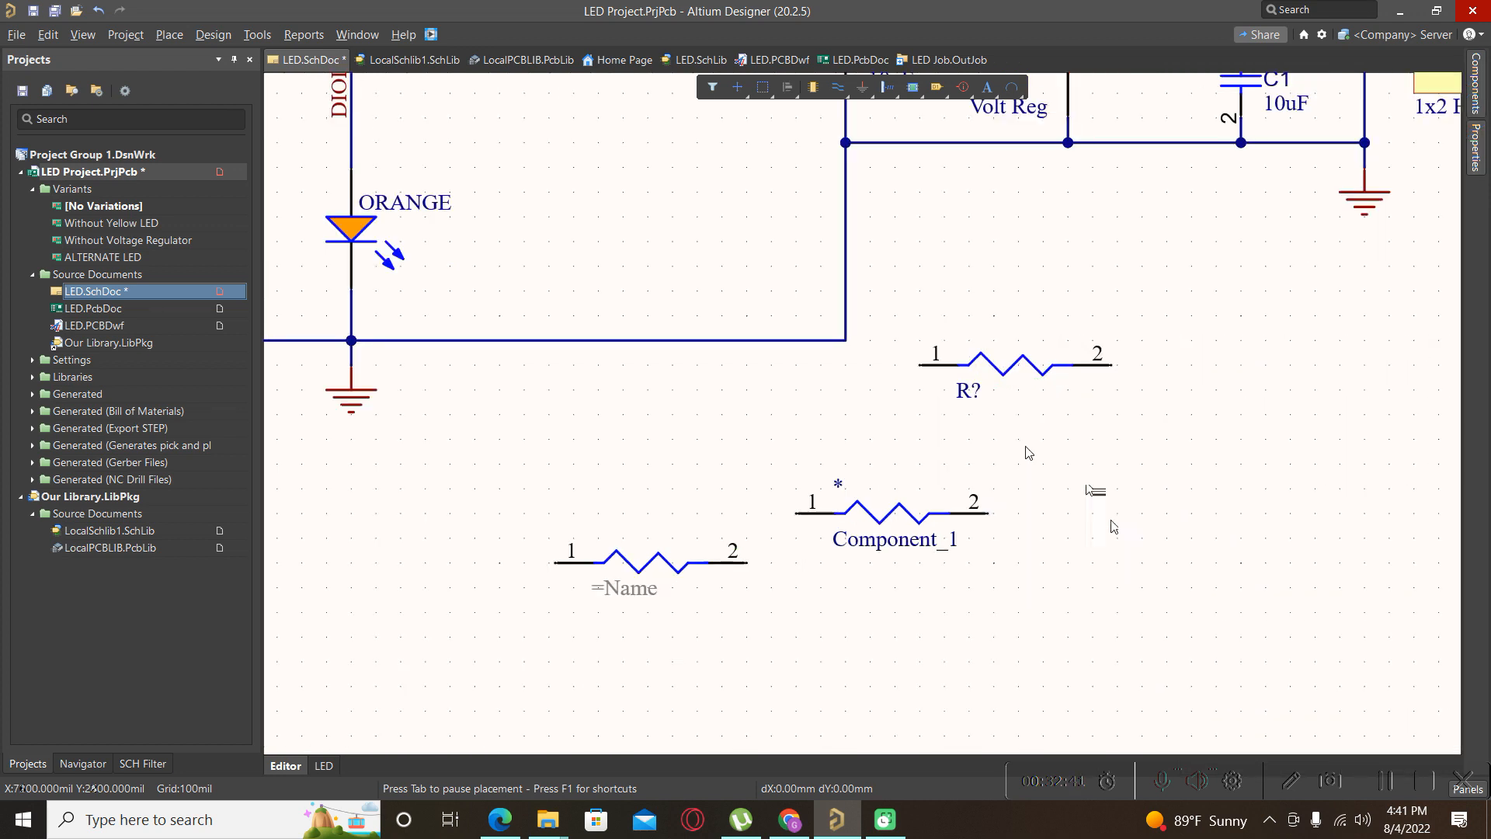
scroll(934, 426, "down", 2, "ctrl")
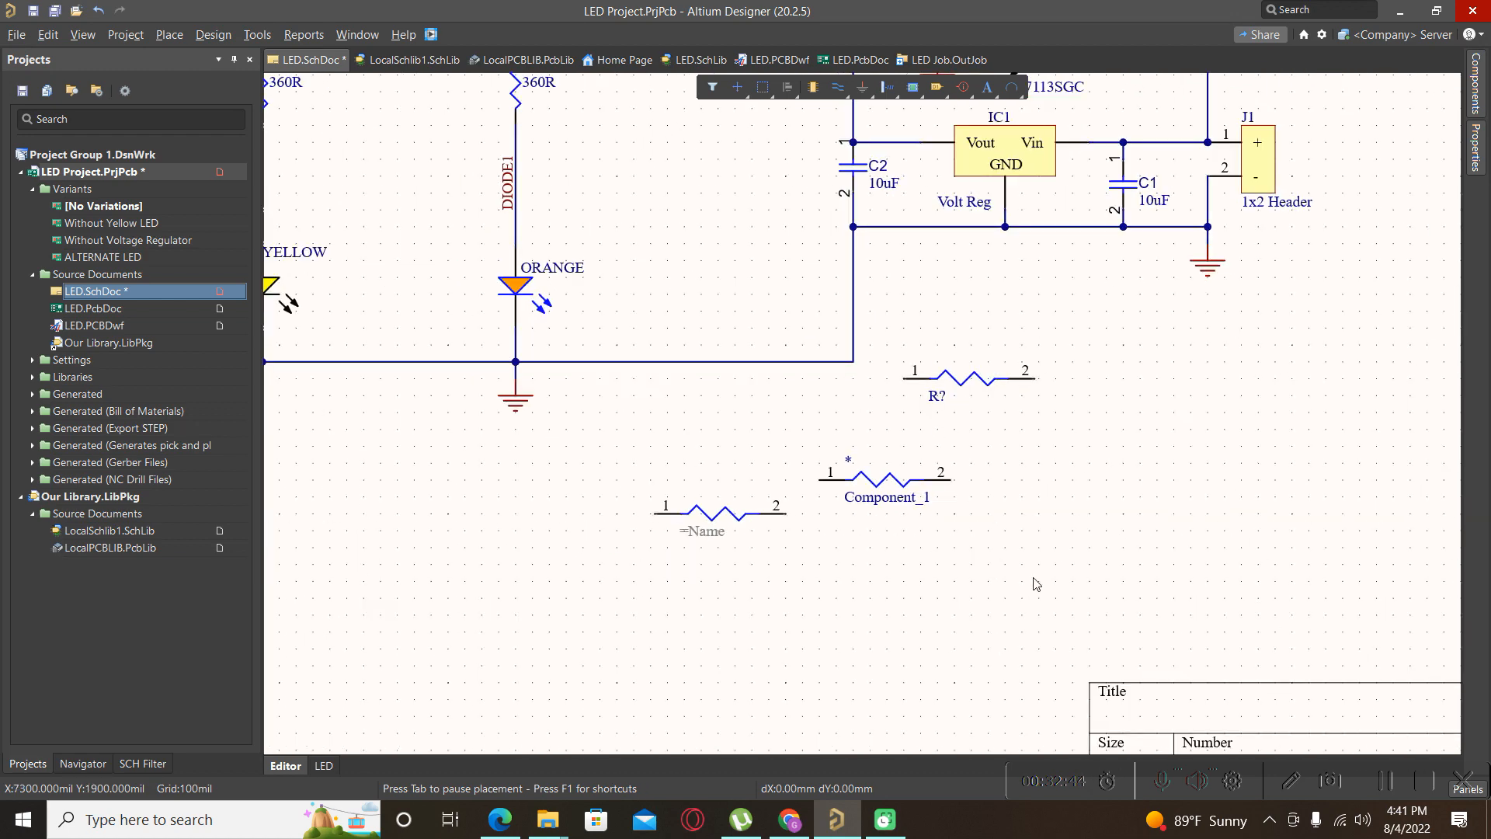
scroll(1165, 512, "down", 1, "ctrl")
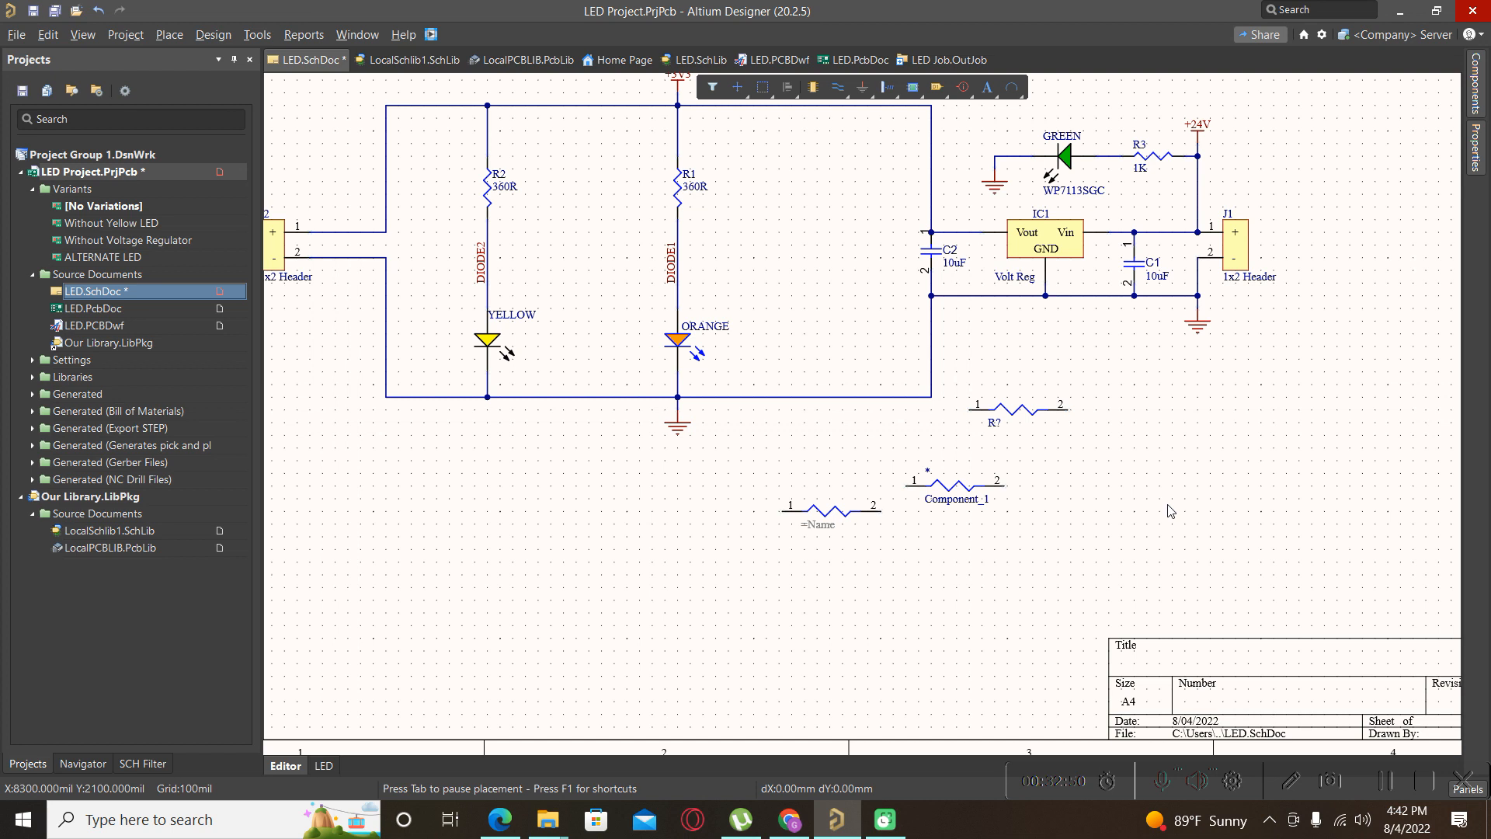
scroll(913, 515, "up", 2, "ctrl")
scroll(911, 514, "up", 1, "ctrl")
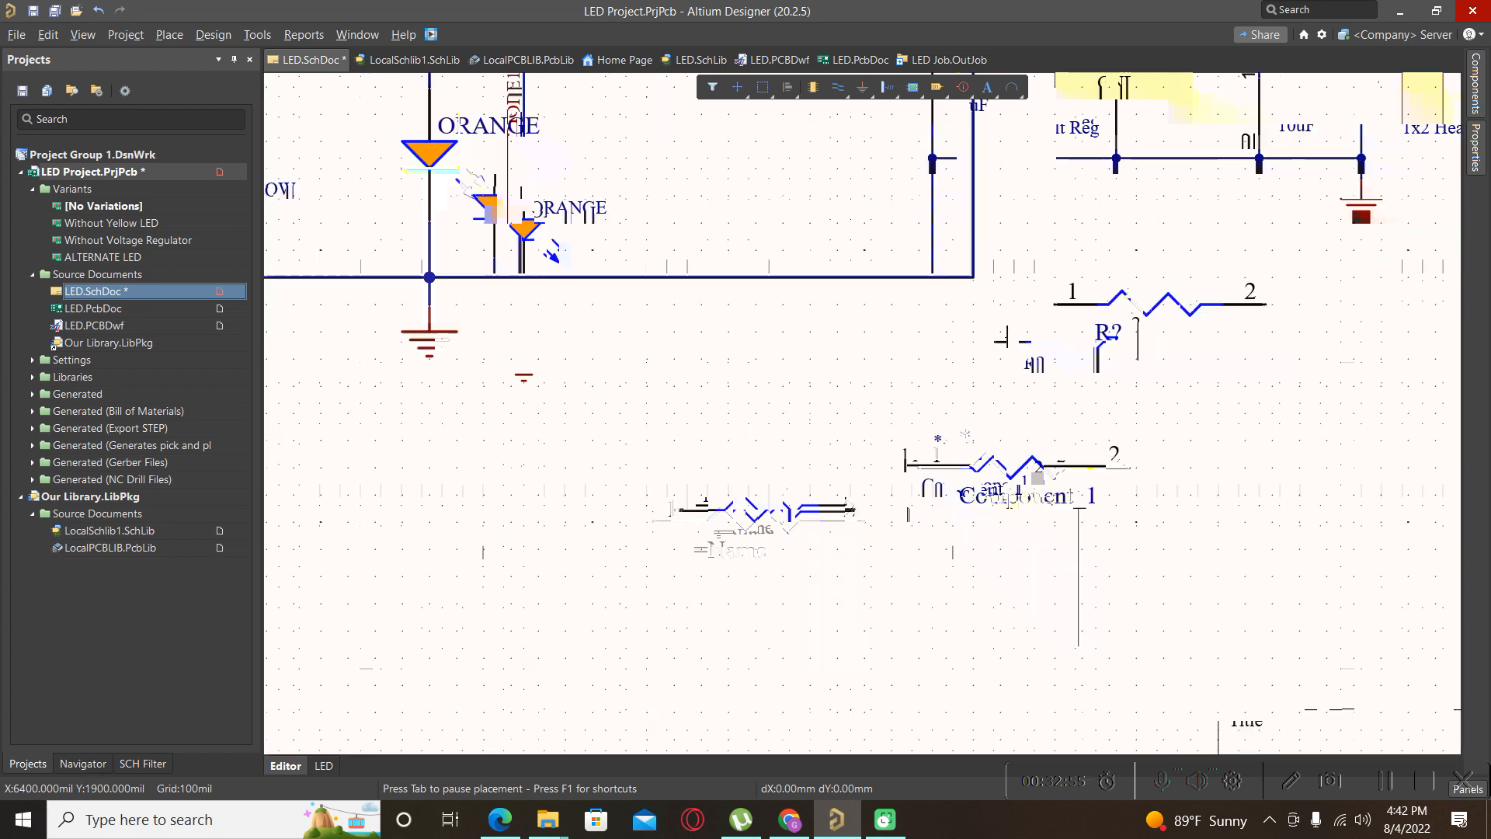